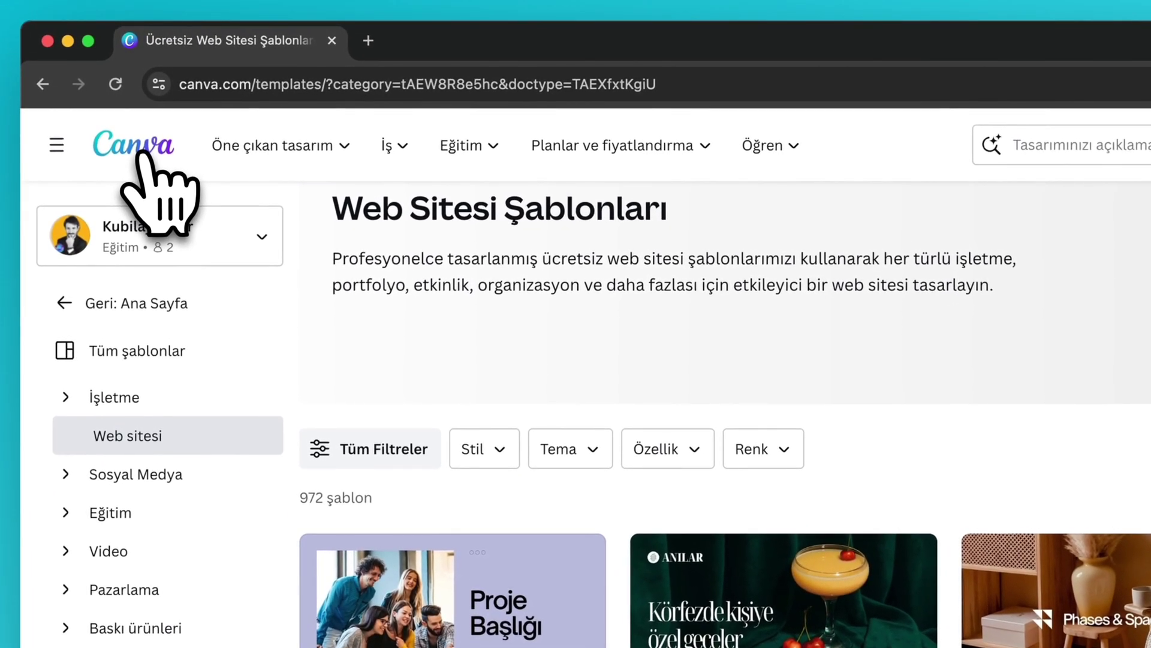
# - Return to the Canva home page and open the recent Yeni işim Facebook post design
pyautogui.click(138, 153)
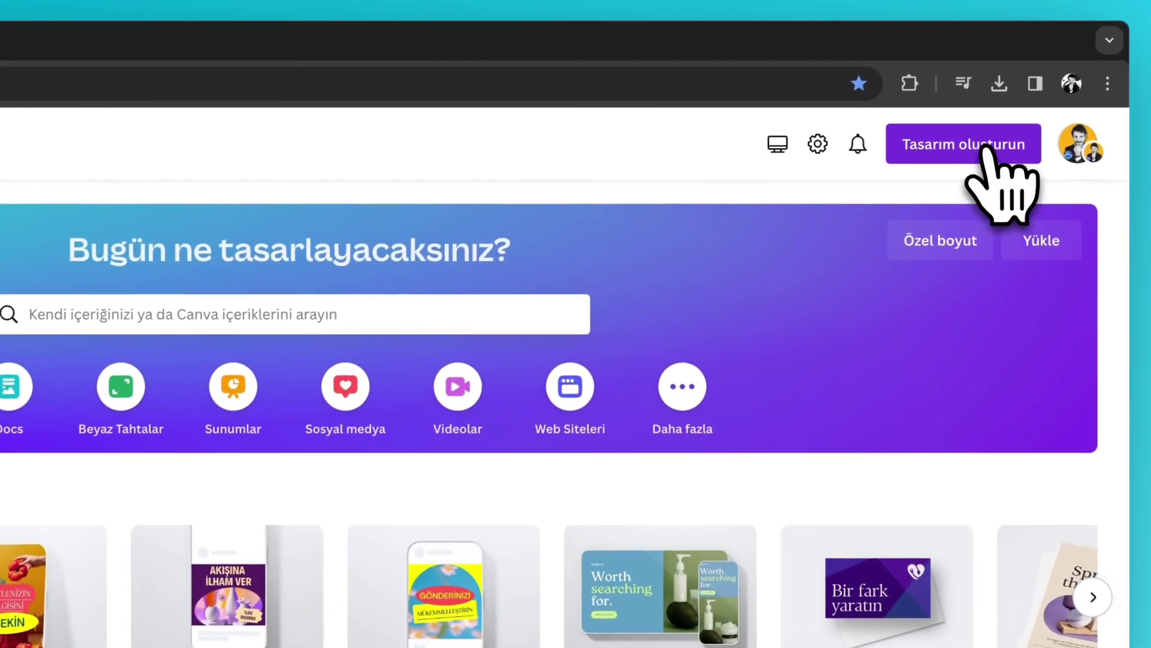
pyautogui.click(984, 150)
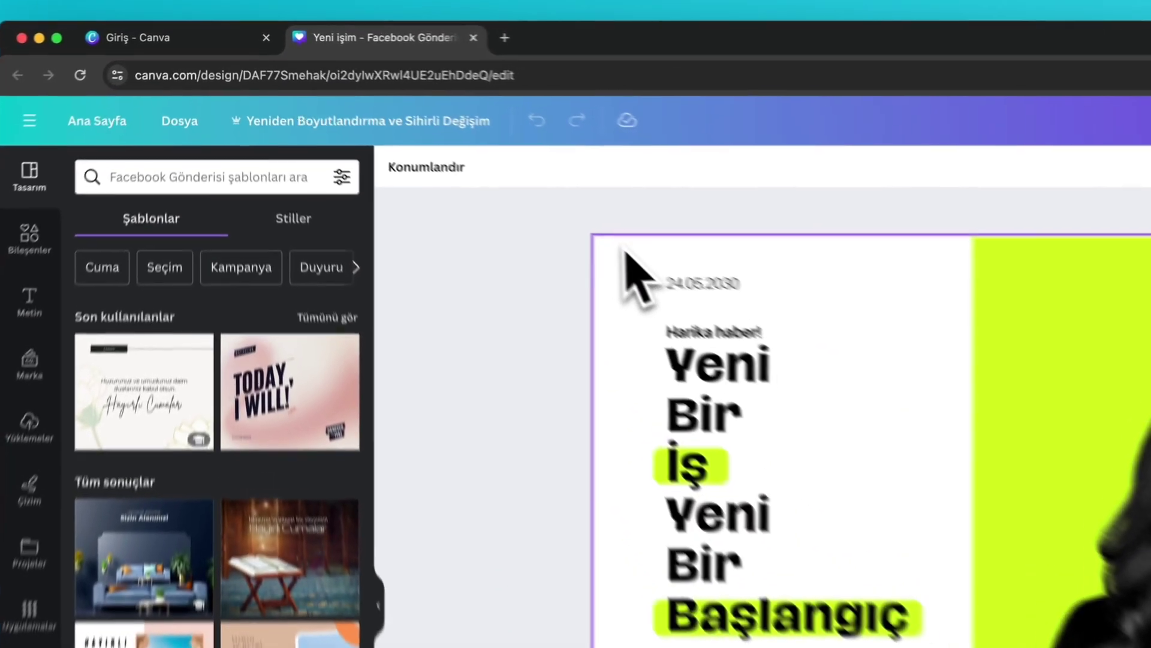
# - Give the first page the Eğlenceli page animation
pyautogui.click(448, 161)
pyautogui.click(577, 198)
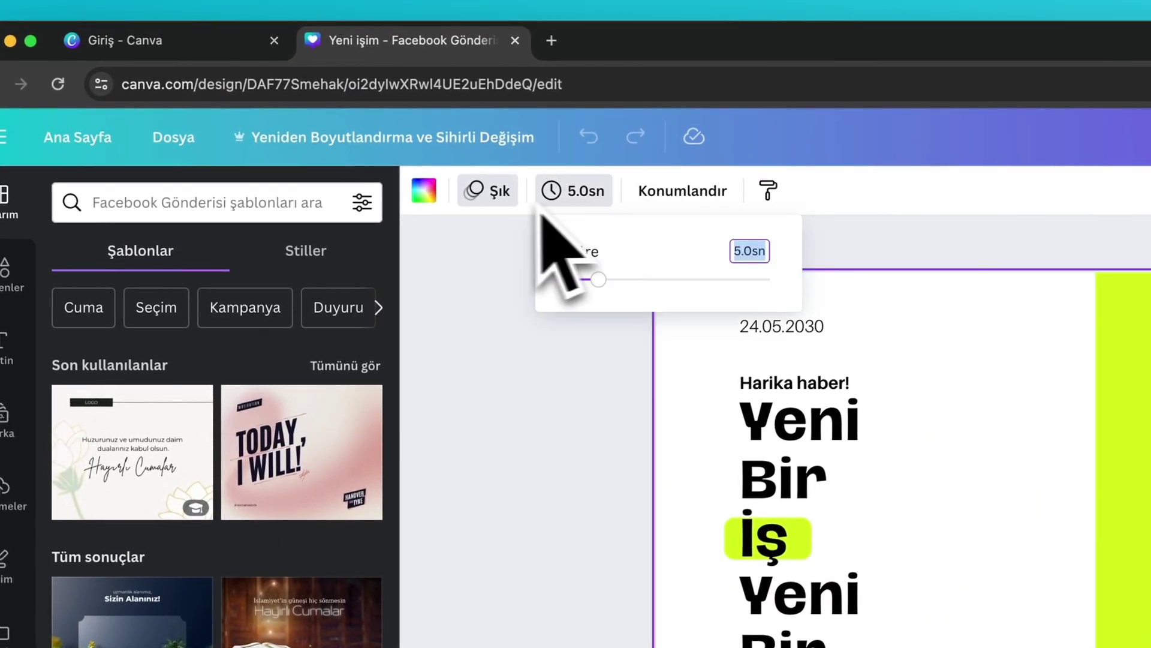
pyautogui.click(507, 195)
pyautogui.click(339, 414)
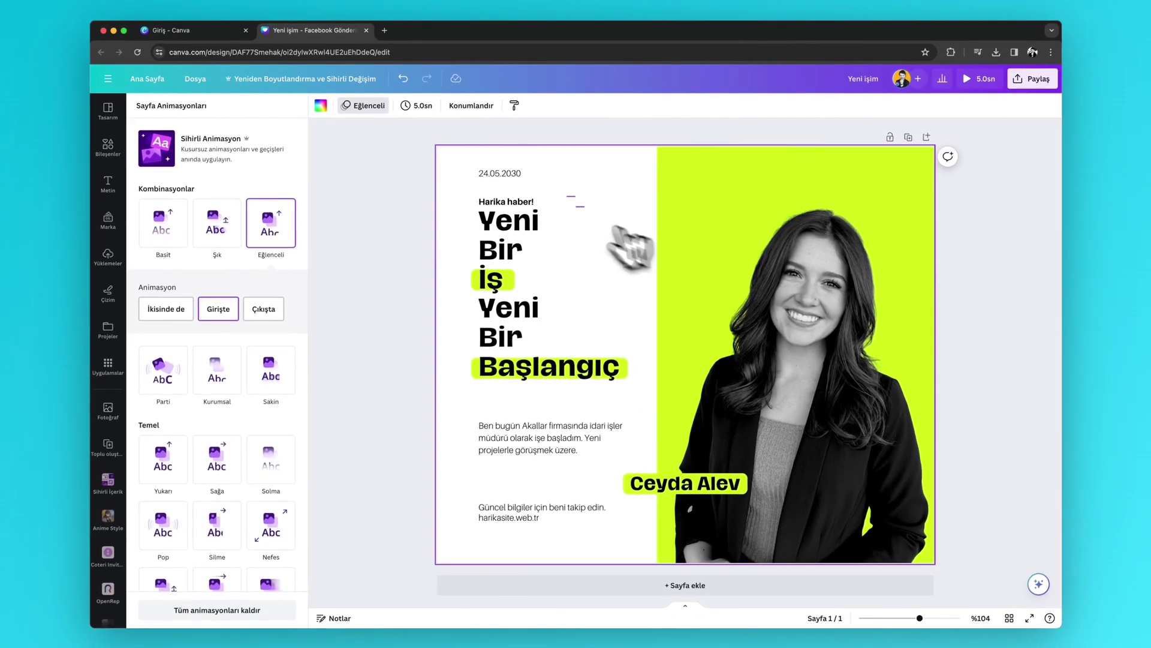
# - Add a second page using the Hayırlı Cumalar template, then a blank third page
pyautogui.click(641, 591)
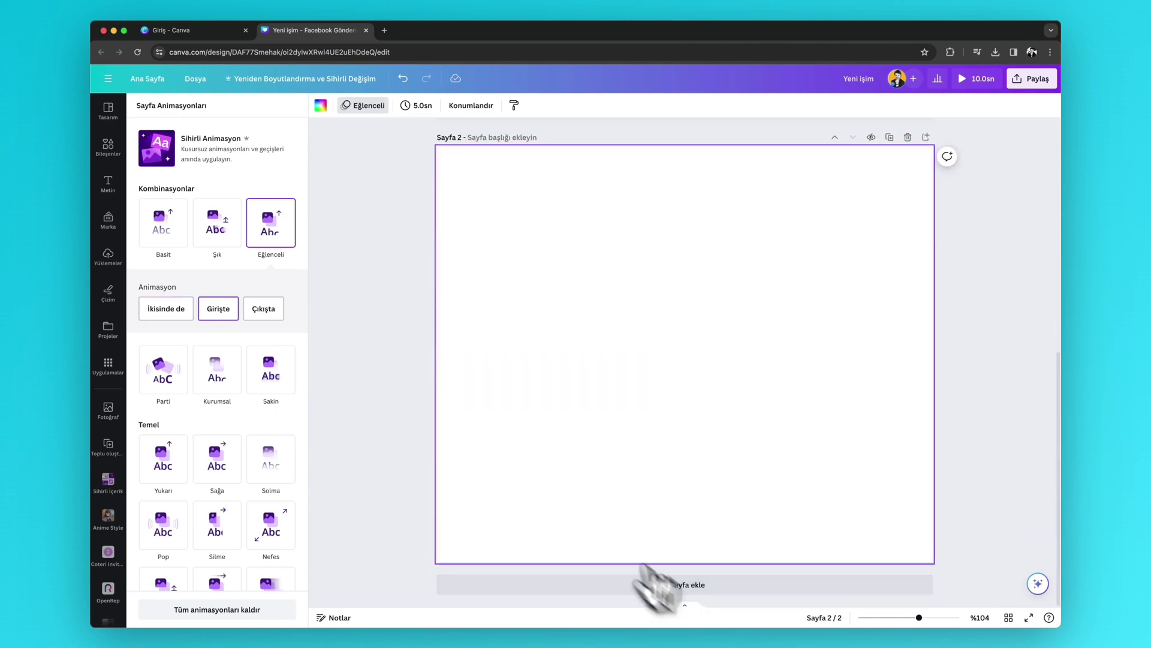
pyautogui.click(109, 120)
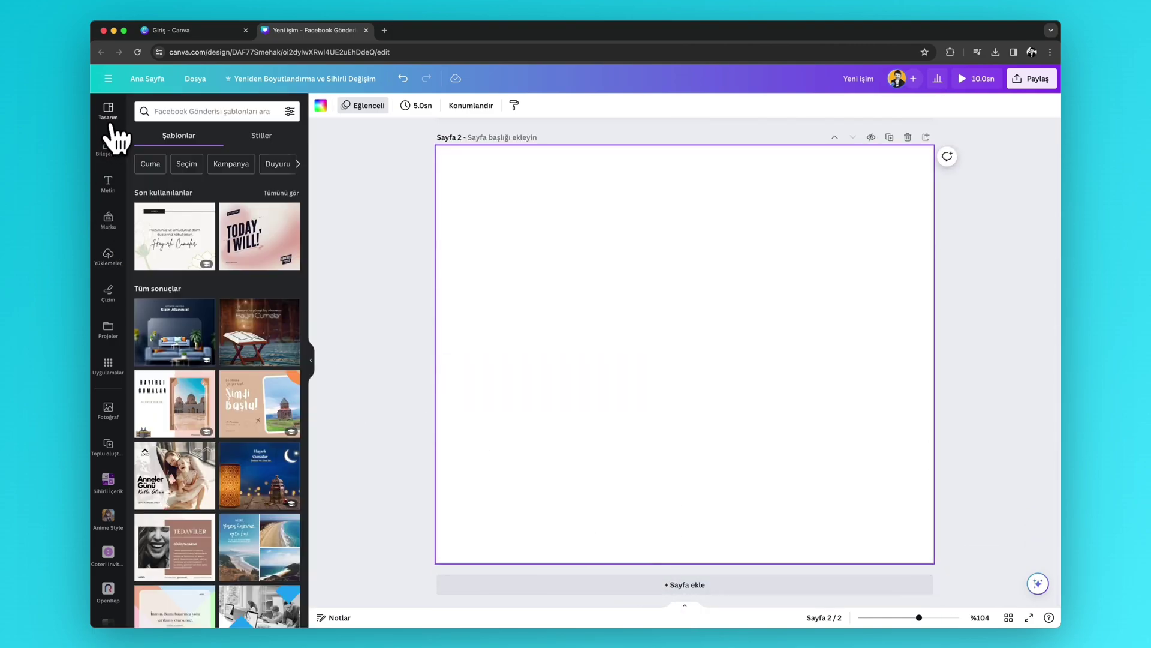
pyautogui.click(180, 248)
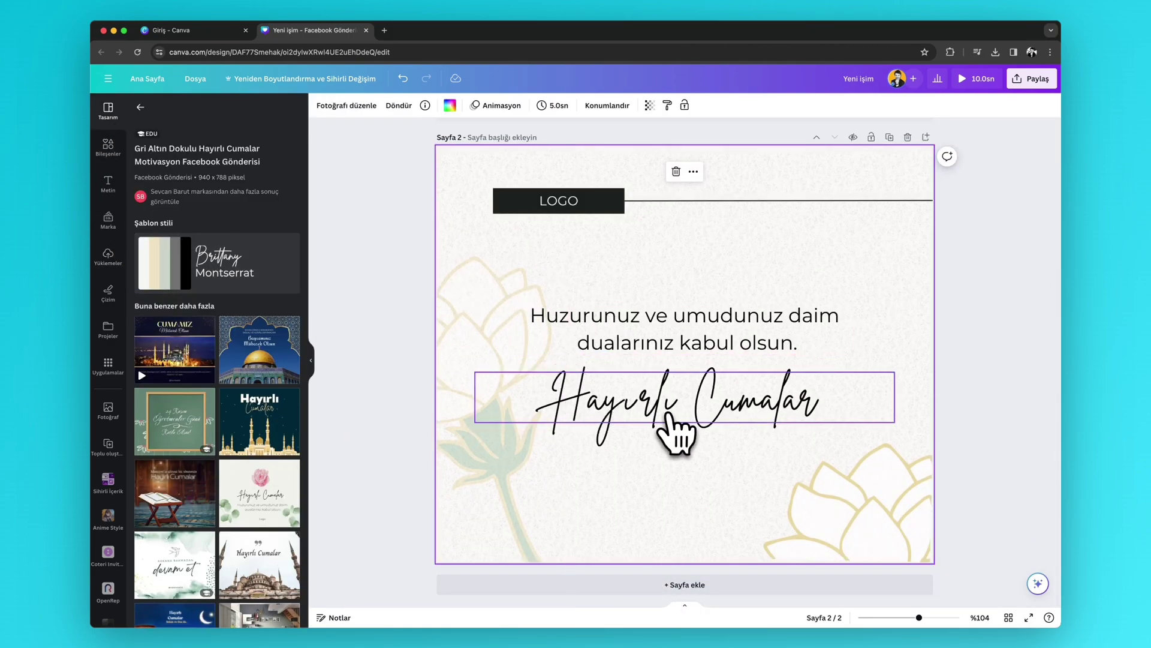
pyautogui.click(689, 591)
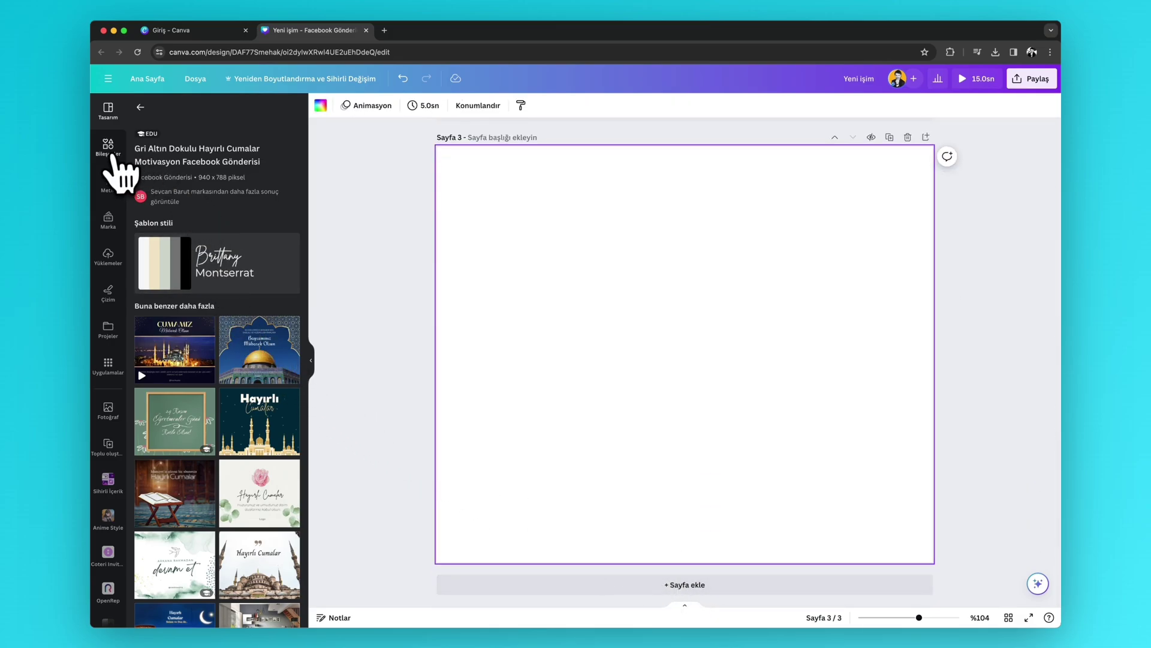
# - Place the uploaded 9.4-second video on page 3
pyautogui.click(108, 256)
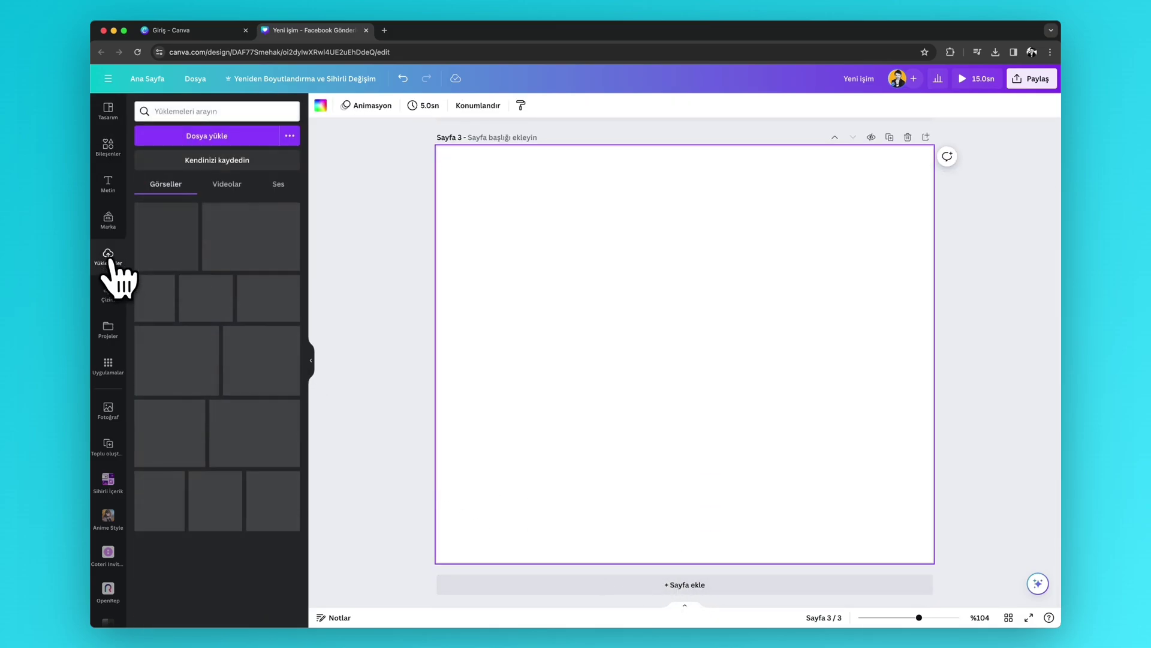
pyautogui.click(232, 190)
pyautogui.click(249, 243)
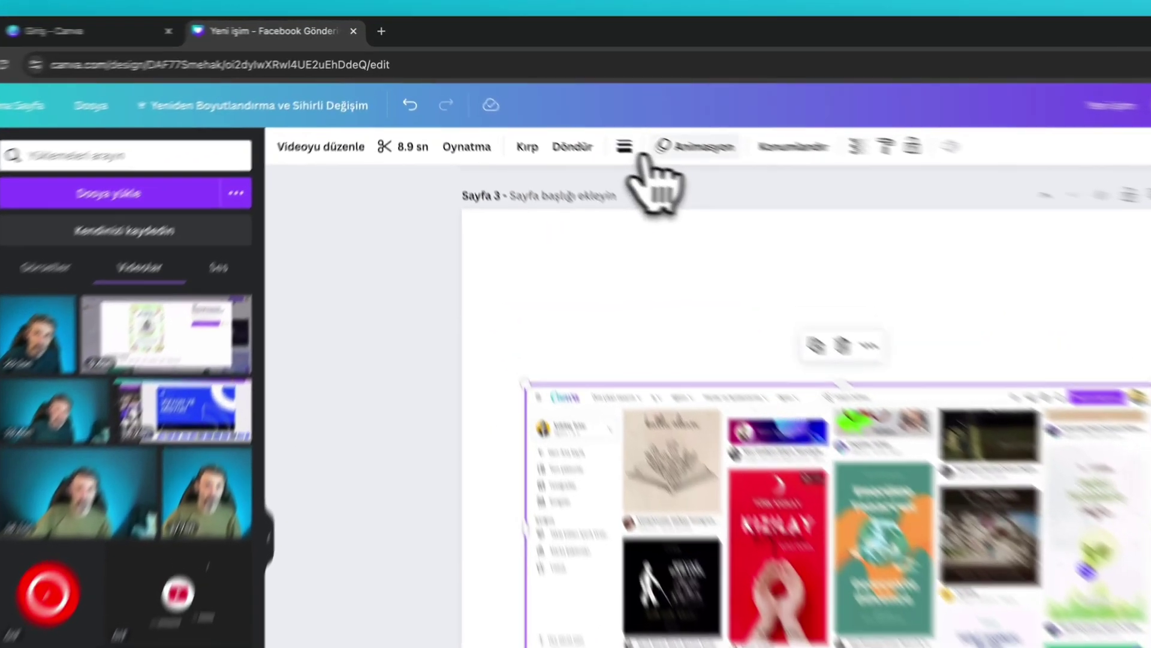
# - Give the video the Çizgi entrance animation, then scroll back up to page 1
pyautogui.click(582, 106)
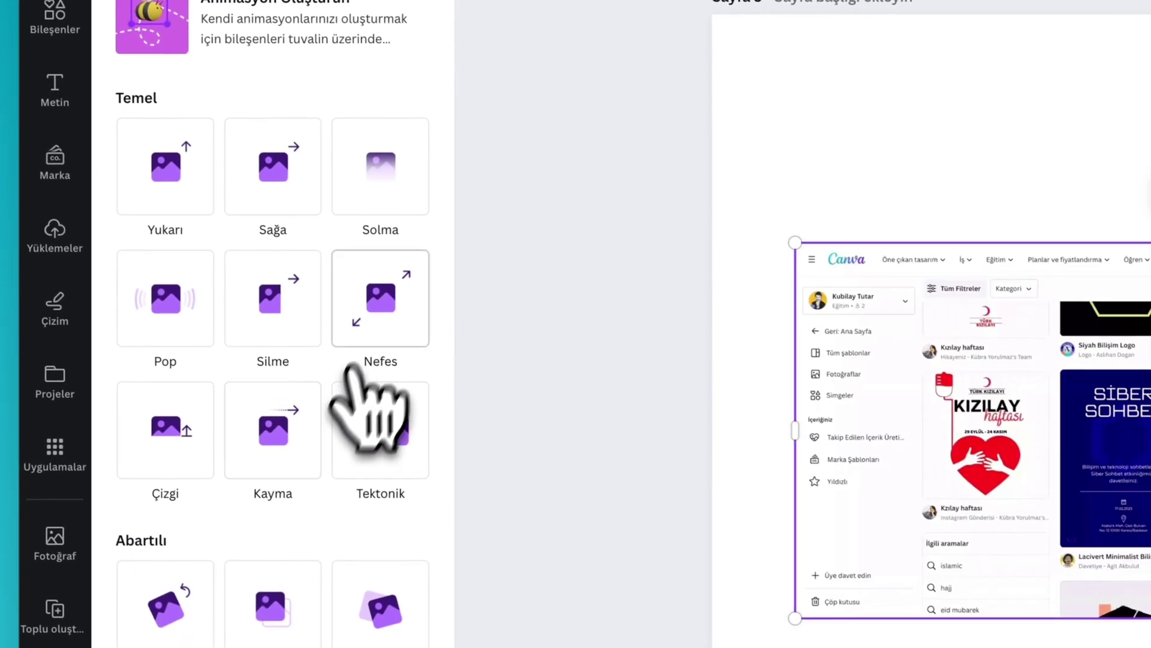
pyautogui.click(144, 609)
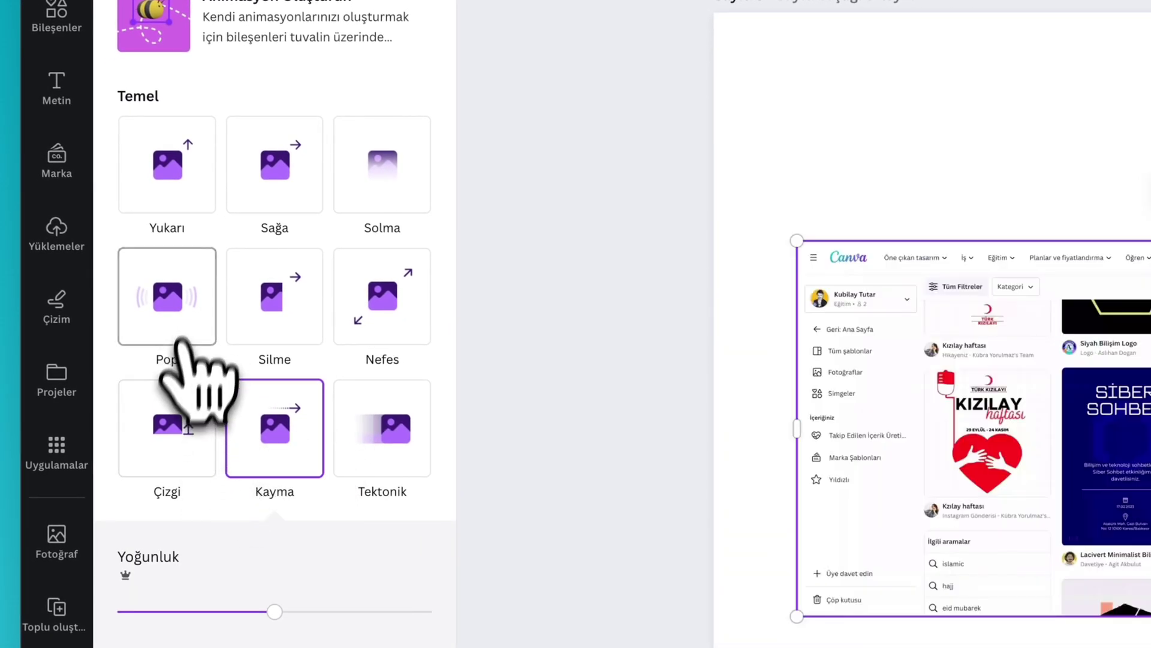
pyautogui.click(173, 443)
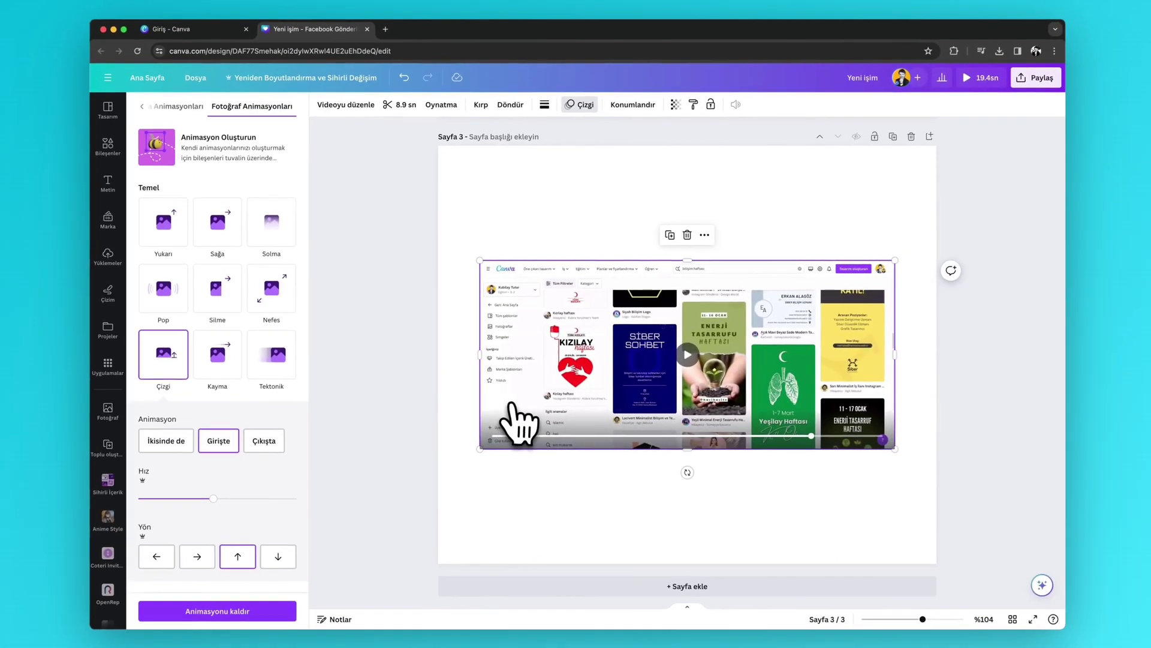
pyautogui.click(429, 375)
pyautogui.scroll(15, 429, 375)
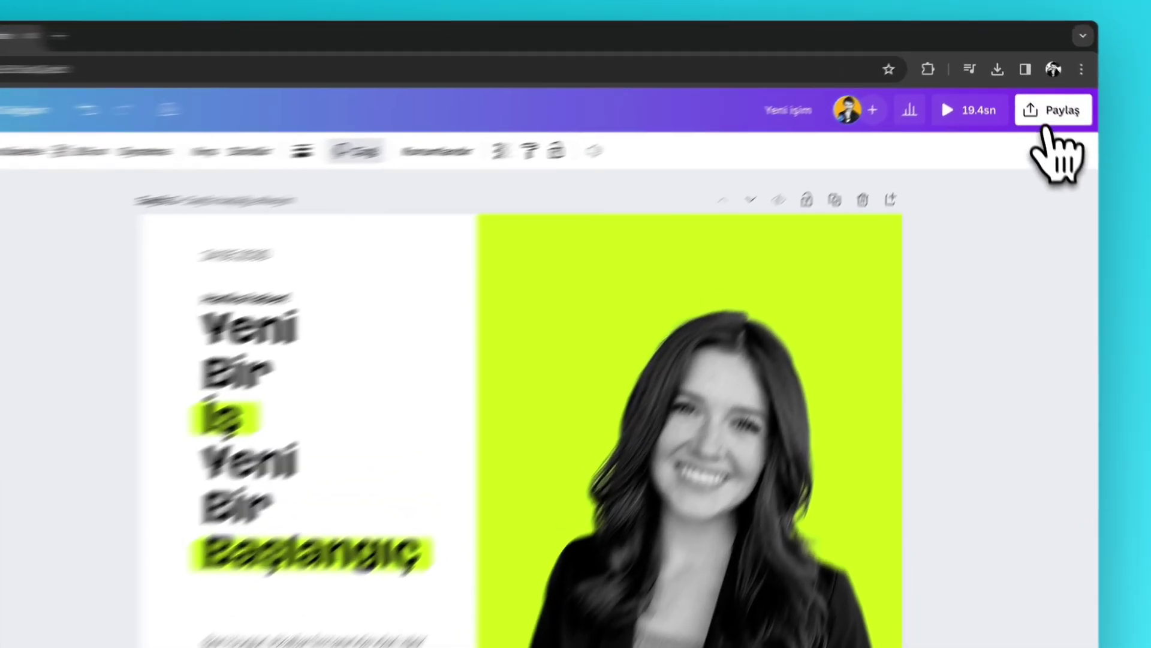
# - Create and copy a public view-only link for the design, then open a new browser tab
pyautogui.click(1032, 78)
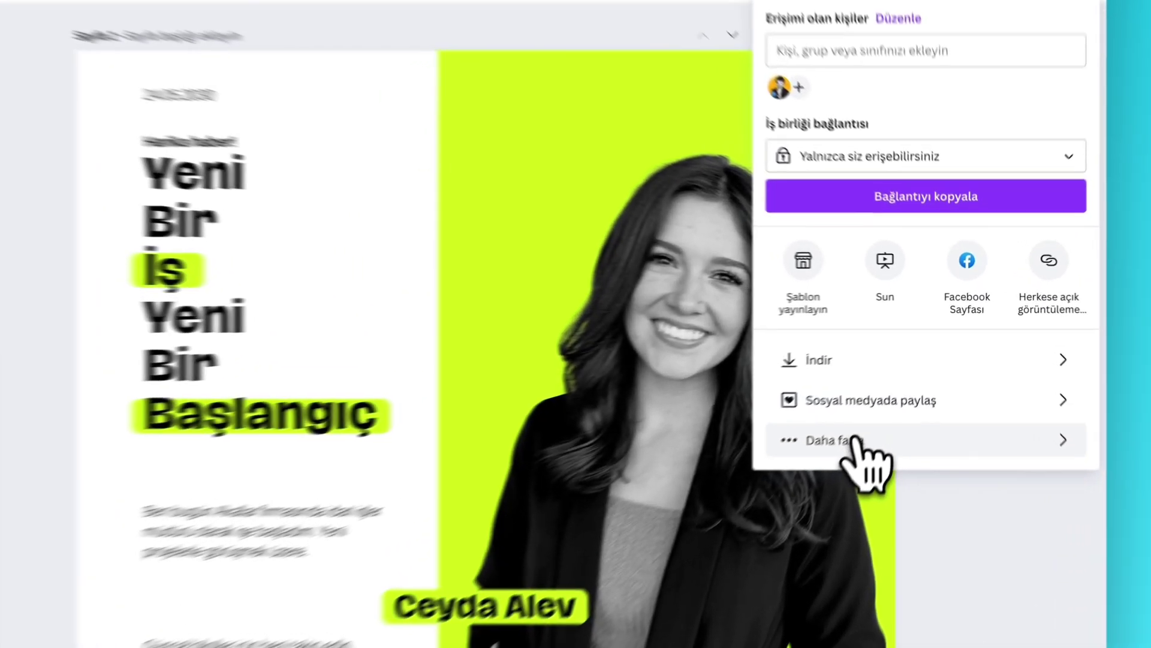
pyautogui.click(908, 382)
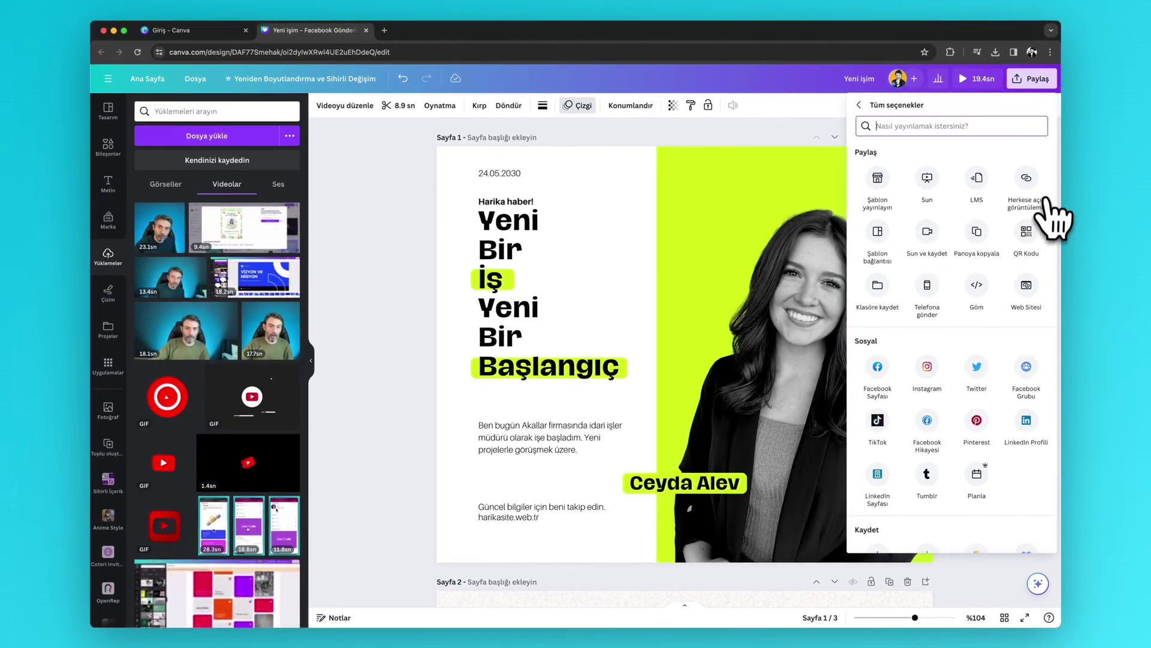
pyautogui.click(1027, 186)
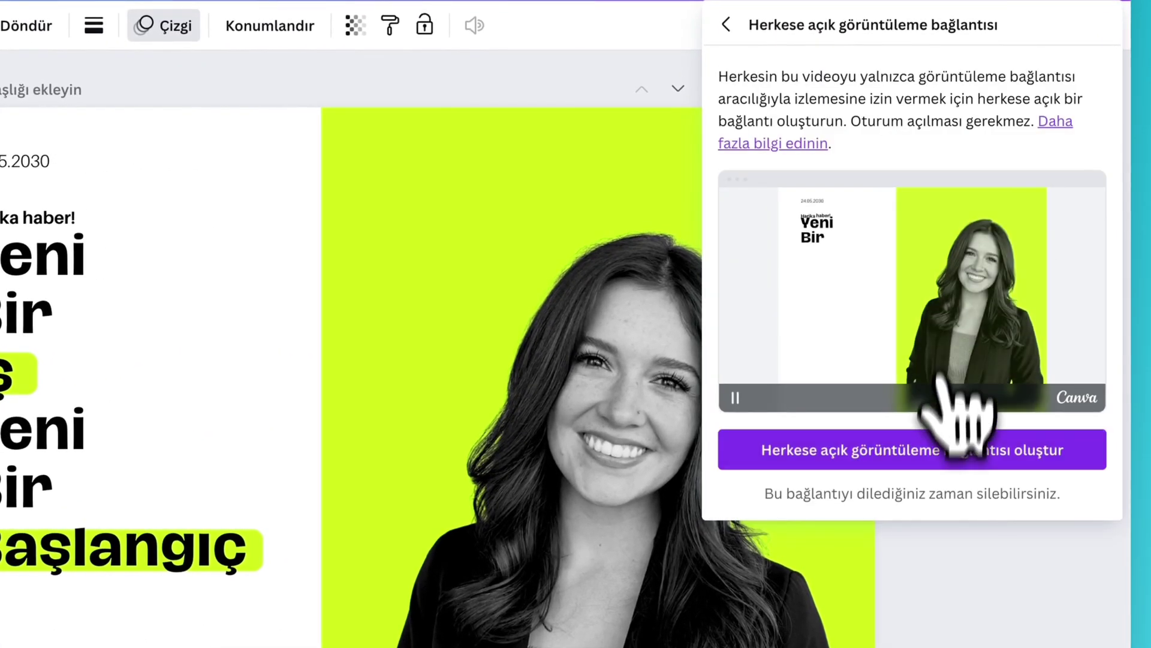
pyautogui.click(935, 451)
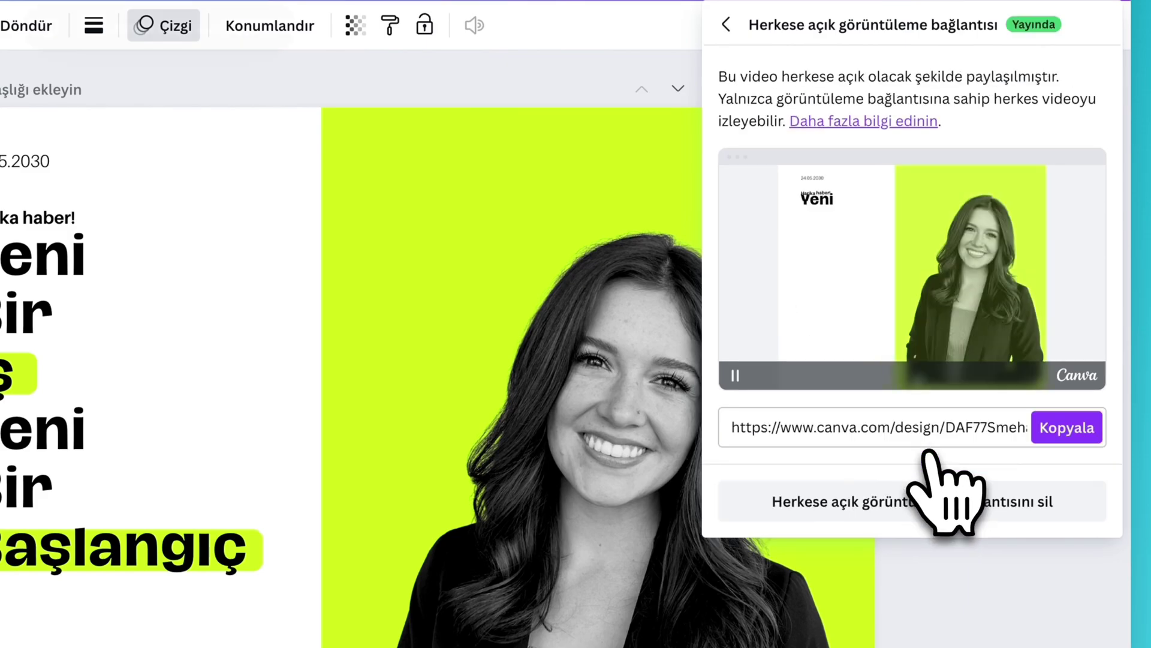
pyautogui.click(1061, 431)
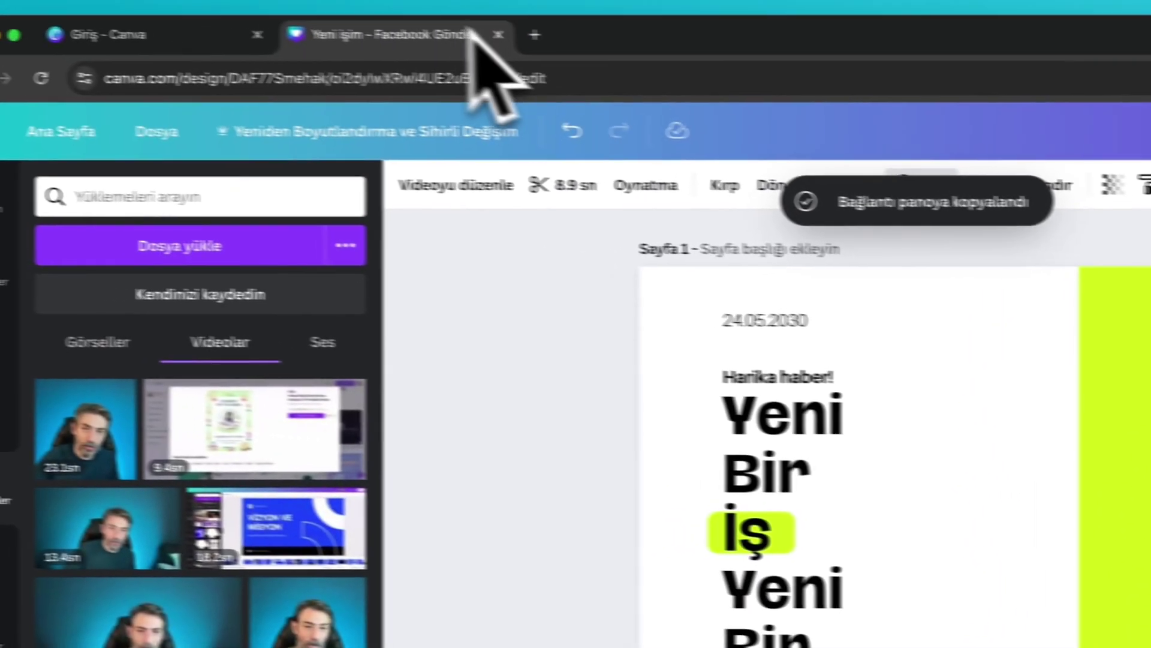
pyautogui.click(600, 41)
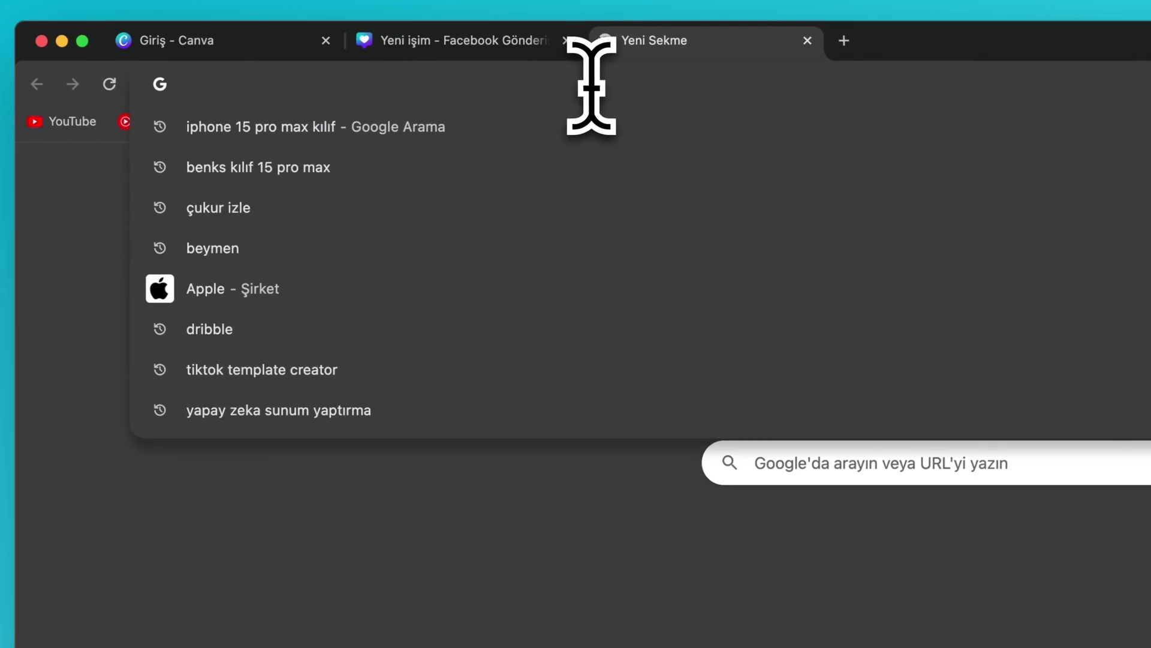
# - Load the copied public link in the new tab to view the design, then close that tab
pyautogui.press('super+v')
pyautogui.press('Return')
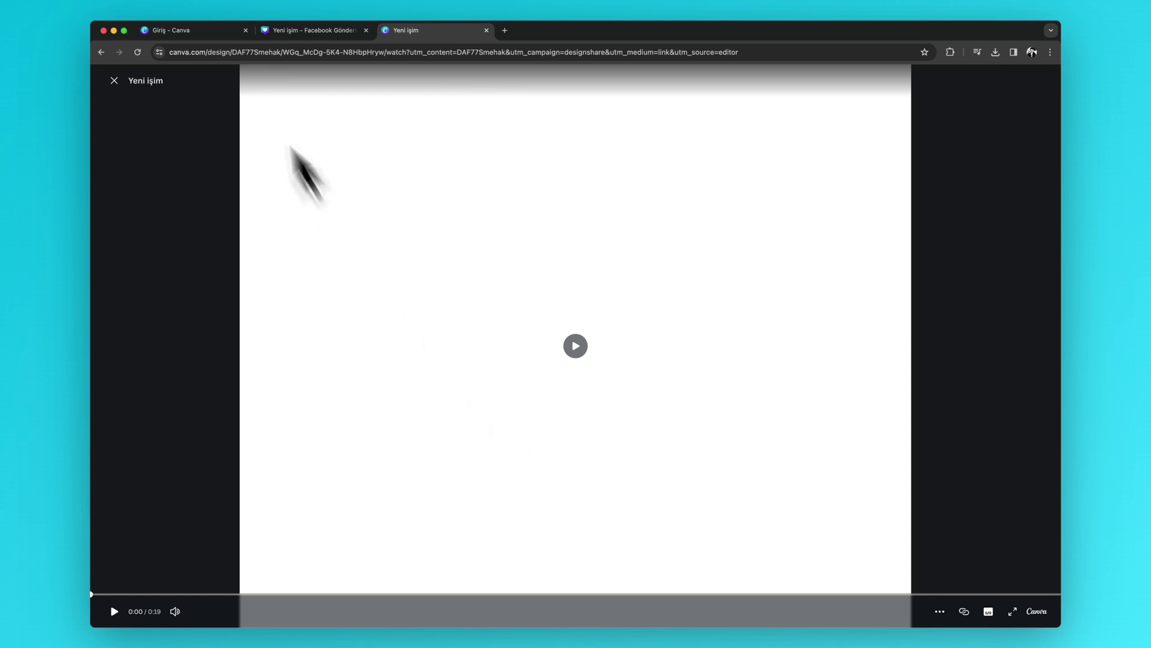
pyautogui.click(330, 32)
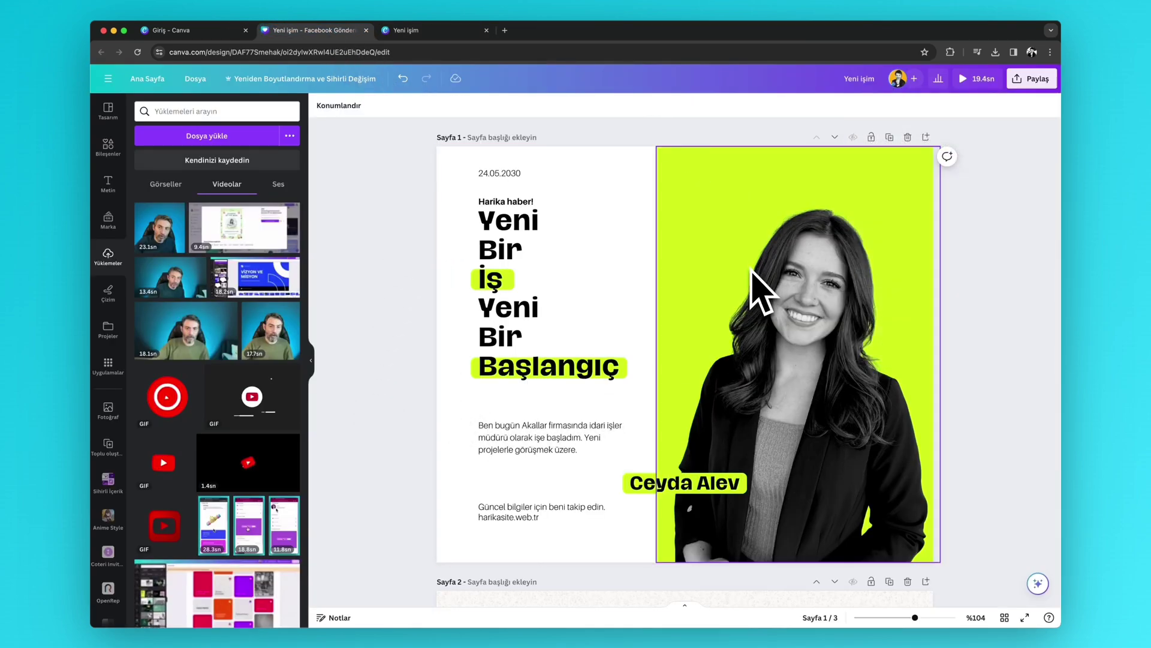
pyautogui.click(444, 33)
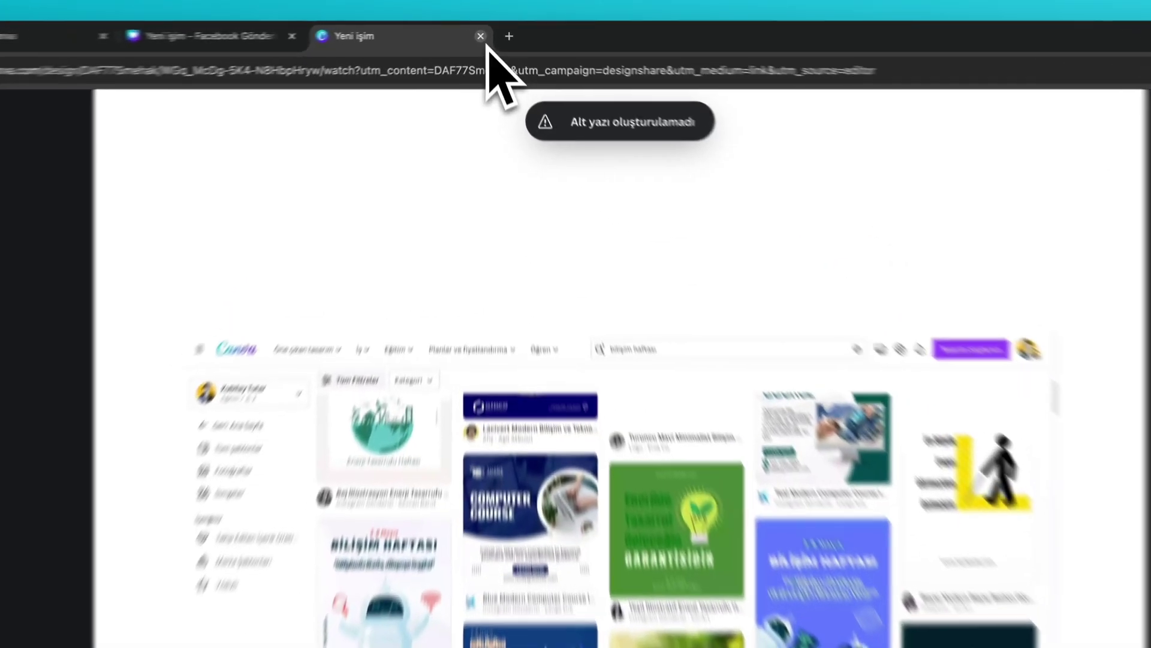
pyautogui.click(486, 30)
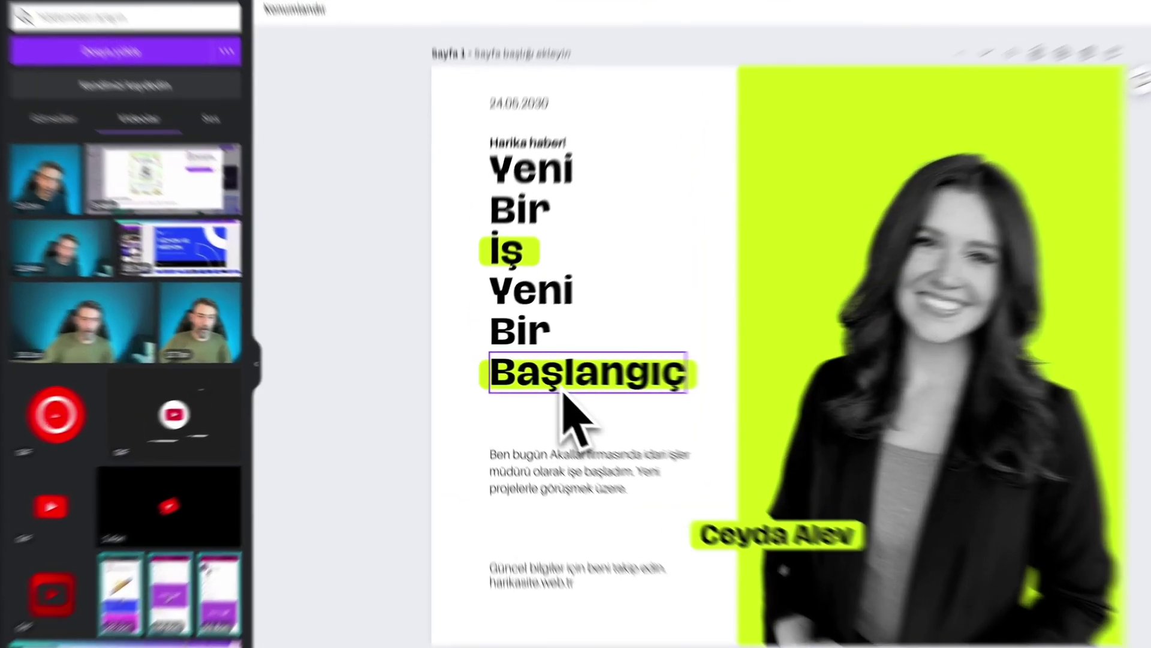
# - Select the Başlangıç heading, Yeni text and photo on page 1, then open the Paylaş panel
pyautogui.click(531, 382)
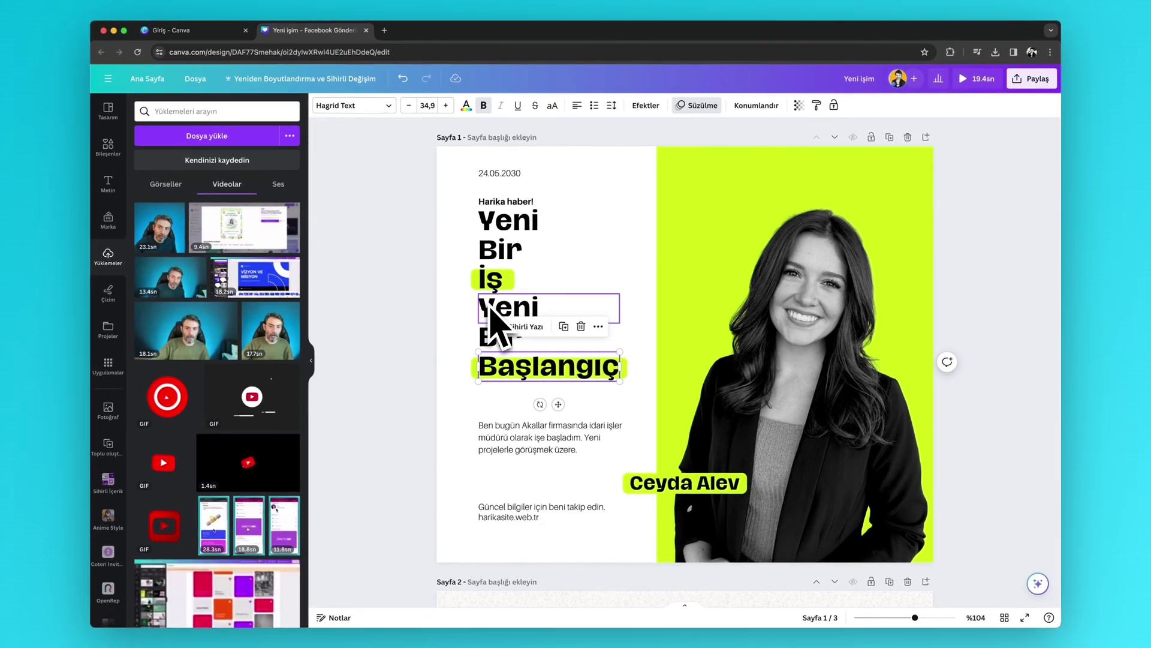
pyautogui.click(520, 229)
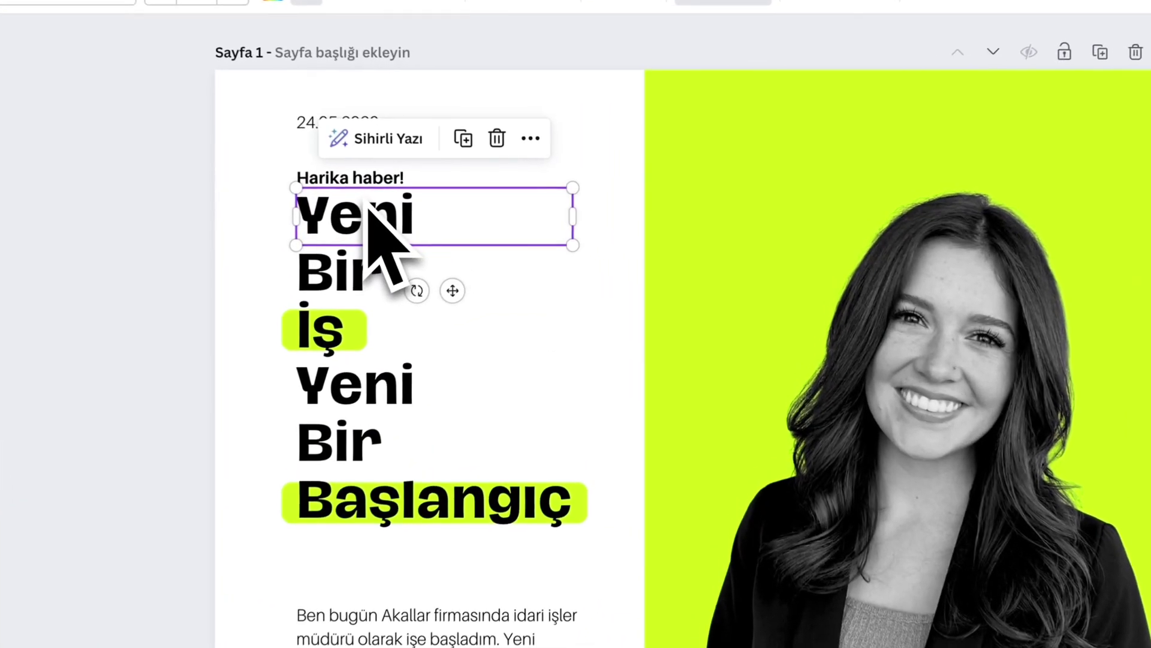
pyautogui.click(733, 339)
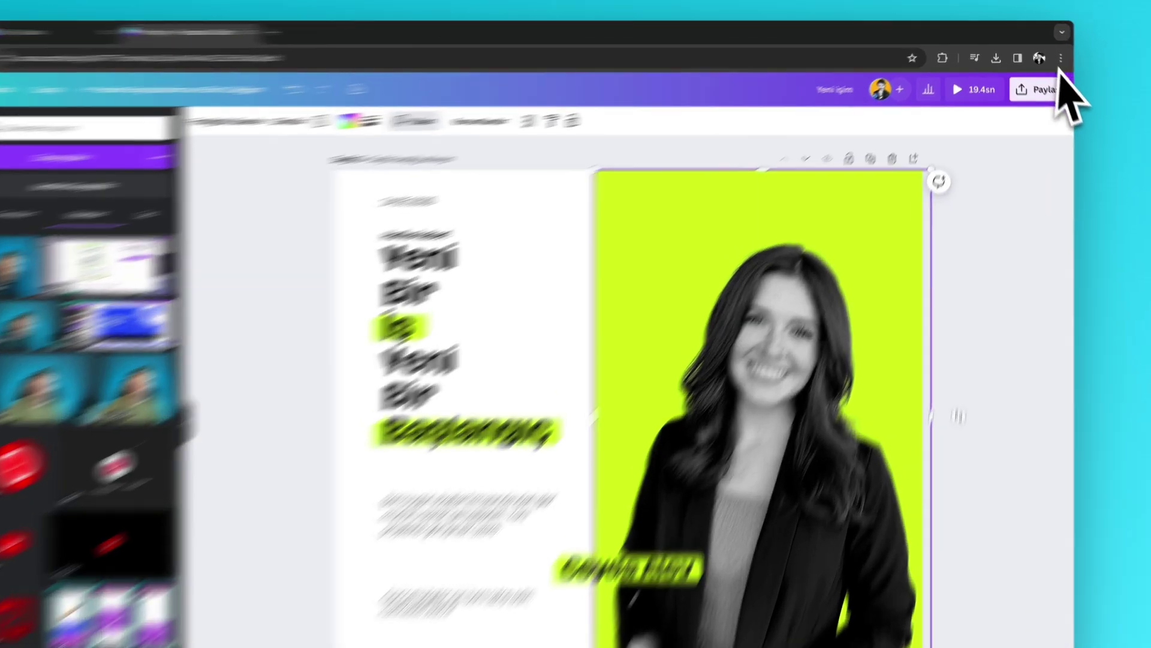
pyautogui.click(1029, 79)
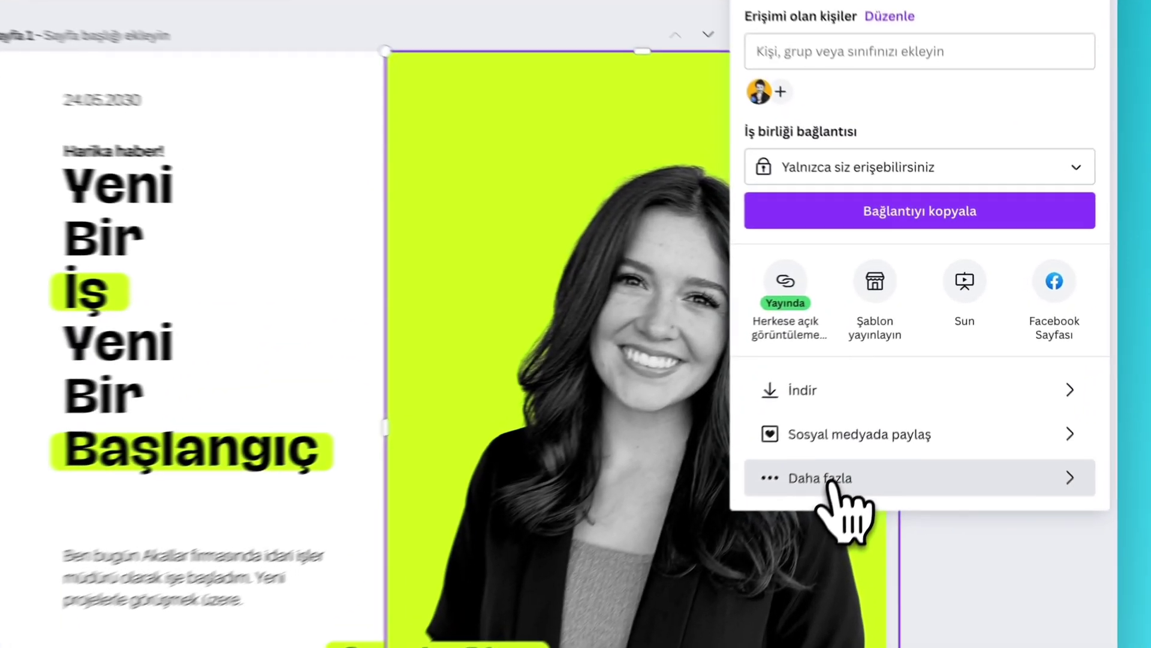
# - Choose Web Sitesi under Daha fazla and convert the design into a website
pyautogui.click(900, 382)
pyautogui.click(1062, 356)
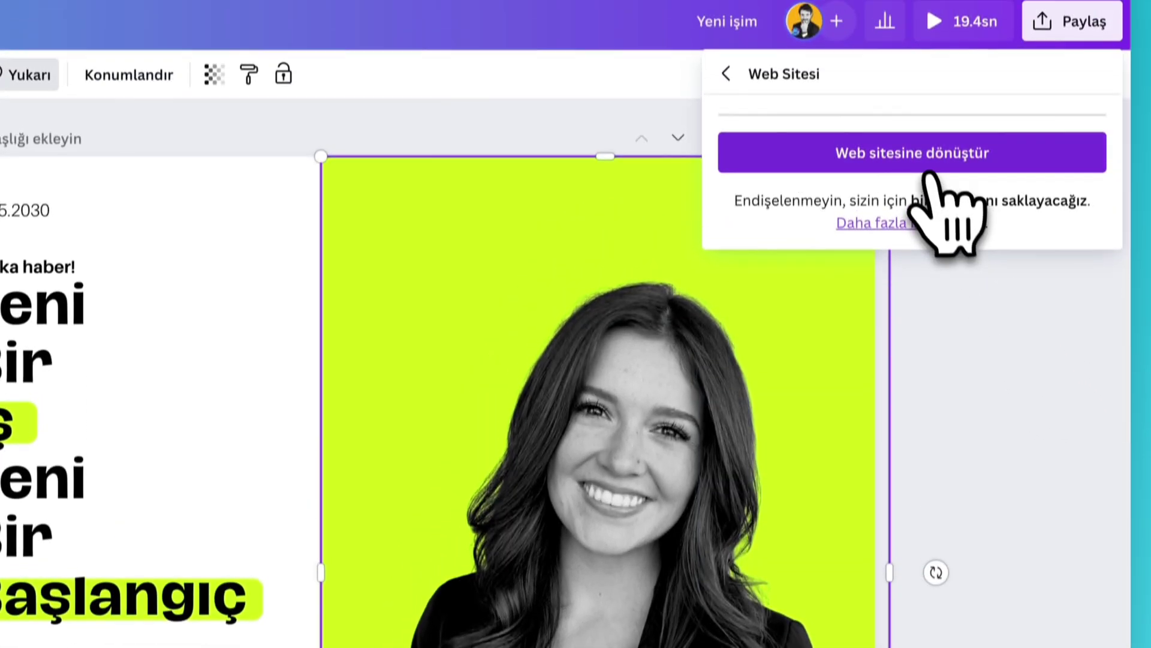
pyautogui.click(935, 37)
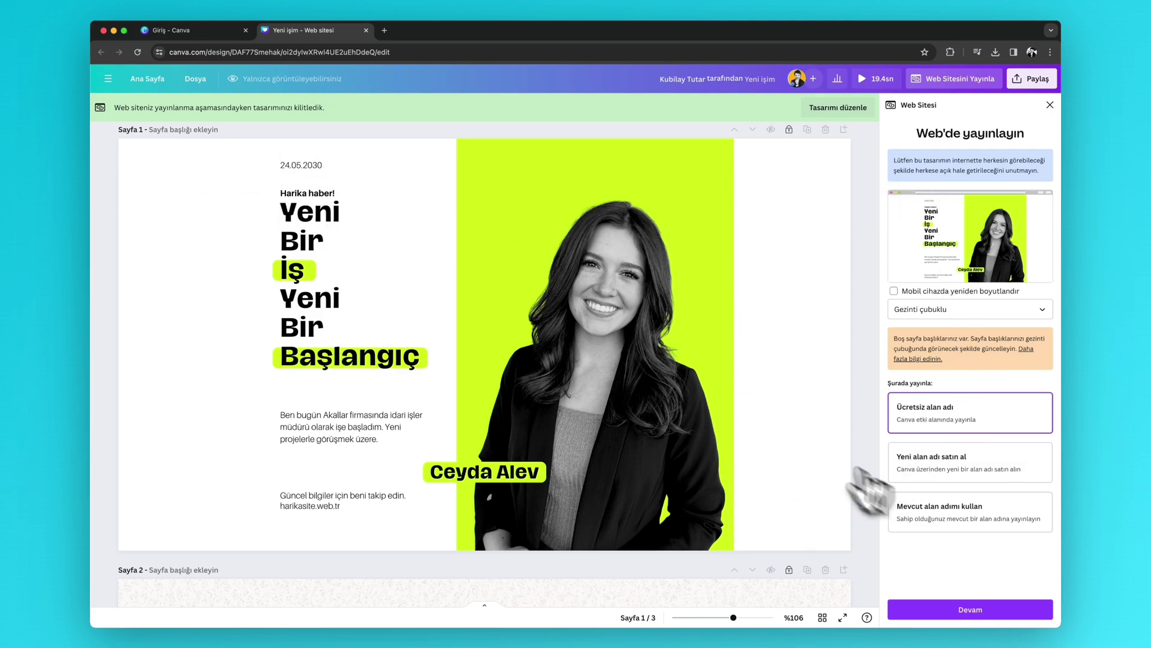
# - Scroll through the three pages and leave Web'de yayınlayın via Tasarımı düzenle
pyautogui.scroll(-10, 772, 398)
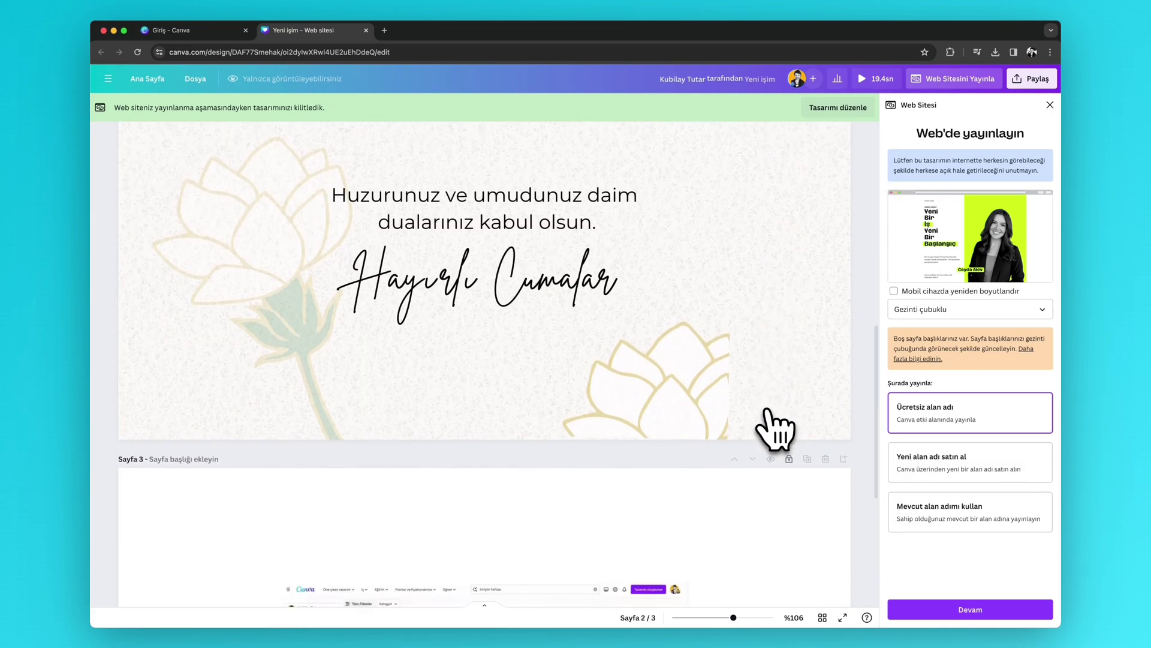
pyautogui.scroll(-5, 774, 429)
pyautogui.scroll(8, 774, 428)
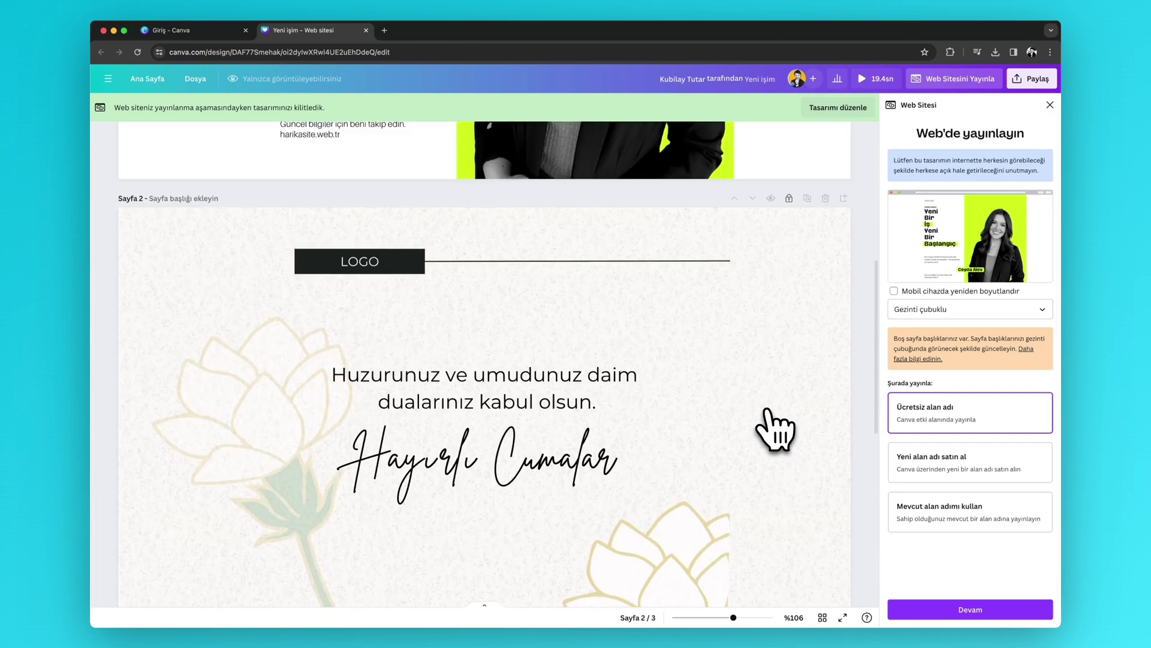
pyautogui.scroll(5, 776, 429)
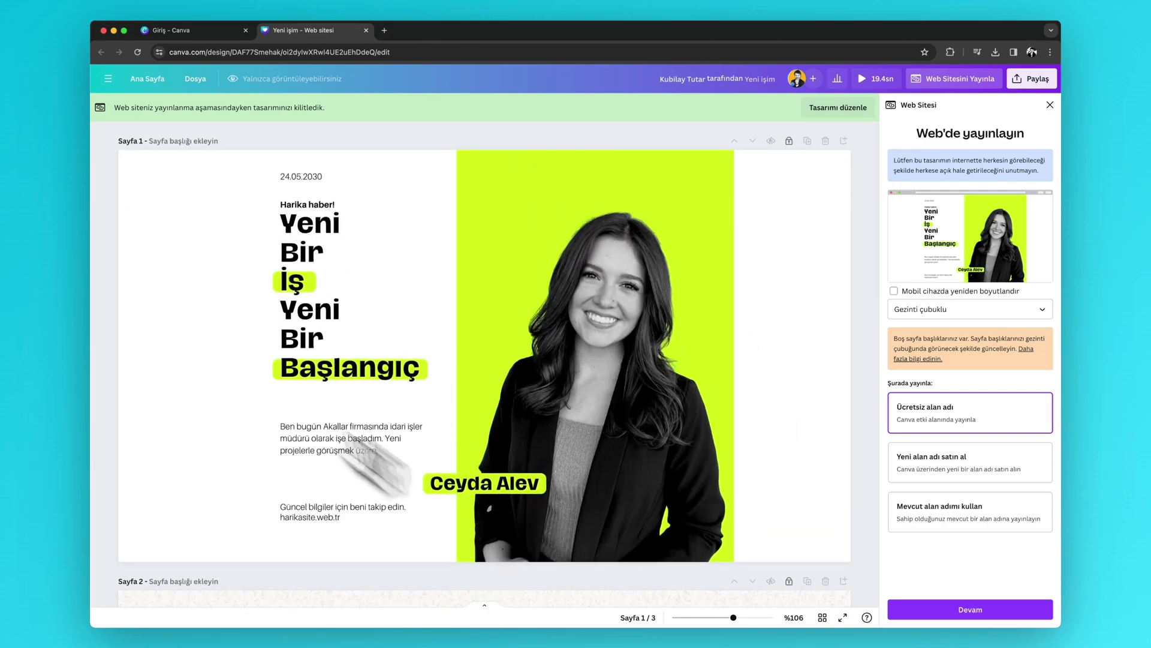
pyautogui.scroll(-10, 404, 414)
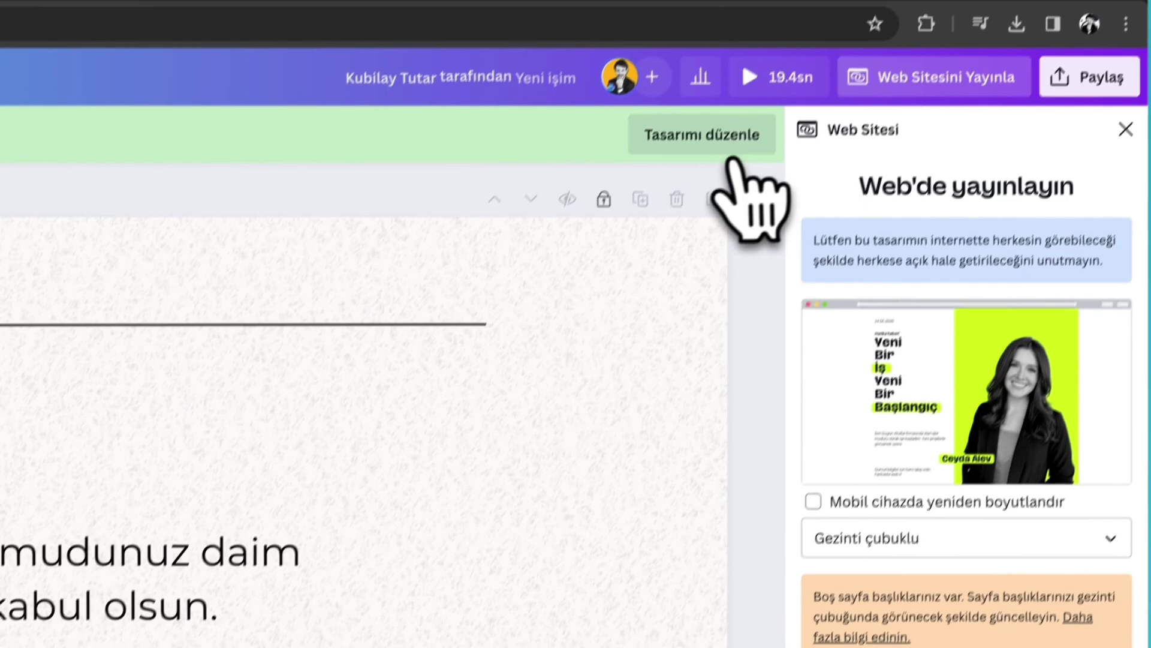
pyautogui.click(1022, 0)
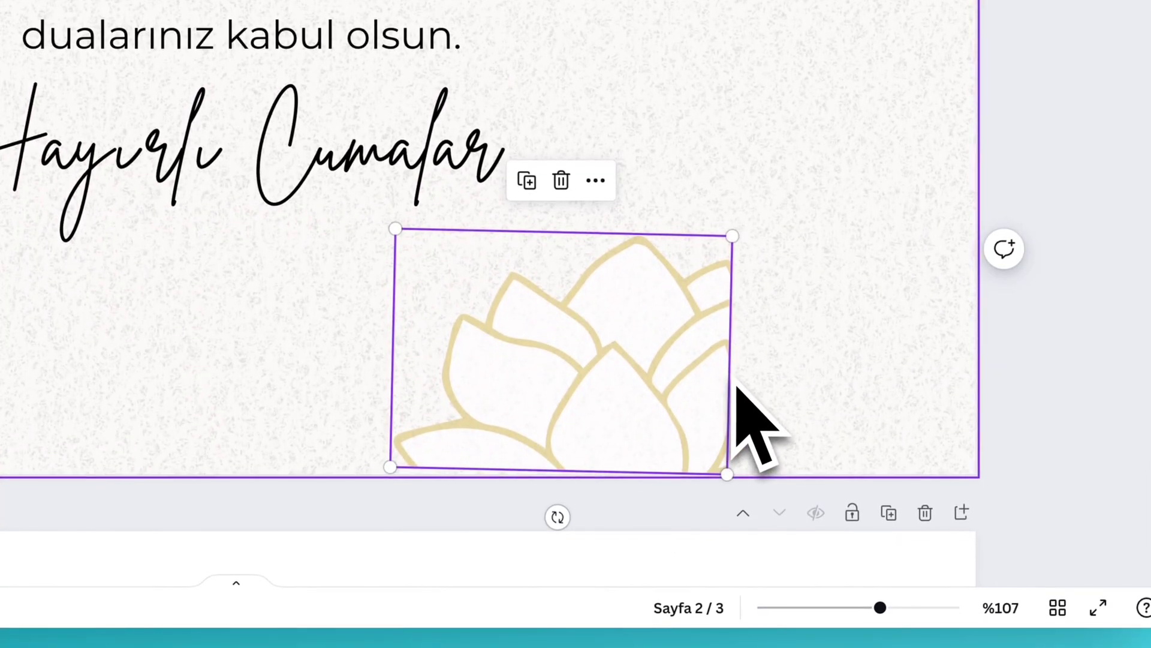
pyautogui.scroll(6, 708, 360)
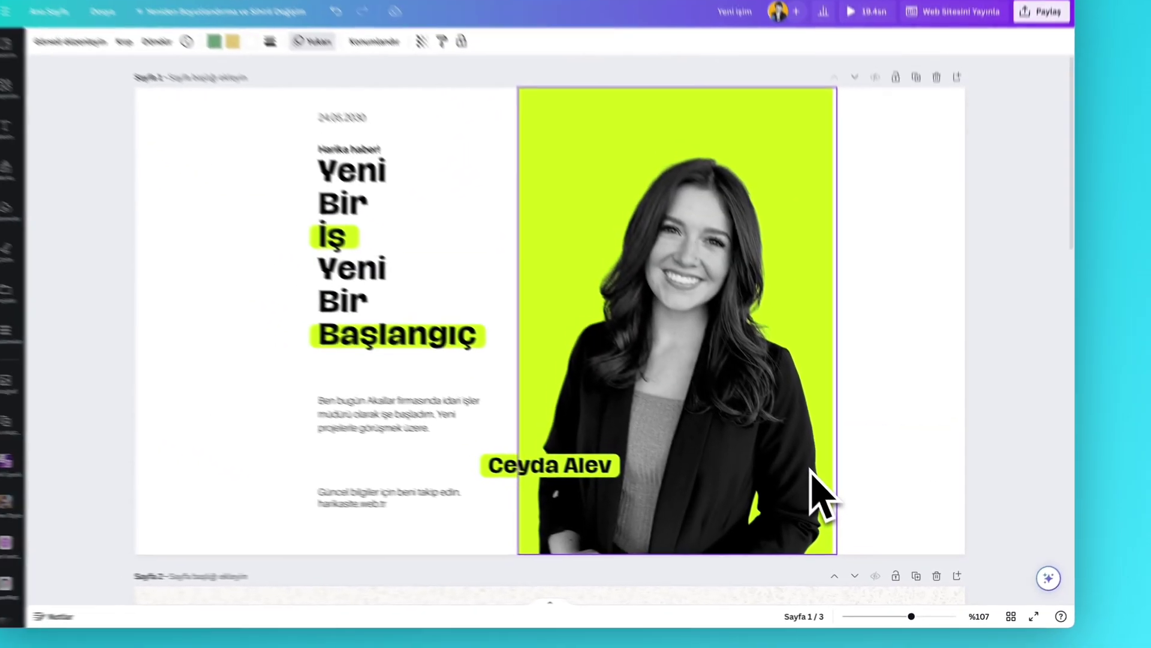
pyautogui.scroll(-5, 826, 487)
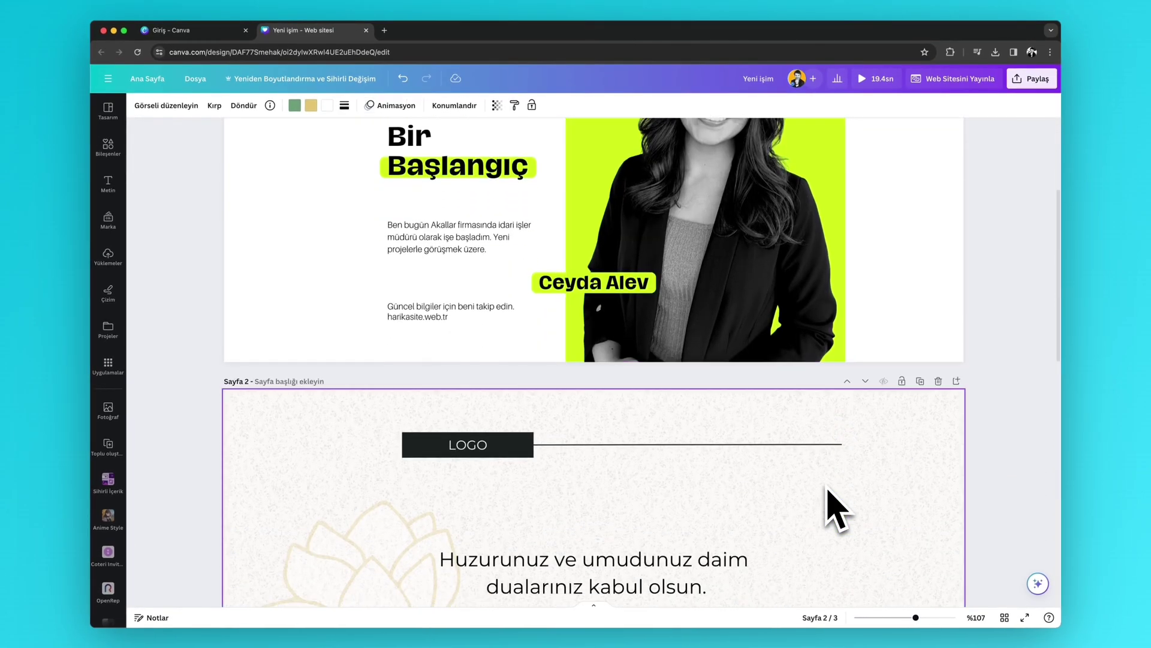
pyautogui.scroll(-10, 836, 510)
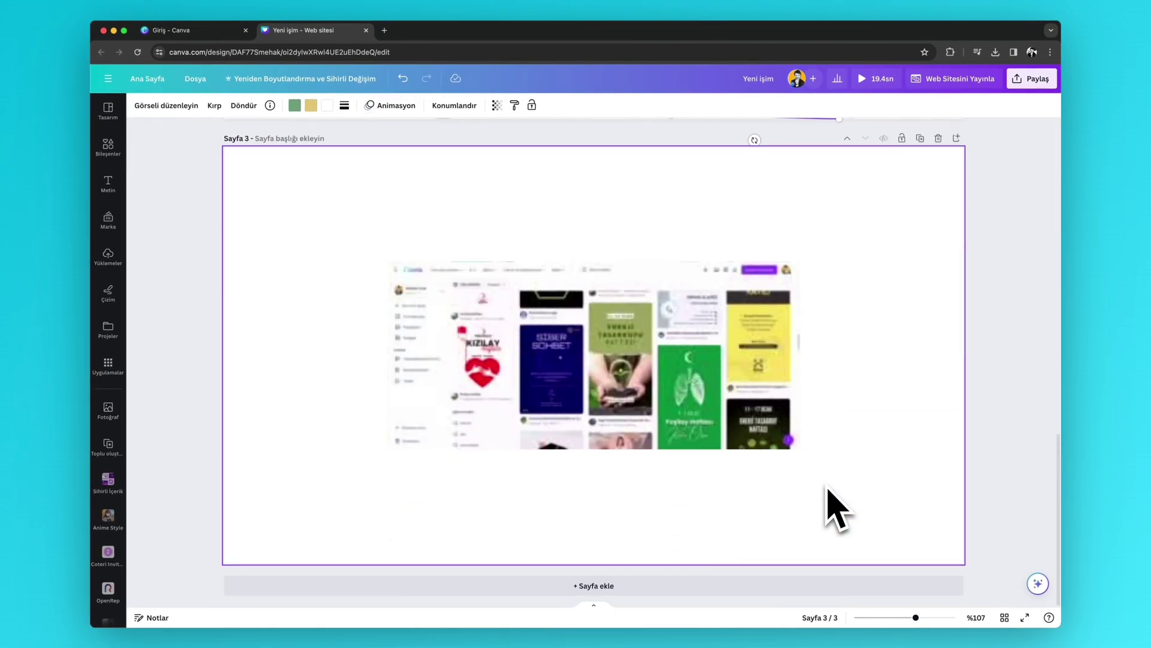
pyautogui.scroll(5, 837, 510)
pyautogui.scroll(4, 836, 509)
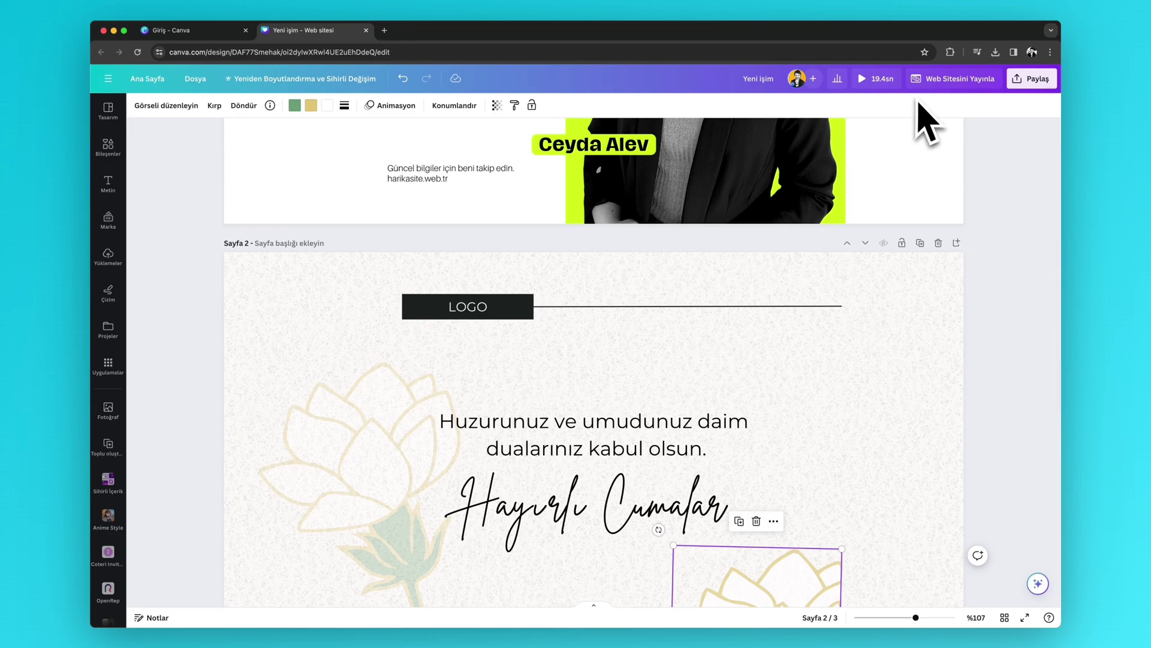
pyautogui.scroll(5, 848, 287)
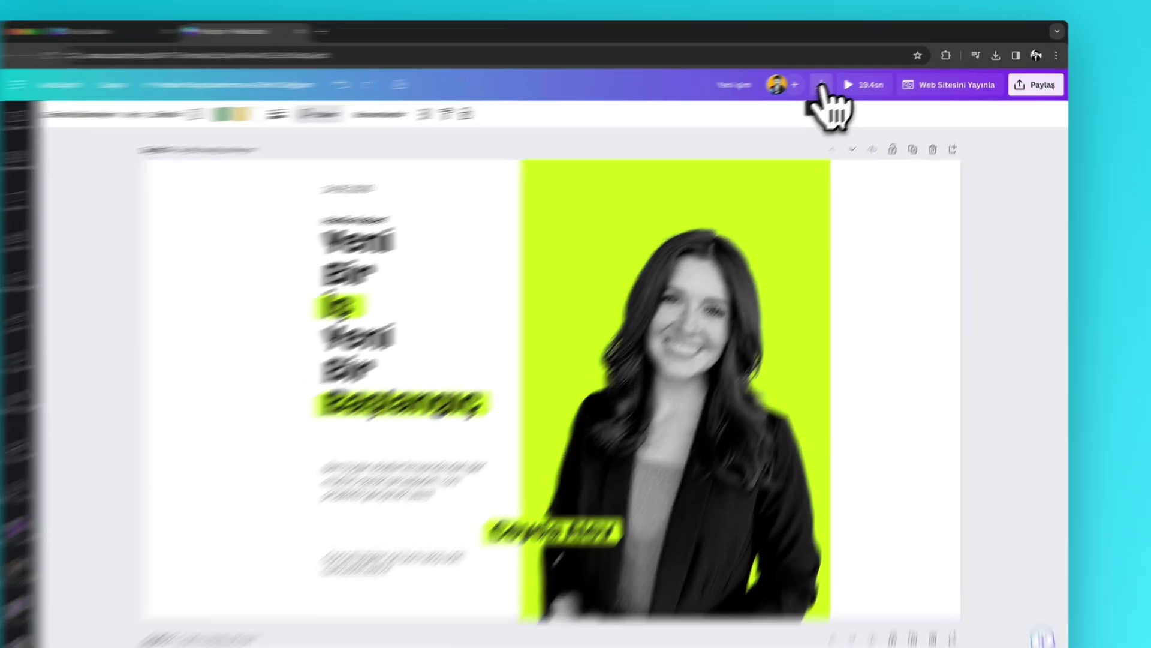
# - Check the design's Insights showing zero views, select the Başlangıç heading, and open a new browser tab
pyautogui.click(838, 77)
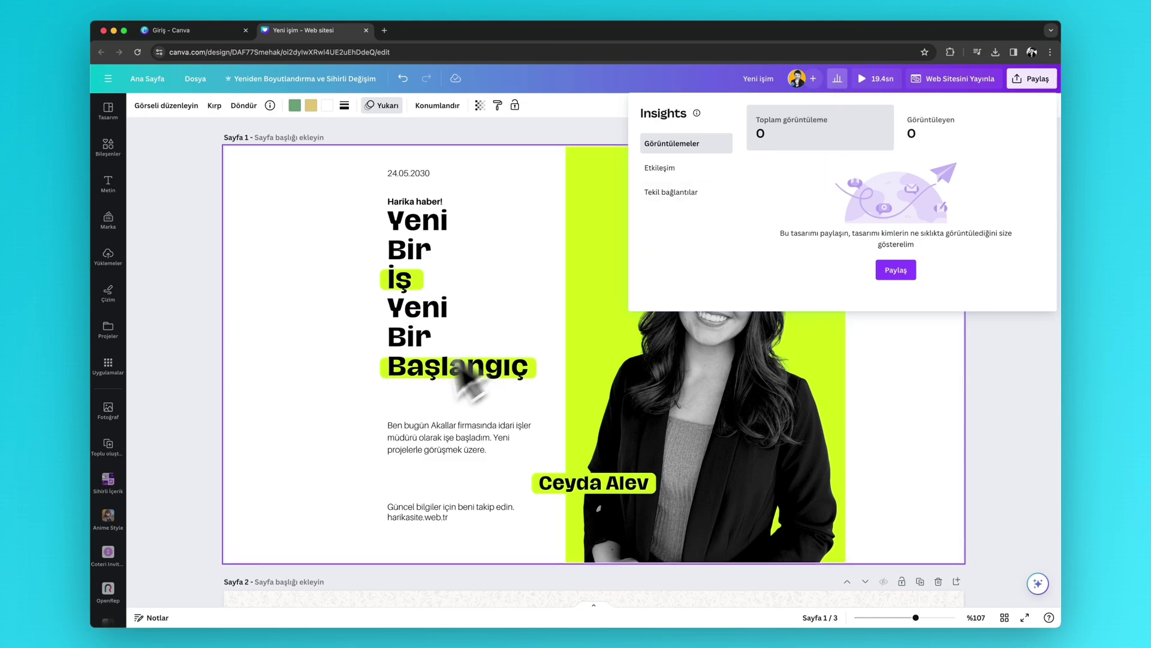
pyautogui.click(413, 375)
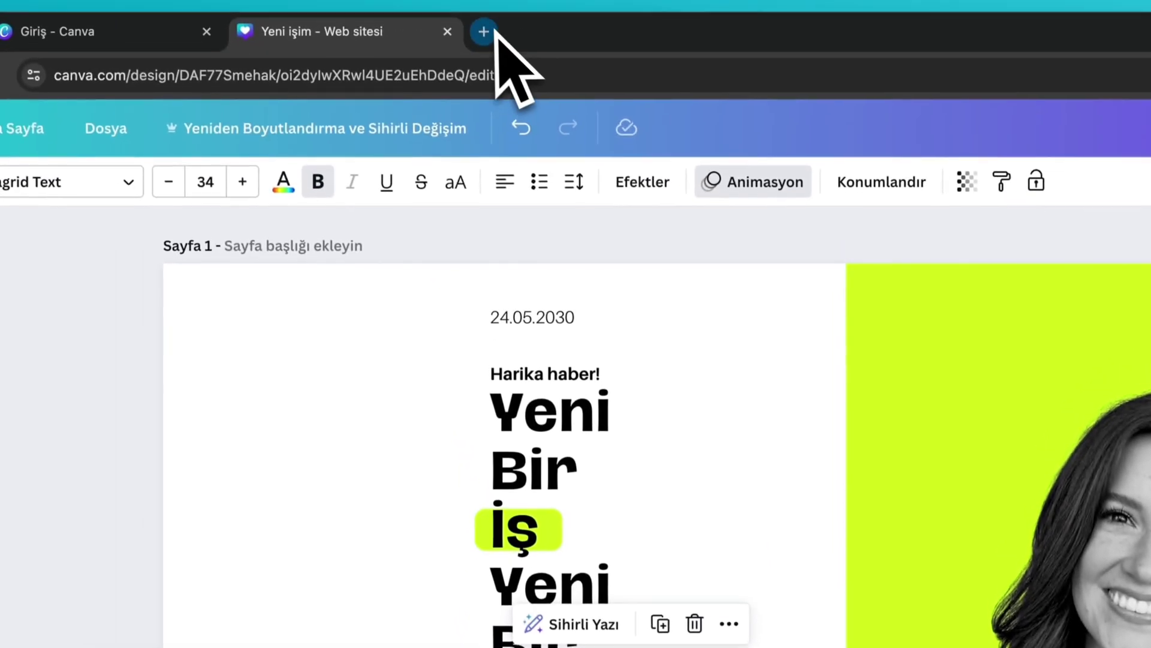
pyautogui.click(483, 30)
# - Load kubilaytutar.com and copy its full web address, then go back to the Canva design
pyautogui.write('ku')
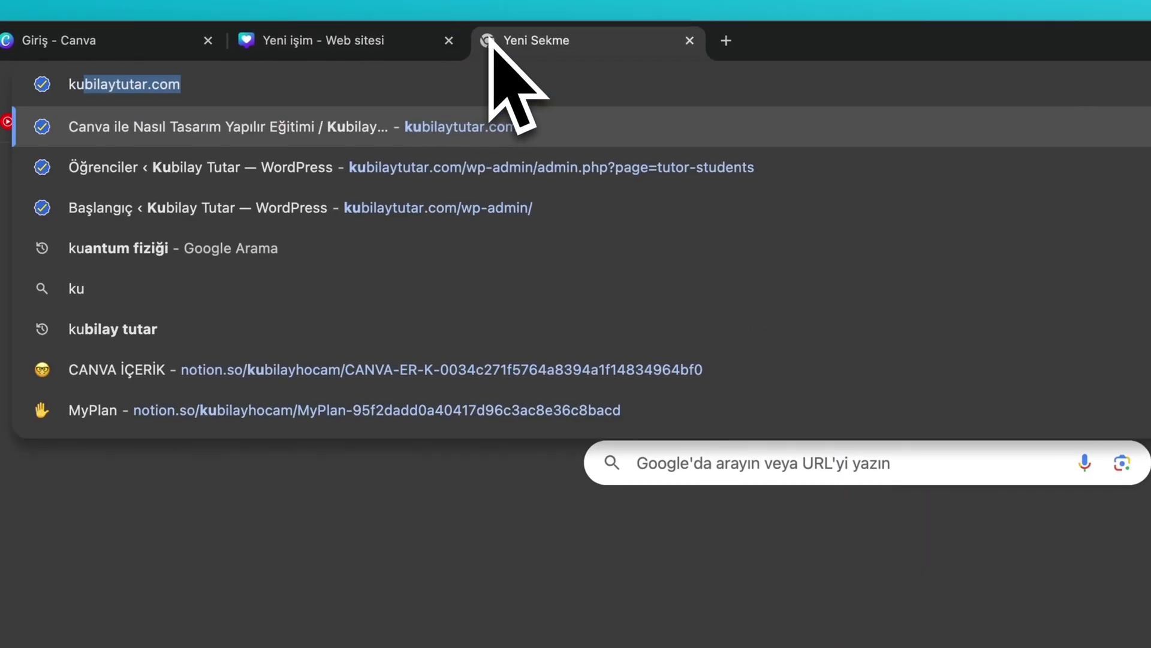
pyautogui.press('Return')
pyautogui.click(376, 81)
pyautogui.hotkey('ctrl', 'c')
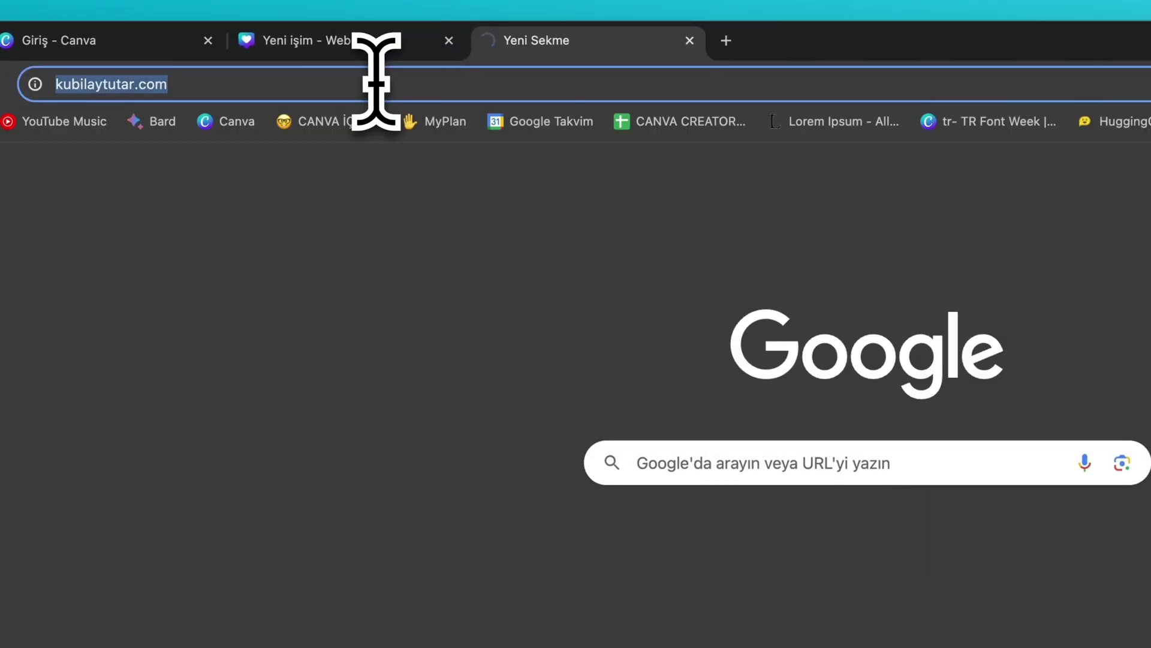
pyautogui.click(352, 38)
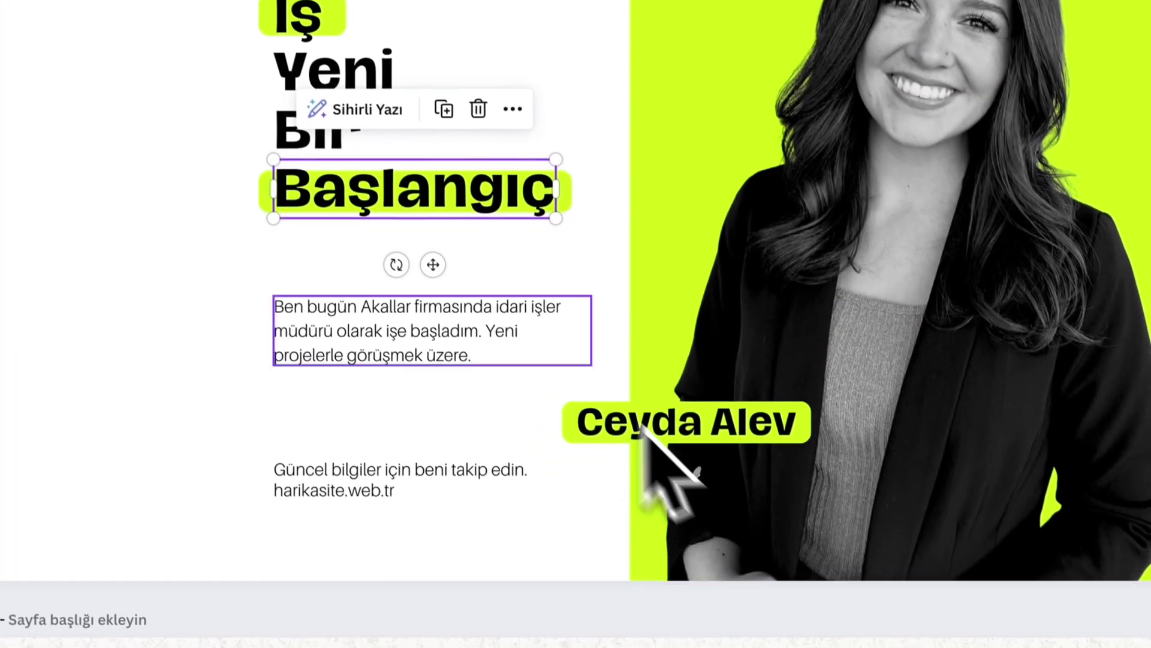
pyautogui.click(395, 214)
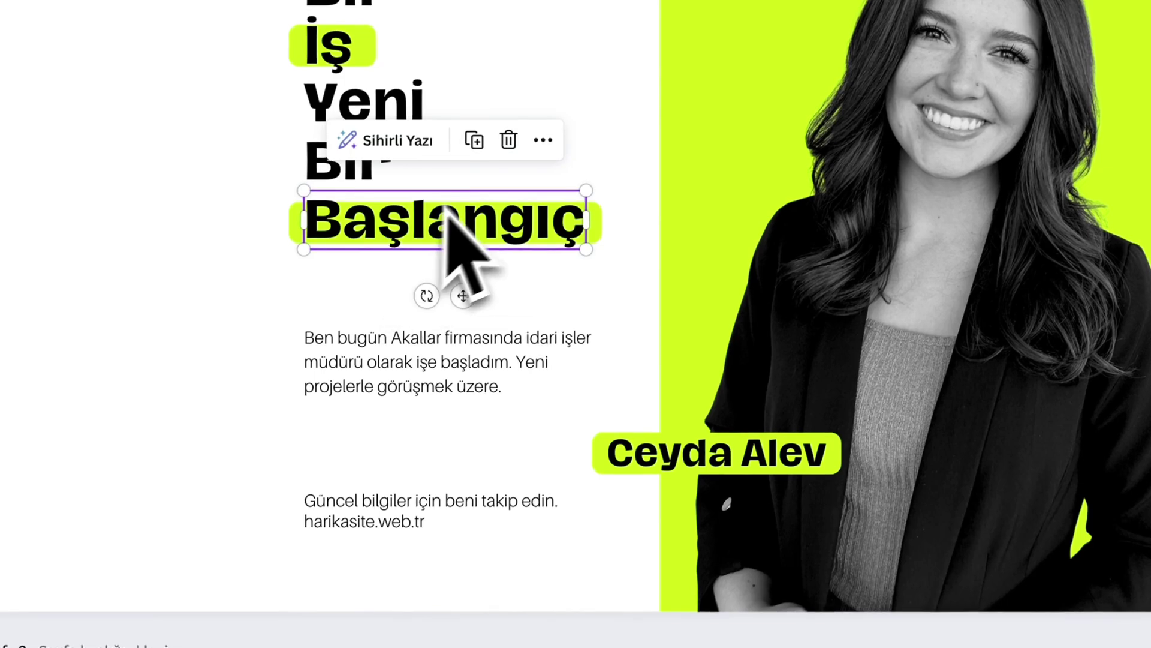
pyautogui.click(543, 140)
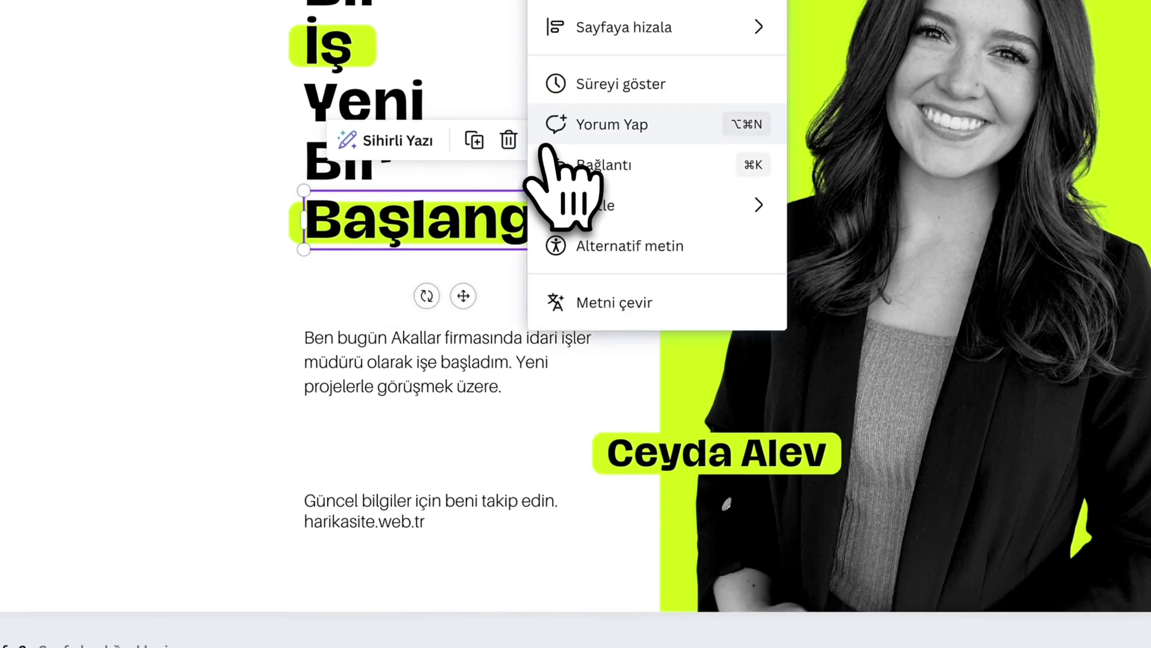
pyautogui.click(585, 170)
pyautogui.hotkey('ctrl', 'v')
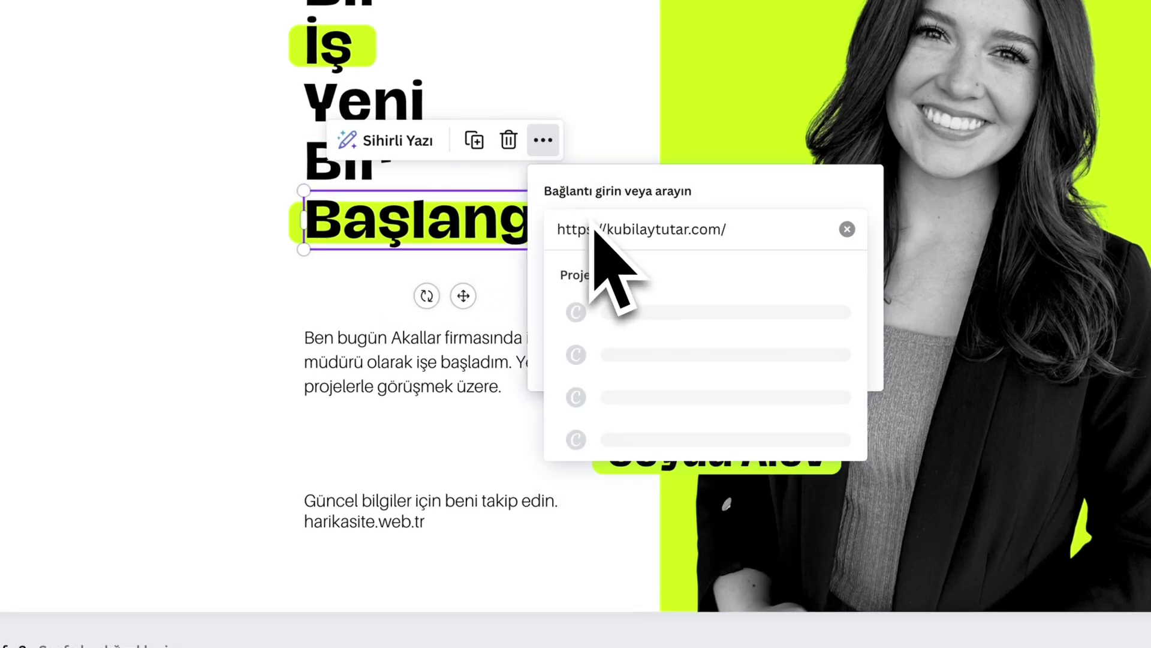
pyautogui.press('Return')
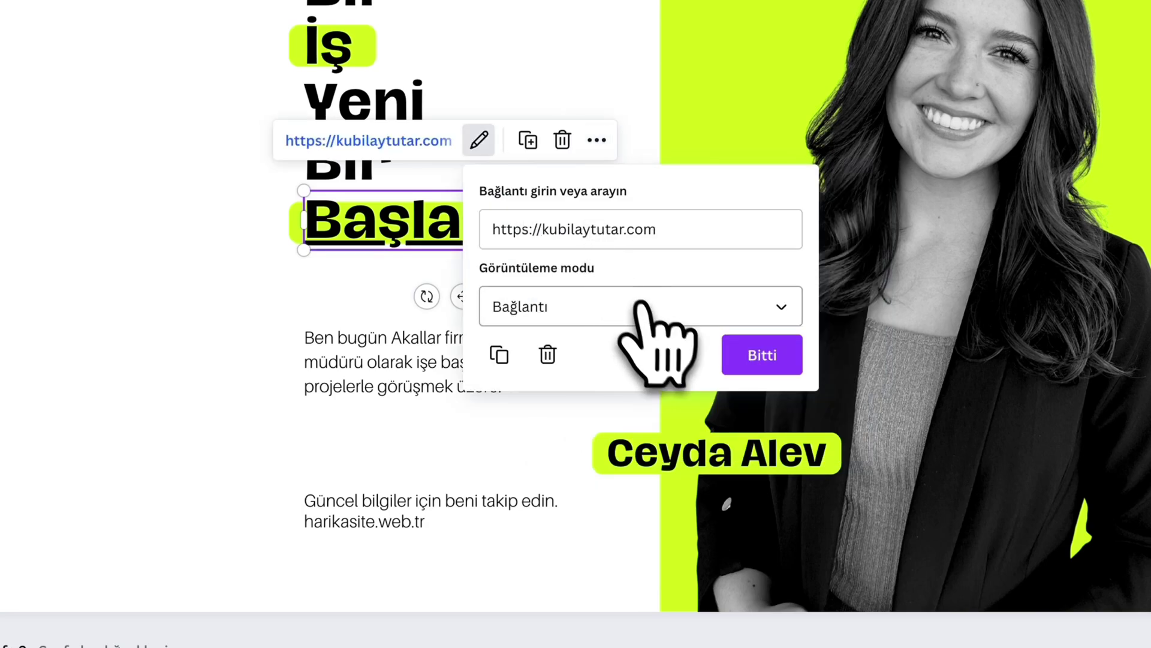
pyautogui.click(647, 312)
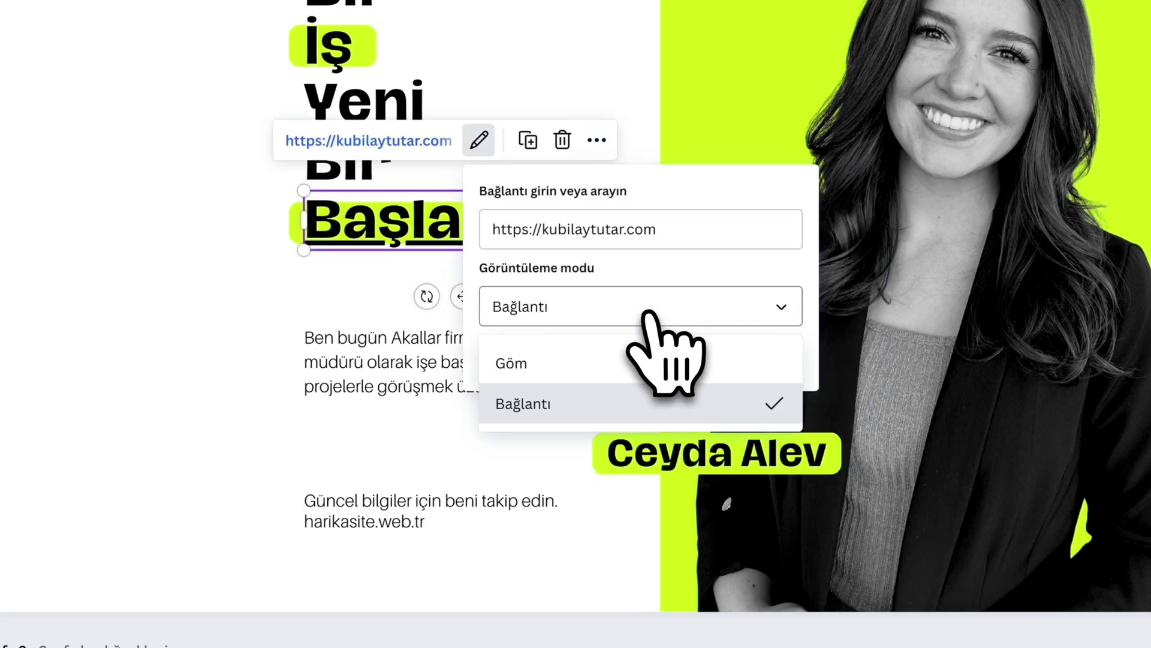
pyautogui.click(624, 359)
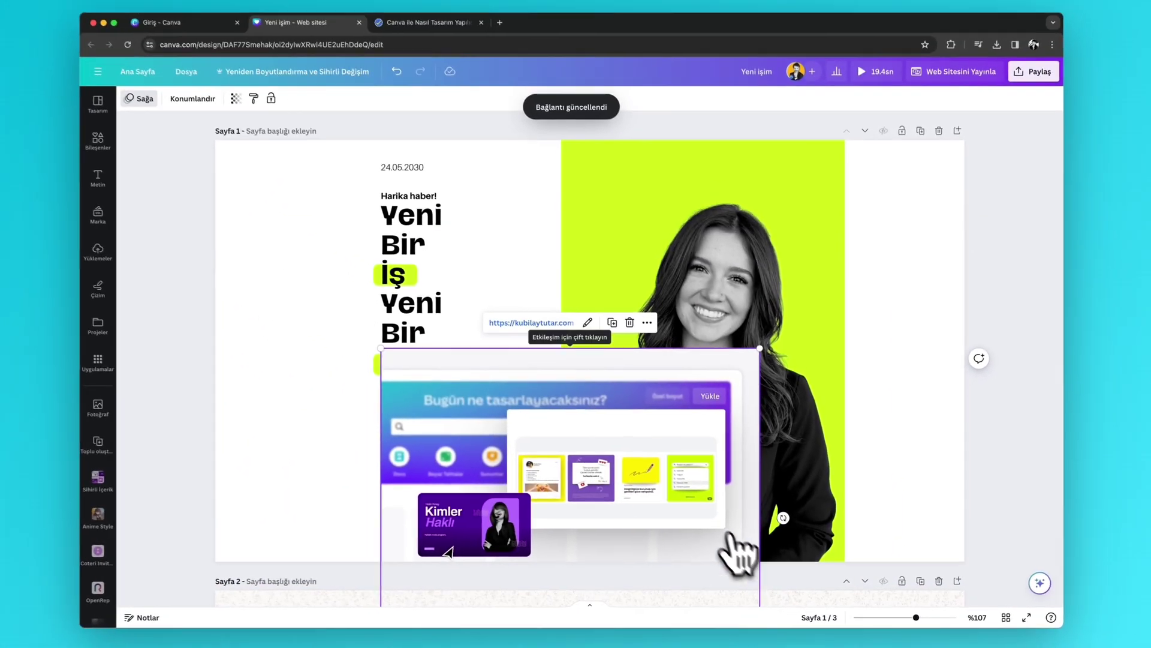
# - Delete the unwanted embedded site preview, then undo to restore the Başlangıç heading
pyautogui.scroll(-1, 517, 460)
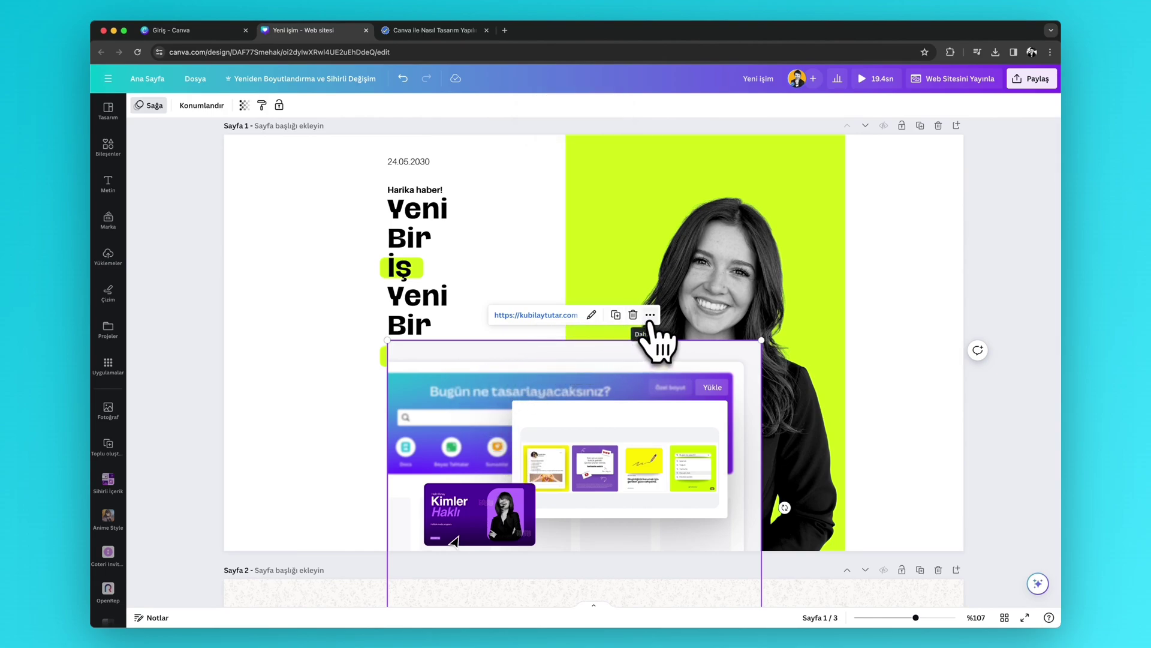
pyautogui.click(382, 456)
pyautogui.click(549, 454)
pyautogui.press('Delete')
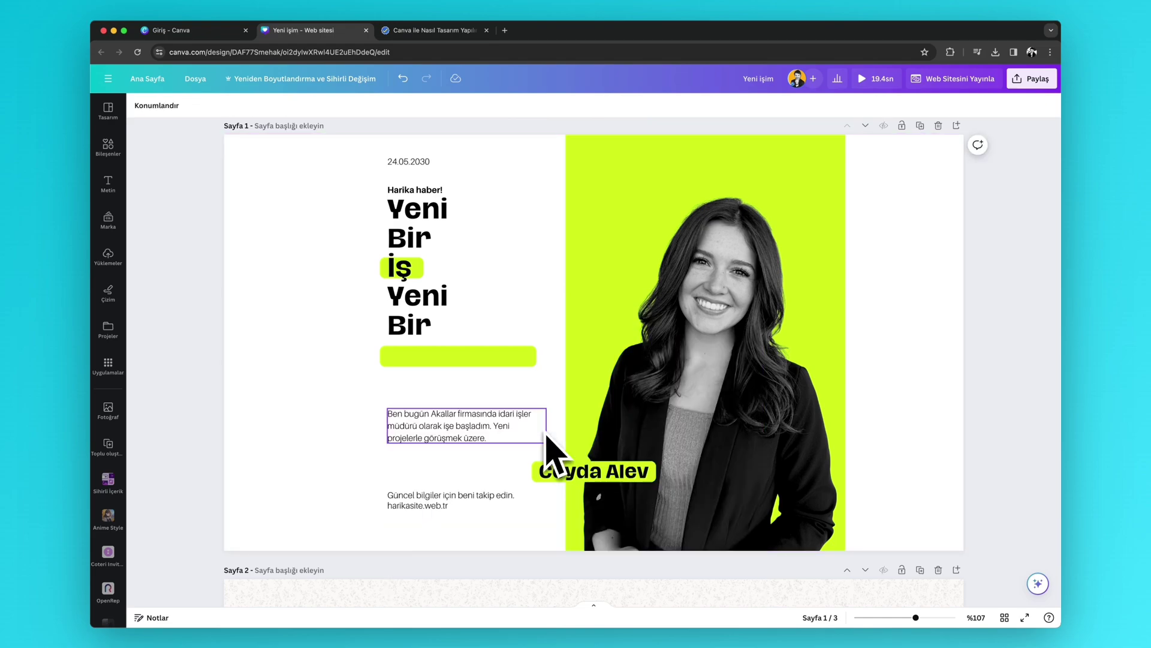
pyautogui.hotkey('ctrl', 'z')
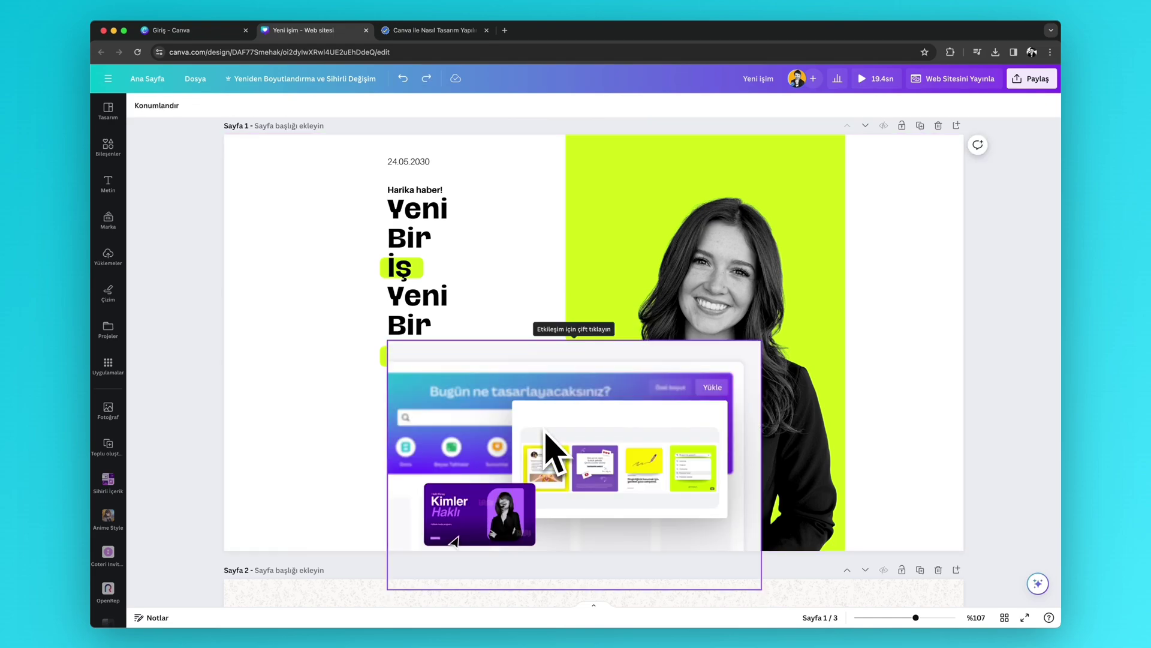
pyautogui.hotkey('ctrl', 'z')
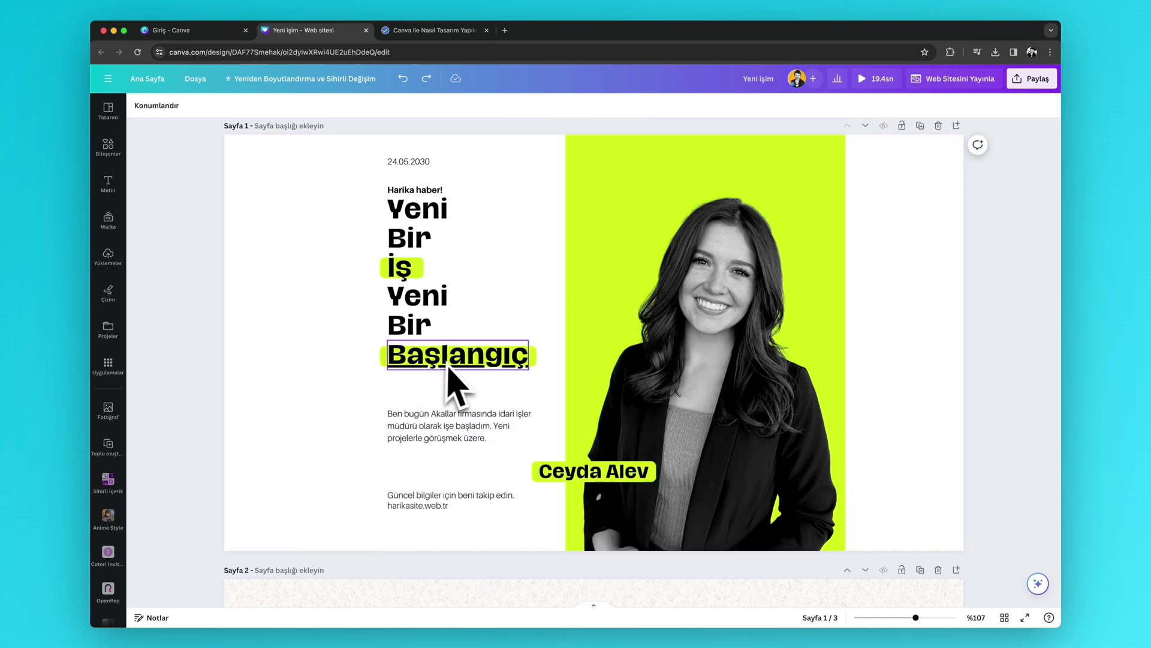
# - Recheck the heading's link settings, leave the display mode as Bağlantı, and confirm with Bitti
pyautogui.click(460, 360)
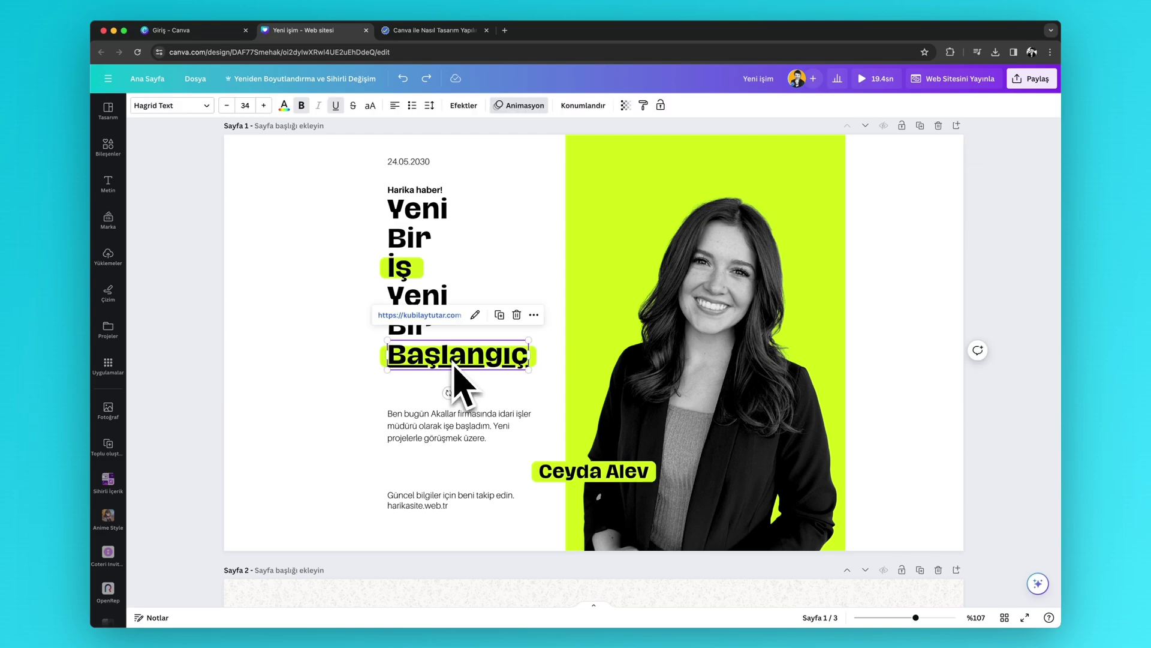
pyautogui.click(534, 315)
pyautogui.click(580, 341)
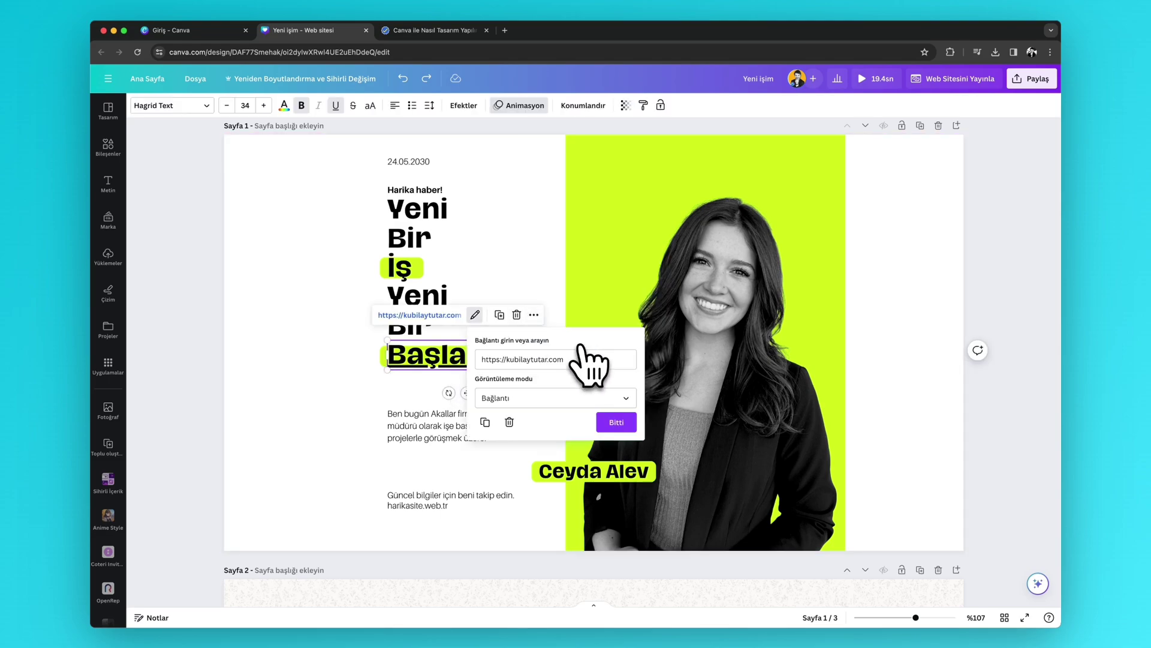
pyautogui.click(535, 399)
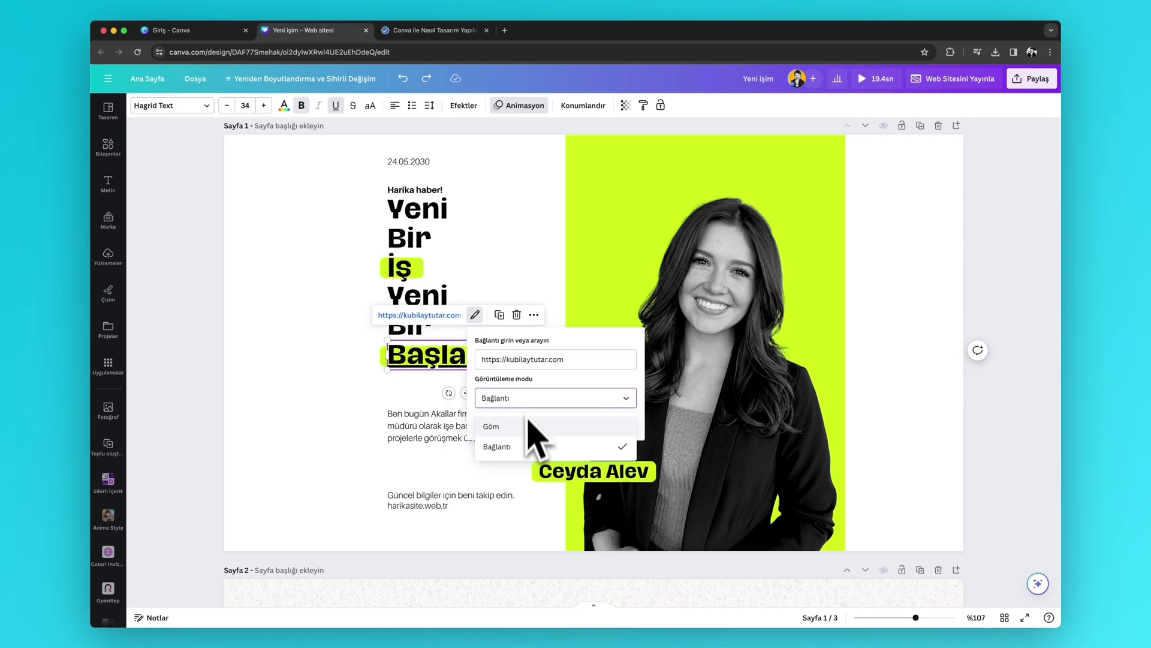
pyautogui.click(509, 456)
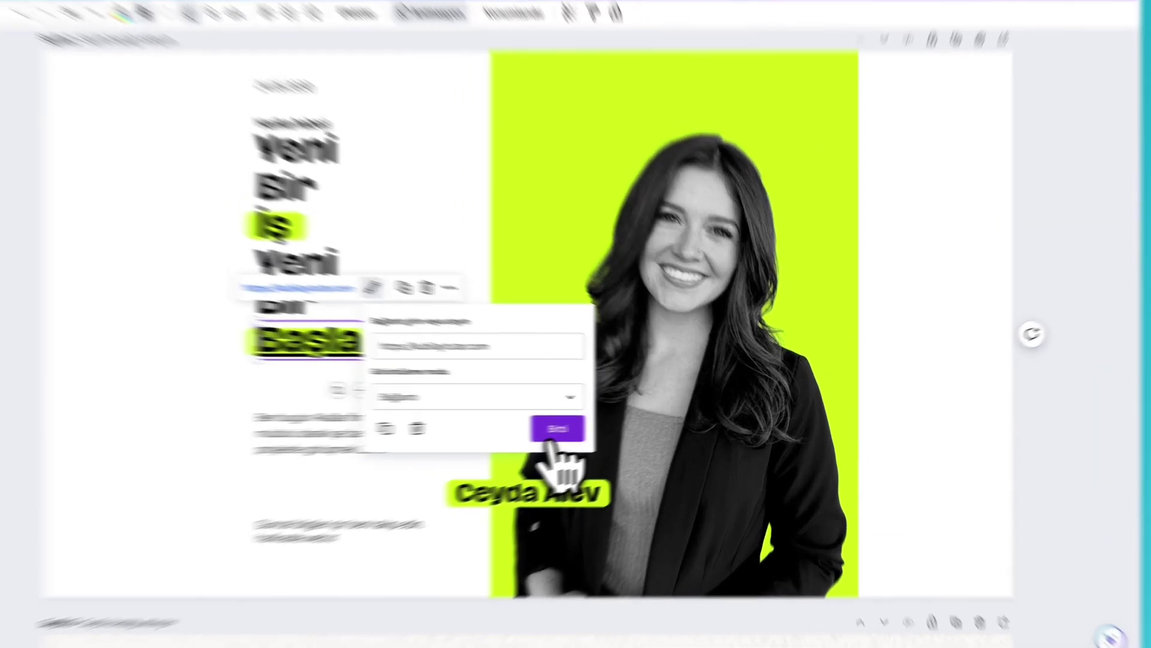
pyautogui.click(611, 427)
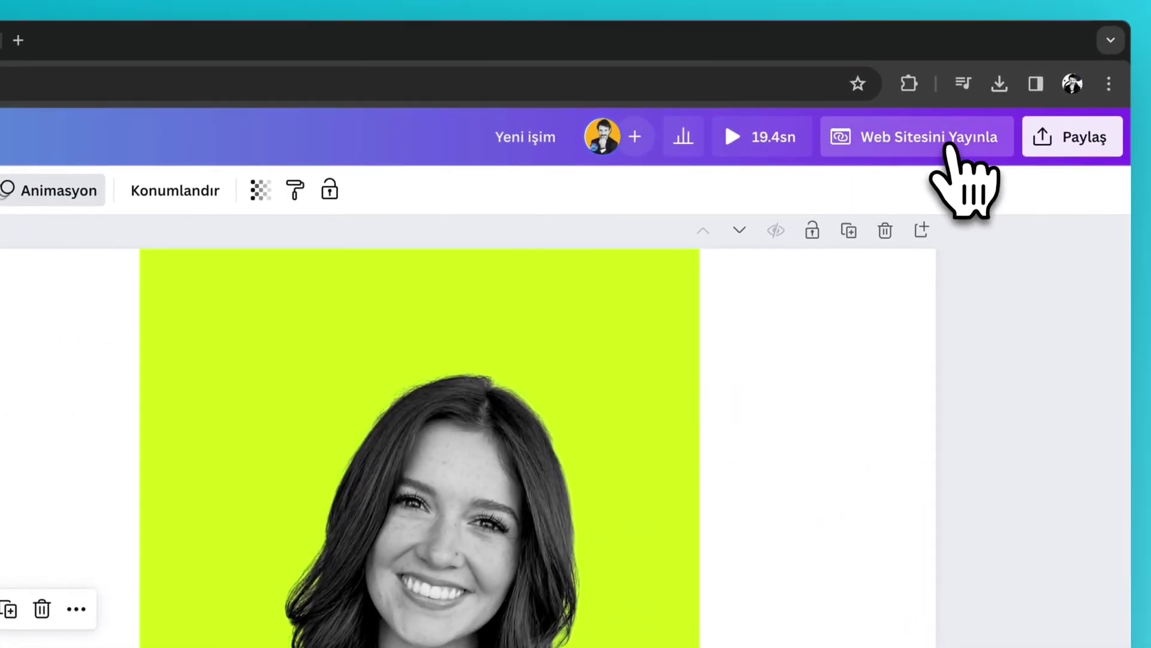
# - Start publishing as a website, check page 1's animation options, and get past the issue review
pyautogui.click(966, 113)
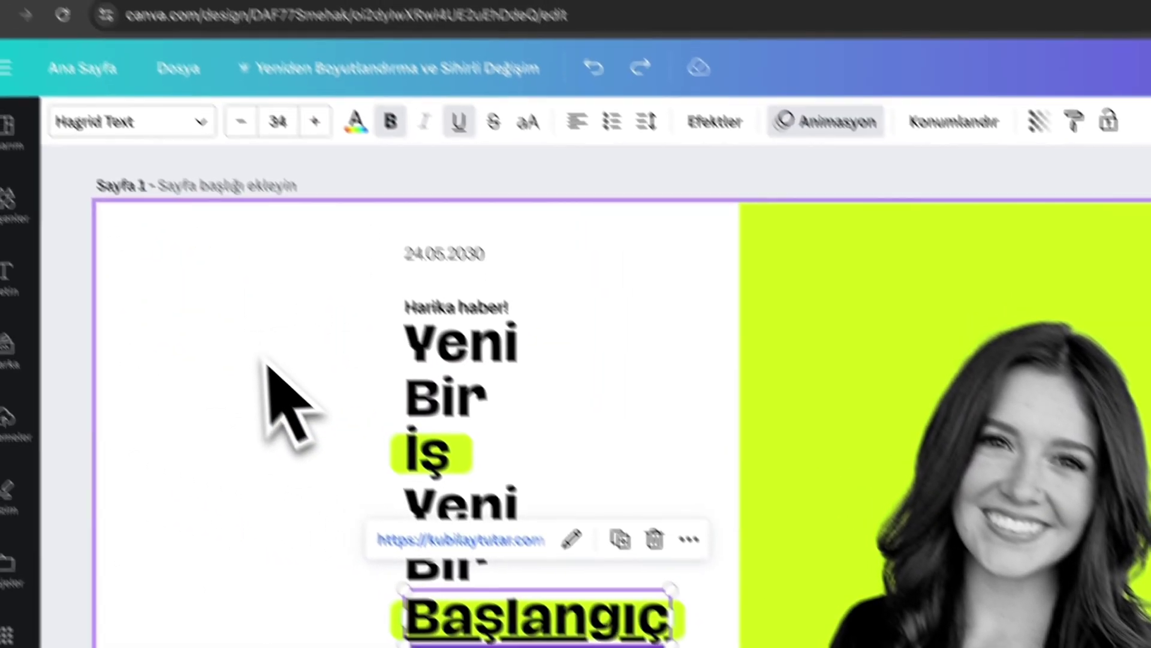
pyautogui.click(264, 363)
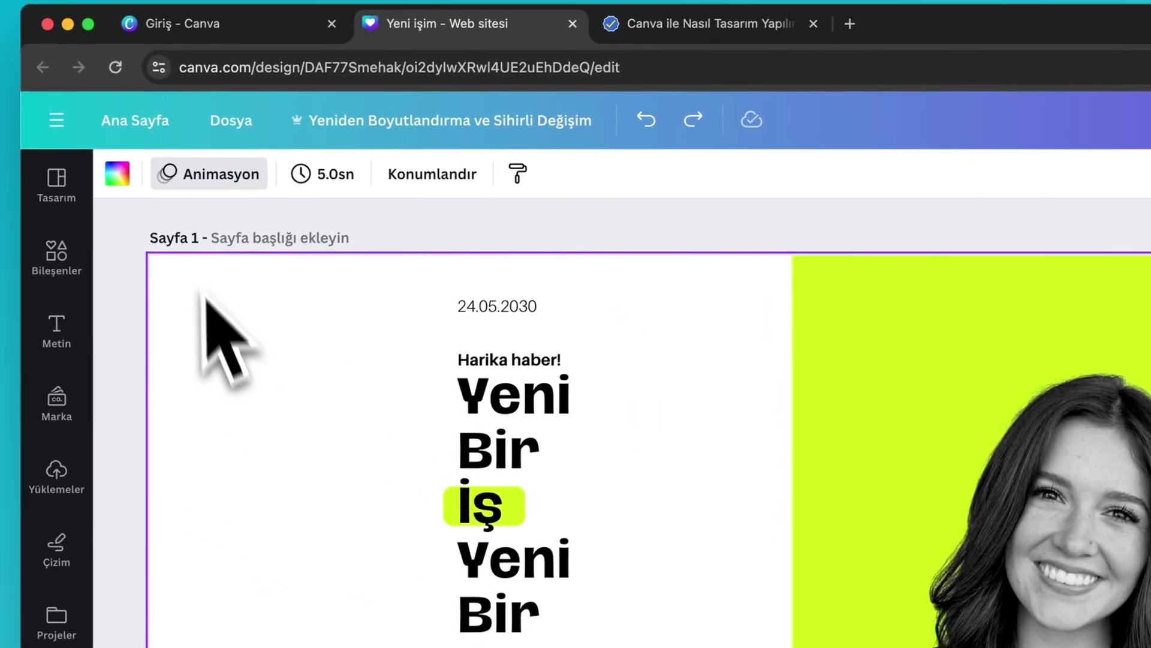
pyautogui.click(195, 178)
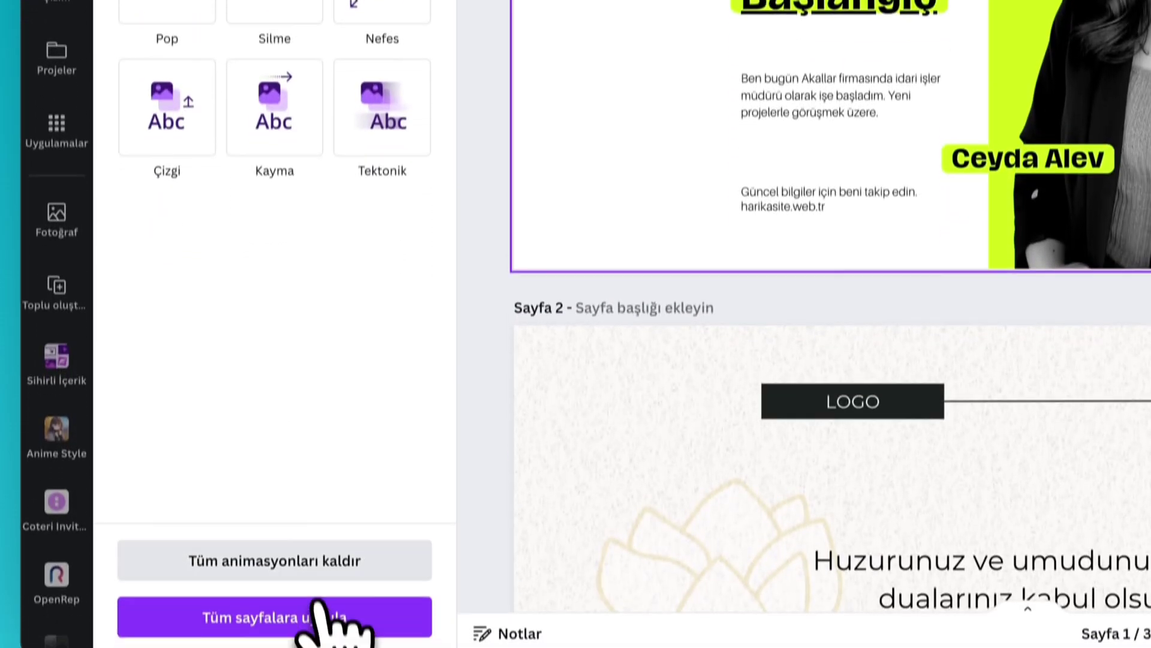
pyautogui.click(326, 617)
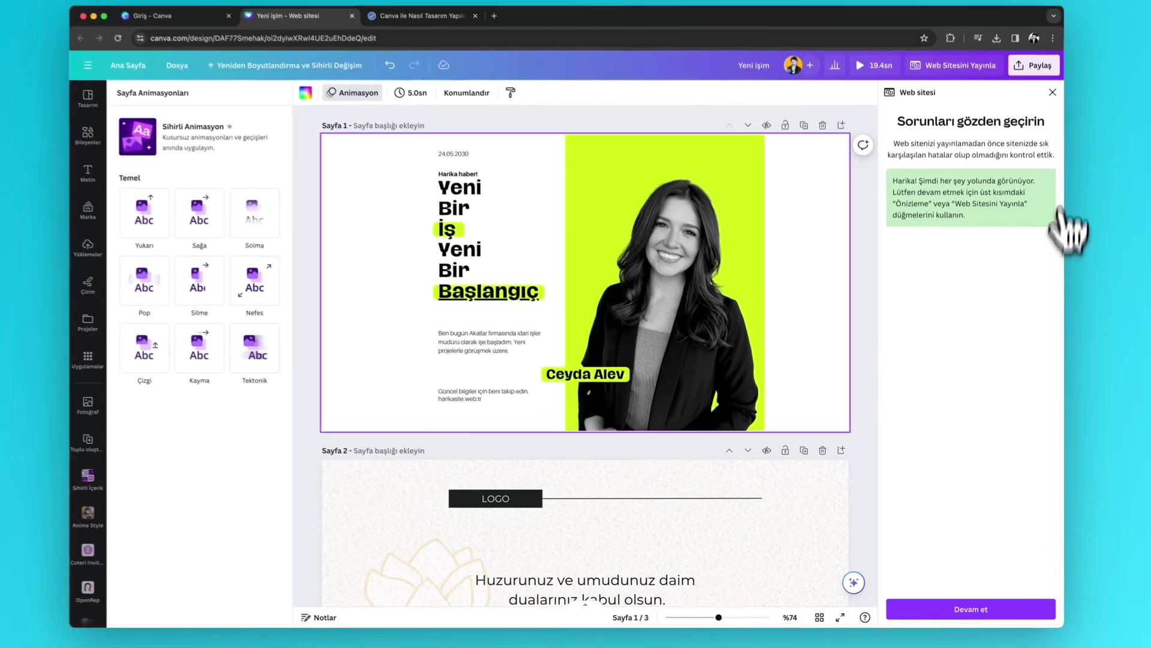
pyautogui.click(1004, 609)
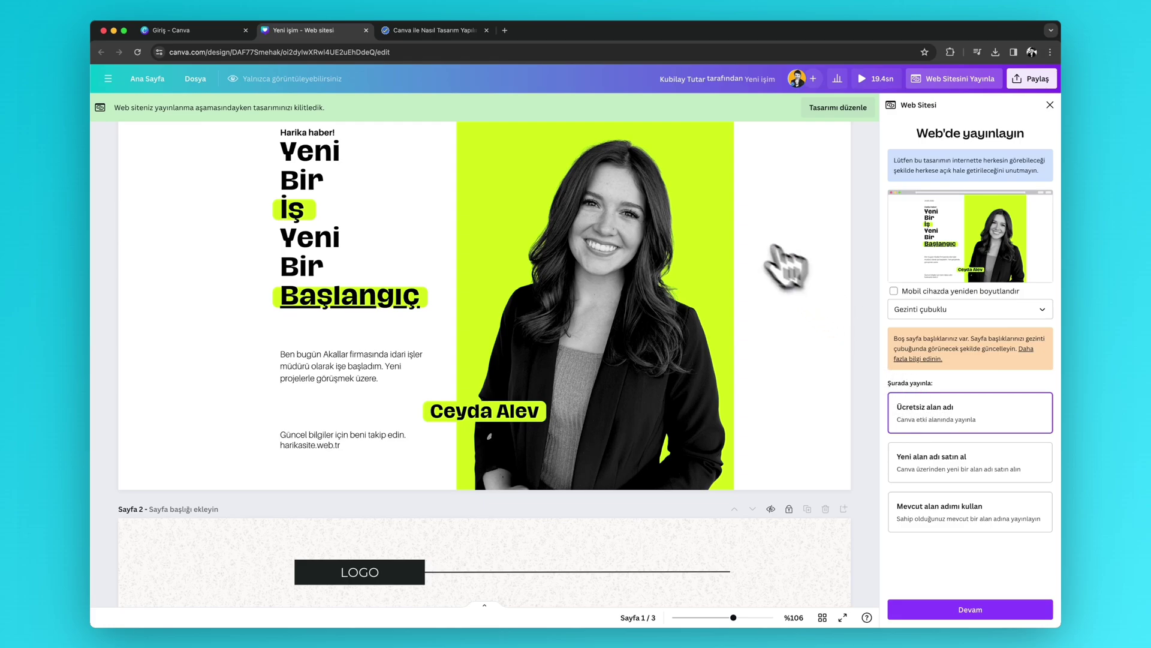
# - Leave mobile resizing switched off and continue to the page address settings
pyautogui.scroll(2, 209, 311)
pyautogui.scroll(-15, 180, 360)
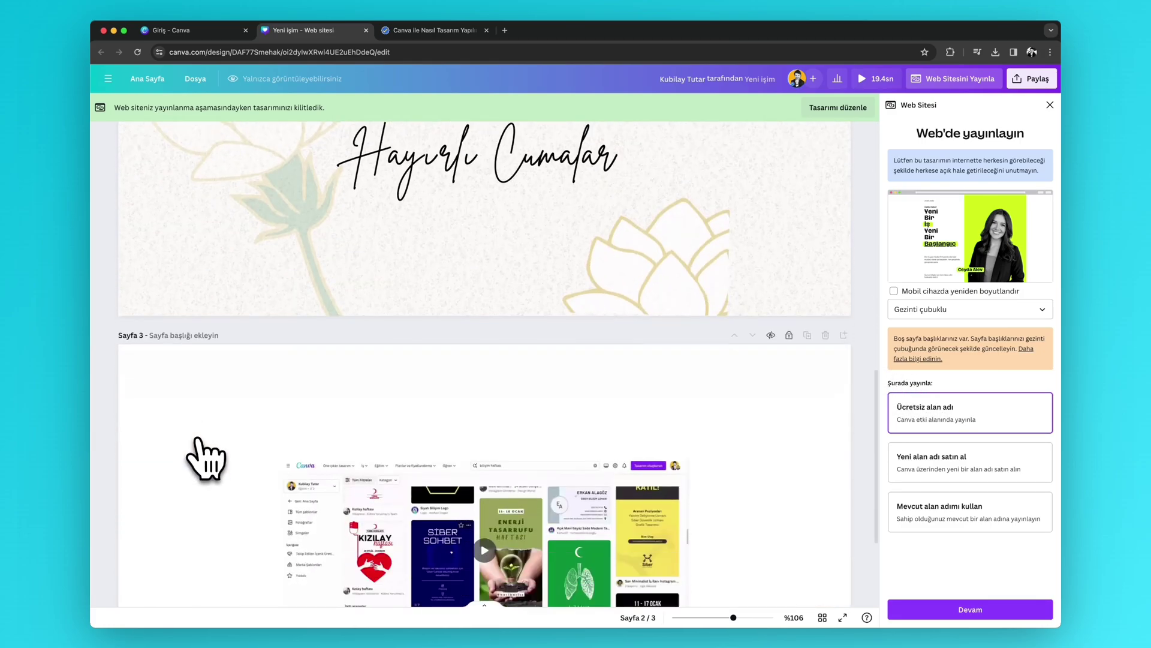
pyautogui.scroll(5, 205, 459)
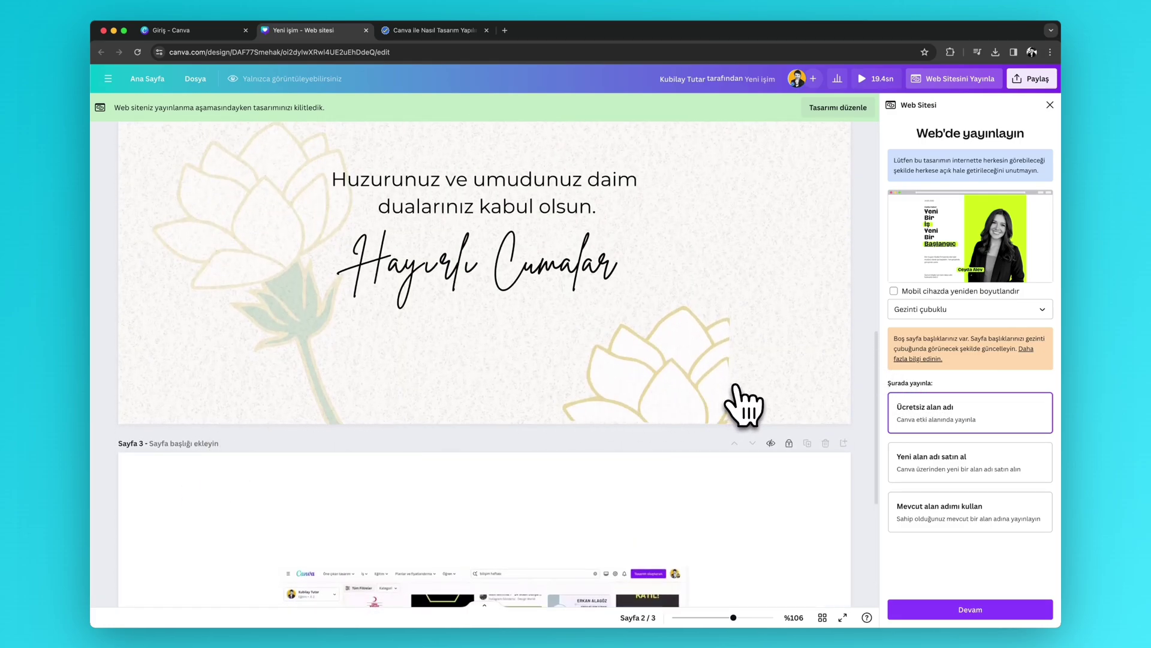
pyautogui.scroll(6, 744, 404)
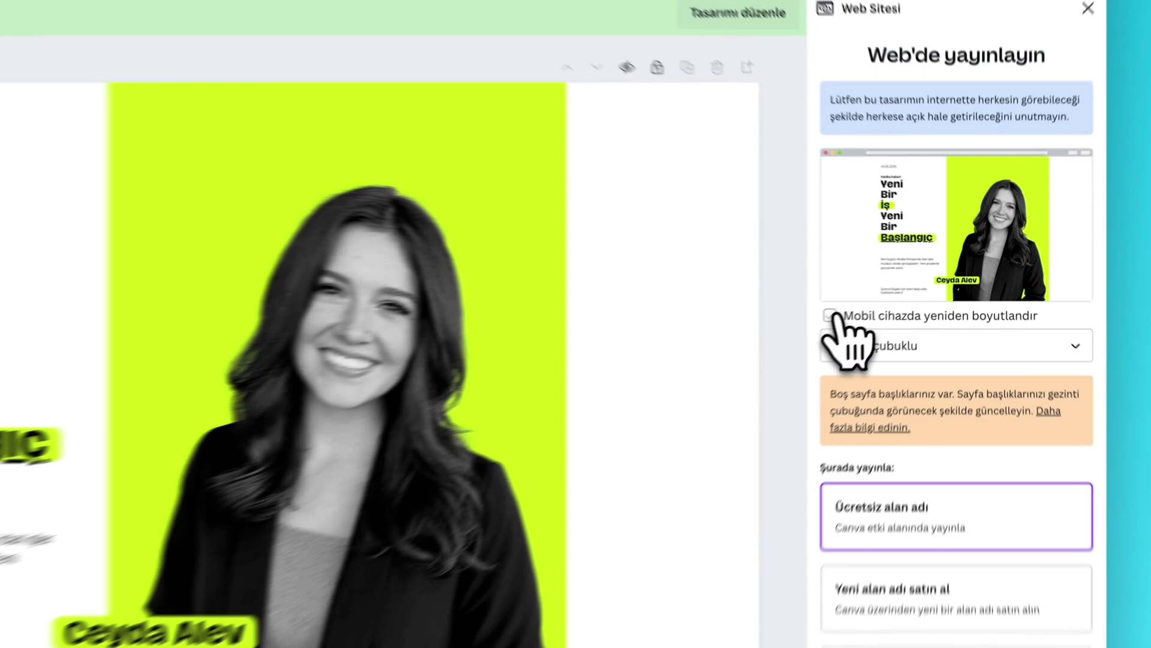
pyautogui.click(894, 291)
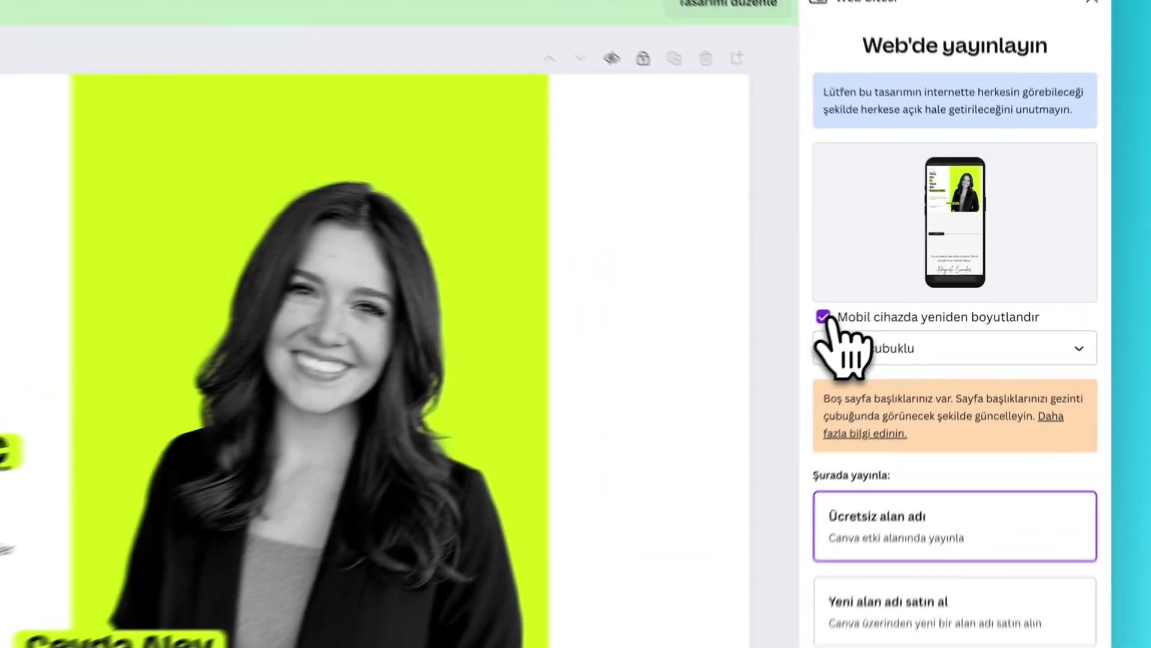
pyautogui.click(894, 291)
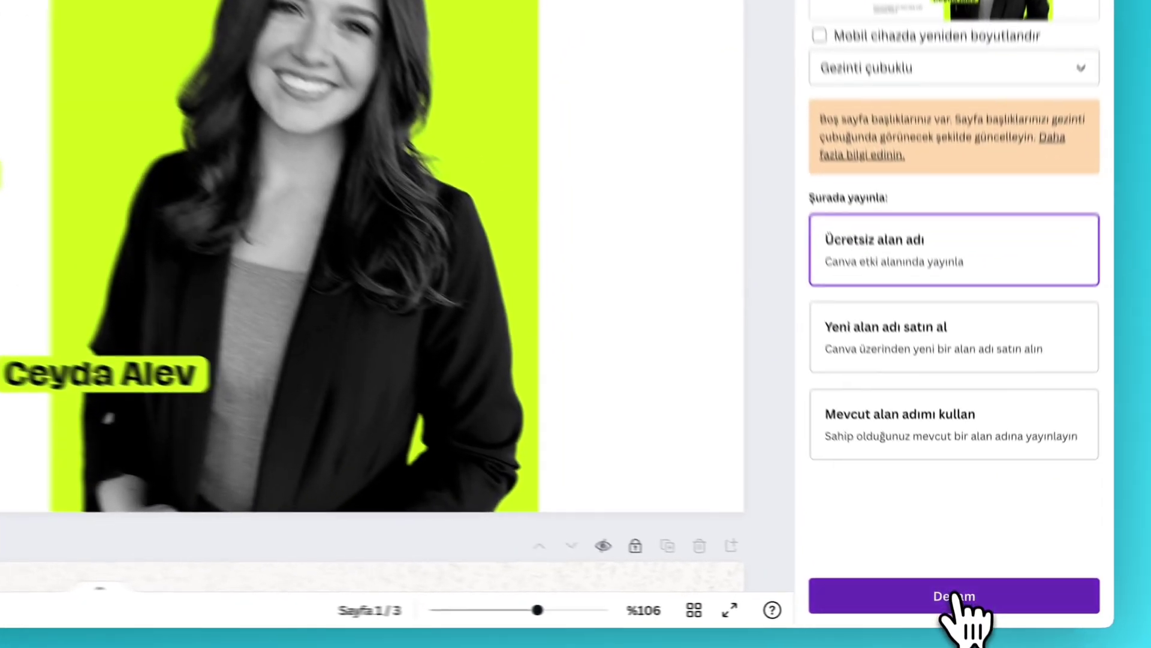
pyautogui.click(965, 608)
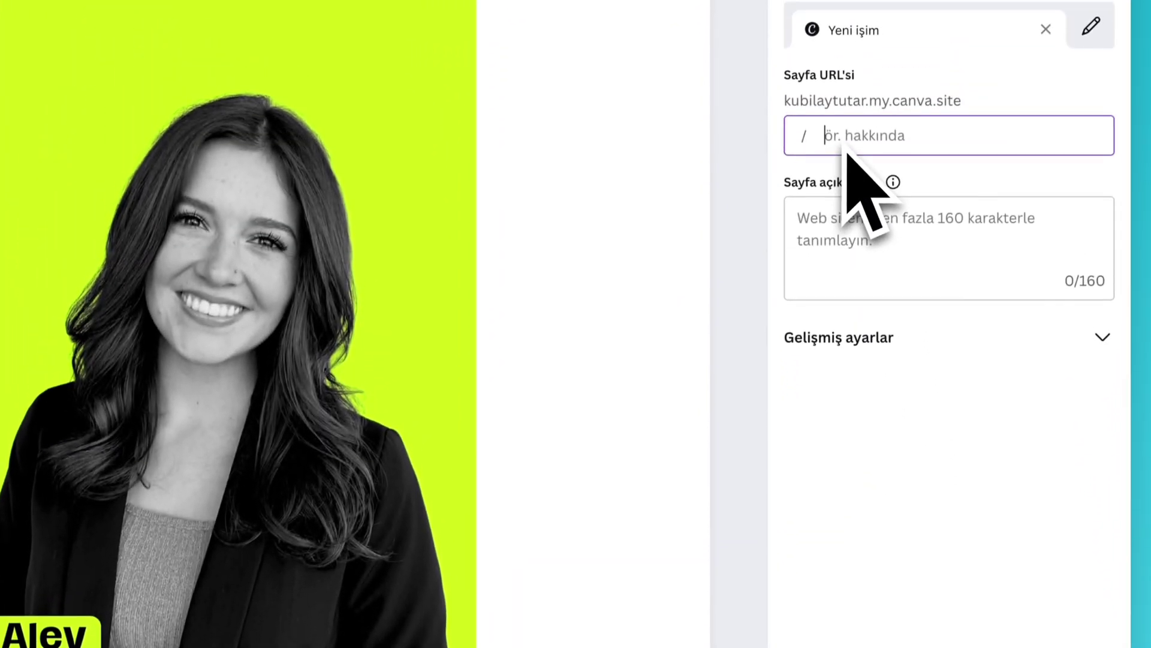
# - Publish the site with the page path testtesttest and copy its live URL
pyautogui.write('testtesttest')
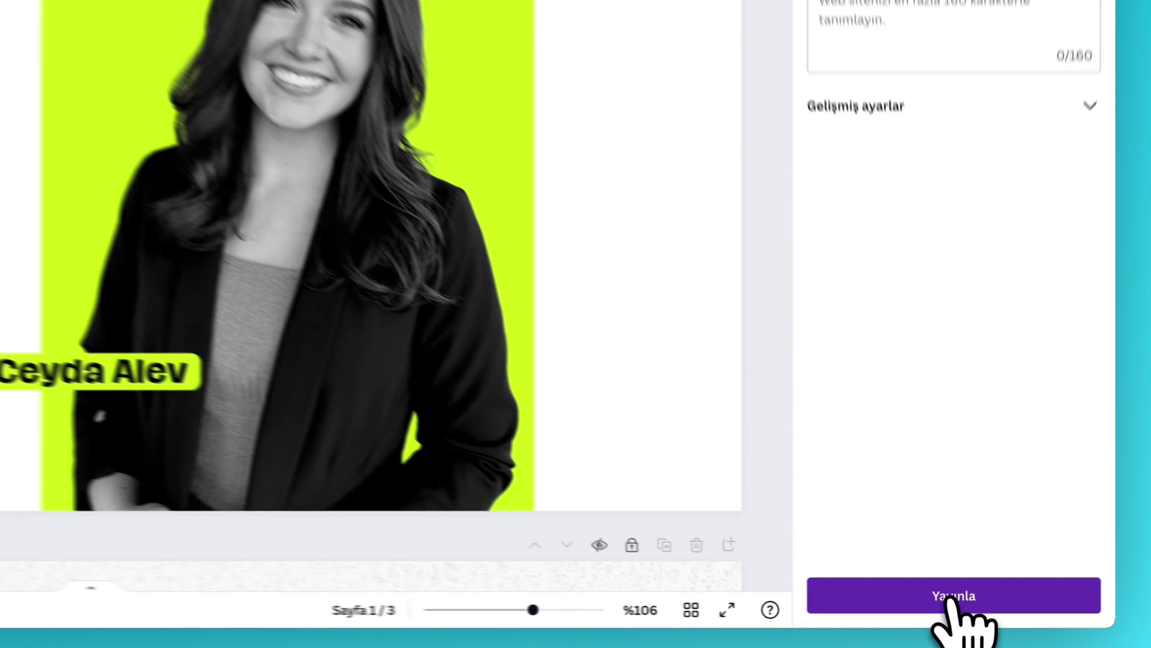
pyautogui.click(950, 609)
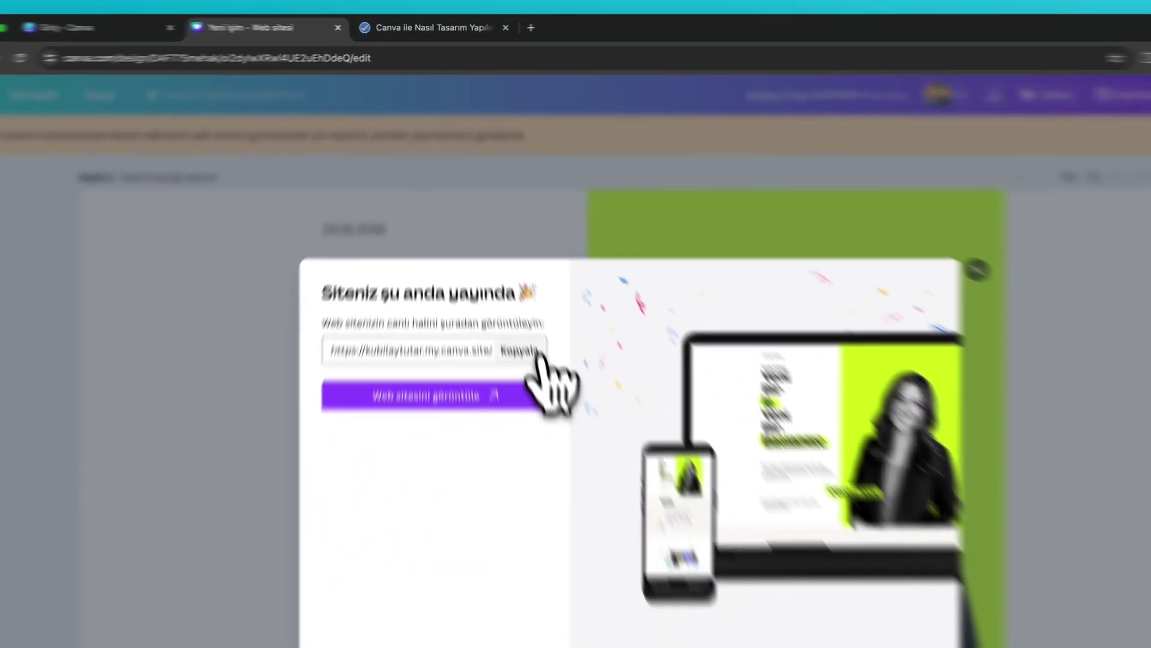
pyautogui.click(497, 262)
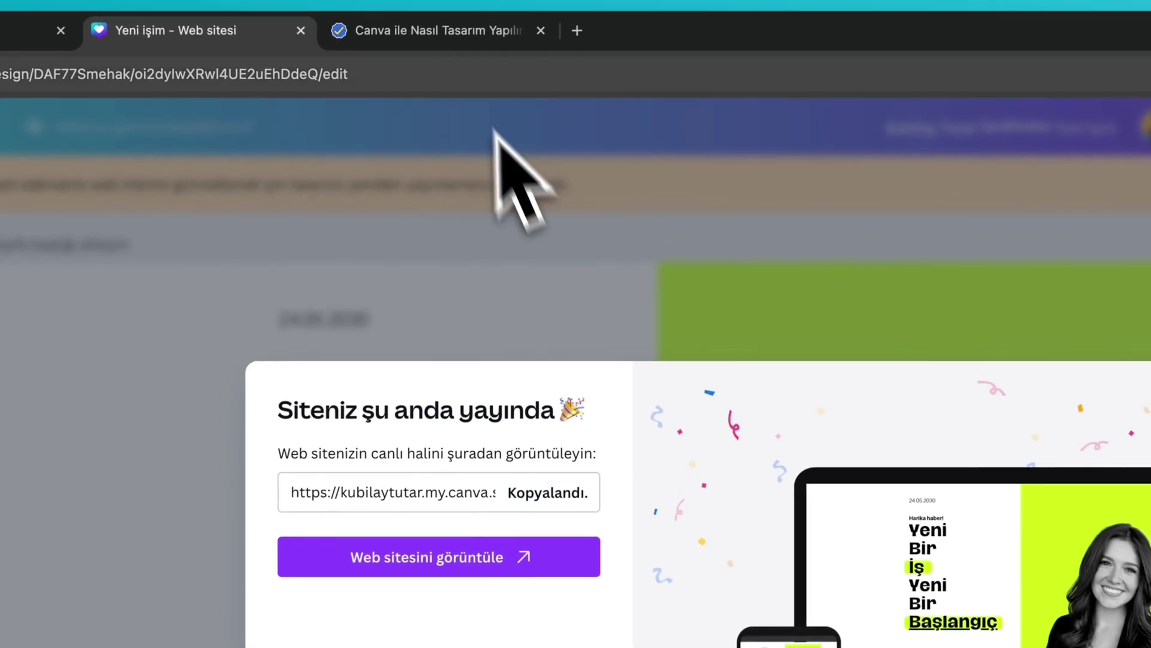
# - Load the copied live link in a new browser tab and browse the published site
pyautogui.click(584, 39)
pyautogui.write('https://kubilaytutar.my.canva.site/testtesttest')
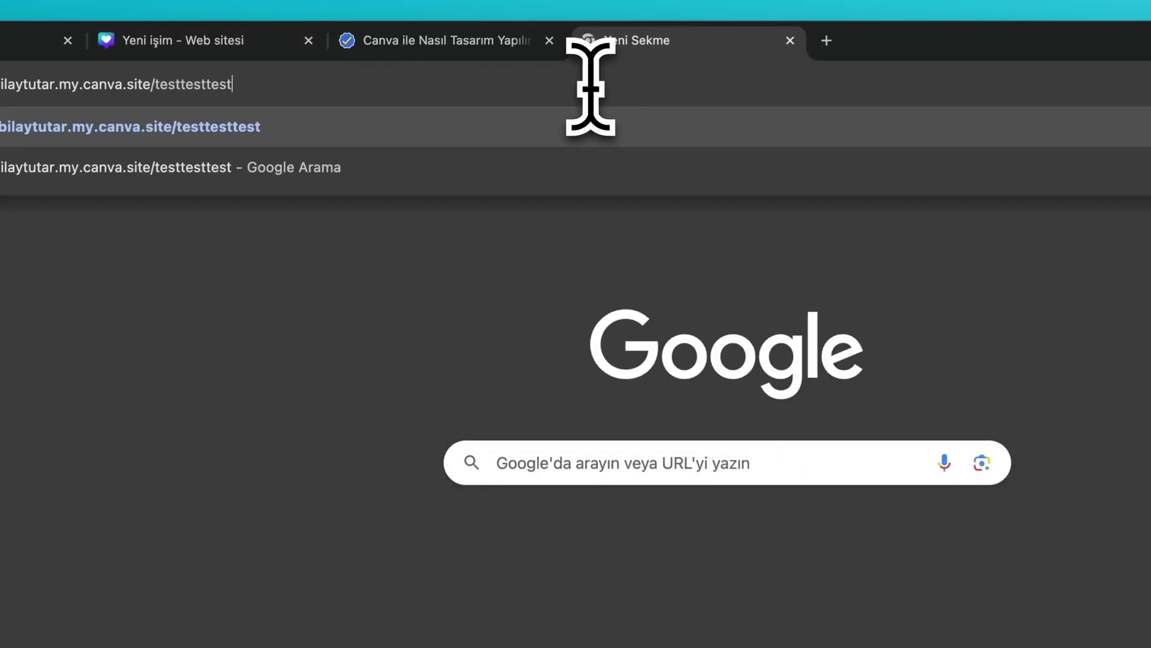
pyautogui.press('Return')
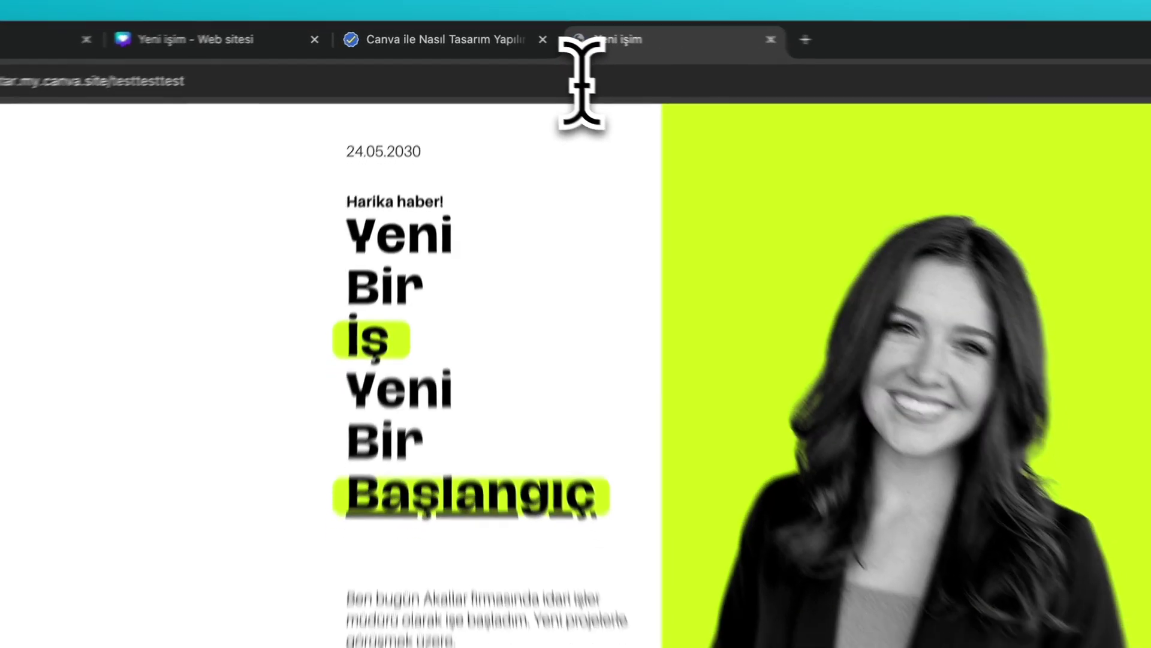
pyautogui.scroll(-10, 629, 308)
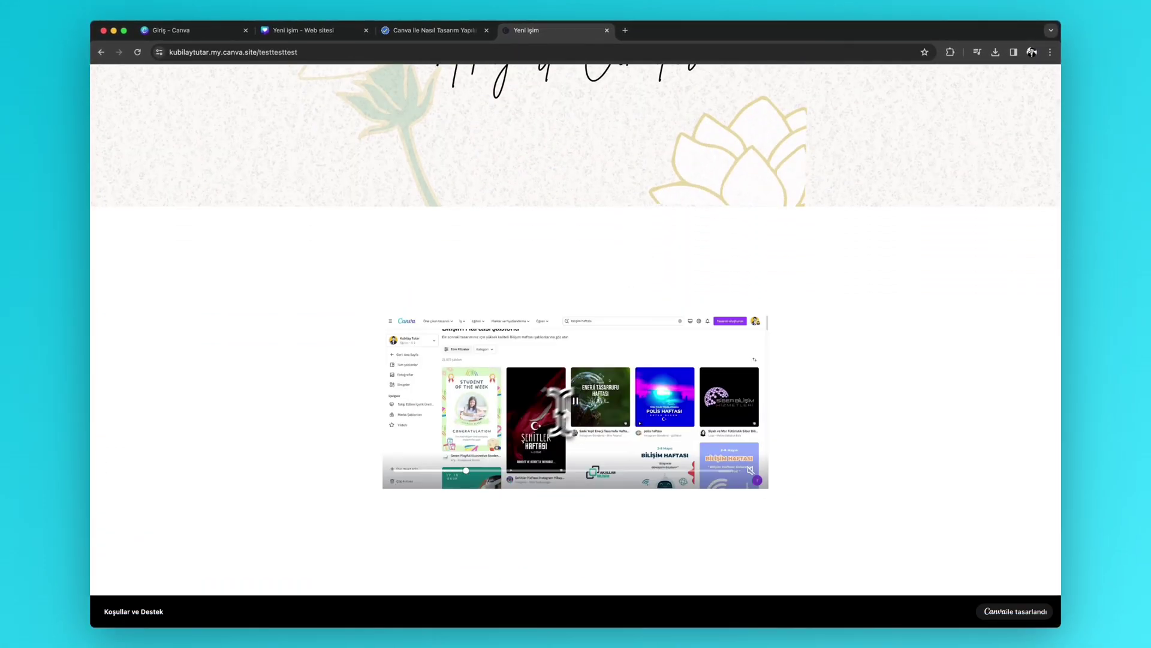
pyautogui.scroll(10, 483, 458)
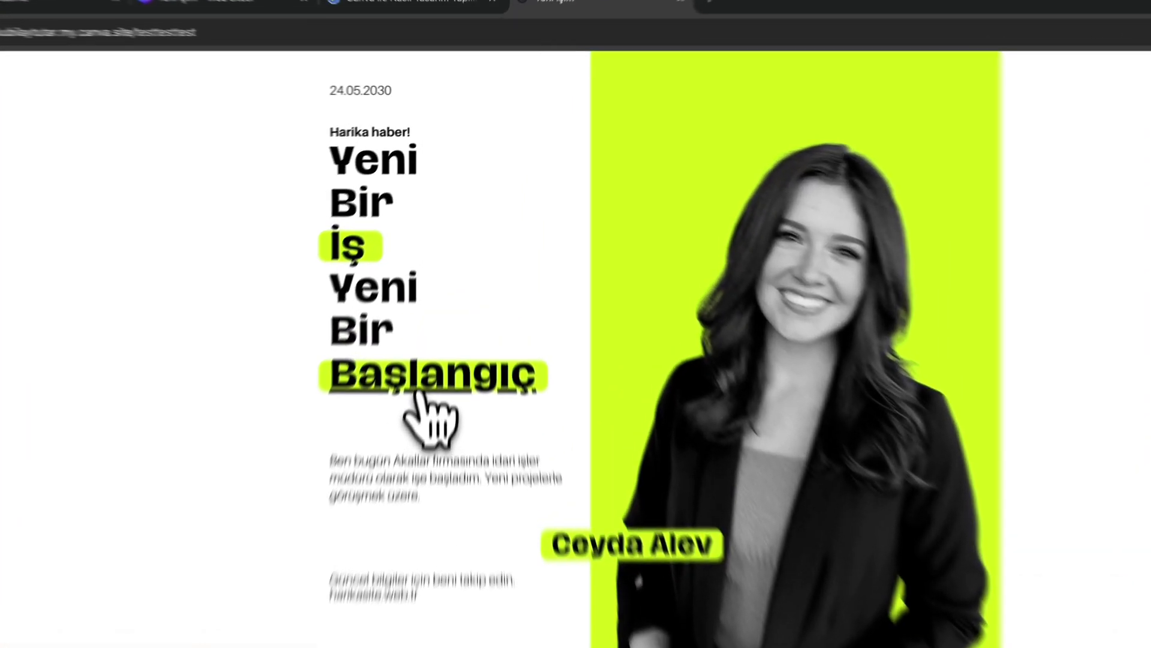
pyautogui.click(447, 277)
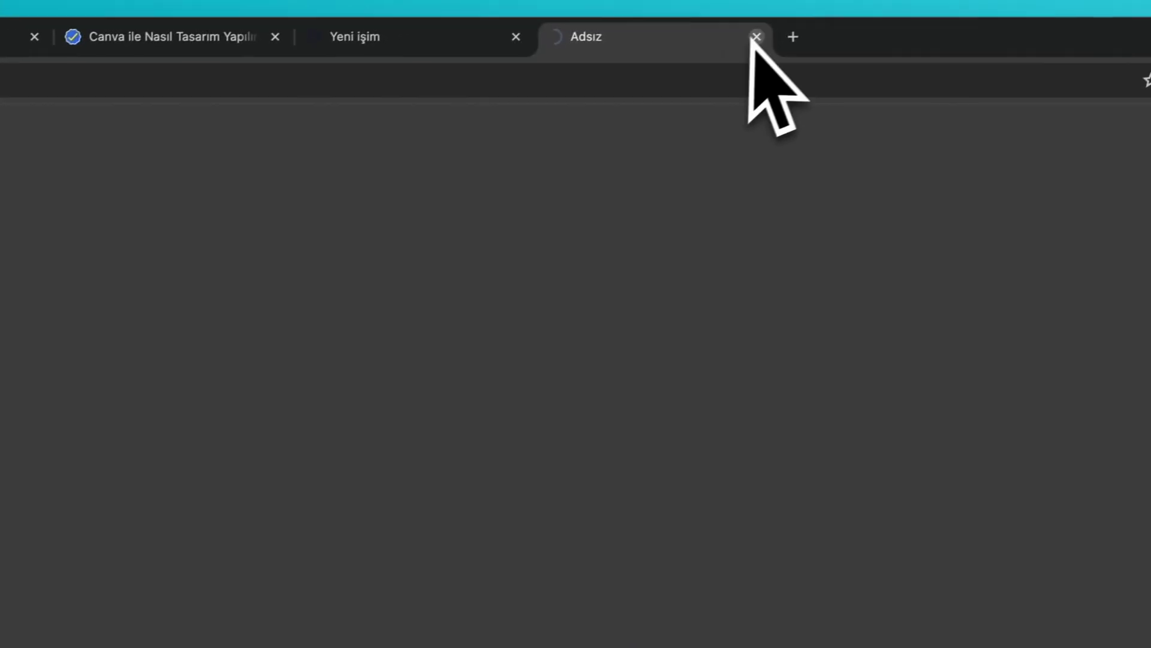
# - Close the extra tab and return to the Canva editor, dismissing the site-is-live announcement
pyautogui.click(756, 37)
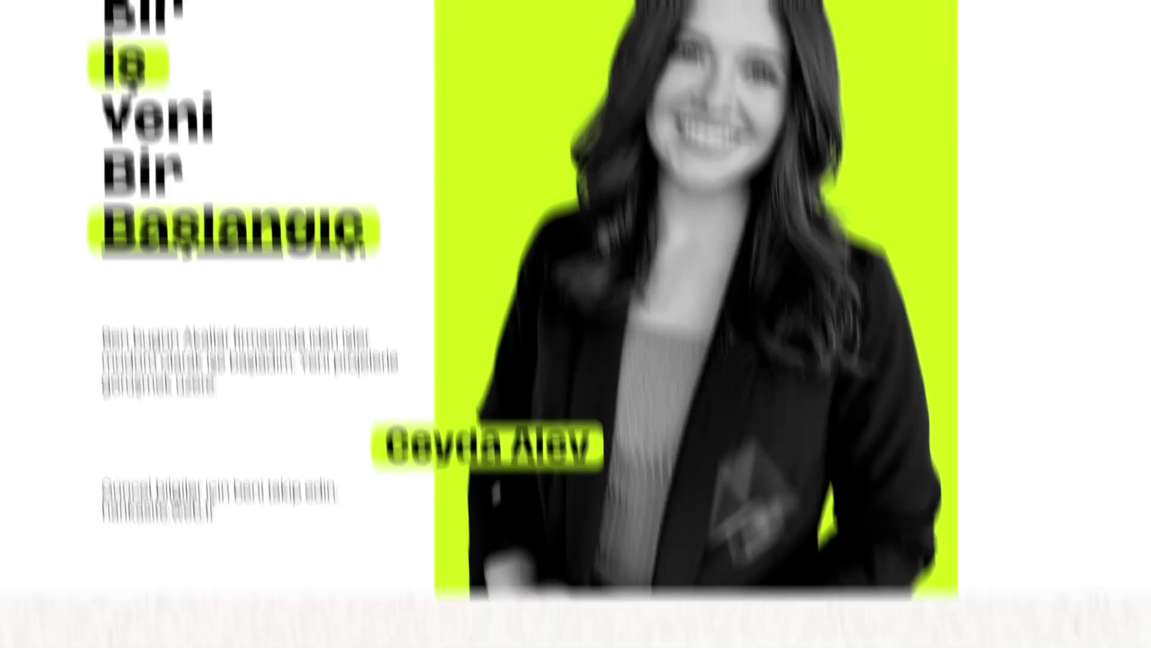
pyautogui.click(771, 28)
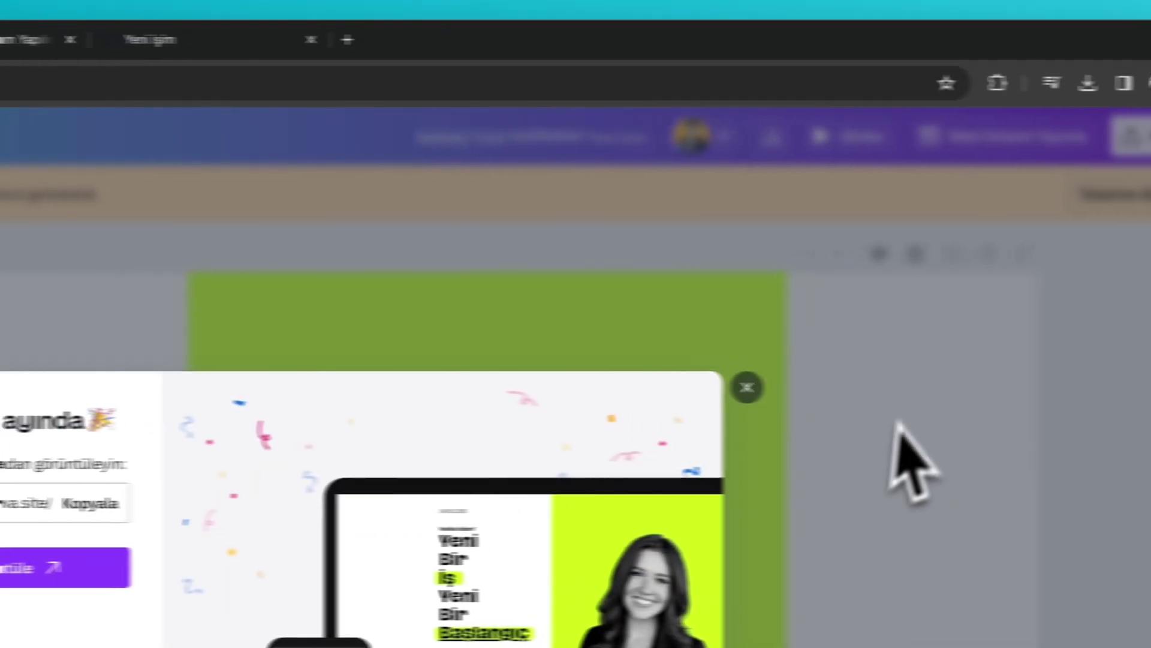
pyautogui.click(911, 462)
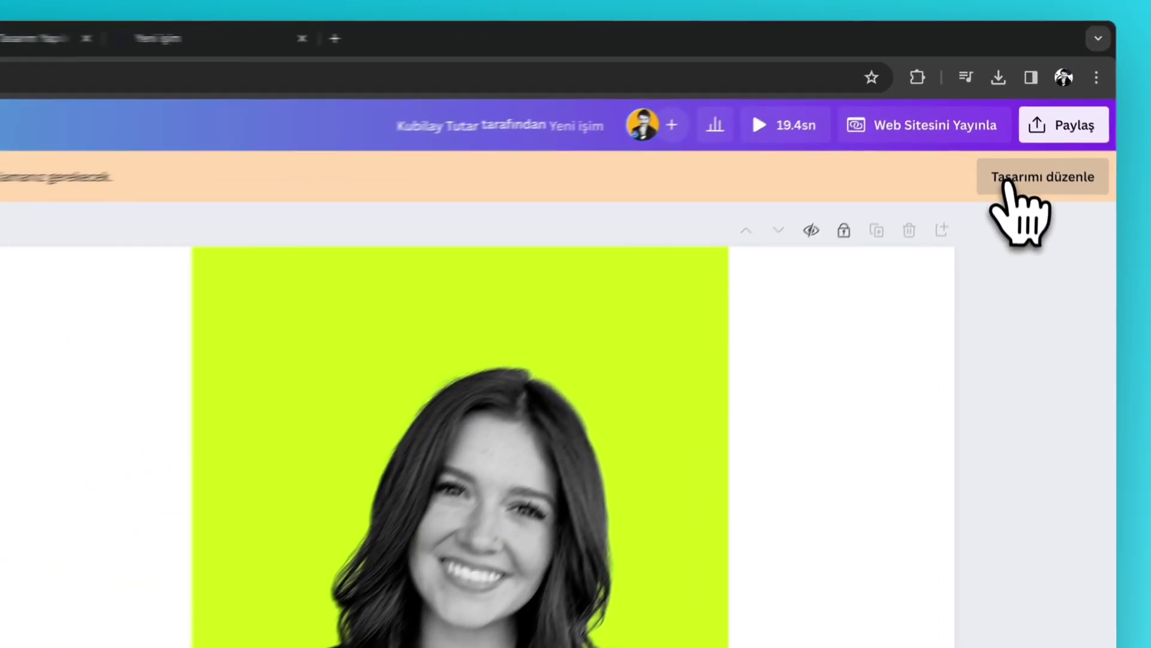
# - Recolour the lime shape behind the woman's photo light blue, then start republishing the site
pyautogui.click(1020, 107)
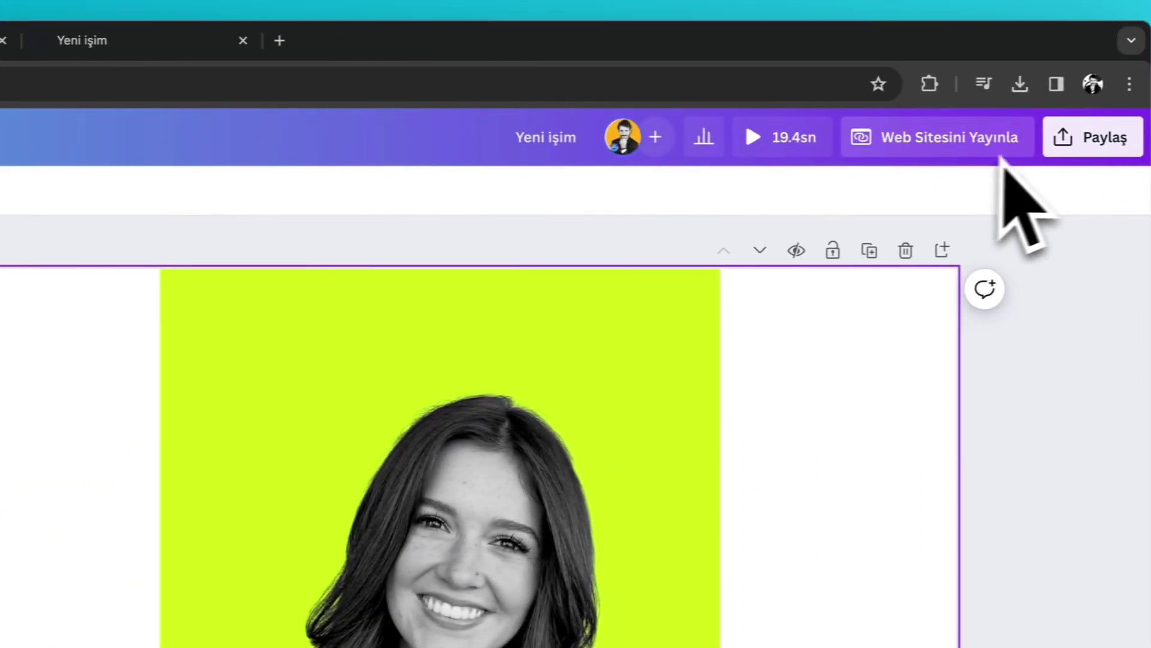
pyautogui.click(648, 324)
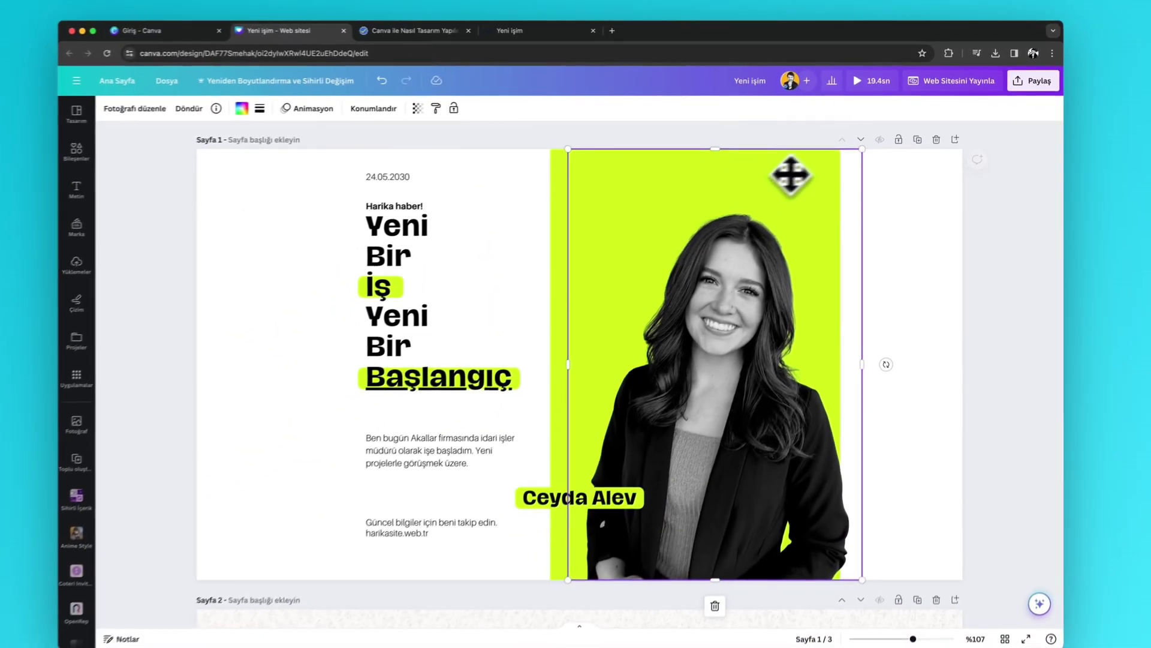
pyautogui.click(565, 203)
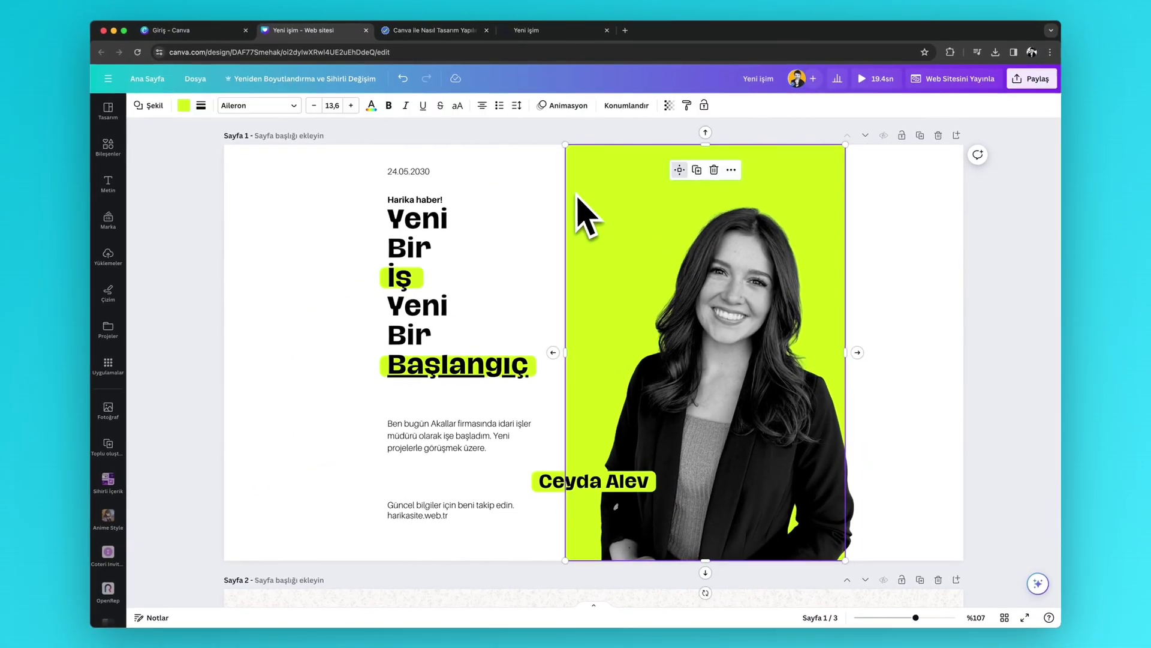
pyautogui.click(183, 105)
pyautogui.click(260, 302)
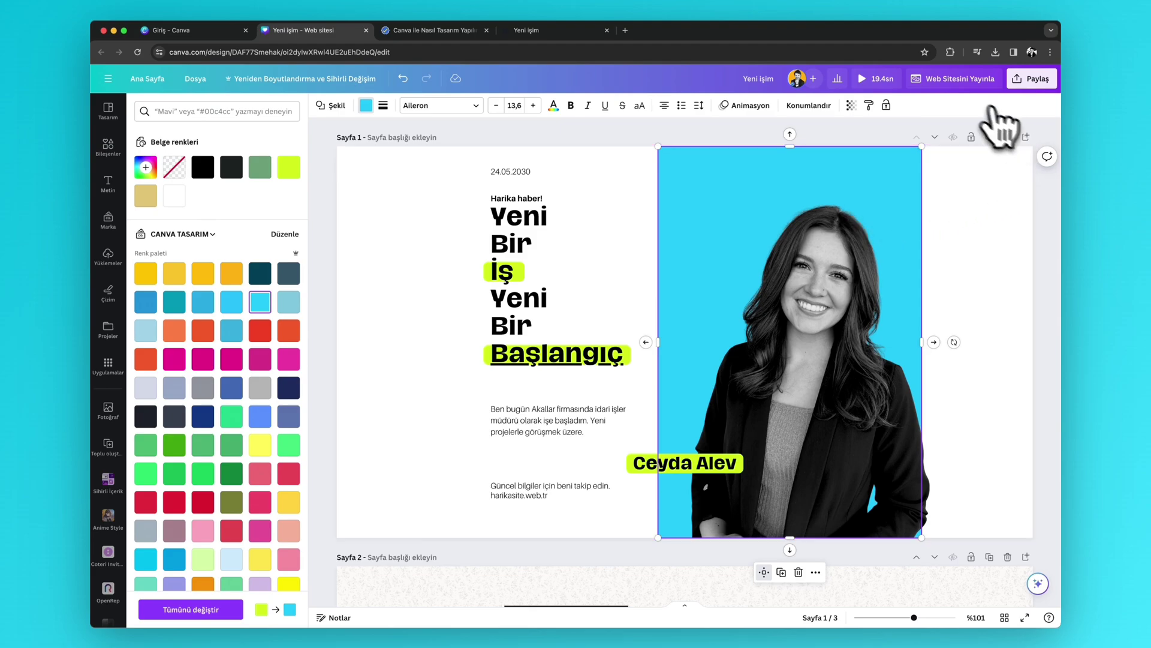
pyautogui.click(953, 81)
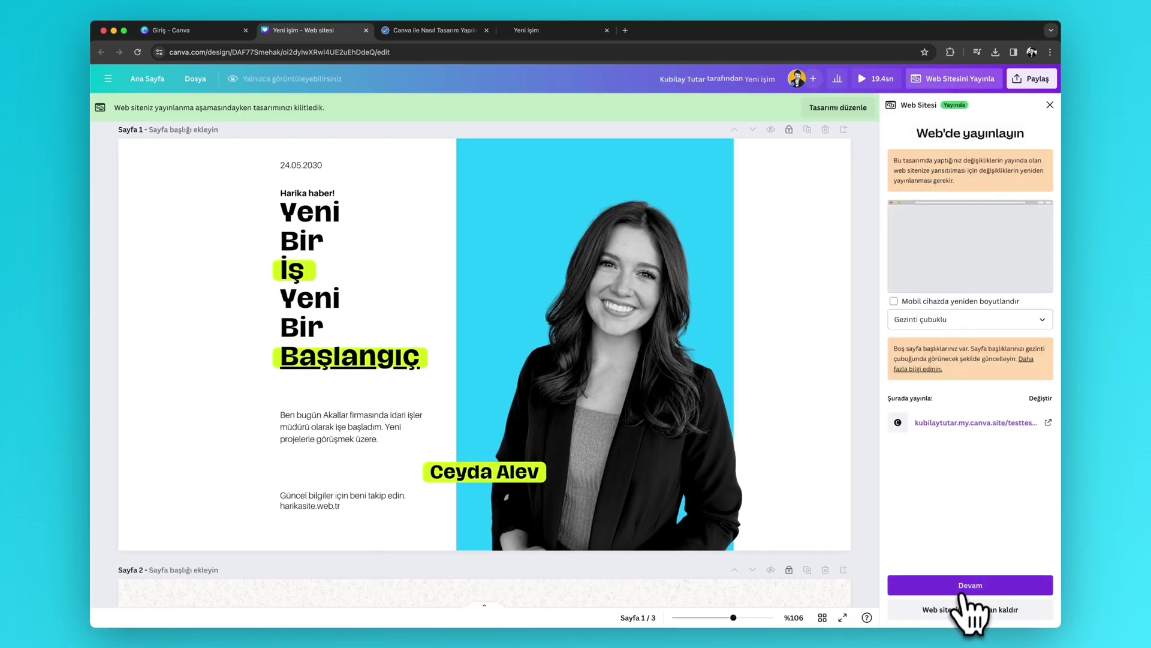
pyautogui.click(962, 588)
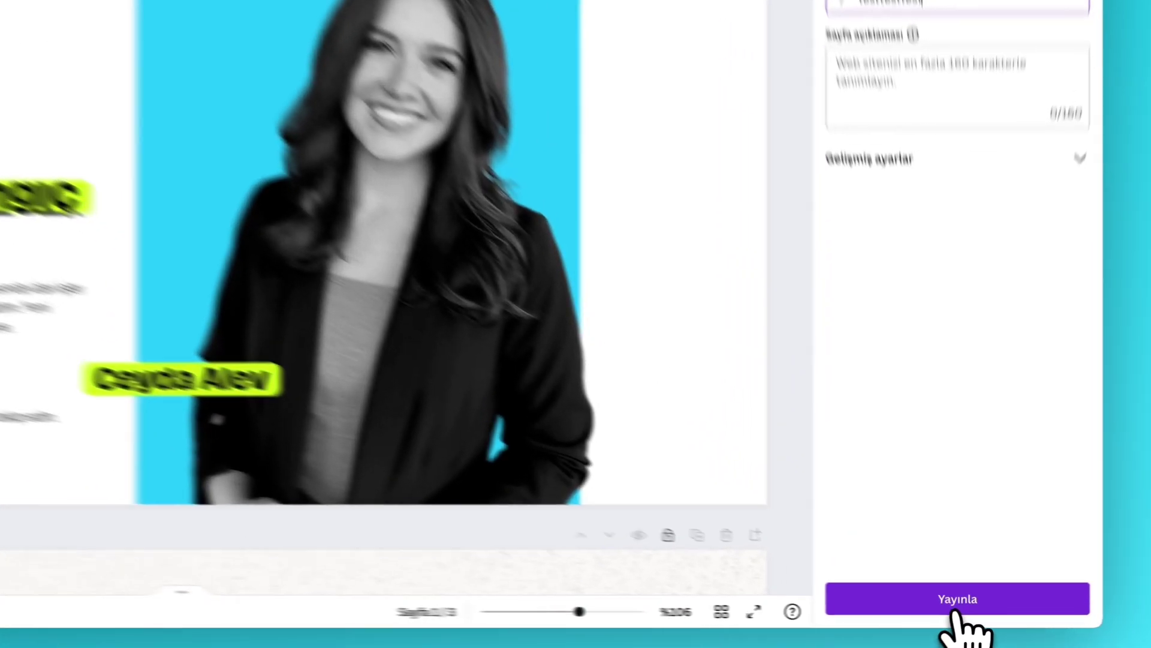
# - Republish the site, reload the live page to confirm the sky-blue backdrop, then close its tab
pyautogui.click(971, 610)
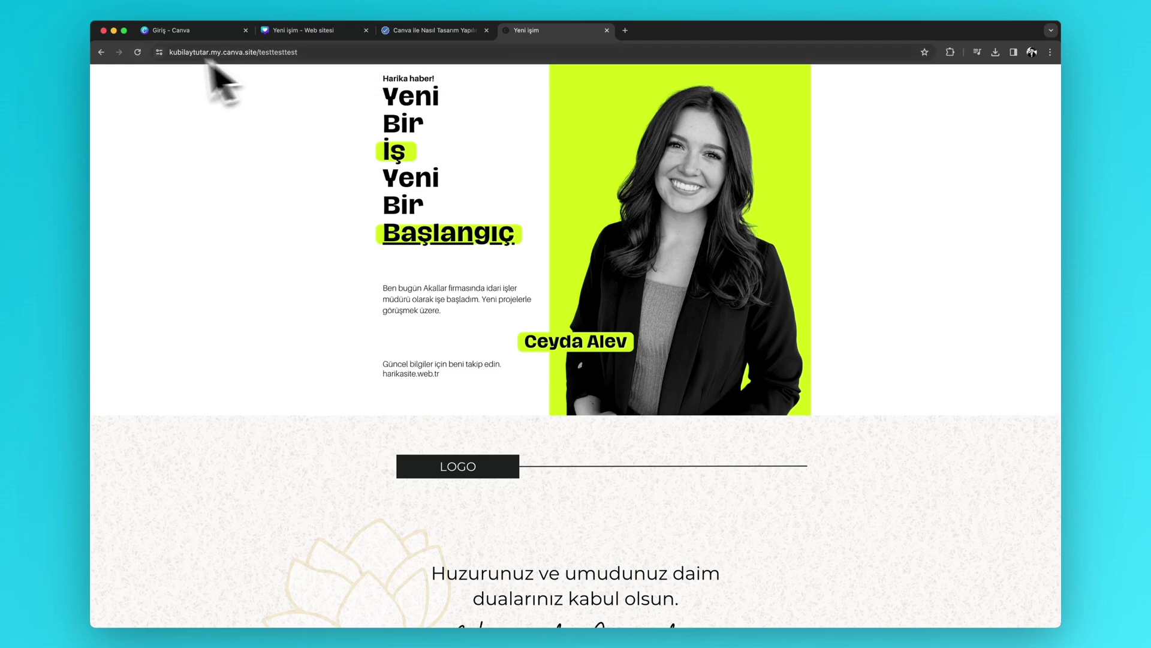
pyautogui.click(138, 52)
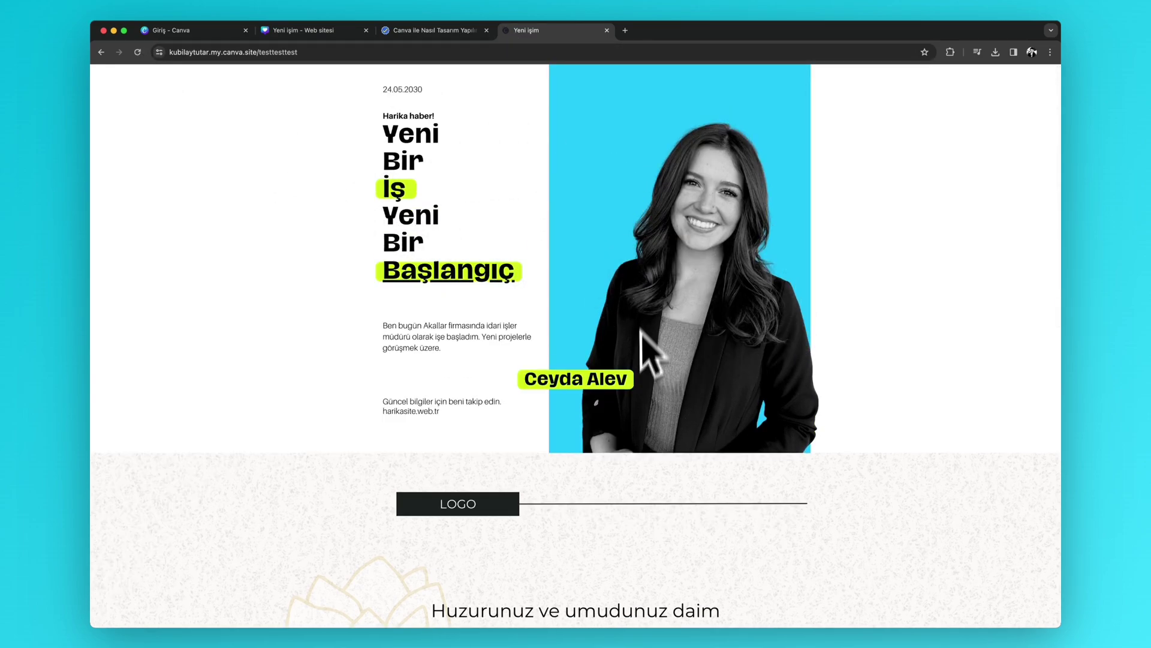
pyautogui.scroll(-7, 701, 372)
pyautogui.scroll(7, 719, 373)
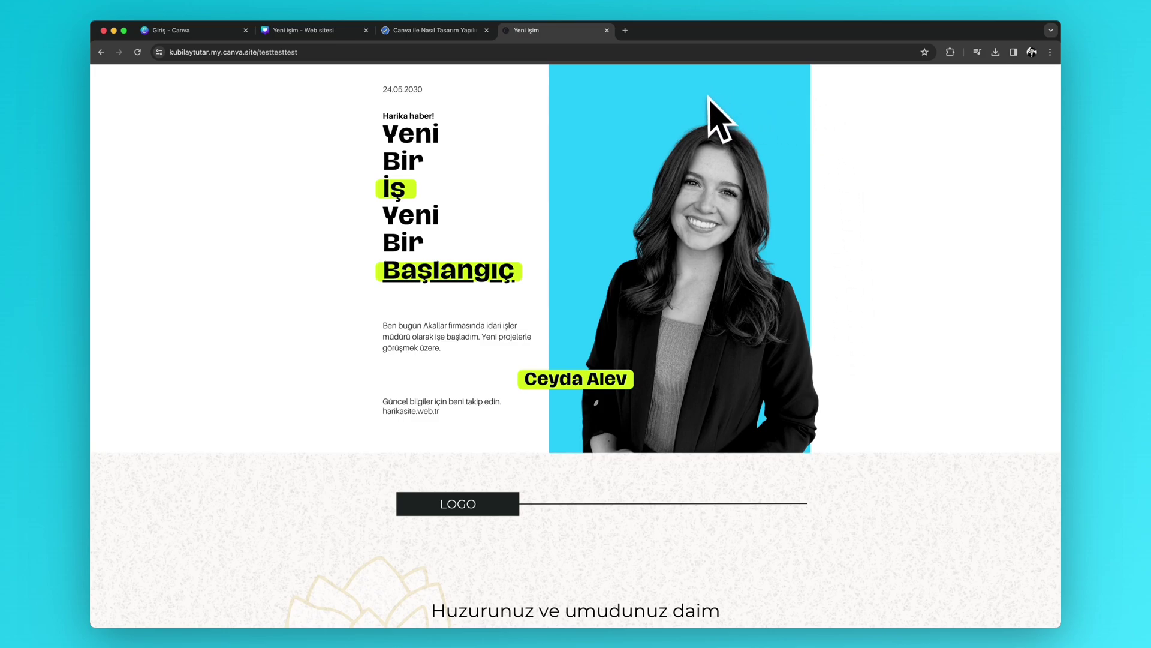
pyautogui.click(607, 31)
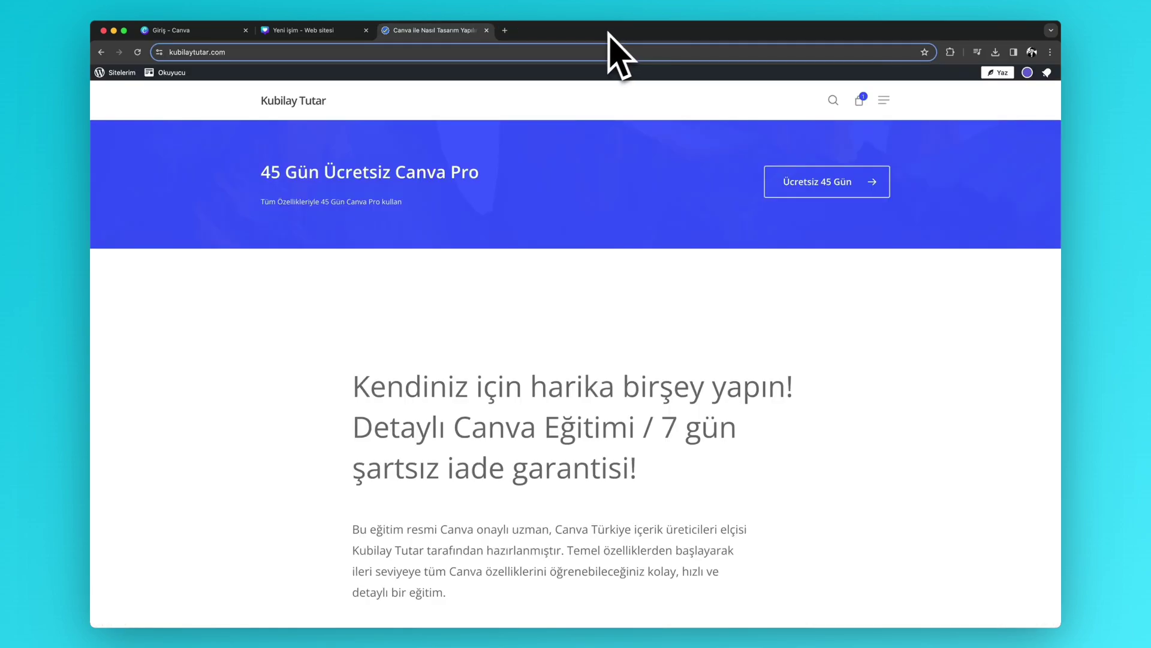
# - Close the tutorial tab, dismiss the site-is-live notice, and close the 'Yeni işim - Web sitesi' tab
pyautogui.click(485, 31)
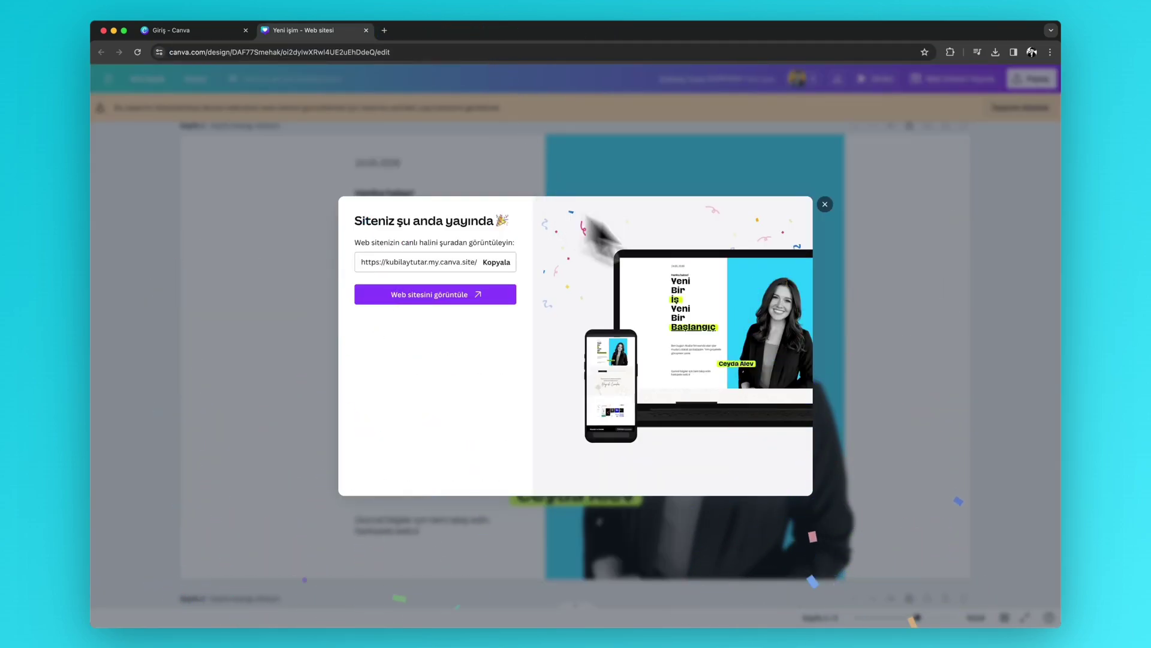
pyautogui.click(825, 205)
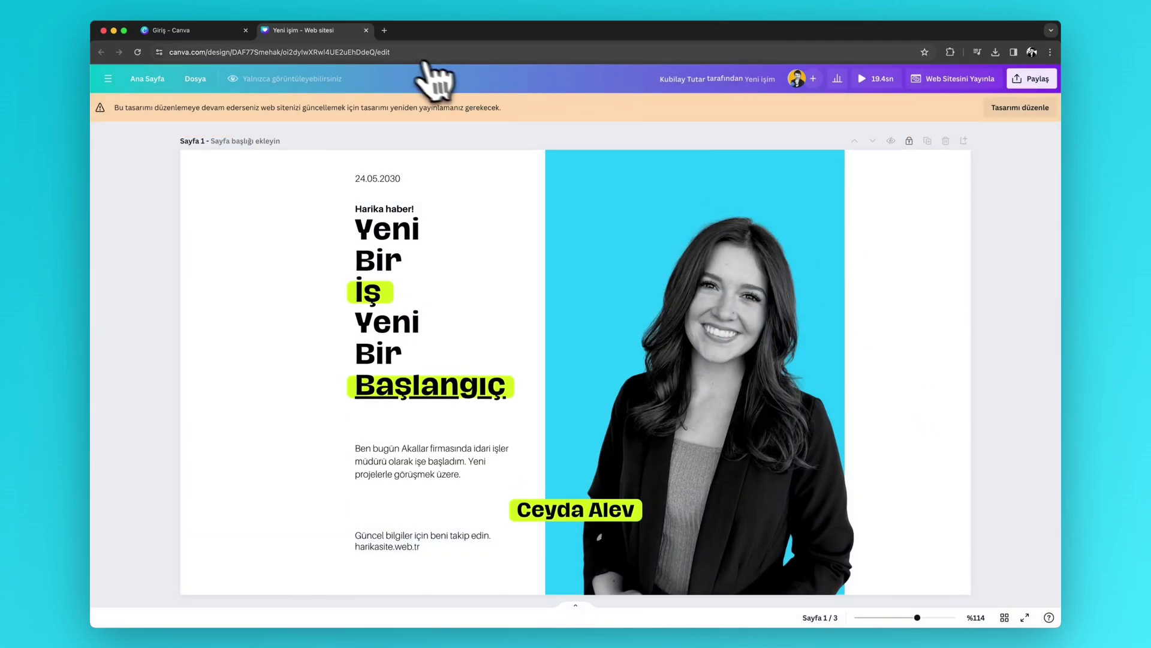
pyautogui.click(366, 31)
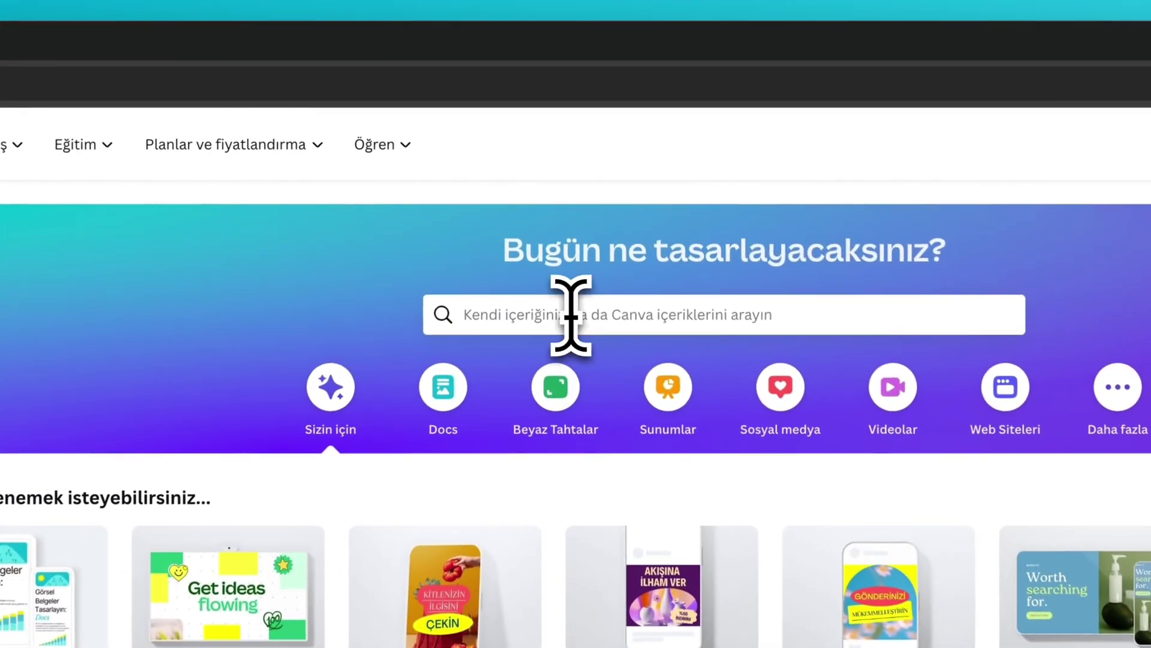
# - Search Canva templates for 'website' and scroll through the Website template results
pyautogui.click(562, 168)
pyautogui.write('web')
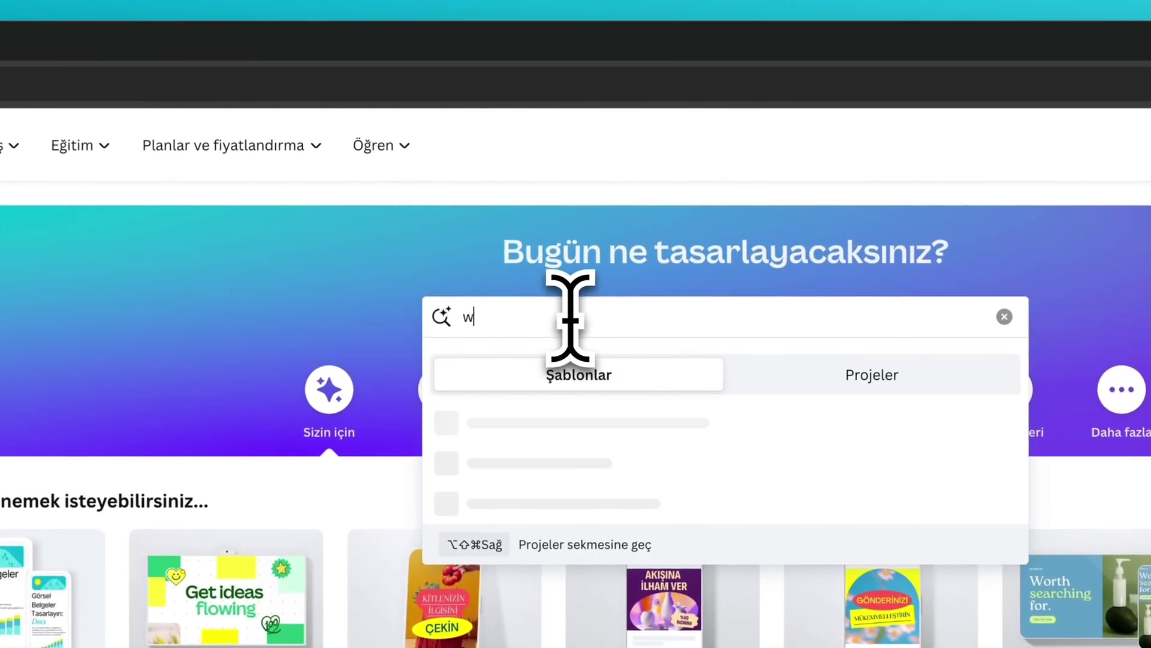
pyautogui.write('site')
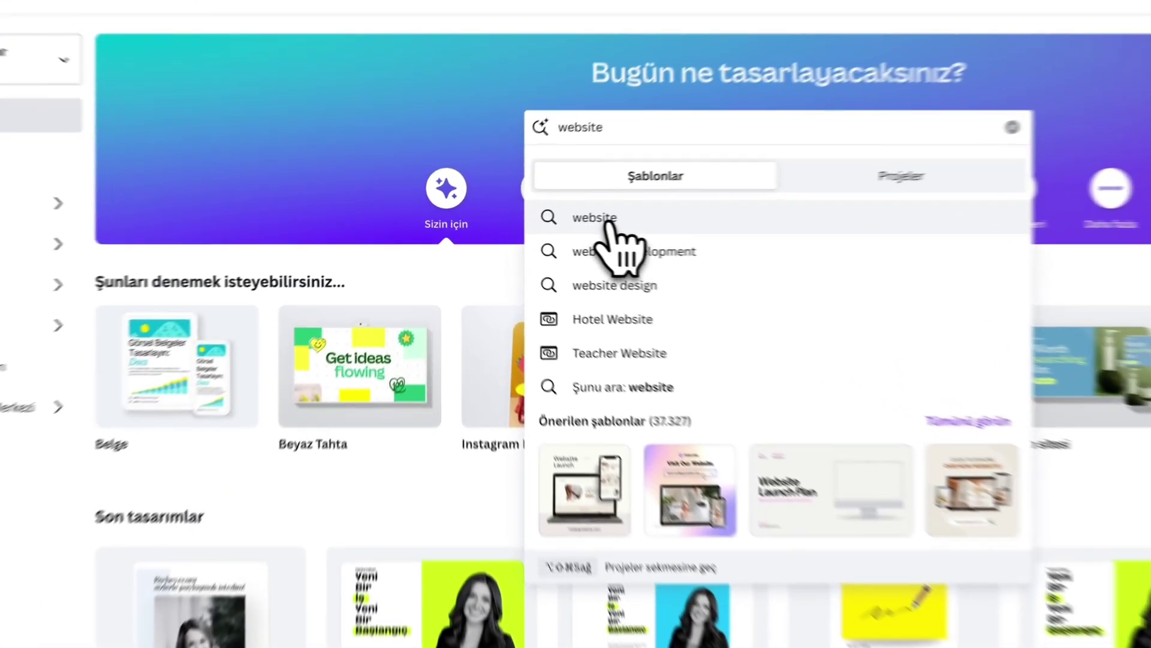
pyautogui.click(528, 223)
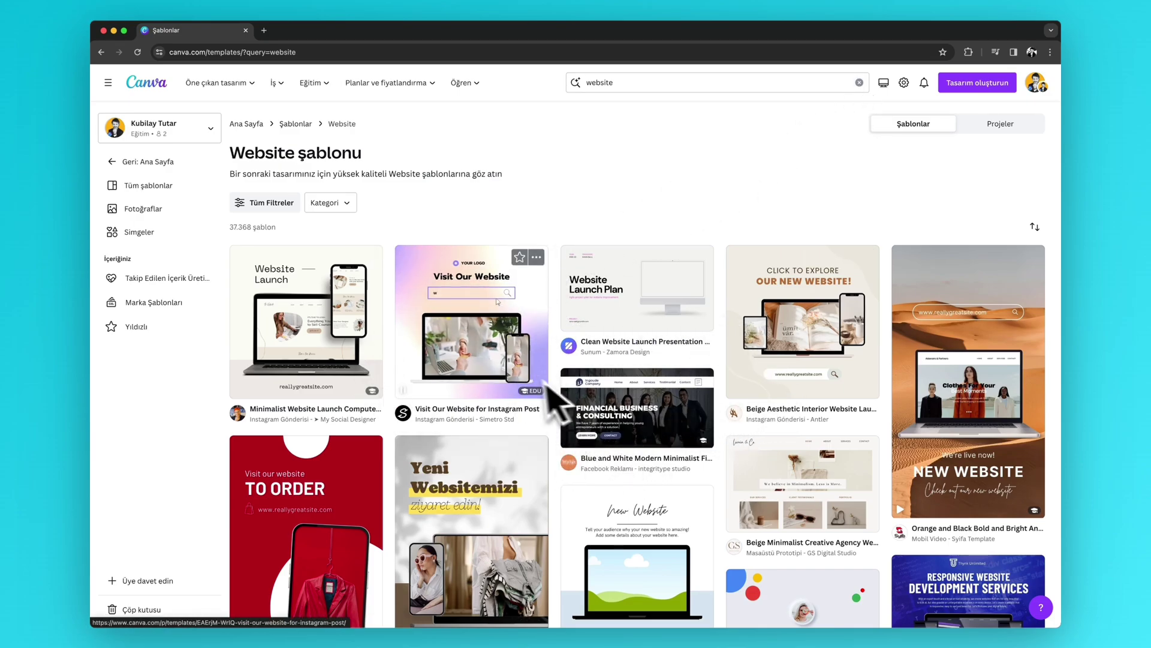
pyautogui.scroll(-2, 522, 383)
pyautogui.scroll(-1, 520, 384)
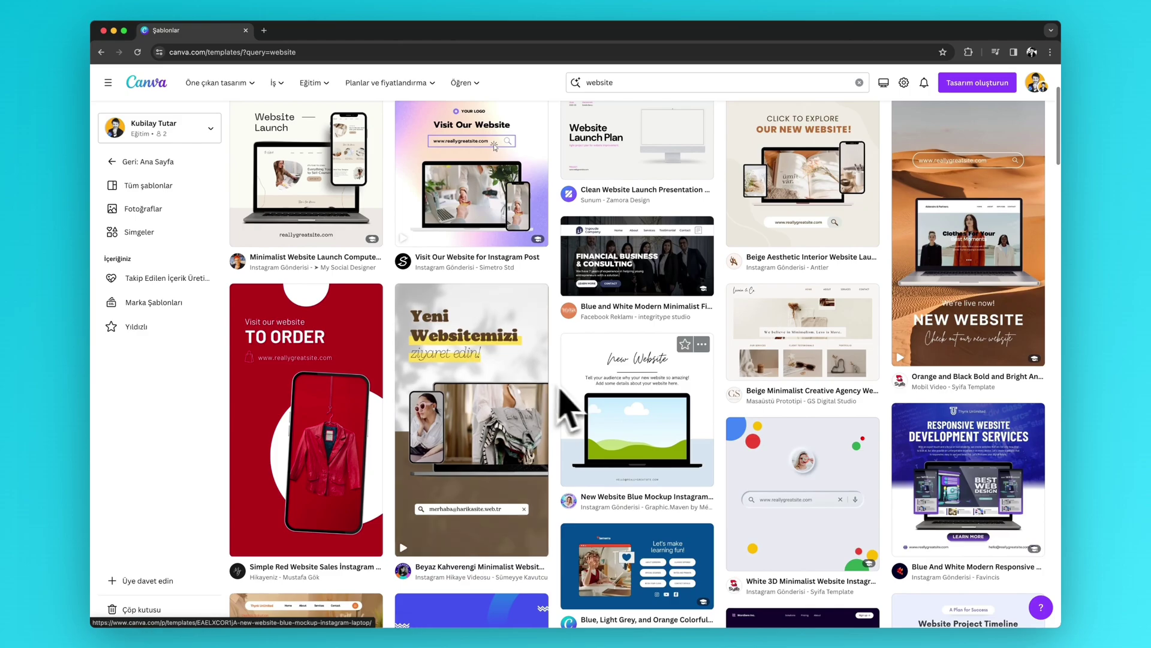
pyautogui.scroll(-3, 591, 407)
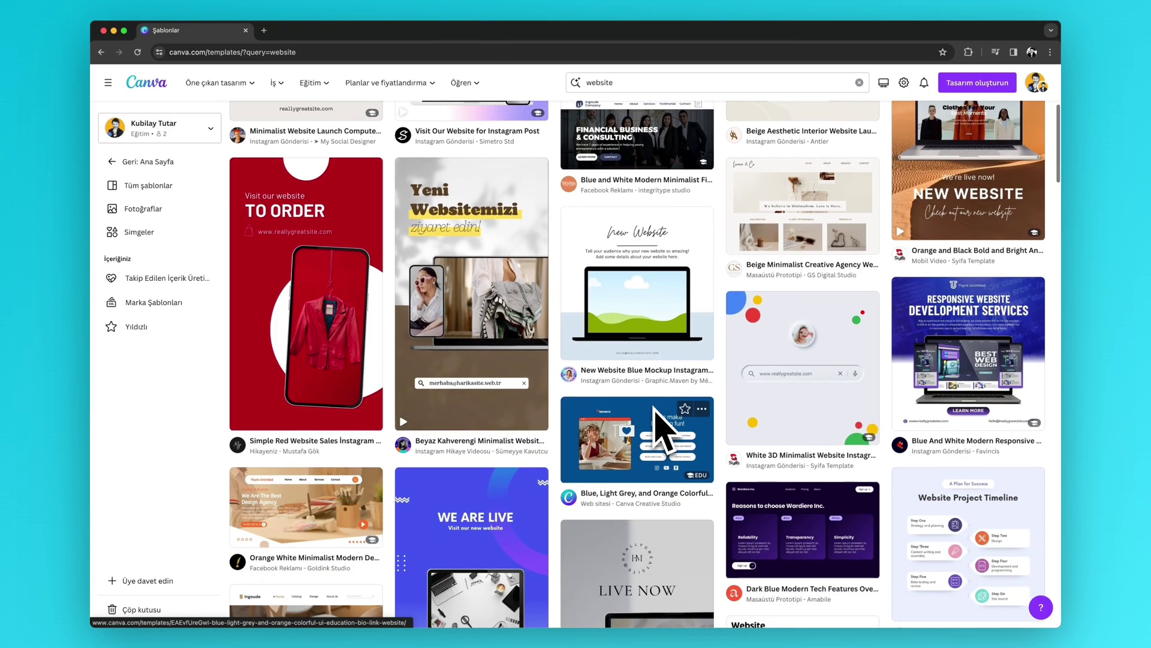
pyautogui.scroll(5, 653, 419)
# - Replace the search query with 'web sitesi'
pyautogui.click(605, 85)
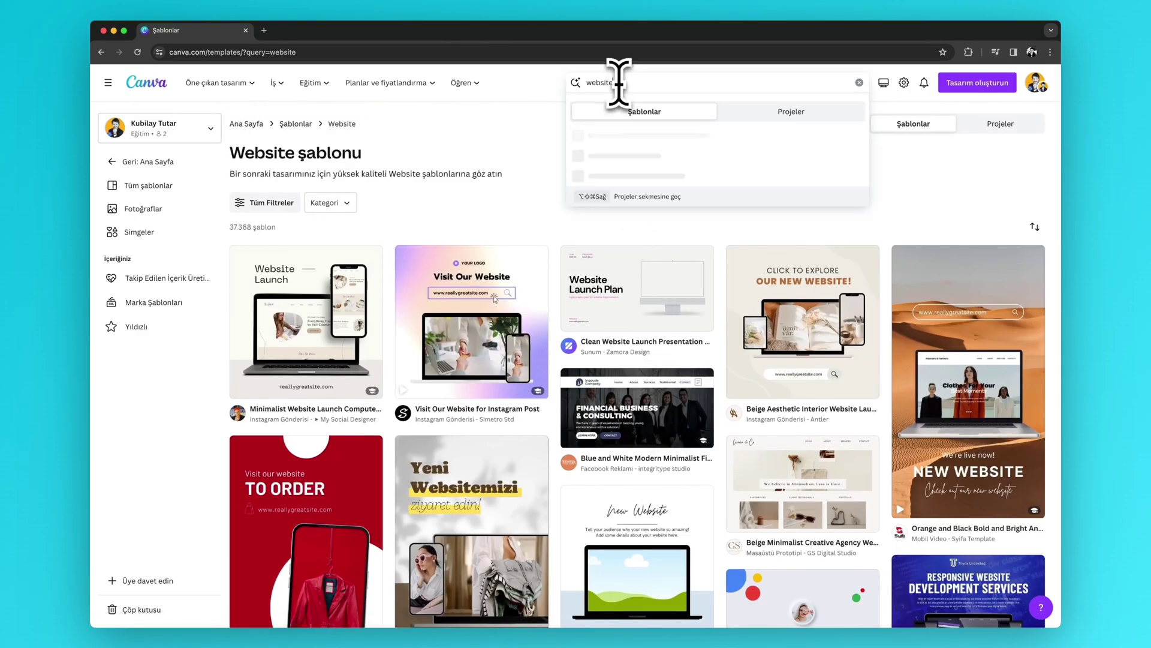
pyautogui.press('super+a')
pyautogui.write('web sit')
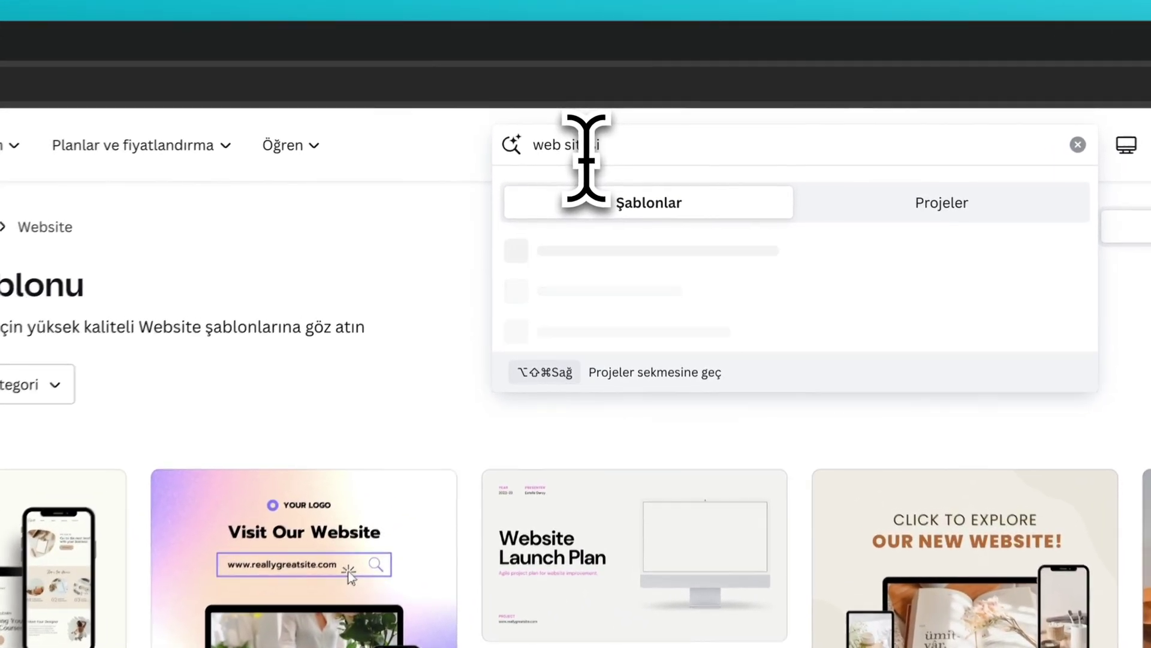
pyautogui.write('esi')
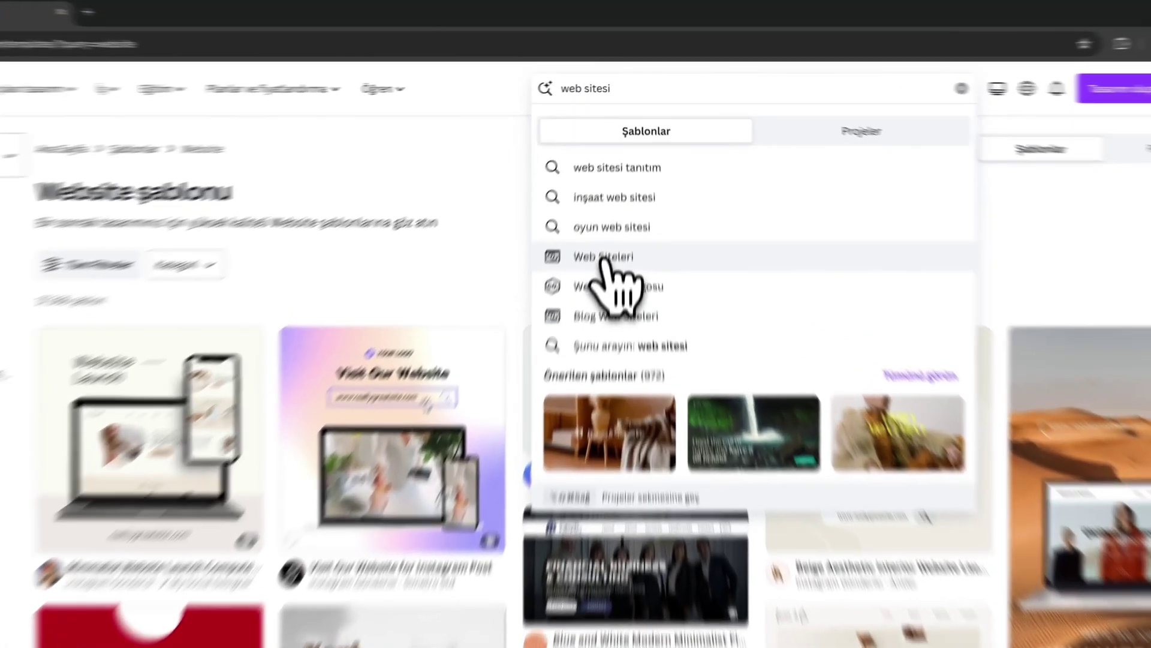
# - Open the Web Siteleri category and scroll through its 972 website templates
pyautogui.click(616, 198)
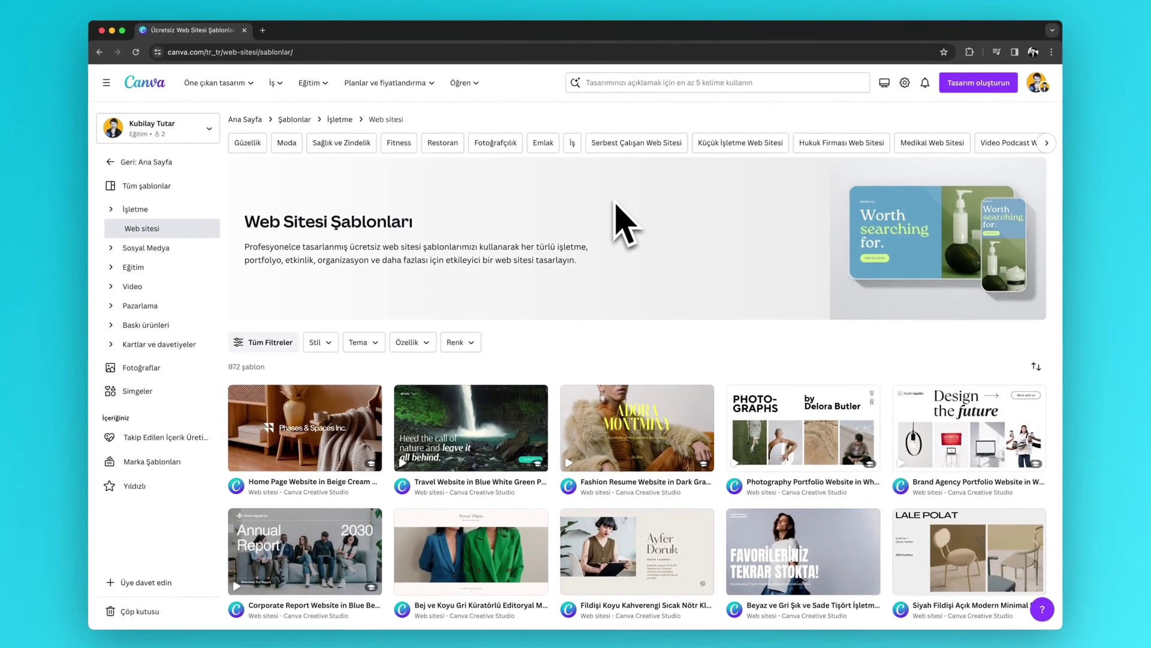
pyautogui.scroll(-3, 588, 328)
pyautogui.scroll(-5, 616, 234)
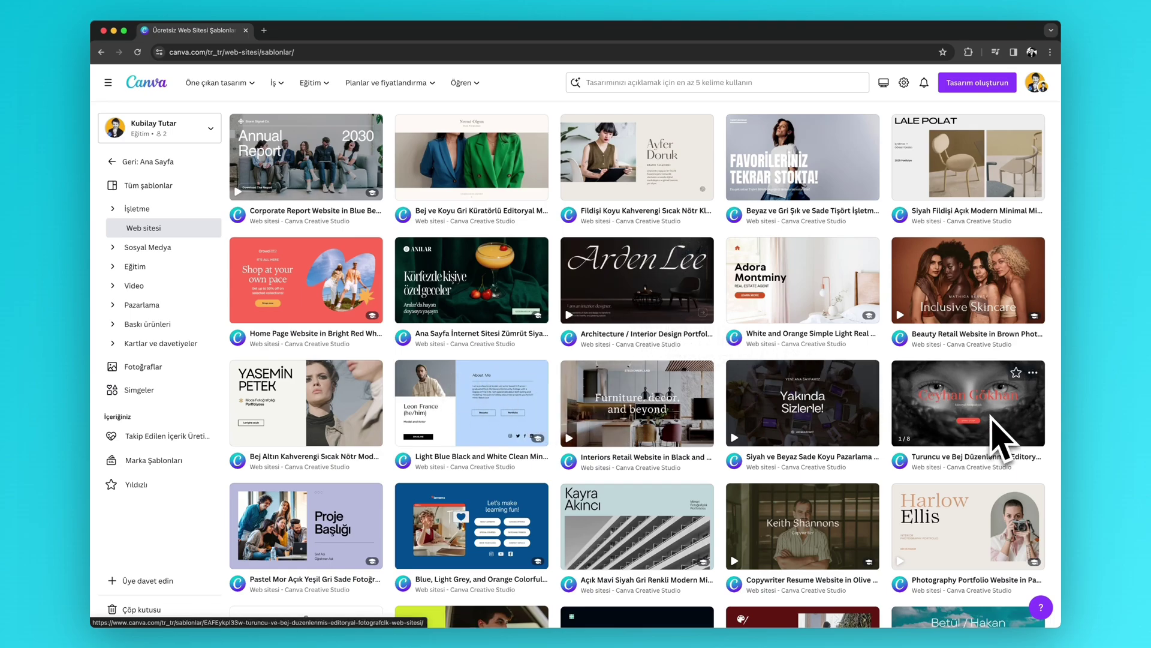
pyautogui.scroll(3, 1000, 441)
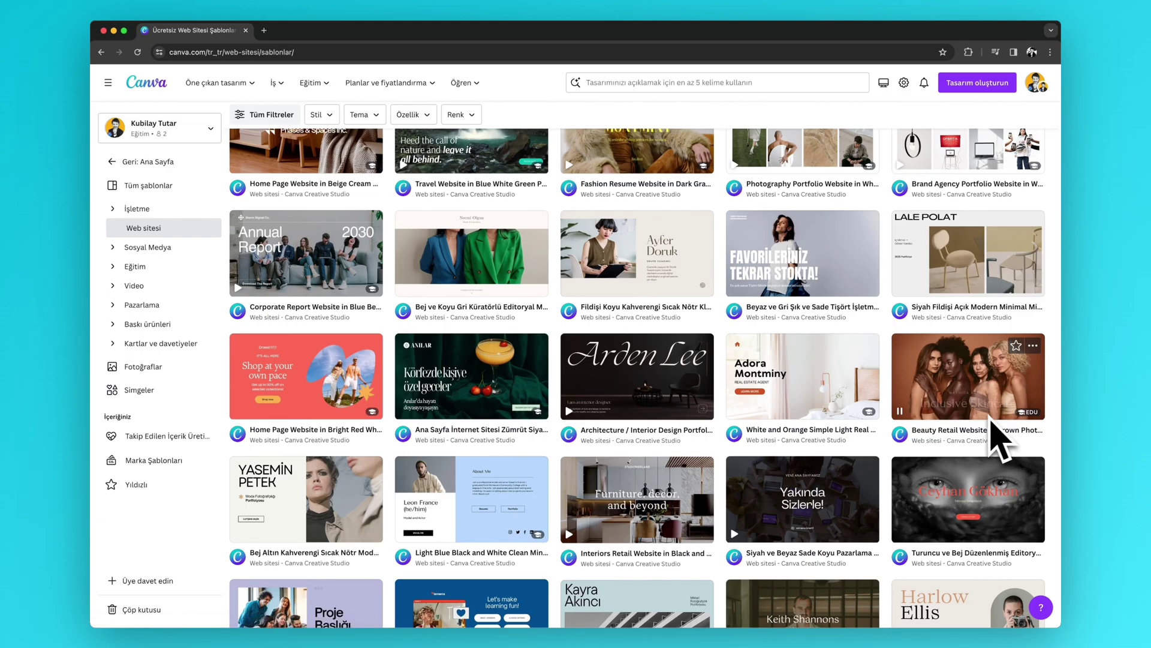
pyautogui.scroll(2, 935, 426)
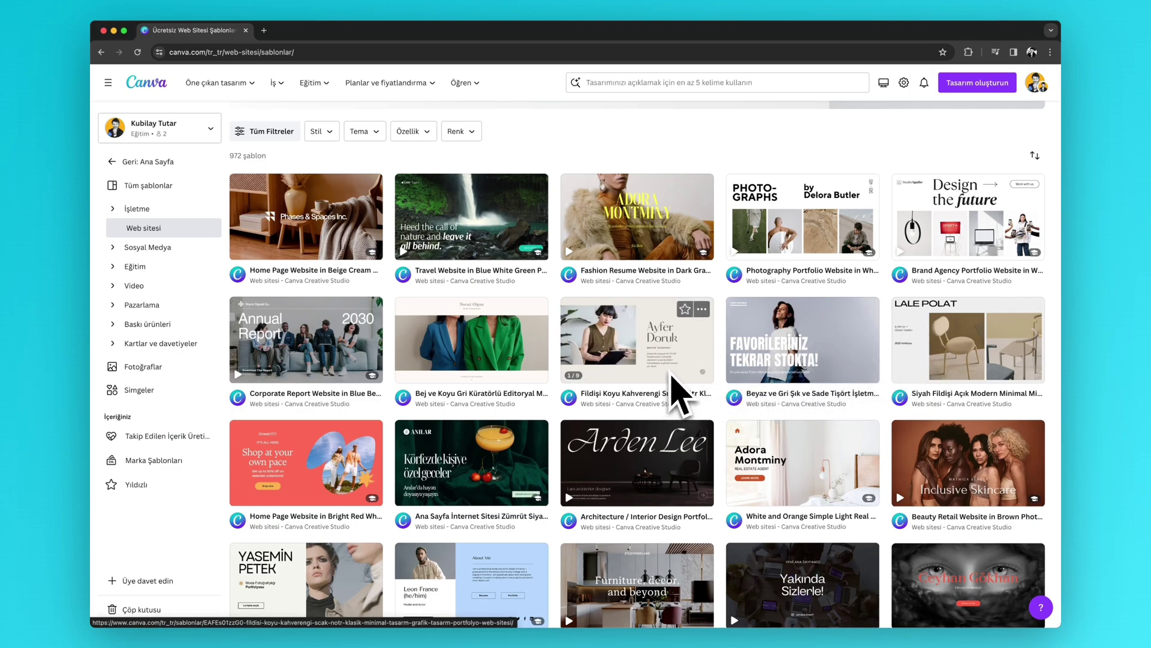
pyautogui.scroll(-2, 671, 376)
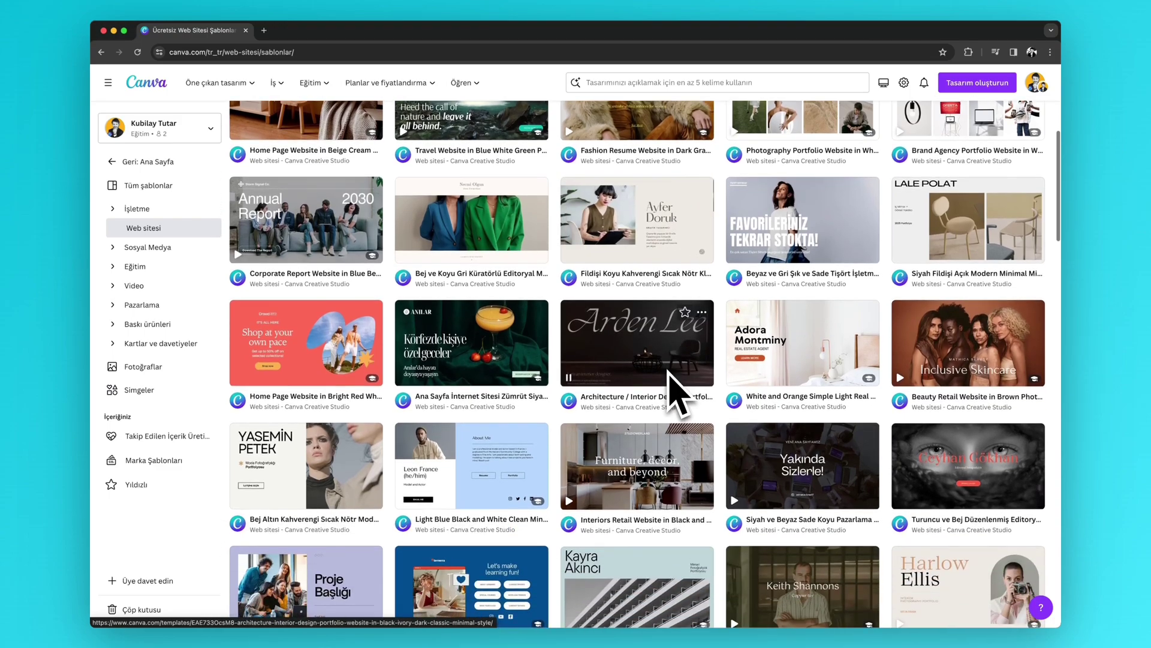
pyautogui.scroll(-3, 669, 371)
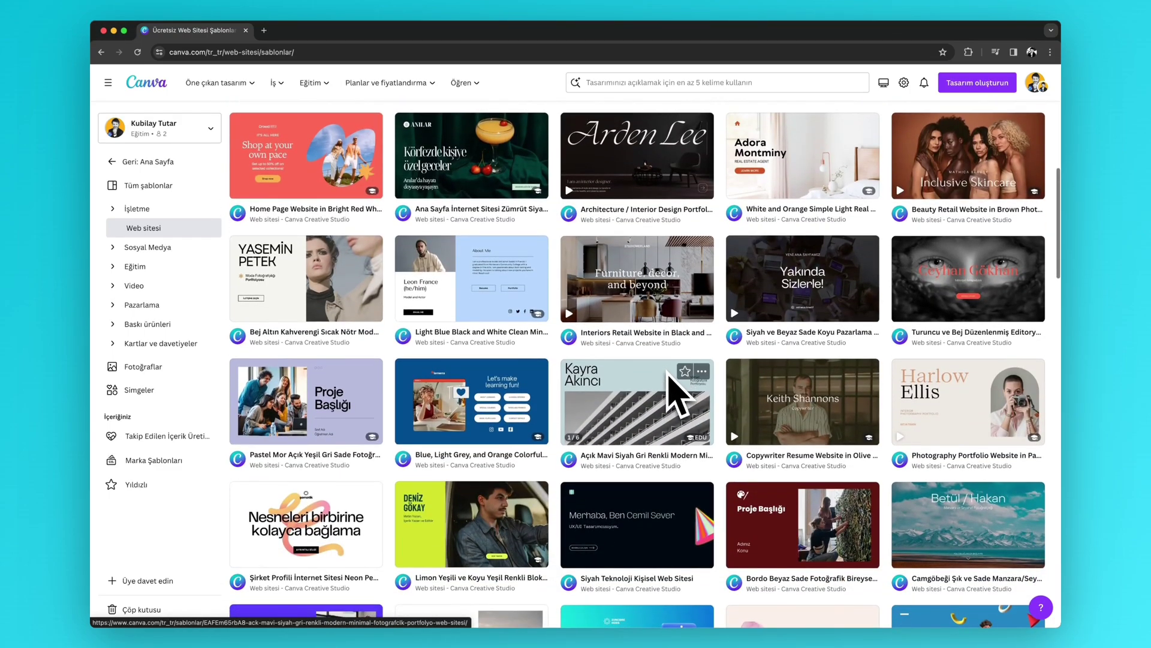
pyautogui.scroll(-1, 669, 377)
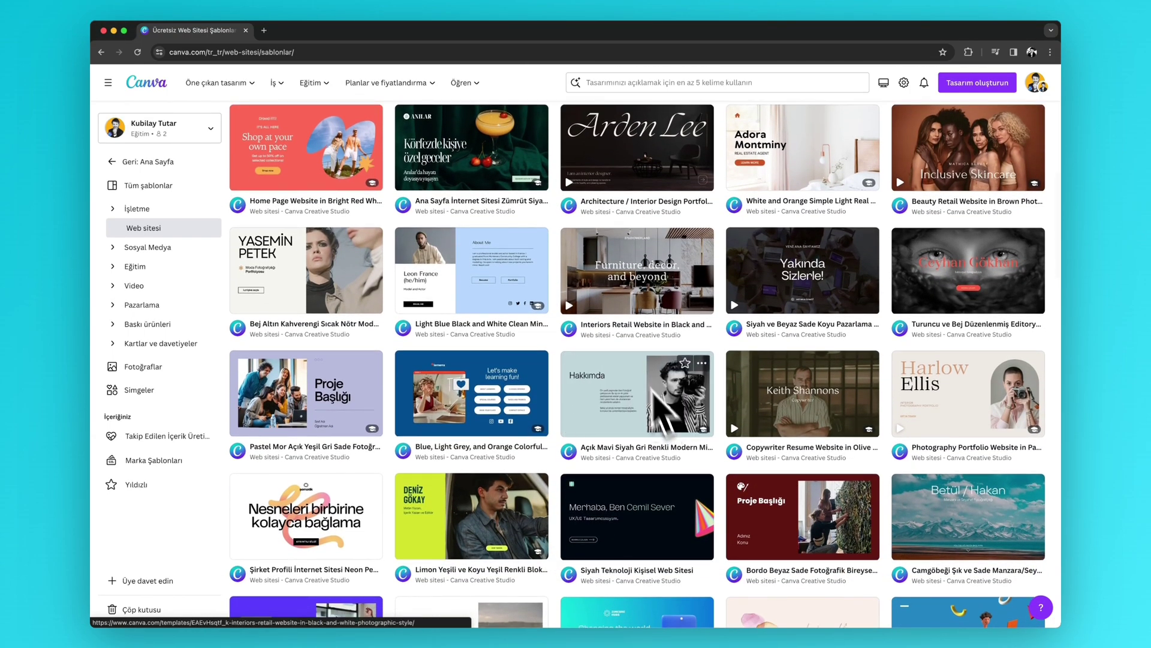
pyautogui.moveTo(611, 285)
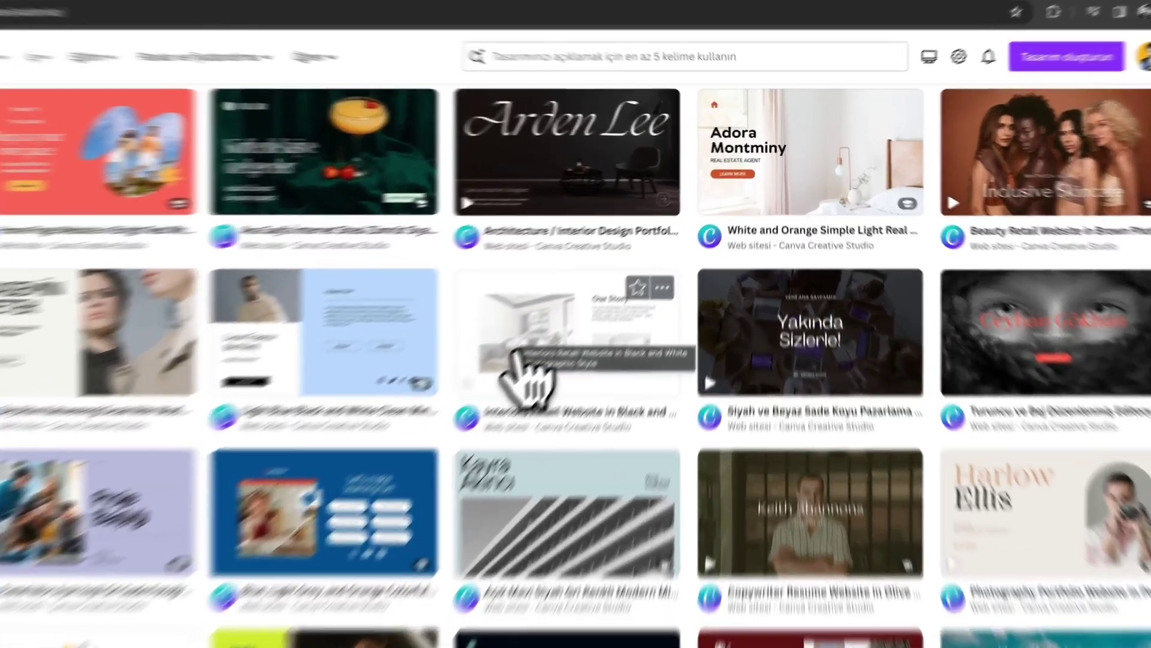
# - Customize the Interiors Retail Website template in Black and White Photographic Style, dismissing the publishing warning
pyautogui.click(610, 295)
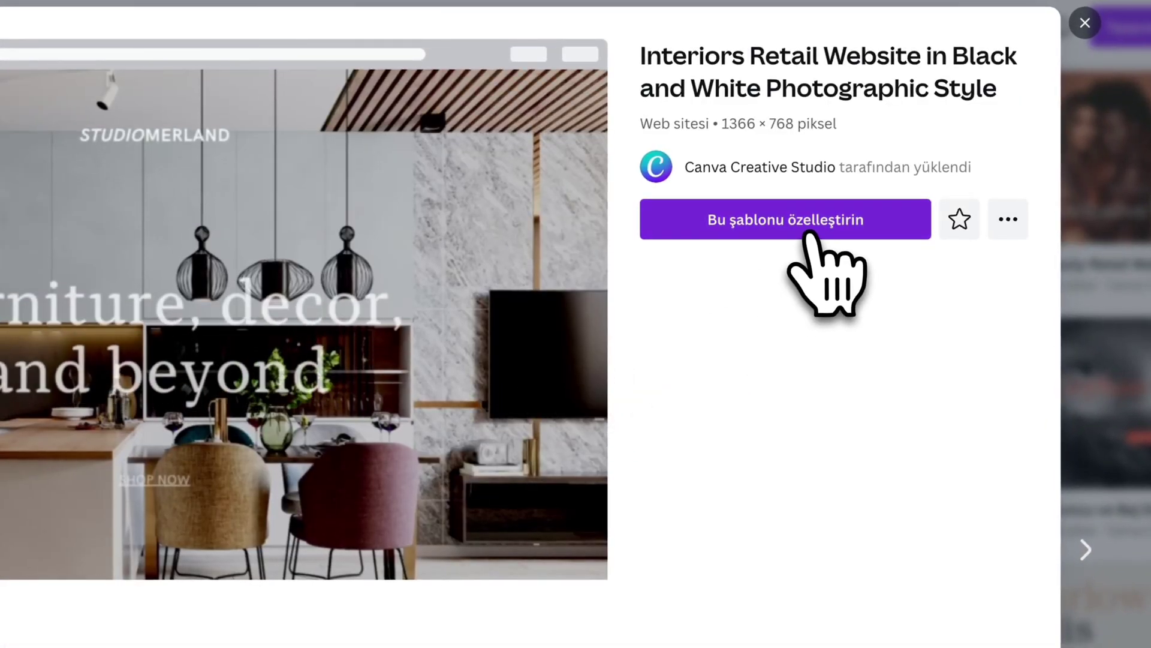
pyautogui.click(807, 229)
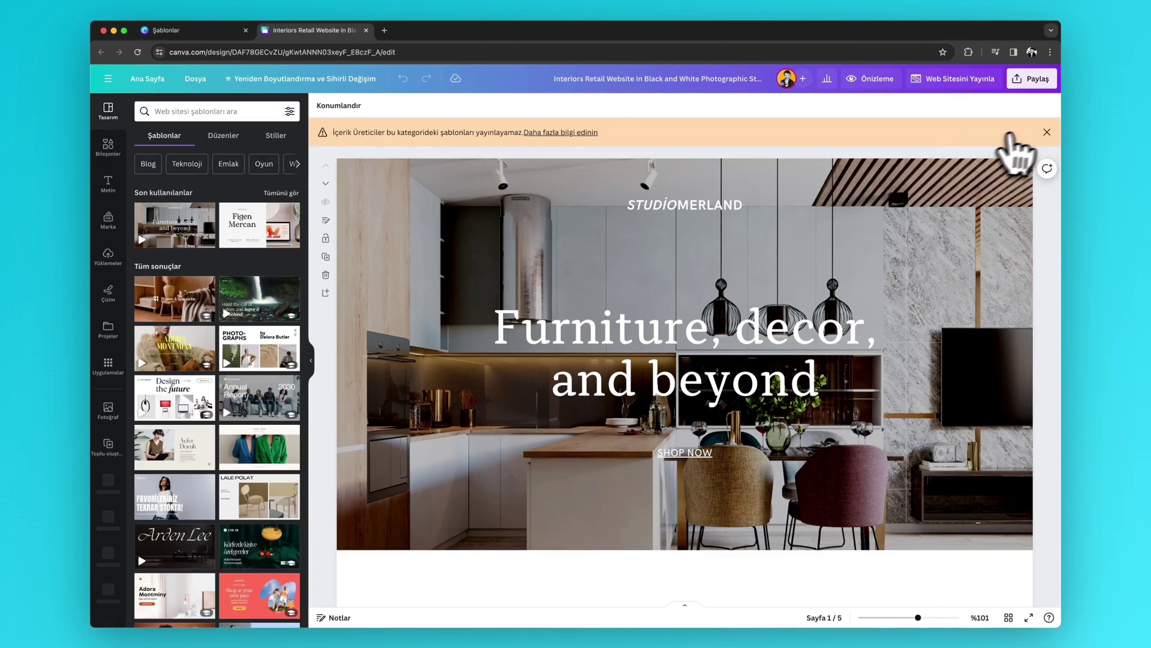
pyautogui.click(1047, 132)
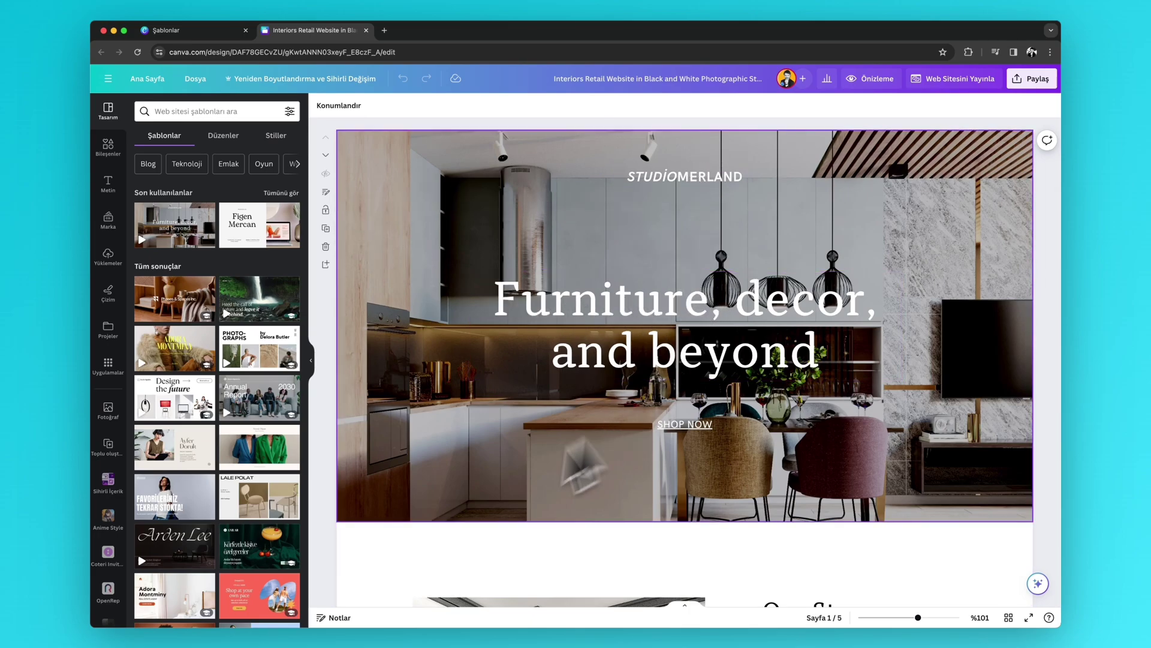
pyautogui.scroll(-2, 690, 527)
pyautogui.scroll(2, 694, 532)
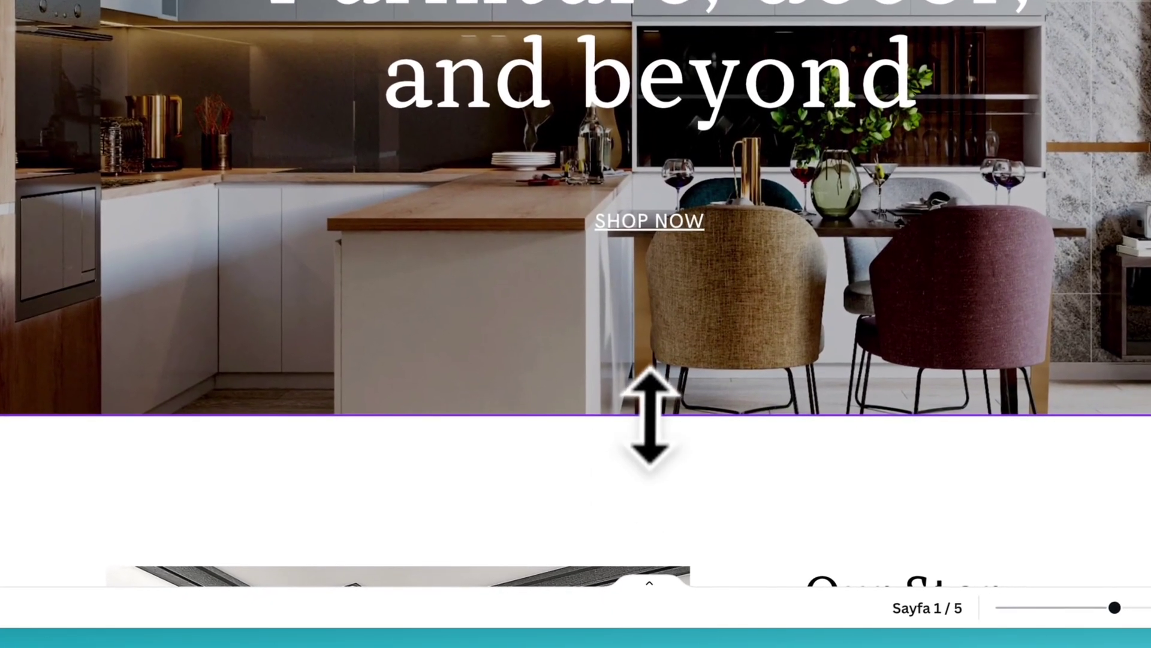
# - Resize the 'Furniture, decor, and beyond' hero section so it is shorter but keeps the headline
pyautogui.moveTo(650, 416); pyautogui.dragTo(648, 141)
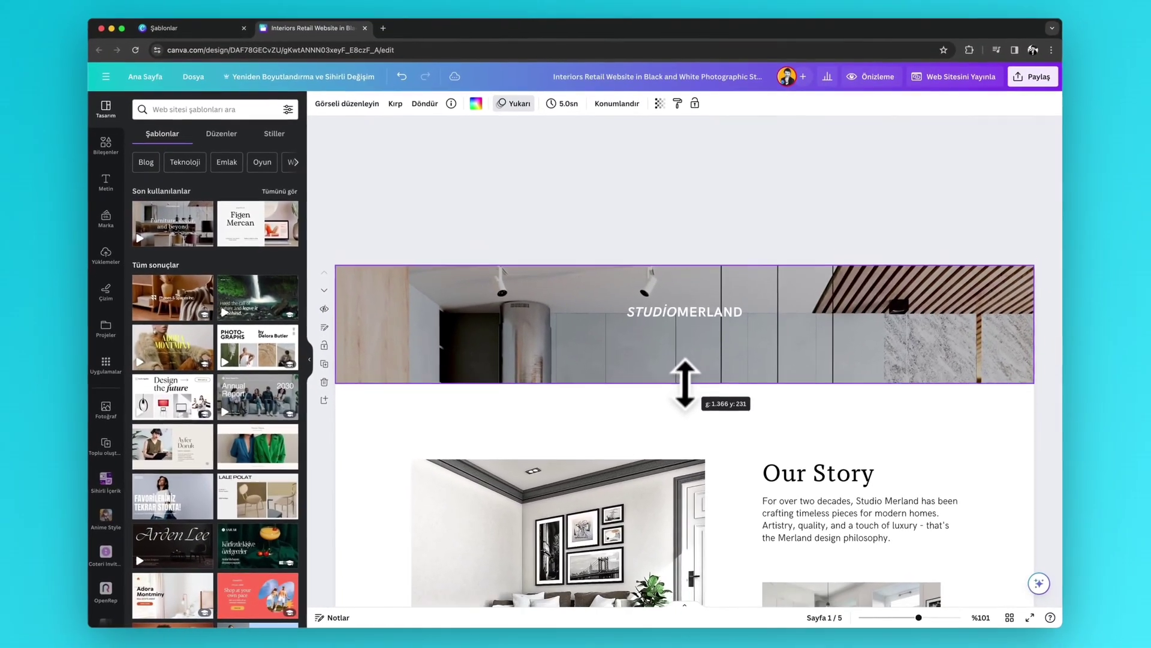
pyautogui.moveTo(685, 384); pyautogui.dragTo(689, 437)
pyautogui.scroll(-1, 688, 436)
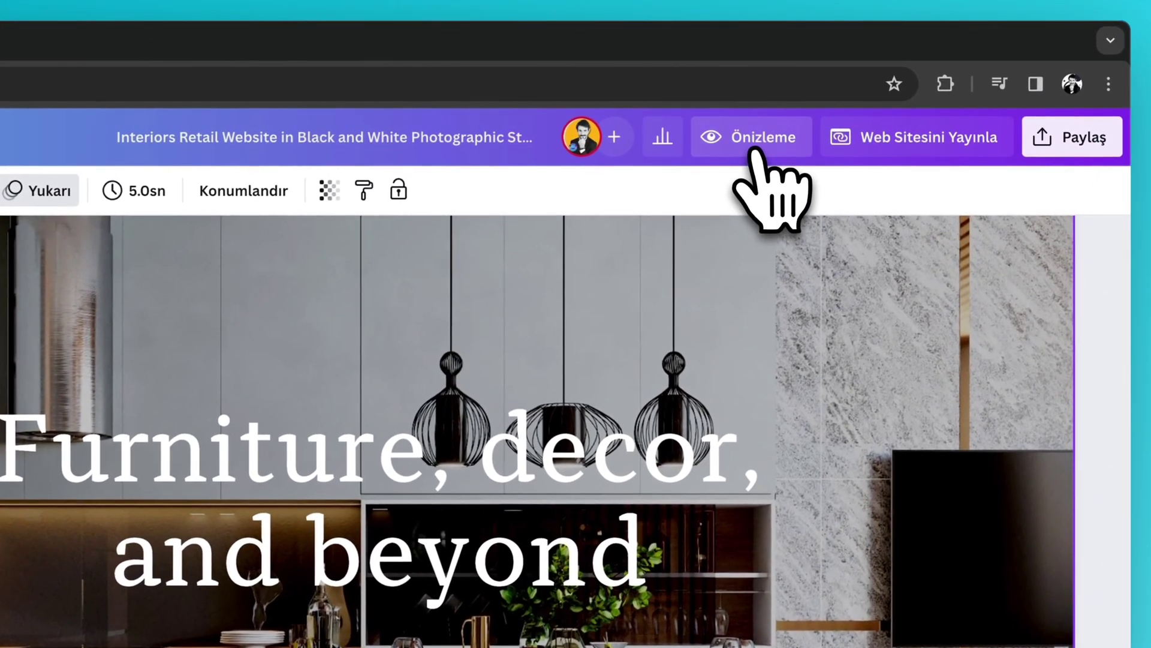
# - Preview the site in phone view with mobile resizing turned on
pyautogui.click(755, 151)
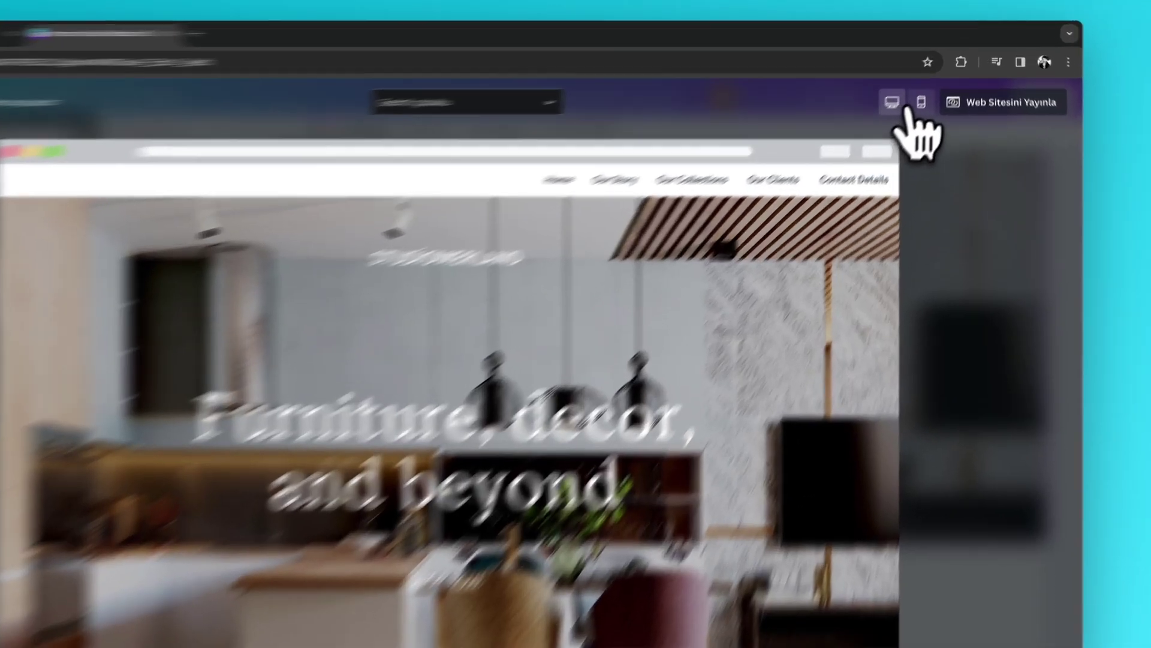
pyautogui.click(920, 103)
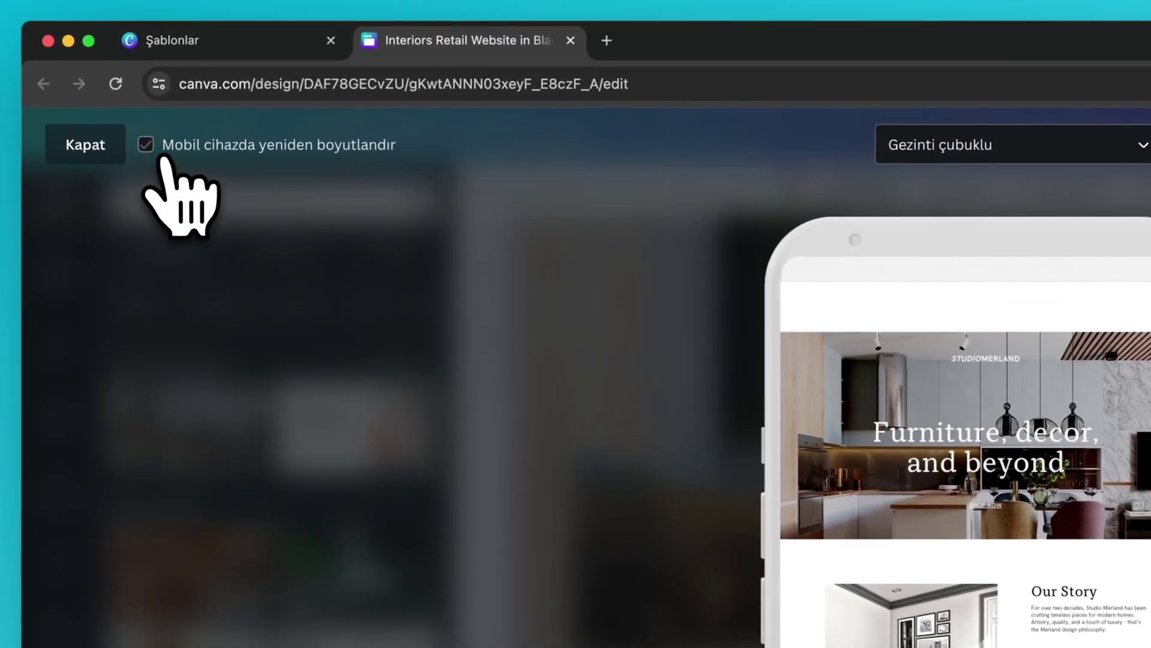
pyautogui.click(153, 83)
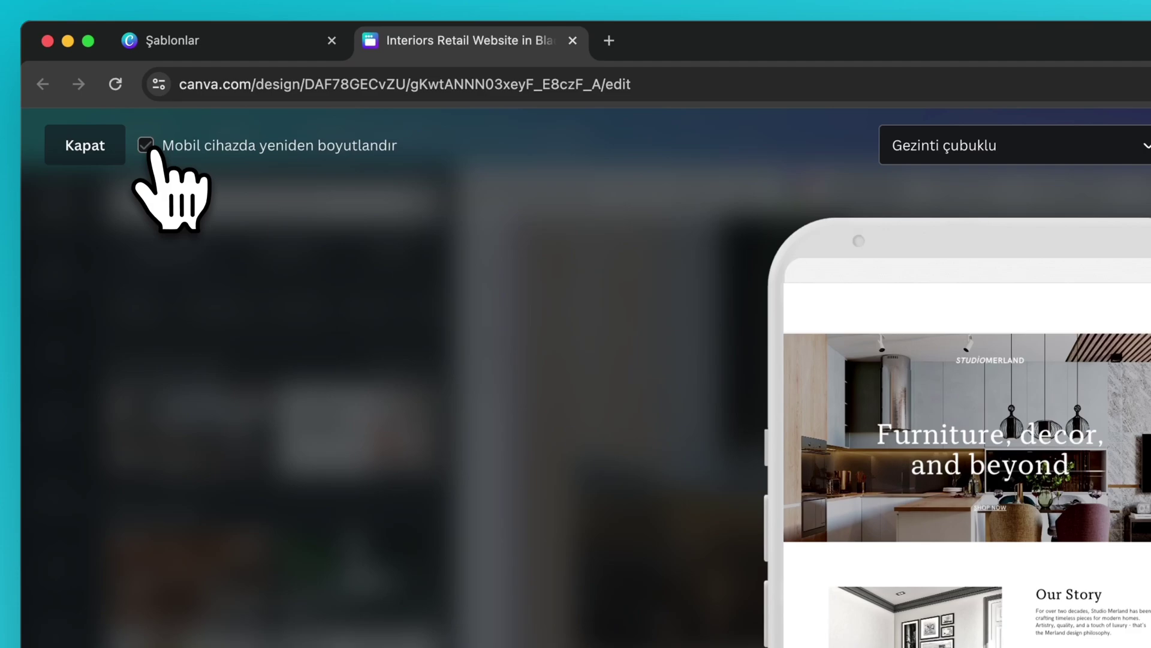
pyautogui.click(146, 146)
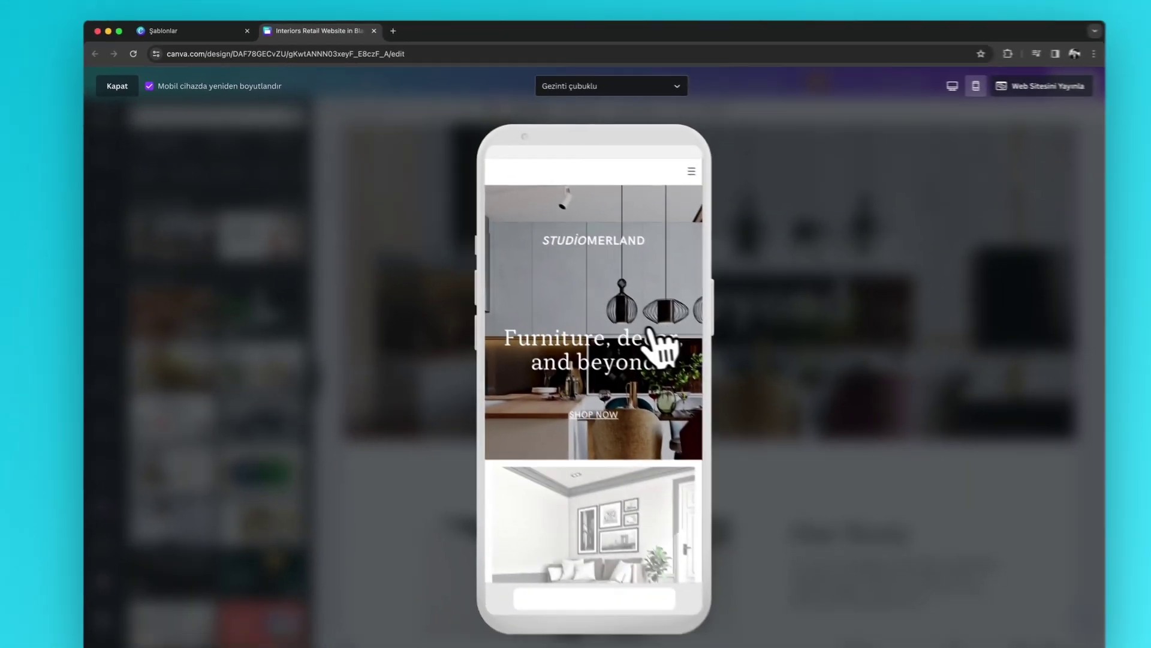
# - Scroll down to Studio Collections, compare the desktop layout, then return to phone view
pyautogui.scroll(-10, 650, 329)
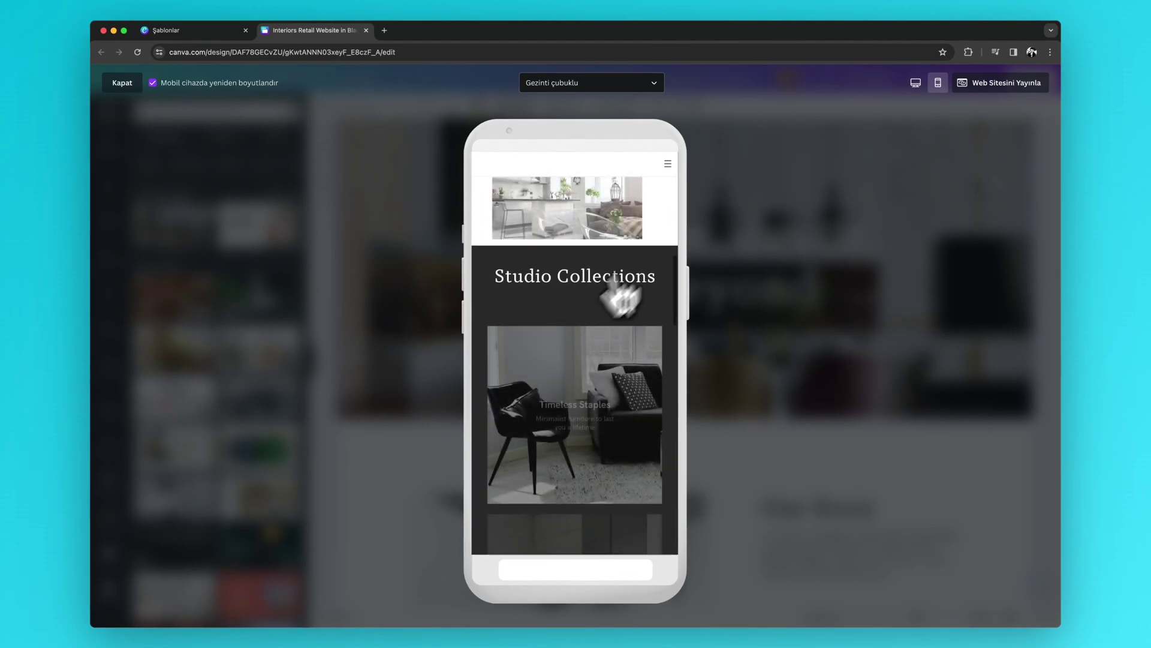
pyautogui.click(914, 86)
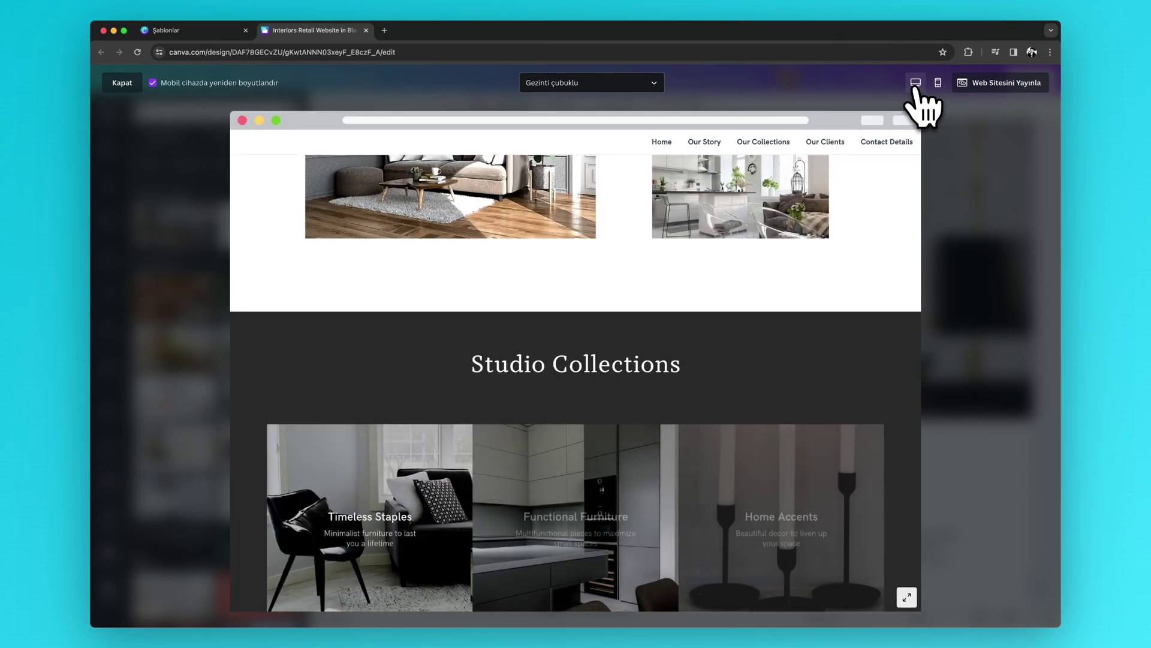
pyautogui.click(937, 84)
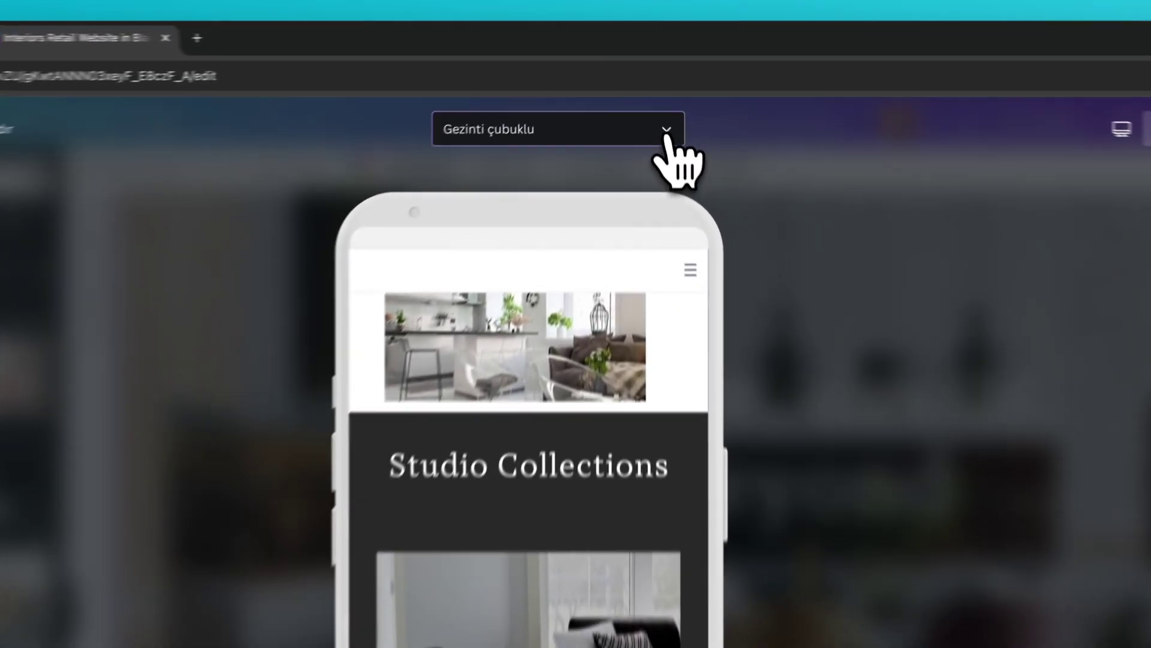
# - Preview the mobile site without, then with, the navigation bar and open its page list
pyautogui.click(654, 84)
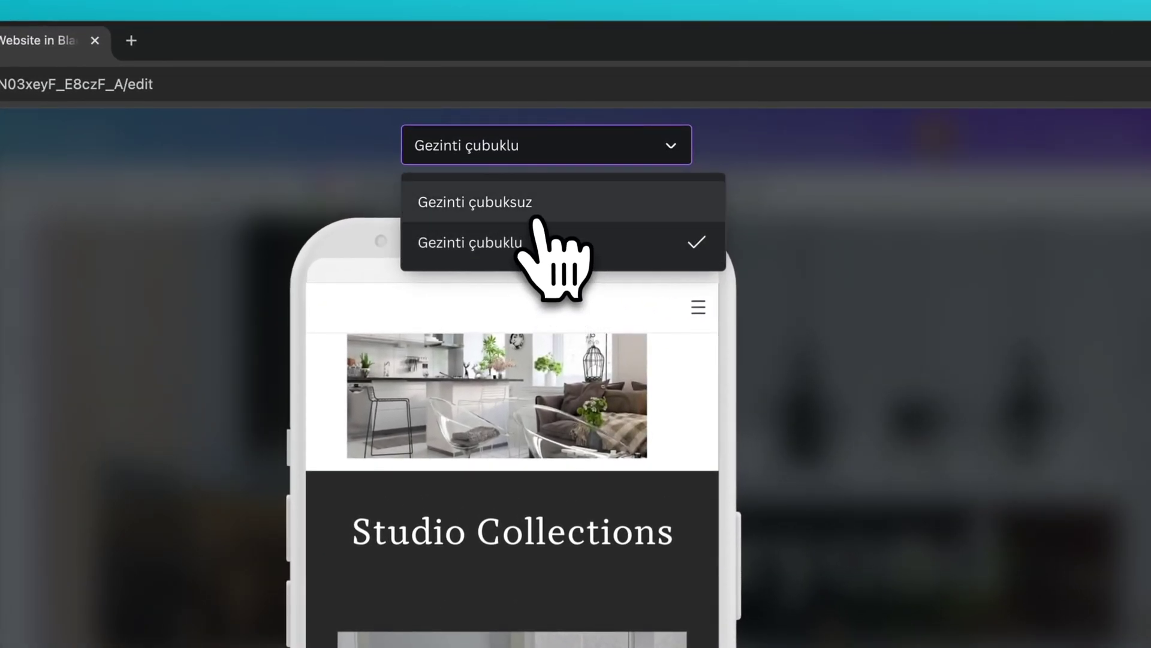
pyautogui.click(535, 210)
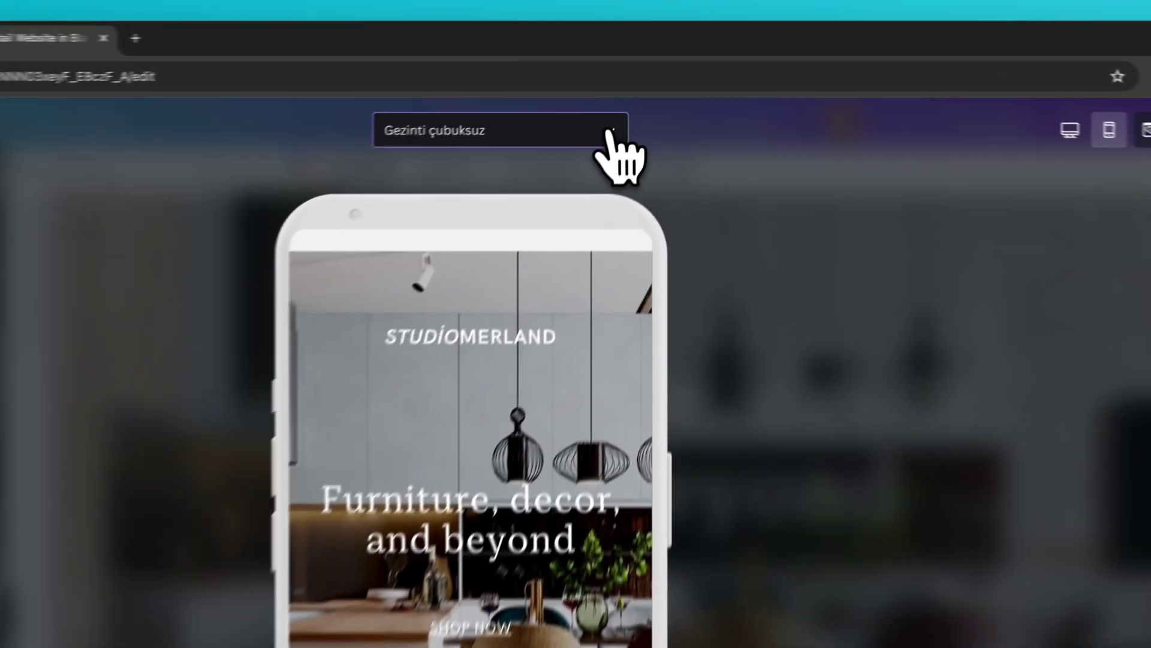
pyautogui.click(610, 133)
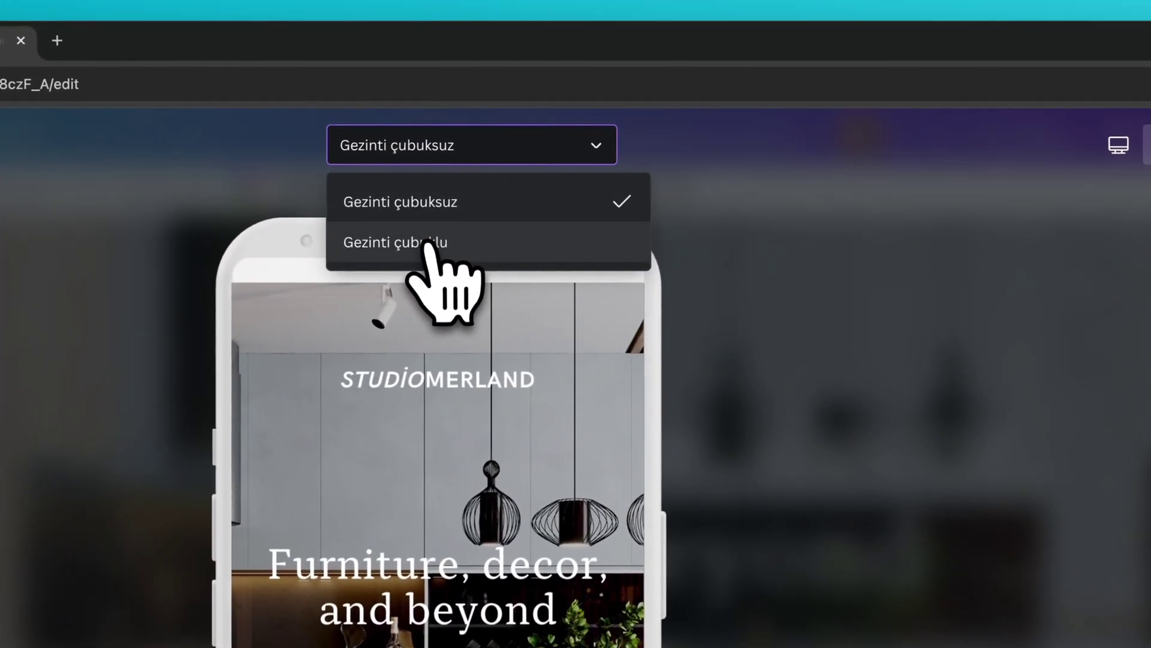
pyautogui.click(460, 221)
pyautogui.click(622, 309)
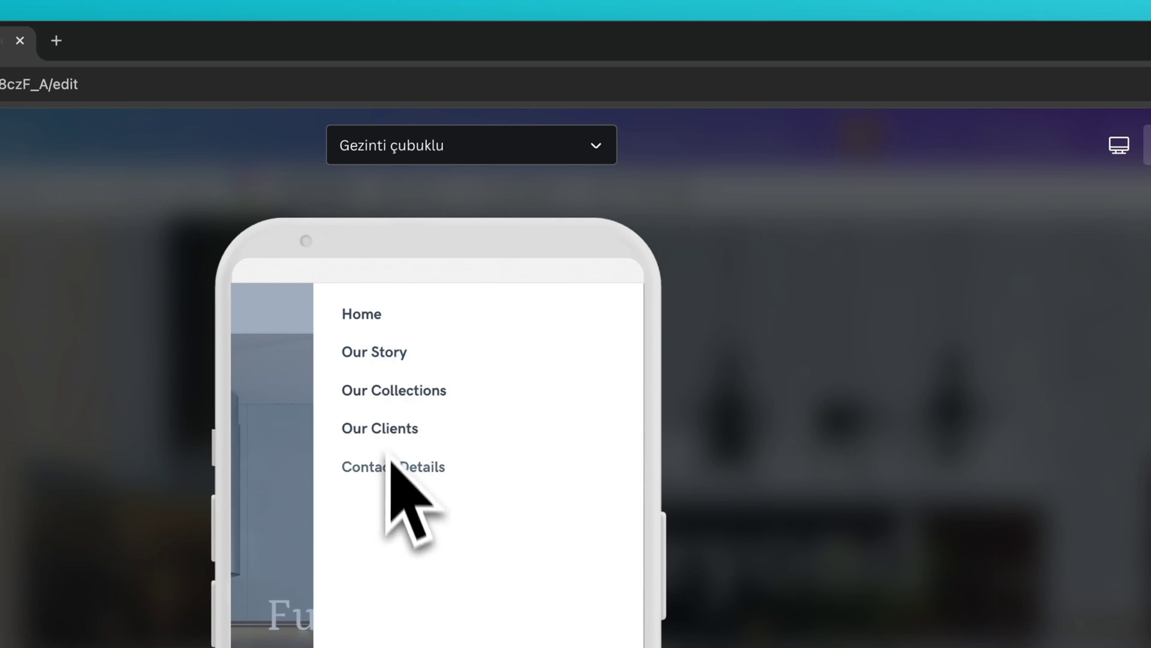
# - Check the desktop layout with and without the navigation bar, then close the preview
pyautogui.click(543, 157)
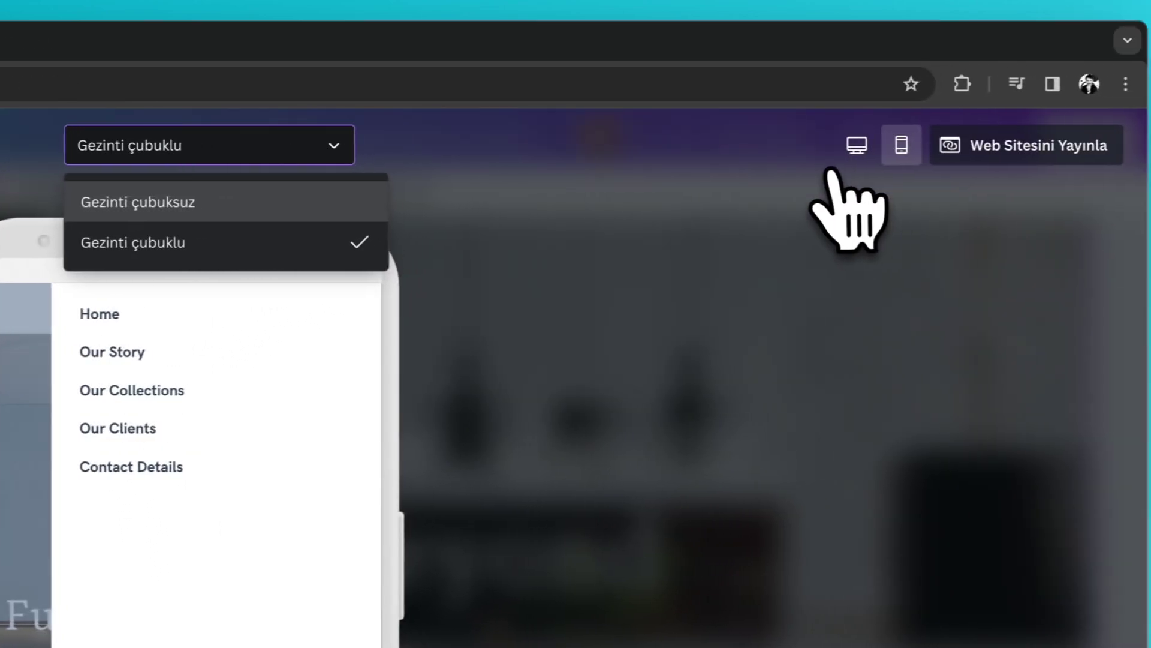
pyautogui.click(1119, 148)
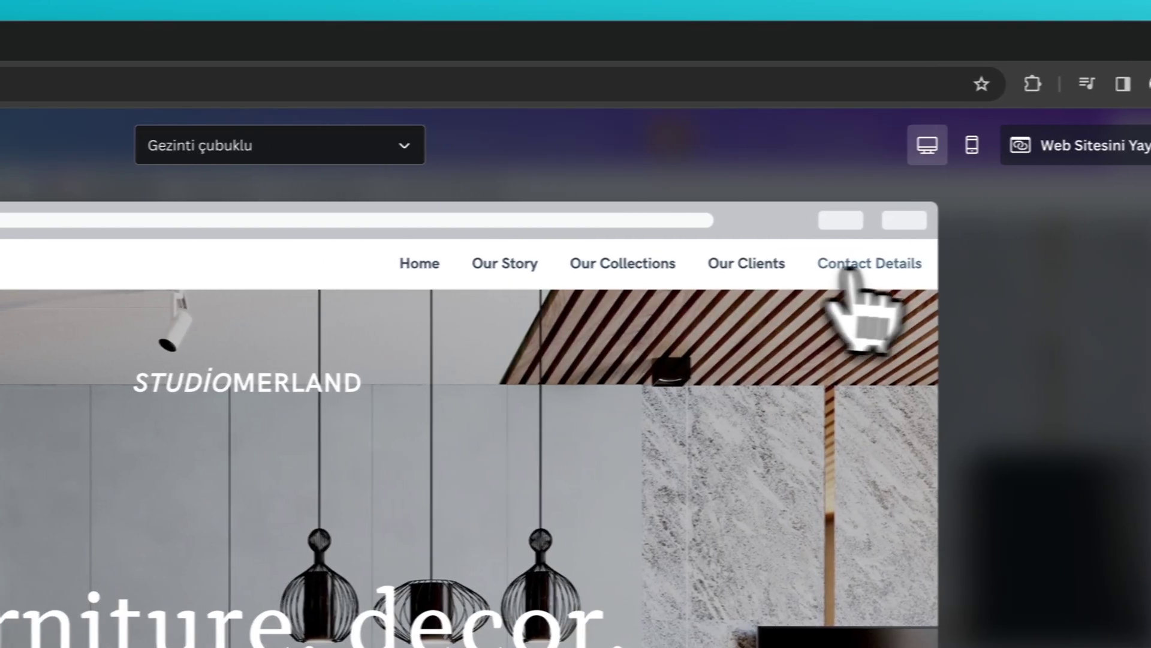
pyautogui.click(404, 145)
pyautogui.click(205, 202)
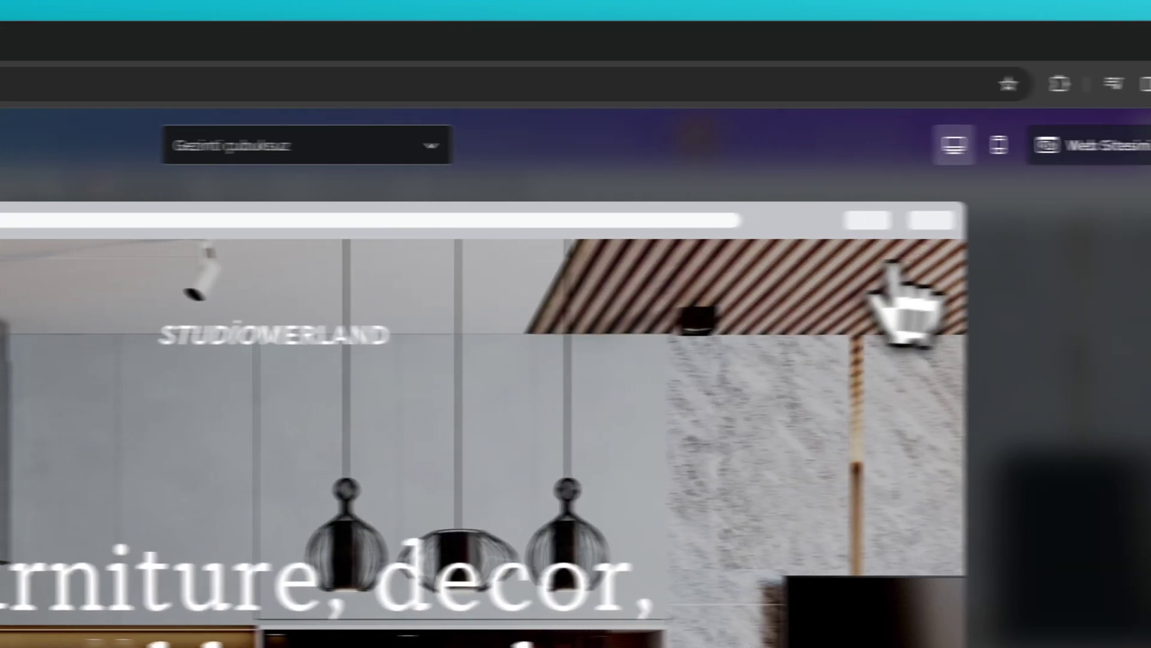
pyautogui.scroll(-10, 444, 476)
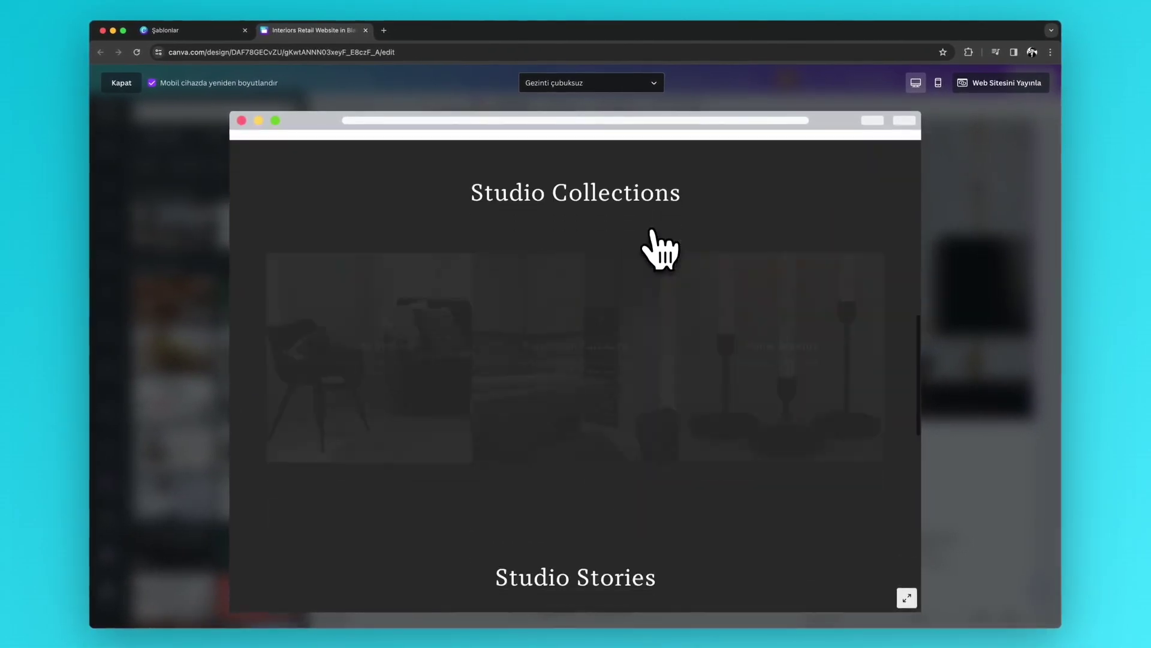
pyautogui.scroll(-10, 652, 231)
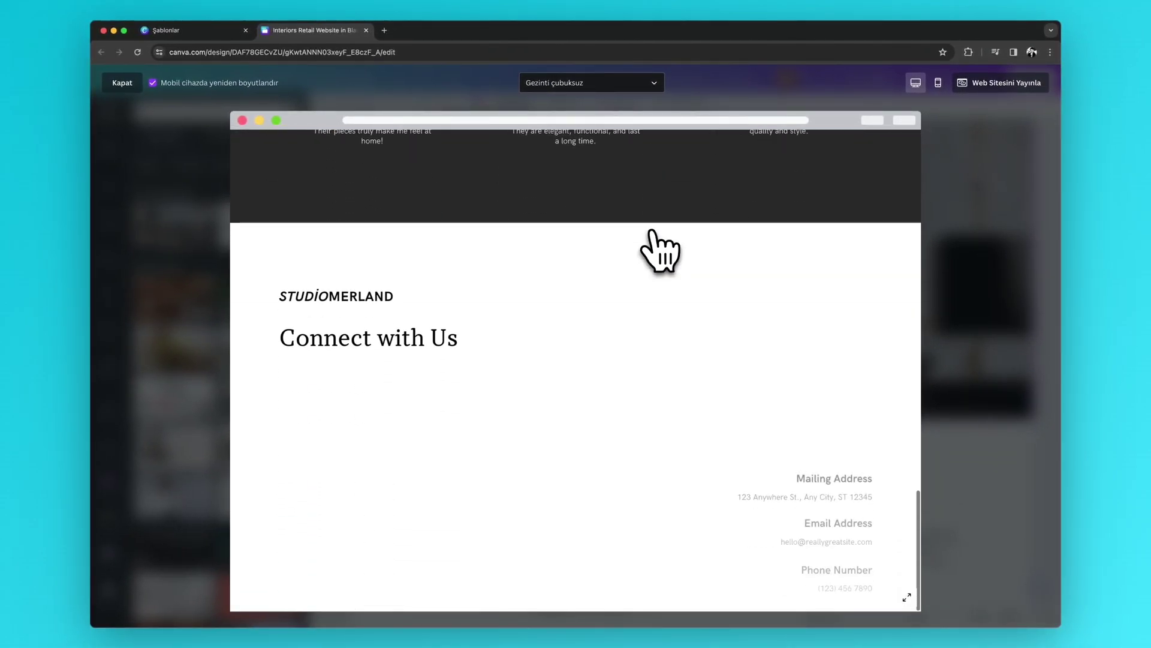
pyautogui.scroll(5, 653, 231)
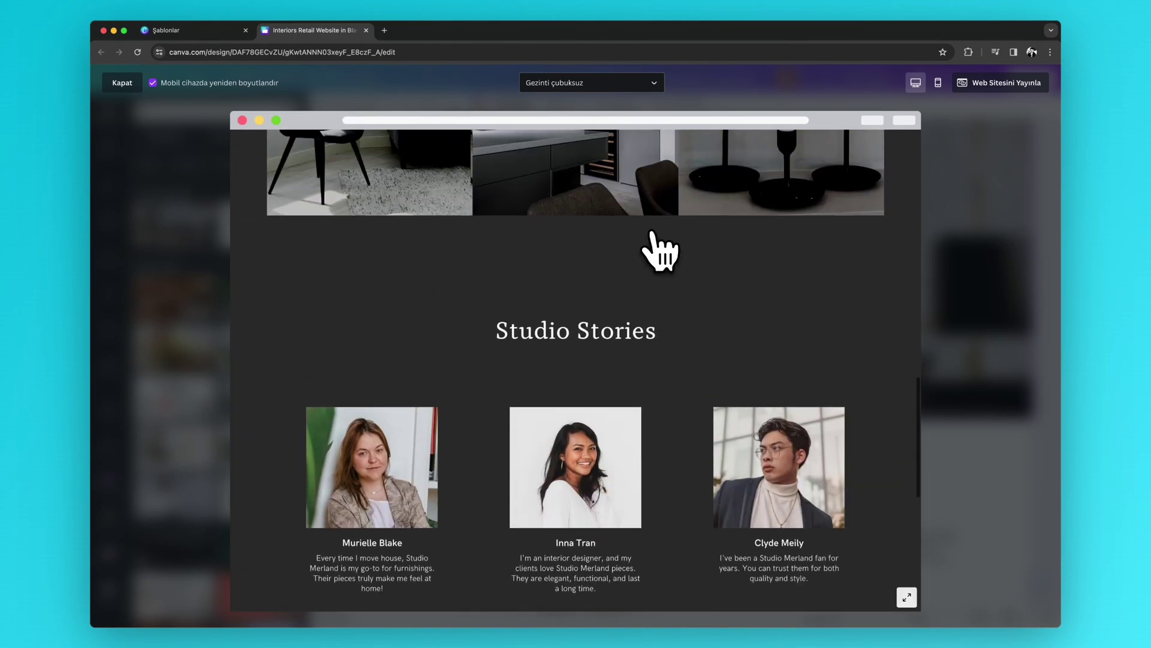
pyautogui.scroll(10, 660, 251)
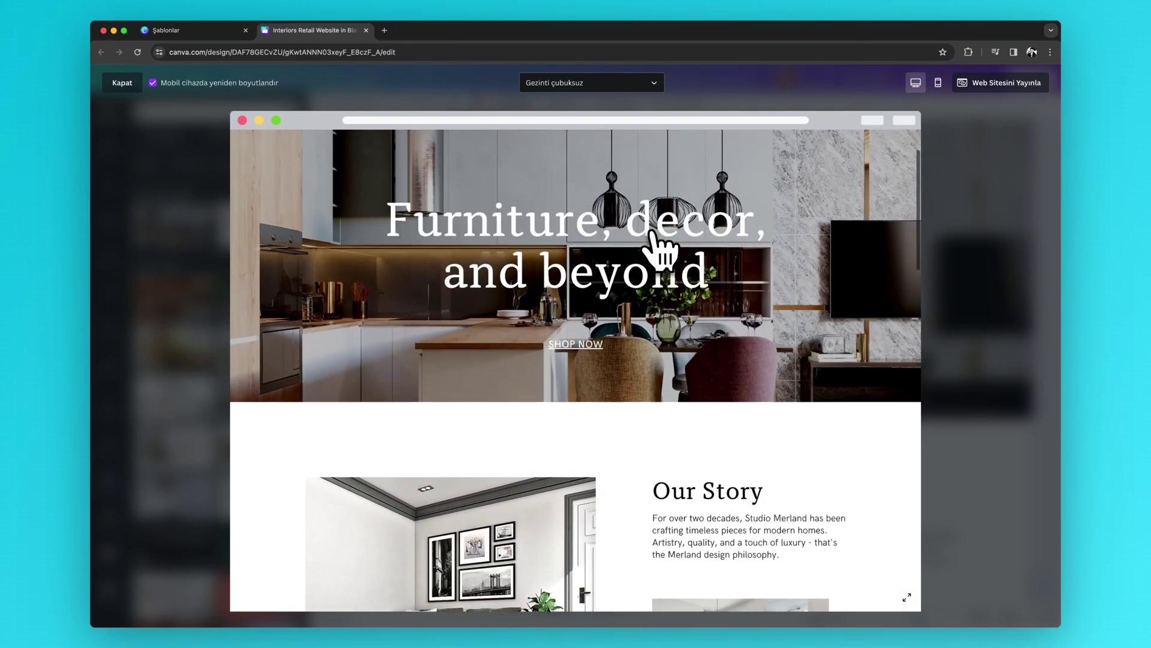
pyautogui.scroll(2, 660, 251)
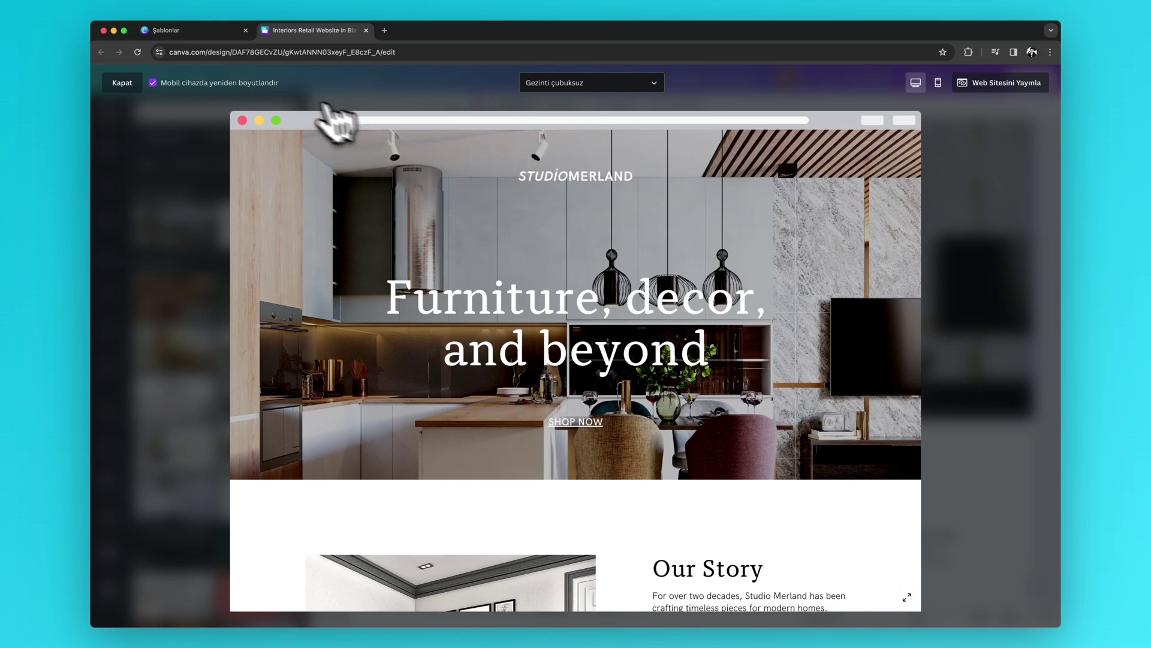
pyautogui.click(122, 83)
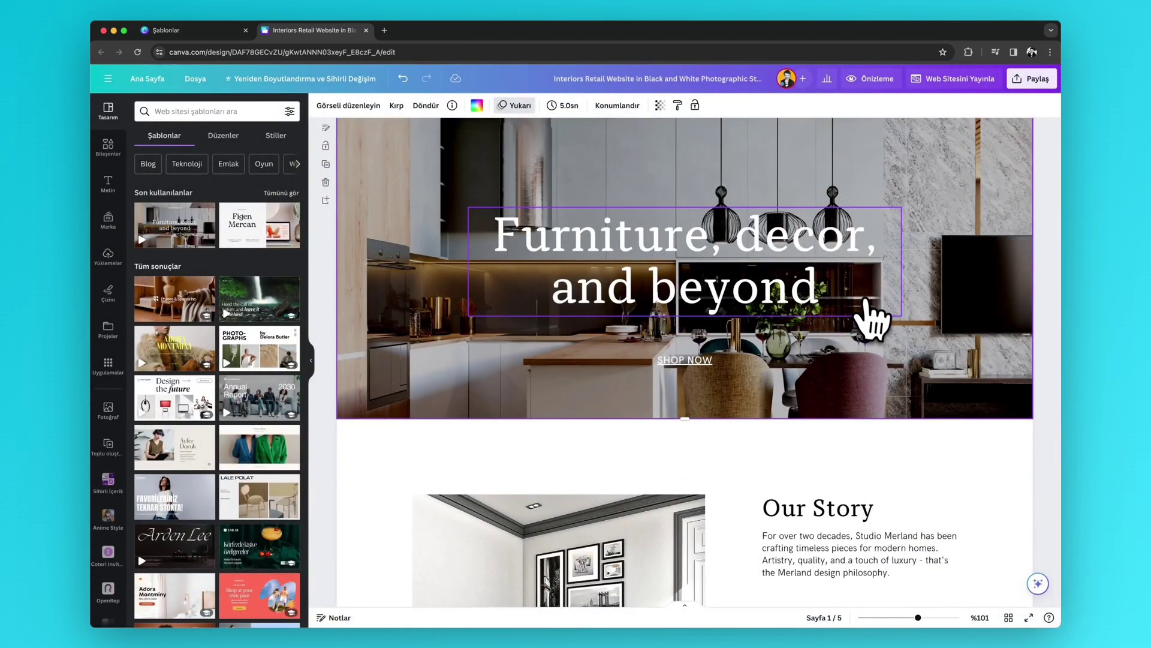
pyautogui.scroll(1, 873, 318)
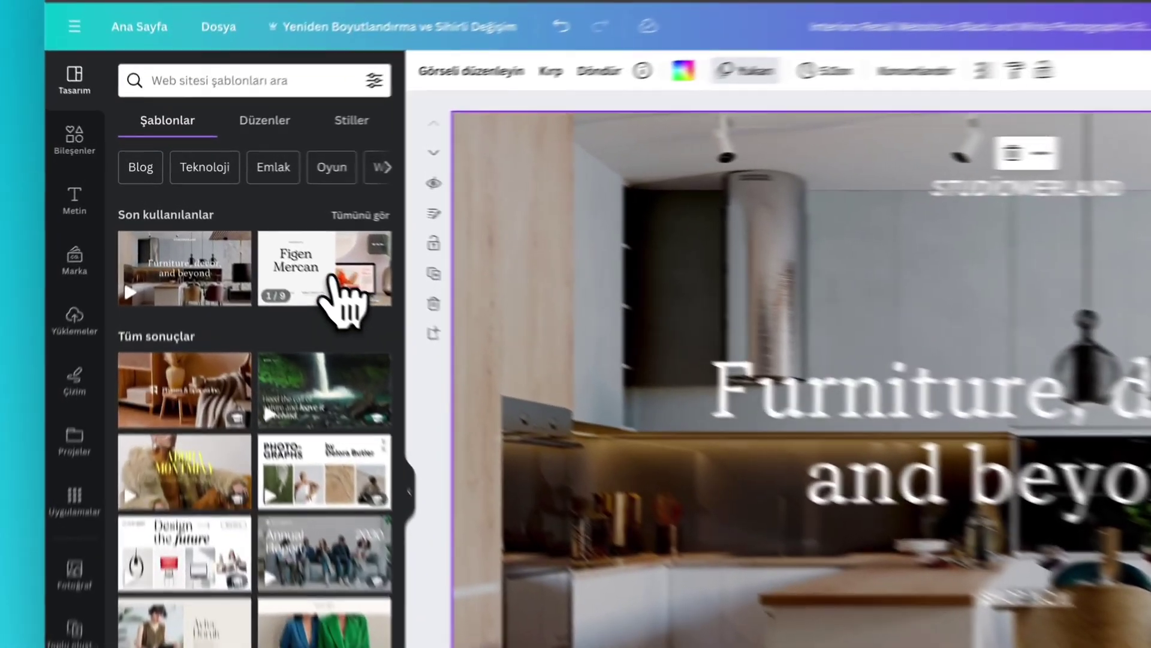
pyautogui.click(270, 240)
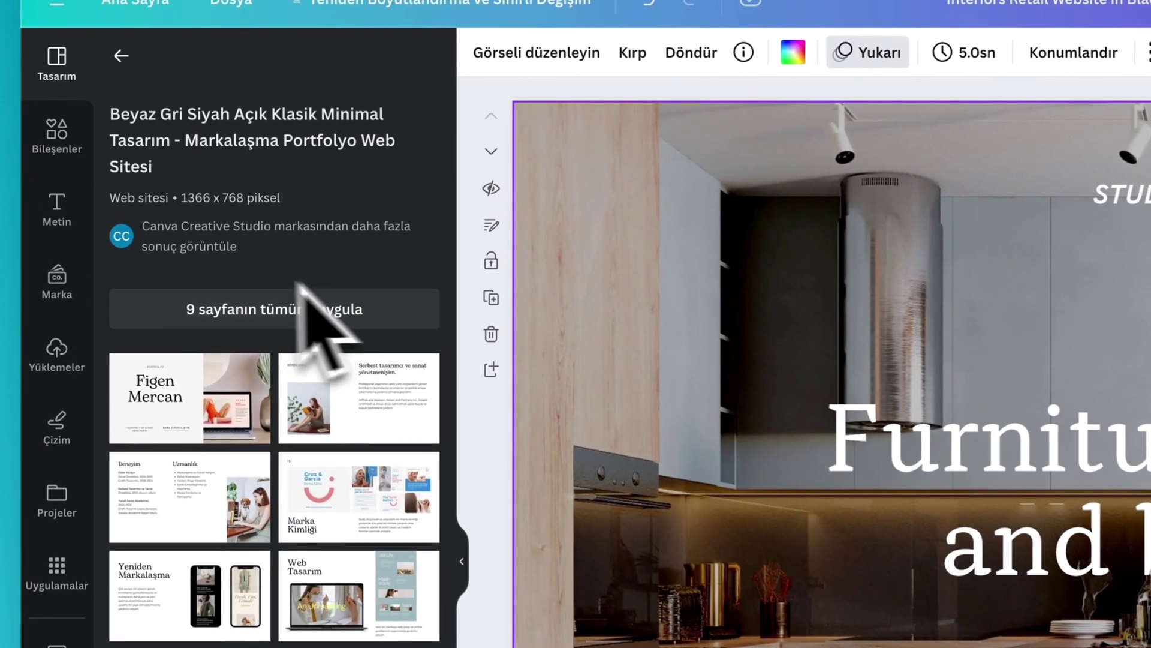
pyautogui.click(224, 386)
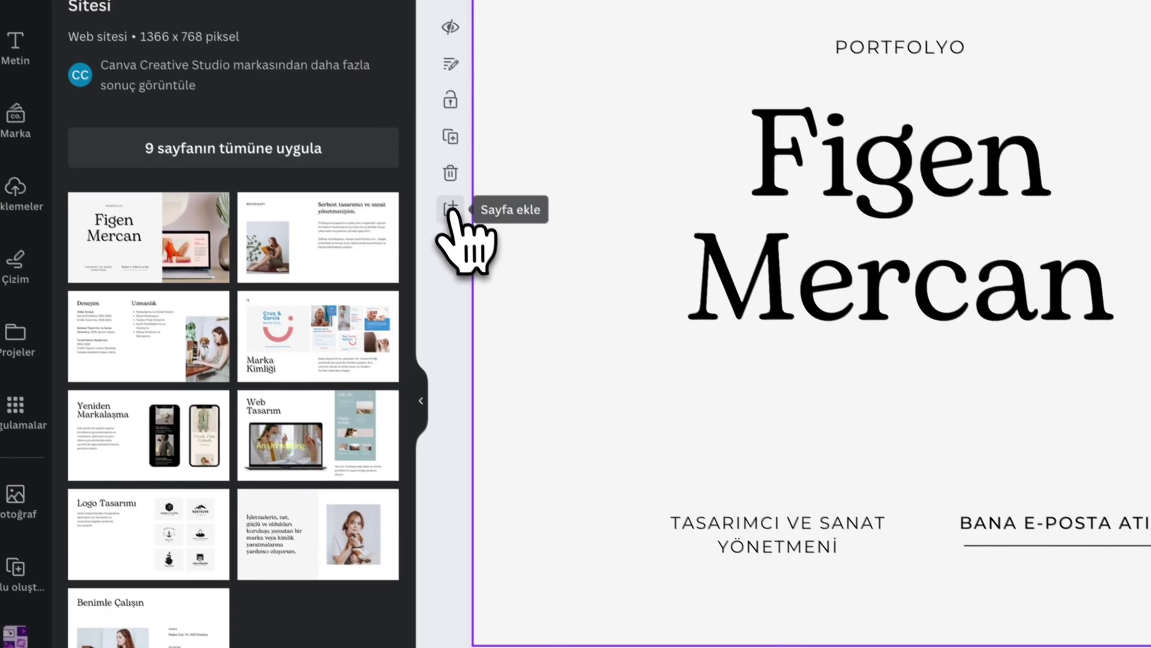
pyautogui.click(457, 221)
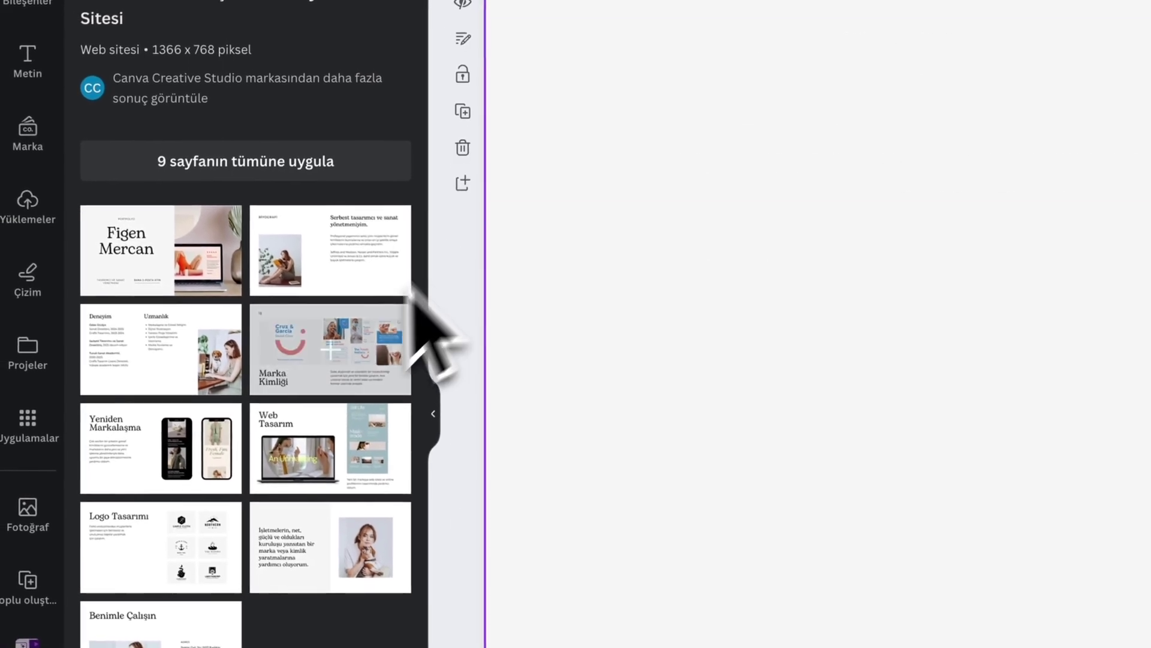
pyautogui.click(329, 436)
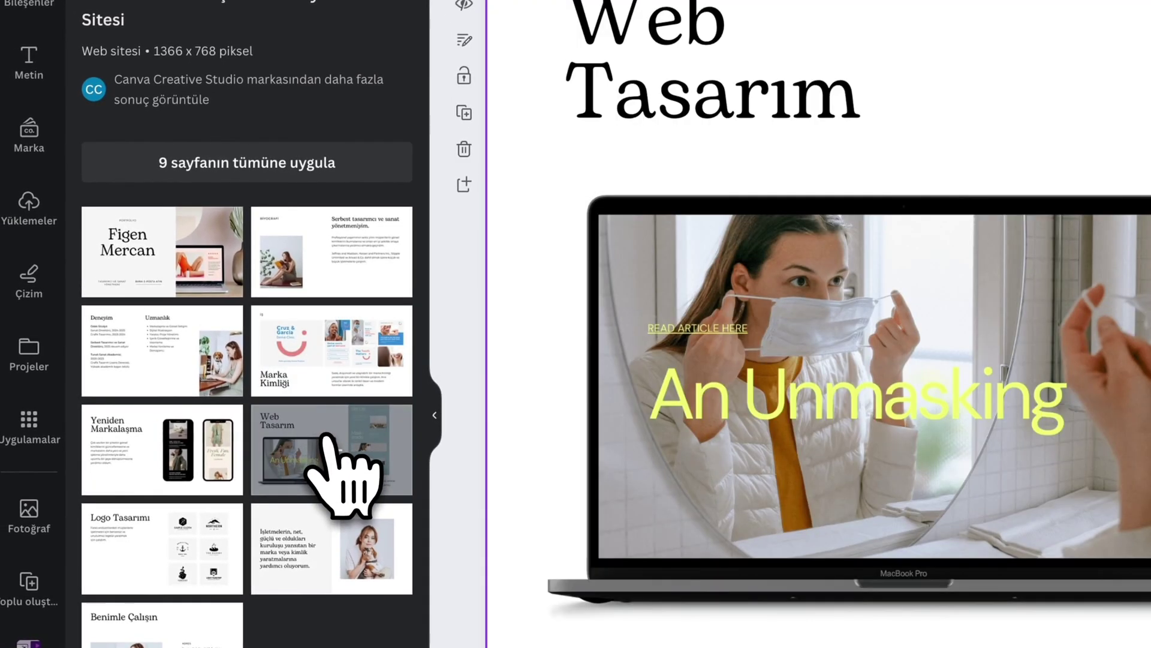
pyautogui.scroll(5, 839, 390)
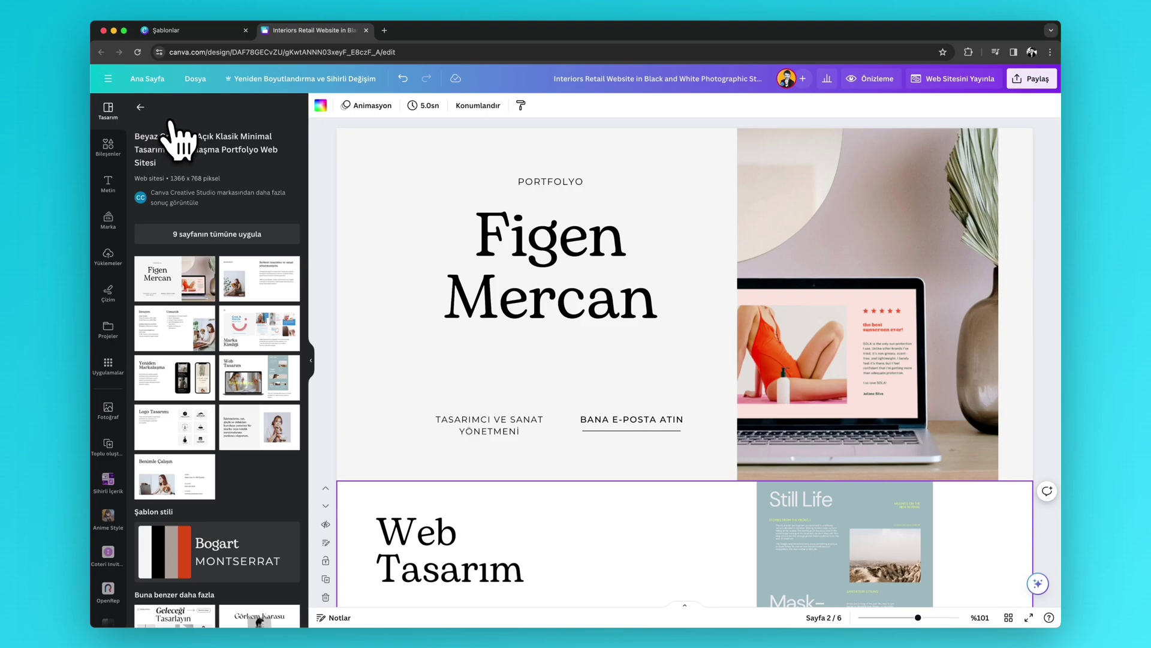
pyautogui.press('super+z')
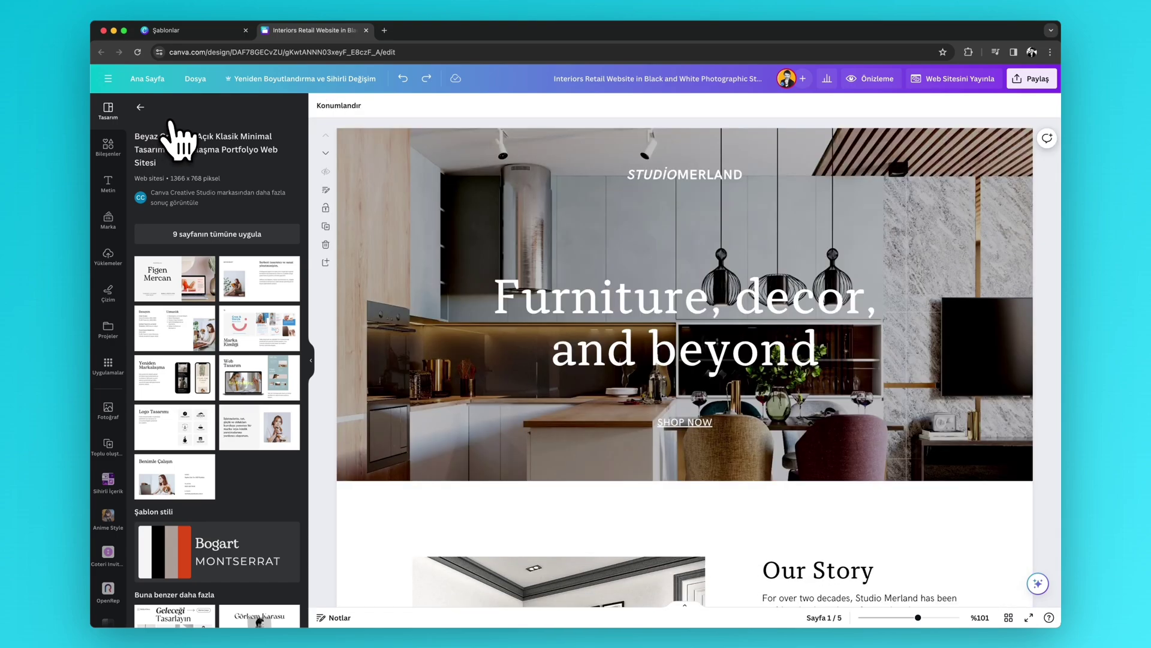
pyautogui.scroll(-5, 958, 589)
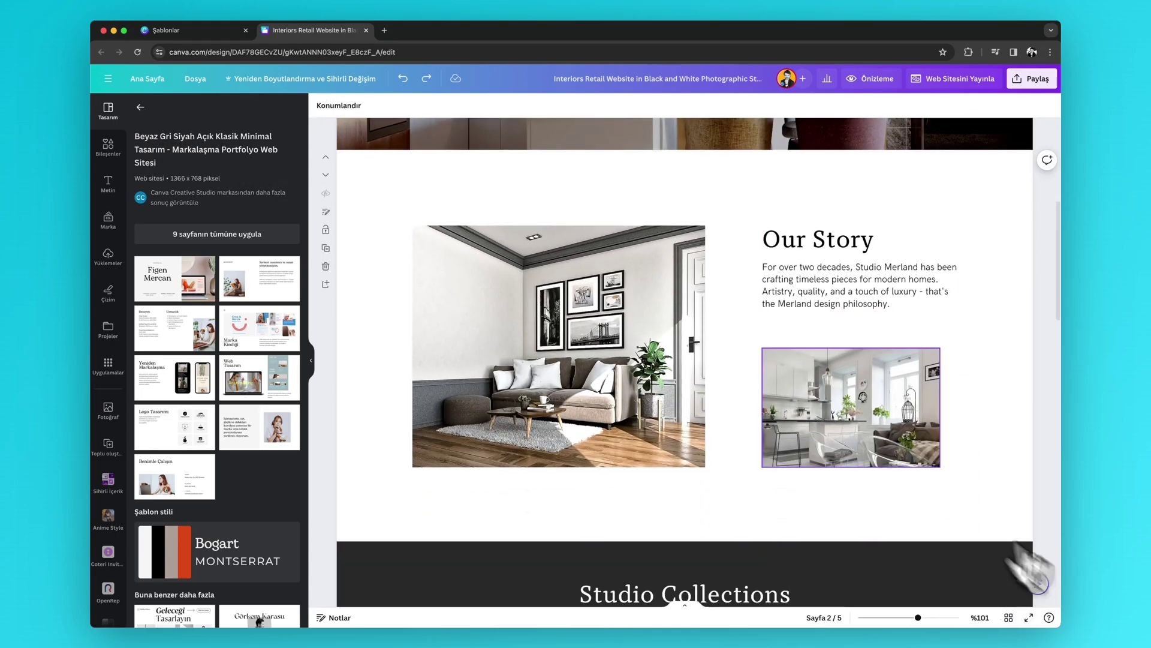
pyautogui.scroll(5, 561, 294)
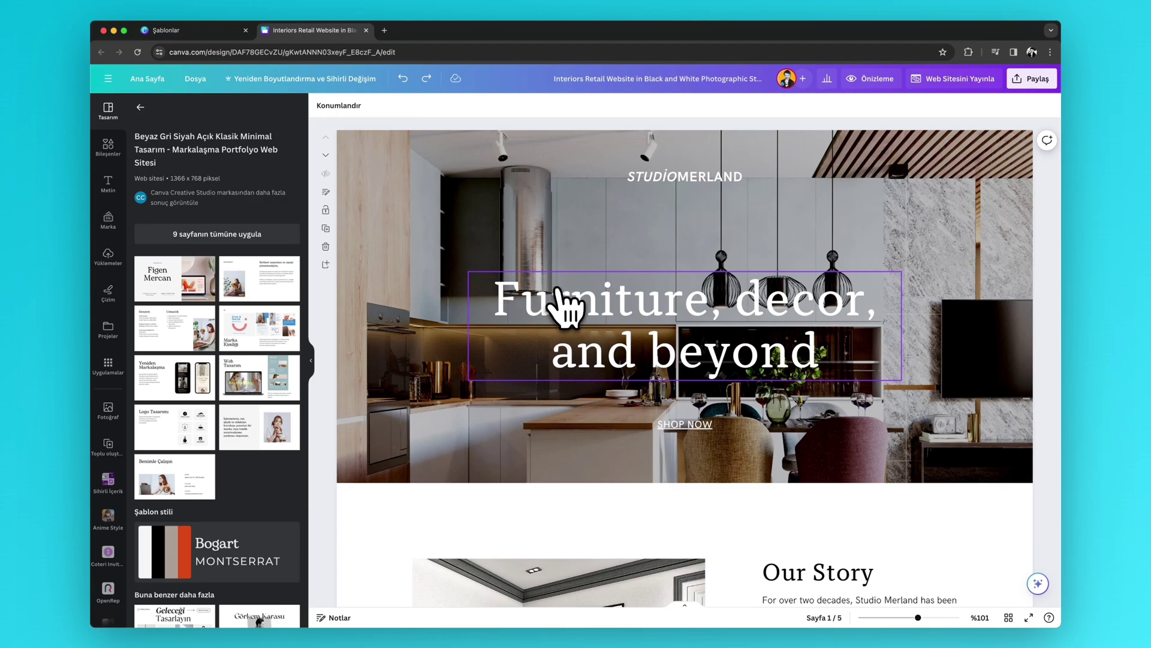
pyautogui.scroll(-1, 564, 306)
pyautogui.scroll(1, 495, 384)
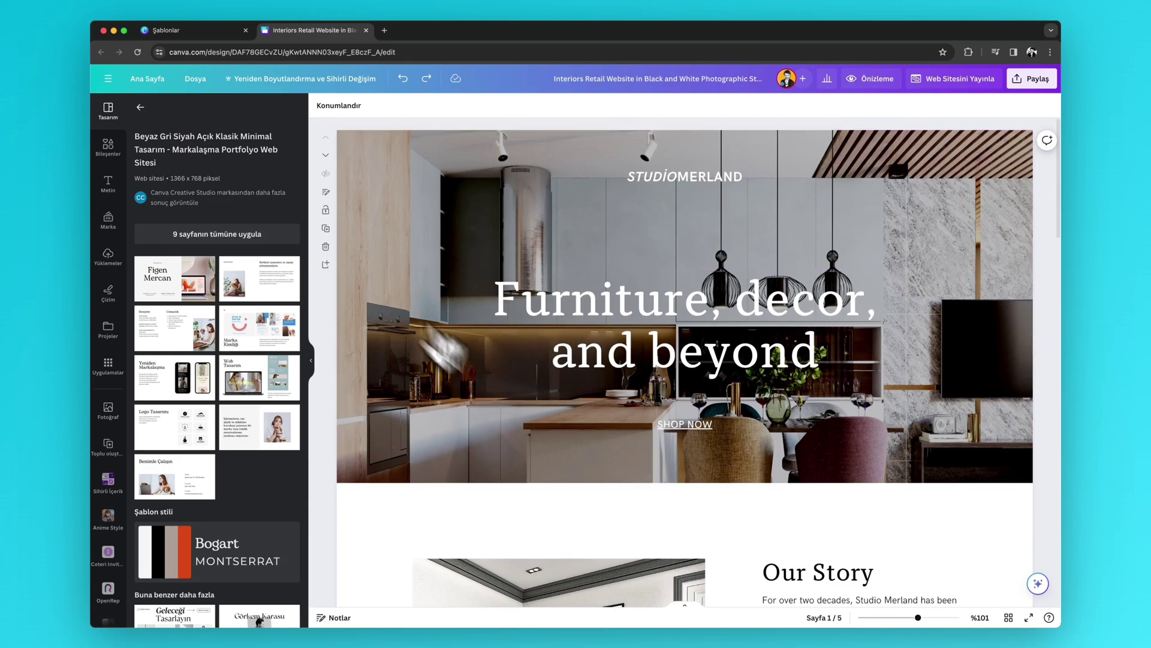
pyautogui.click(140, 107)
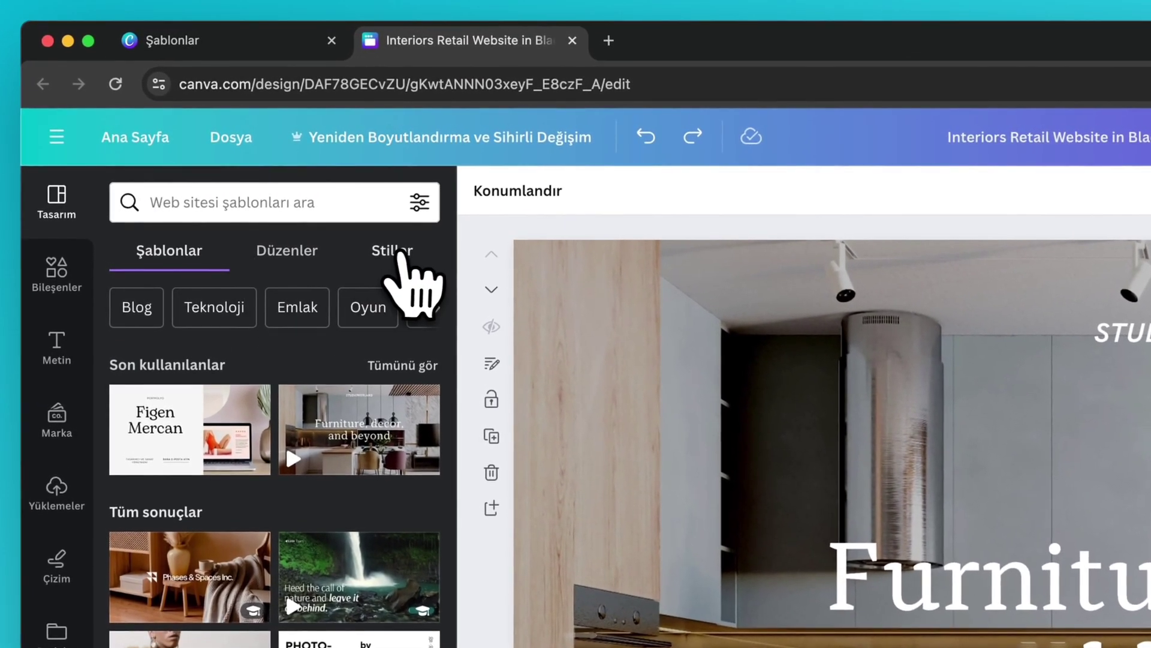
pyautogui.click(397, 252)
pyautogui.click(296, 264)
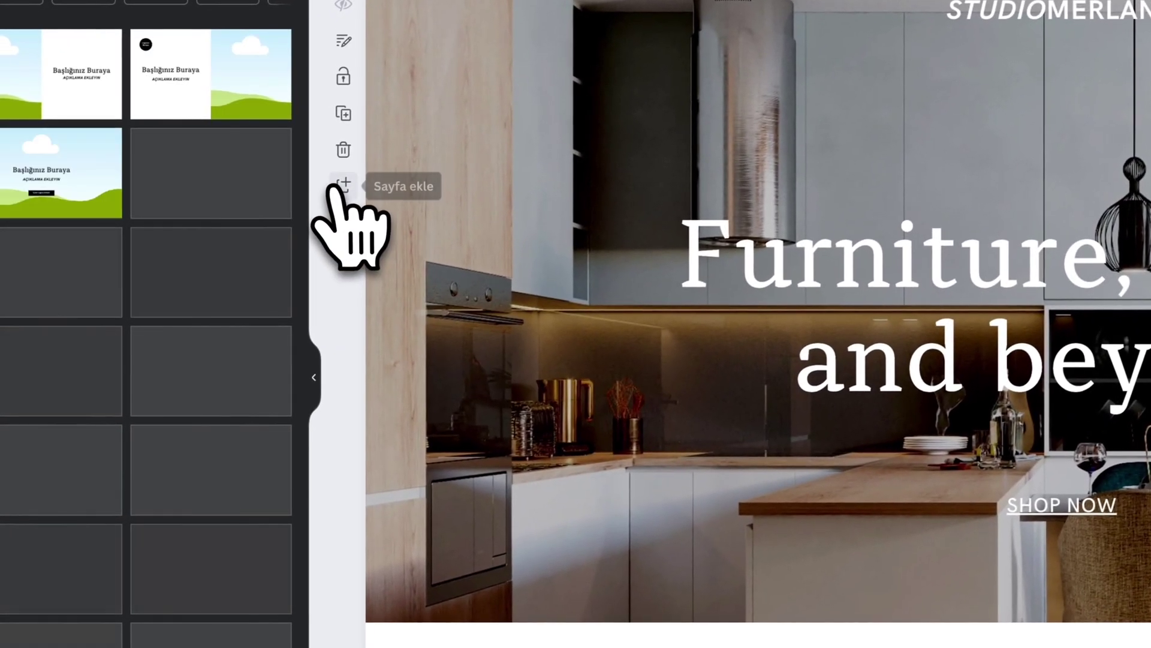
pyautogui.click(340, 187)
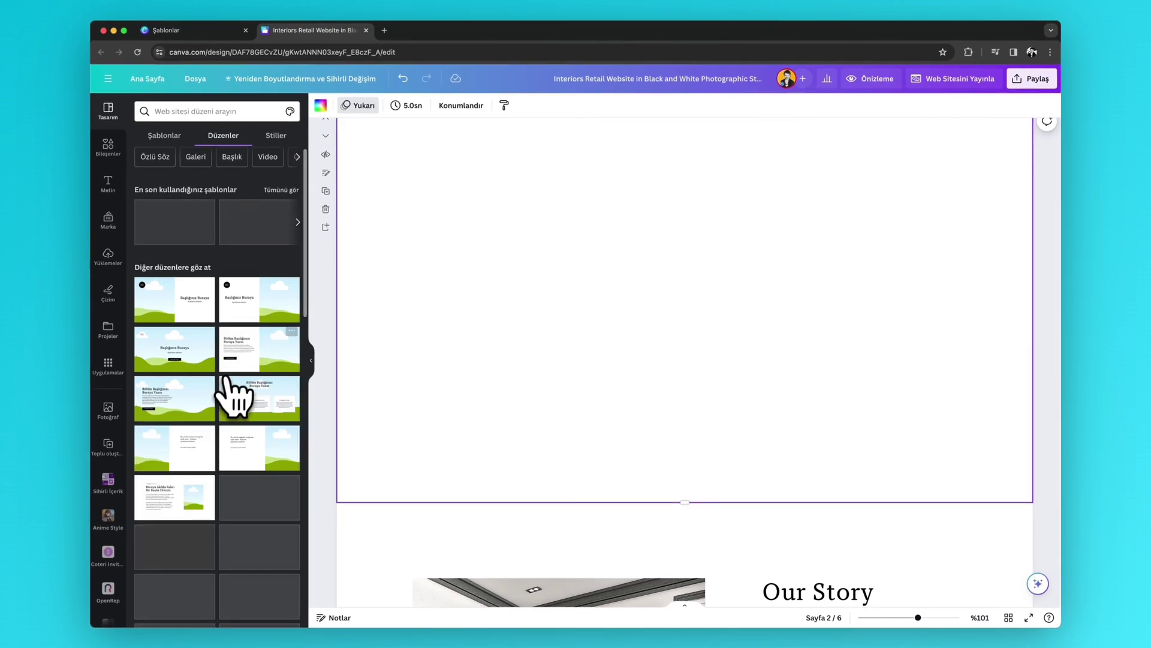
pyautogui.moveTo(258, 360); pyautogui.dragTo(712, 342)
pyautogui.scroll(2, 600, 363)
pyautogui.scroll(5, 603, 363)
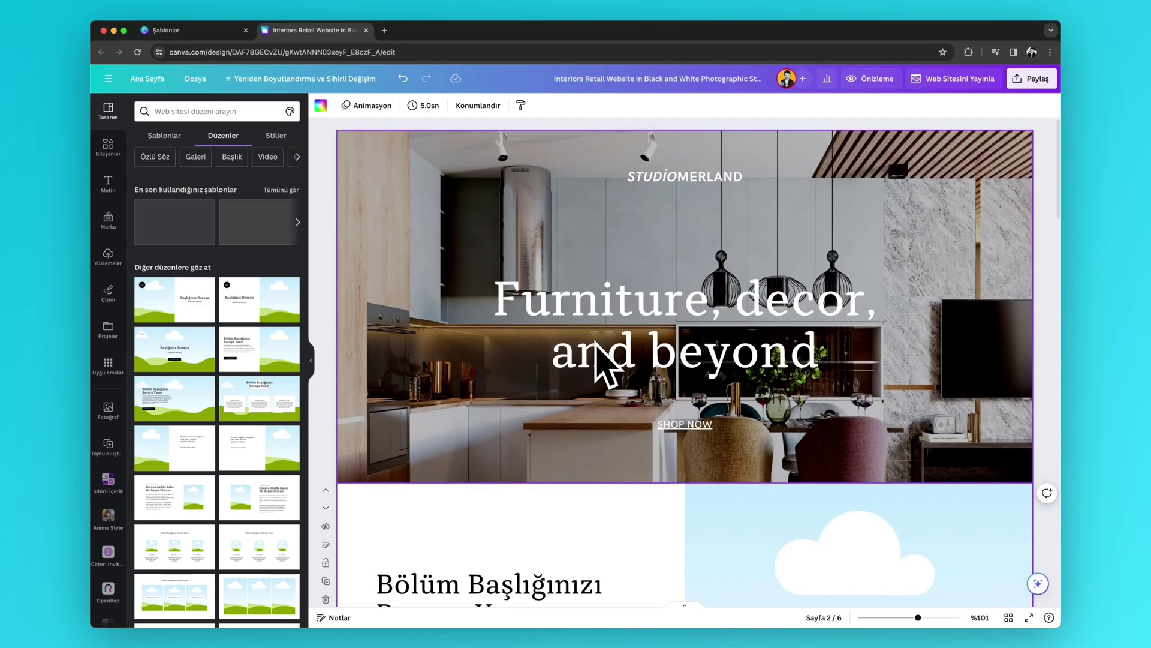
pyautogui.scroll(-1, 603, 360)
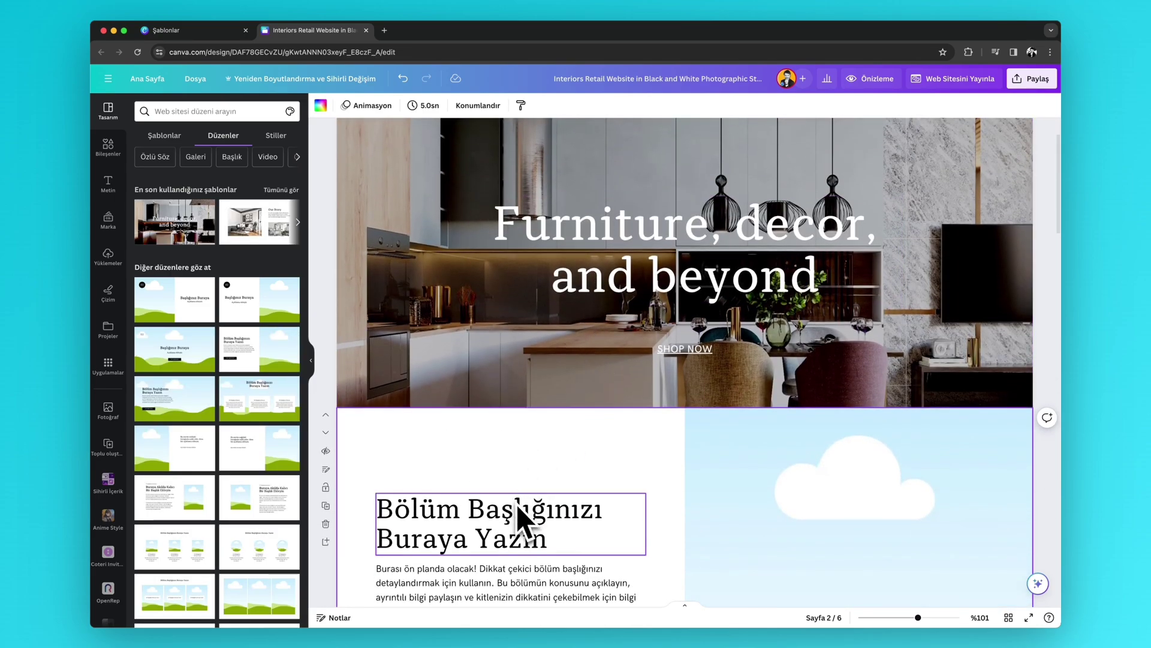
pyautogui.click(524, 522)
pyautogui.click(623, 270)
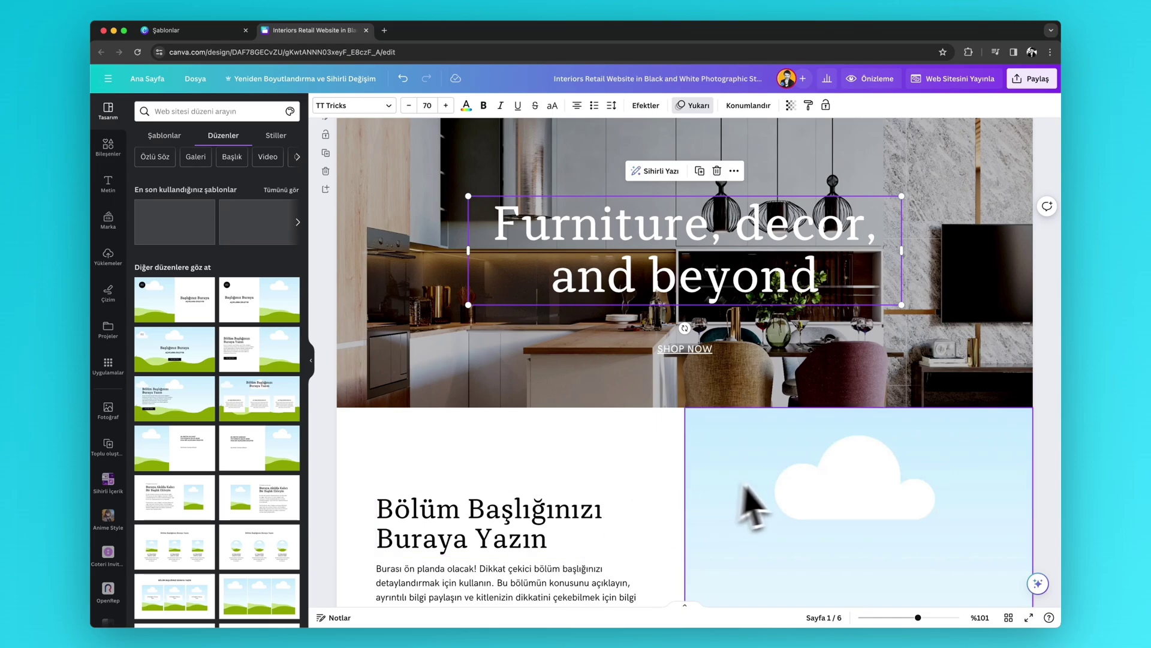
# - Apply the black, red and white palette style to all pages, then undo it
pyautogui.scroll(-3, 749, 497)
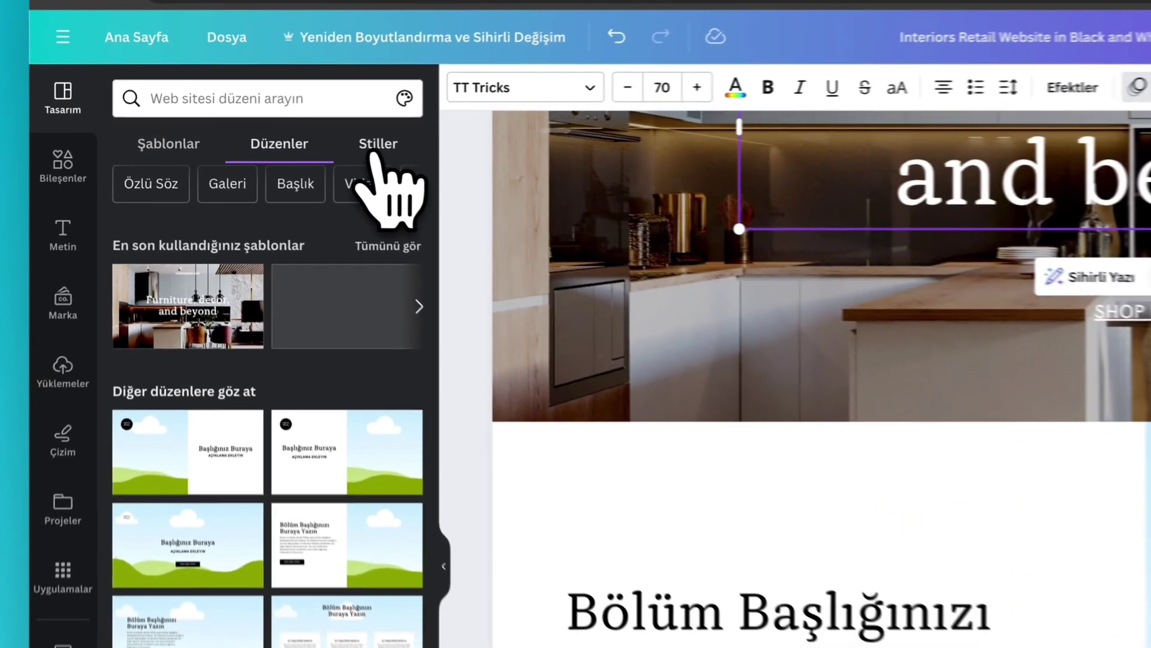
pyautogui.click(276, 136)
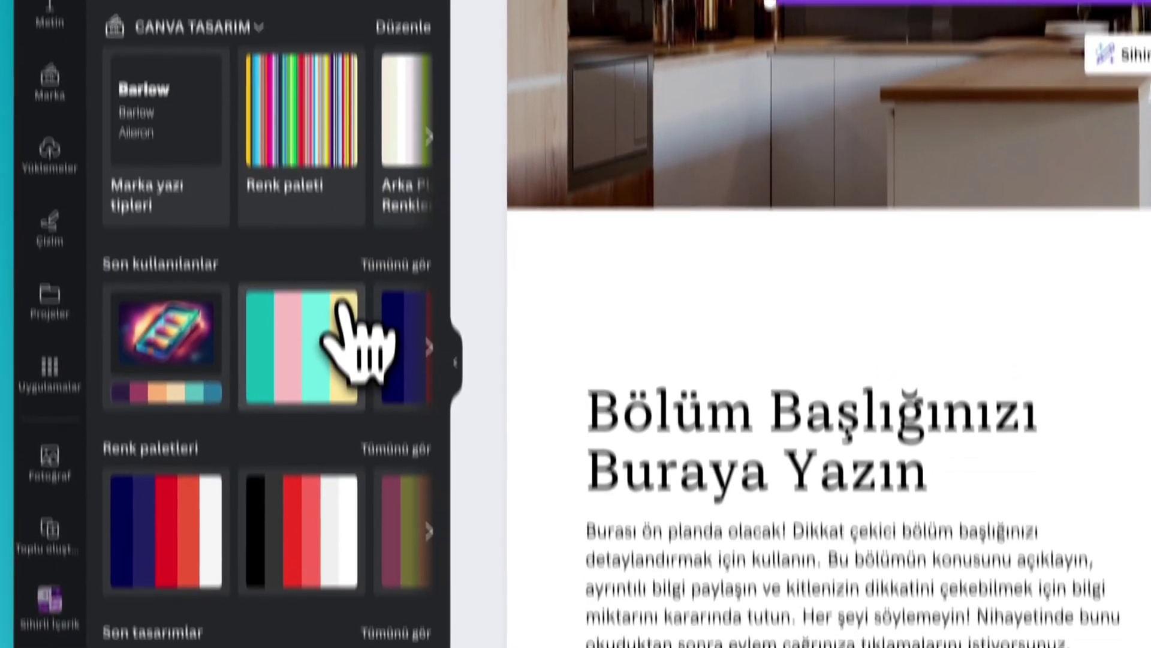
pyautogui.scroll(-2, 360, 570)
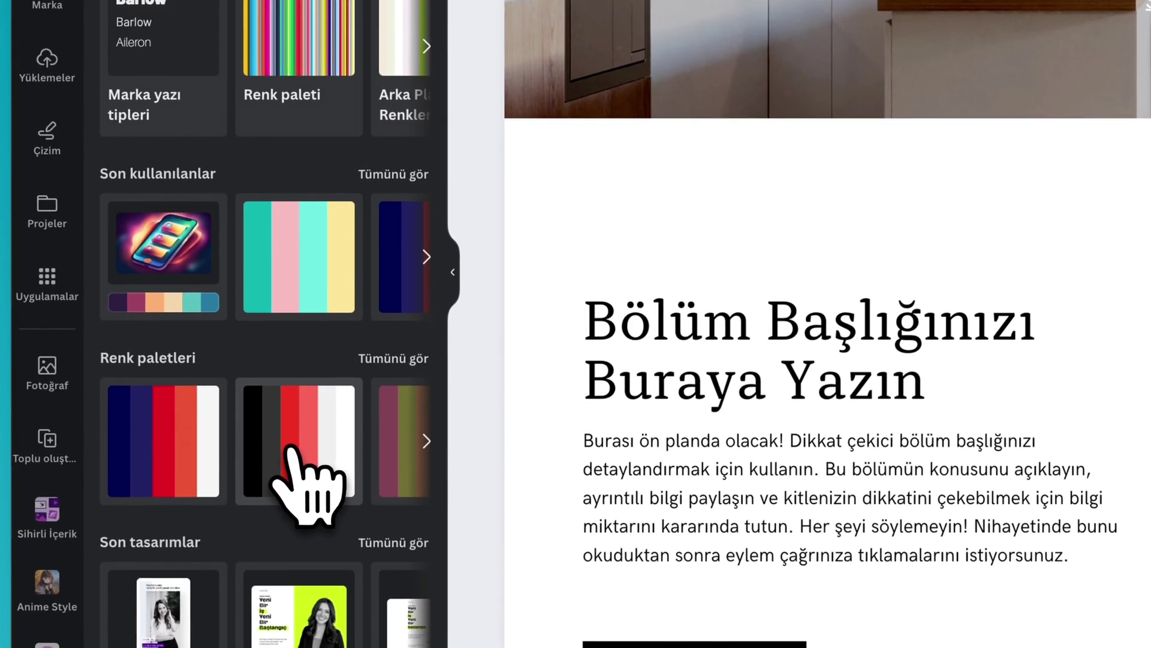
pyautogui.click(292, 449)
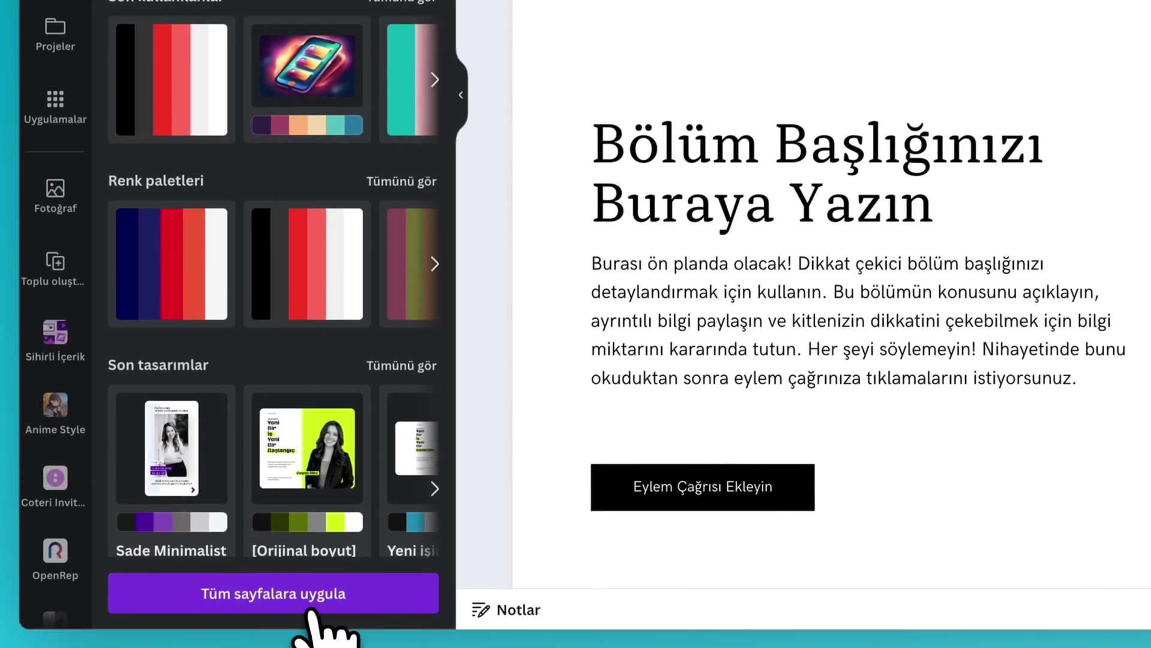
pyautogui.click(311, 607)
pyautogui.scroll(-15, 803, 348)
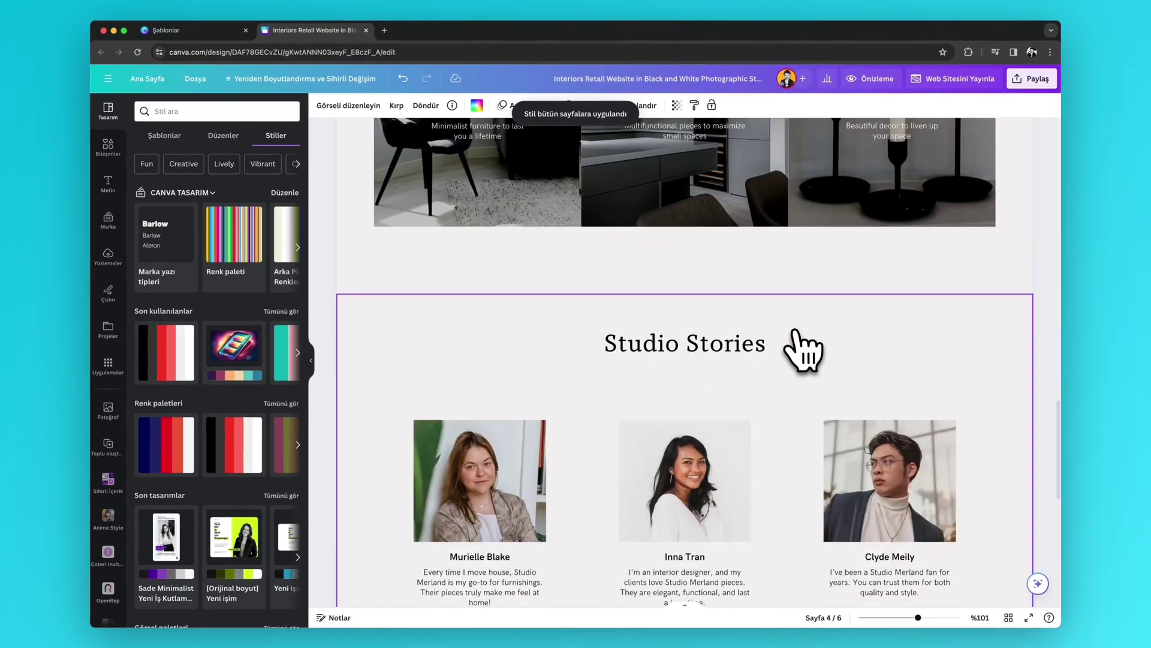
pyautogui.scroll(-8, 803, 348)
pyautogui.click(404, 78)
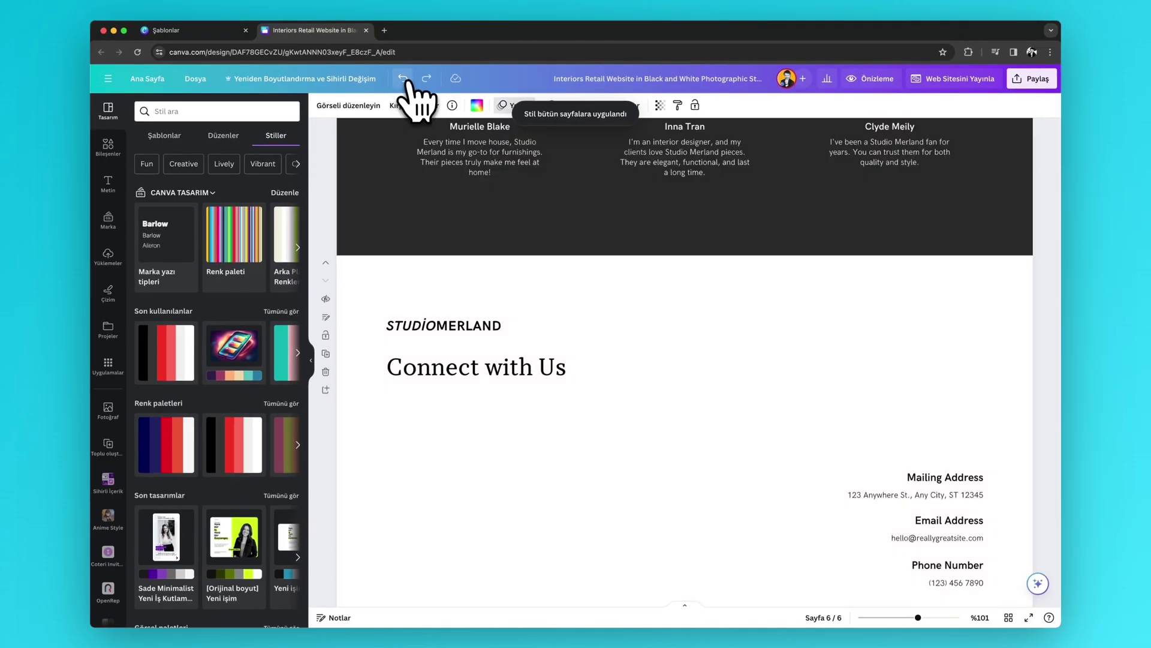
pyautogui.scroll(20, 604, 283)
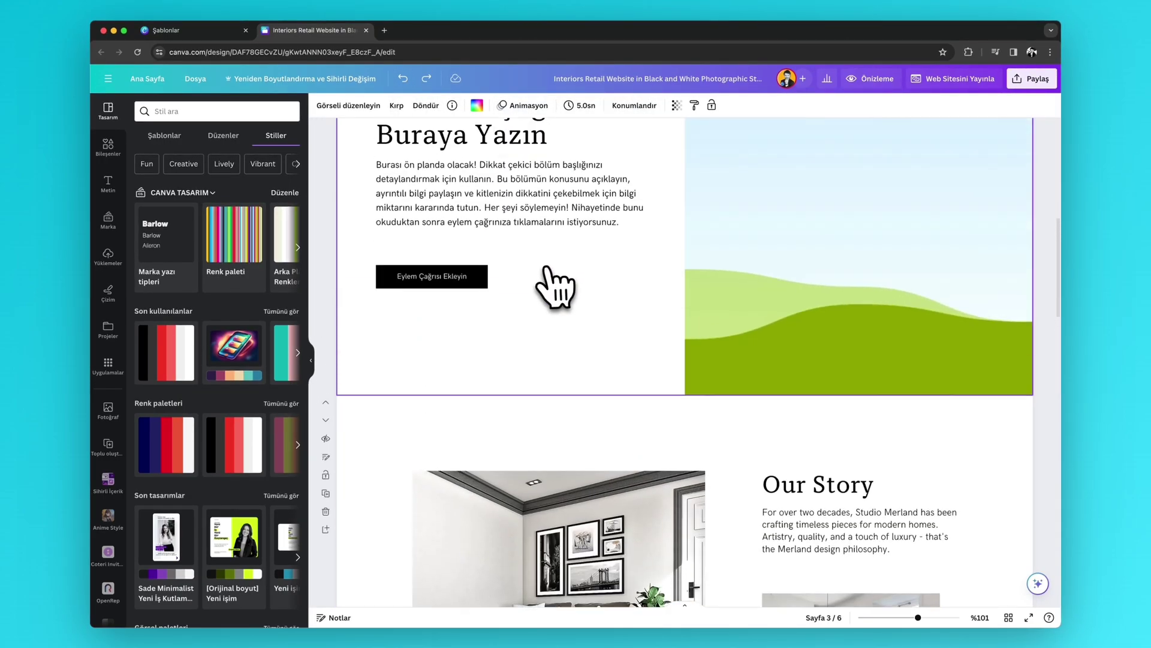
pyautogui.scroll(10, 555, 287)
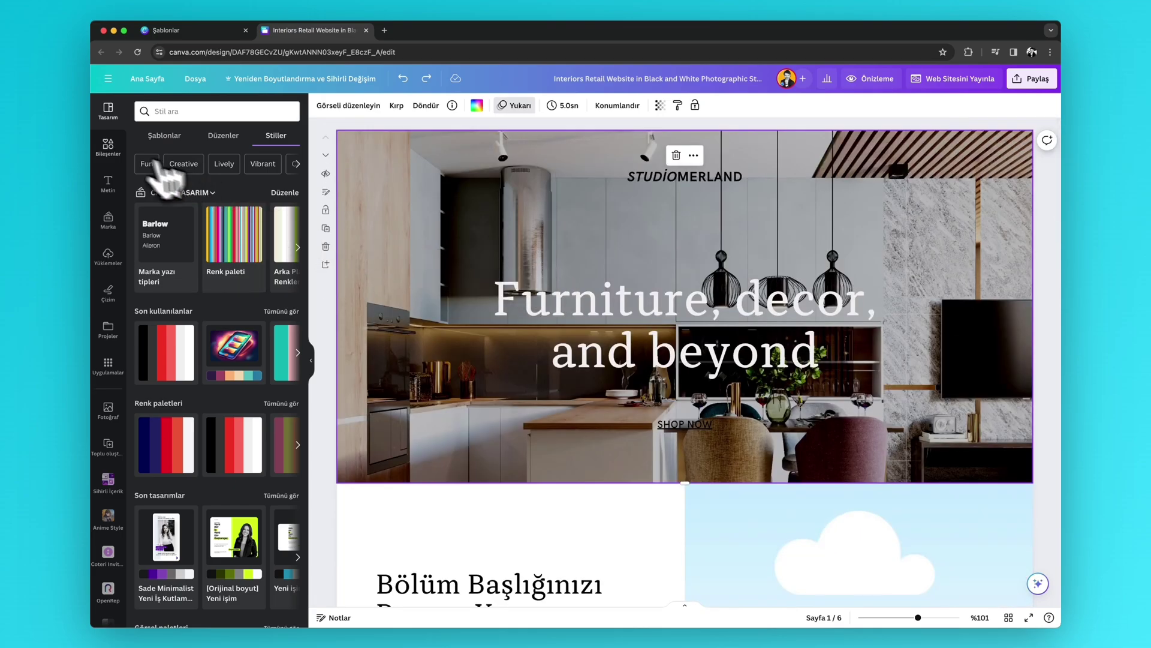
# - Search Elements for 'mobi' and stretch the grey sofa photo across the whole hero
pyautogui.click(108, 145)
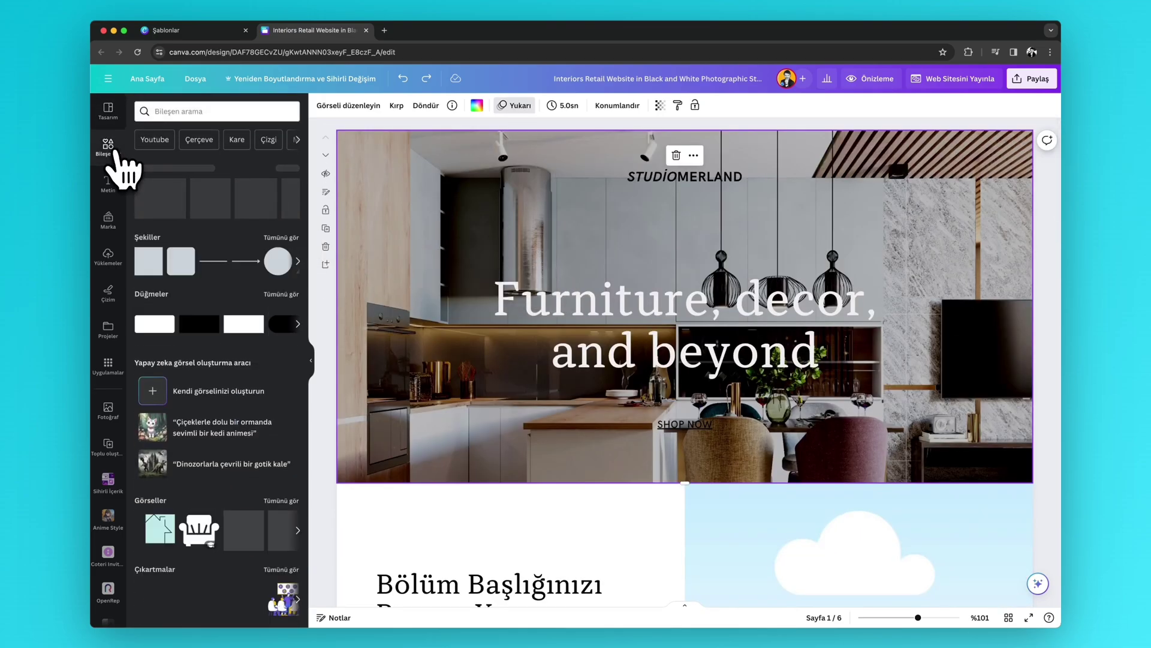
pyautogui.click(197, 113)
pyautogui.write('mobilya')
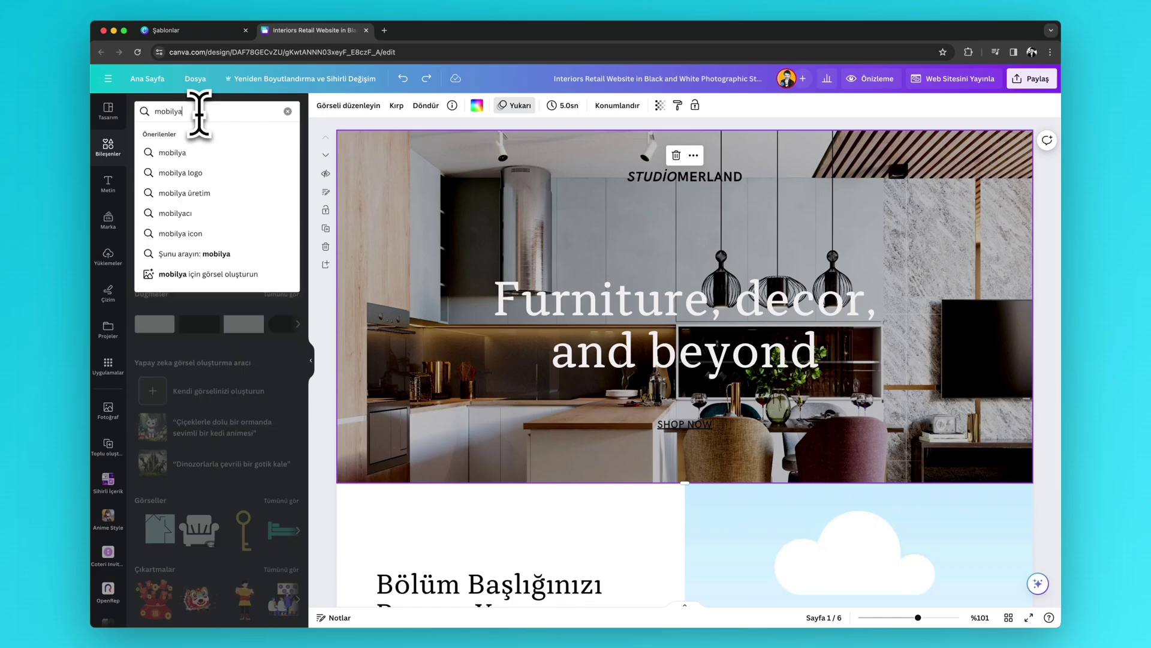
pyautogui.press('Return')
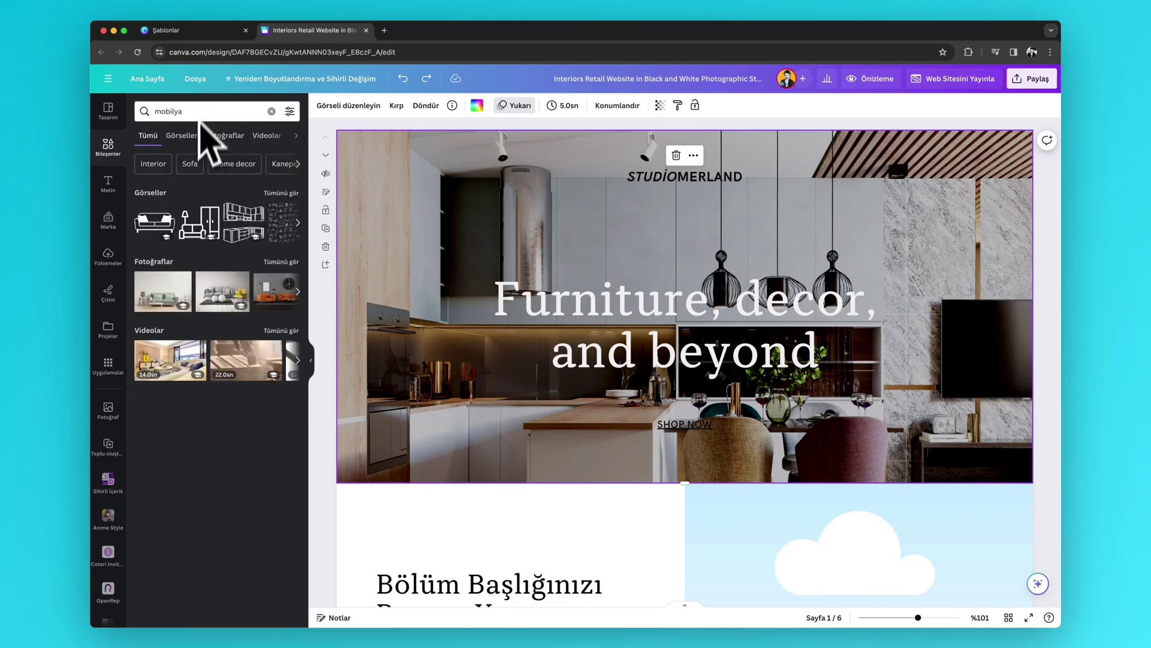
pyautogui.moveTo(166, 288); pyautogui.dragTo(432, 209)
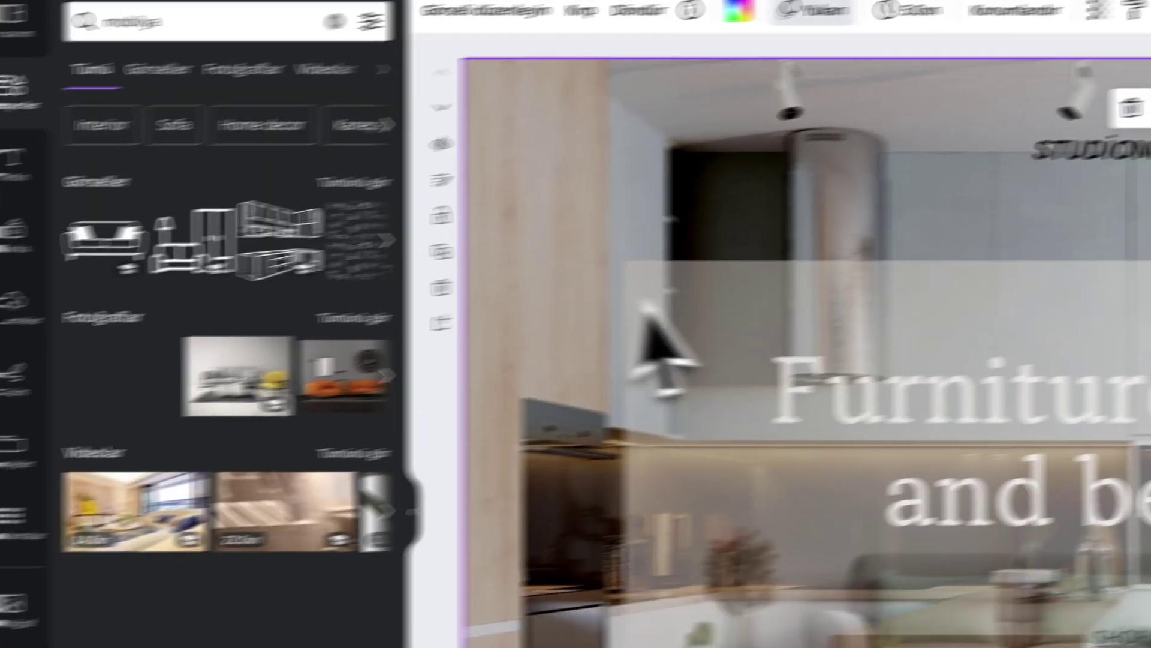
pyautogui.moveTo(397, 267); pyautogui.dragTo(452, 237)
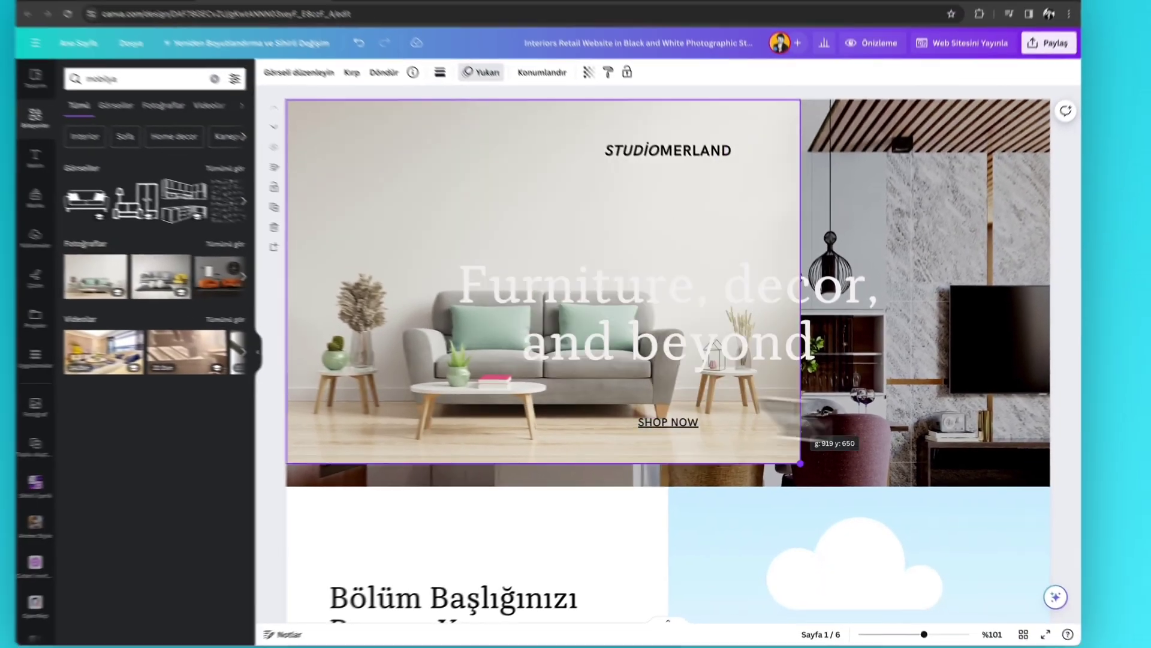
pyautogui.moveTo(653, 407); pyautogui.dragTo(1150, 647)
pyautogui.moveTo(1061, 548); pyautogui.dragTo(1043, 523)
pyautogui.moveTo(1020, 408); pyautogui.dragTo(1010, 290)
# - Move the 'Furniture, decor, and beyond' headline higher and colour it dark grey
pyautogui.click(827, 303)
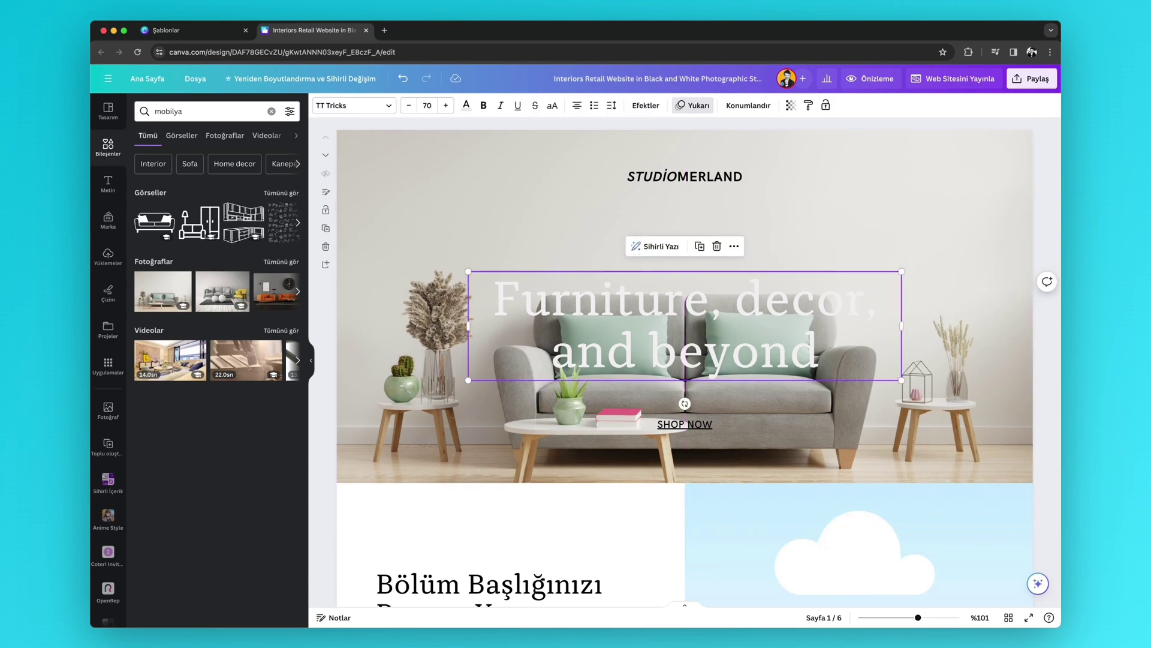
pyautogui.moveTo(828, 303); pyautogui.dragTo(825, 229)
pyautogui.click(467, 106)
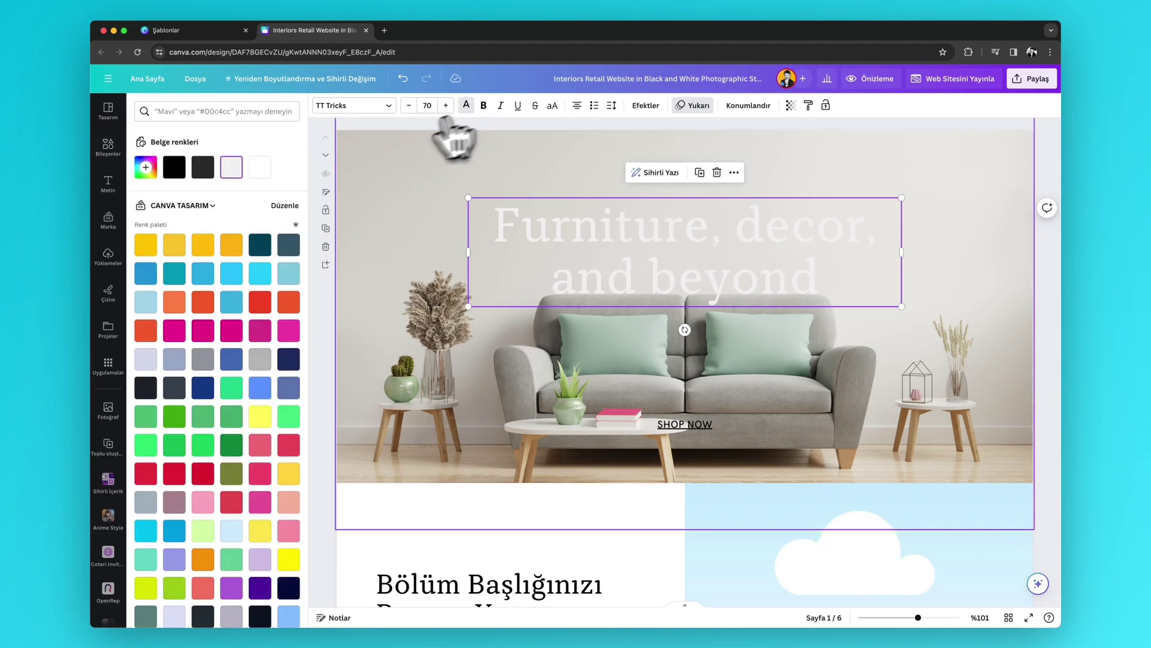
pyautogui.click(203, 168)
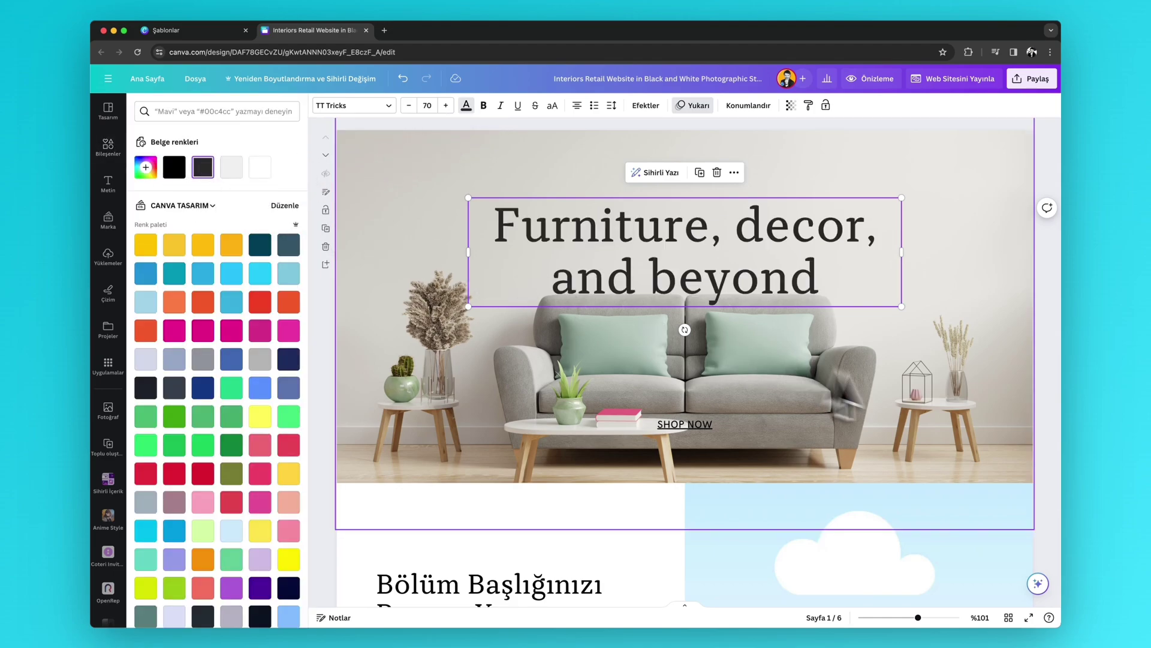
pyautogui.click(838, 420)
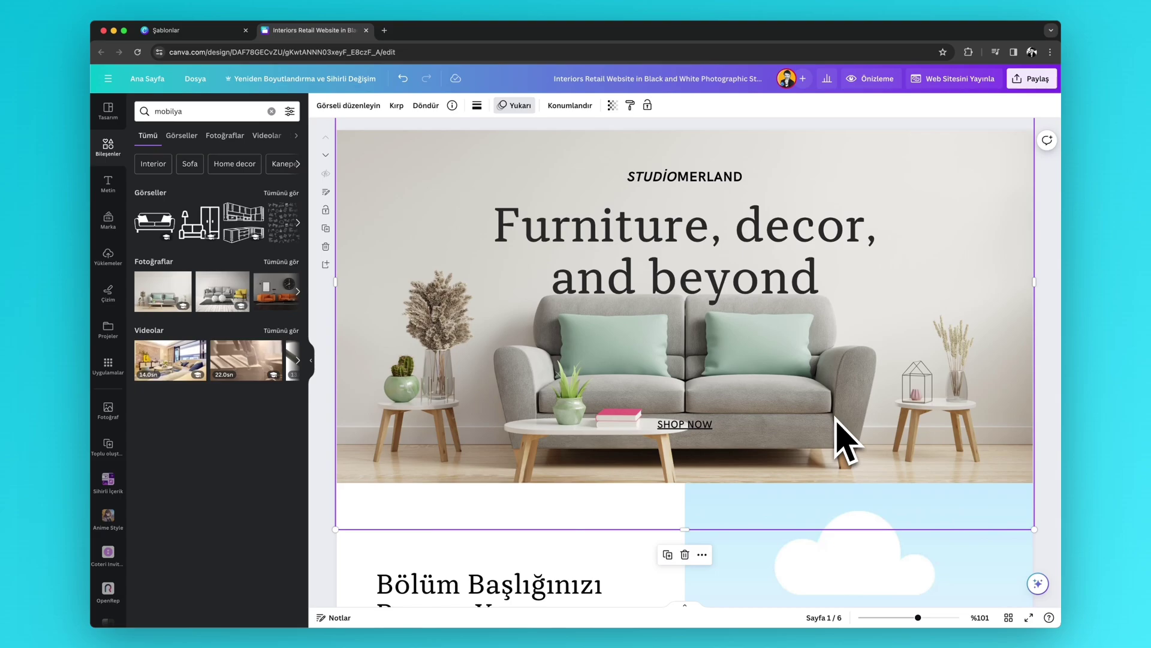
pyautogui.scroll(-5, 840, 426)
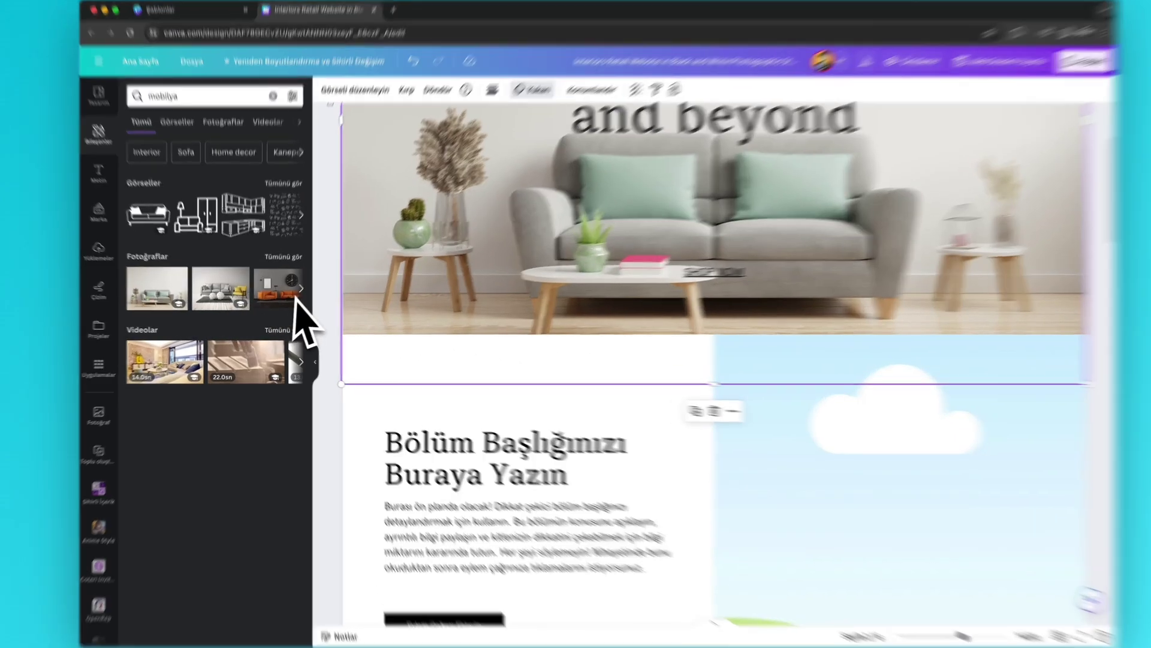
# - Drop the wall clock photo into the section image and retitle the hero 'Kubilay Mobilya'
pyautogui.moveTo(296, 299); pyautogui.dragTo(710, 420)
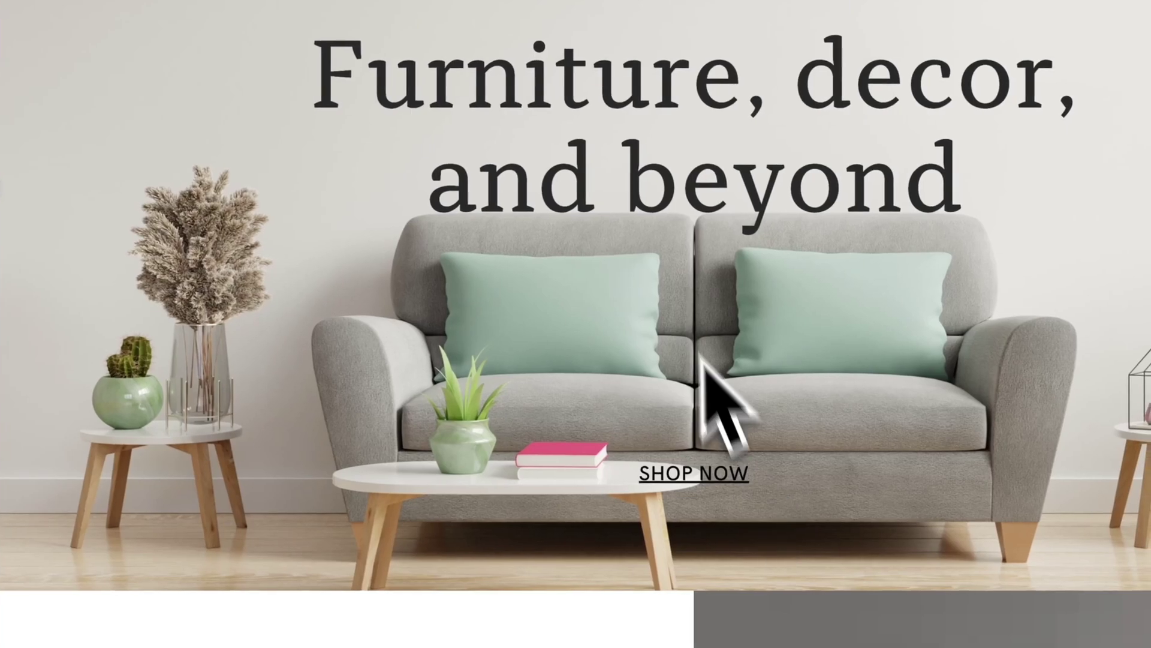
pyautogui.click(681, 205)
pyautogui.tripleClick(675, 190)
pyautogui.hotkey('ctrl', 'a')
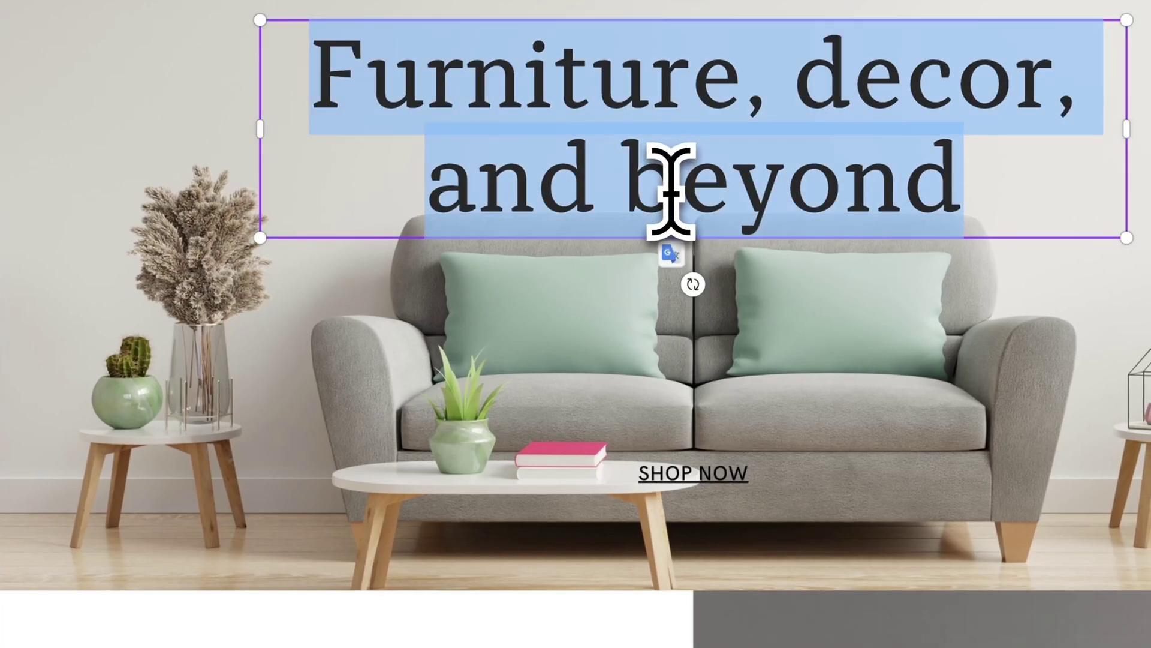
pyautogui.write('Kubilay ')
pyautogui.write('Mobilya')
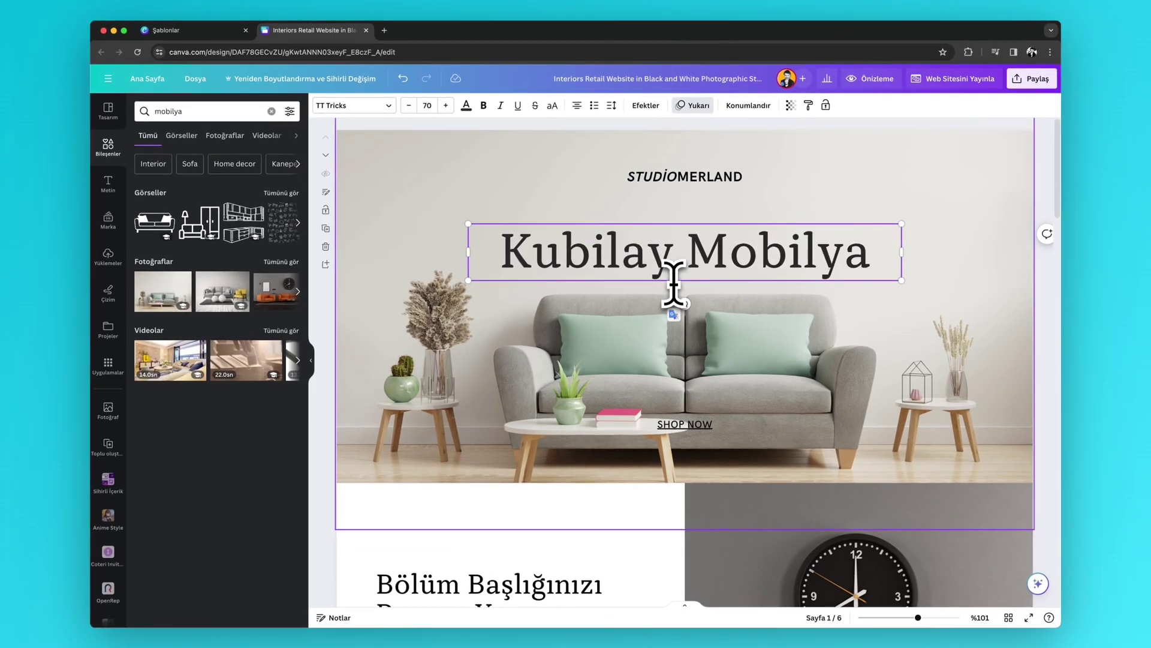
# - Change the STUDIOMERLAND line to 'KAYSERİ MERKEZ' and SHOP NOW to 'Satın al'
pyautogui.click(687, 180)
pyautogui.doubleClick(688, 182)
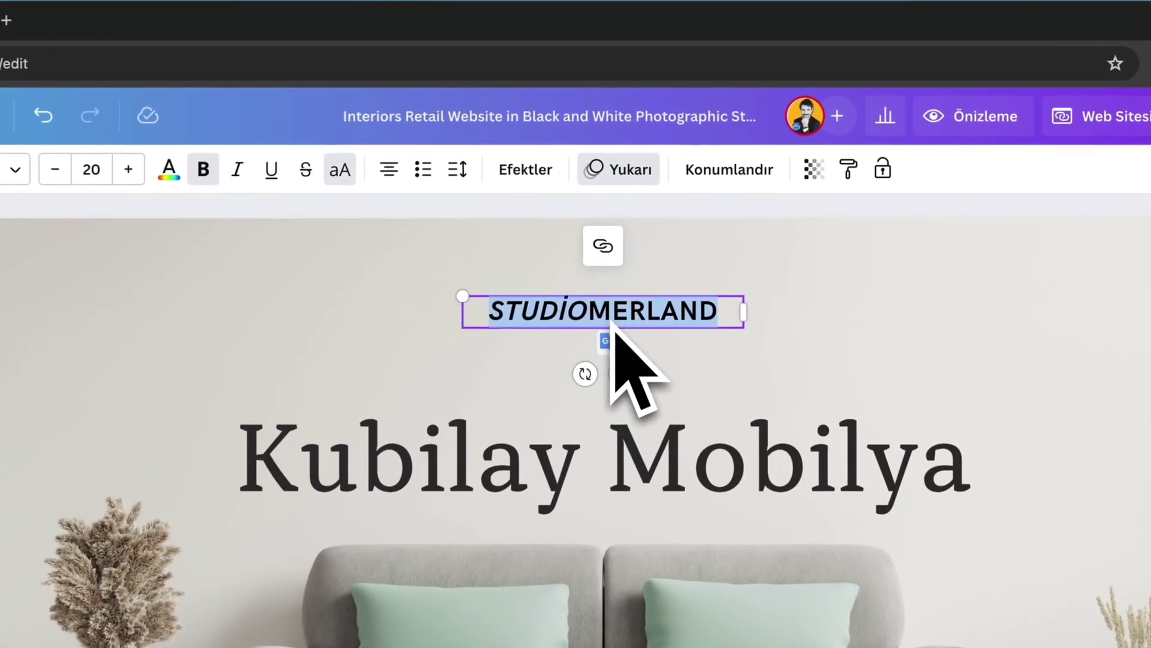
pyautogui.write('KAYSERİ')
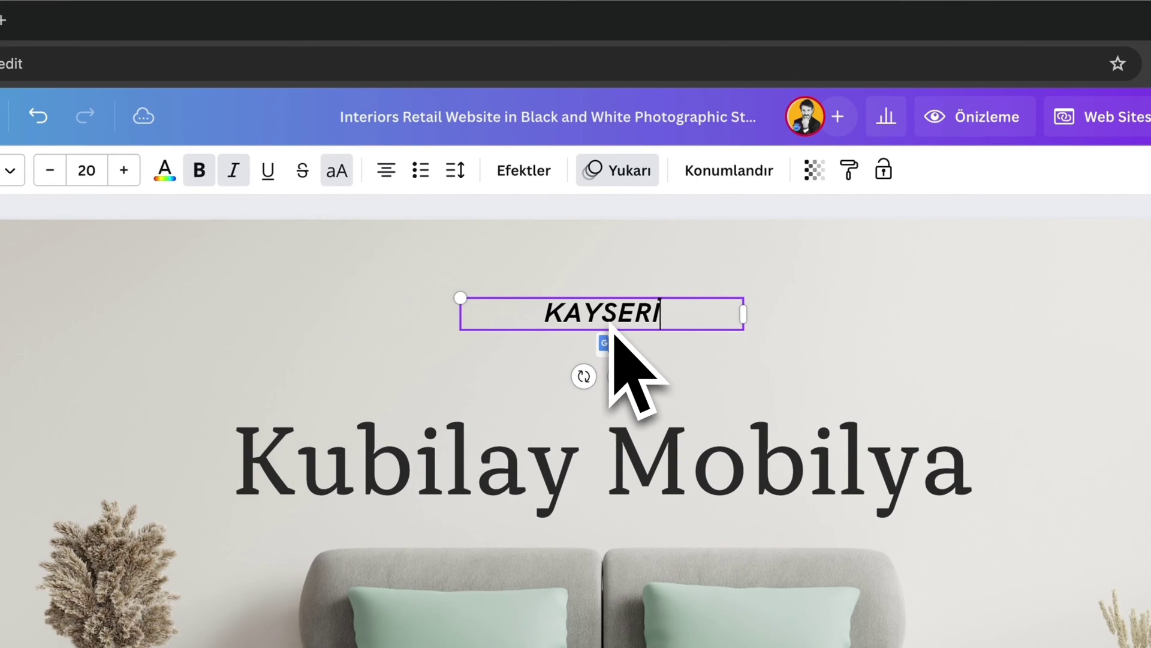
pyautogui.write(' MERKEZ')
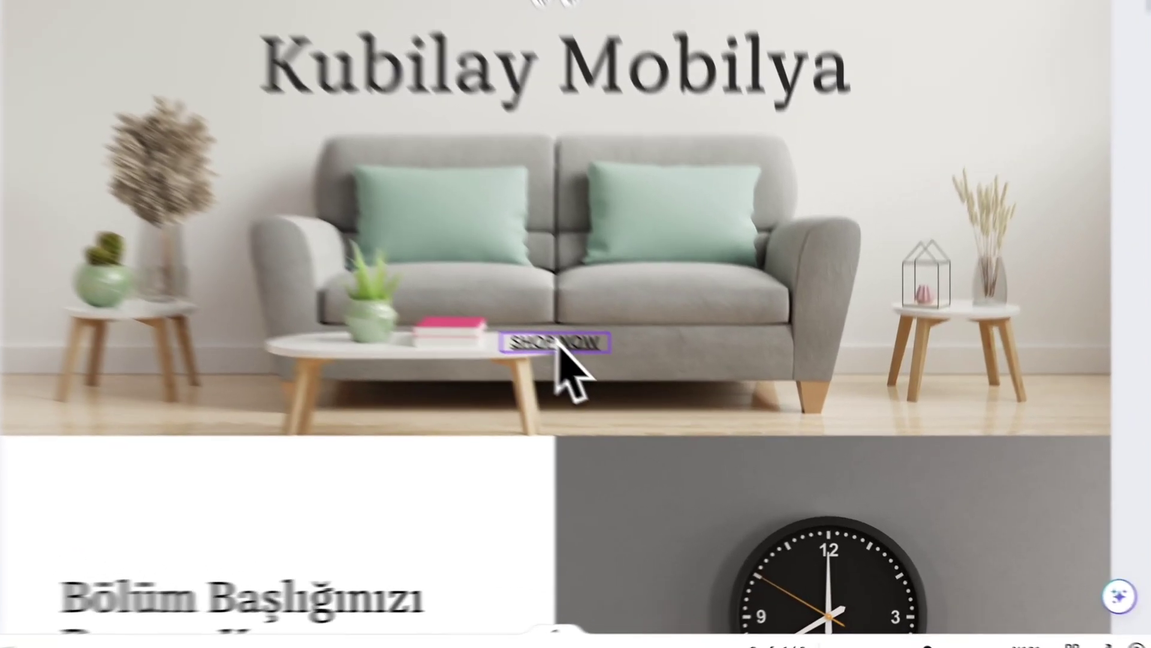
pyautogui.doubleClick(681, 423)
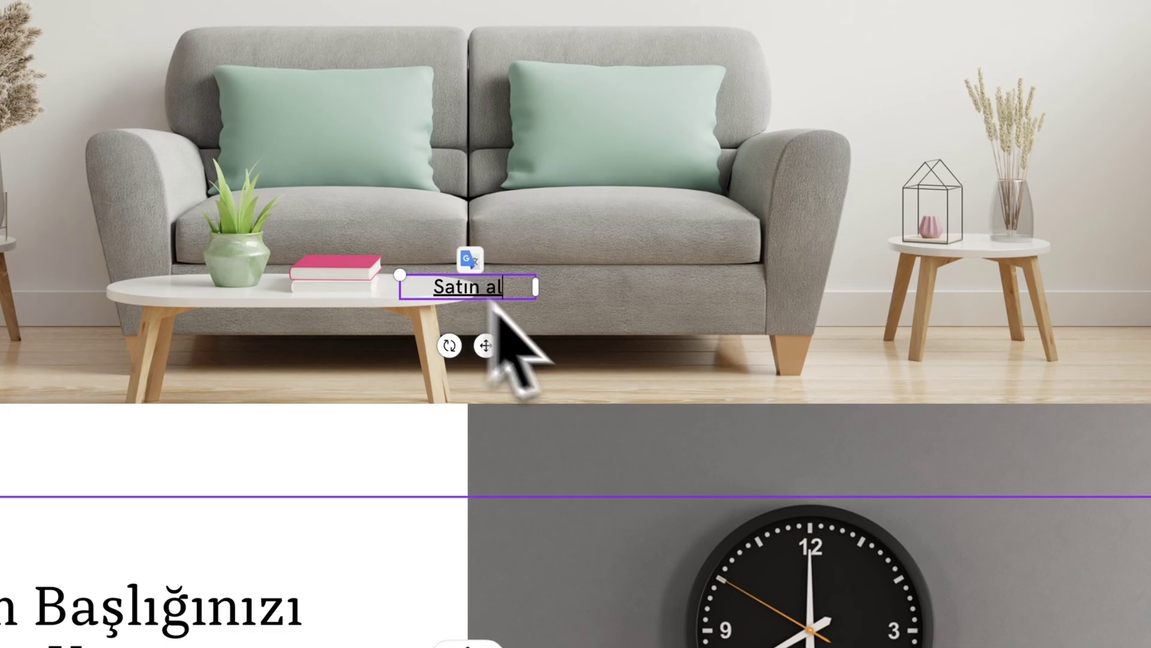
pyautogui.click(784, 367)
pyautogui.scroll(-12, 797, 368)
pyautogui.scroll(-10, 797, 365)
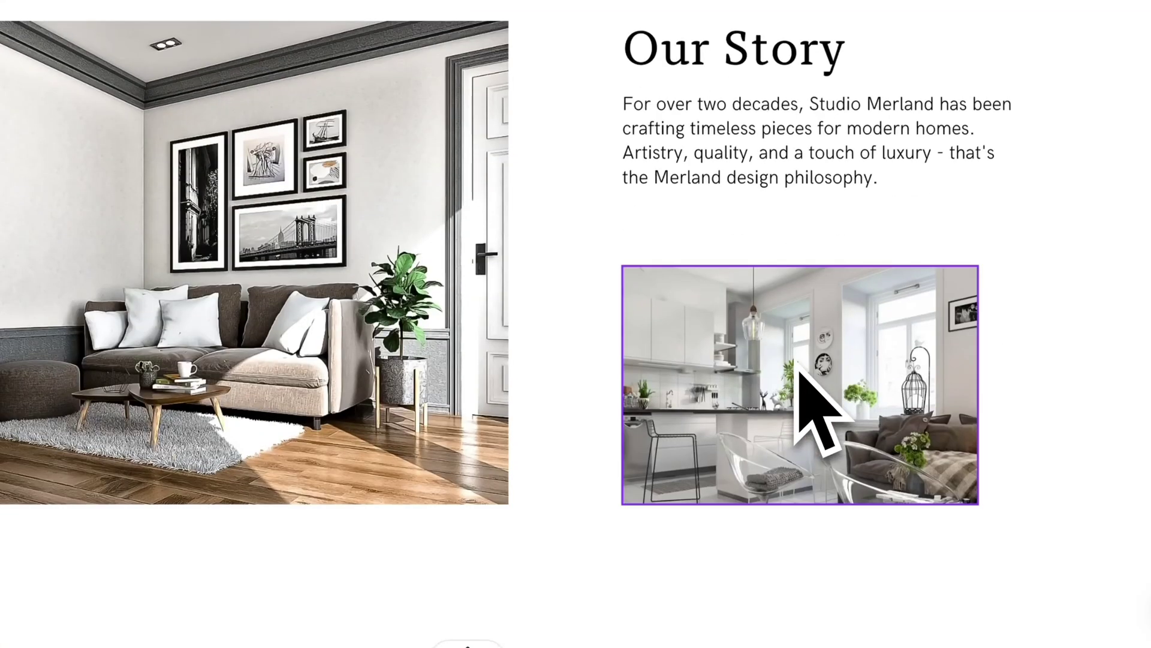
pyautogui.scroll(10, 851, 473)
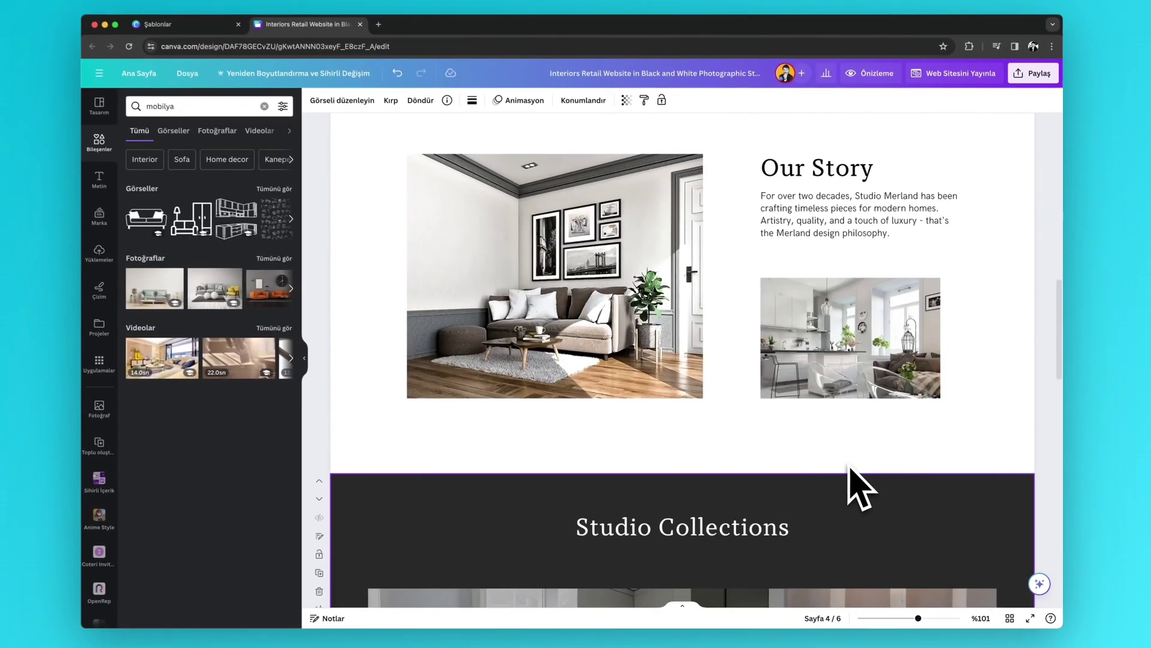
pyautogui.scroll(-4, 854, 474)
pyautogui.scroll(1, 658, 459)
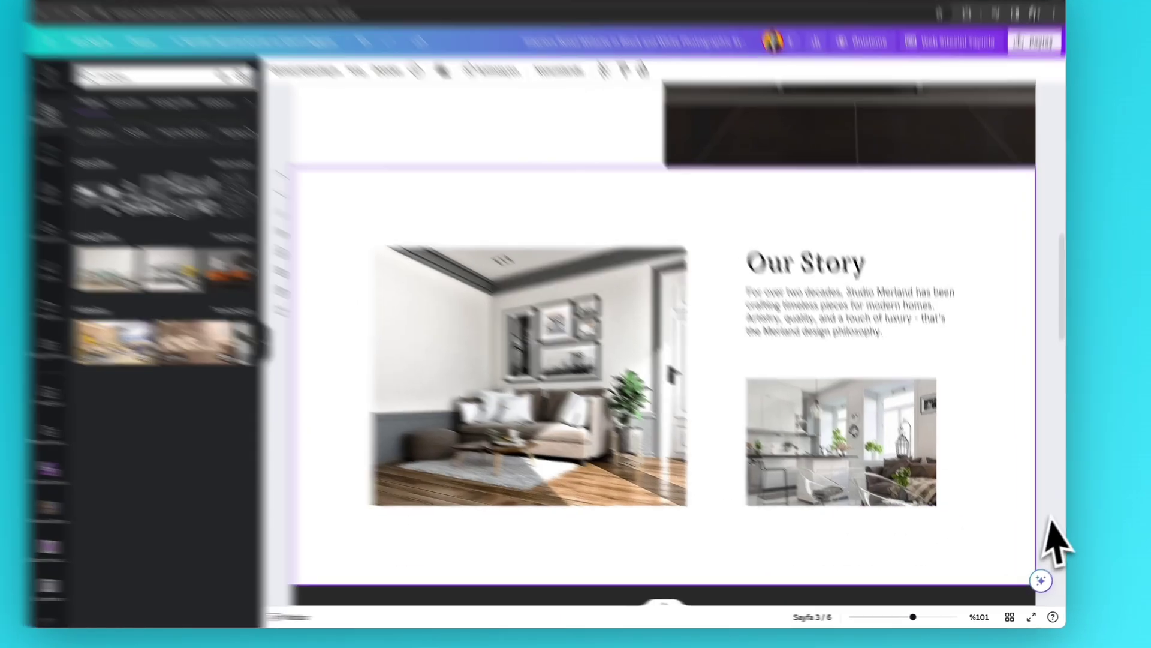
# - Drop the kitchen photo onto the living-room image
pyautogui.moveTo(836, 445); pyautogui.dragTo(479, 252)
pyautogui.moveTo(585, 268); pyautogui.dragTo(438, 330)
pyautogui.scroll(5, 364, 291)
pyautogui.scroll(2, 394, 309)
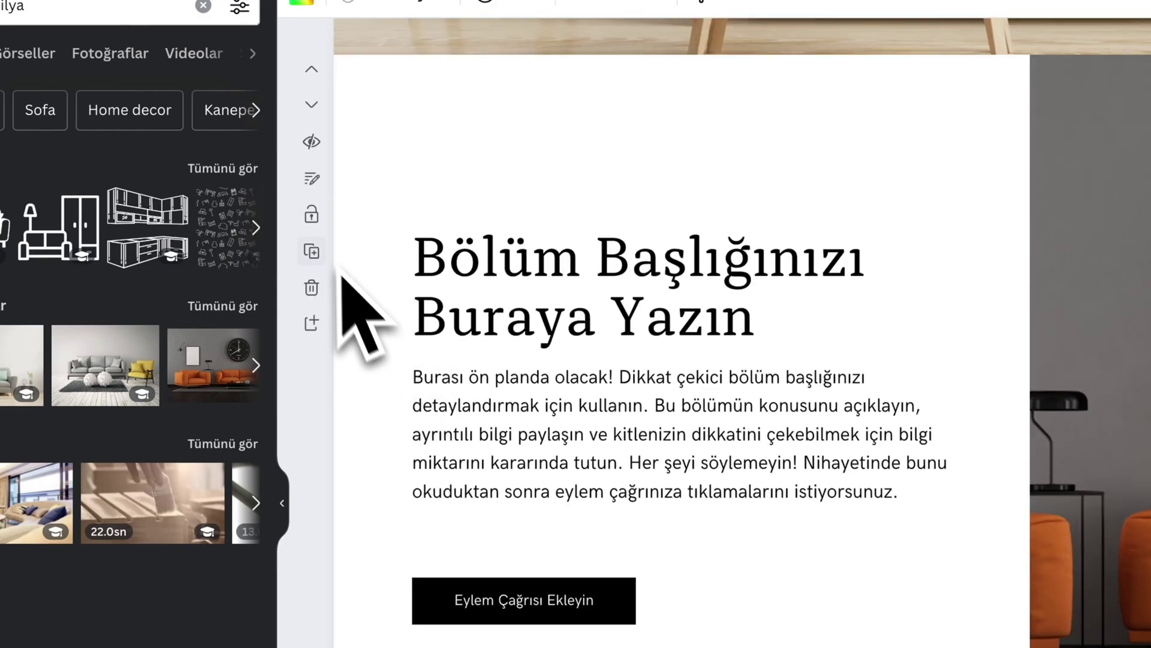
# - Add a new blank section, shrink its height and fill it with magenta
pyautogui.click(313, 324)
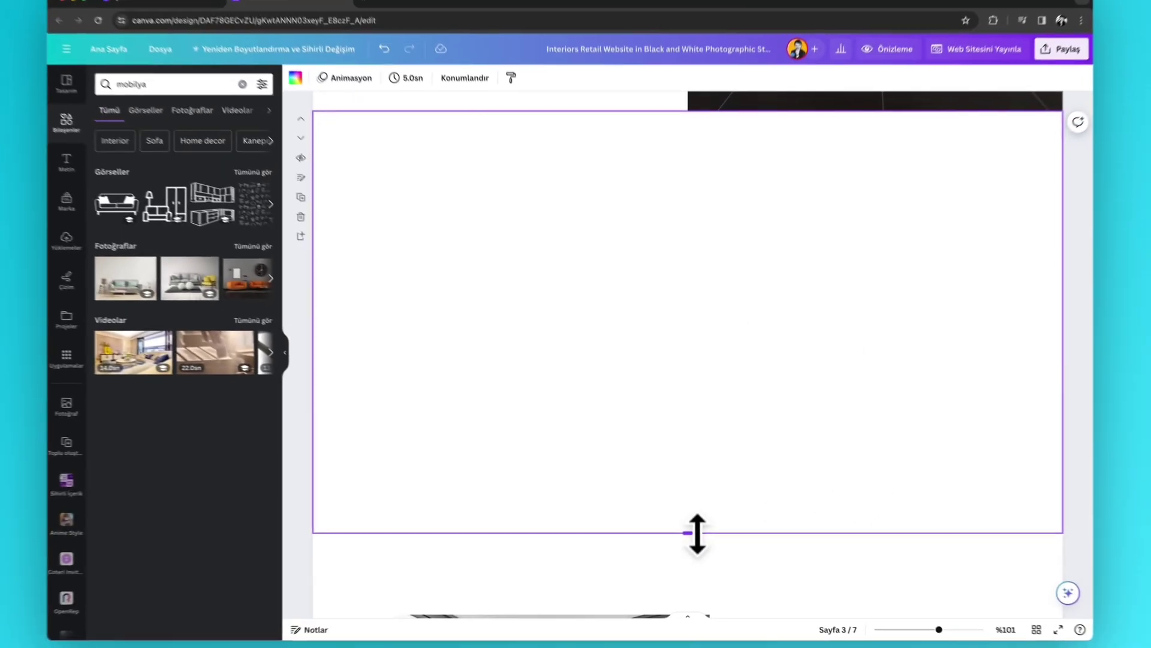
pyautogui.moveTo(698, 534); pyautogui.dragTo(653, 362)
pyautogui.scroll(-3, 653, 363)
pyautogui.scroll(3, 365, 175)
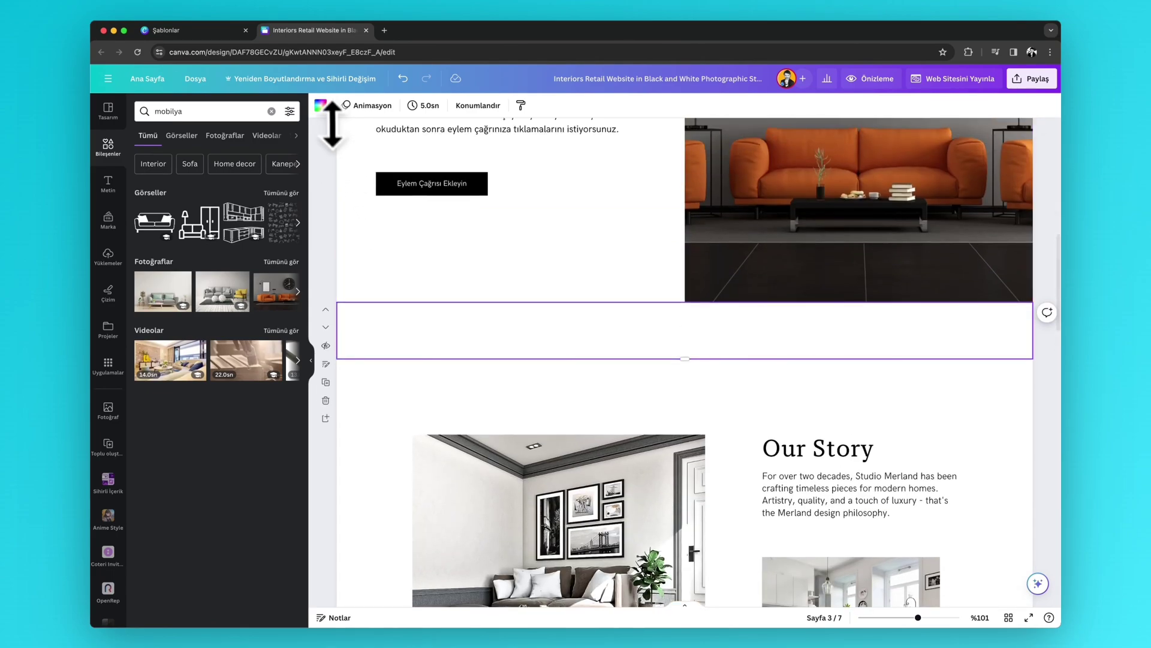
pyautogui.click(321, 105)
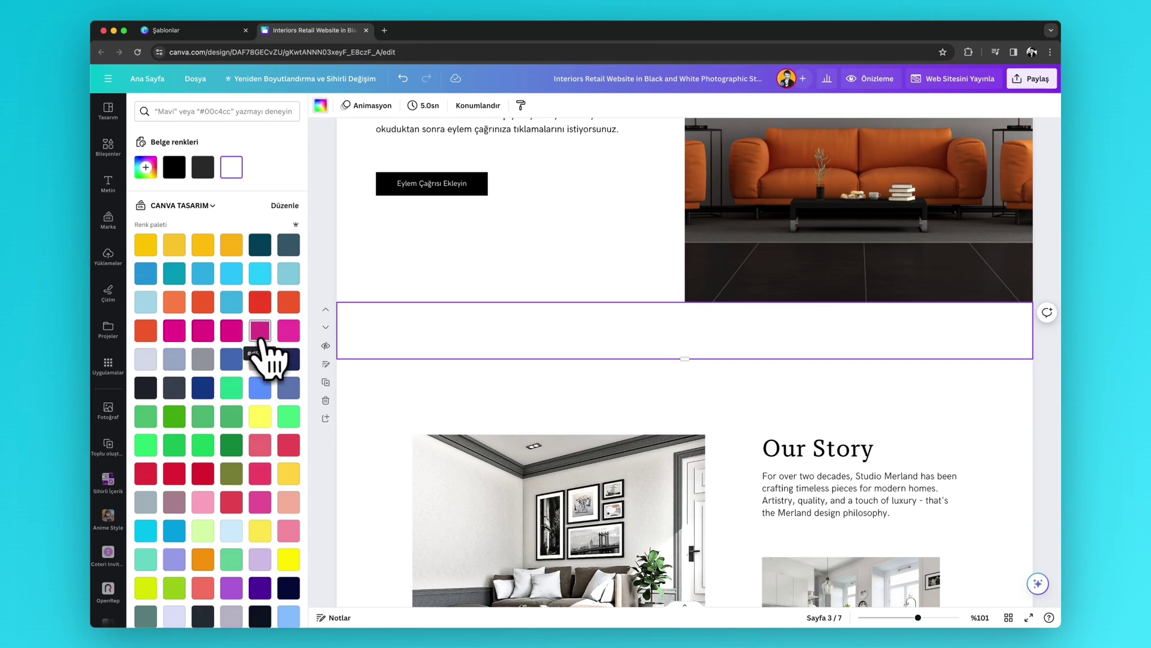
pyautogui.click(289, 331)
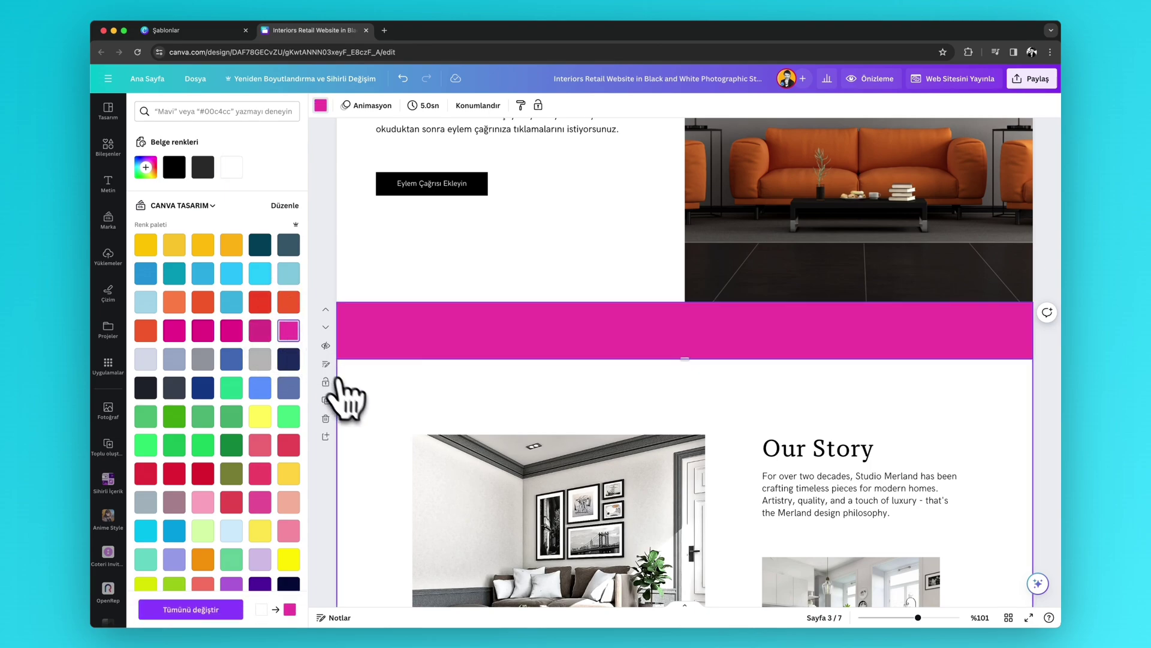
pyautogui.click(506, 274)
# - Place a white 'Büyük İndirim' heading in the magenta band and adjust the band's height
pyautogui.click(816, 464)
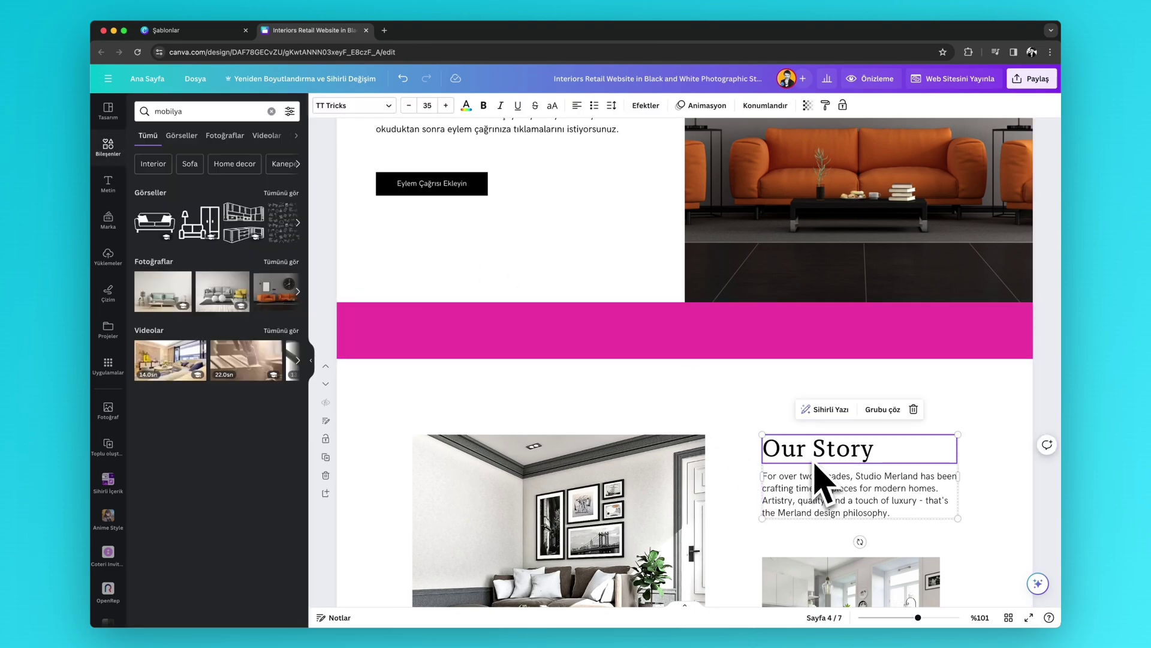
pyautogui.click(109, 182)
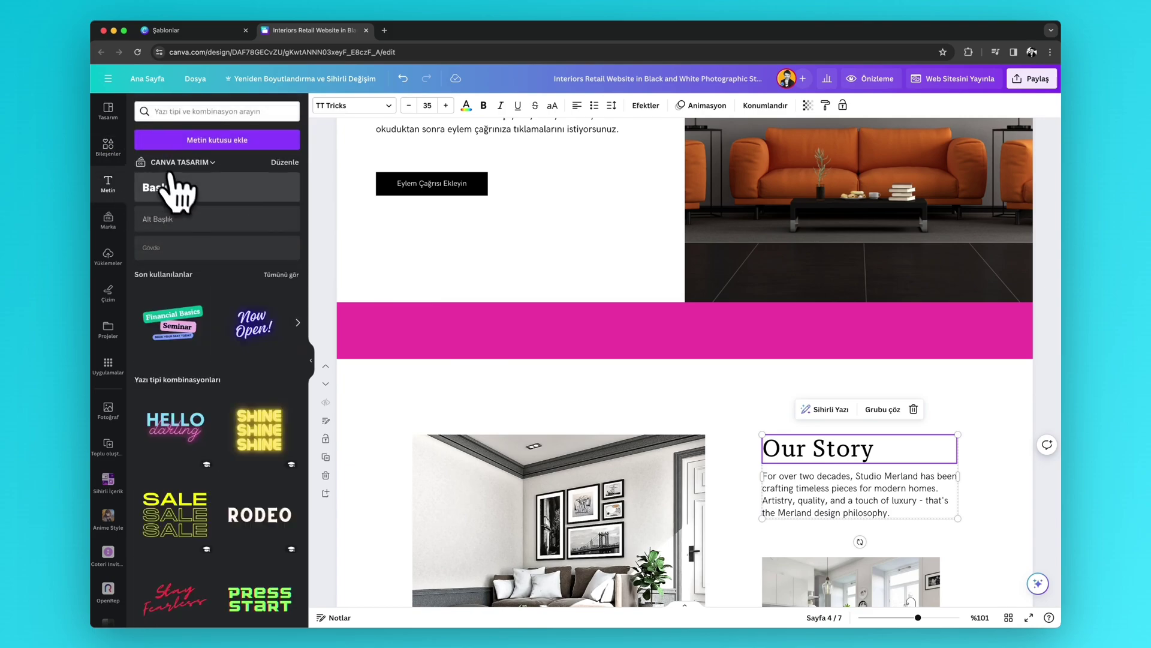
pyautogui.click(177, 189)
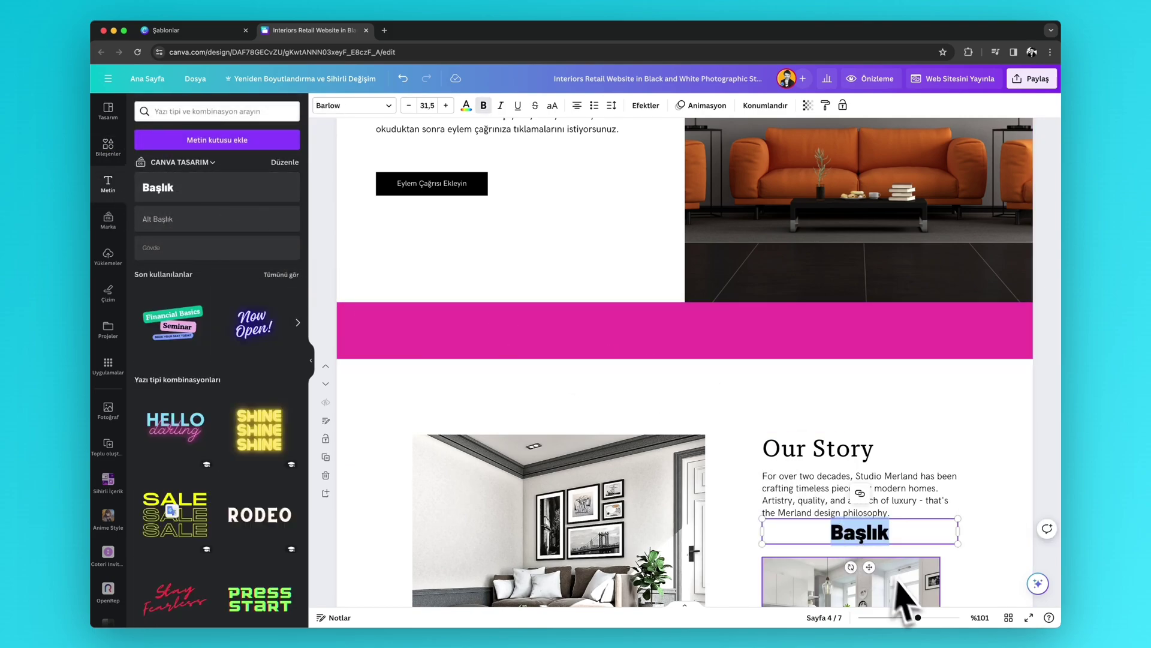
pyautogui.click(953, 591)
pyautogui.moveTo(875, 536); pyautogui.dragTo(691, 342)
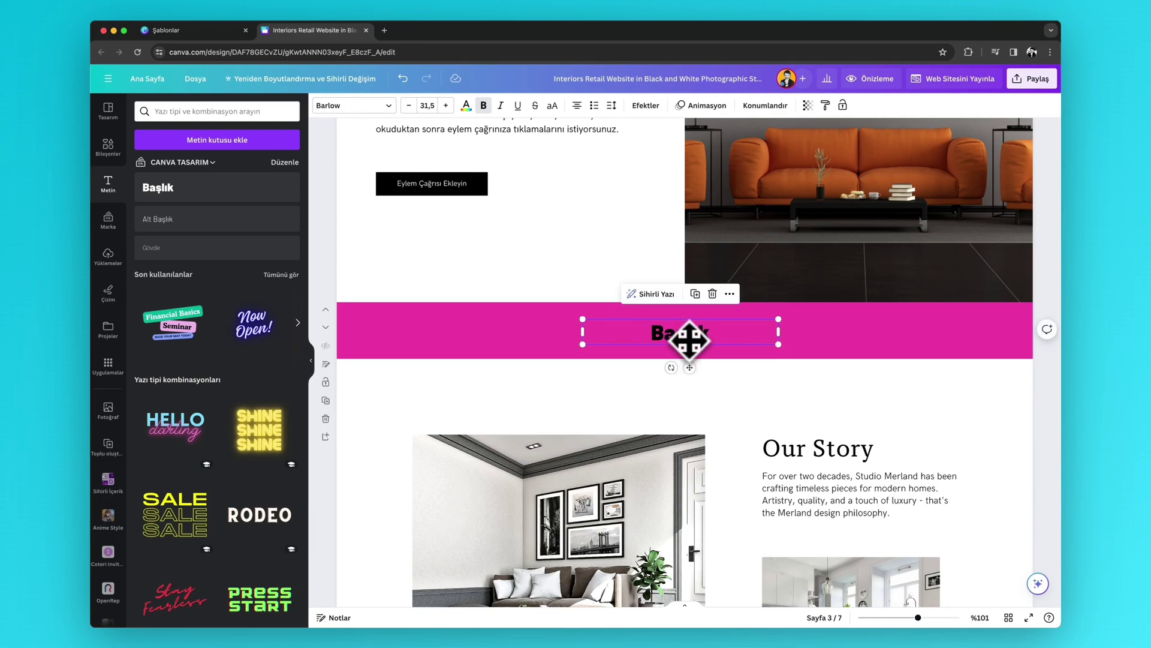
pyautogui.doubleClick(687, 335)
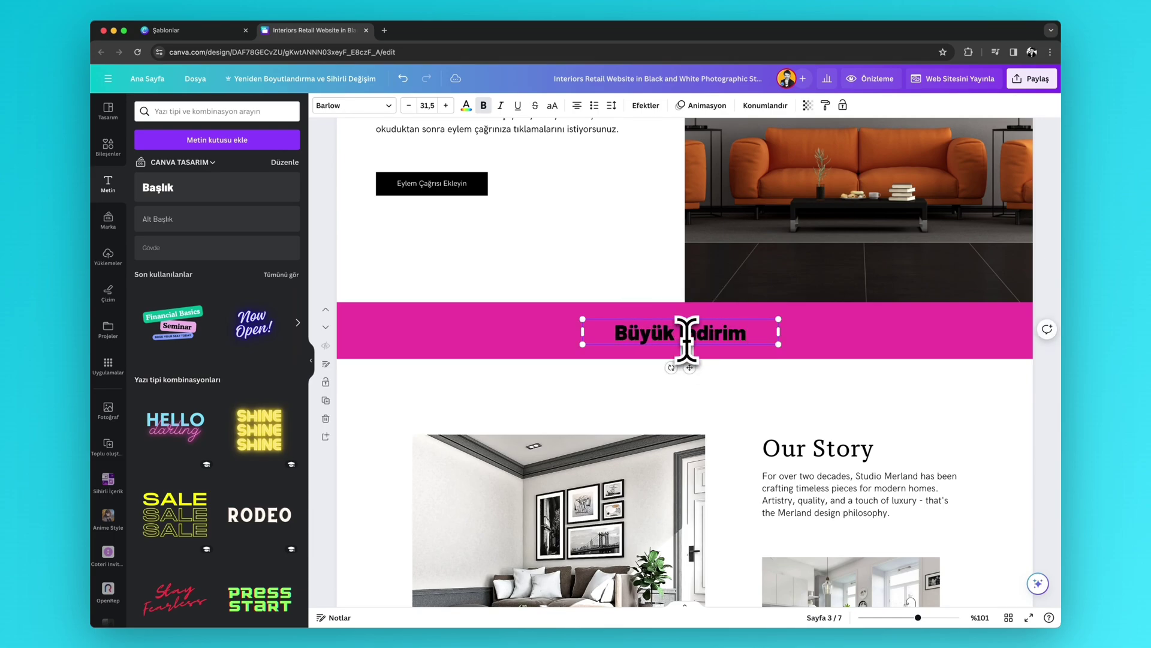
pyautogui.tripleClick(686, 335)
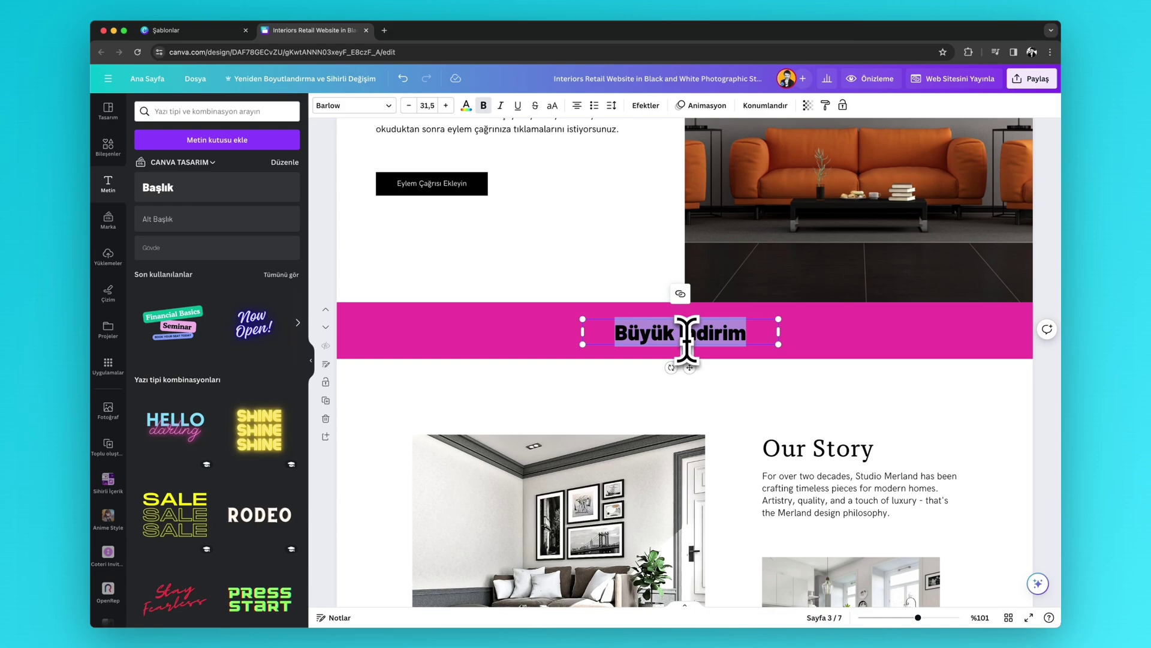
pyautogui.click(467, 106)
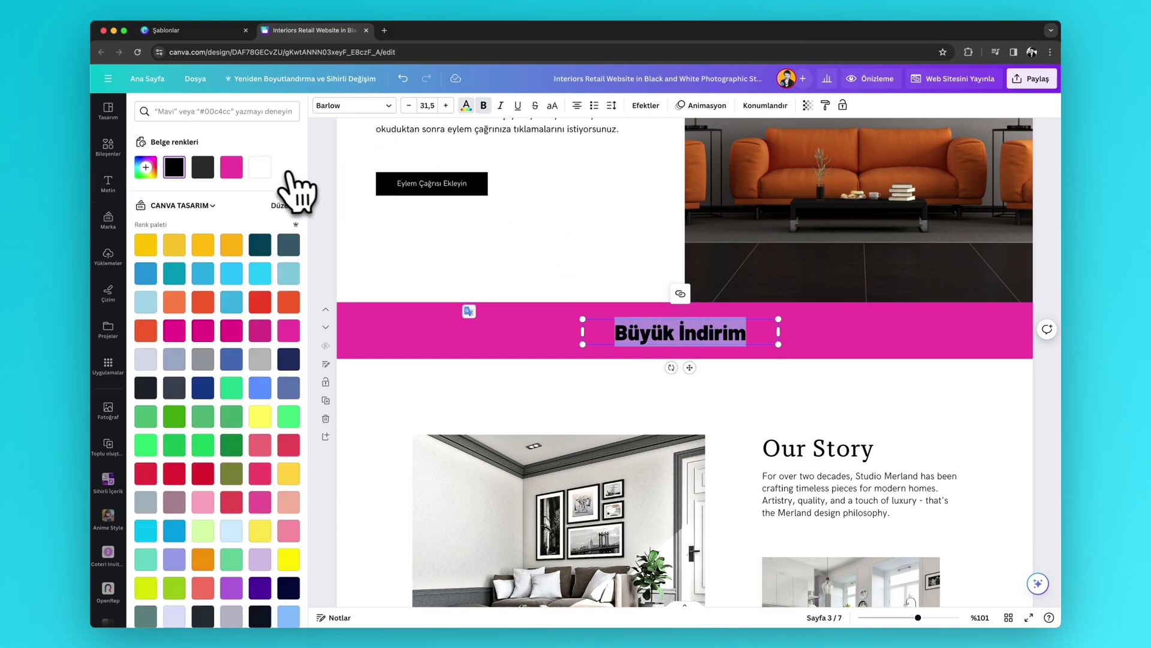
pyautogui.click(261, 167)
pyautogui.click(588, 275)
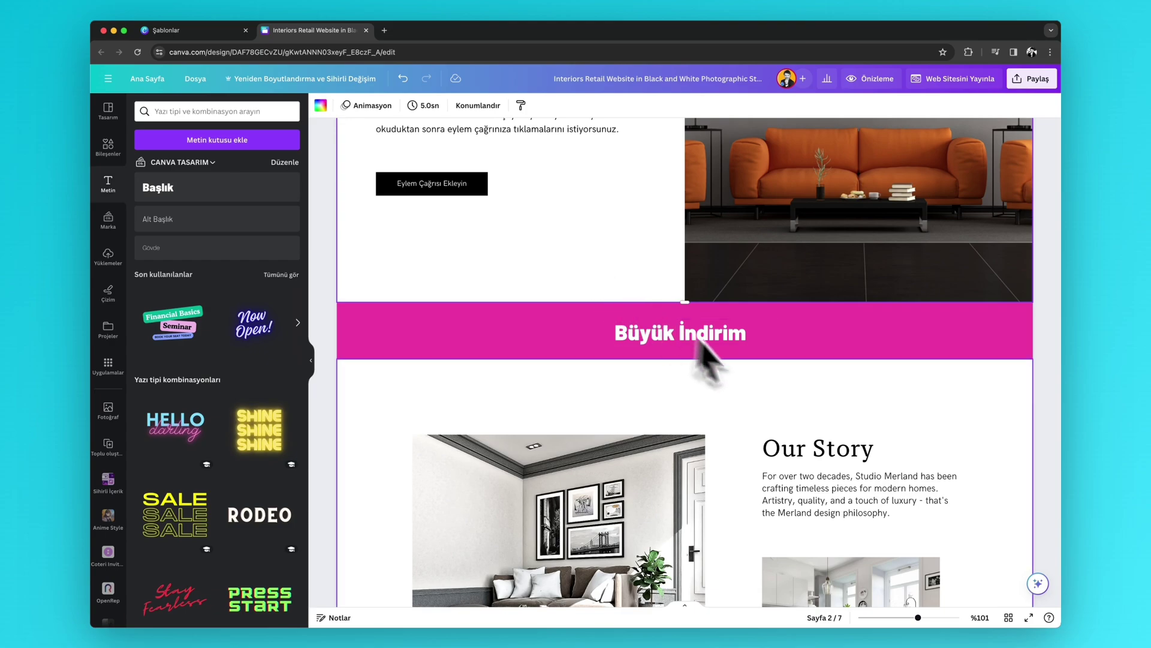
pyautogui.moveTo(711, 359); pyautogui.dragTo(708, 410)
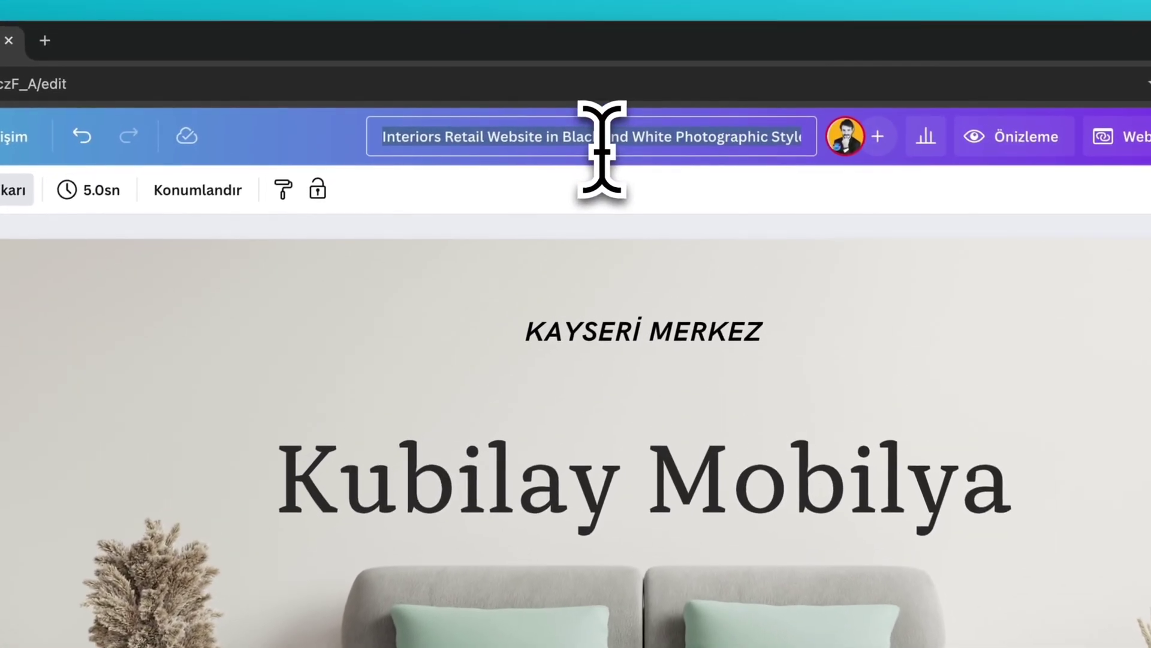
# - Enter 'Kubilay Mobil' as the design title, then scroll through the pages
pyautogui.write('Kub')
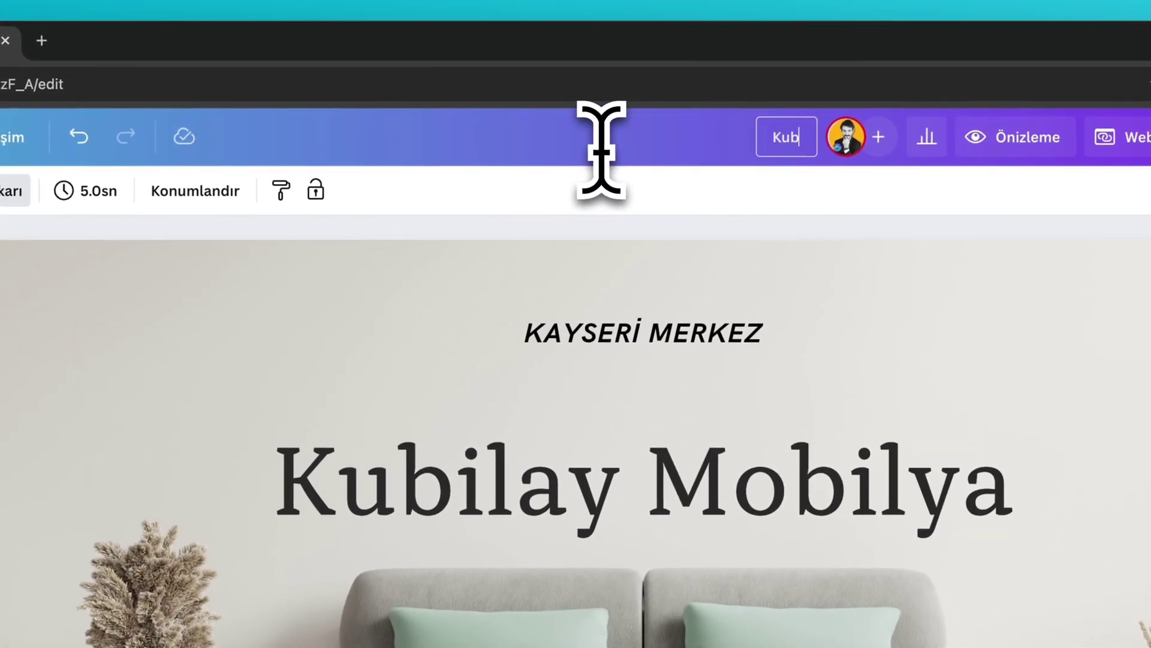
pyautogui.write('ilay')
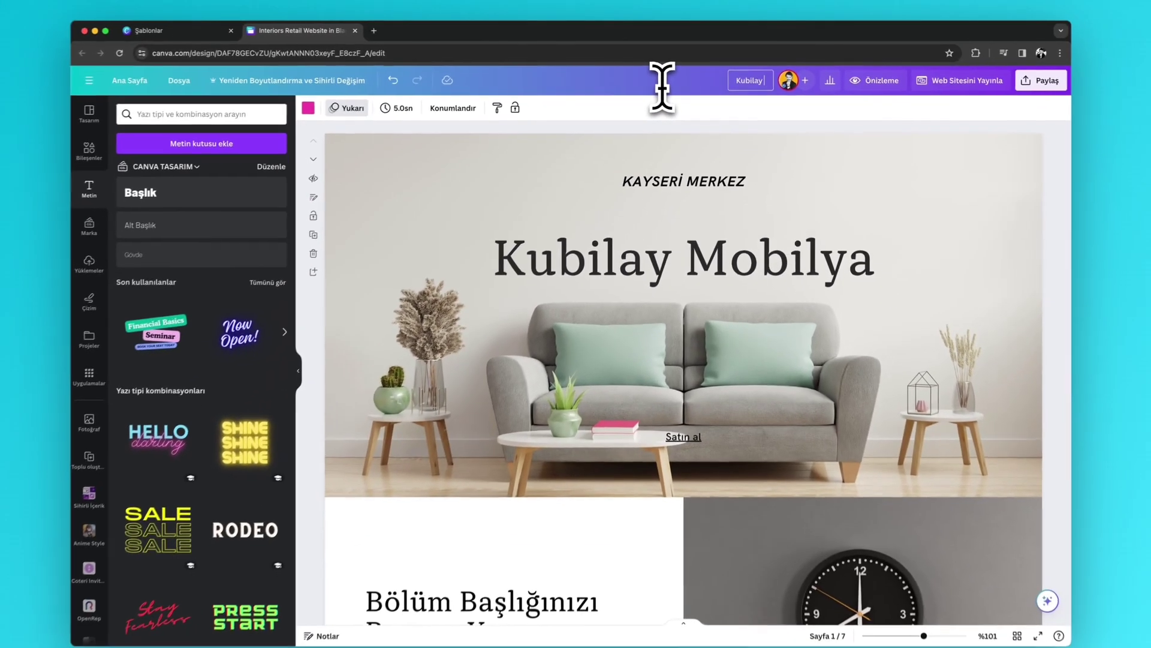
pyautogui.write(' Mobil')
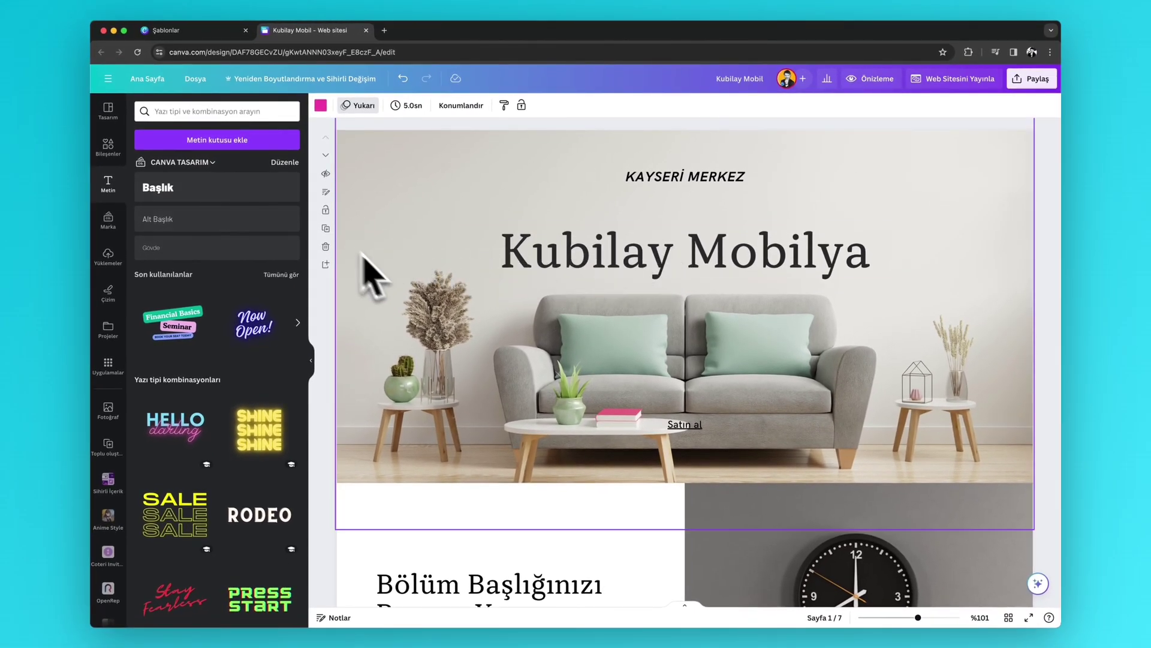
pyautogui.scroll(-3, 638, 312)
pyautogui.scroll(3, 676, 310)
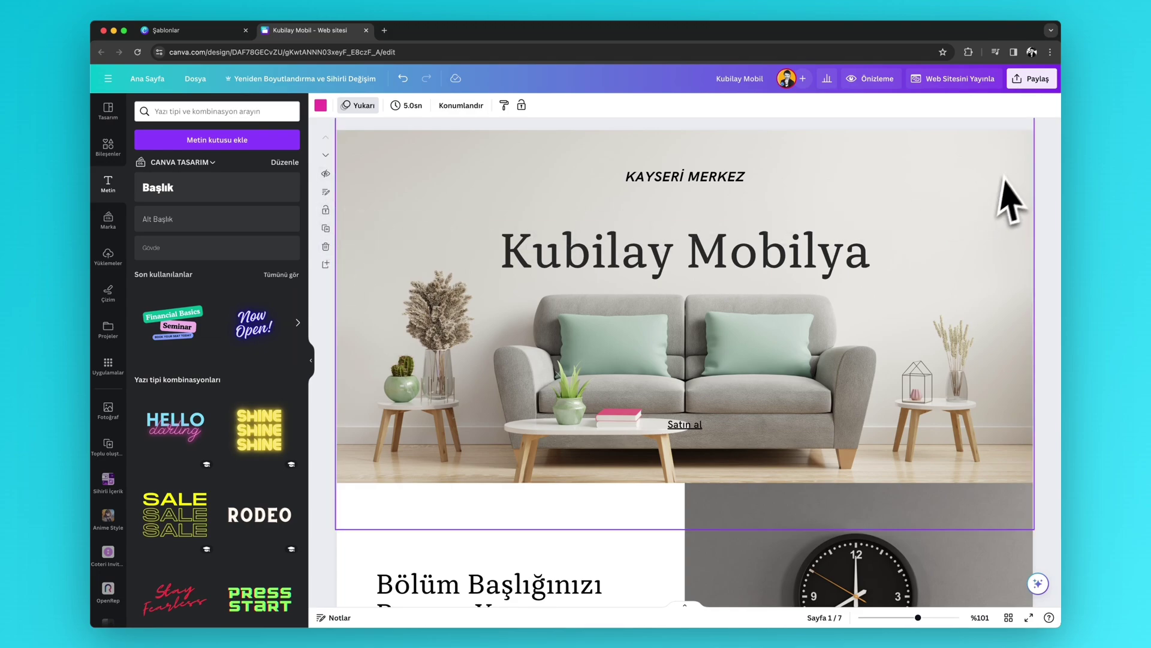
pyautogui.scroll(-1, 1032, 157)
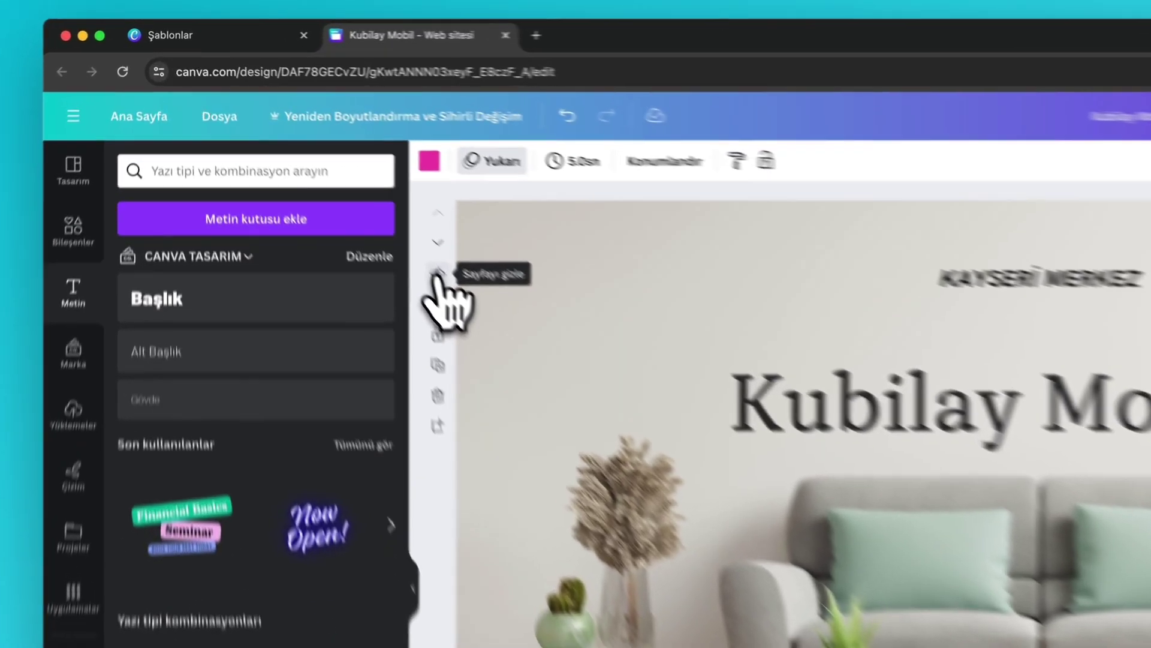
# - Hide and reshow the home page, show all page thumbnails, and nudge the home page height
pyautogui.click(326, 174)
pyautogui.click(491, 324)
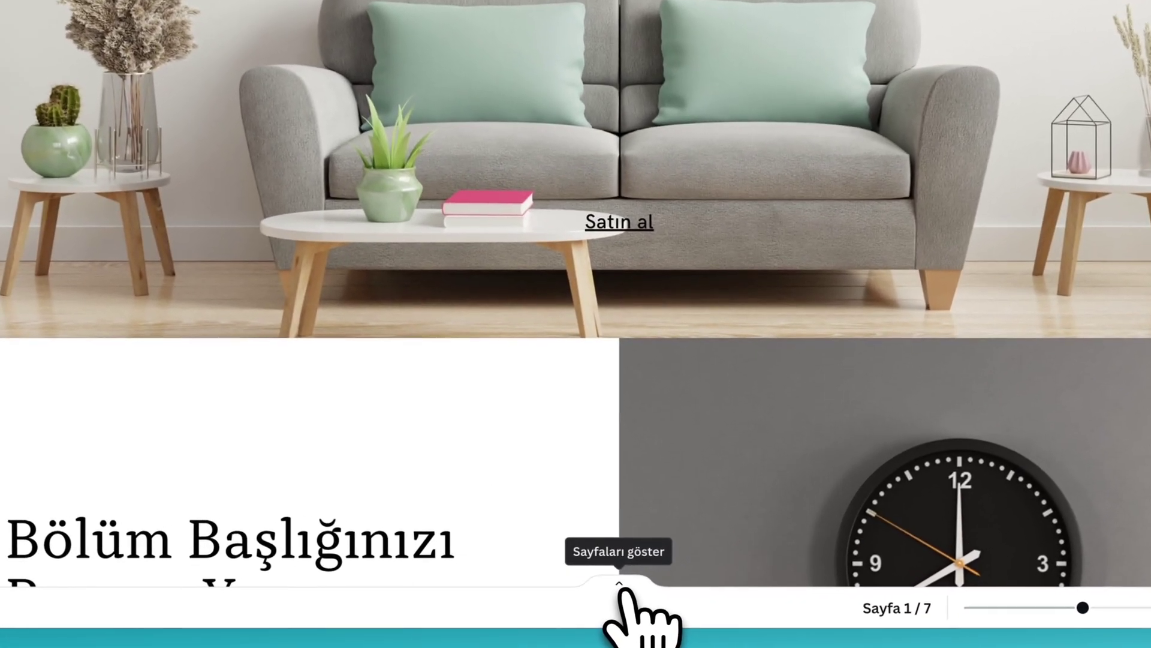
pyautogui.click(619, 588)
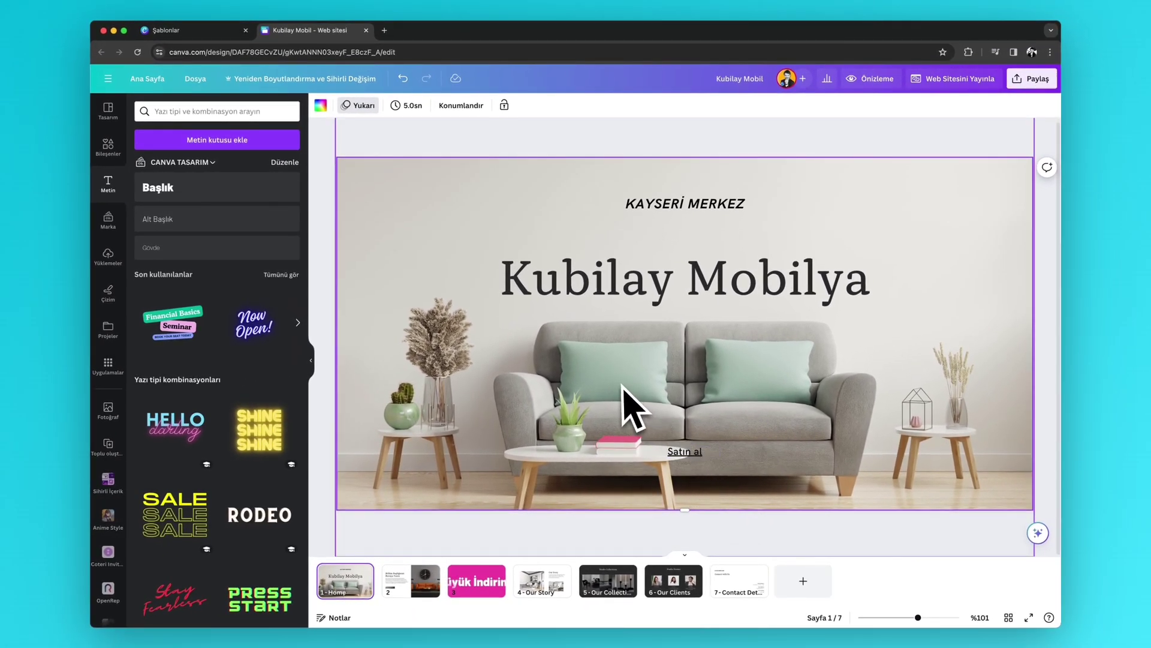
pyautogui.scroll(1, 624, 390)
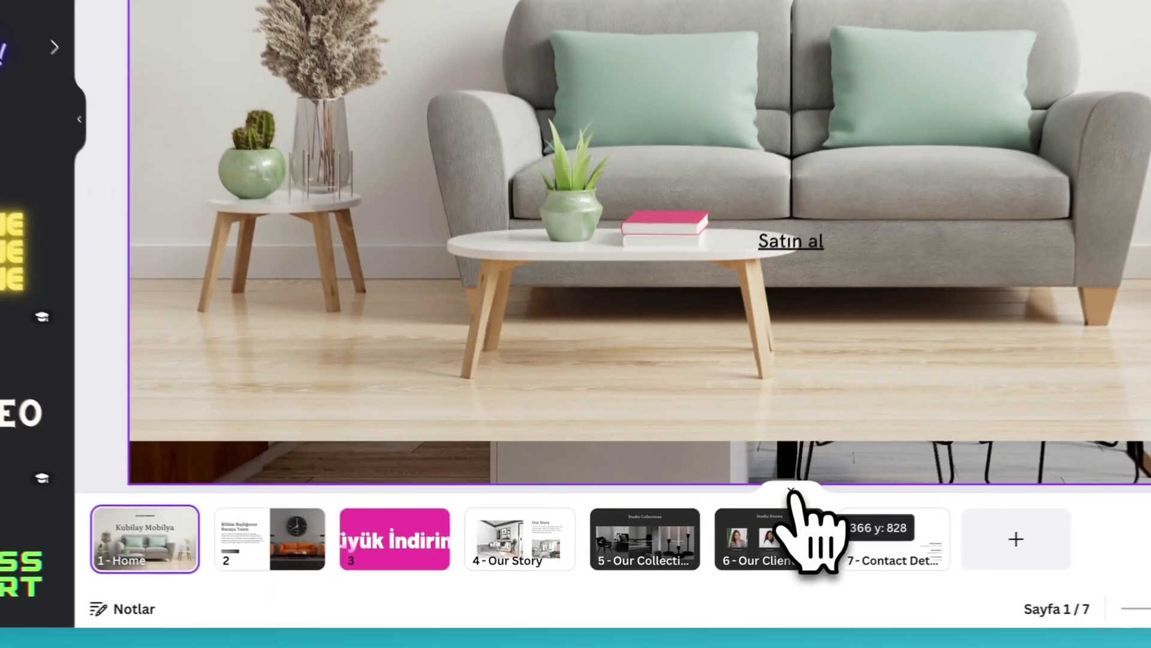
pyautogui.moveTo(684, 521); pyautogui.dragTo(681, 534)
pyautogui.moveTo(809, 438); pyautogui.dragTo(809, 441)
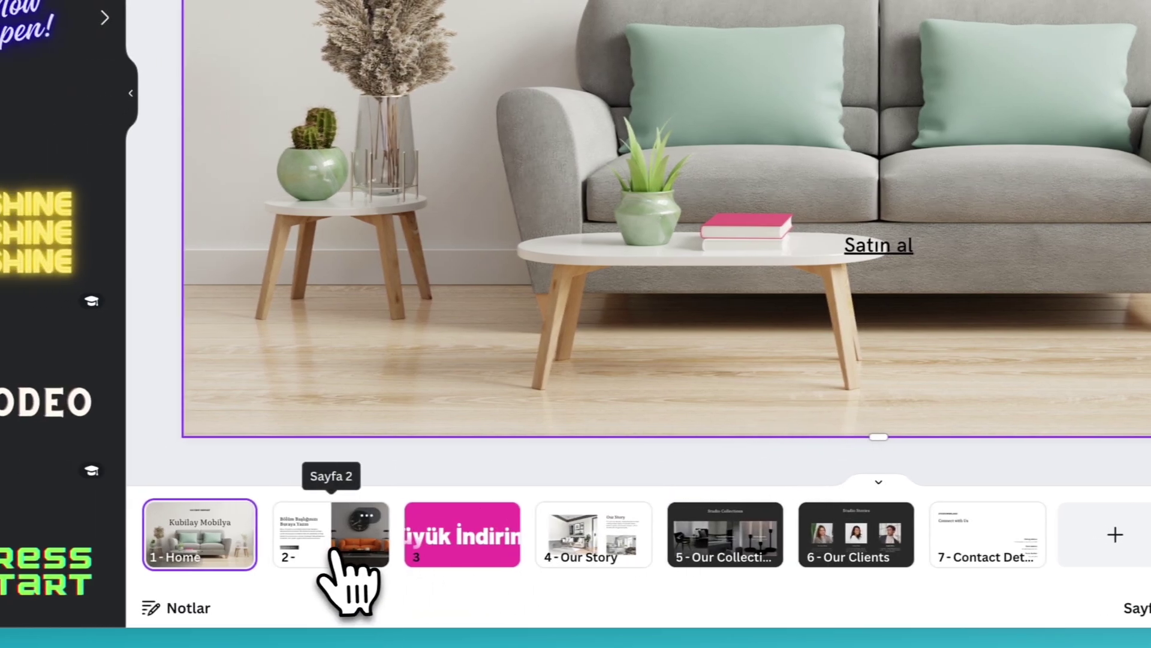
# - Step through pages 2–5 and open the Our Collections page's options
pyautogui.click(259, 547)
pyautogui.click(386, 546)
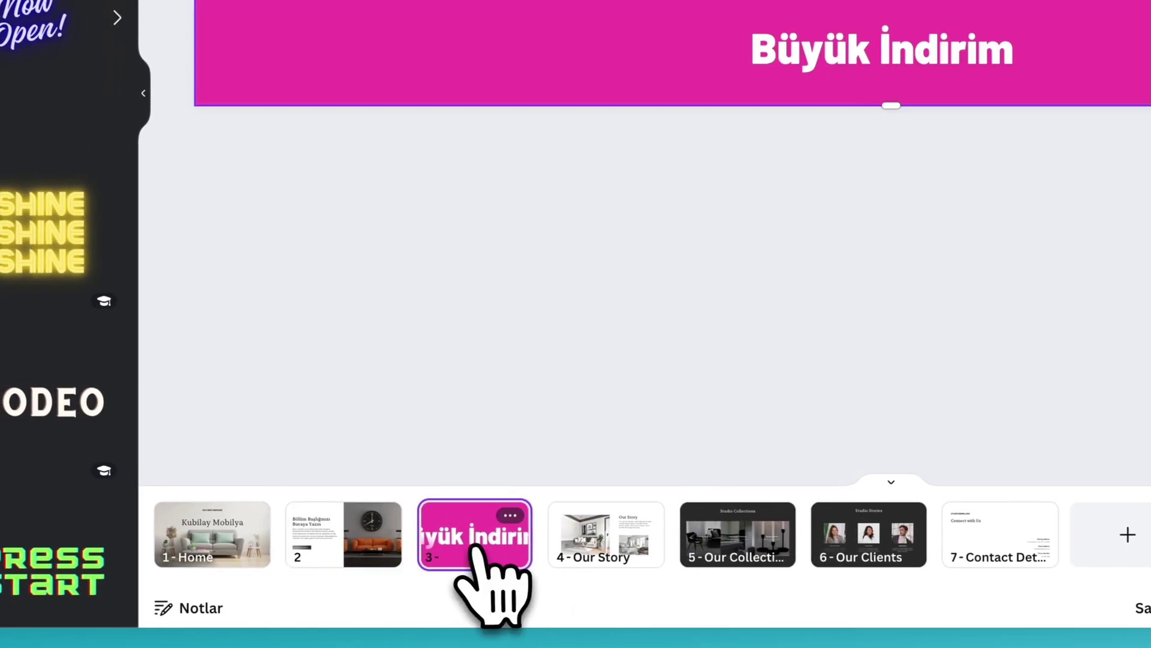
pyautogui.click(586, 547)
pyautogui.click(744, 543)
pyautogui.click(773, 517)
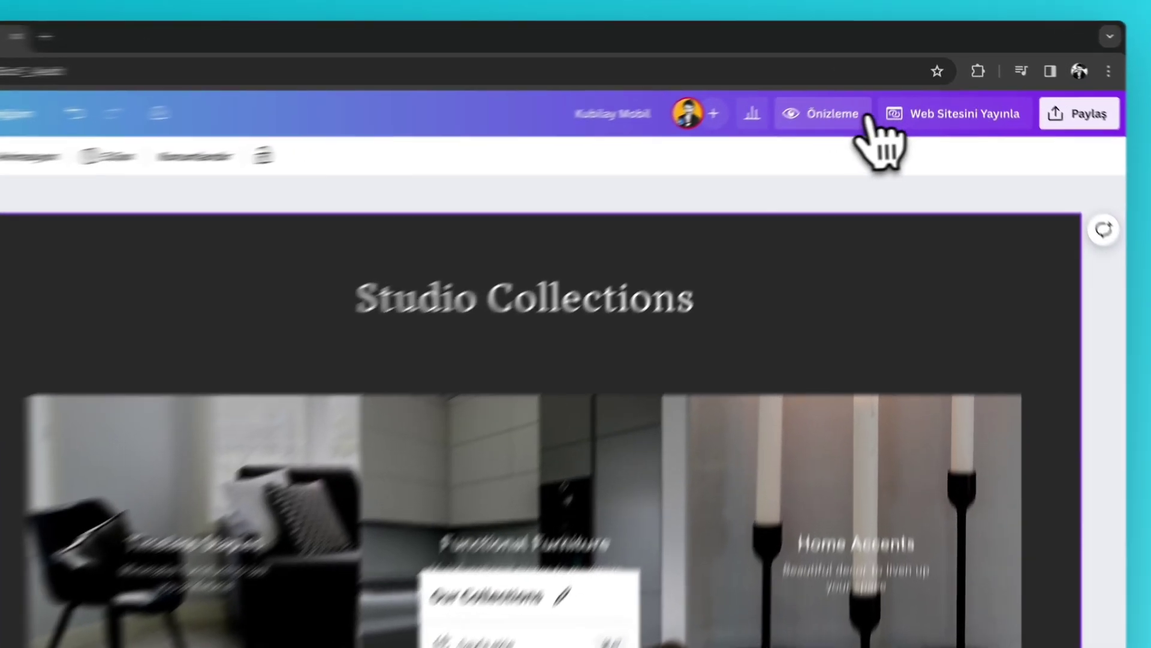
# - Preview the website and switch it to the Gezinti çubuklu (with navigation bar) layout
pyautogui.click(877, 79)
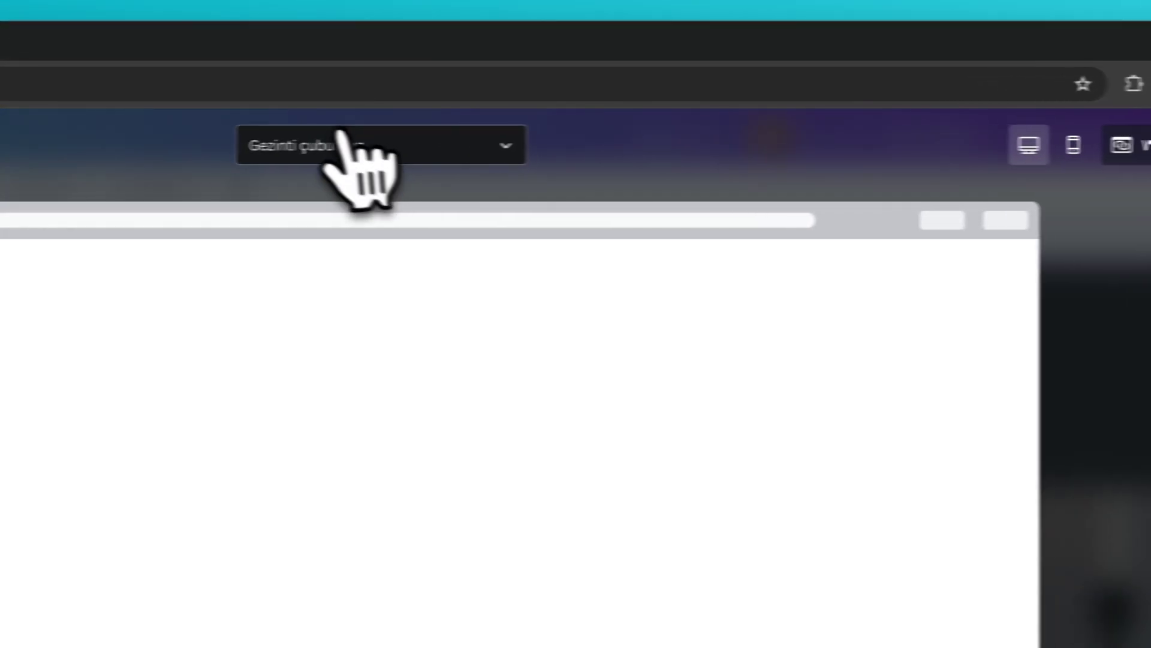
pyautogui.click(339, 137)
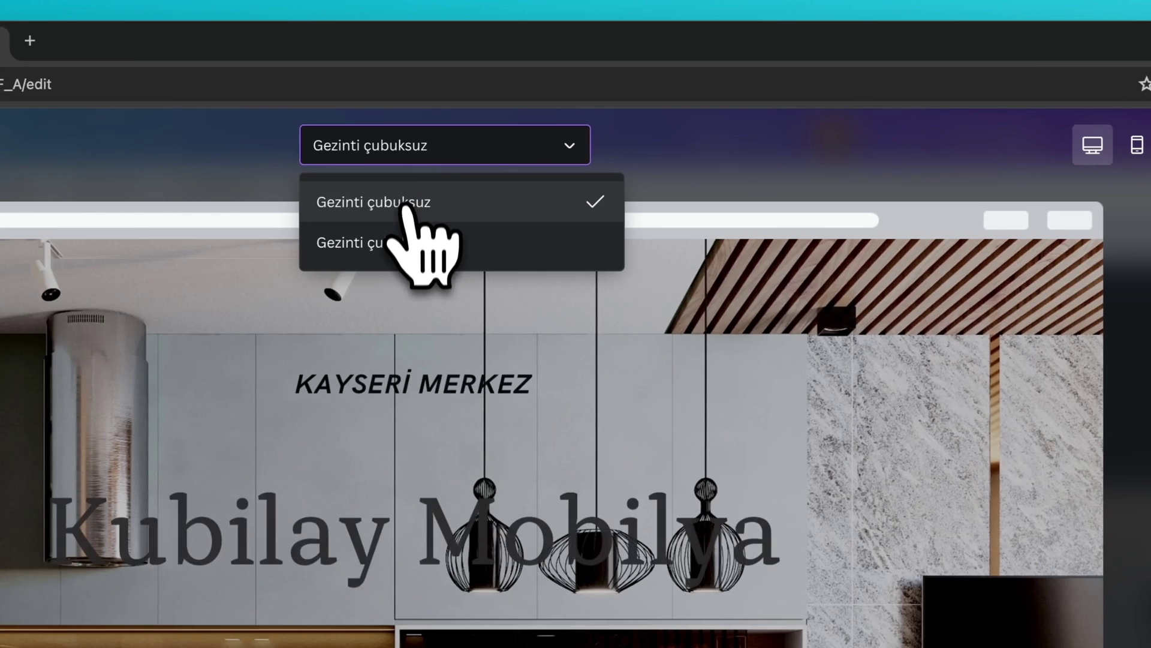
pyautogui.click(407, 240)
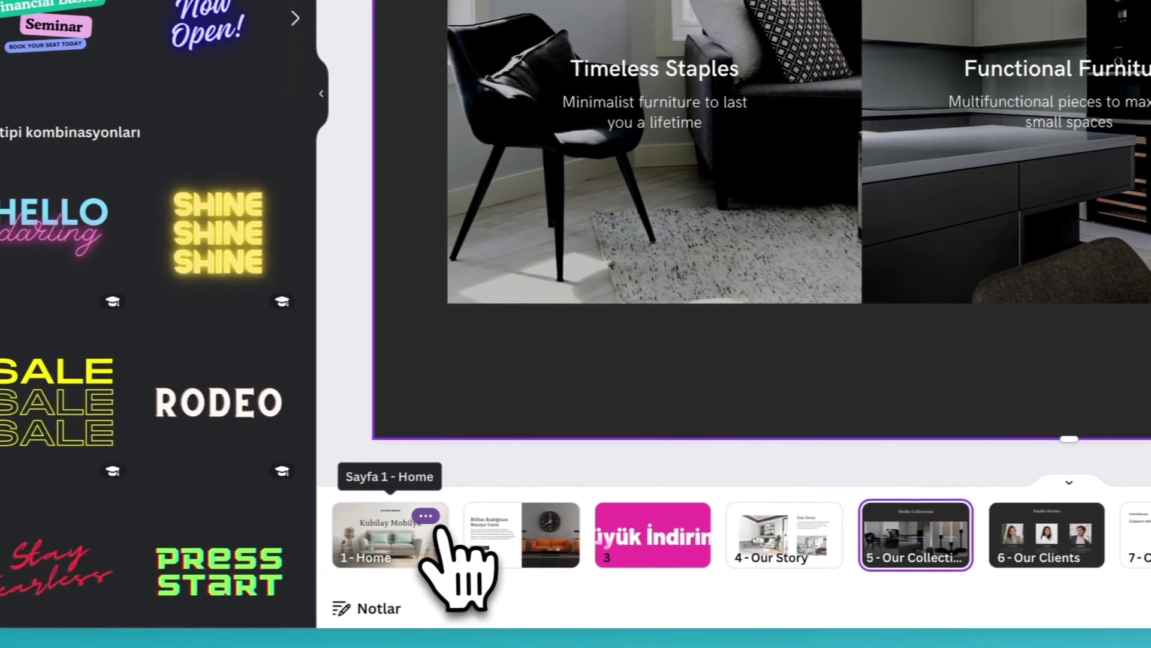
# - Select the Home page title, then retitle page 2 'İndirim'
pyautogui.click(442, 516)
pyautogui.doubleClick(477, 133)
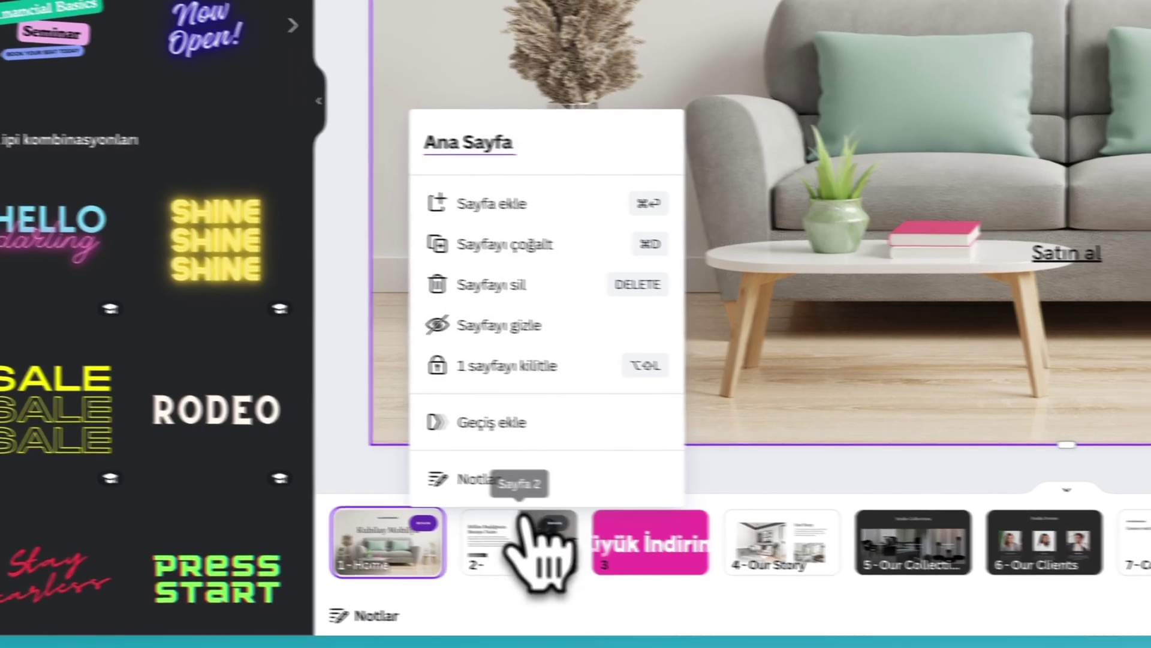
pyautogui.click(544, 544)
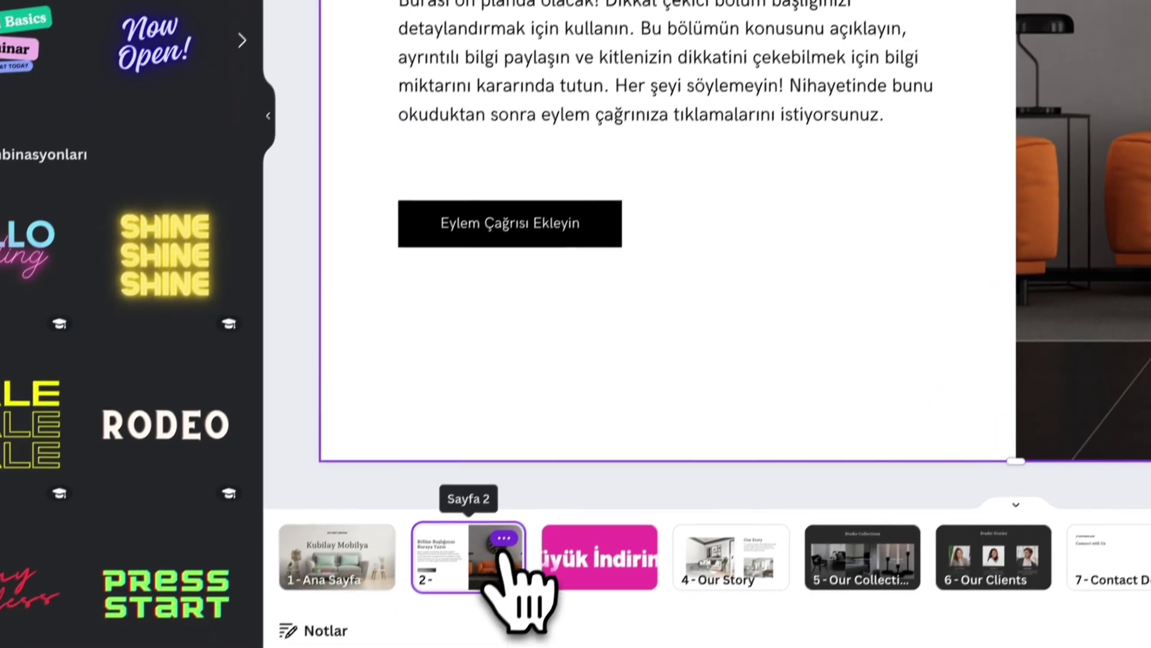
pyautogui.click(504, 545)
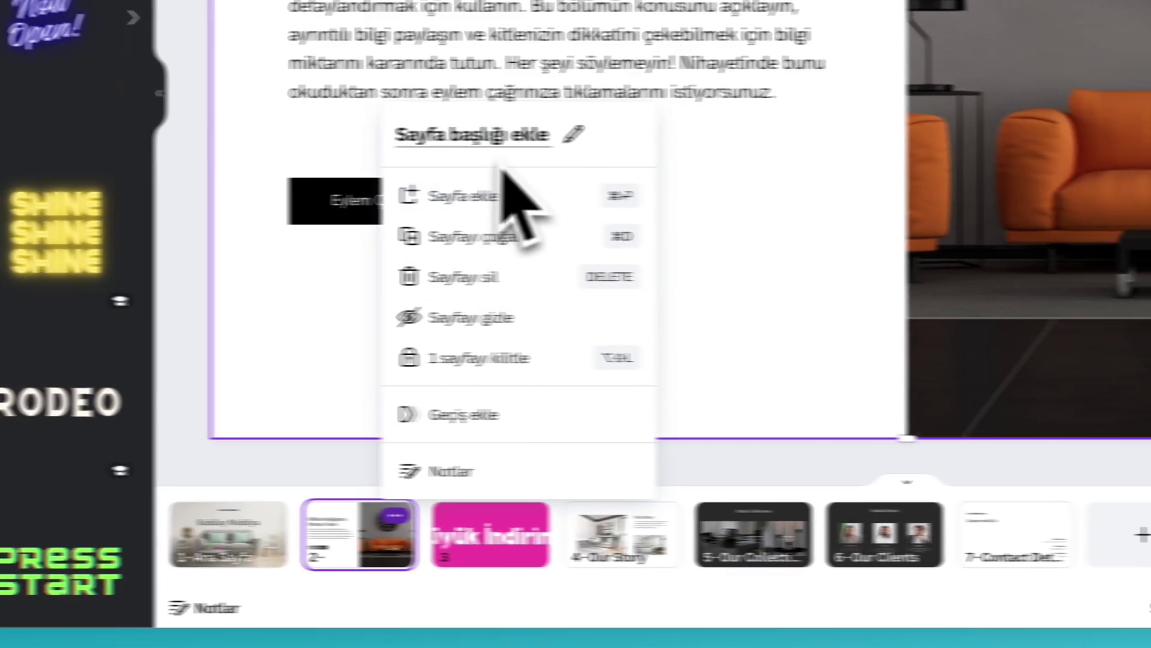
pyautogui.click(619, 144)
pyautogui.write('İ')
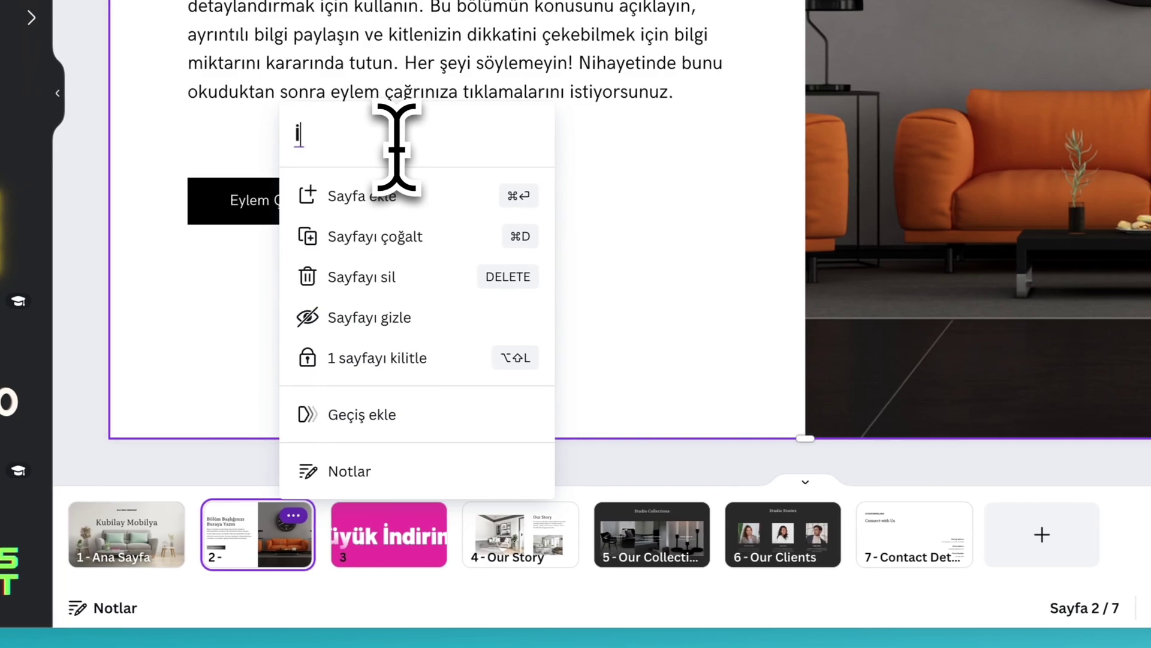
pyautogui.write('ndirim')
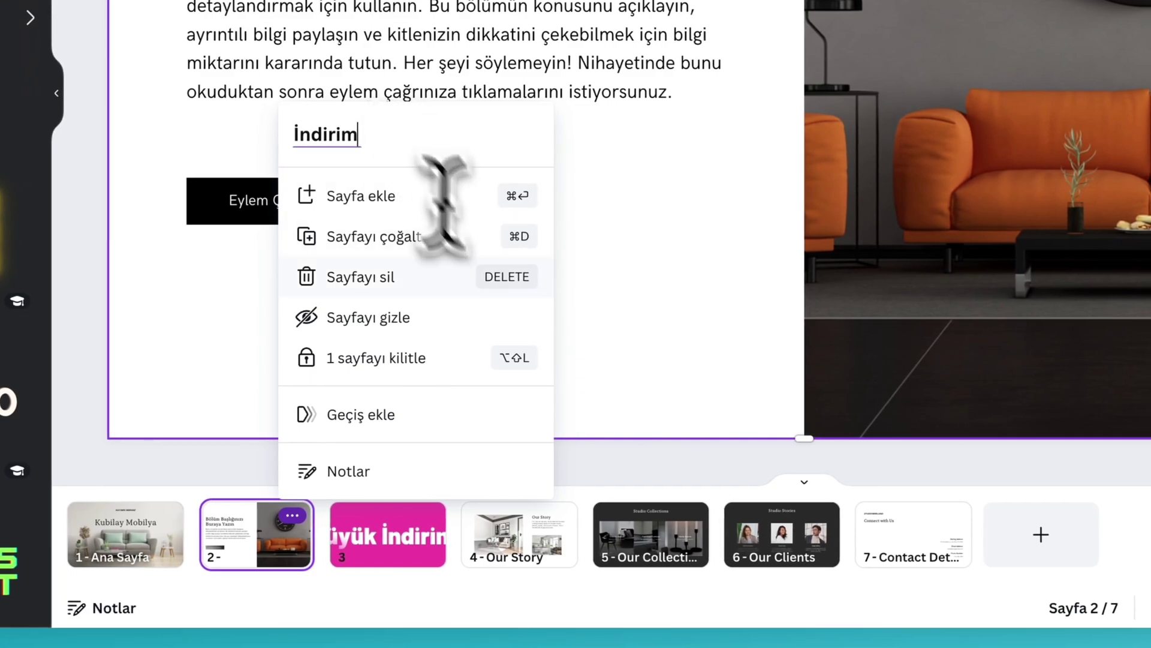
pyautogui.click(511, 557)
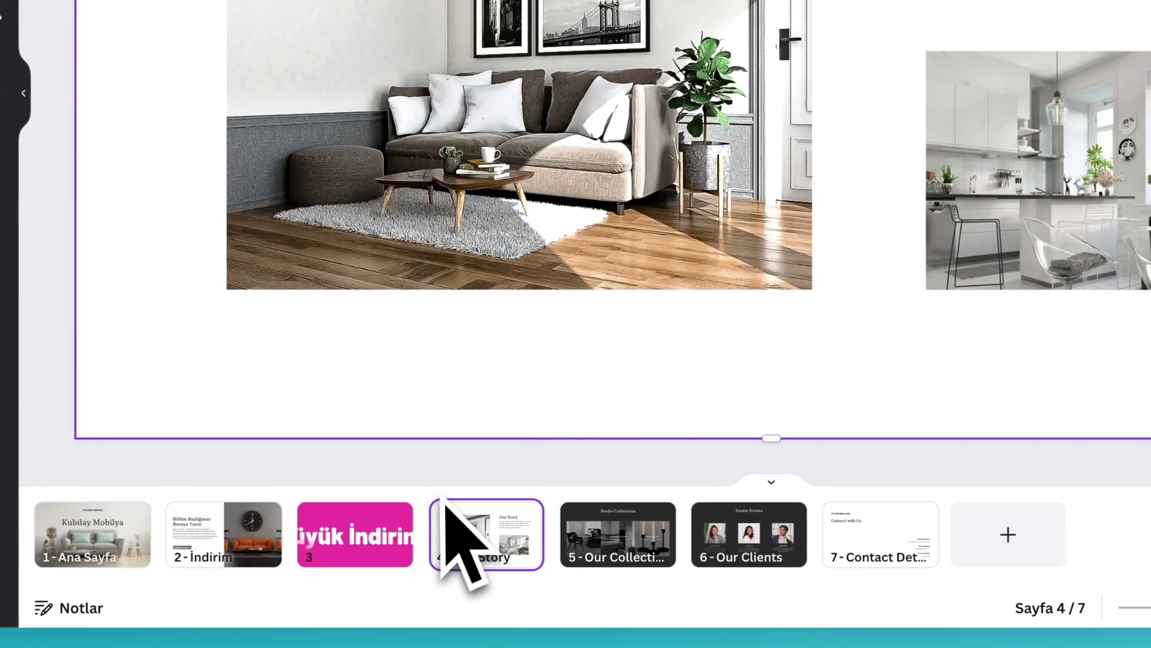
# - Retitle page 4 'Hikayemiz' and page 7 'İletişim'
pyautogui.click(531, 517)
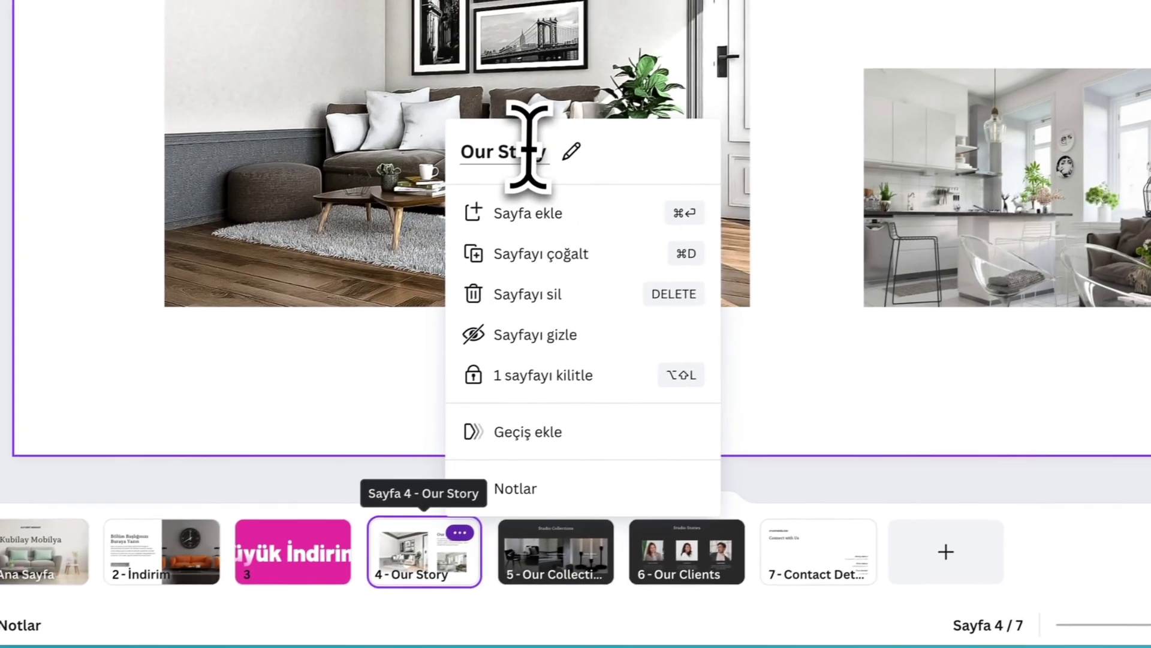
pyautogui.click(590, 132)
pyautogui.write('Hikayemiz')
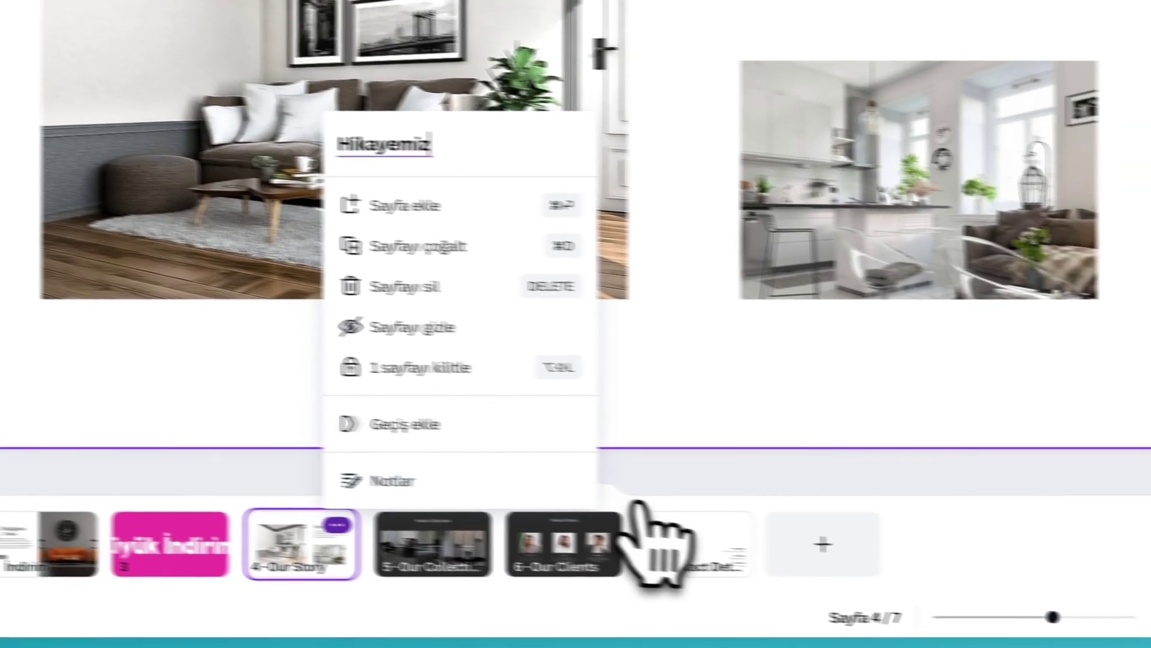
pyautogui.click(801, 555)
pyautogui.click(637, 515)
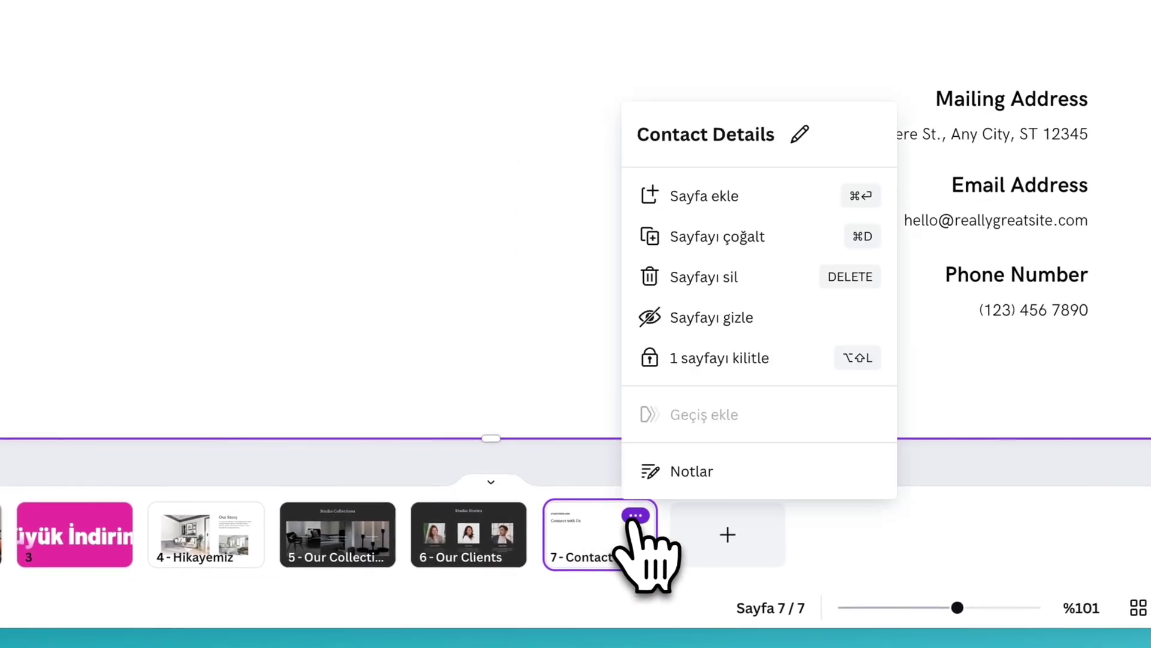
pyautogui.click(727, 134)
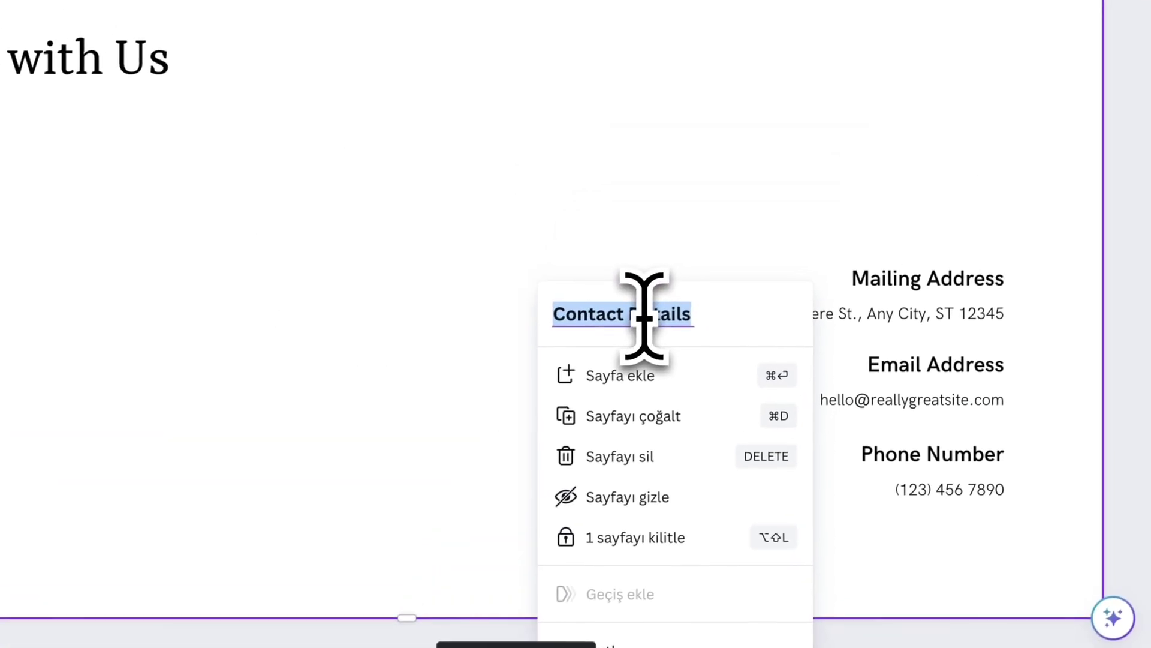
pyautogui.write('İletişim')
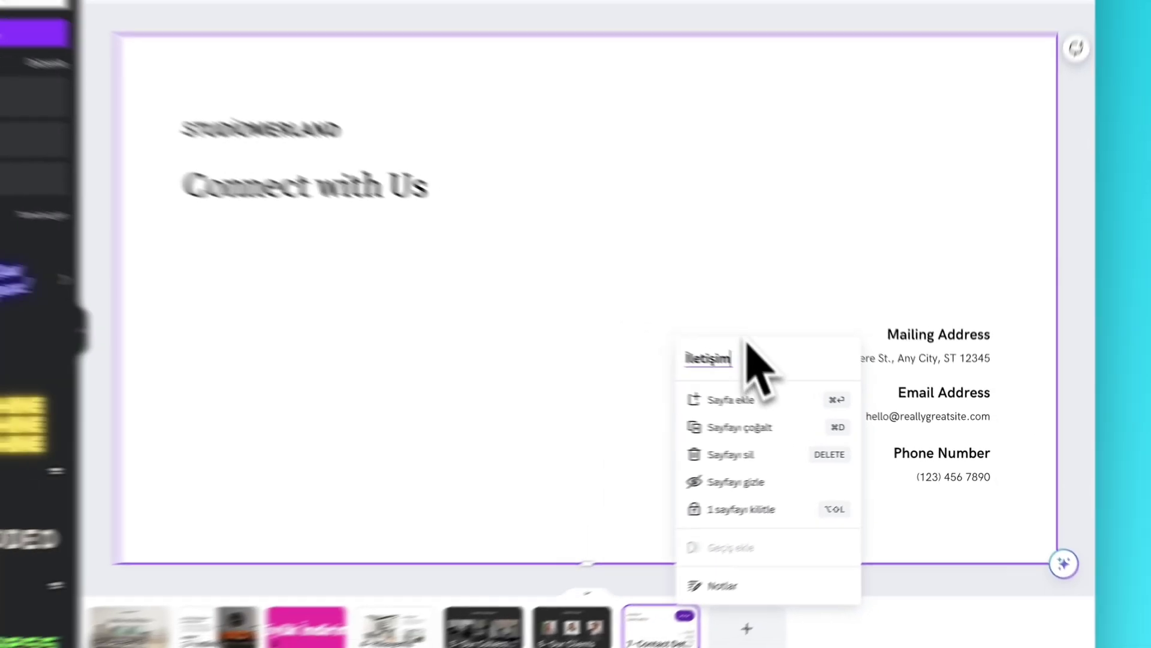
pyautogui.click(618, 228)
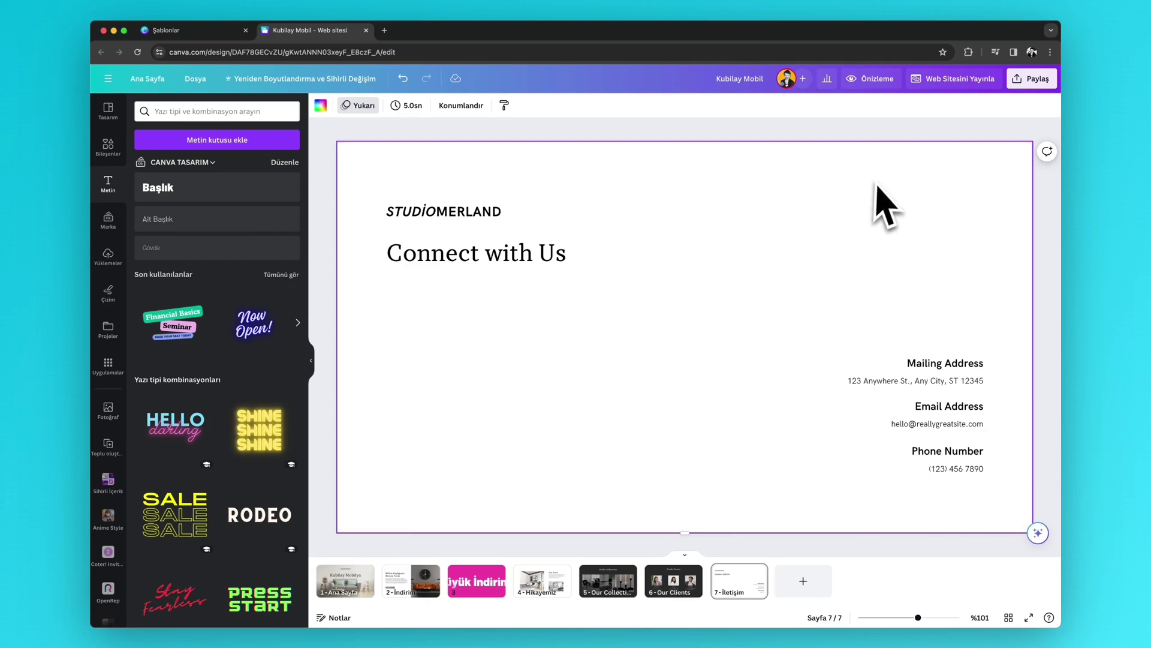
# - Preview the site and test nav links Hikayemiz, İndirim, Ana Sayfa, Our Collections, Our Clients, İletişim
pyautogui.click(875, 80)
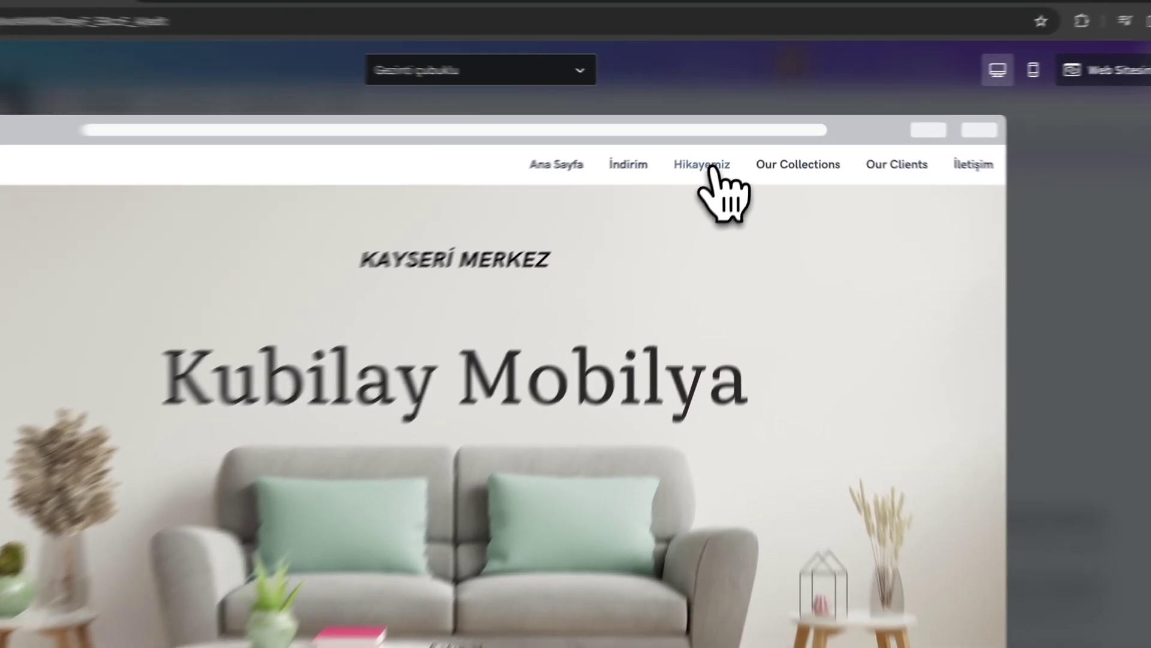
pyautogui.click(712, 169)
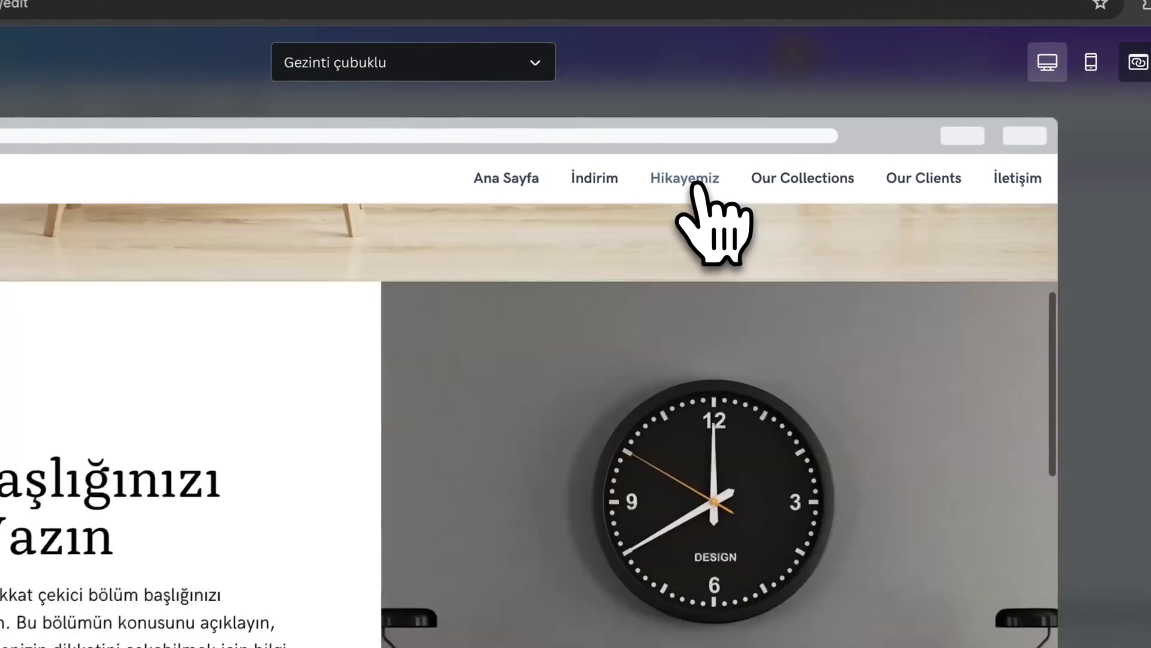
pyautogui.click(629, 165)
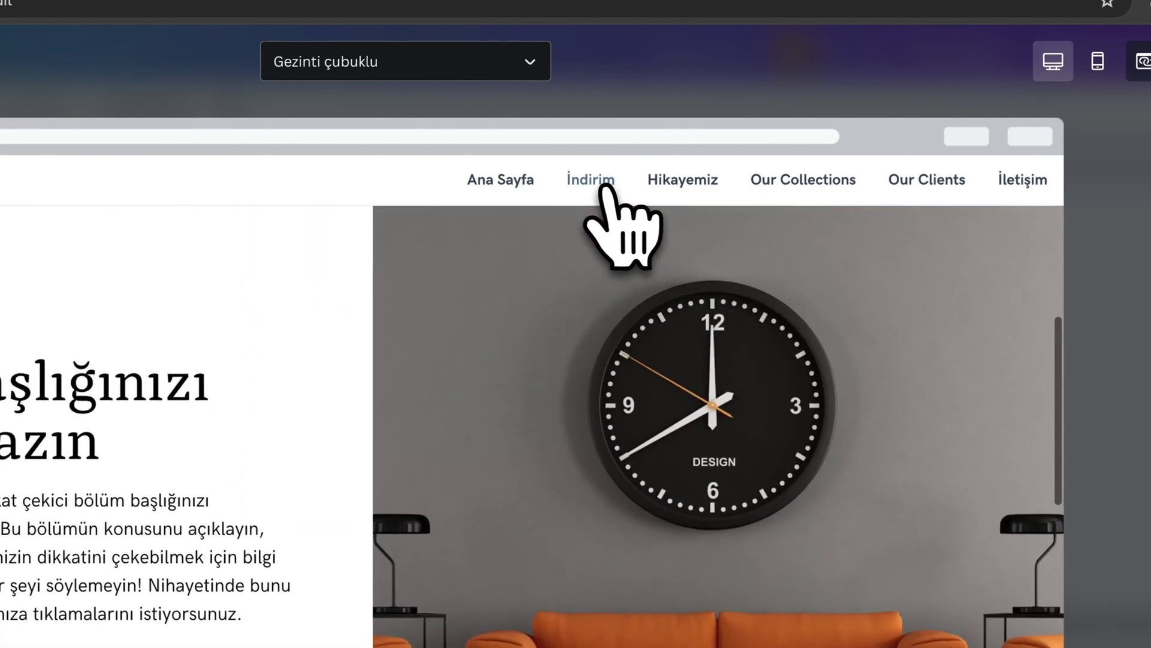
pyautogui.click(528, 180)
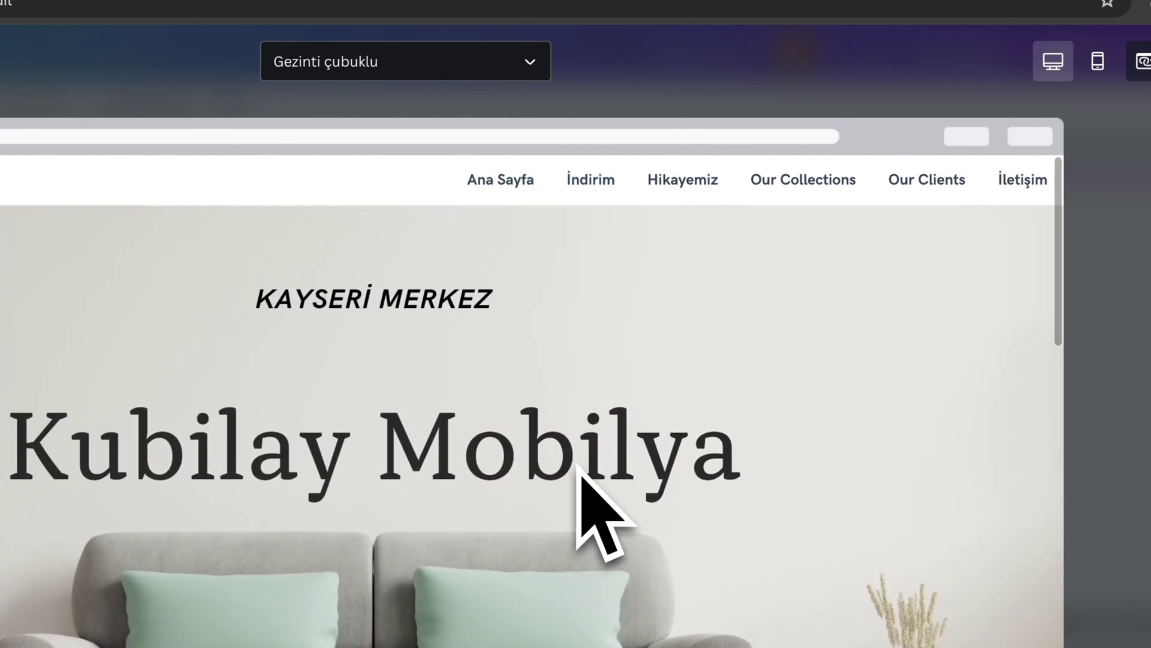
pyautogui.scroll(-5, 579, 467)
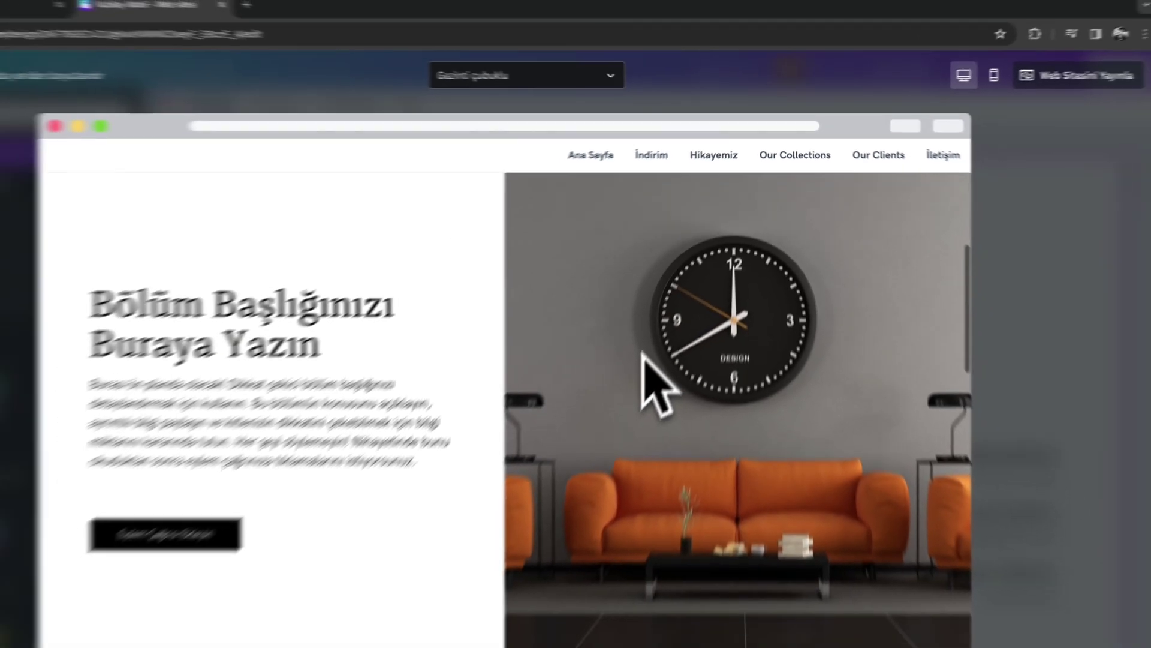
pyautogui.scroll(-10, 643, 355)
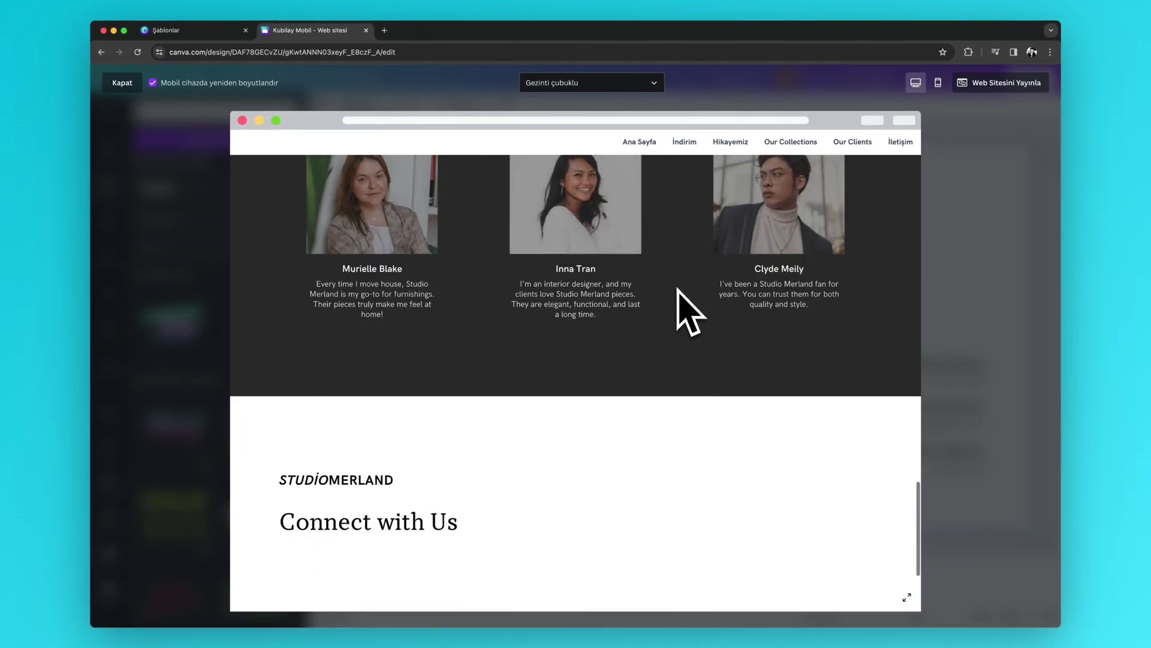
pyautogui.scroll(15, 690, 309)
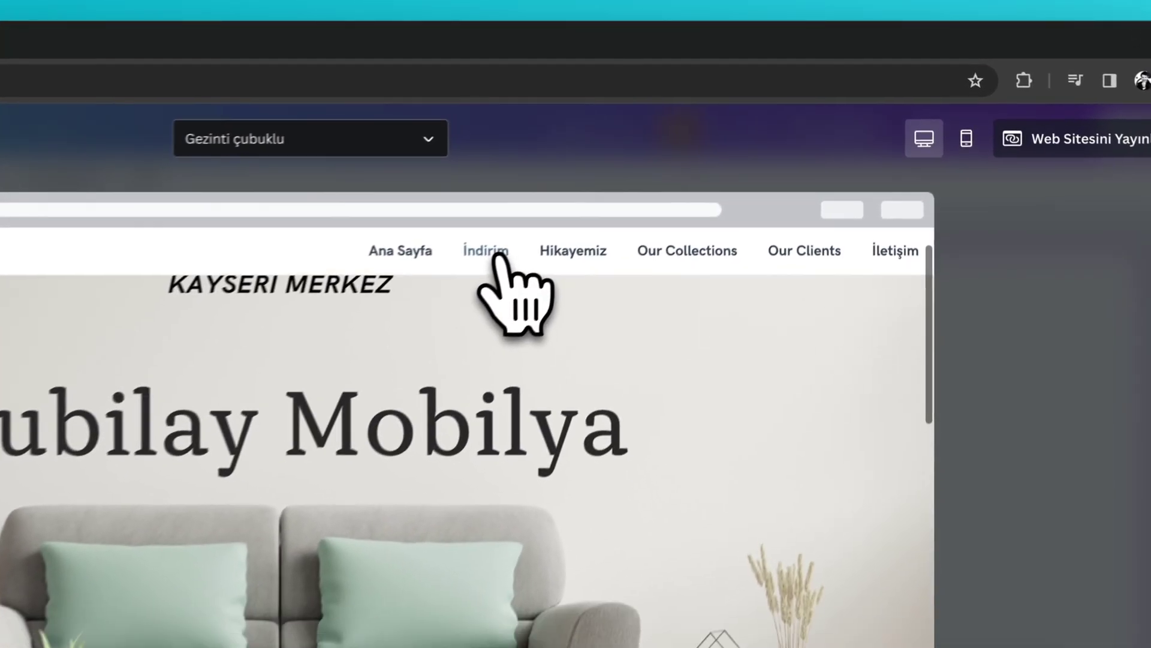
pyautogui.click(723, 142)
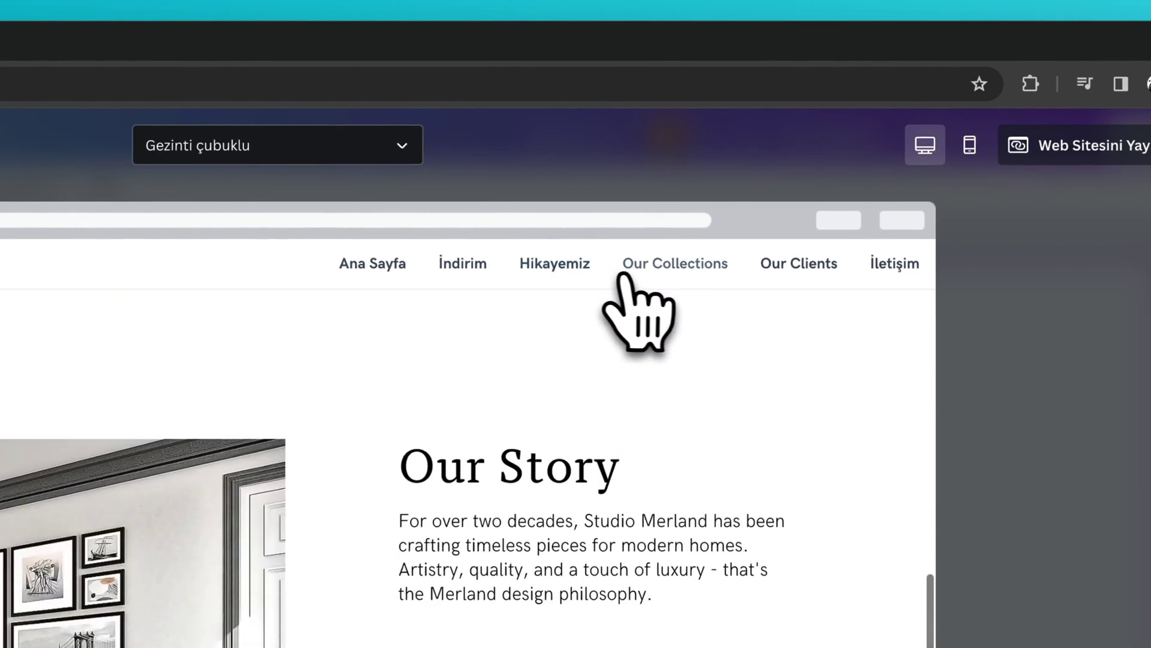
pyautogui.click(635, 277)
pyautogui.click(845, 276)
pyautogui.click(872, 270)
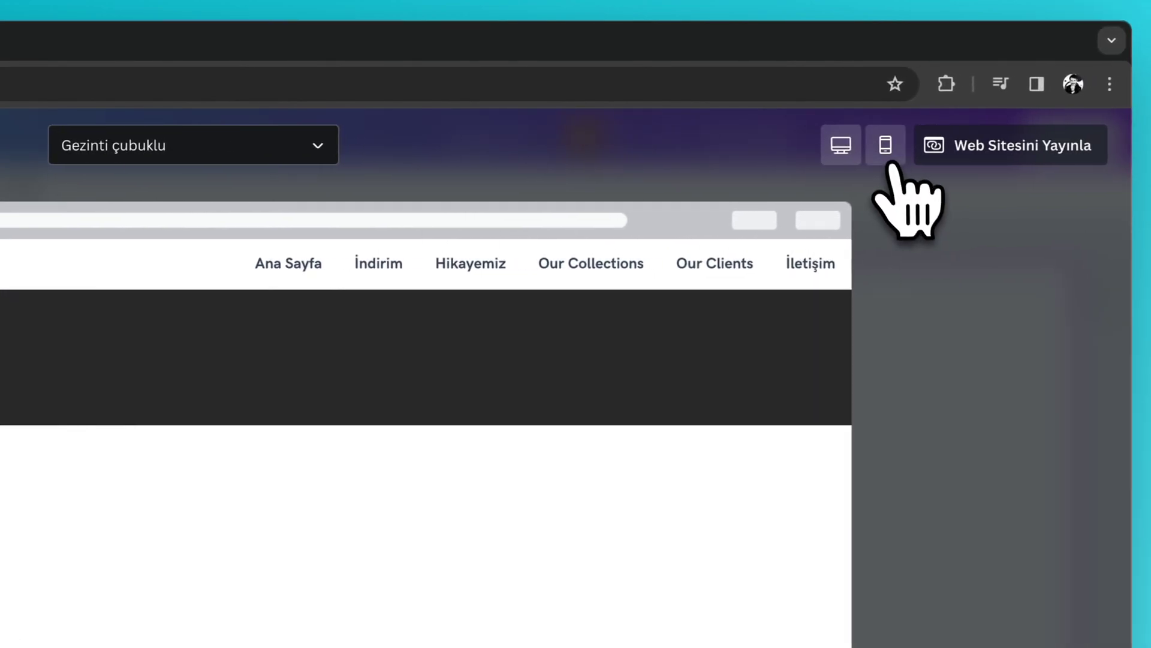
# - Check the mobile preview's hamburger menu by jumping to Hikayemiz, then close the preview
pyautogui.click(895, 145)
pyautogui.click(633, 190)
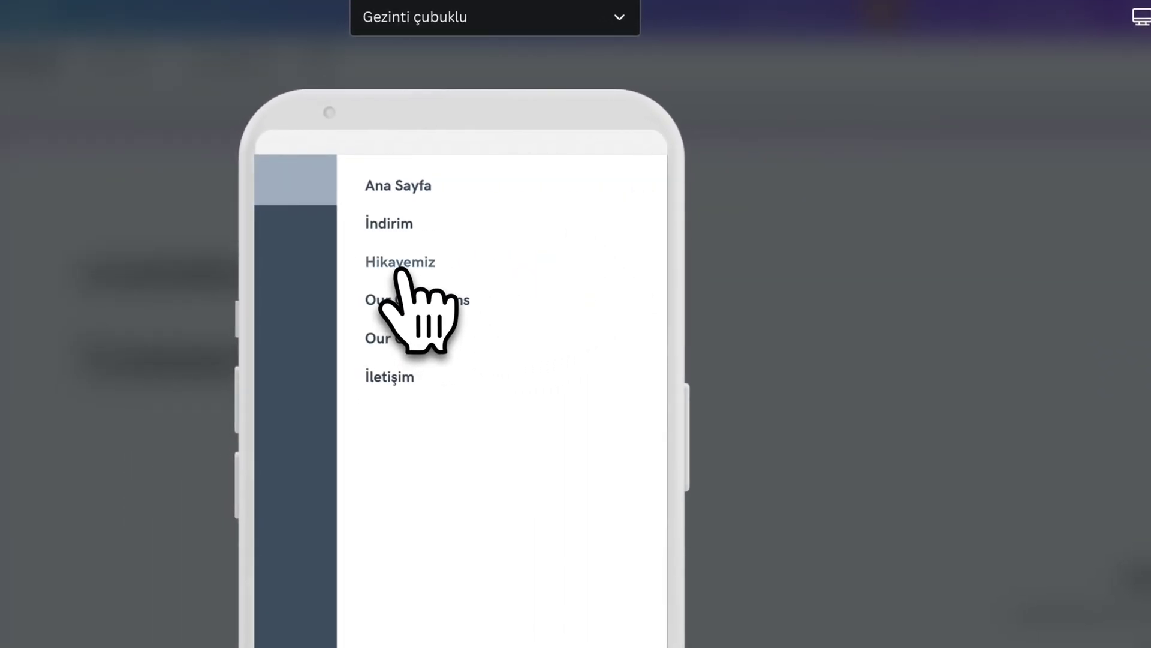
pyautogui.click(400, 264)
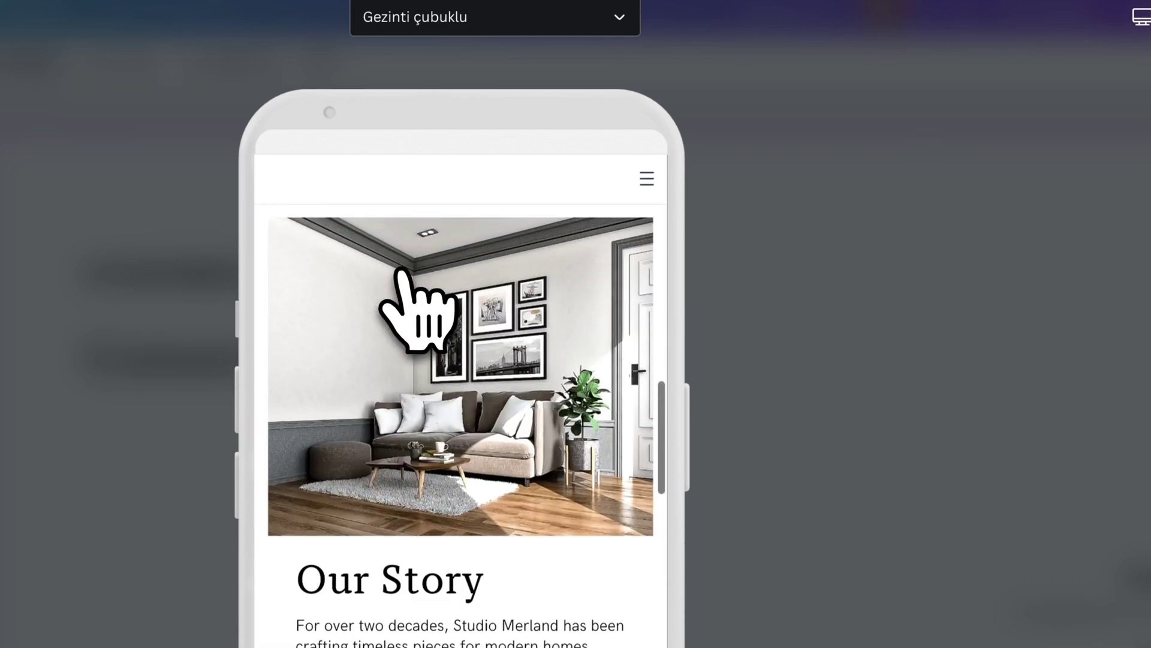
pyautogui.scroll(10, 372, 453)
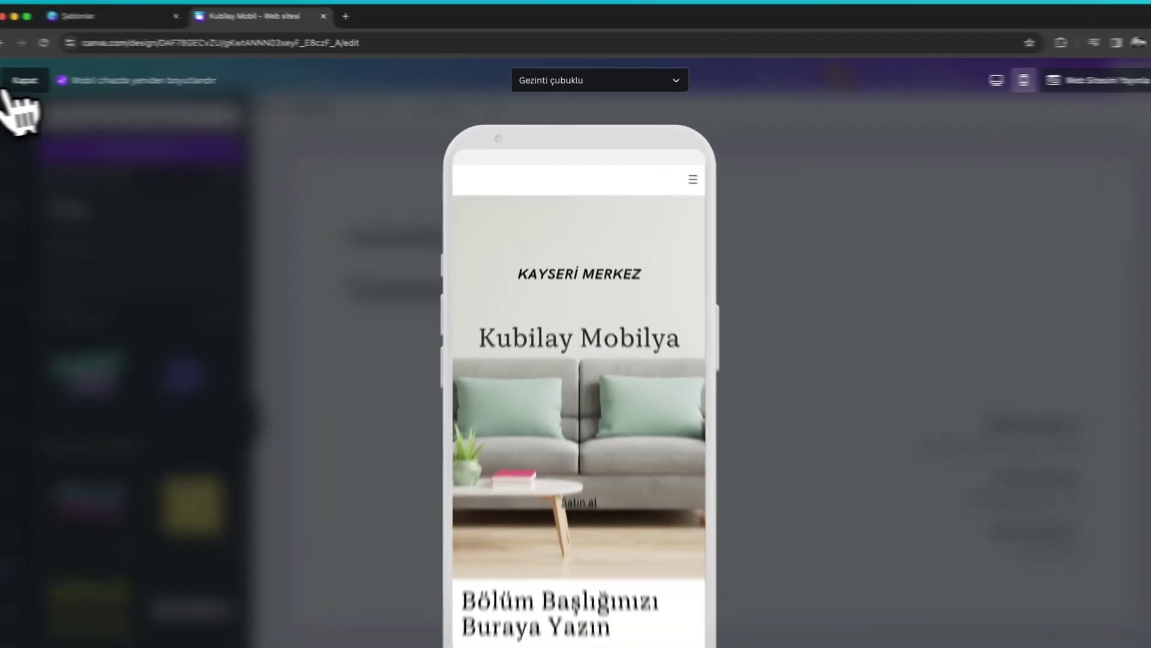
pyautogui.click(15, 86)
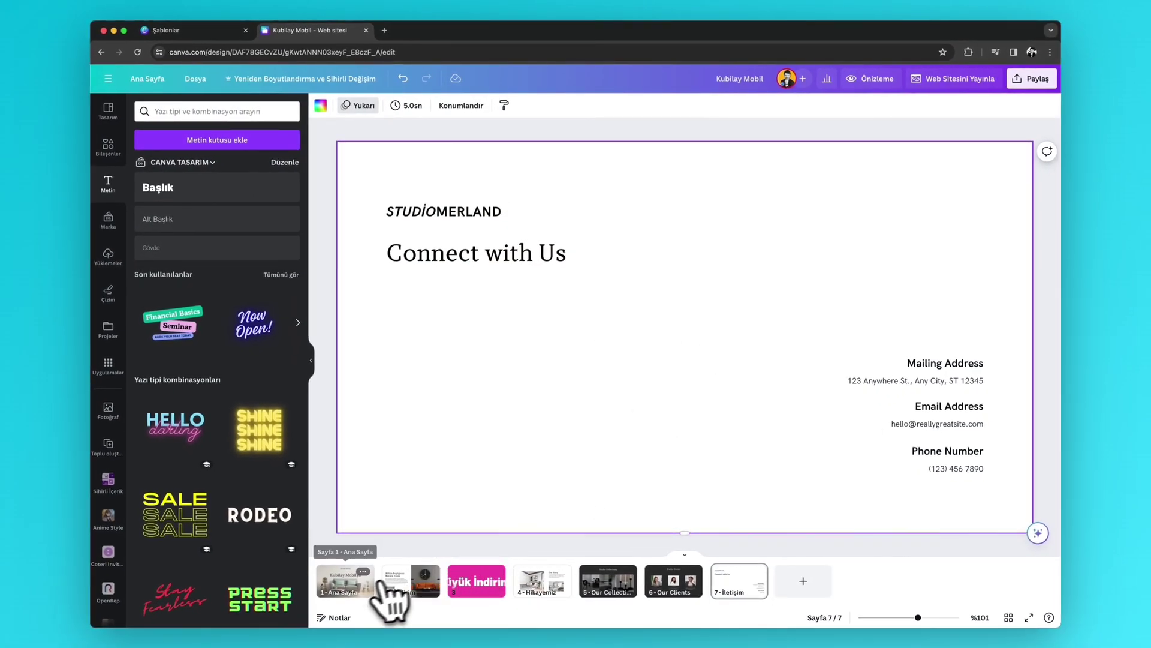
# - Search 'web sitesi' from the home page and pick the Web sitesi 1366 × 768 templates
pyautogui.click(378, 588)
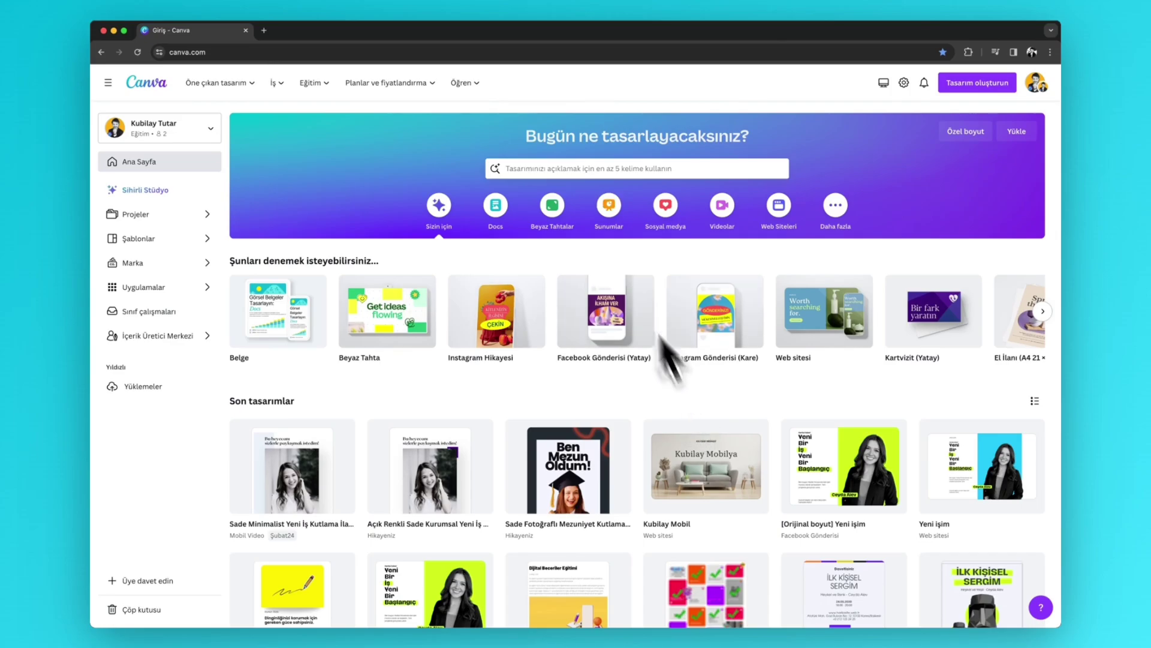
pyautogui.click(552, 168)
pyautogui.write('web sitesi')
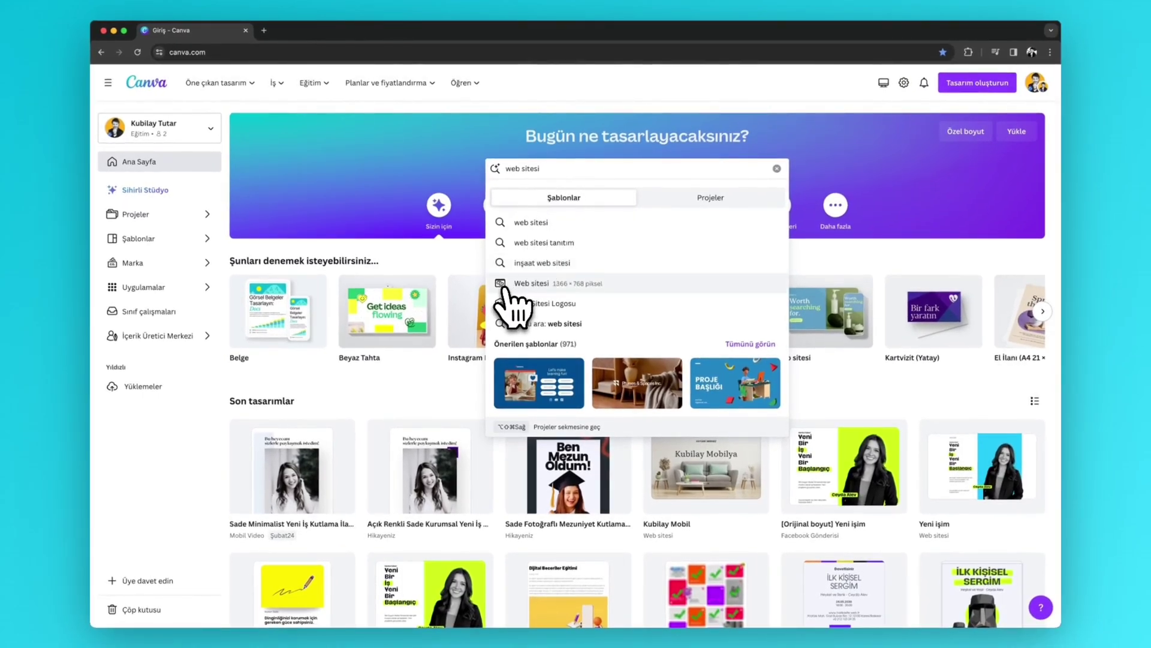
pyautogui.click(504, 288)
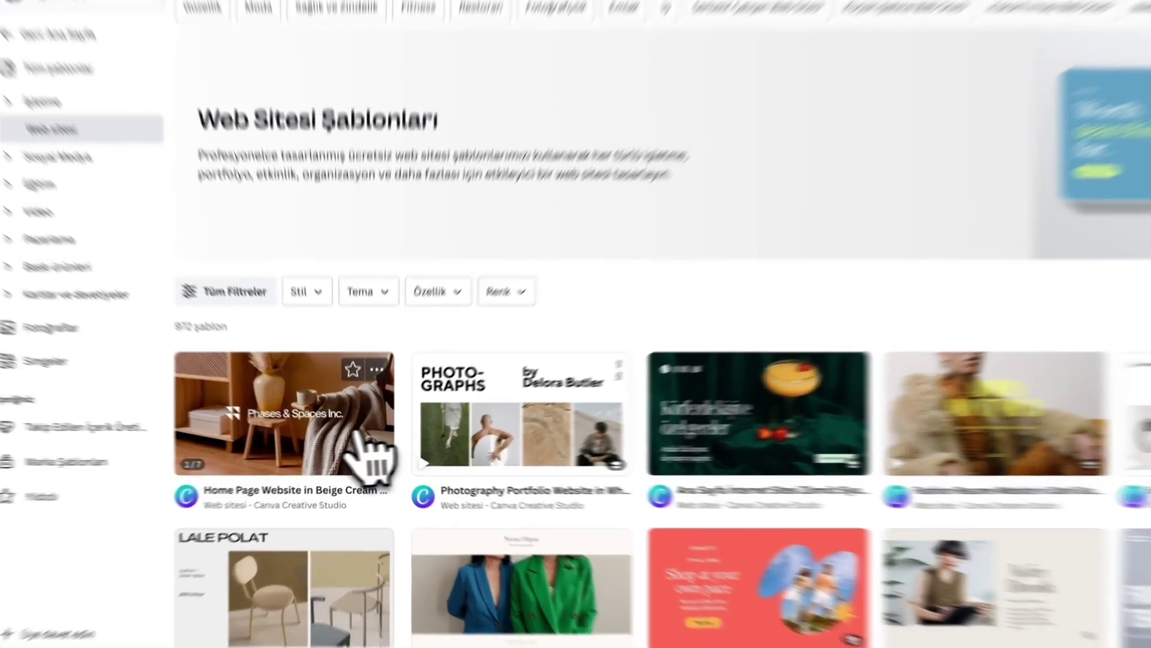
# - Customize the Phases & Spaces Inc. template as a new design and open its website preview
pyautogui.click(360, 434)
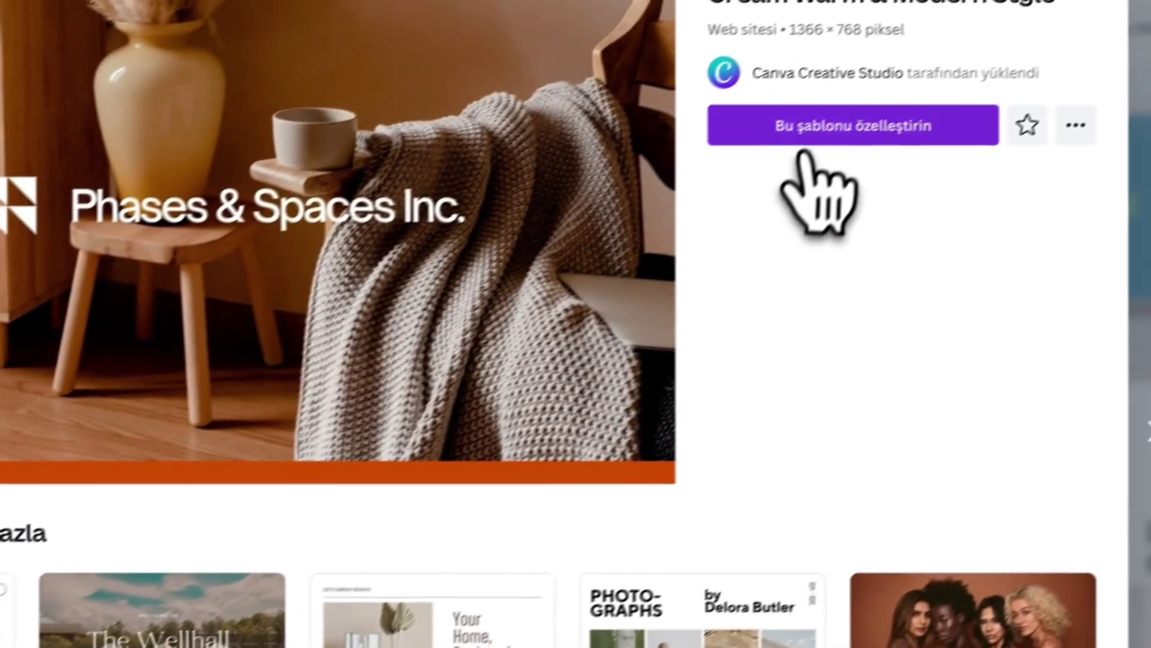
pyautogui.click(801, 139)
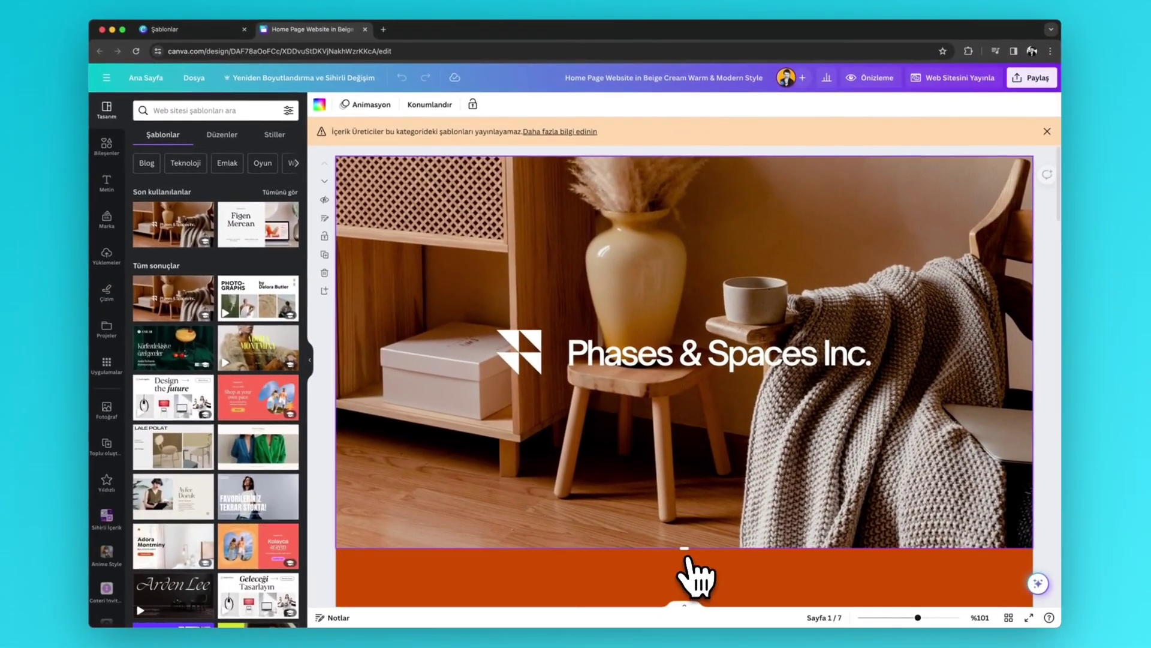
pyautogui.click(868, 78)
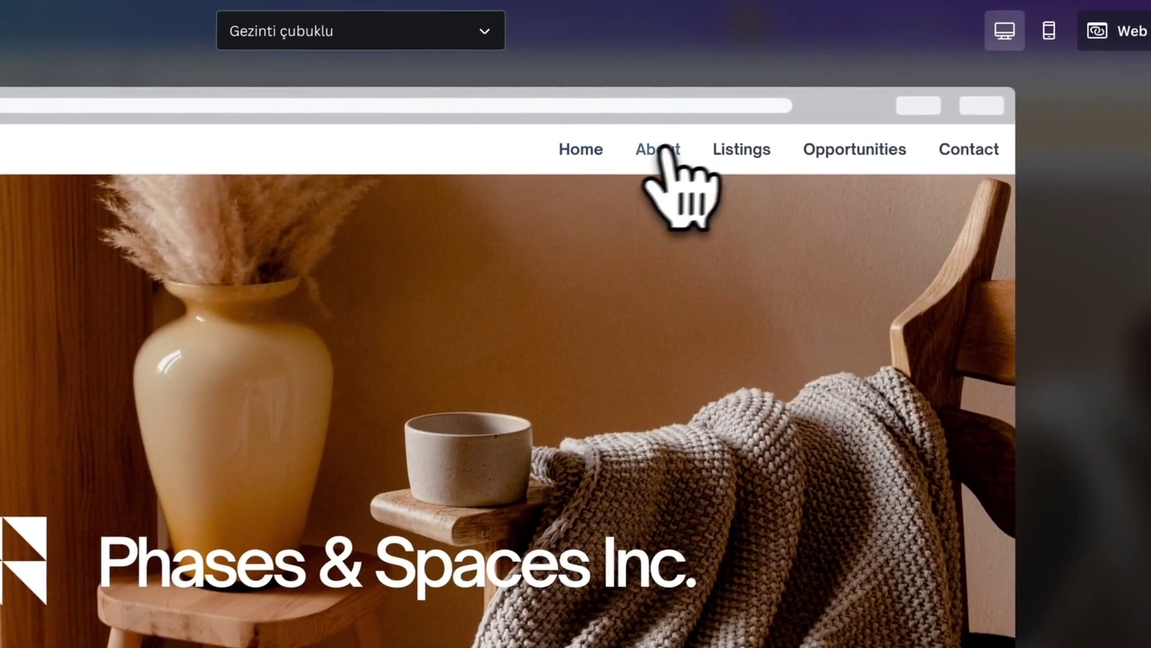
# - Test the About link in the preview's navigation bar on desktop
pyautogui.click(667, 149)
pyautogui.scroll(-15, 617, 412)
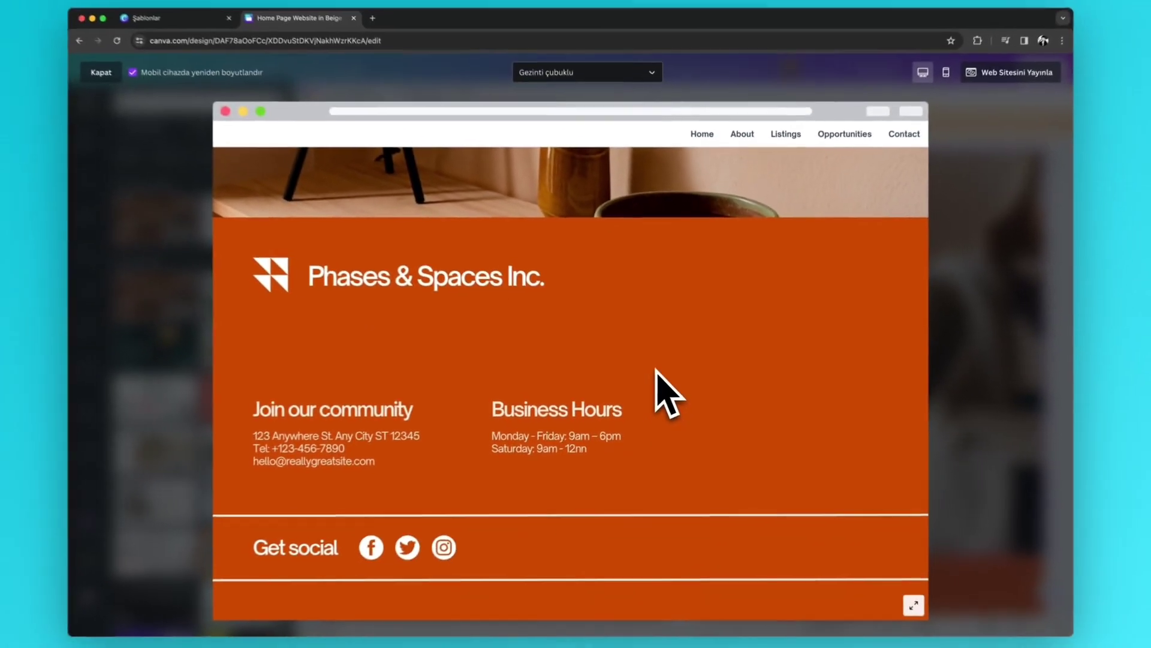
pyautogui.scroll(10, 602, 364)
pyautogui.scroll(10, 660, 372)
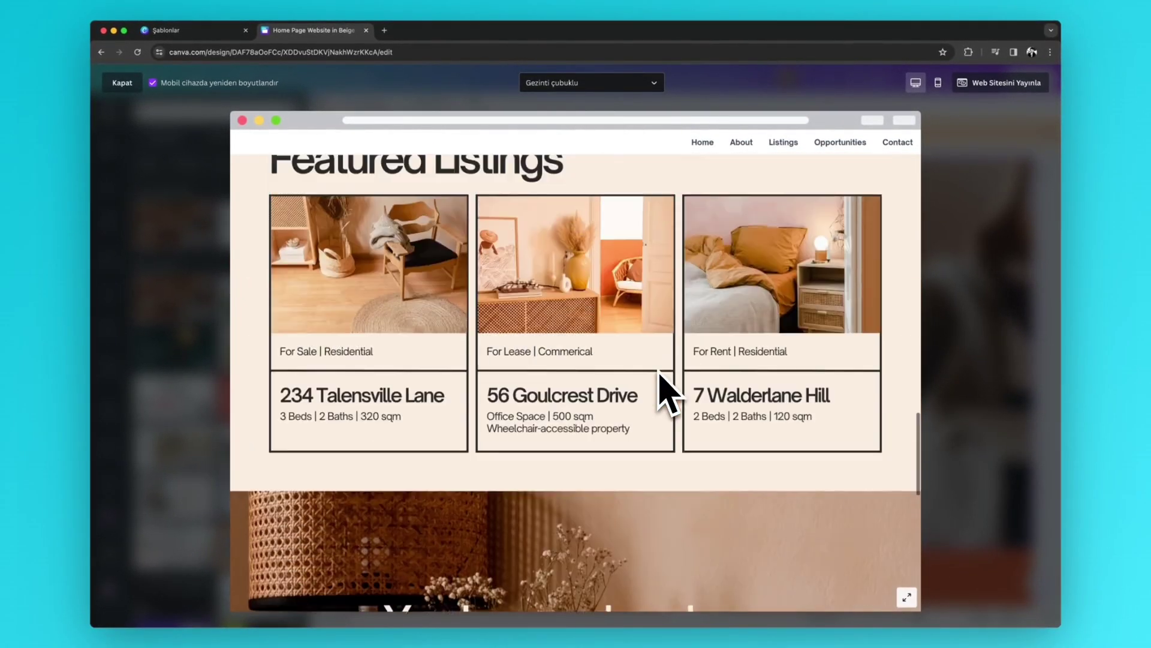
pyautogui.scroll(10, 666, 390)
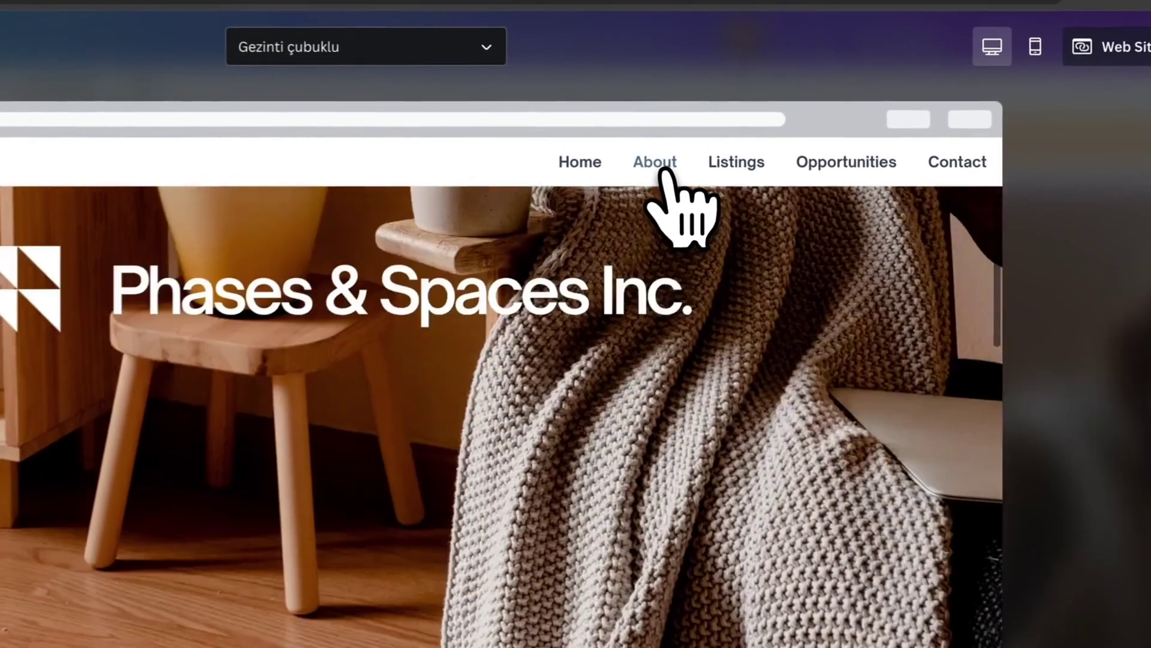
pyautogui.click(741, 144)
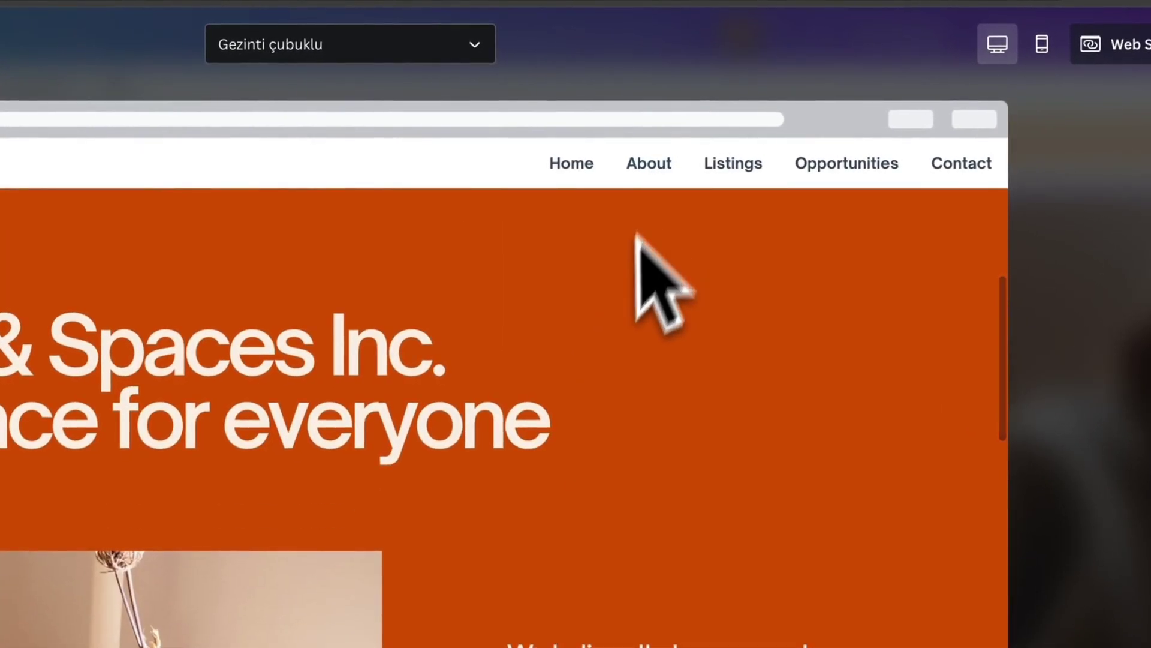
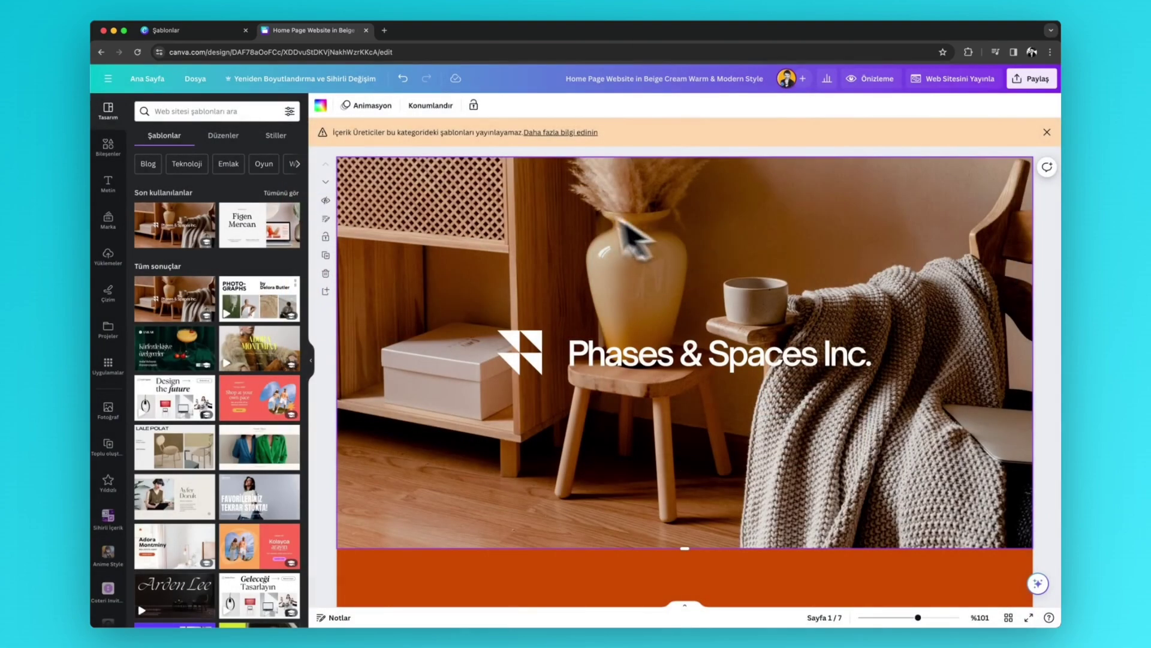
# - Close the Beige Cream template editor and its preview, then return to the Canva home page
pyautogui.click(366, 30)
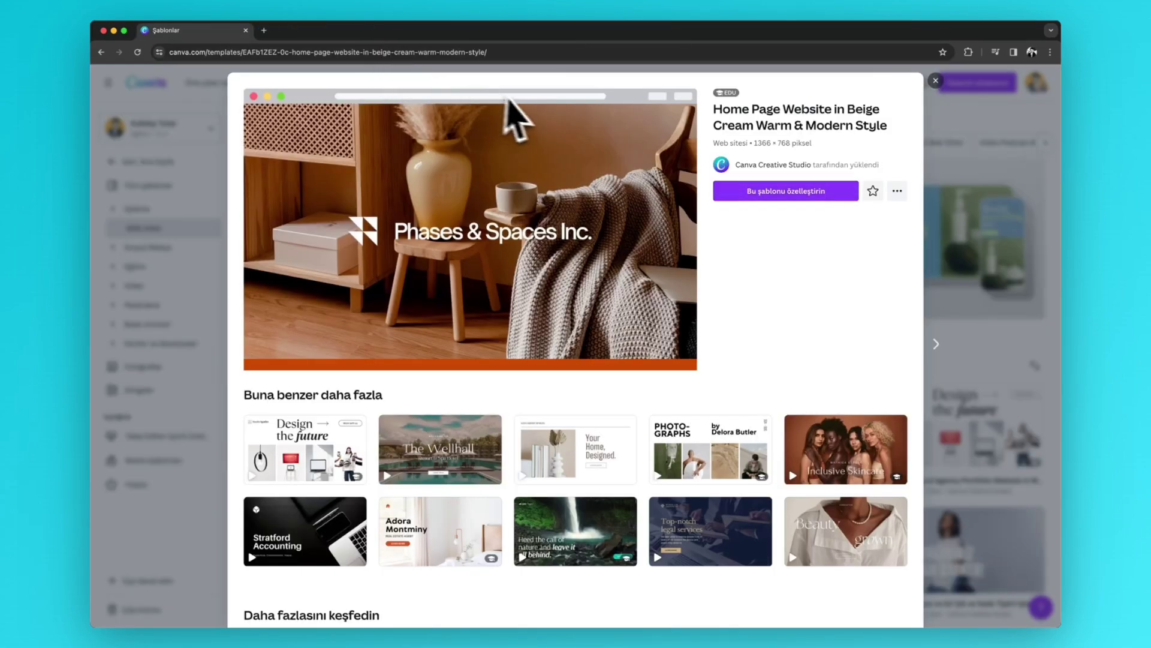
pyautogui.click(936, 80)
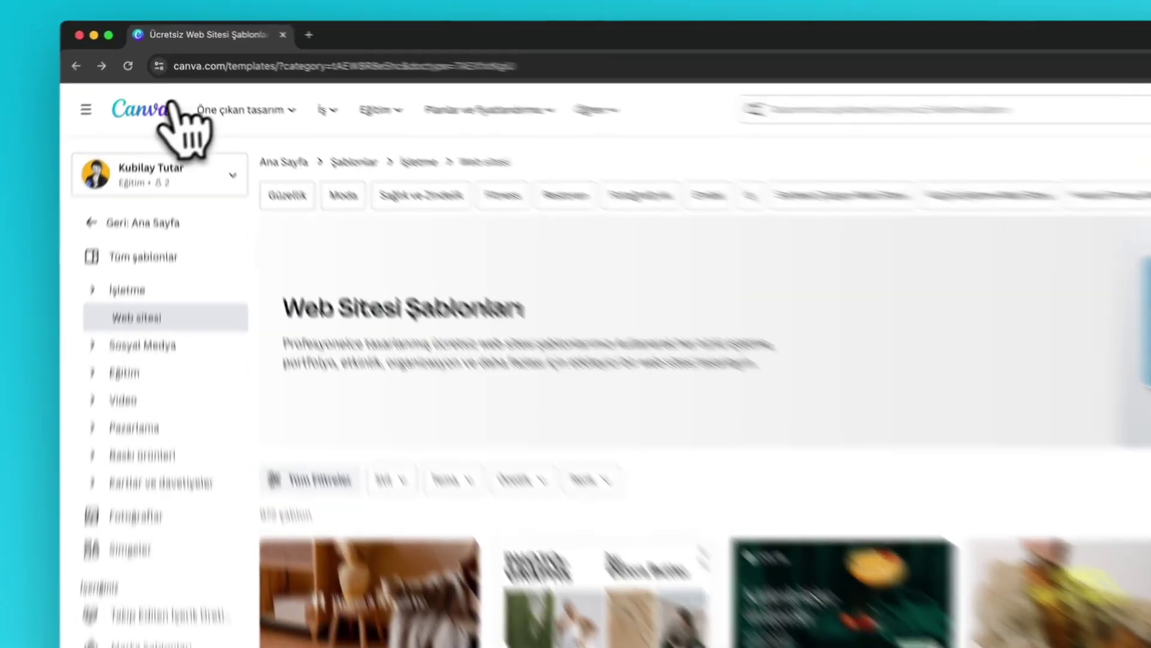
pyautogui.click(150, 87)
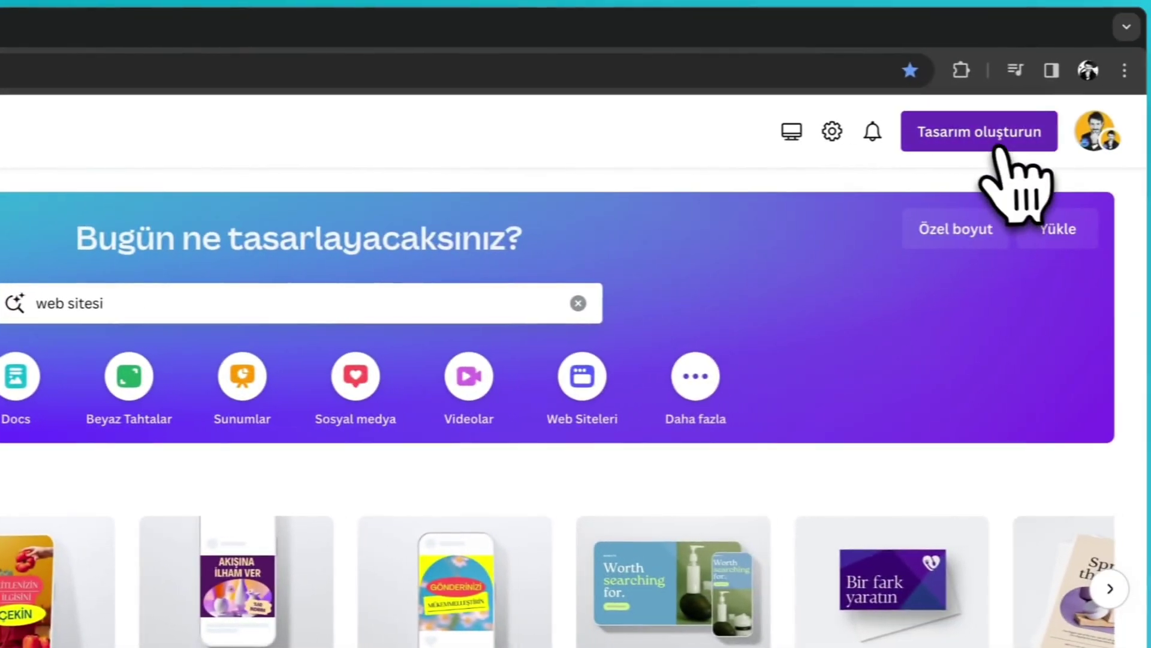
# - Create a new Web sitesi design from the design types list
pyautogui.click(1150, 141)
pyautogui.scroll(-1, 936, 270)
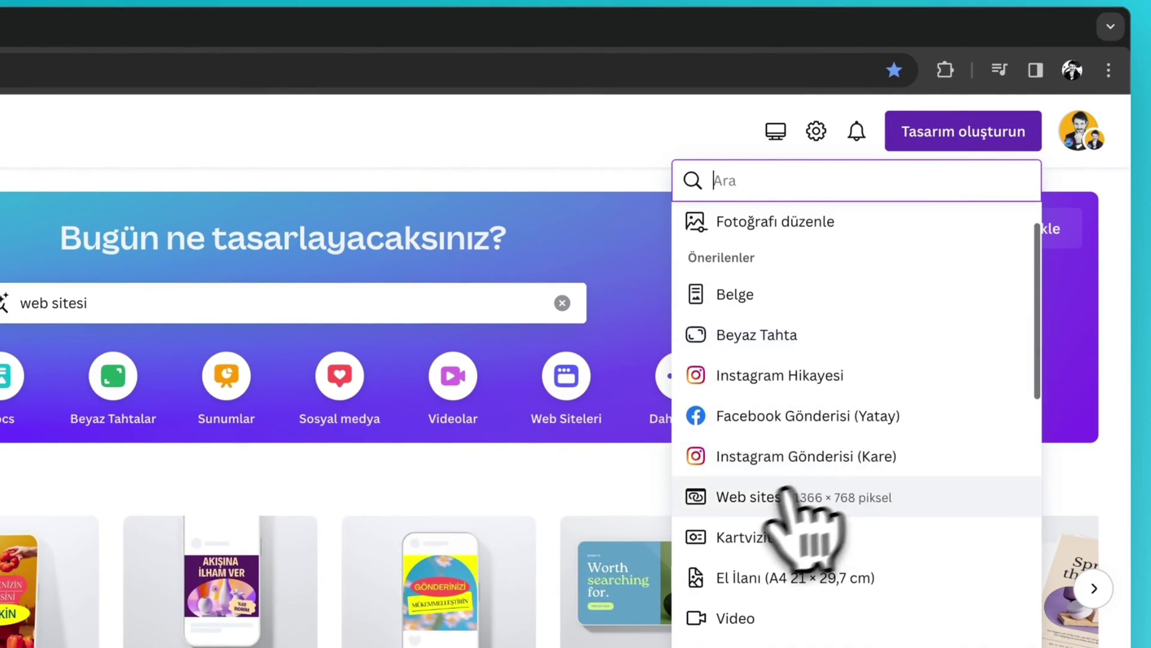
pyautogui.click(744, 502)
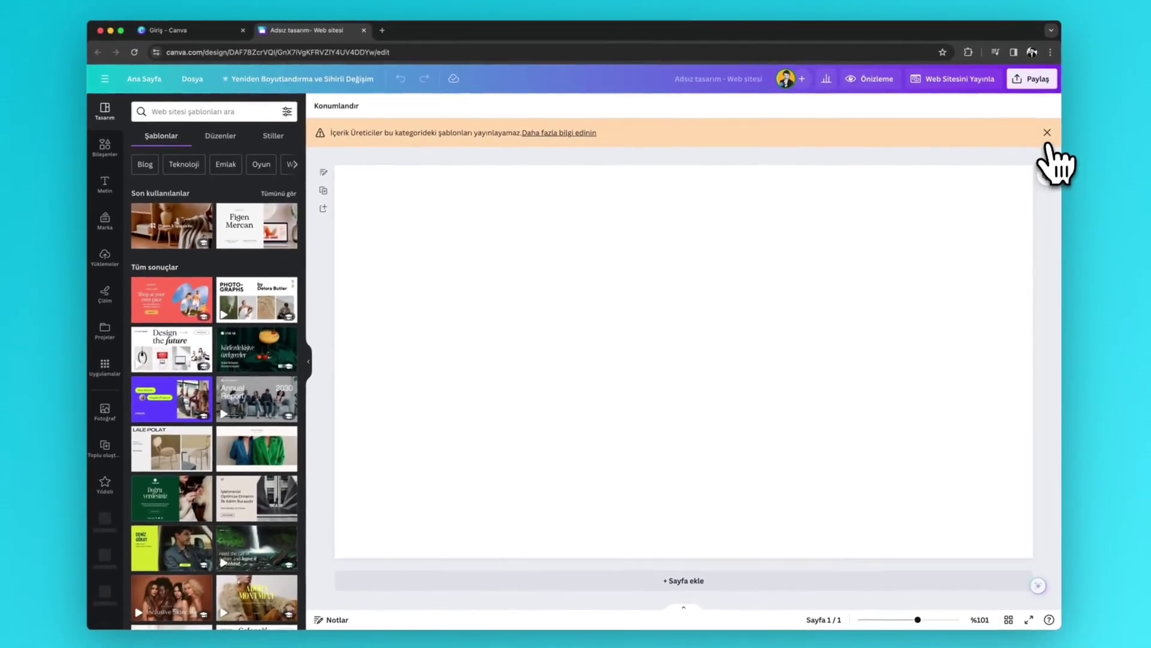
# - Dismiss the orange template warning and select the blank website page
pyautogui.click(1068, 169)
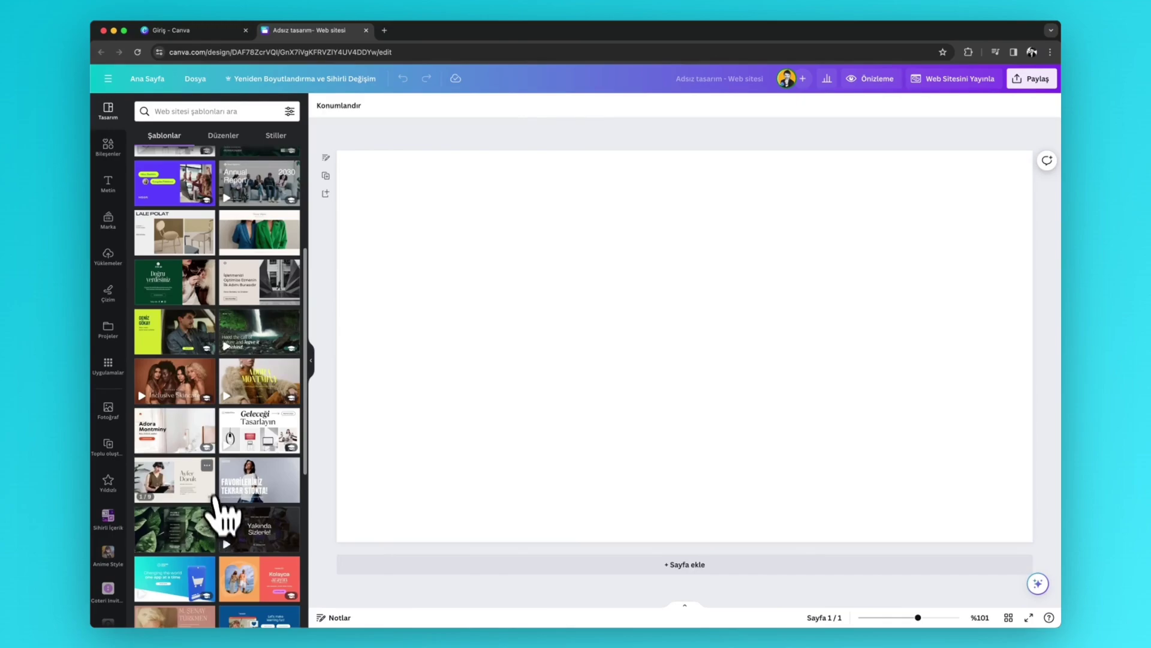
pyautogui.scroll(-8, 219, 486)
pyautogui.scroll(4, 228, 468)
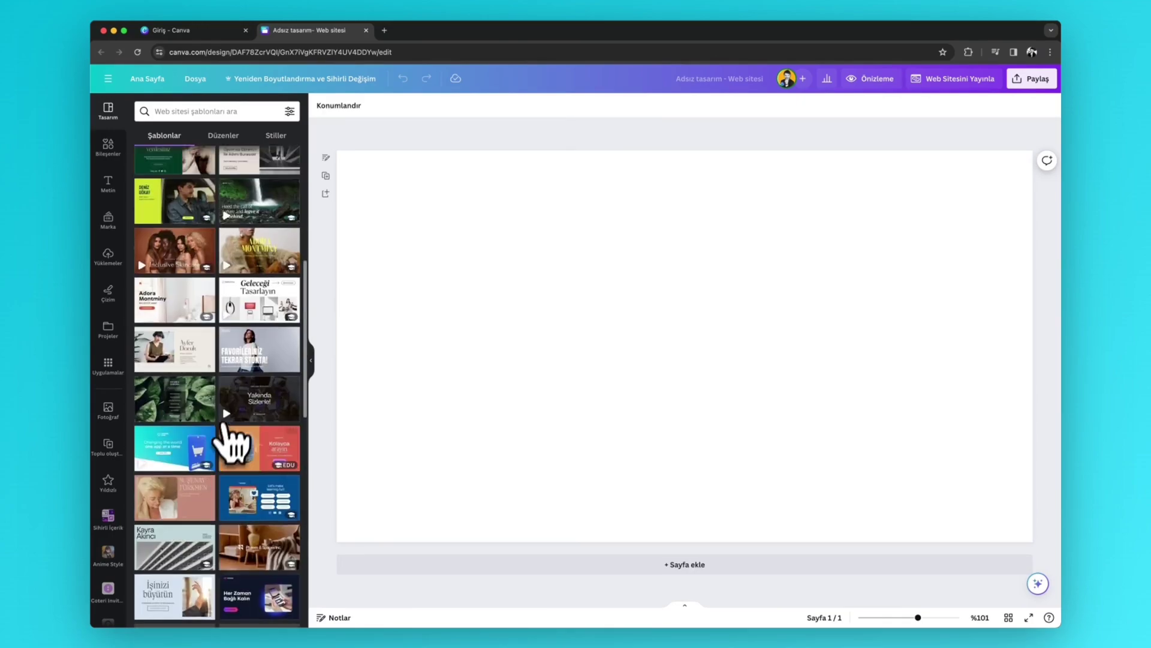
pyautogui.scroll(6, 228, 431)
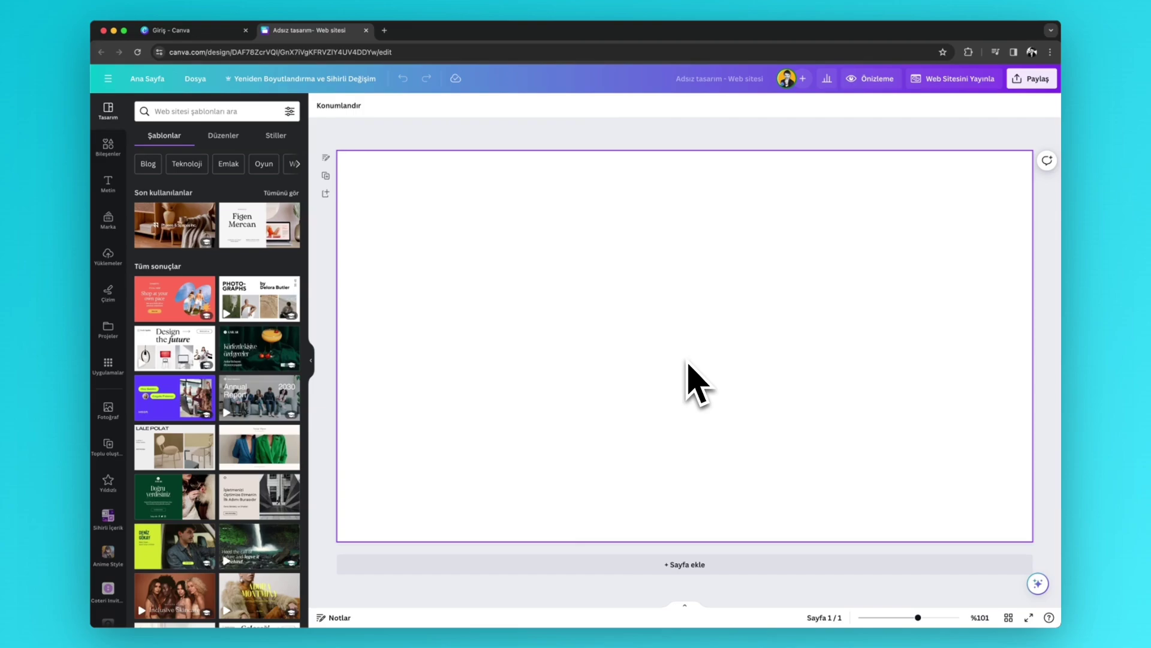
pyautogui.click(687, 369)
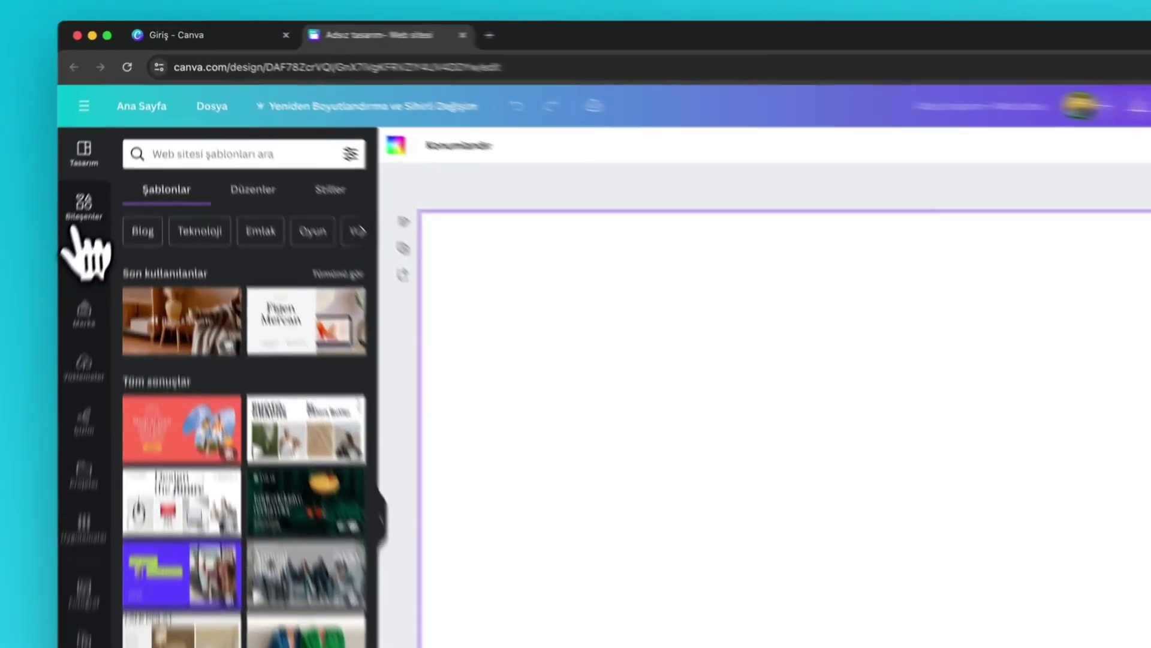
# - Search the Elements library for 'orman drone'
pyautogui.click(118, 147)
pyautogui.click(180, 198)
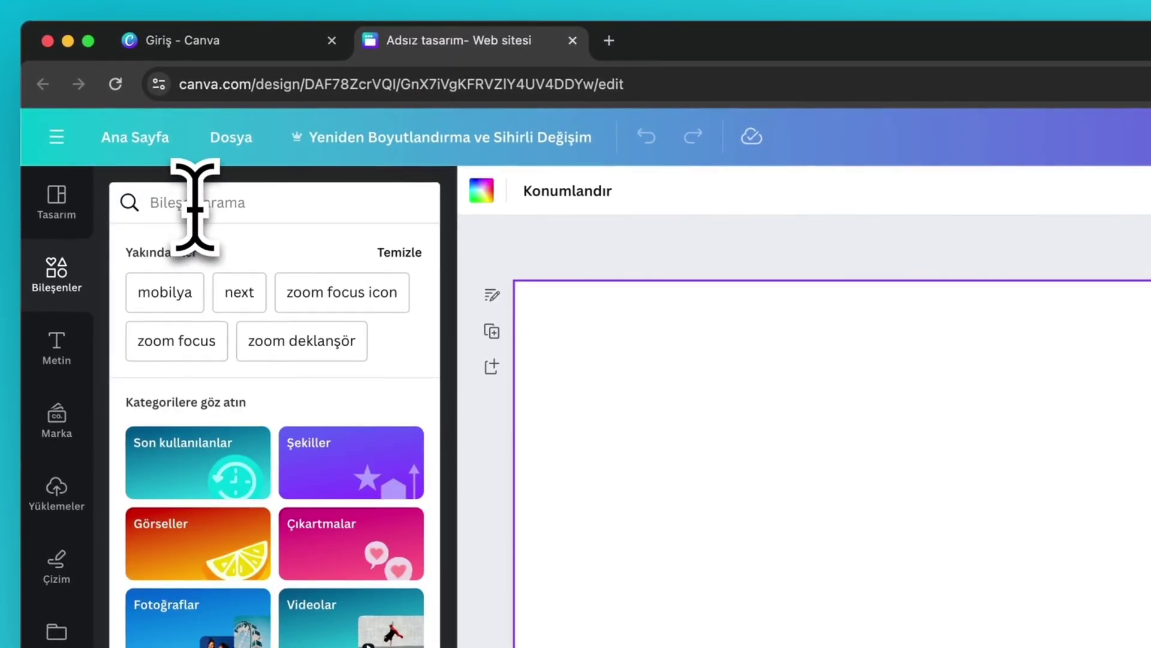
pyautogui.write('orman')
pyautogui.press('Return')
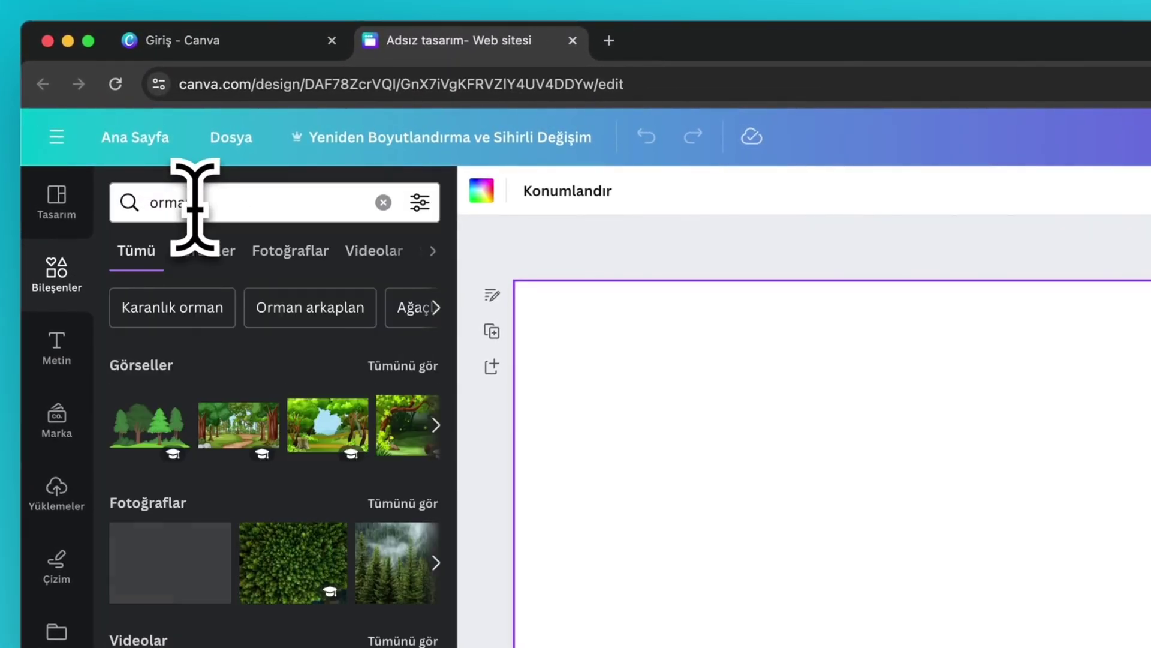
pyautogui.click(201, 203)
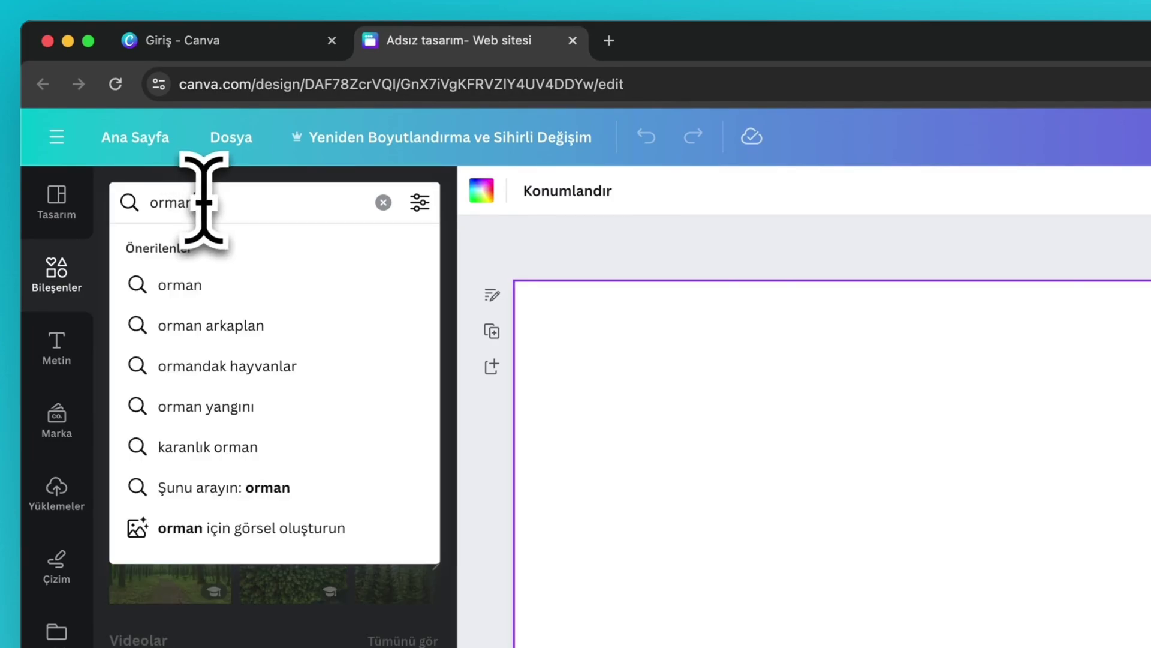
pyautogui.write('drone')
pyautogui.press('Return')
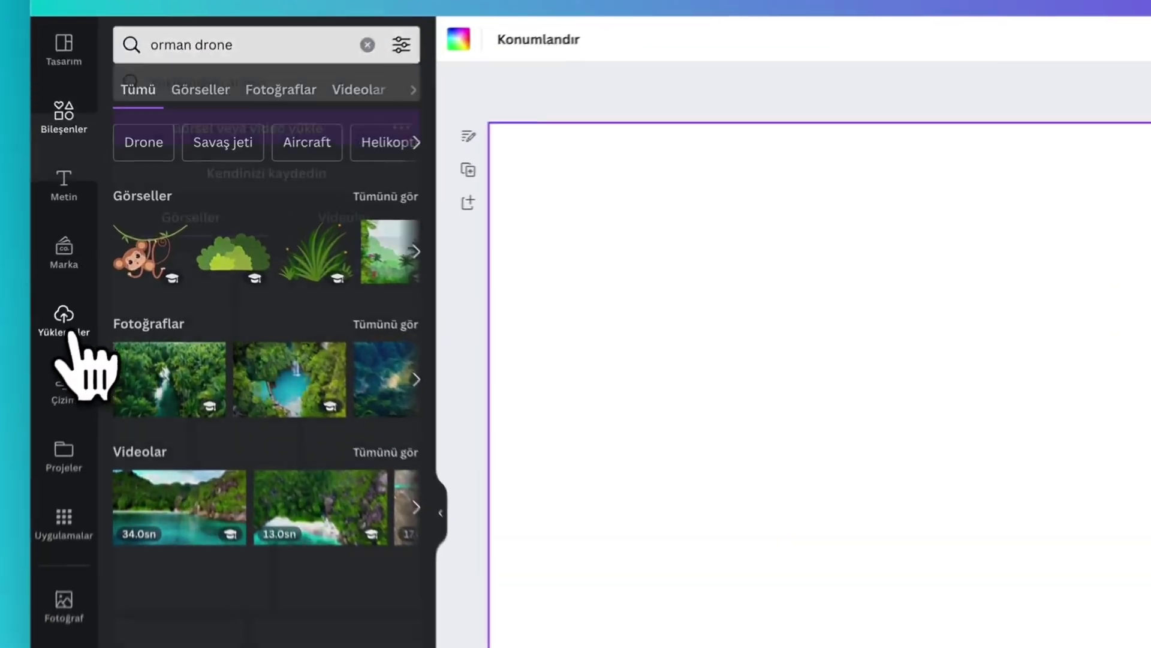
# - Add the 20-second forest drone video and set it as the page background
pyautogui.click(107, 256)
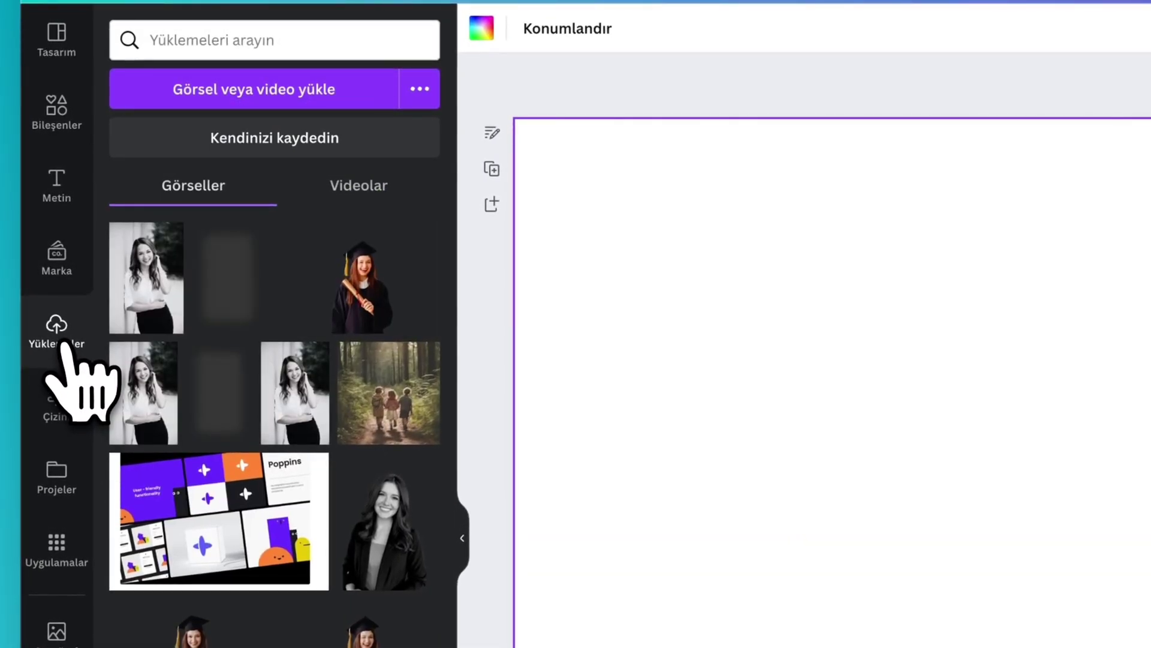
pyautogui.scroll(-4, 154, 540)
pyautogui.scroll(4, 180, 552)
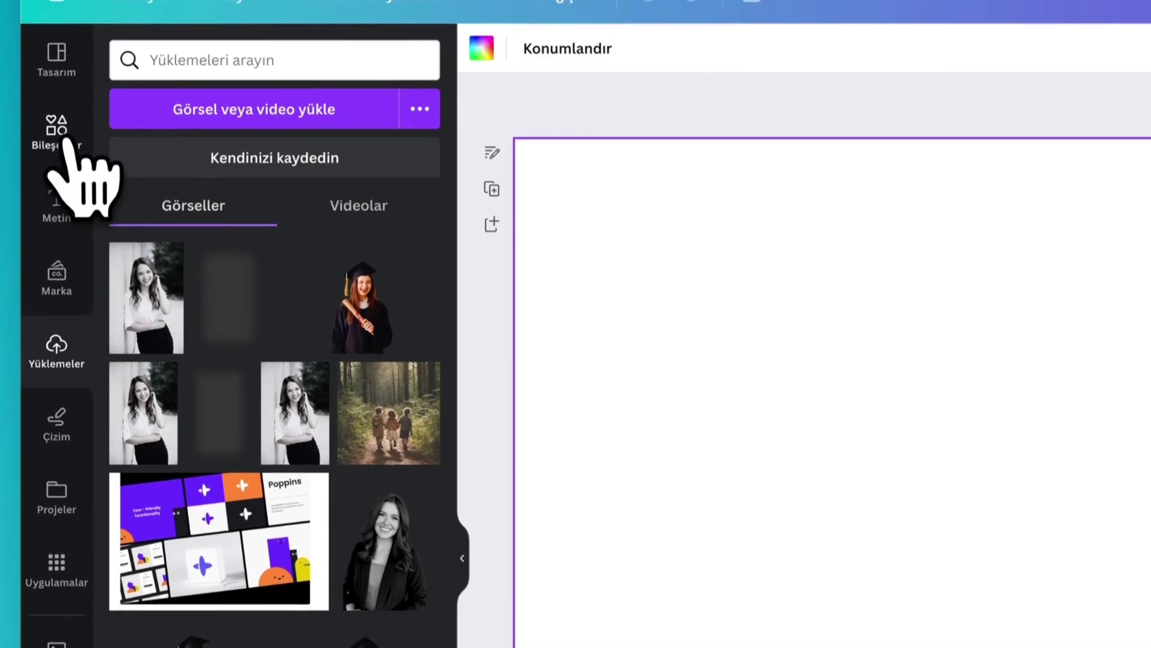
pyautogui.click(58, 120)
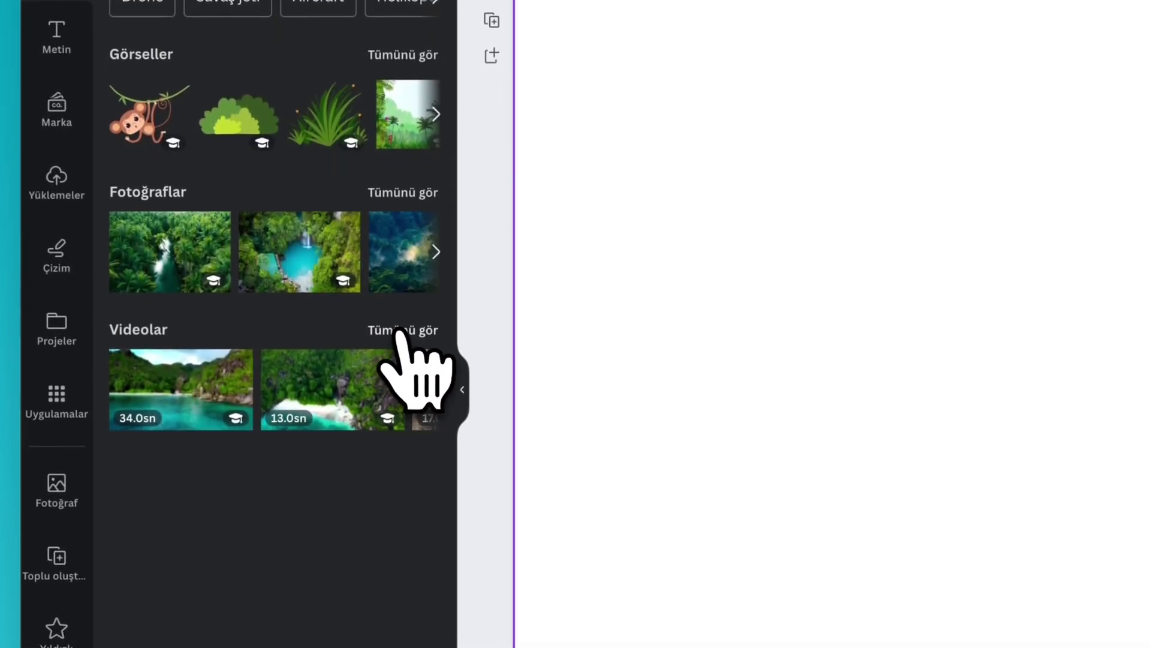
pyautogui.click(396, 332)
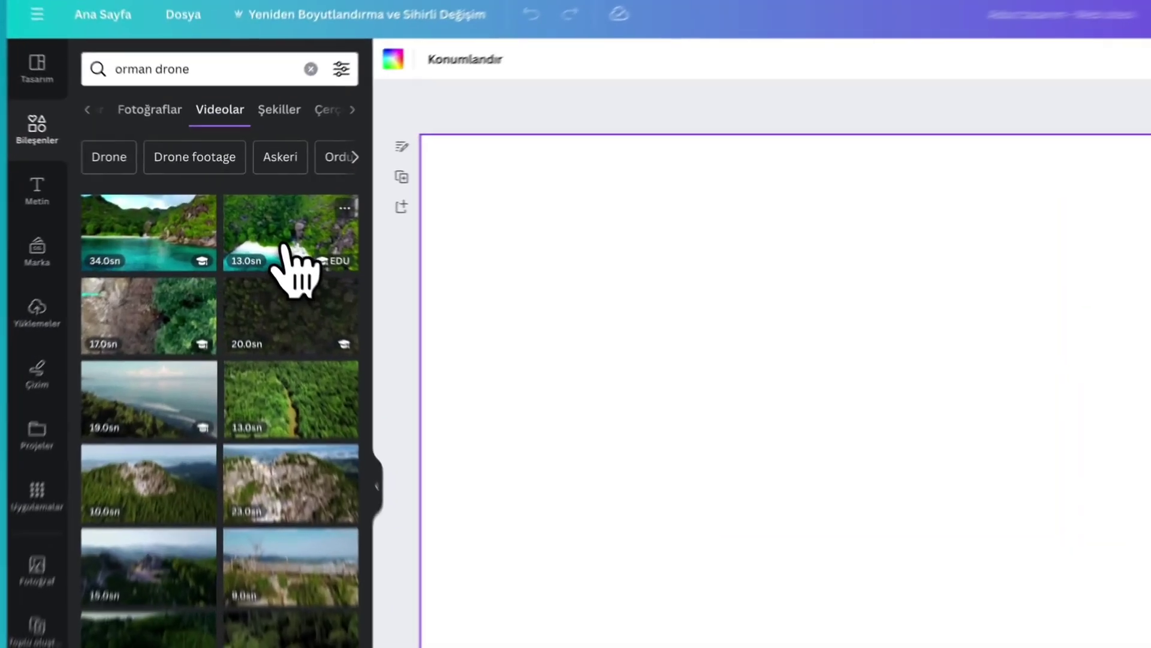
pyautogui.click(257, 219)
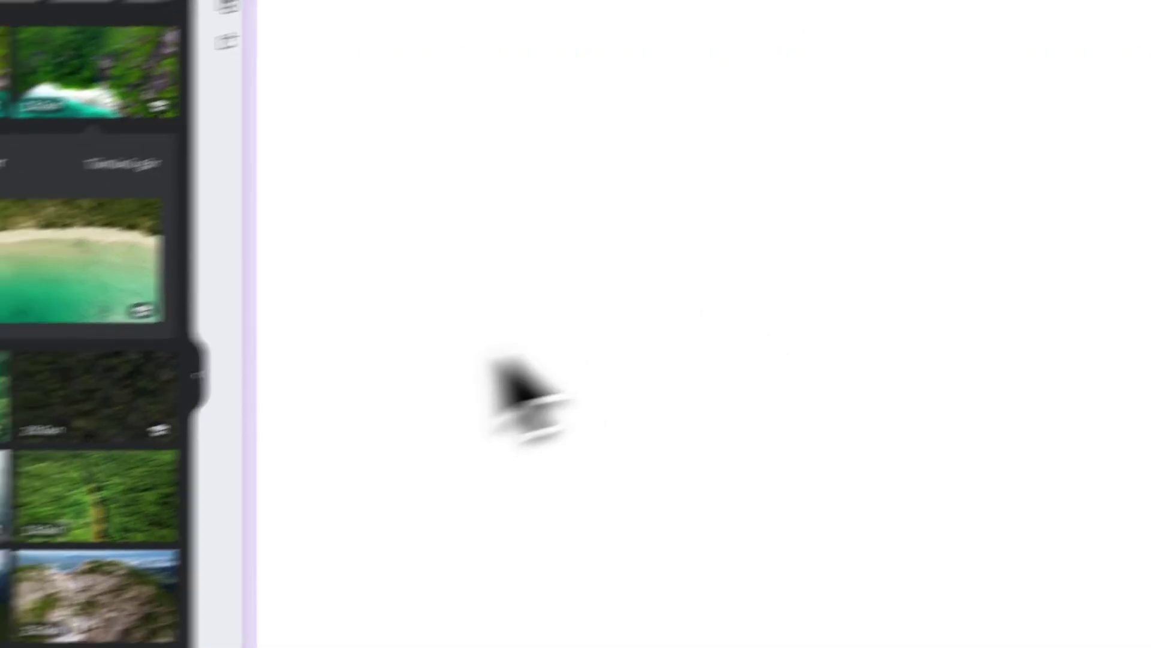
pyautogui.click(120, 414)
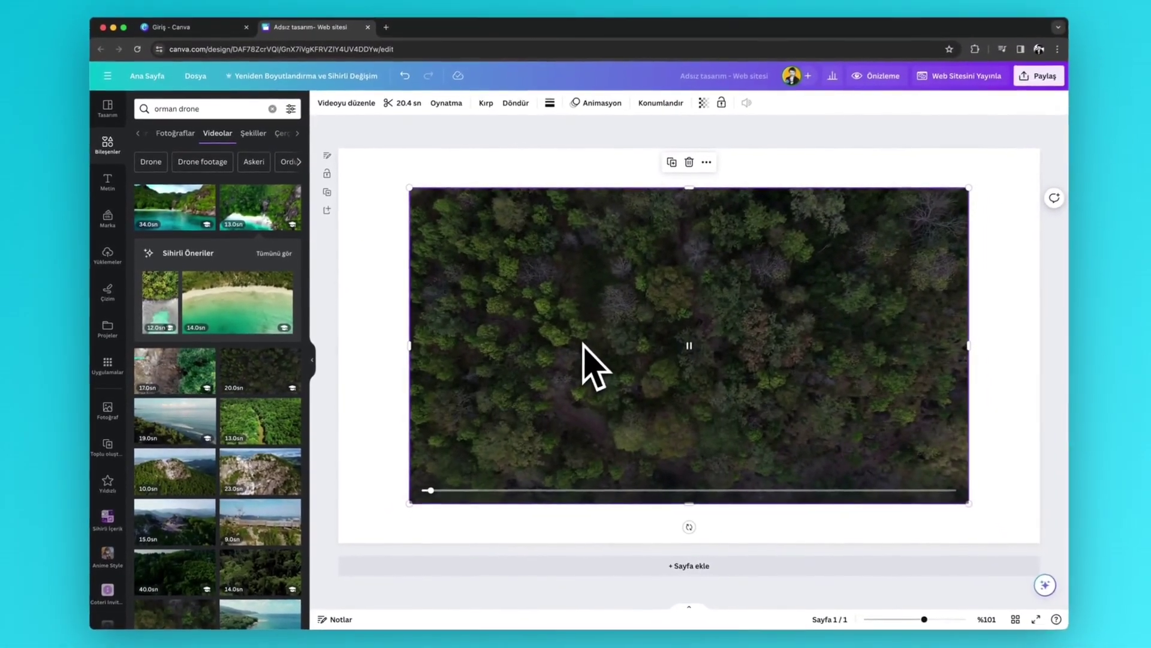
pyautogui.rightClick(585, 353)
pyautogui.click(653, 547)
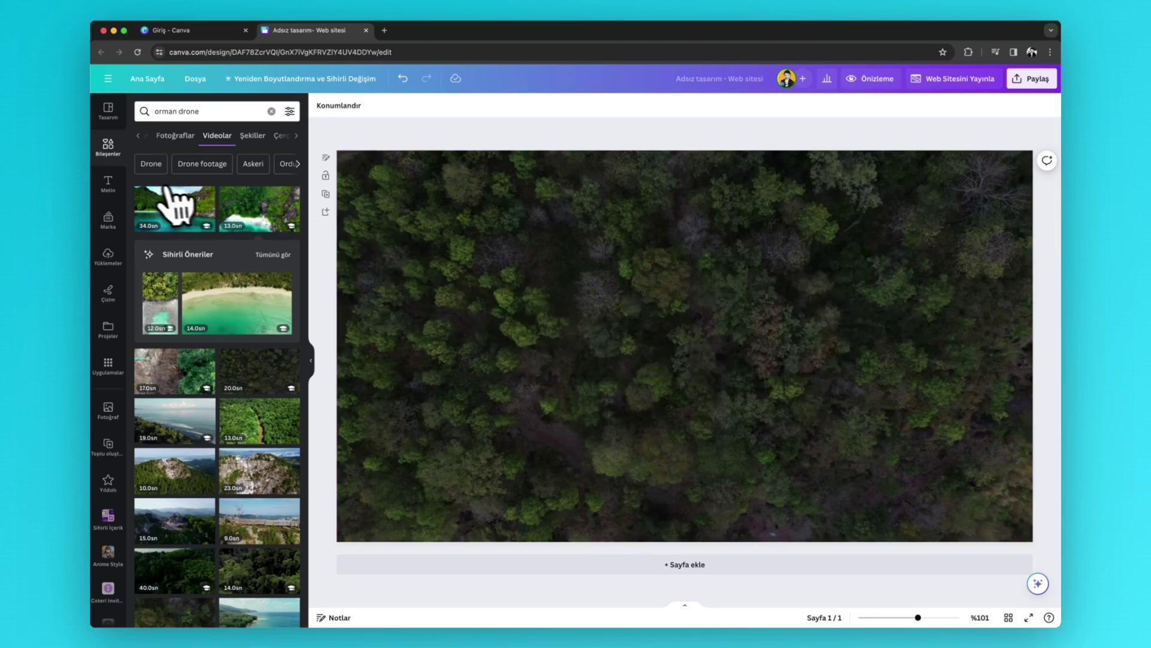
# - Add a name heading text box, enlarge it and centre it on the forest page
pyautogui.click(120, 190)
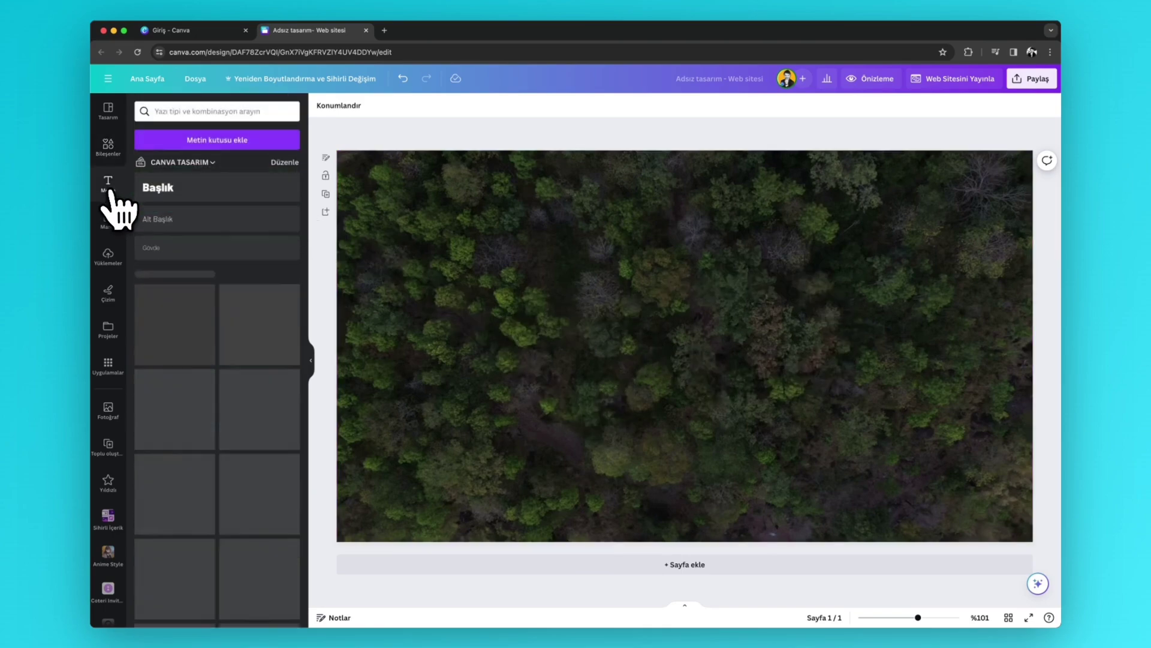
pyautogui.click(217, 141)
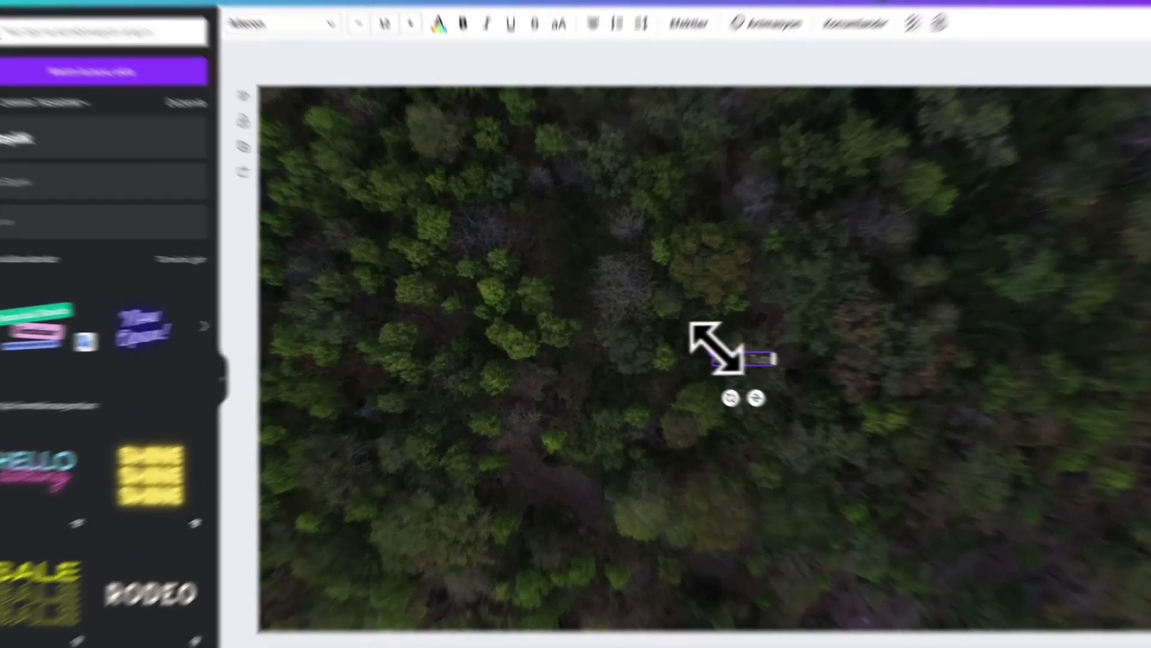
pyautogui.moveTo(663, 338); pyautogui.dragTo(445, 292)
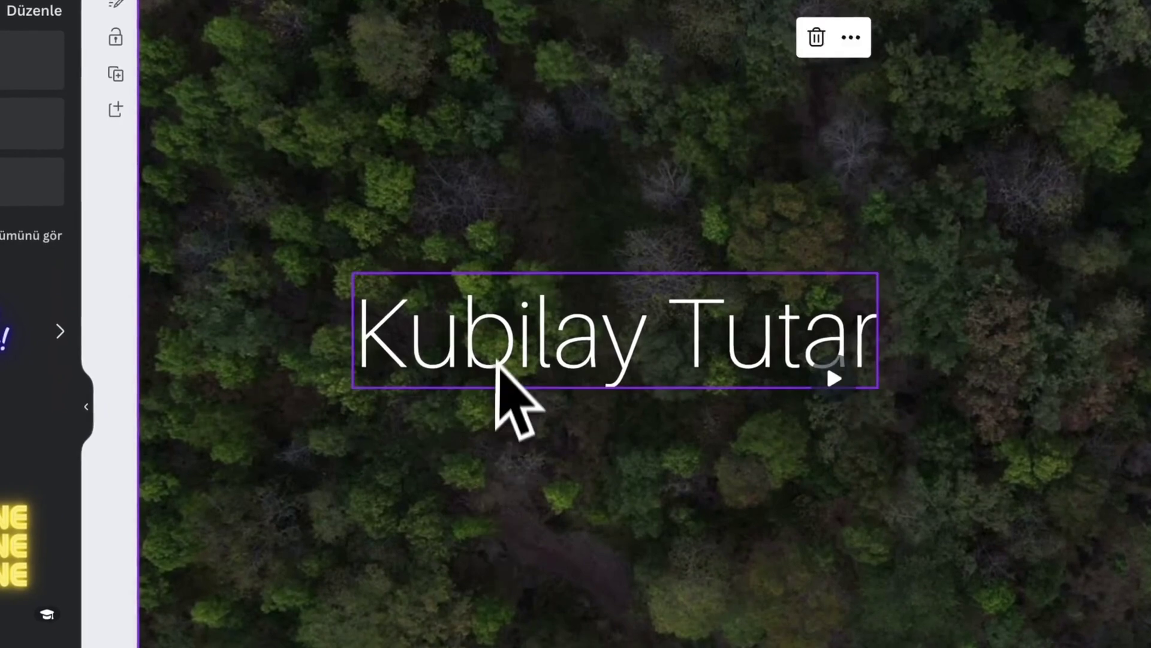
pyautogui.moveTo(499, 366); pyautogui.dragTo(723, 381)
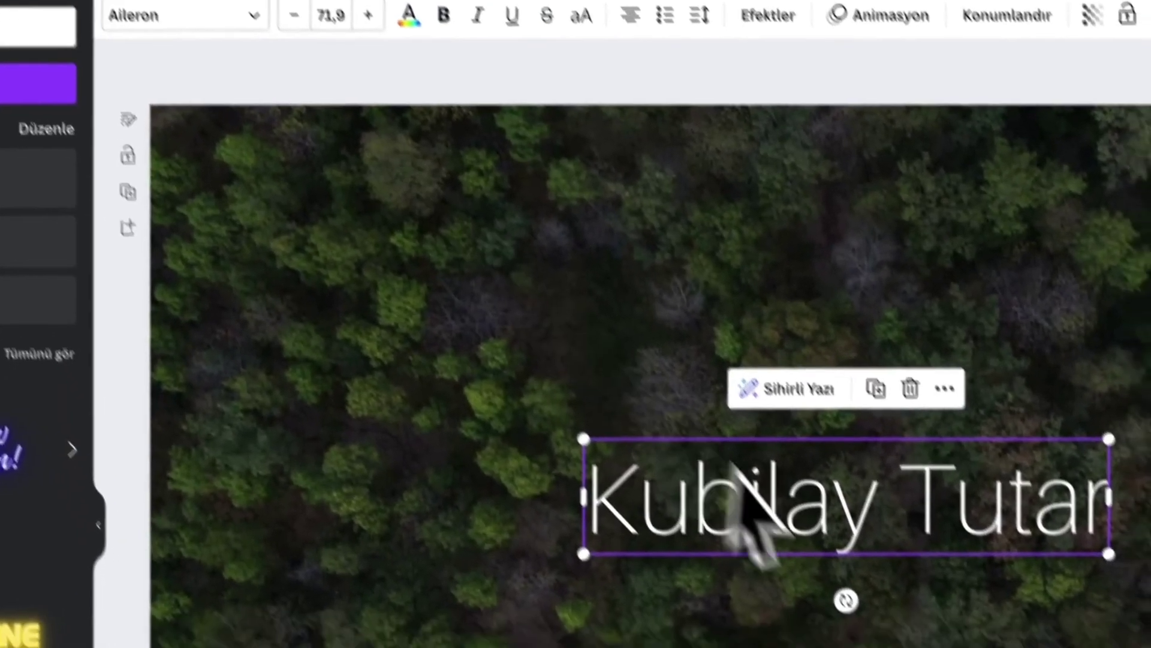
# - Set the name heading's font to Poppins SemiBold
pyautogui.doubleClick(771, 503)
pyautogui.hotkey('ctrl', 'a')
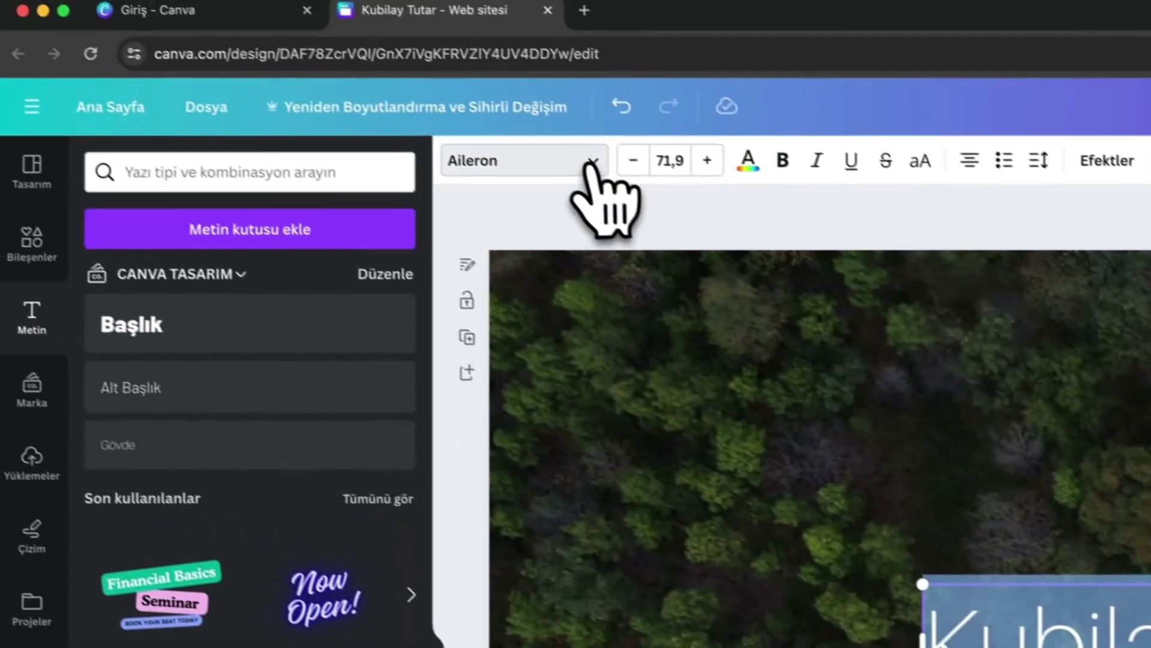
pyautogui.click(588, 164)
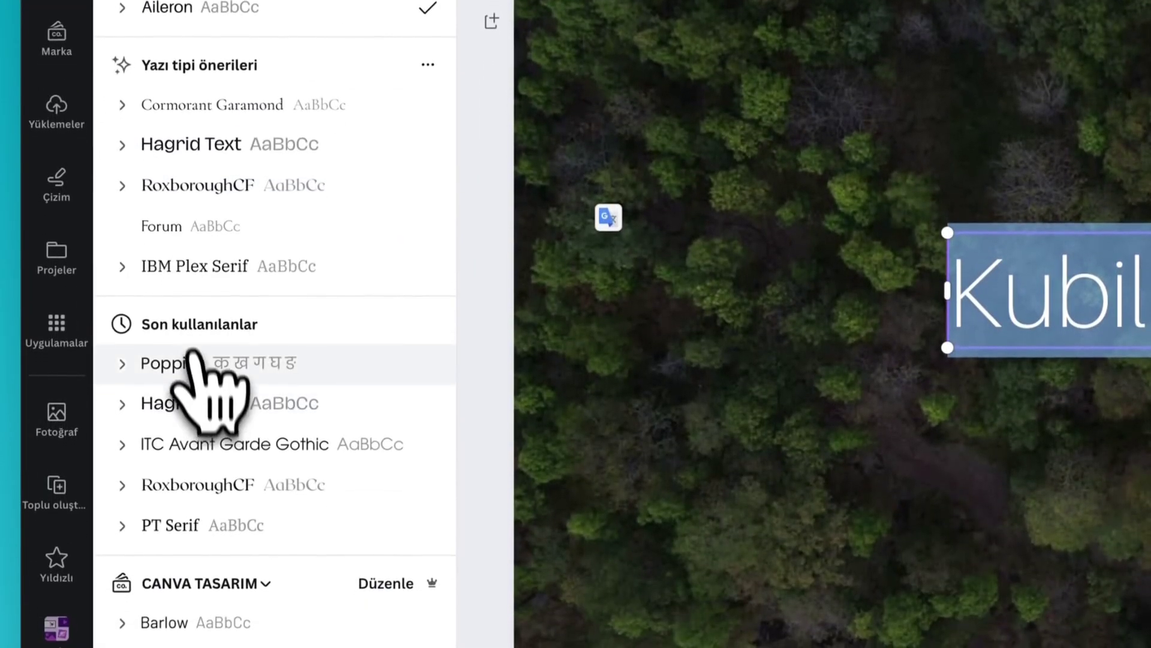
pyautogui.click(188, 369)
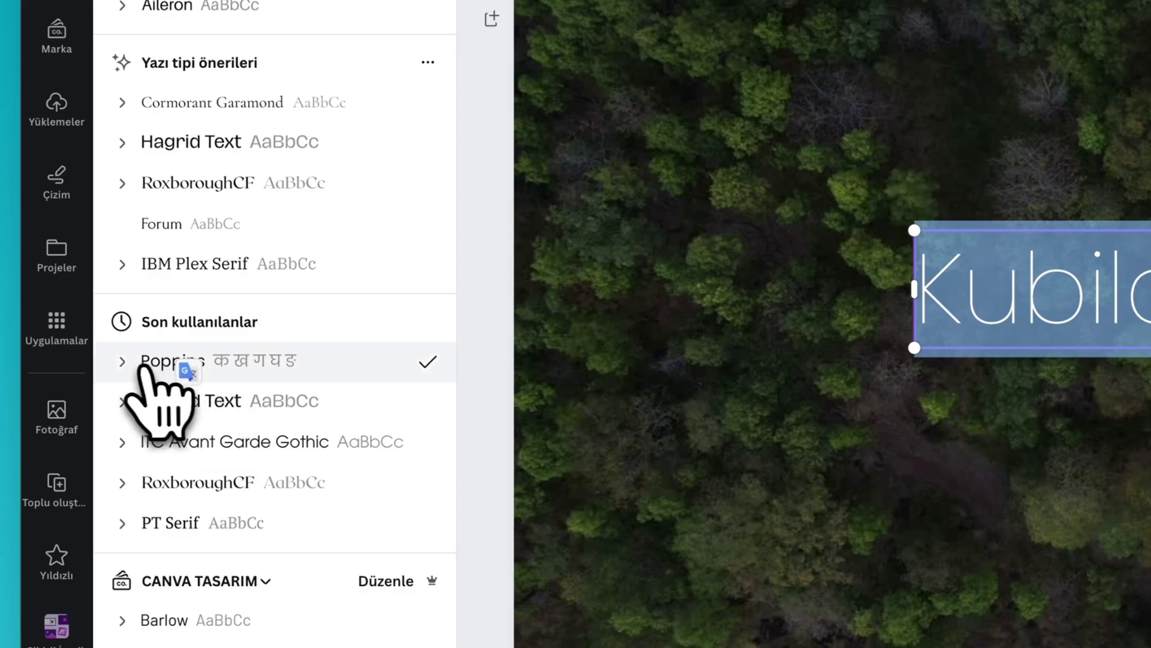
pyautogui.click(126, 361)
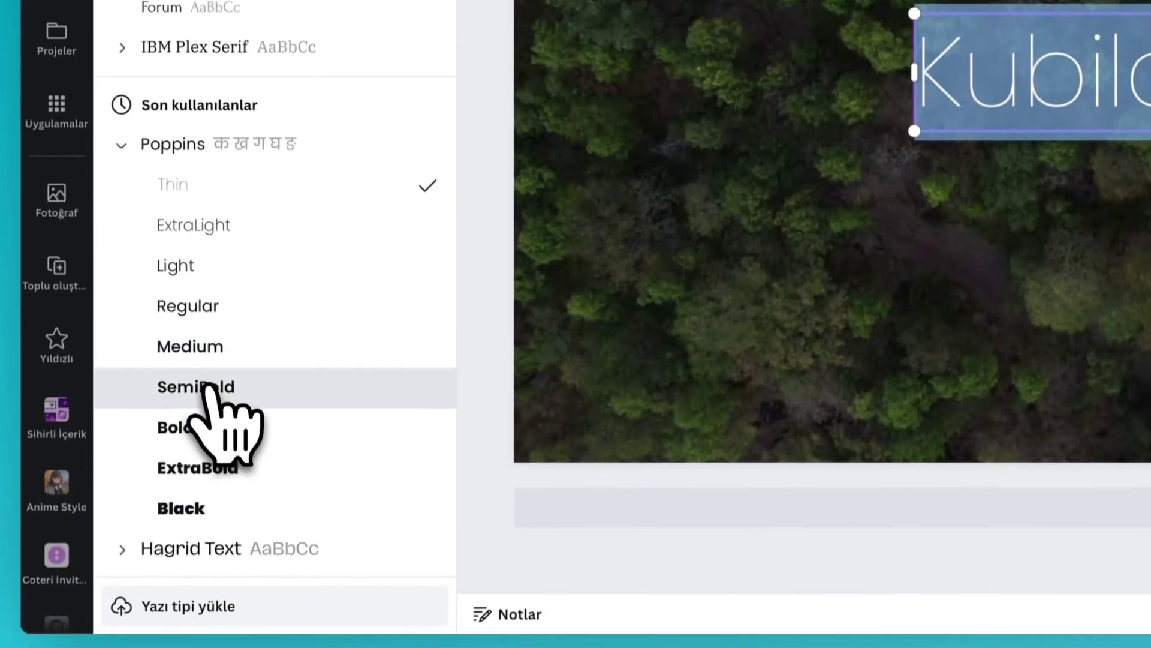
pyautogui.click(206, 388)
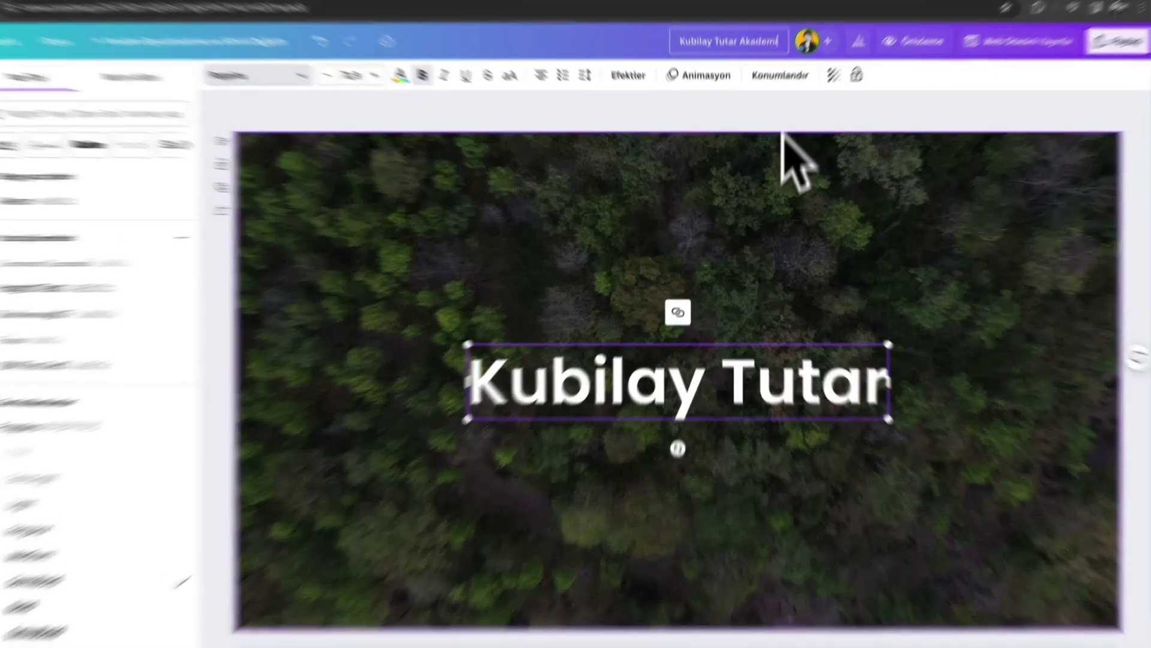
pyautogui.click(766, 279)
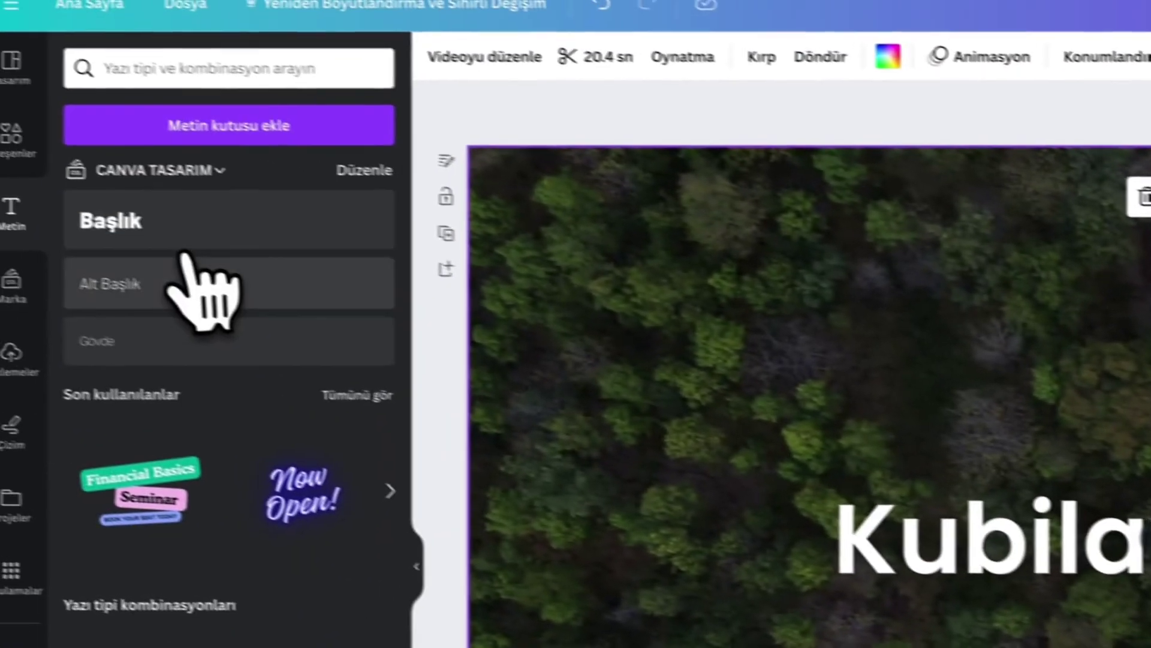
# - Add a subtitle centred under the title and change its text to 'Paylaşmak güzeldir..'
pyautogui.click(180, 279)
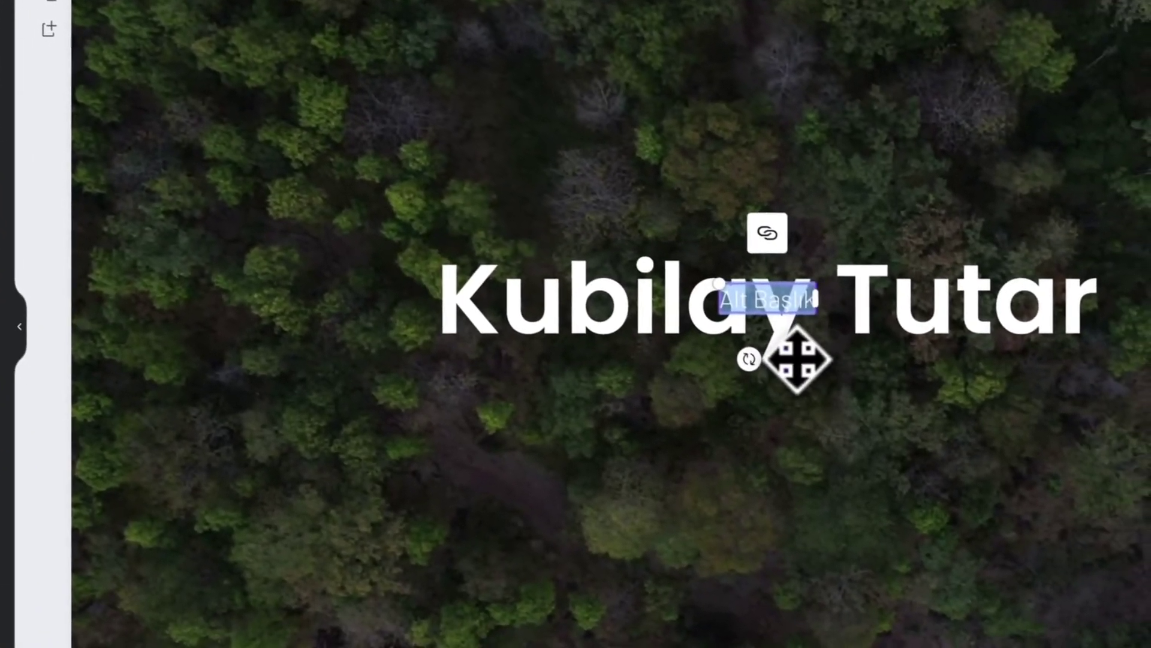
pyautogui.moveTo(797, 359); pyautogui.dragTo(789, 452)
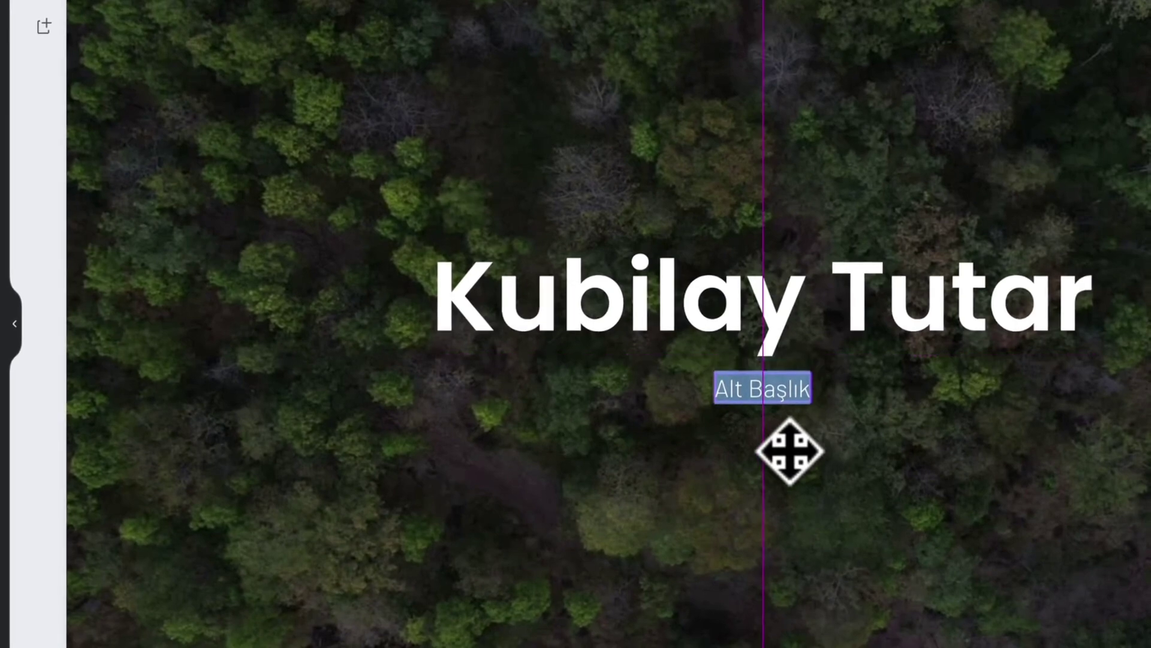
pyautogui.tripleClick(772, 384)
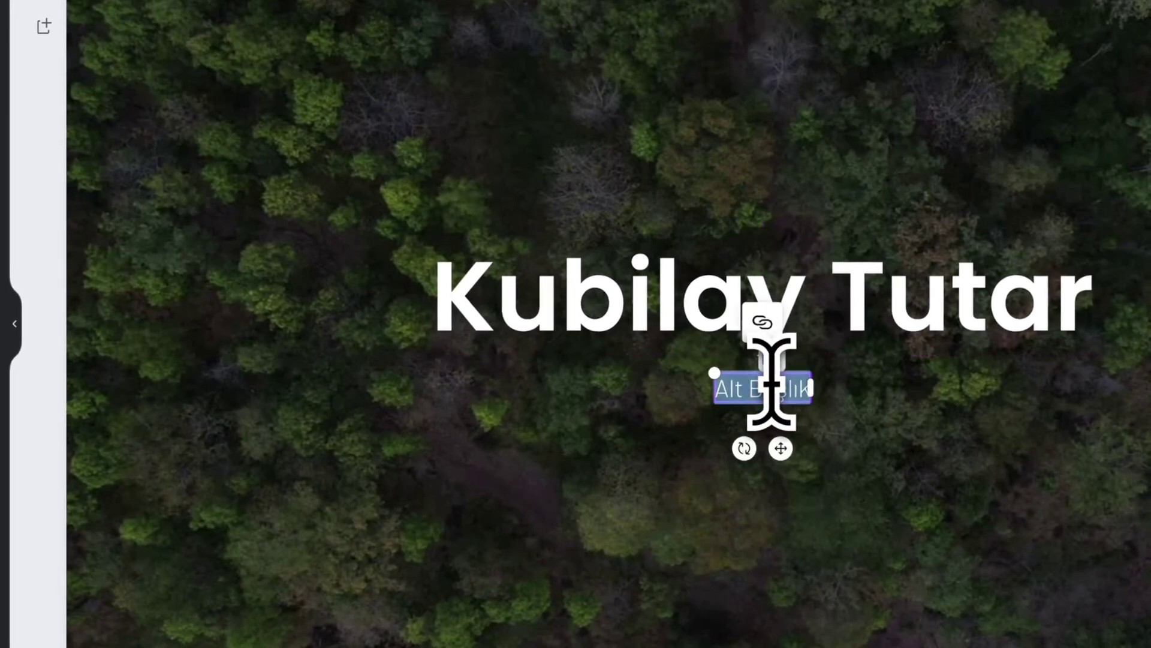
pyautogui.write('paylaşmak')
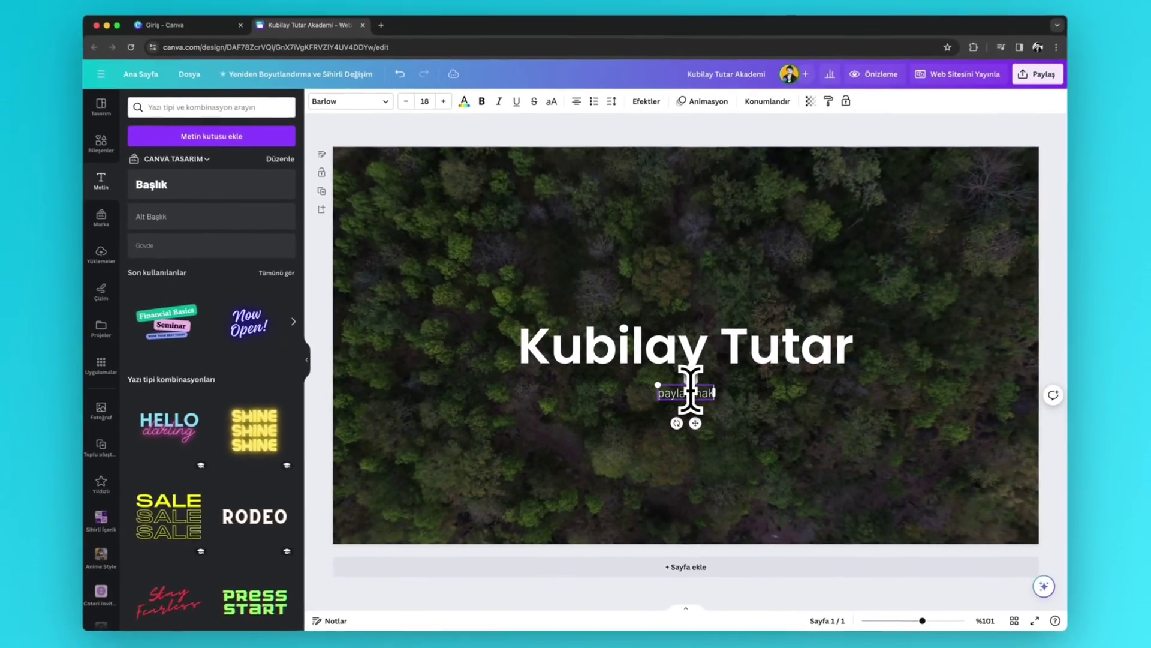
pyautogui.press('BackSpace')
pyautogui.press('BackSpace')
pyautogui.press('BackSpace')
pyautogui.press('BackSpace')
pyautogui.press('BackSpace')
pyautogui.press('BackSpace')
pyautogui.press('BackSpace')
pyautogui.press('BackSpace')
pyautogui.press('BackSpace')
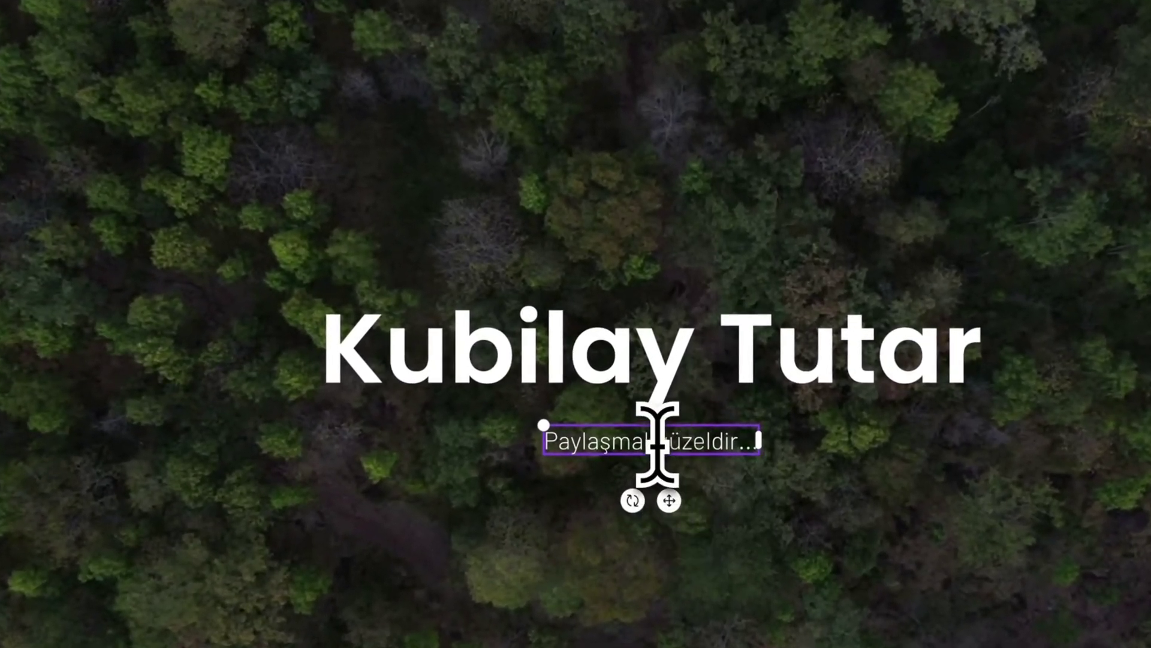
pyautogui.press('Escape')
pyautogui.click(657, 444)
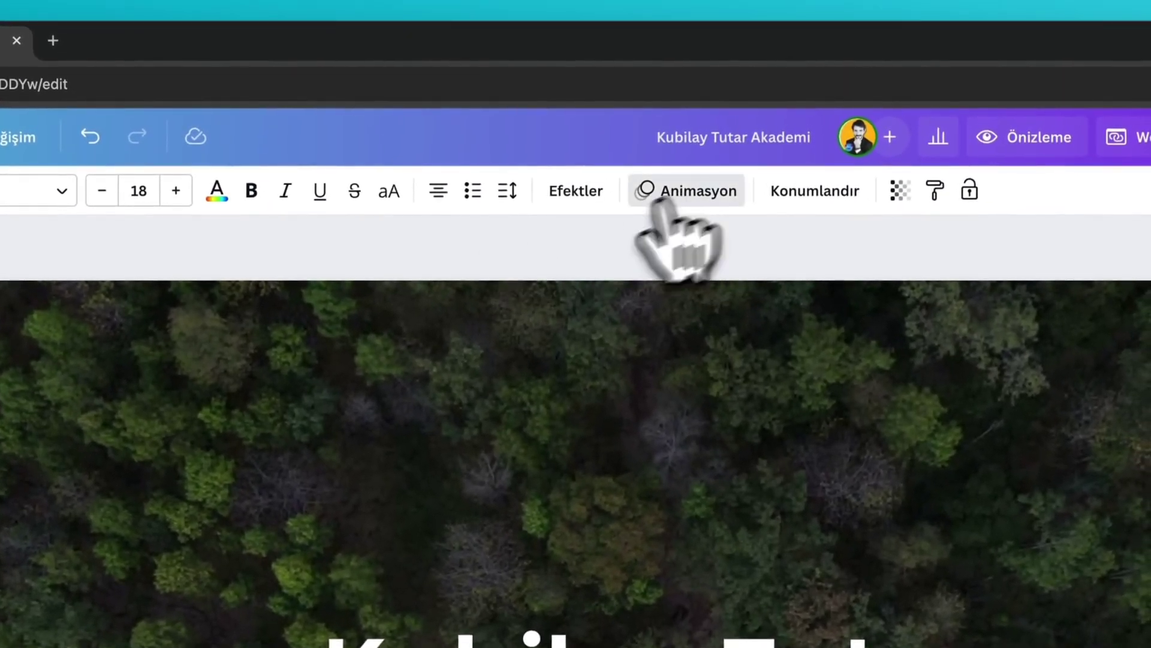
# - Give the subtitle a sped-up Çizgi animation and the name heading a Silme wipe
pyautogui.click(683, 195)
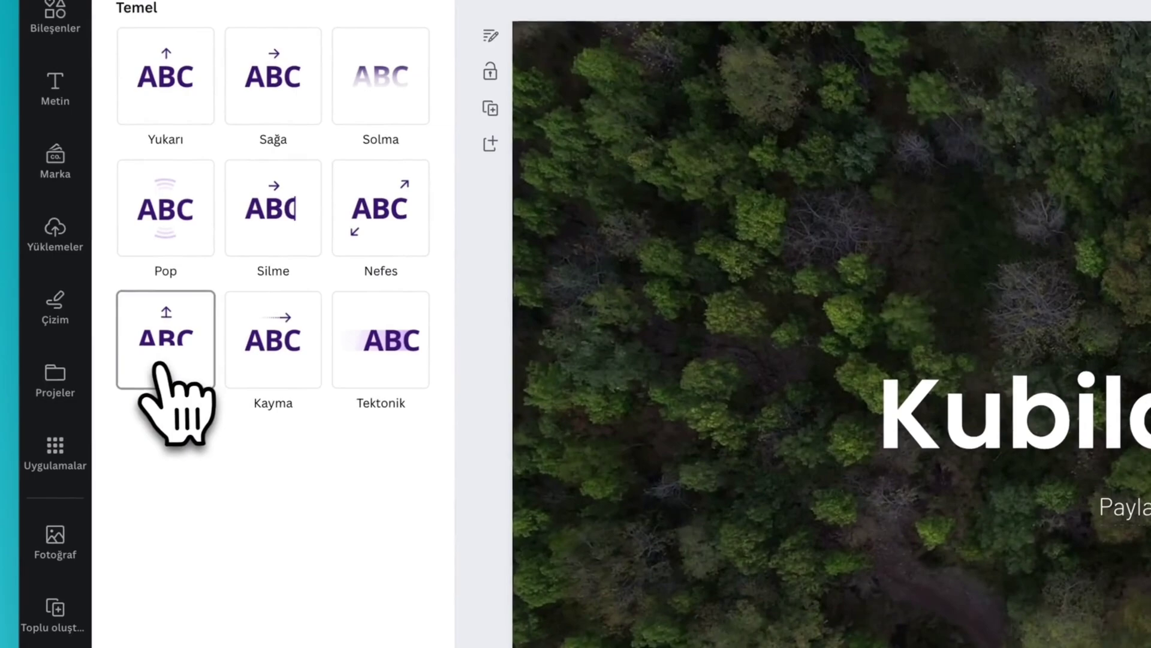
pyautogui.click(161, 367)
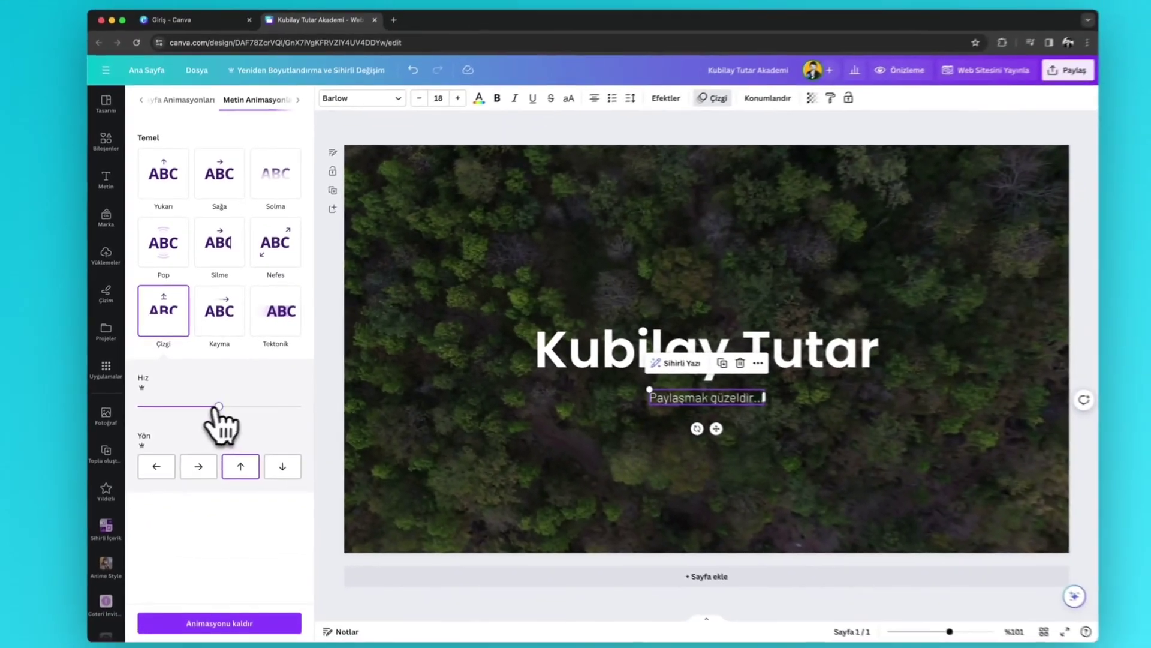
pyautogui.moveTo(218, 406); pyautogui.dragTo(260, 406)
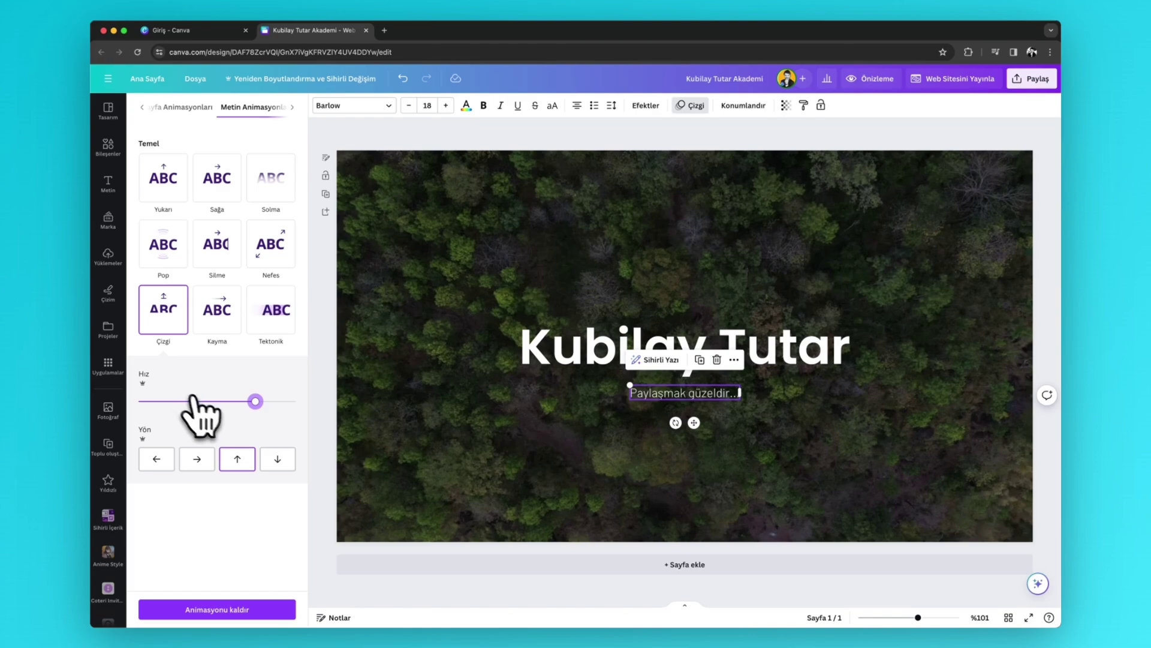
pyautogui.click(561, 359)
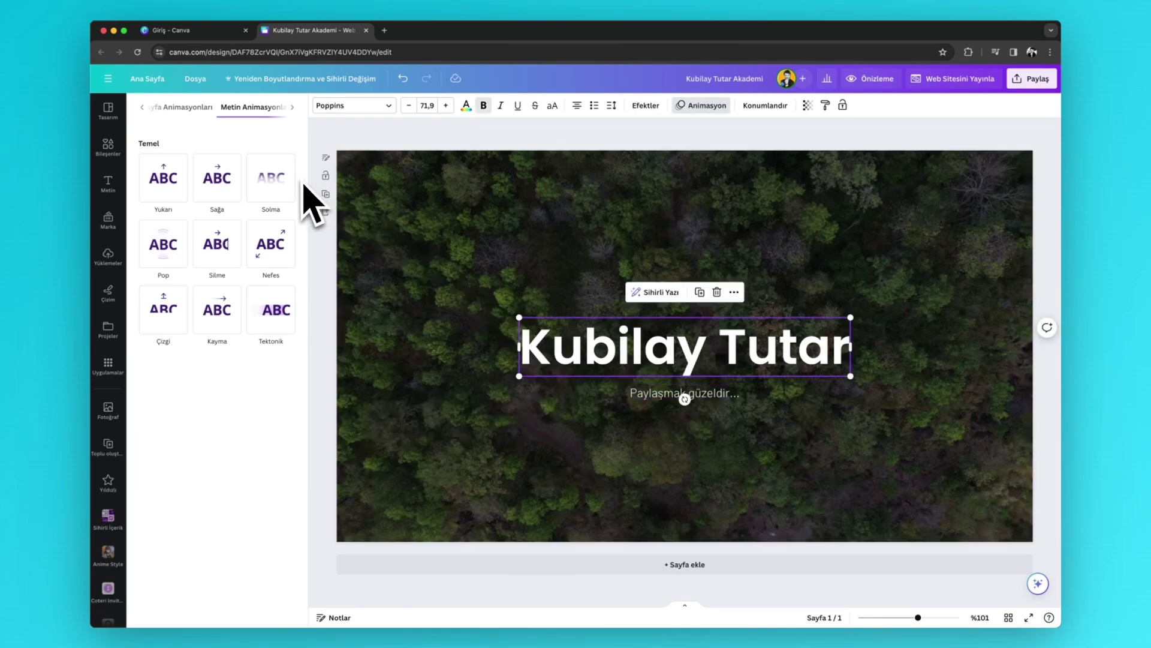
pyautogui.click(213, 245)
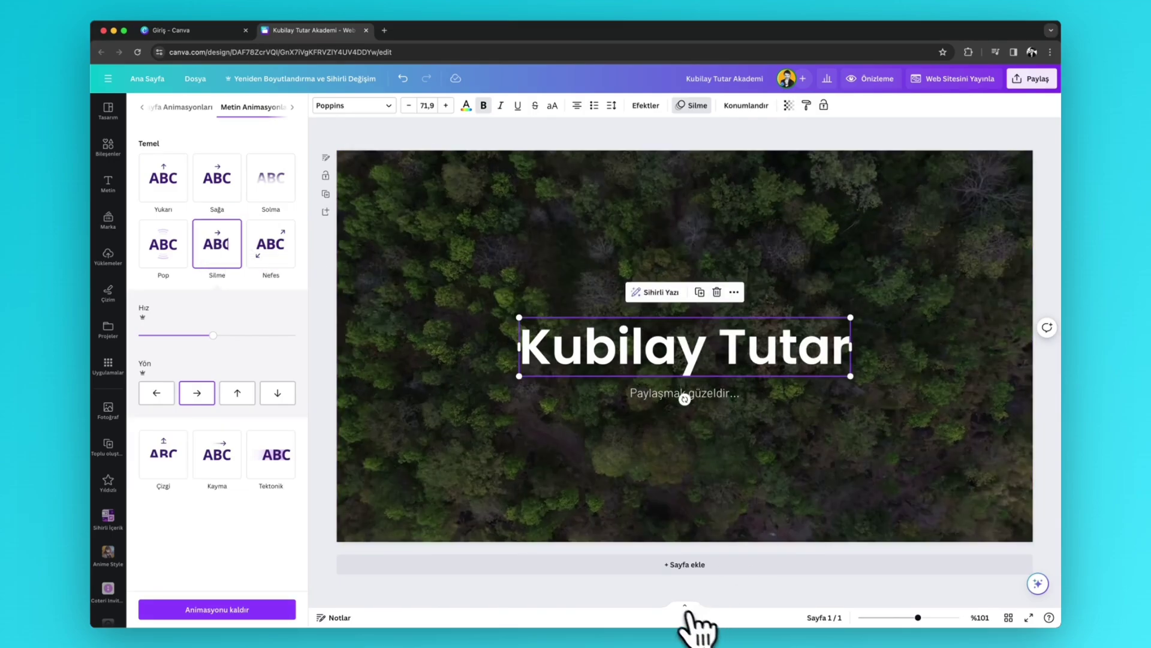
# - Add a second page below the forest header and shorten its height
pyautogui.click(684, 567)
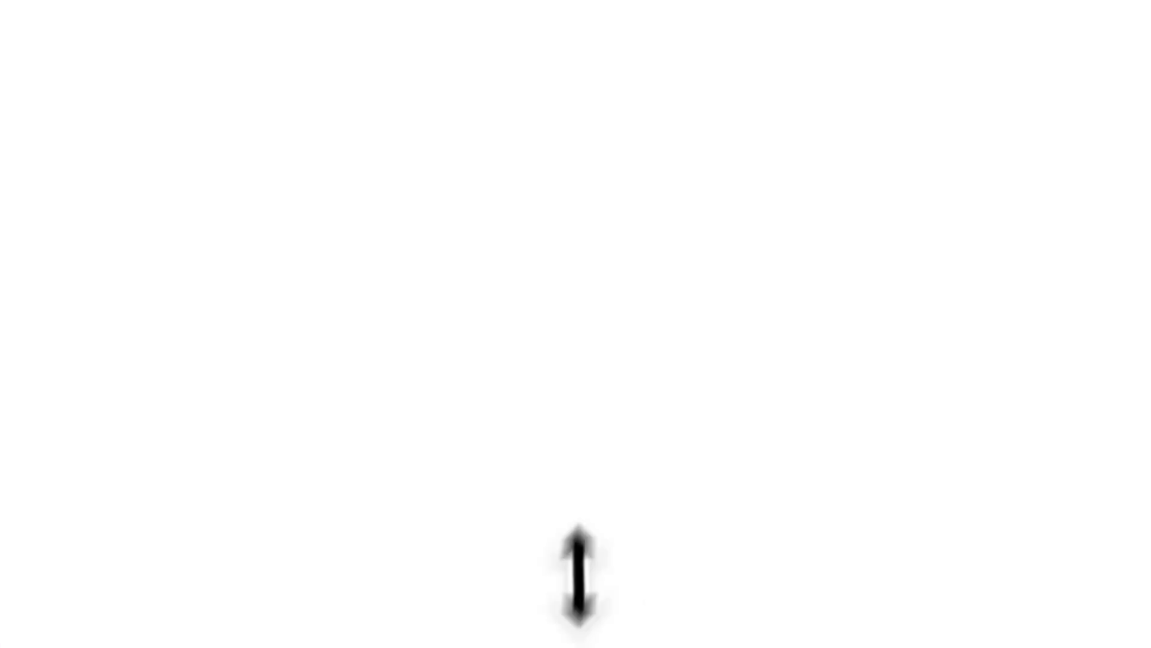
pyautogui.moveTo(684, 562); pyautogui.dragTo(674, 404)
pyautogui.moveTo(593, 195); pyautogui.dragTo(594, 228)
pyautogui.scroll(3, 594, 210)
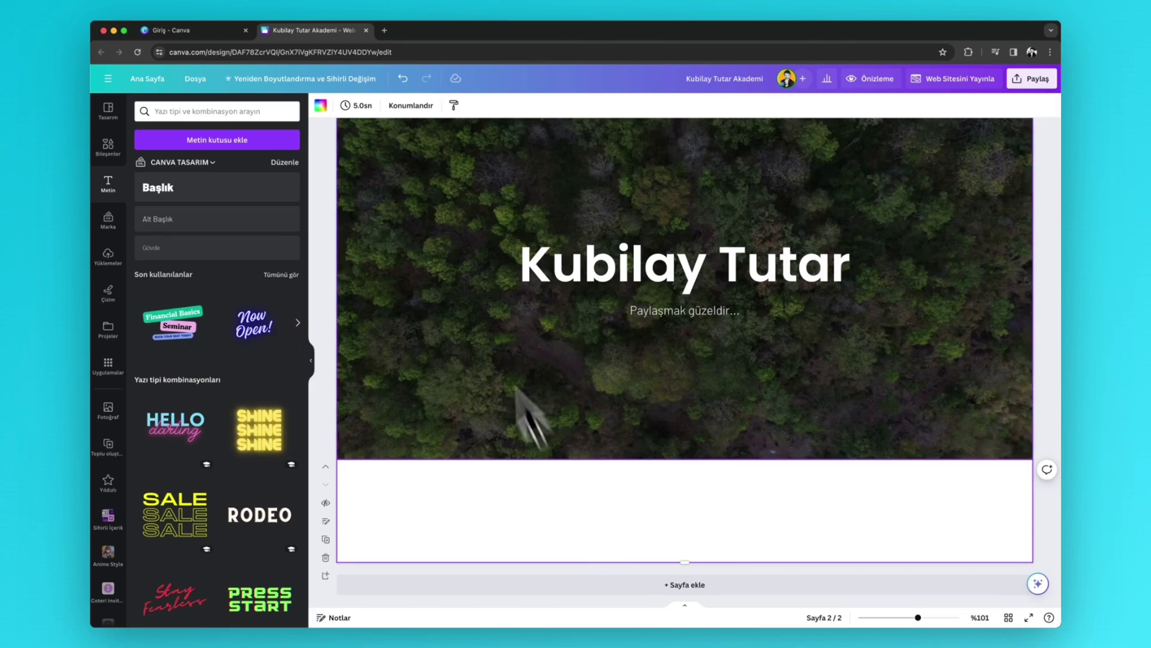
# - Fill the new page's background with a gradient
pyautogui.click(320, 105)
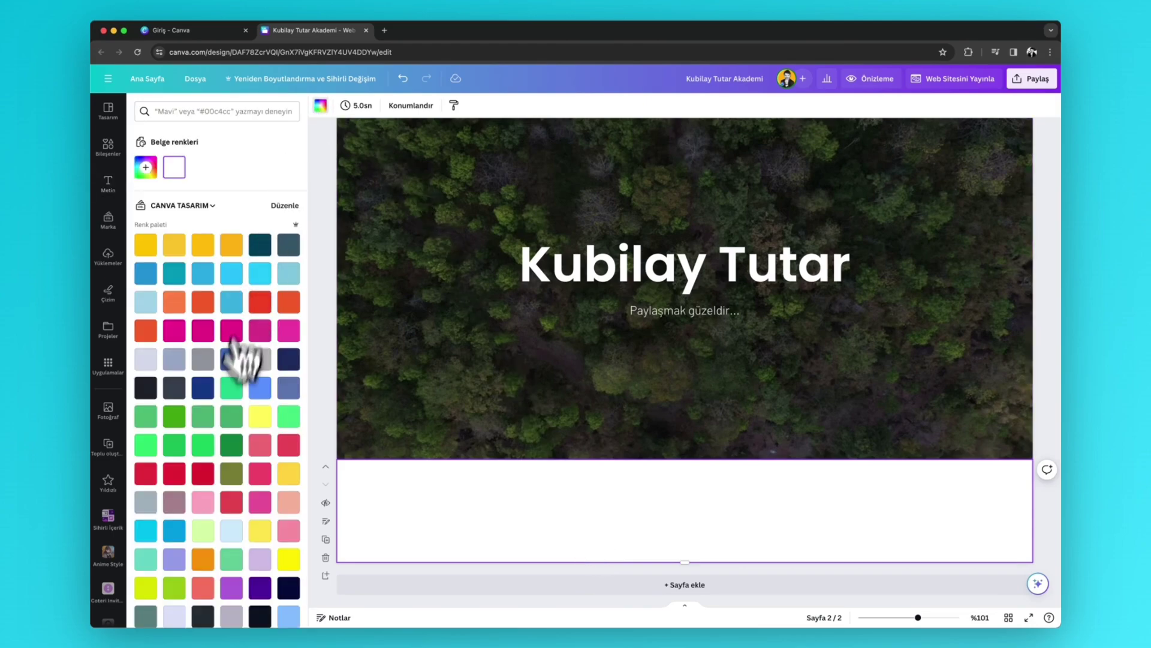
pyautogui.scroll(-10, 231, 411)
pyautogui.scroll(-2, 256, 465)
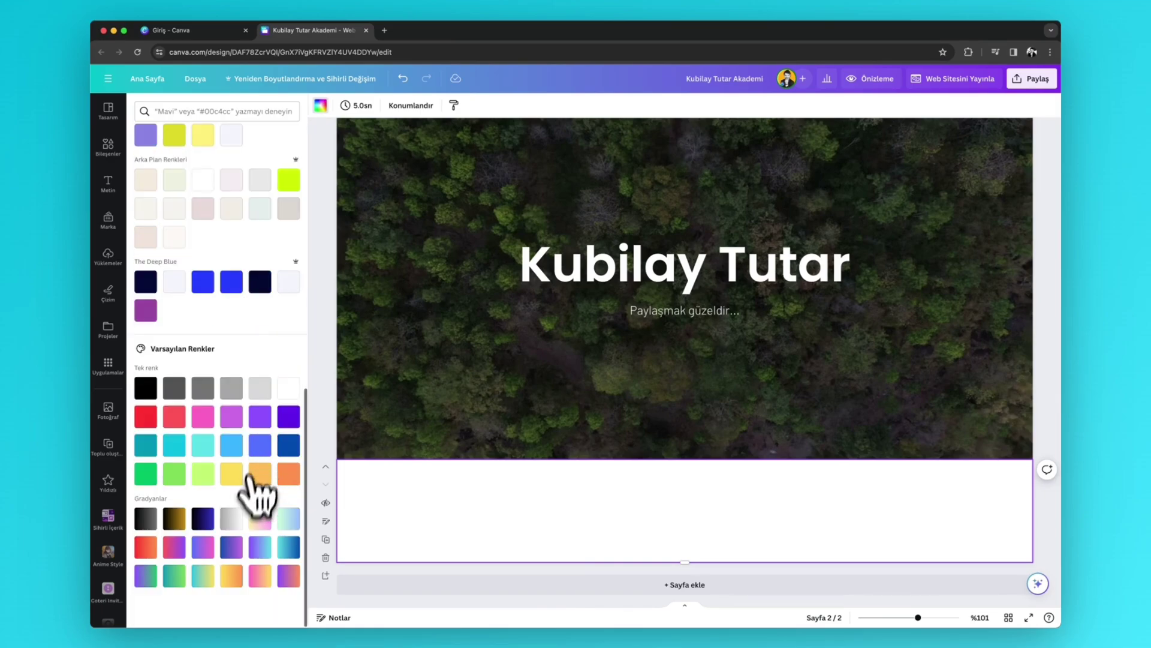
pyautogui.click(289, 548)
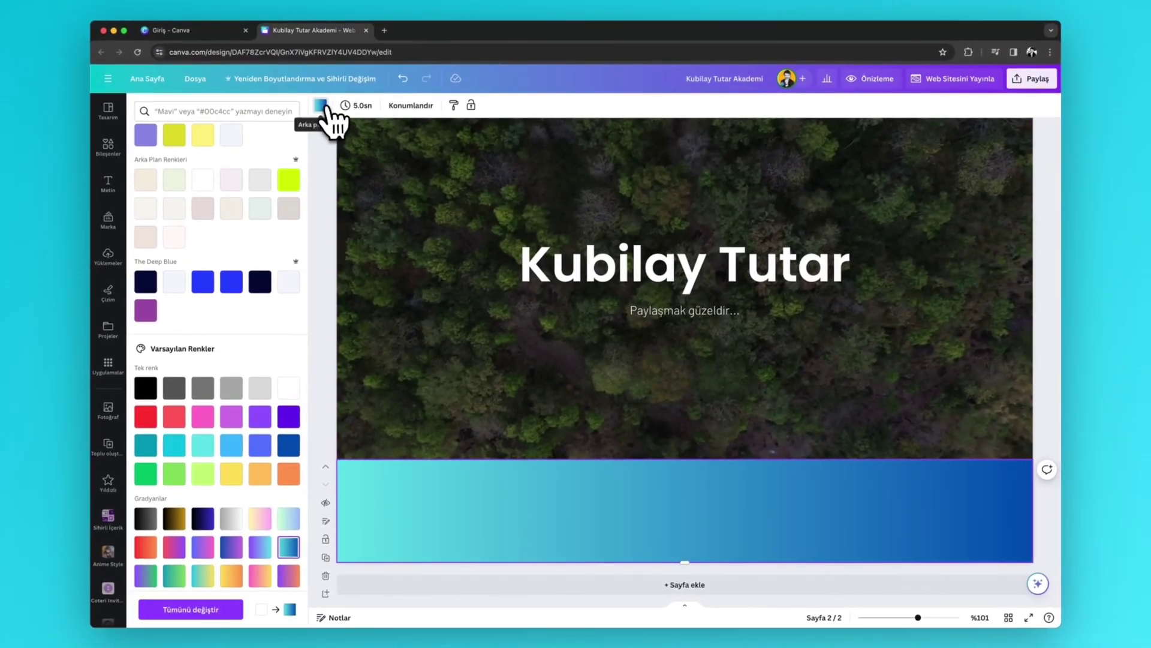
pyautogui.click(321, 106)
pyautogui.click(324, 107)
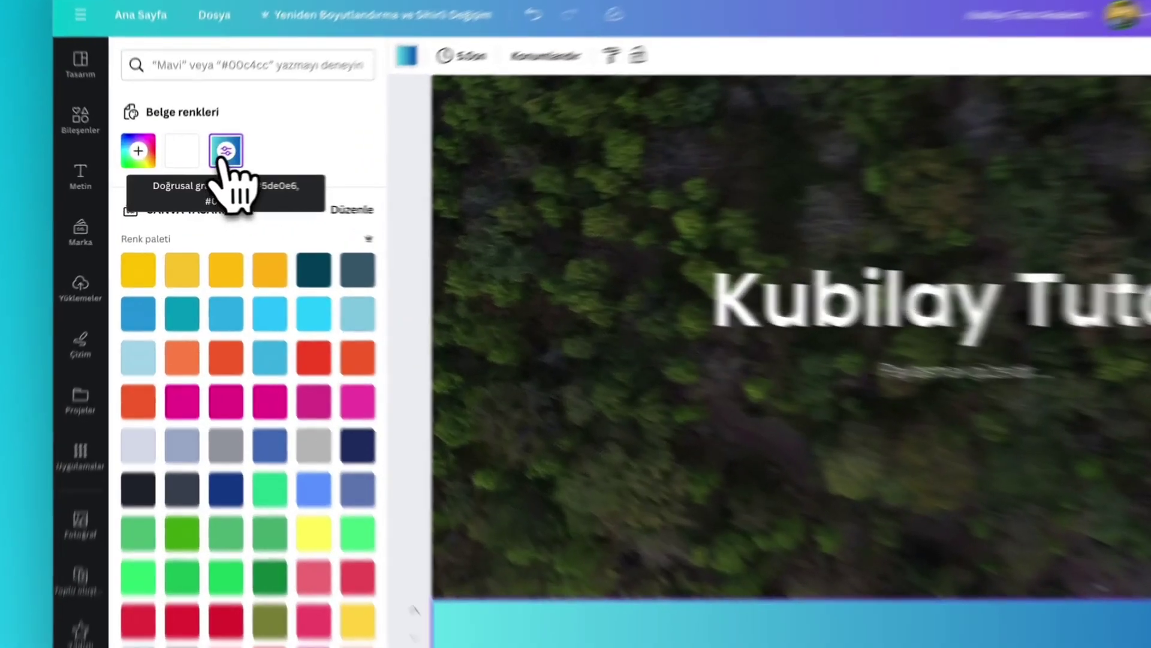
# - Recolour the gradient stops with forest greens #374221 and #4E5E28 using the eyedropper
pyautogui.click(203, 167)
pyautogui.click(242, 287)
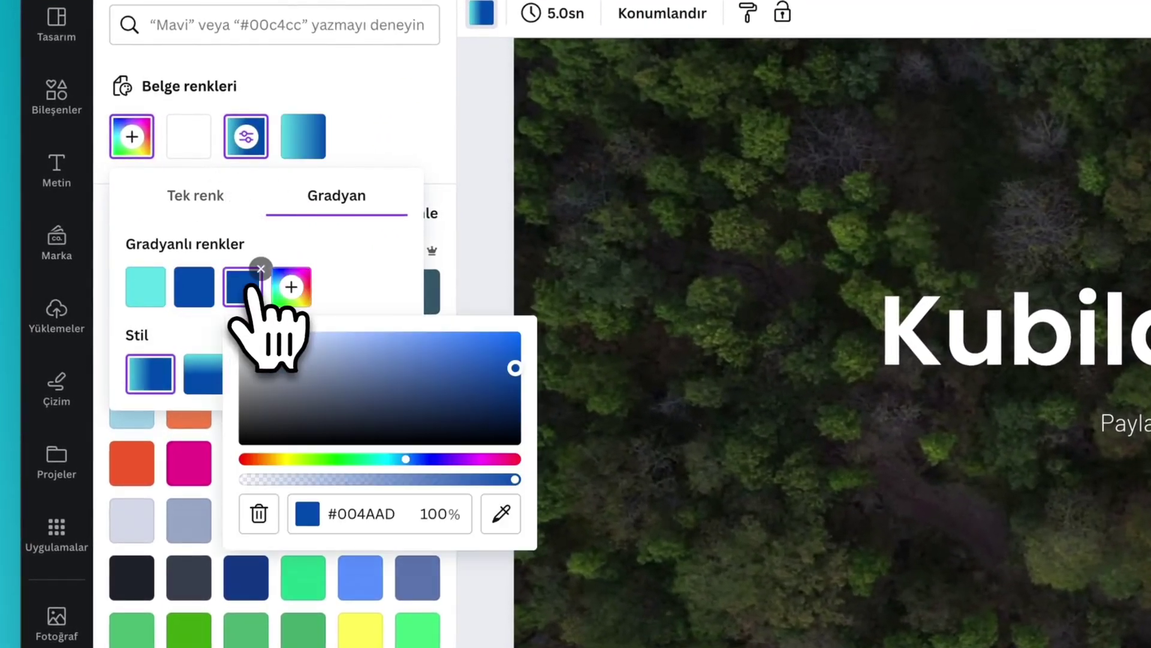
pyautogui.click(503, 513)
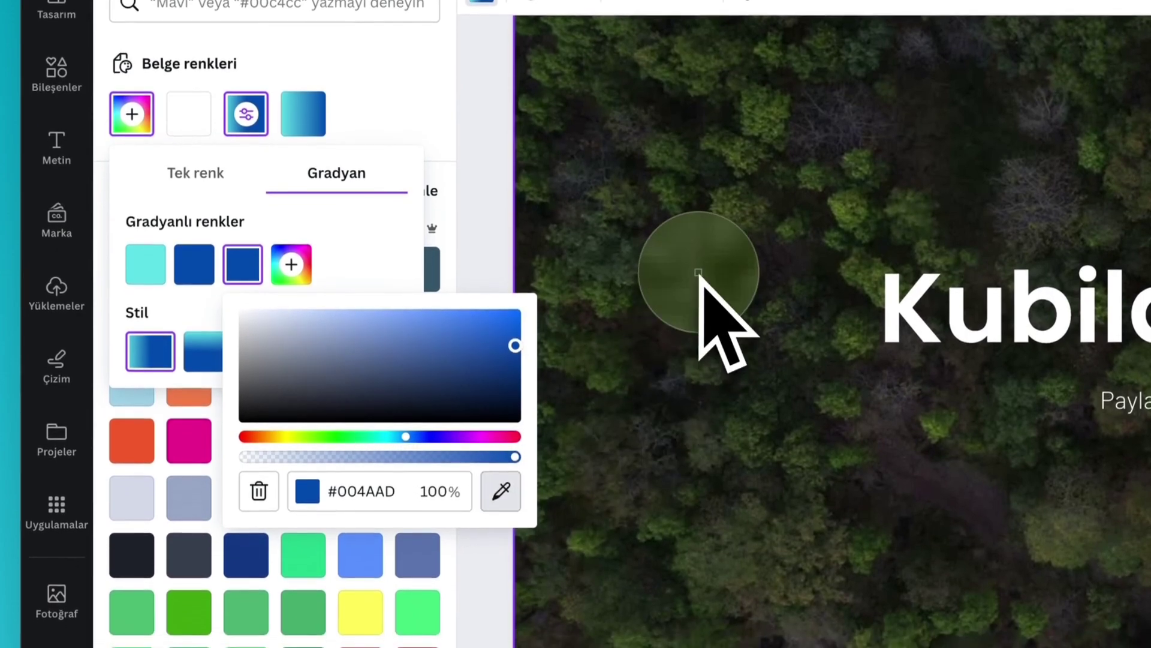
pyautogui.click(701, 305)
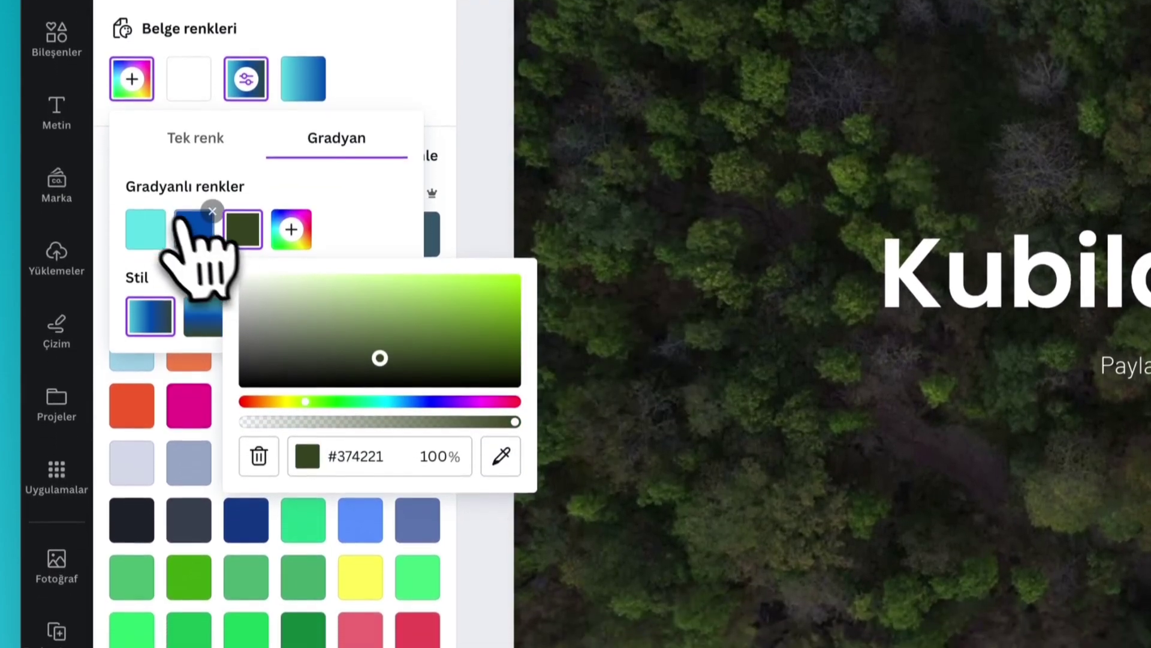
pyautogui.click(290, 220)
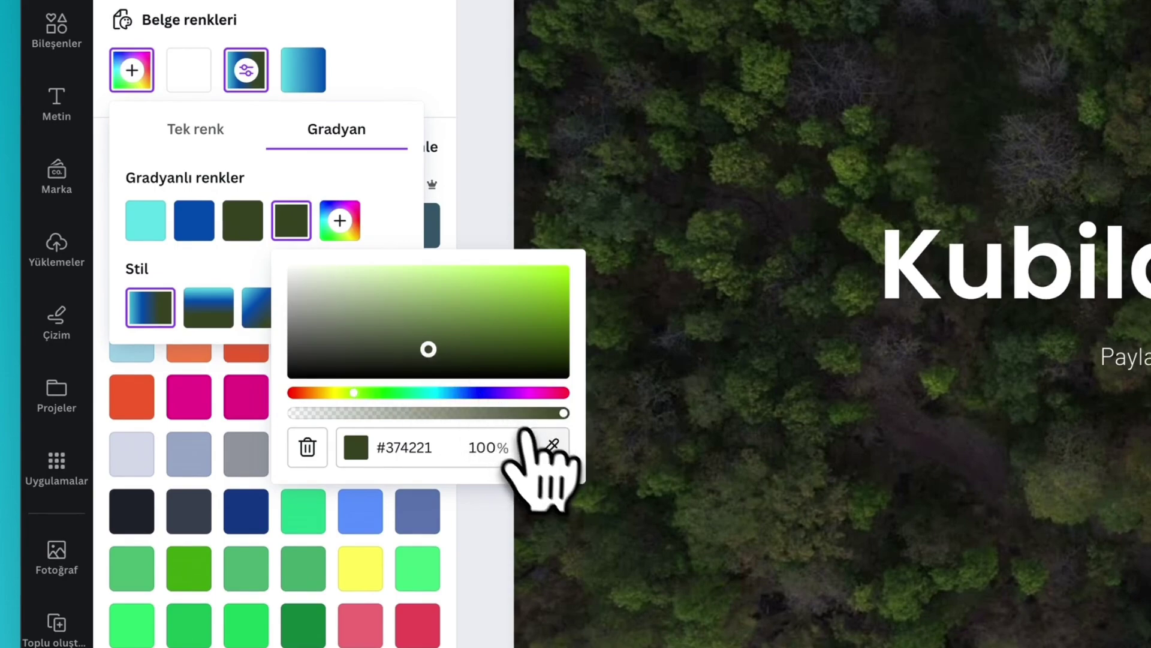
pyautogui.click(552, 446)
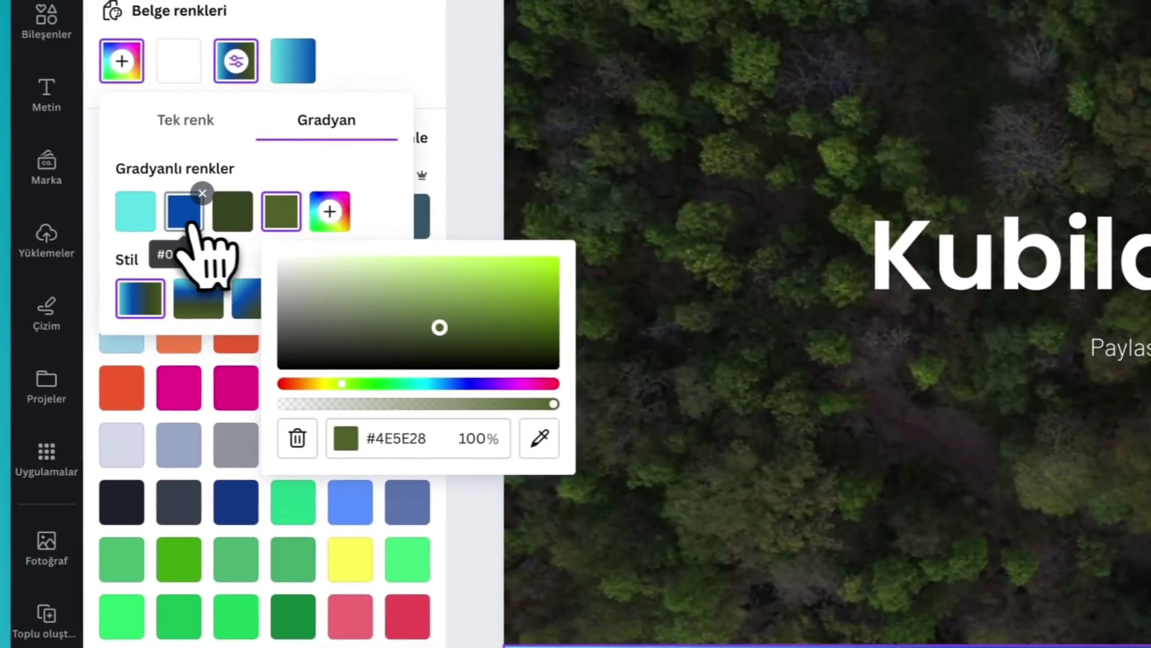
pyautogui.click(25, 171)
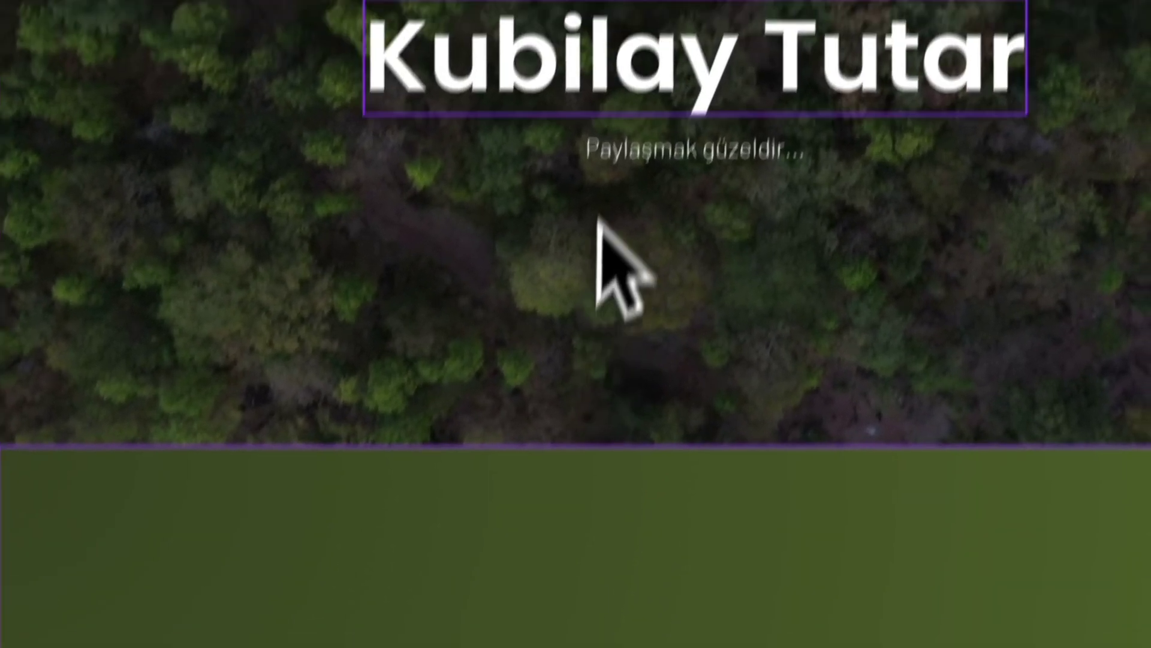
# - Duplicate the title into the green section, retype it as 'Büyük İndirim' and shift it left
pyautogui.click(623, 27)
pyautogui.hotkey('ctrl', 'd')
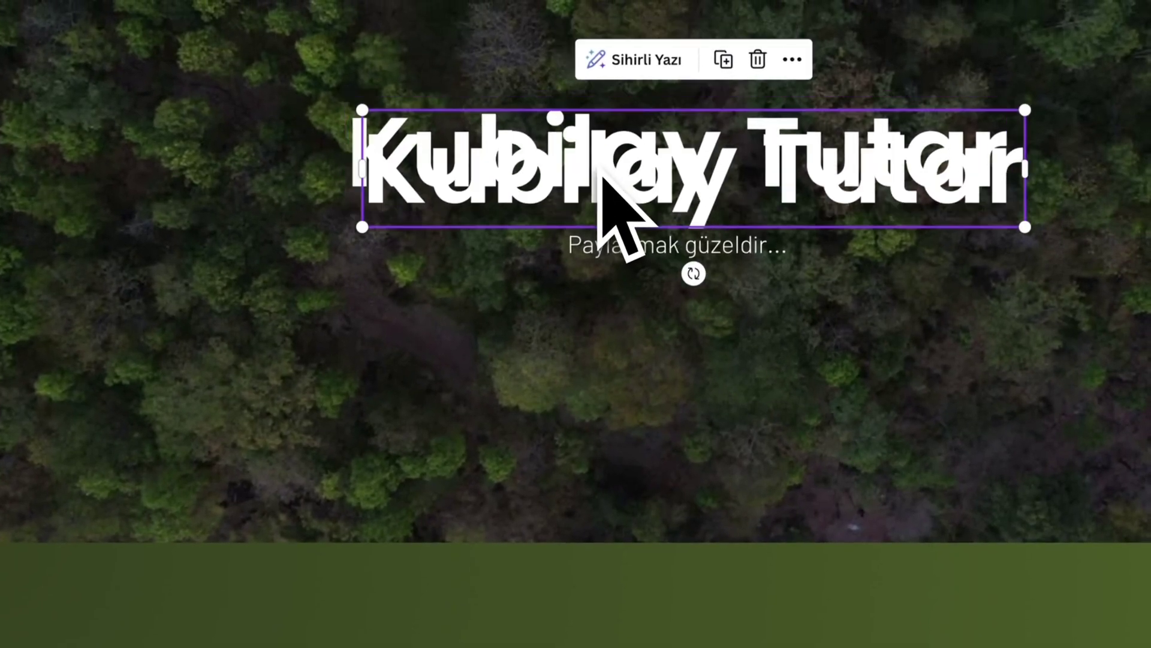
pyautogui.moveTo(600, 171); pyautogui.dragTo(655, 647)
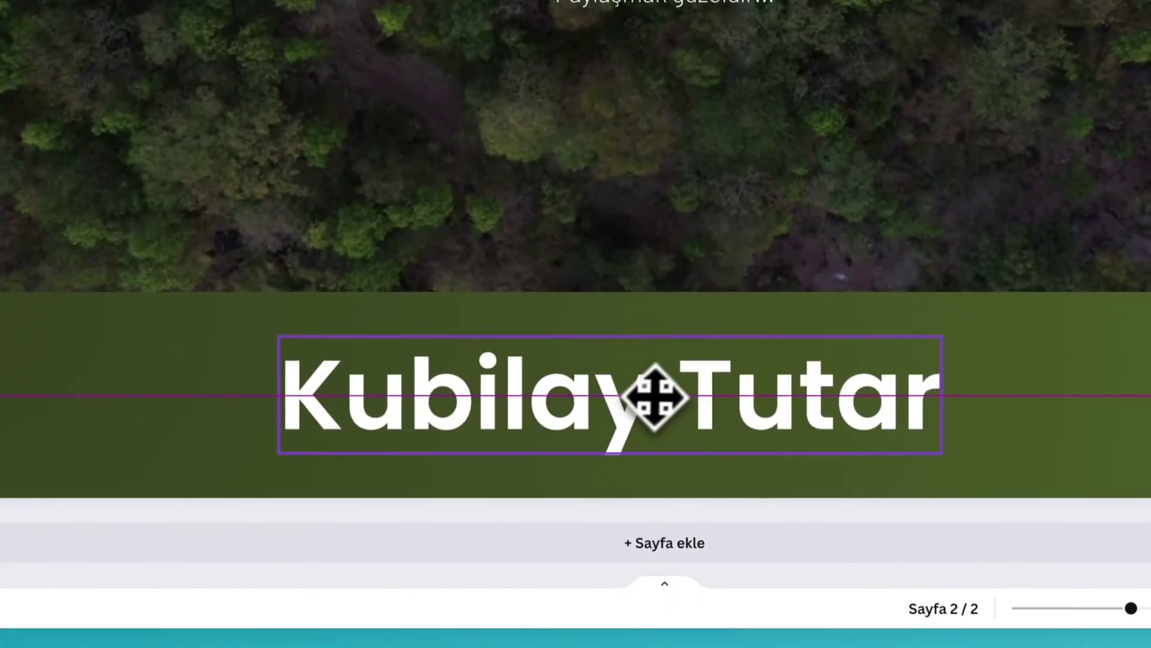
pyautogui.moveTo(656, 396); pyautogui.dragTo(651, 394)
pyautogui.doubleClick(647, 393)
pyautogui.write('Büyük İndirim')
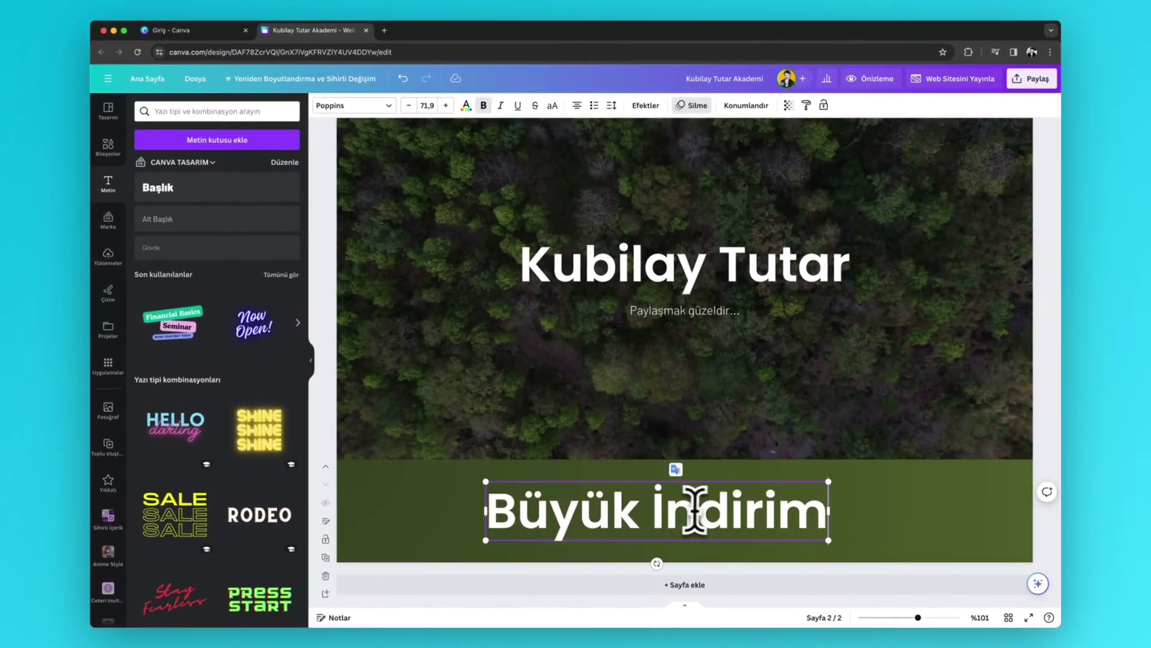
pyautogui.click(897, 530)
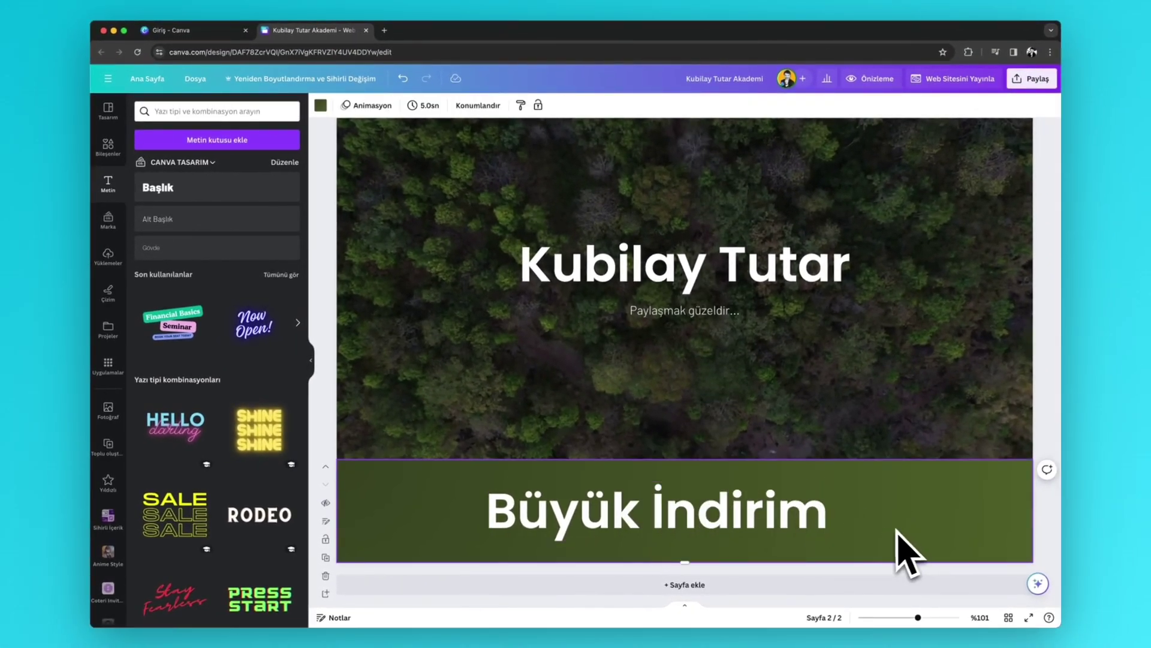
pyautogui.moveTo(804, 524); pyautogui.dragTo(744, 527)
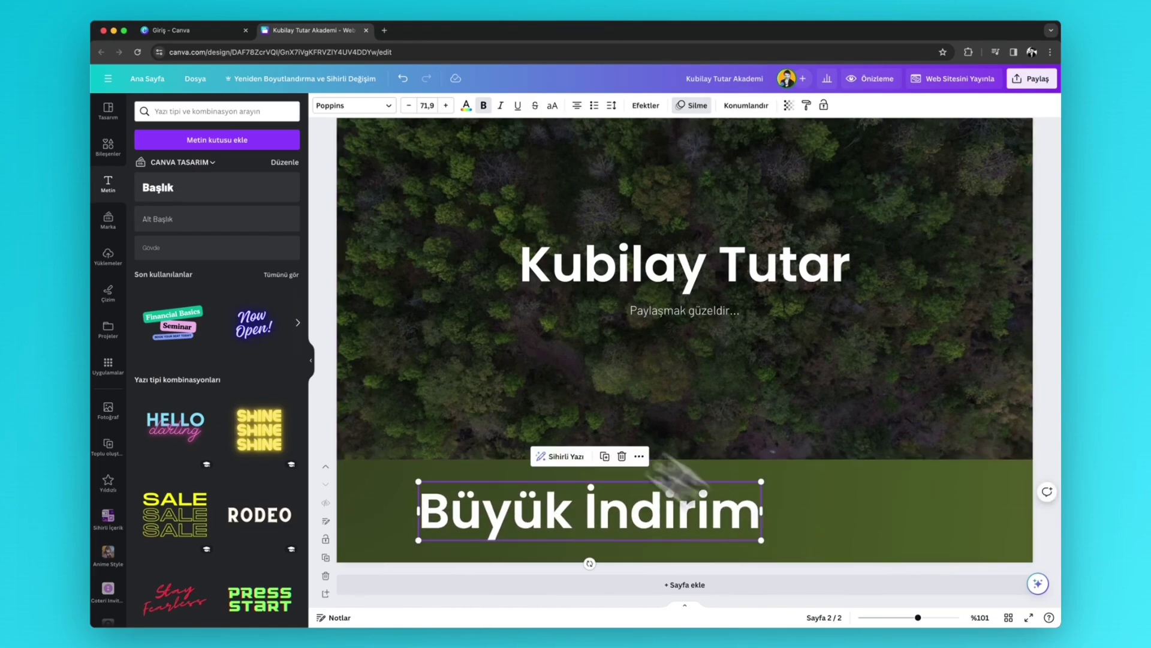
# - Search graphics for 'duyu' and add the line-art megaphone to the page
pyautogui.click(118, 146)
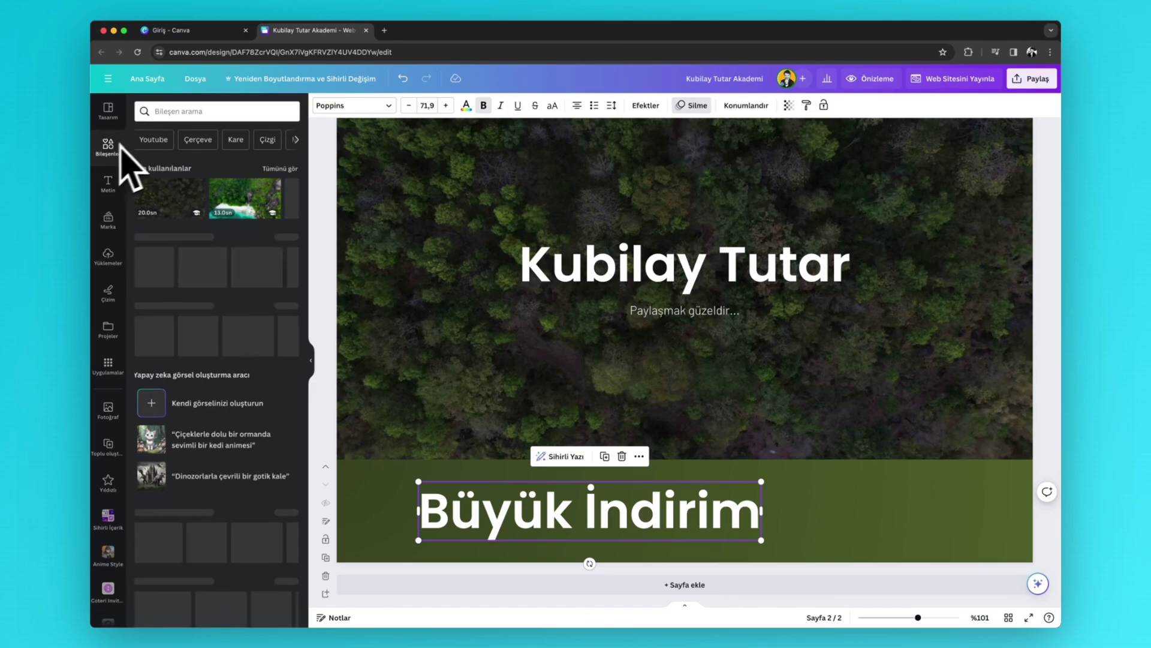
pyautogui.click(184, 111)
pyautogui.write('duyuru')
pyautogui.press('Return')
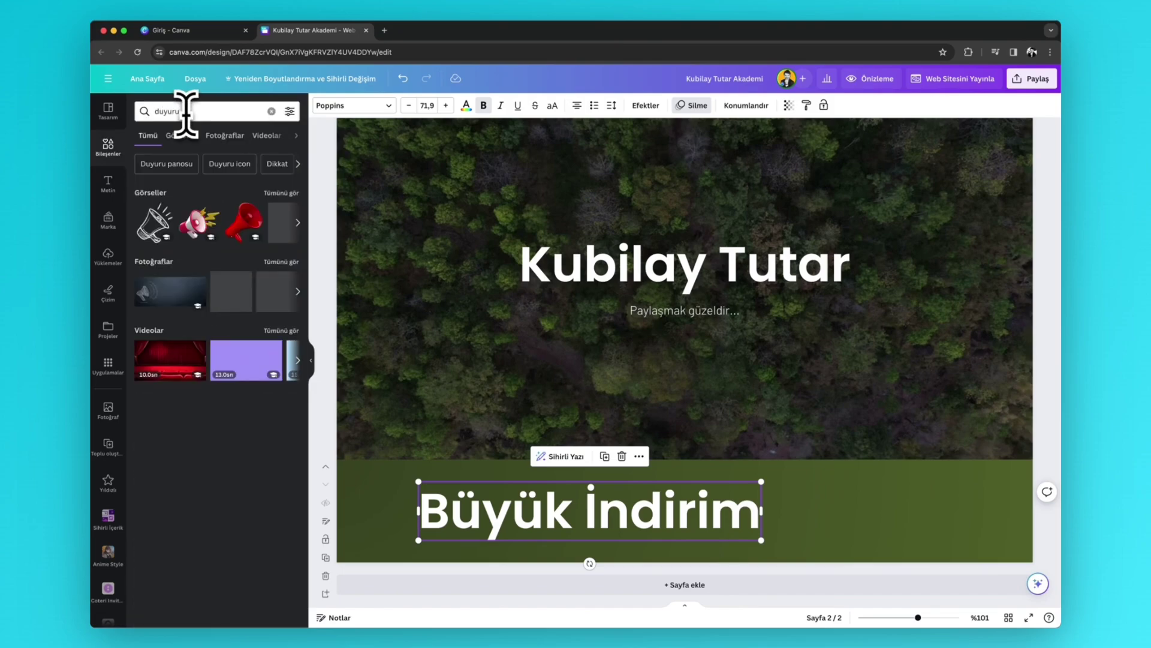
pyautogui.click(280, 193)
pyautogui.scroll(-1, 253, 333)
pyautogui.scroll(-5, 255, 337)
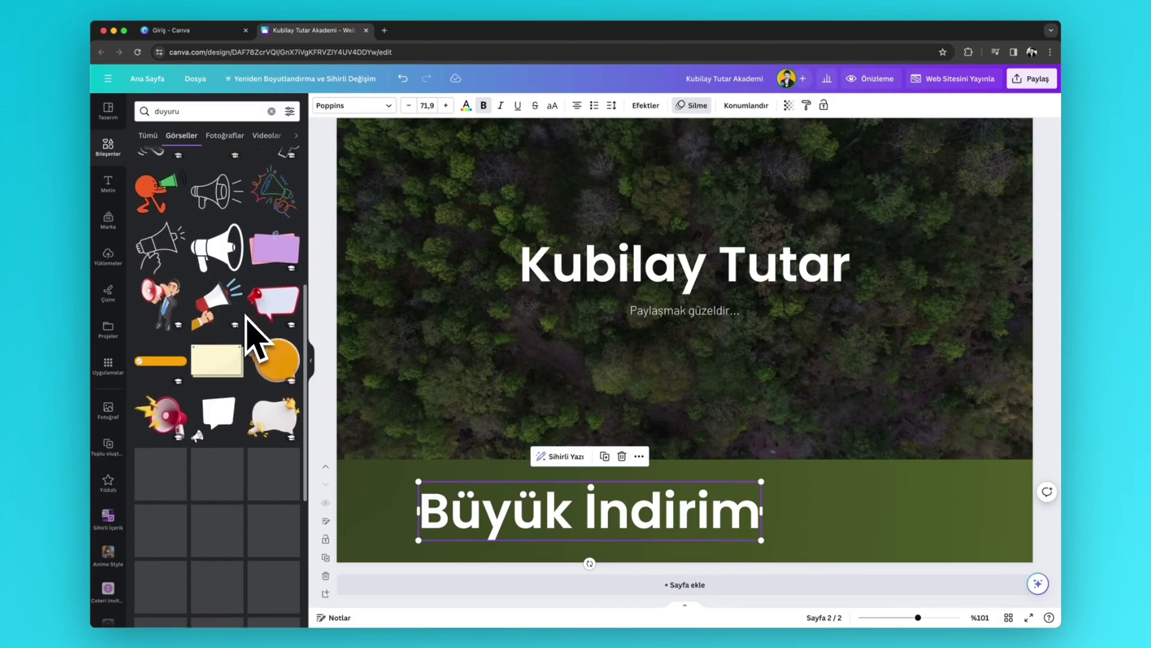
pyautogui.scroll(-6, 247, 321)
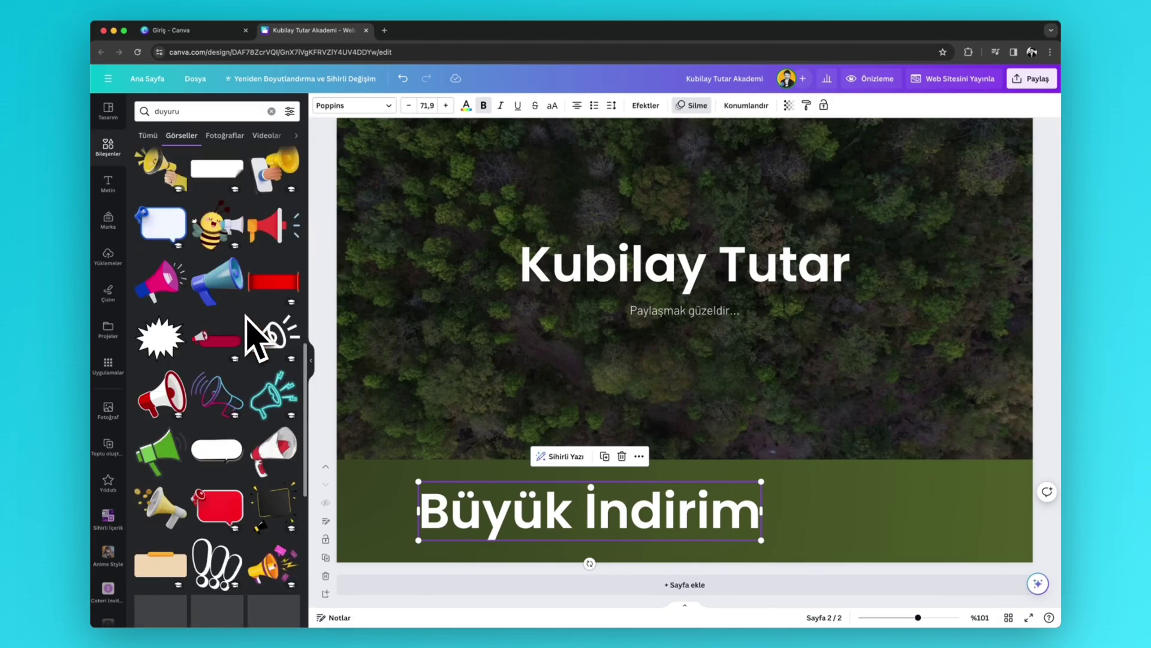
pyautogui.scroll(-1, 257, 341)
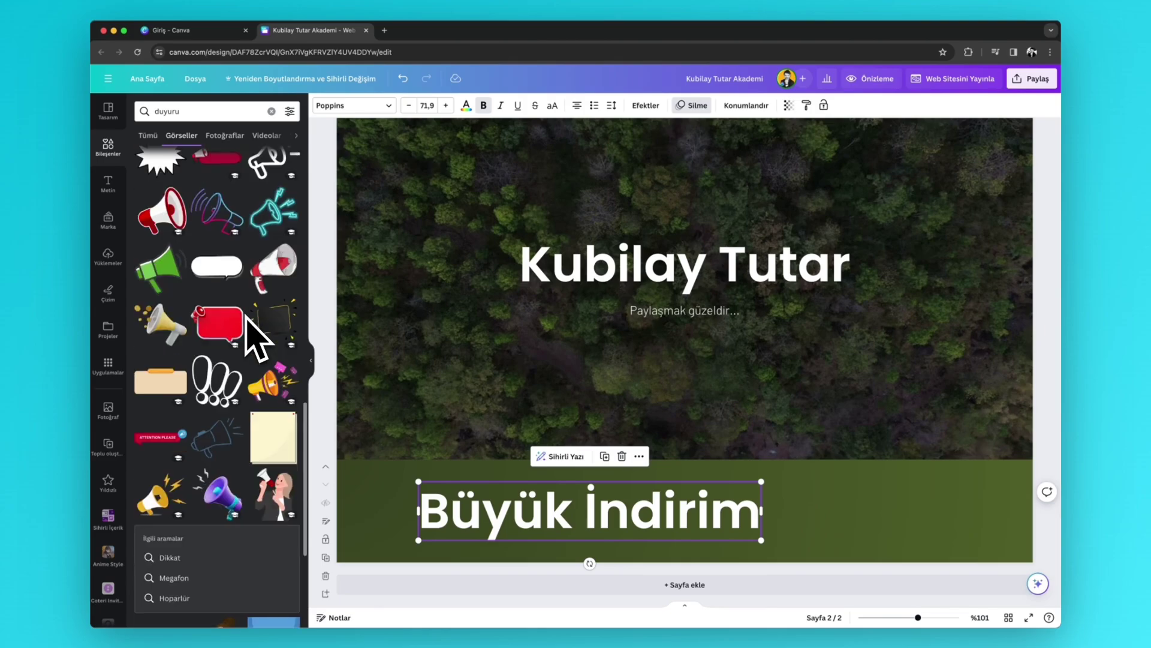
pyautogui.scroll(-6, 239, 366)
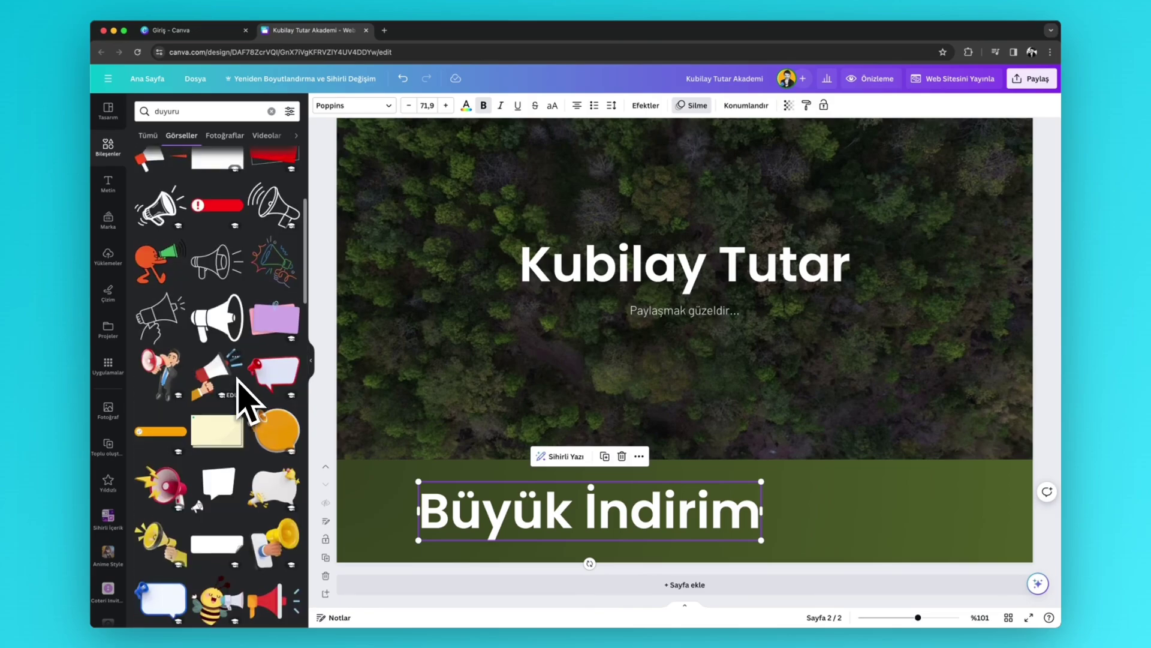
pyautogui.click(270, 435)
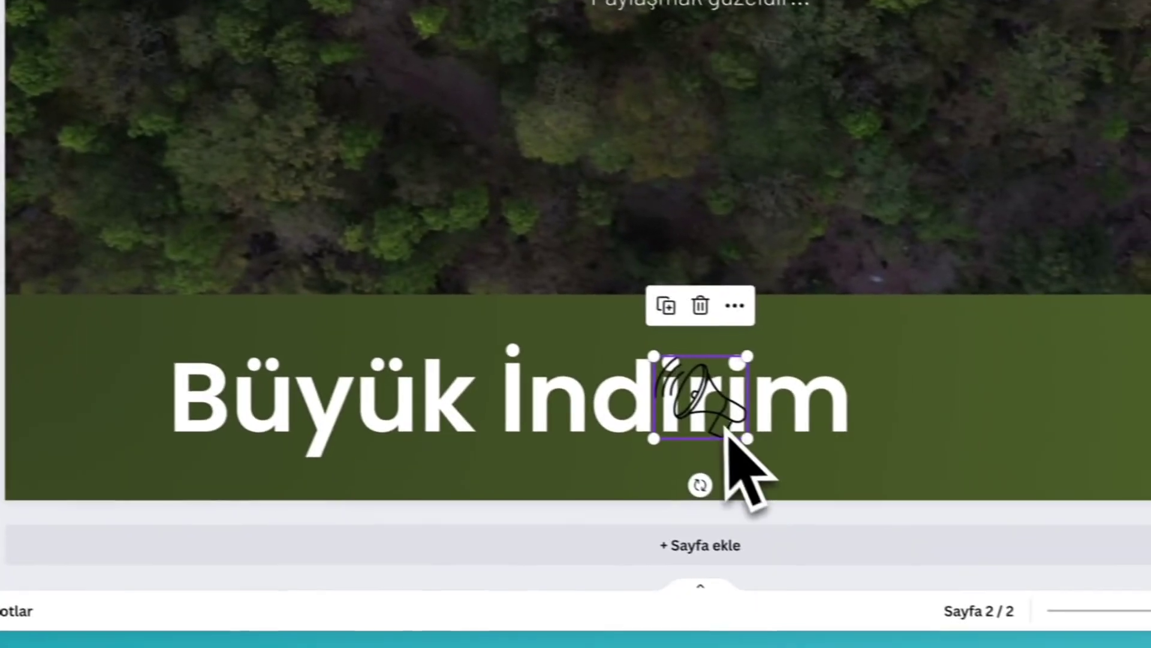
# - Enlarge the megaphone beside İndirim, animate it Sağa, make it white, and add a third page
pyautogui.moveTo(727, 427); pyautogui.dragTo(1049, 486)
pyautogui.moveTo(712, 463); pyautogui.dragTo(730, 462)
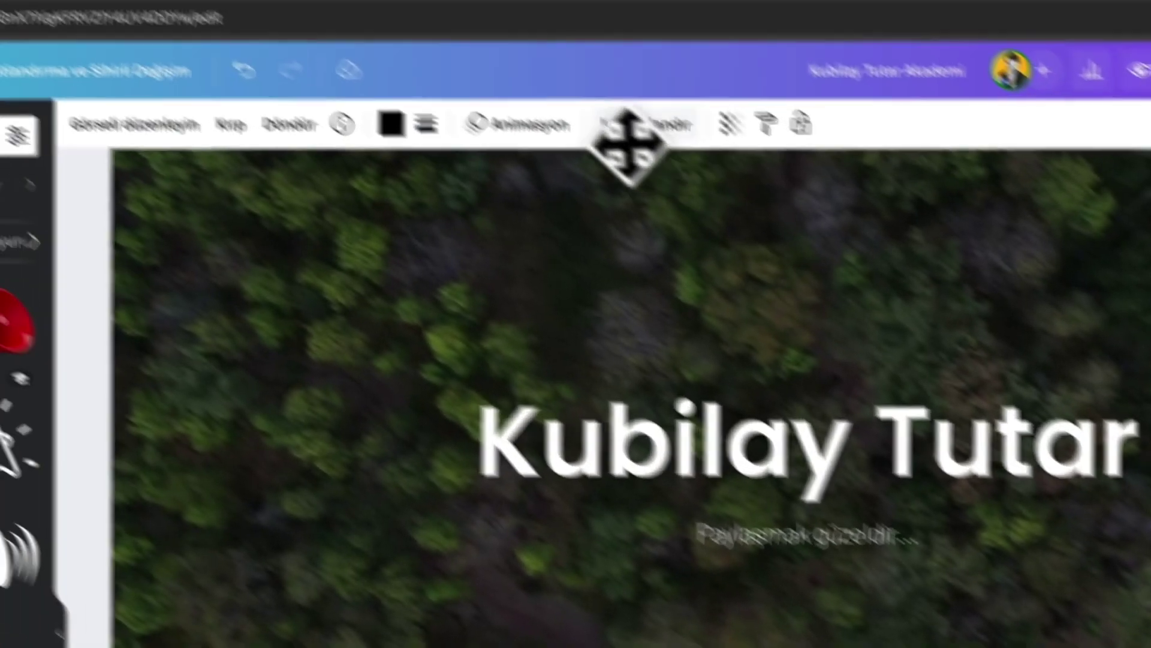
pyautogui.click(528, 125)
pyautogui.click(260, 322)
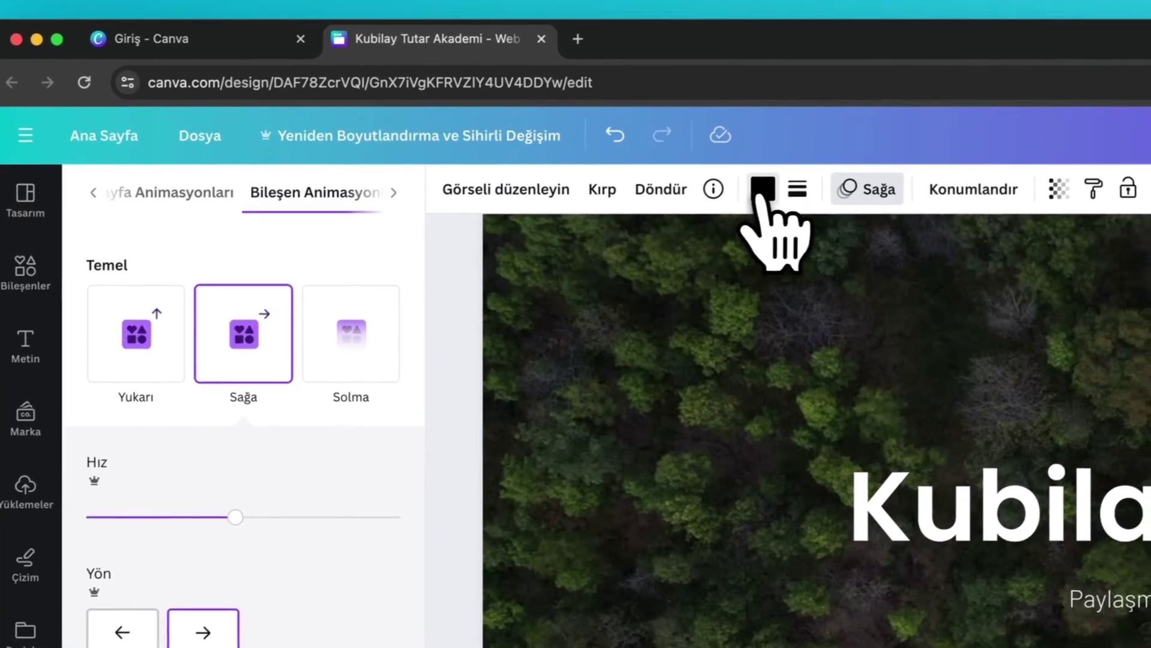
pyautogui.click(785, 182)
pyautogui.click(232, 265)
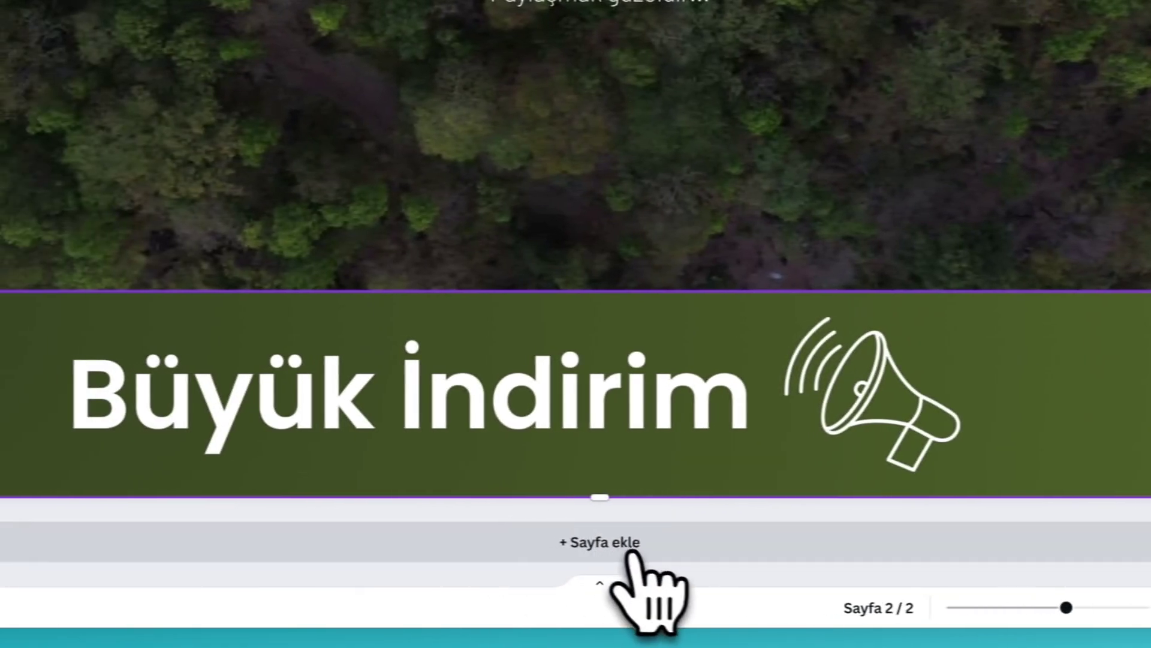
pyautogui.click(393, 544)
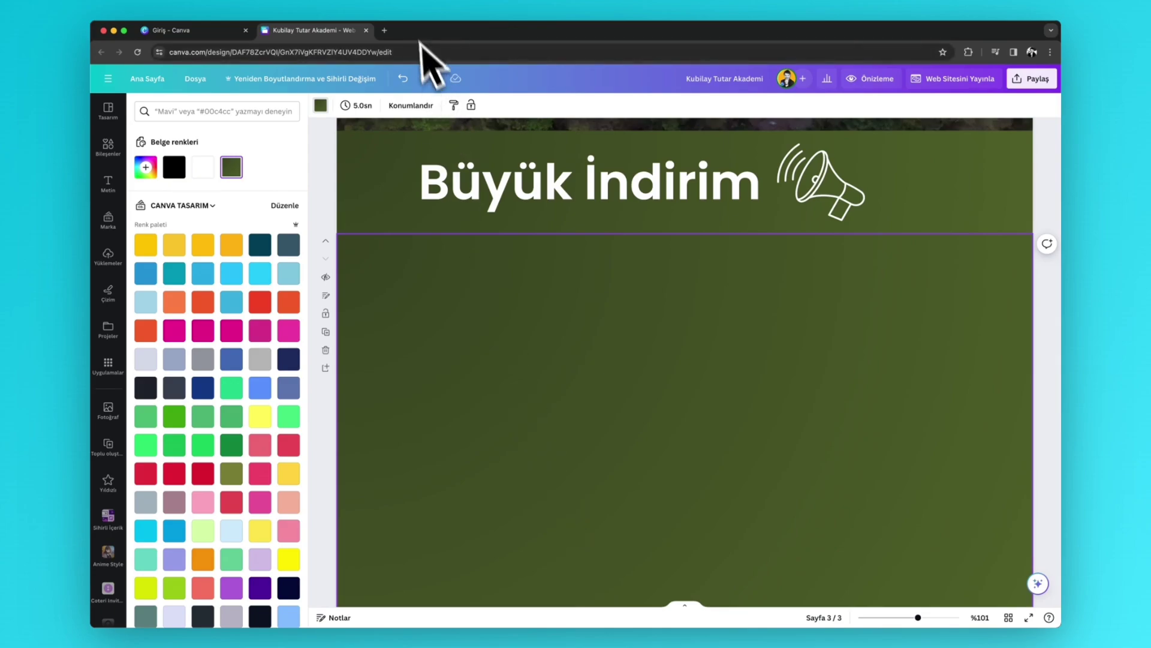
# - Open a new Chrome tab showing Google's start page
pyautogui.click(390, 30)
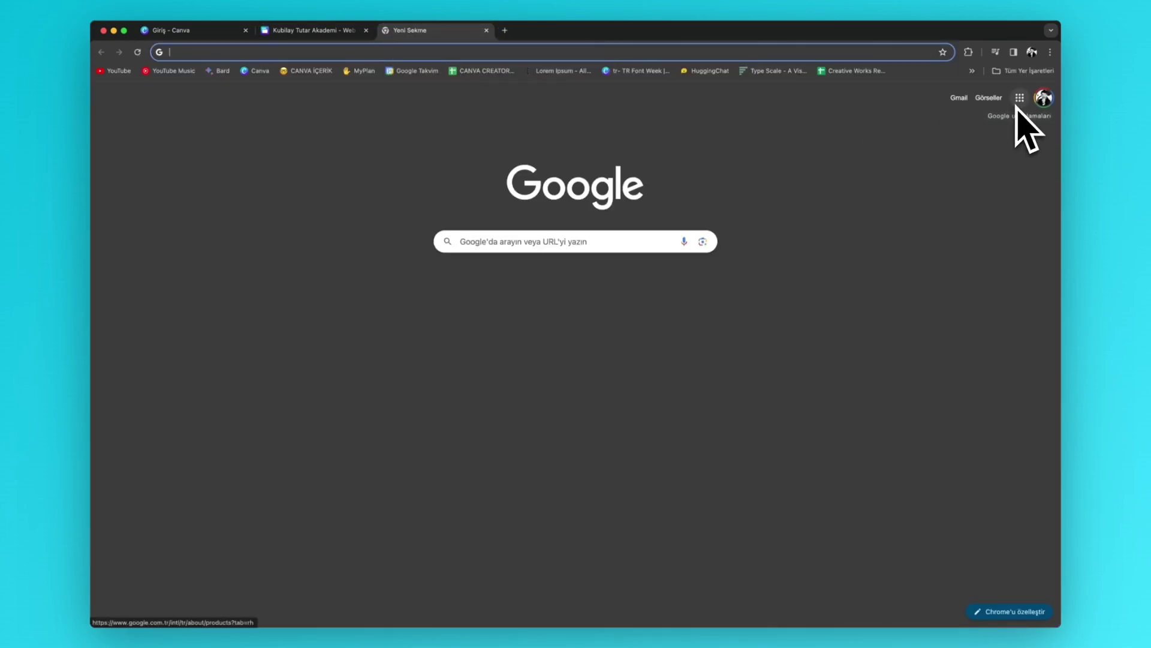
# - Go from the Canva editor to Chrome's Google new tab page and show the Google apps launcher
pyautogui.moveTo(91, 22)
pyautogui.click(355, 107)
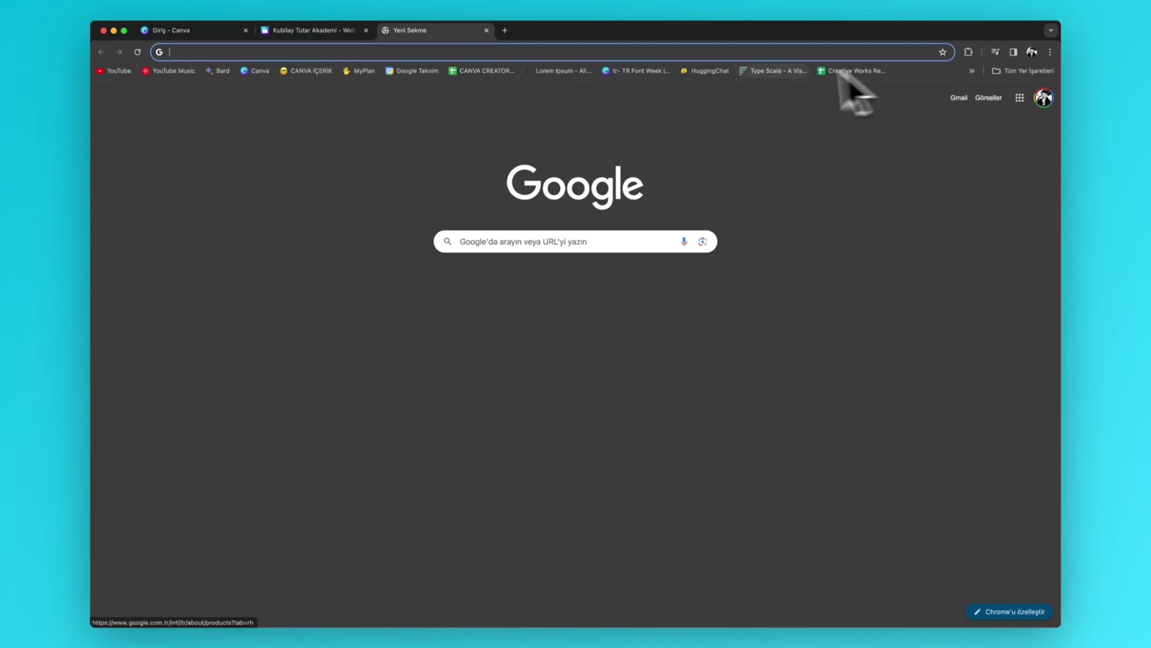
pyautogui.click(318, 34)
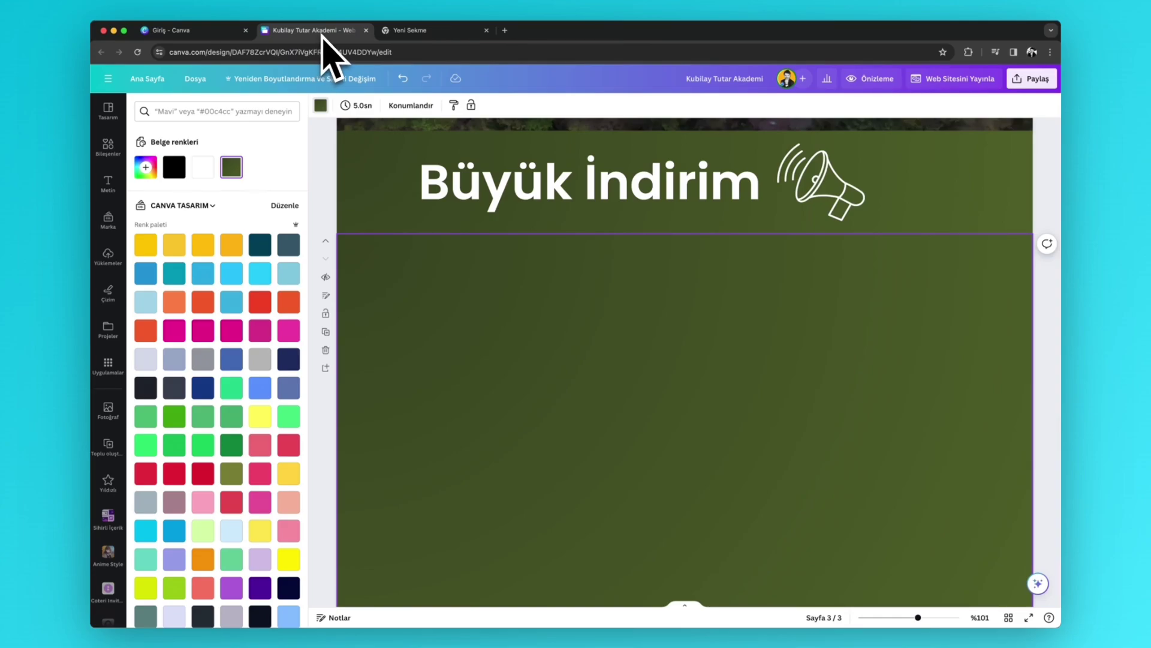
pyautogui.click(456, 36)
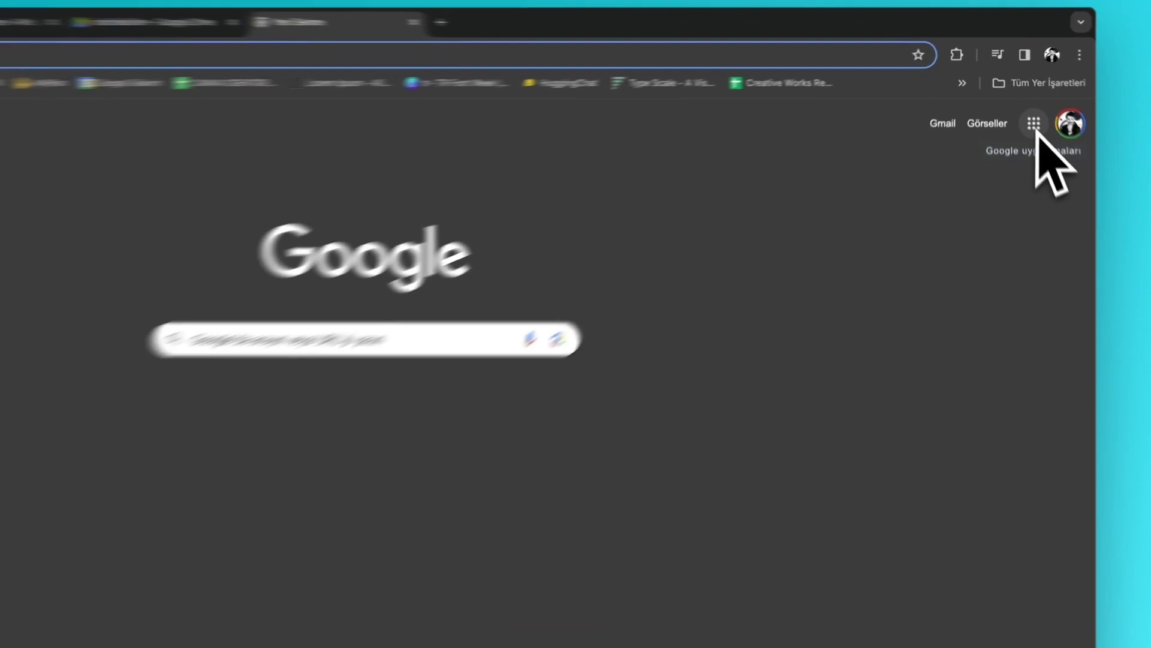
pyautogui.click(1035, 126)
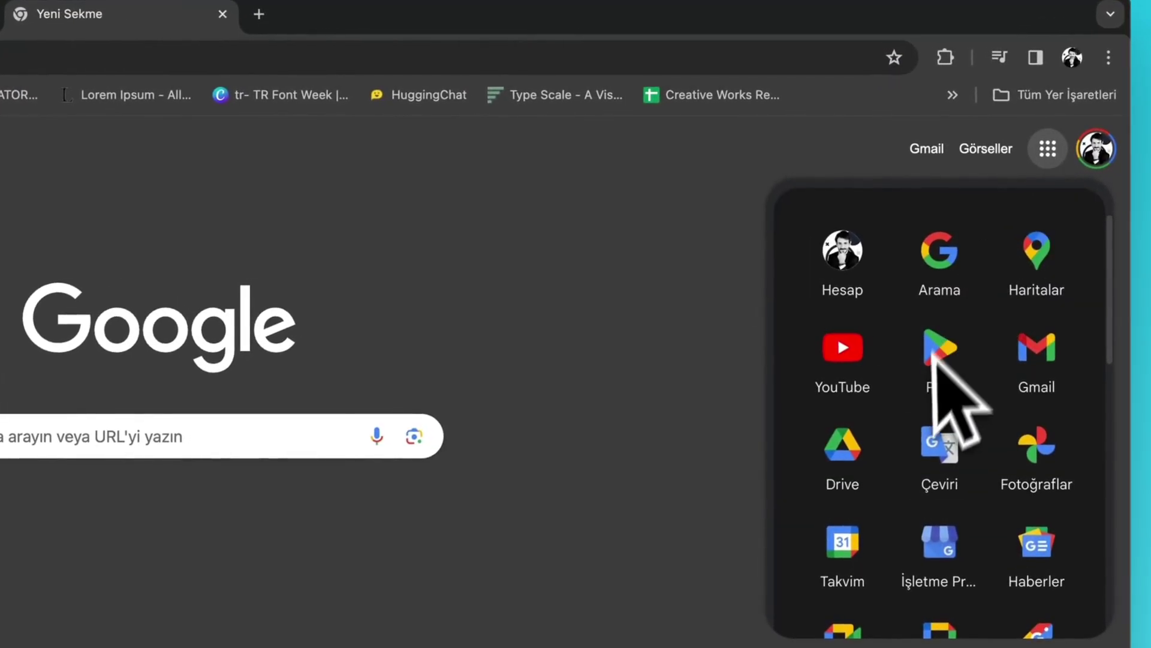
pyautogui.scroll(-1, 917, 420)
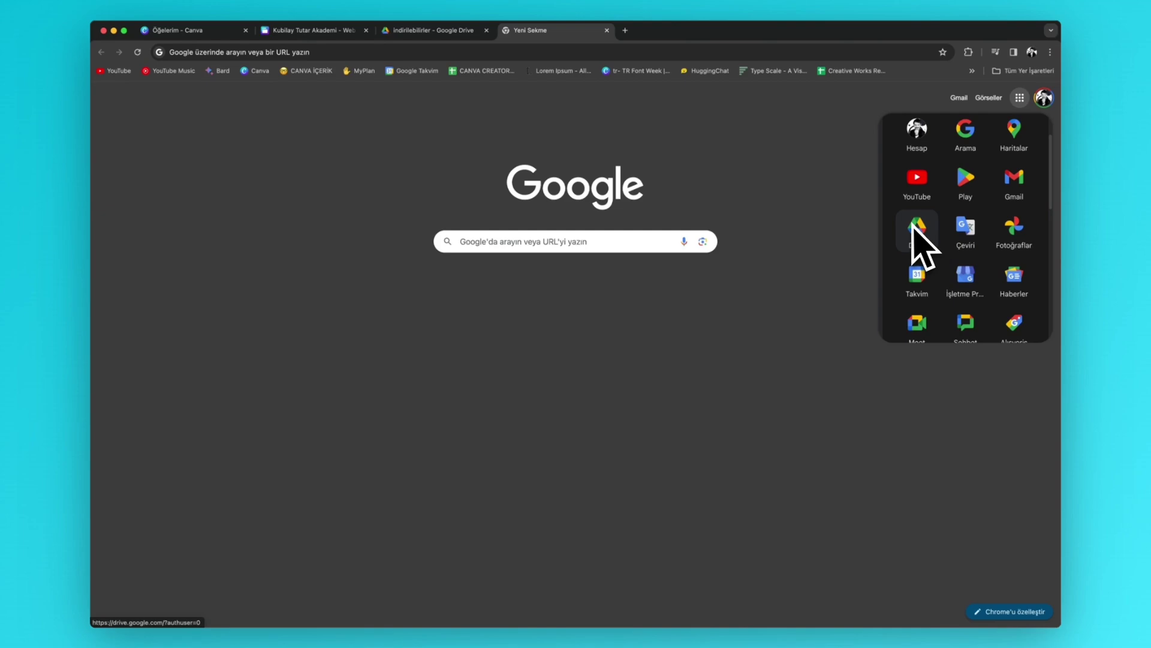
# - In the Drive folder indirilebilirler, preview Dijital Girişimci Rehberi.pdf and close it
pyautogui.click(447, 31)
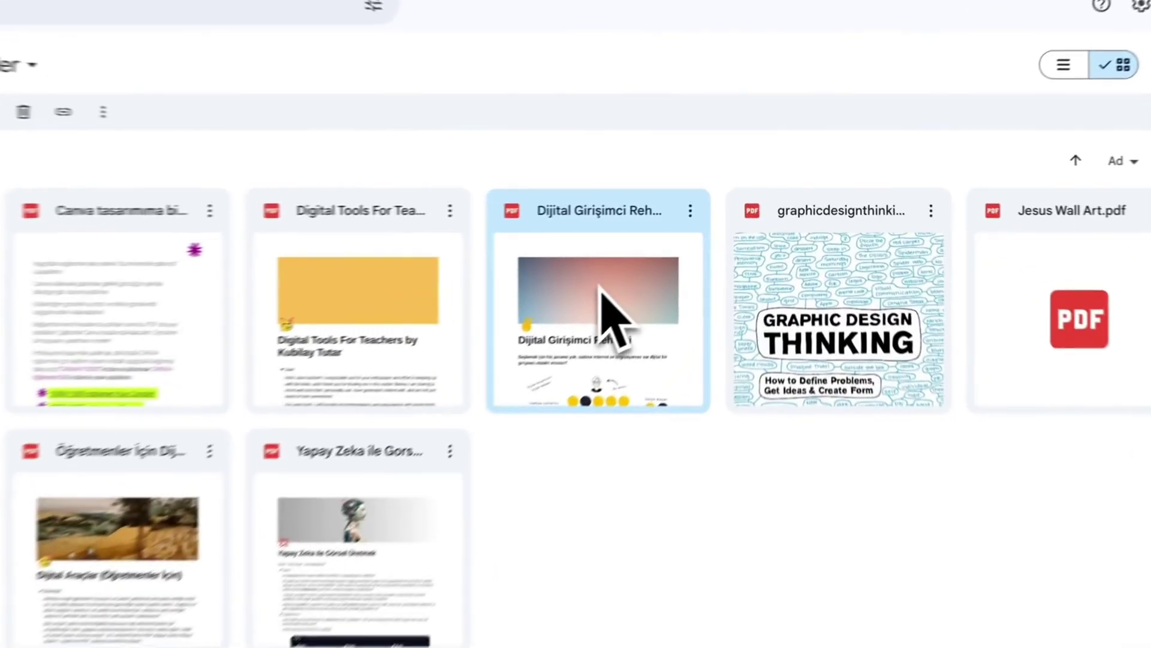
pyautogui.doubleClick(698, 239)
pyautogui.scroll(-10, 660, 252)
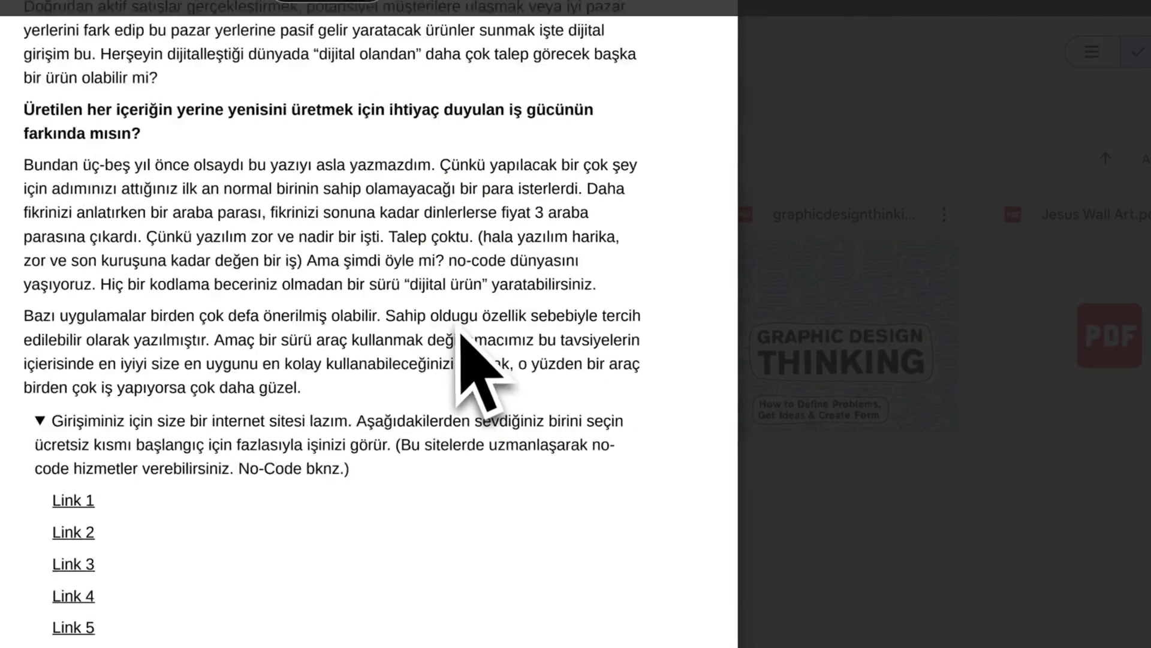
pyautogui.scroll(-10, 459, 354)
pyautogui.click(773, 429)
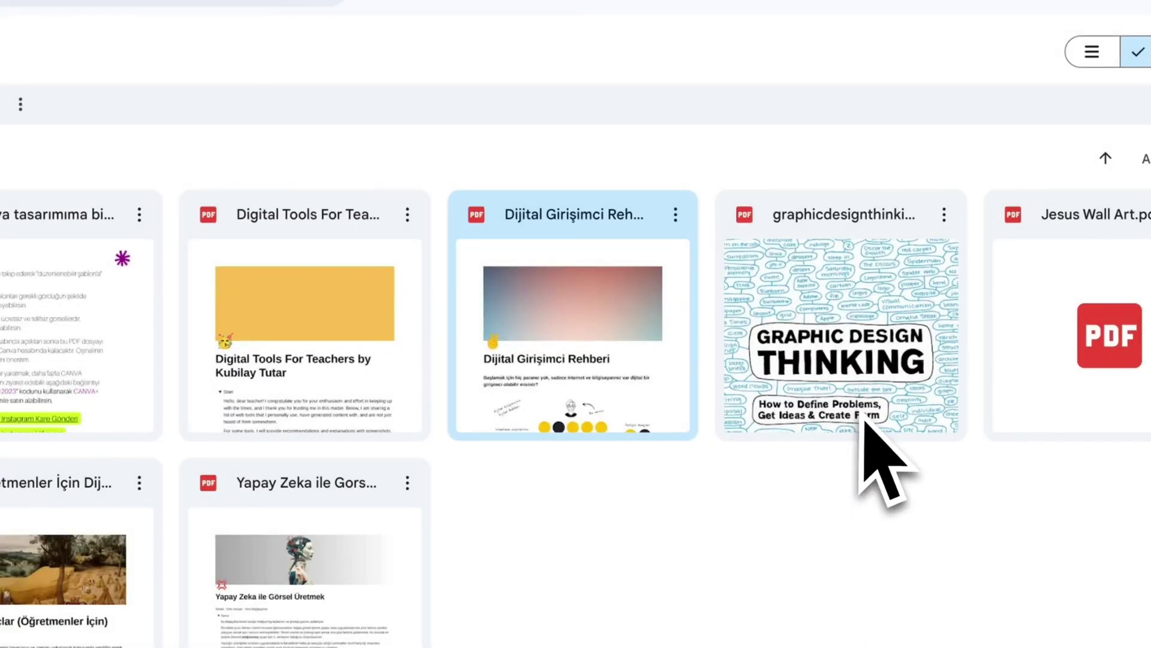
# - Copy the PDF's share link, keeping anyone with the link as Görüntüleyen (viewer)
pyautogui.click(676, 215)
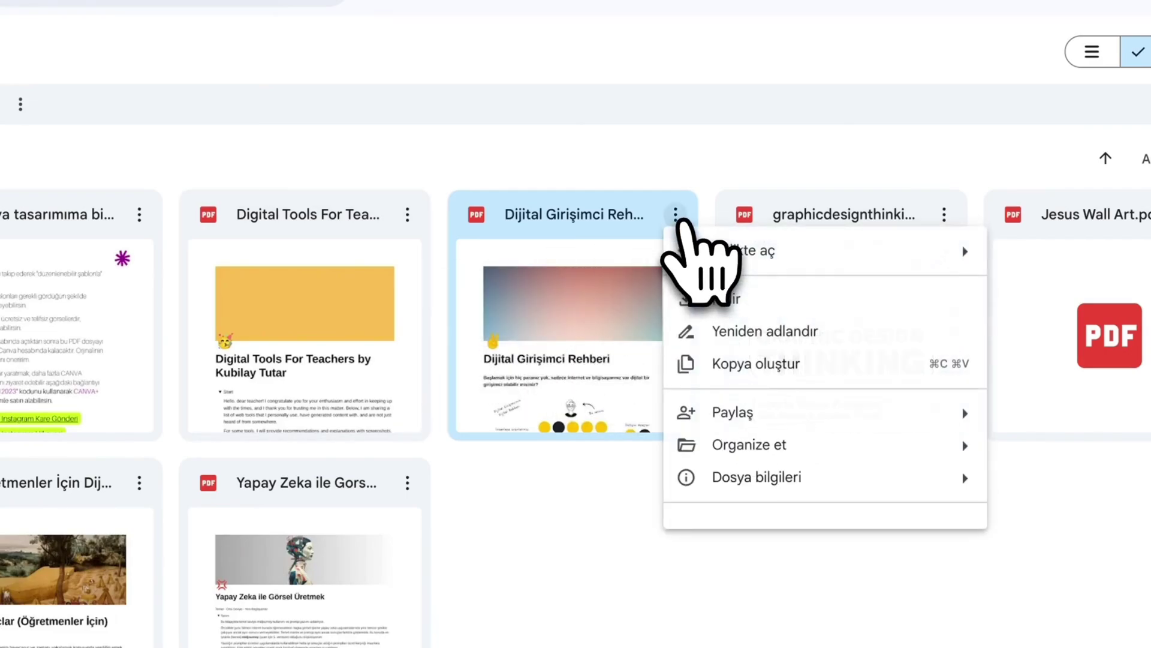
pyautogui.moveTo(732, 417)
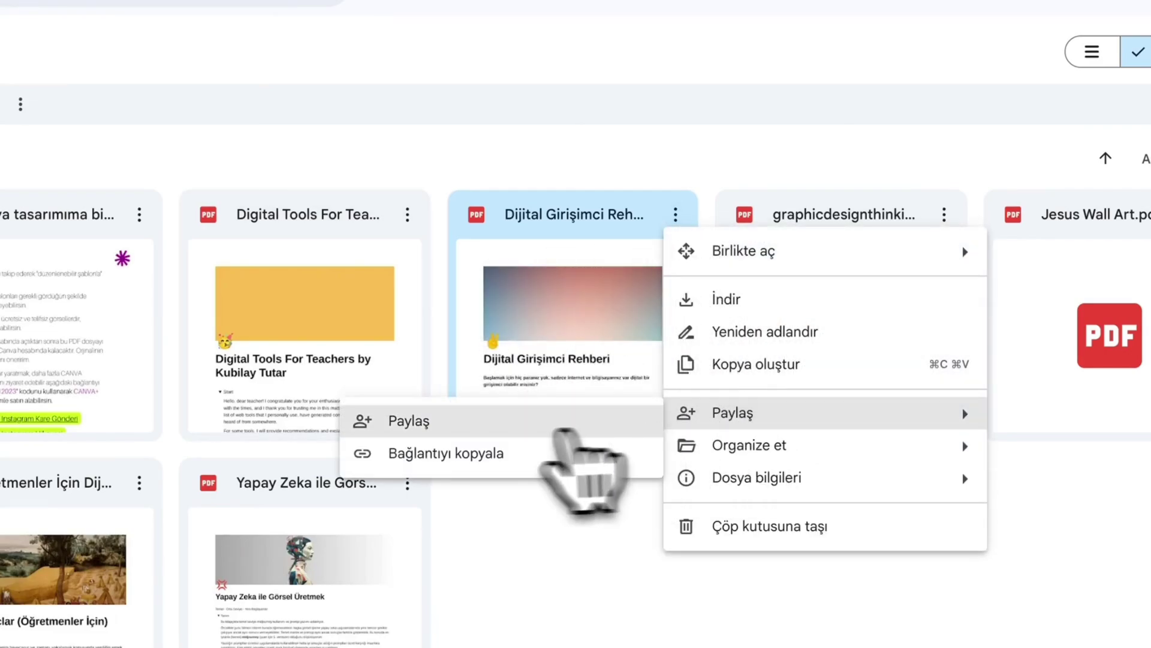
pyautogui.click(420, 443)
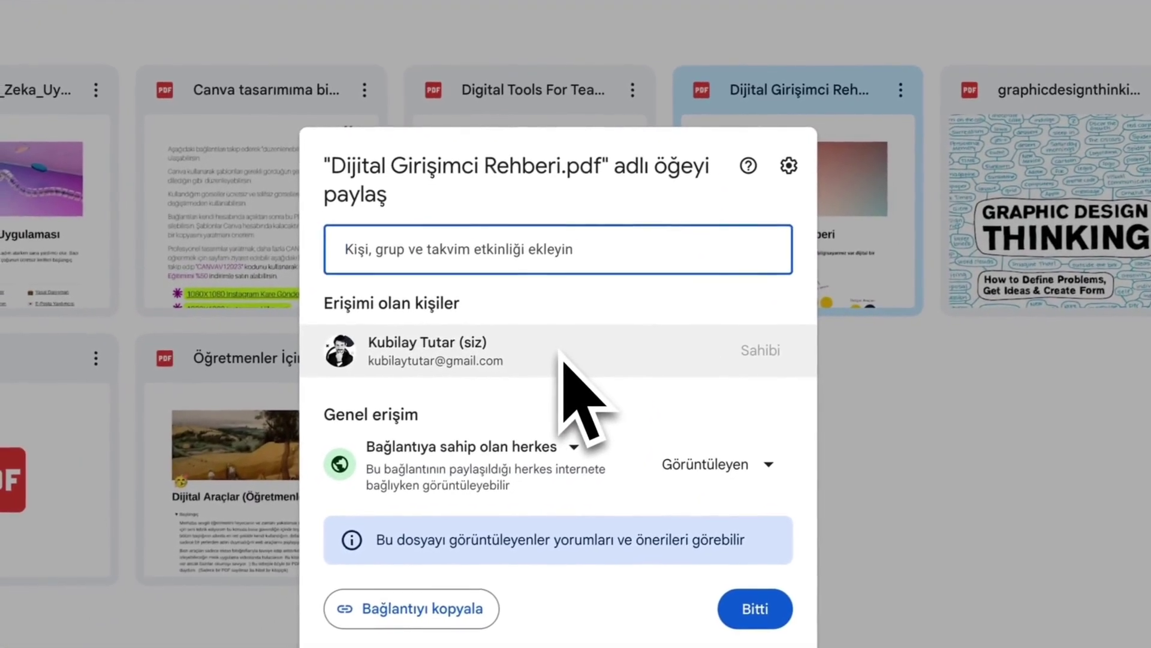
pyautogui.moveTo(562, 357)
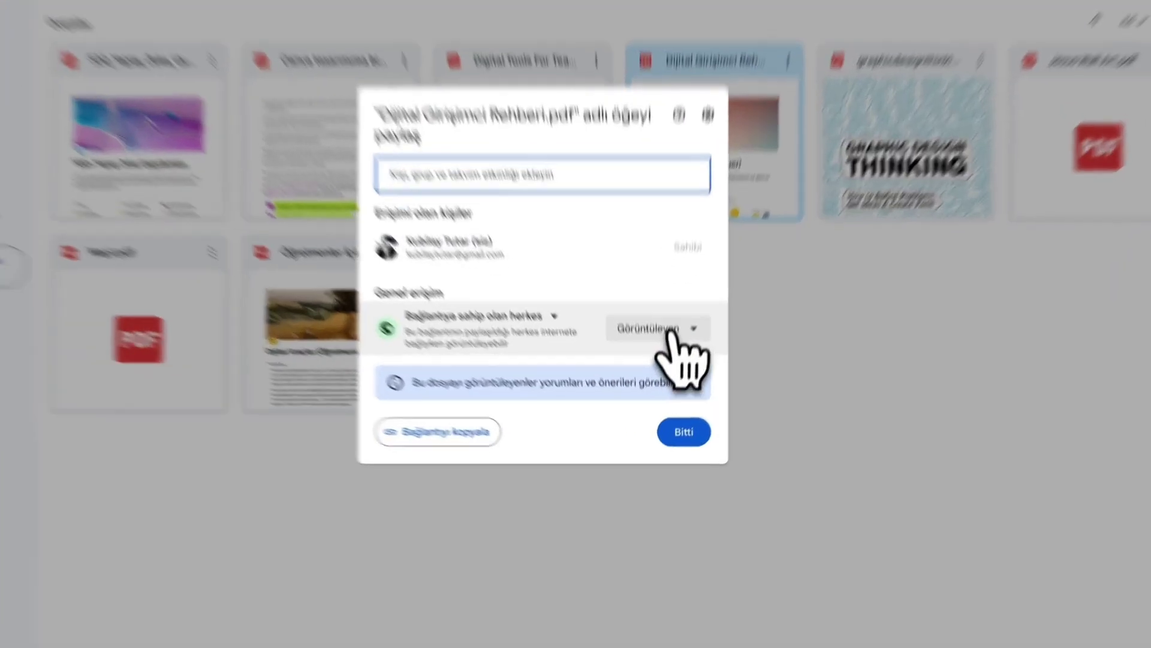
pyautogui.click(662, 385)
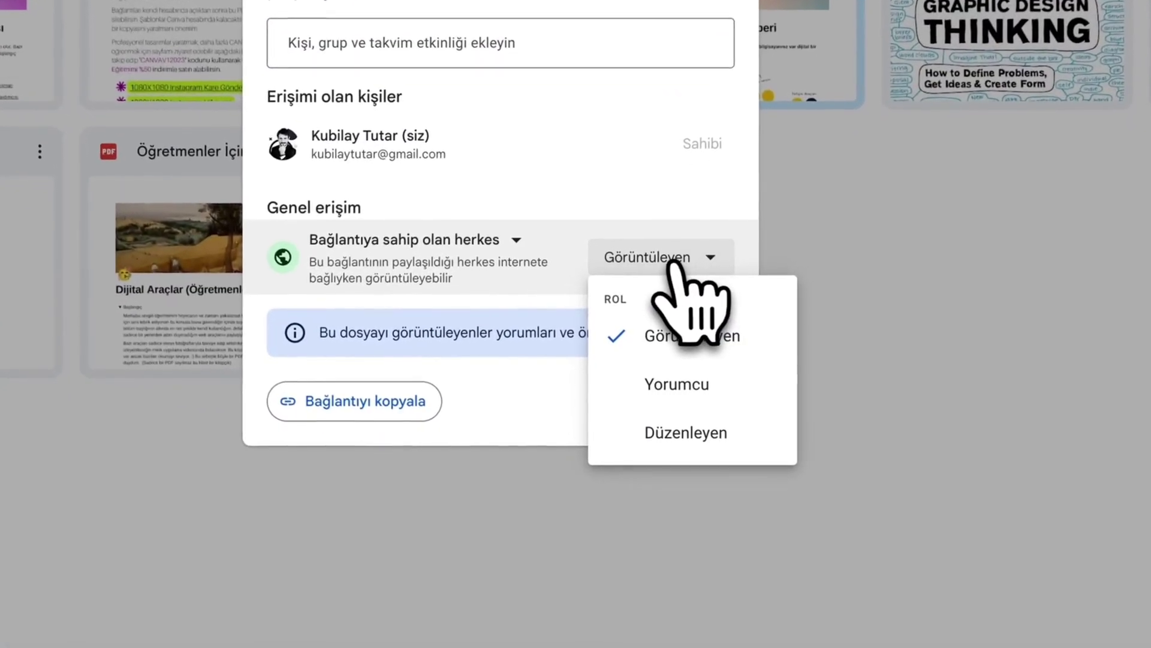
pyautogui.click(672, 263)
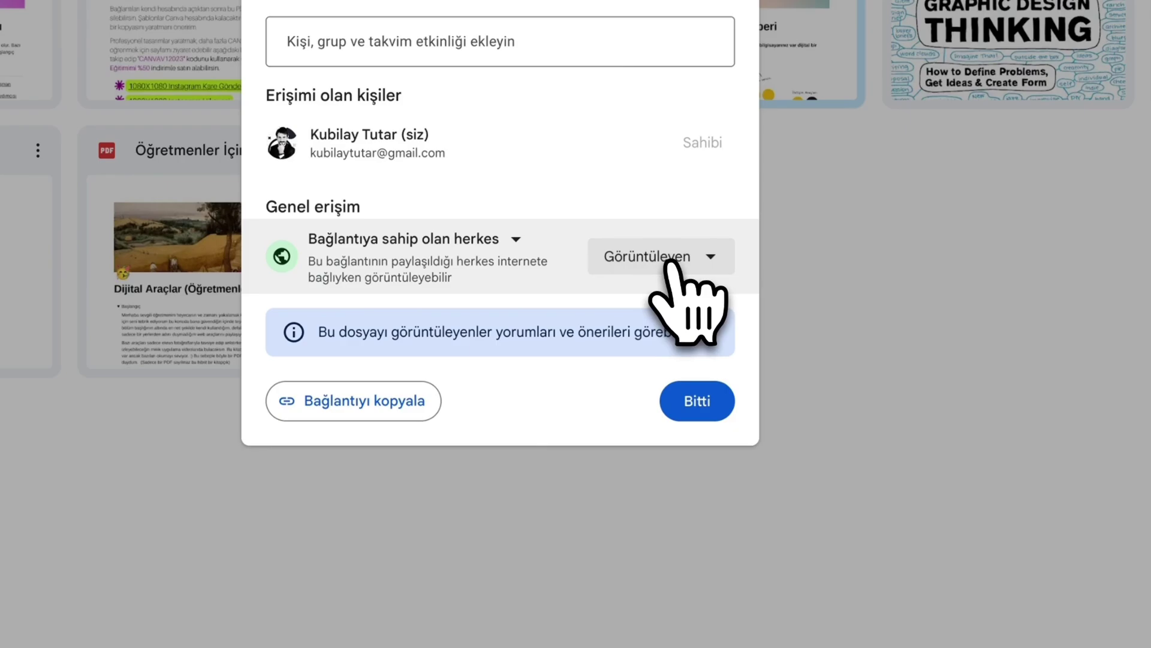
pyautogui.click(666, 263)
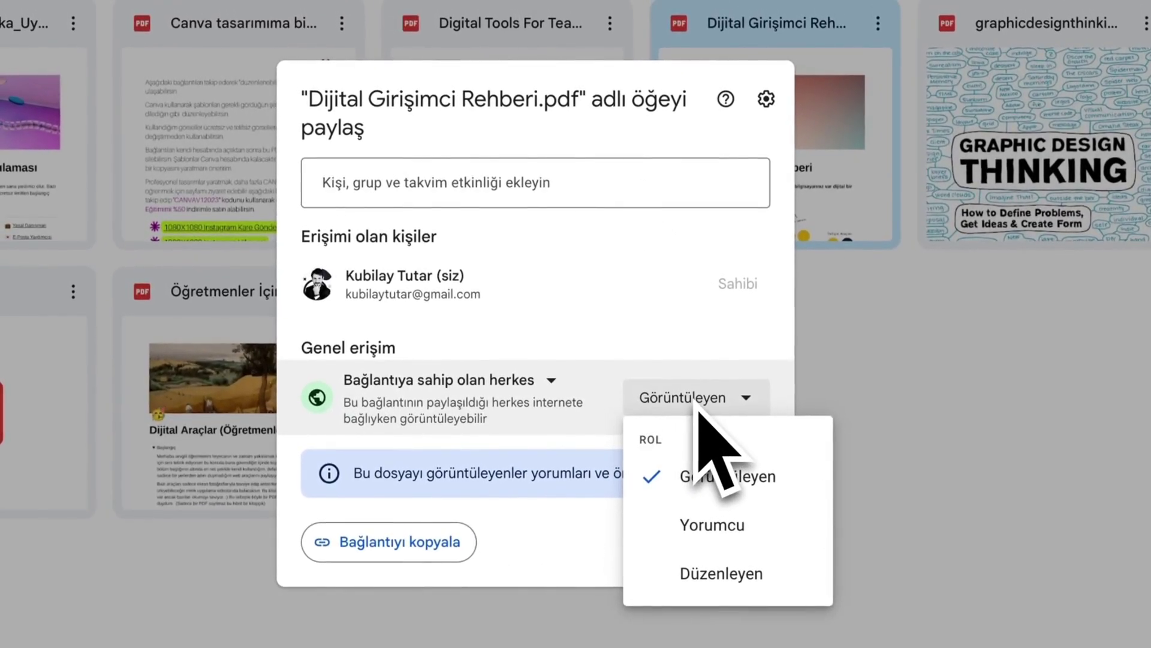
pyautogui.click(641, 345)
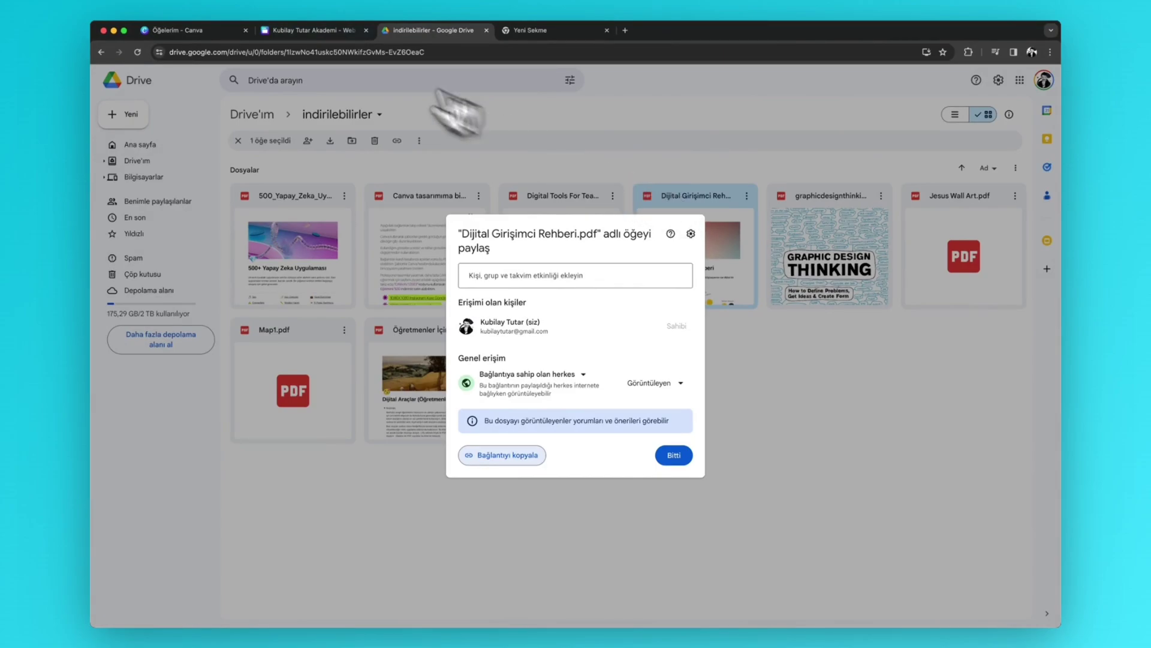
# - Add the heading 'Ücretsiz PDF Kitap' in Canva, shrink it and centre it on the page
pyautogui.click(294, 31)
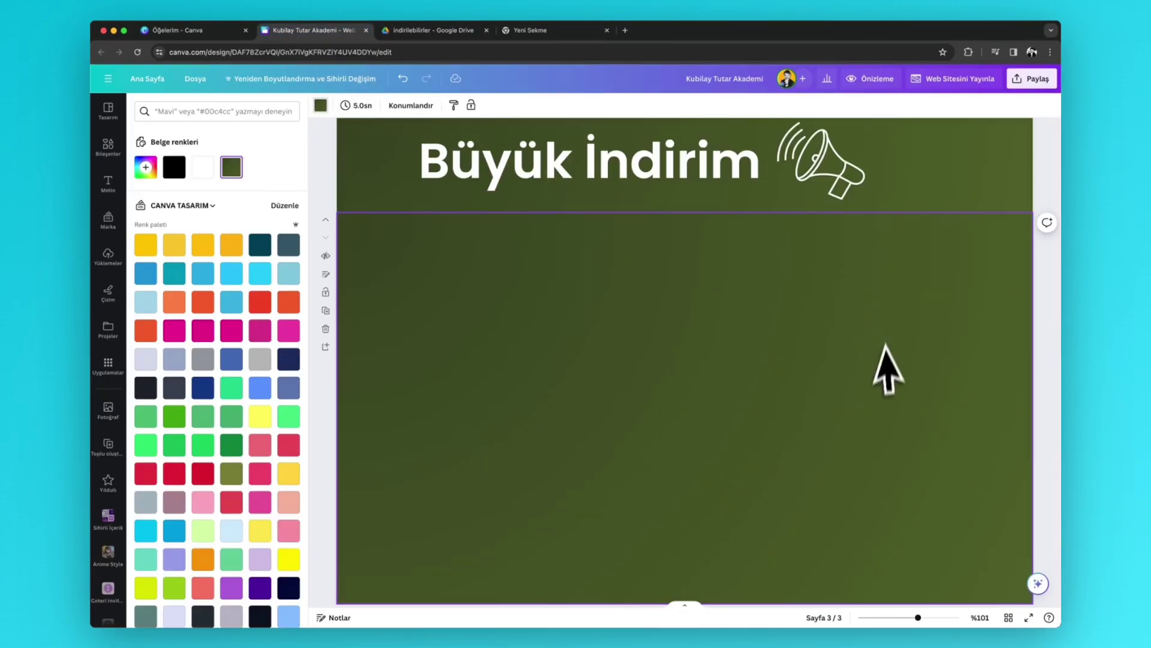
pyautogui.press('t')
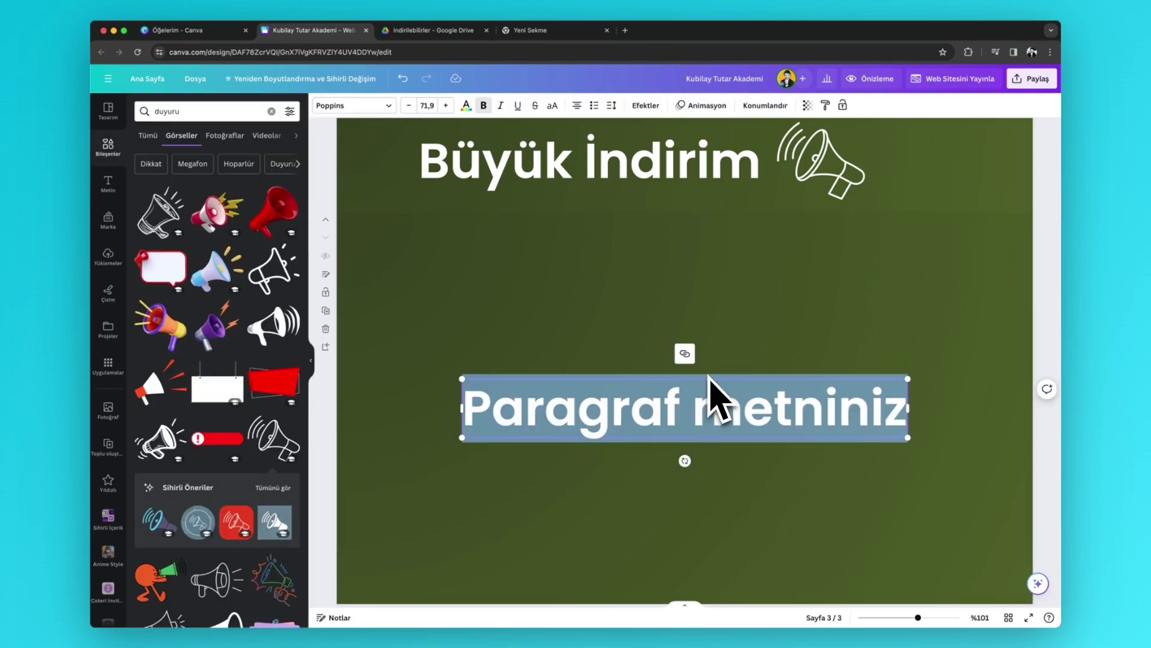
pyautogui.write('ücre')
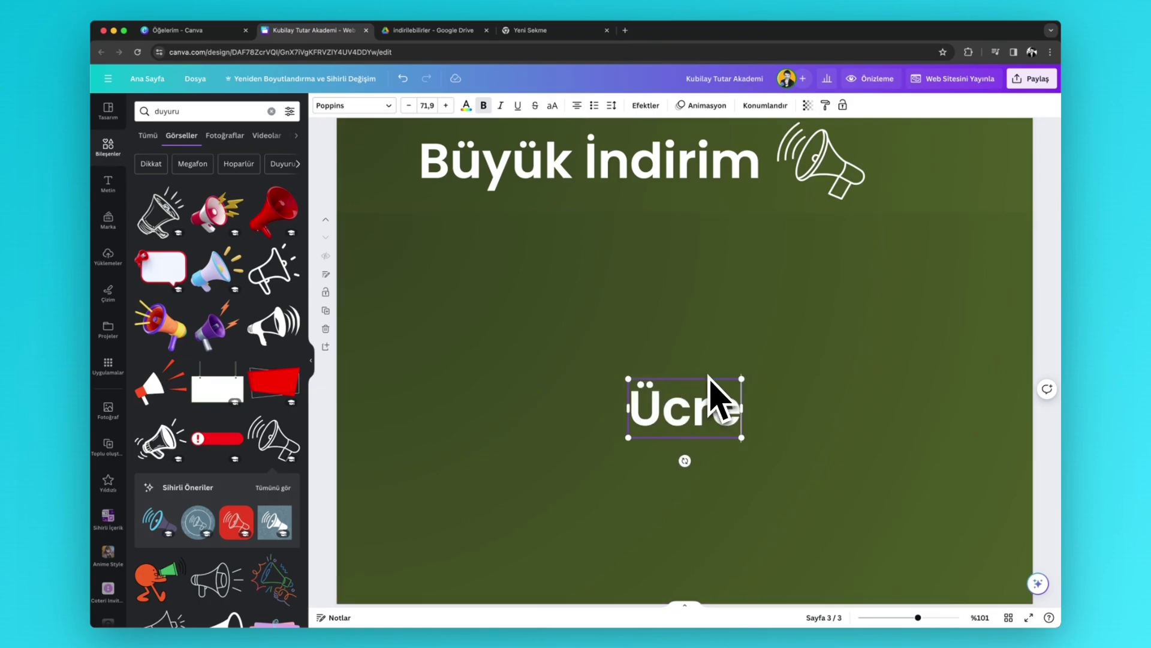
pyautogui.write('tsiz PDF KİTap')
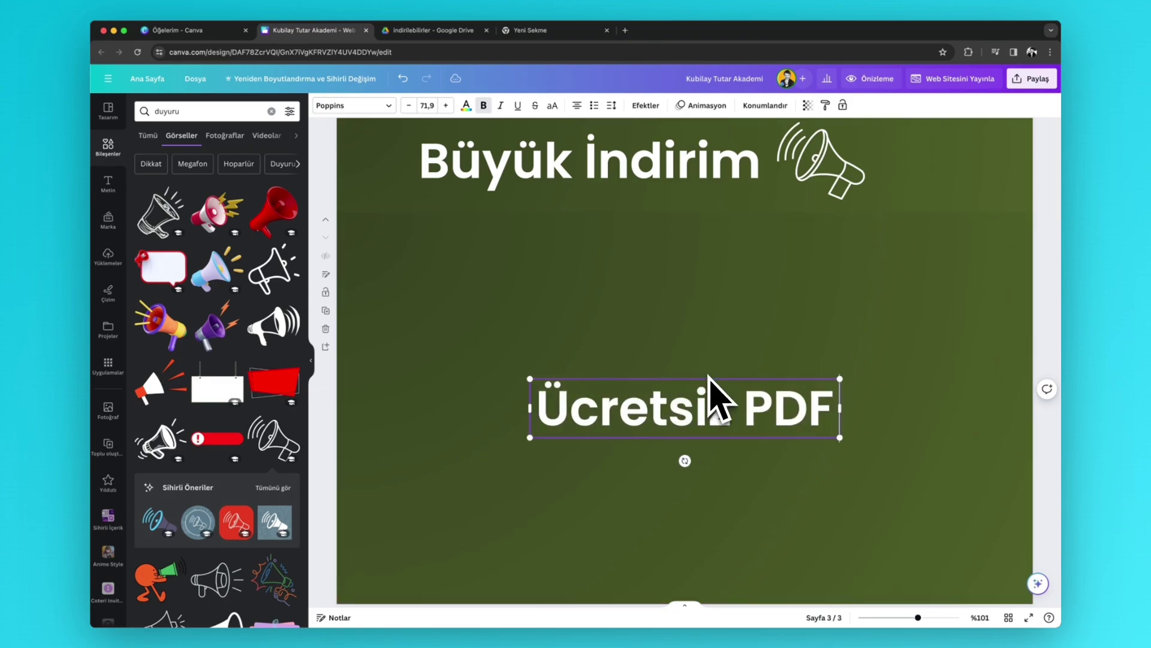
pyautogui.press('BackSpace')
pyautogui.press('BackSpace')
pyautogui.press('BackSpace')
pyautogui.press('BackSpace')
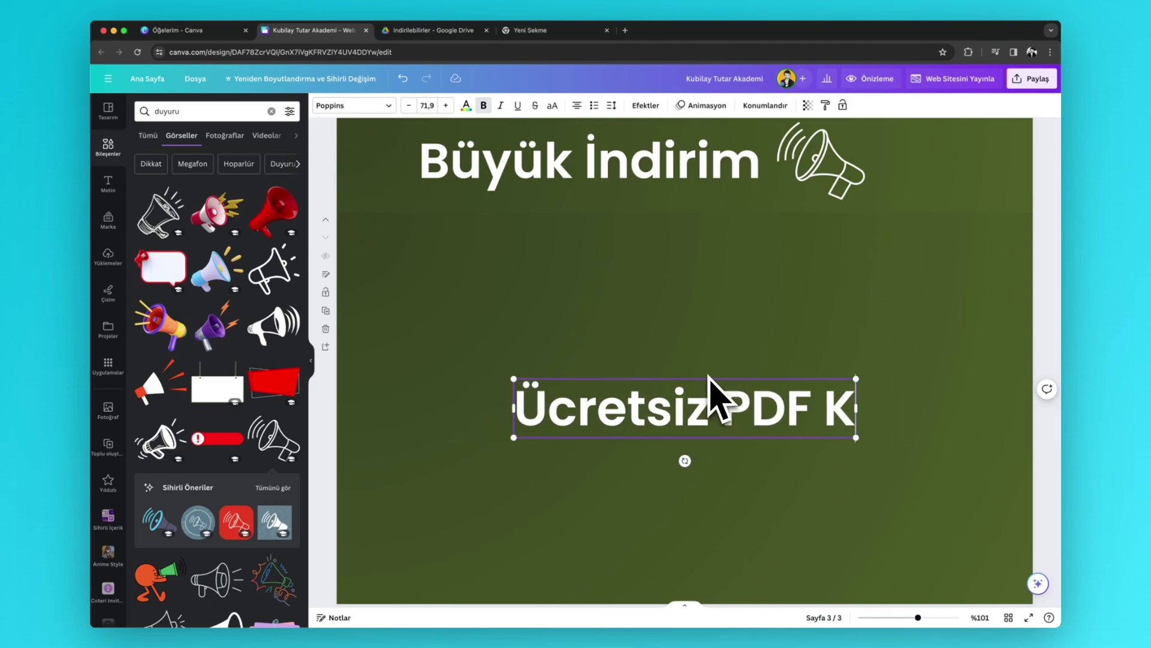
pyautogui.write('itap')
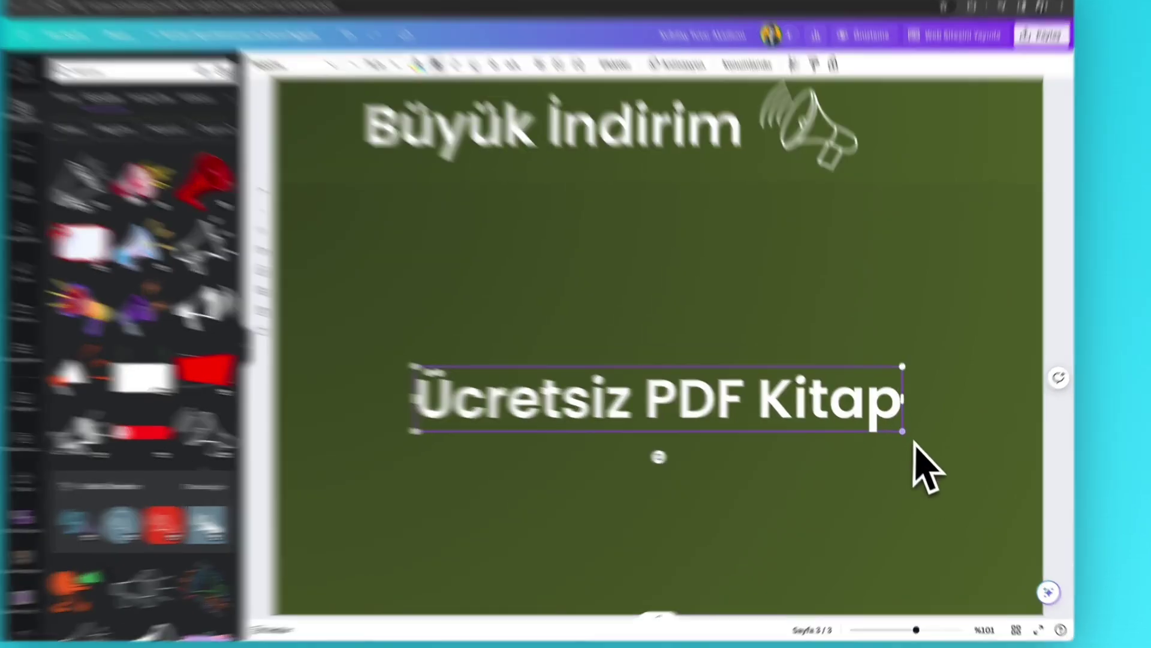
pyautogui.moveTo(906, 438); pyautogui.dragTo(661, 406)
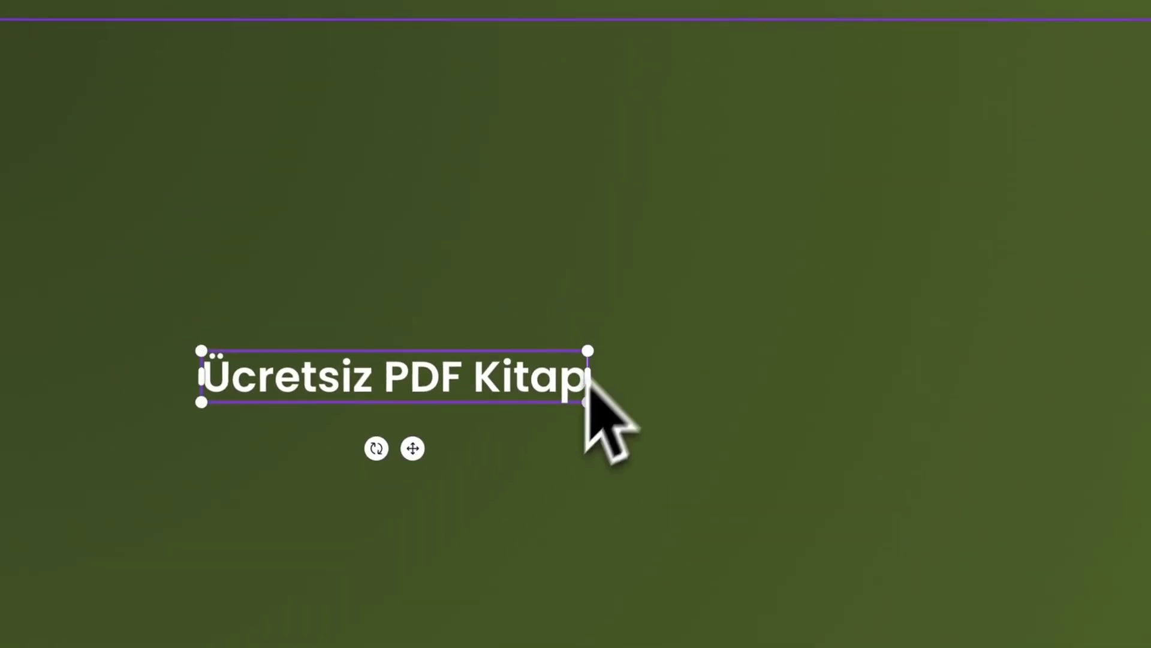
pyautogui.moveTo(546, 415); pyautogui.dragTo(789, 225)
pyautogui.click(770, 219)
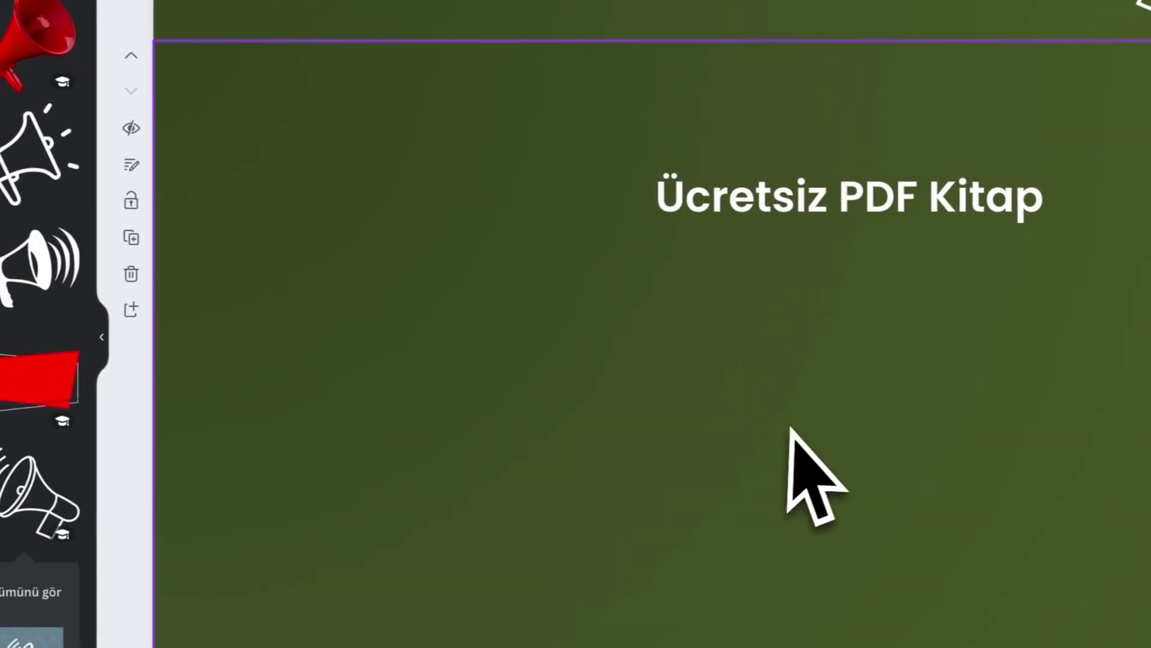
# - Add an olive square and reshape it into a thin centred bar under the heading
pyautogui.press('r')
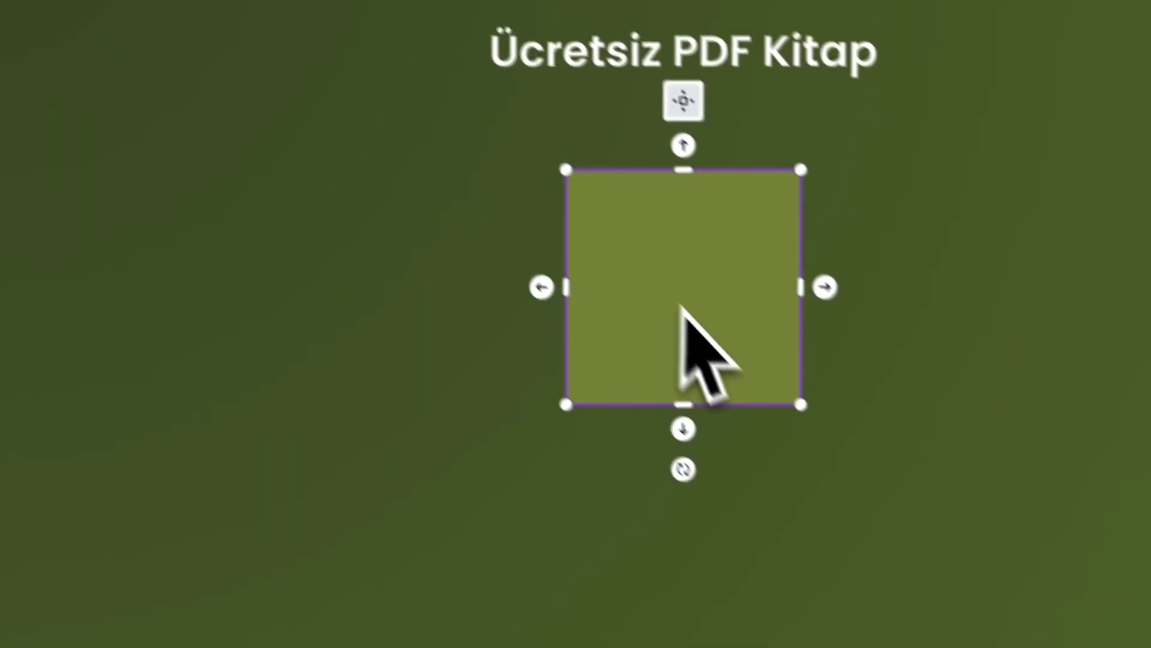
pyautogui.doubleClick(682, 307)
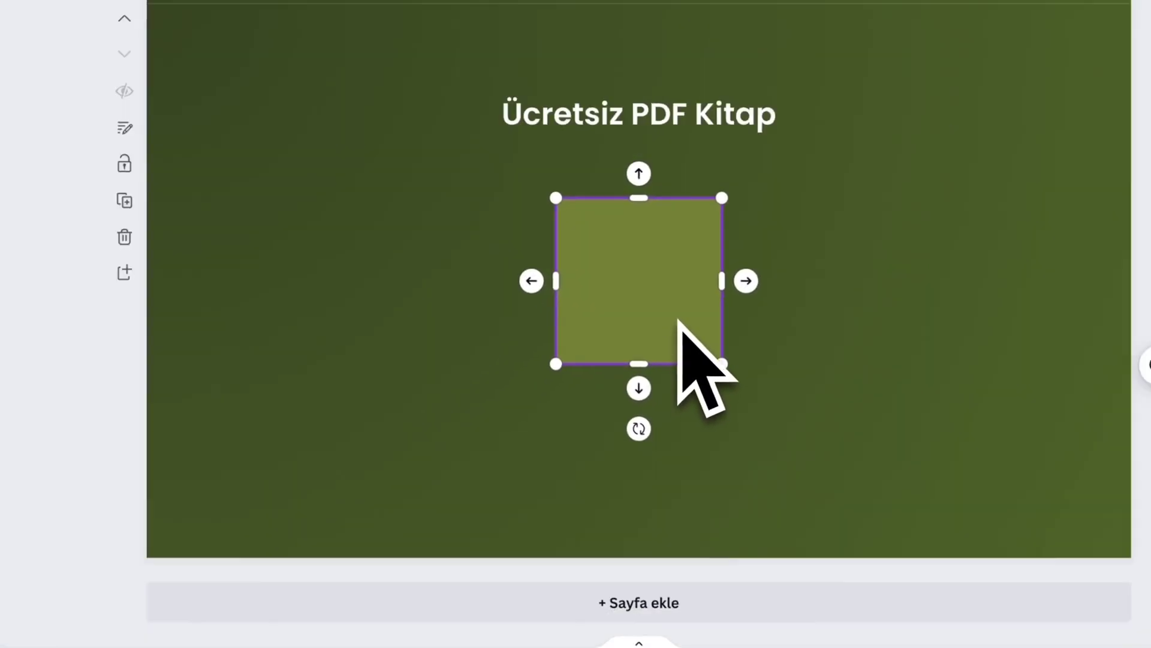
pyautogui.moveTo(662, 403); pyautogui.dragTo(666, 358)
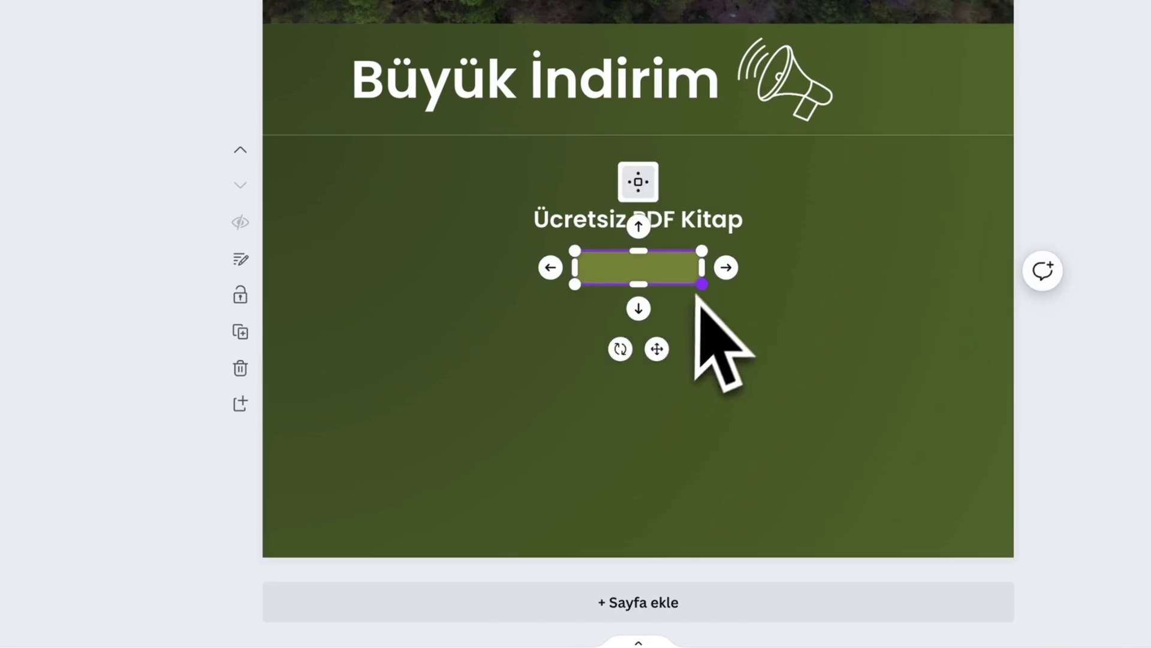
pyautogui.moveTo(703, 268); pyautogui.dragTo(761, 267)
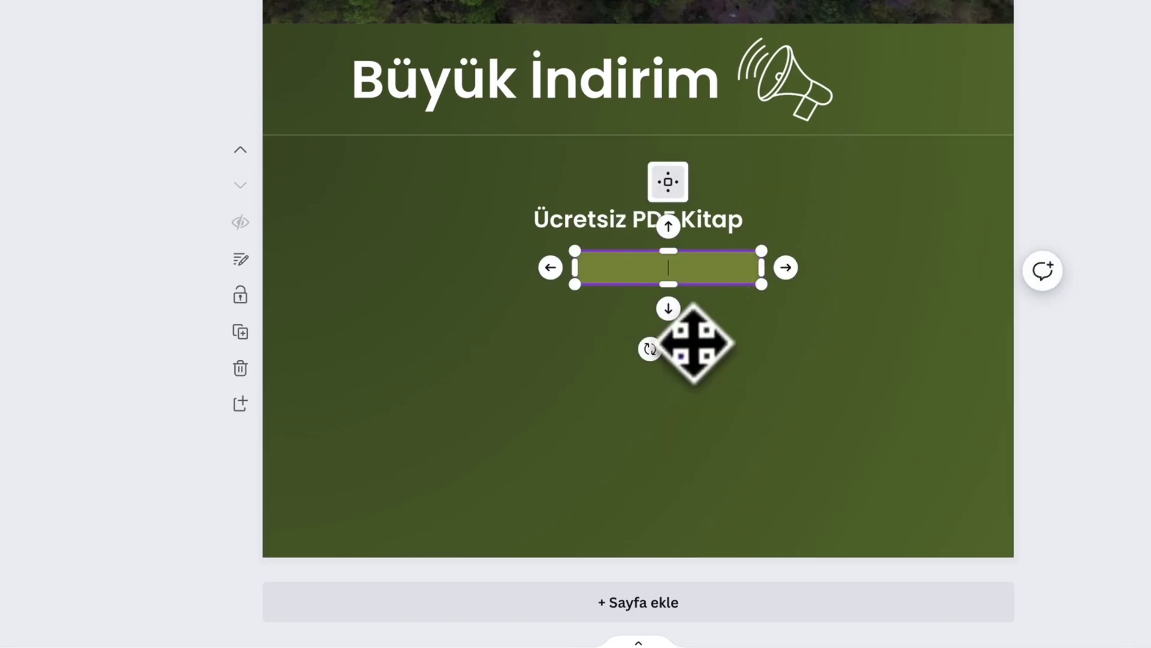
pyautogui.moveTo(688, 346); pyautogui.dragTo(682, 354)
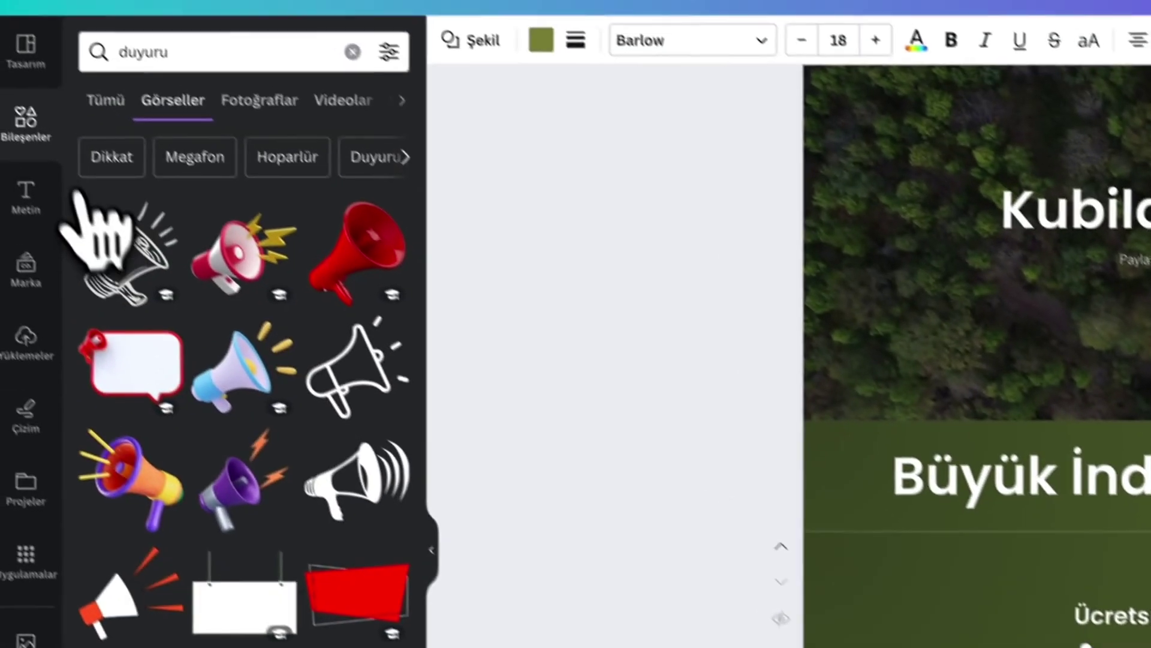
pyautogui.click(26, 122)
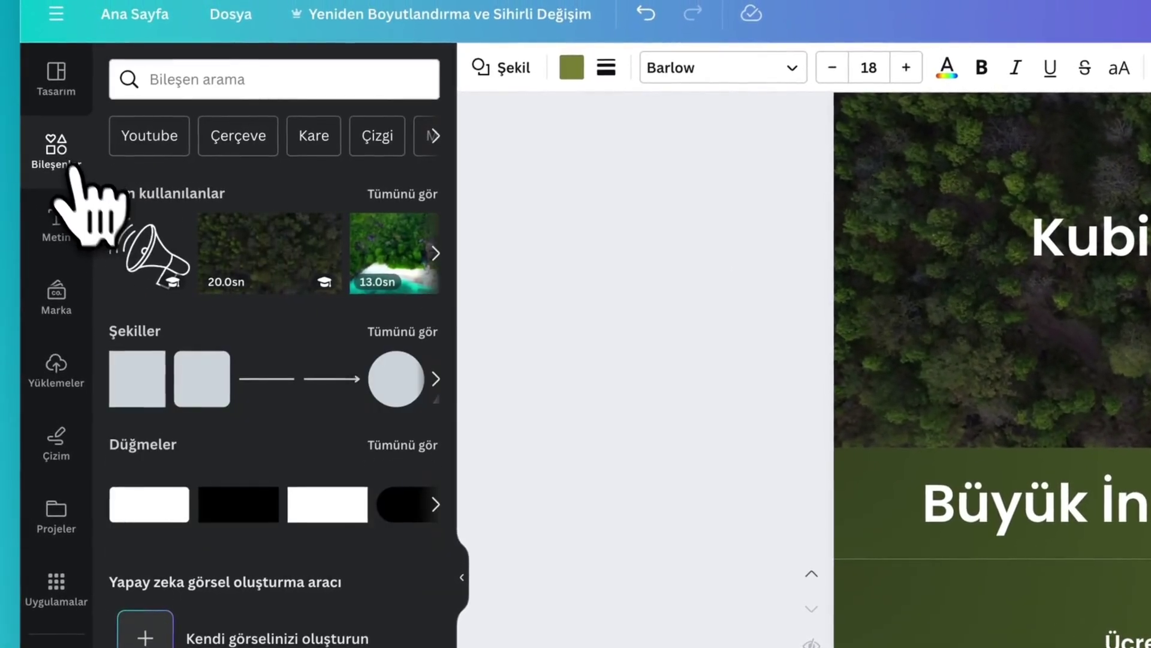
# - Add a rounded button under the heading, delete the olive bar, and make the button white
pyautogui.scroll(-1, 180, 514)
pyautogui.click(420, 415)
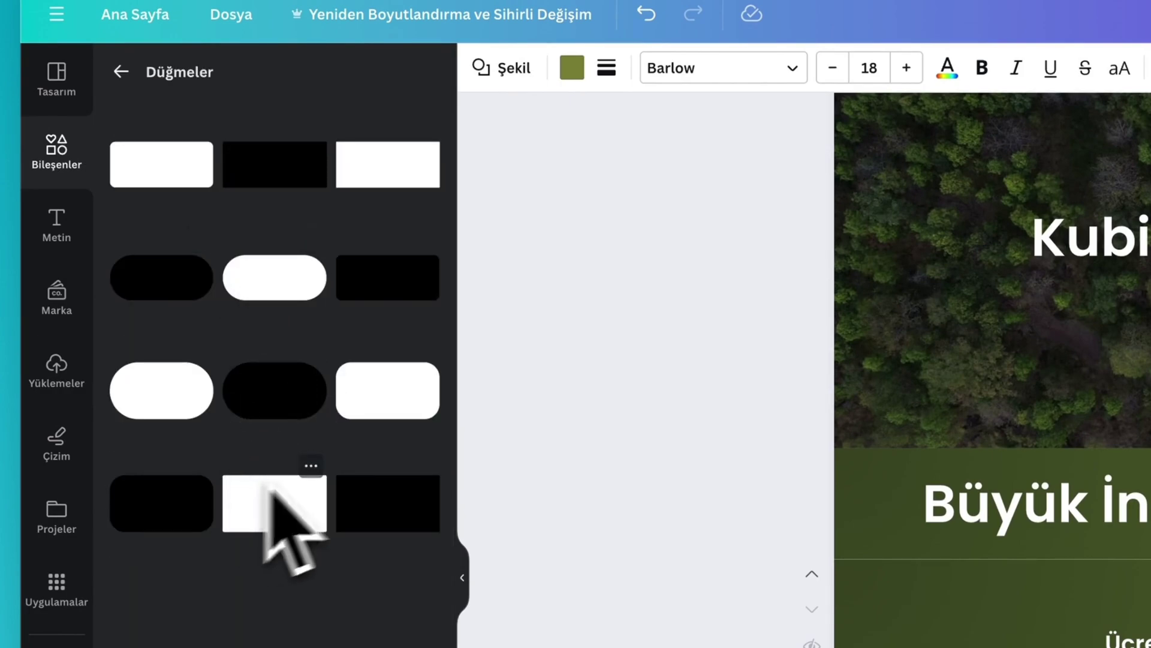
pyautogui.click(386, 401)
pyautogui.moveTo(697, 442); pyautogui.dragTo(740, 421)
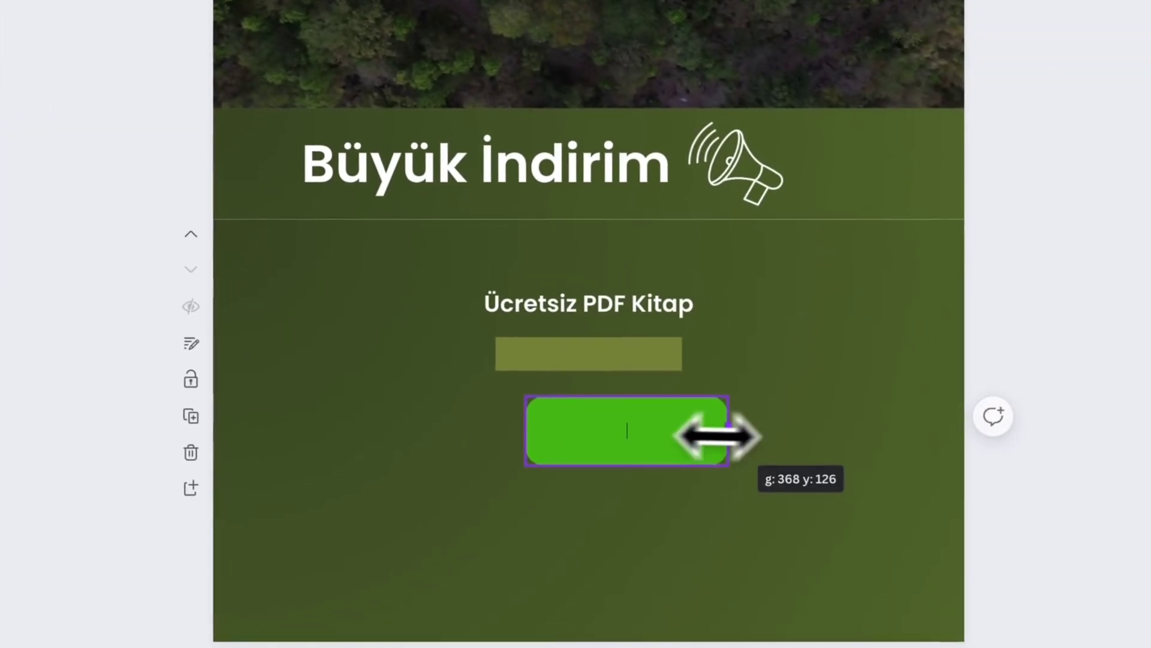
pyautogui.click(604, 354)
pyautogui.click(602, 265)
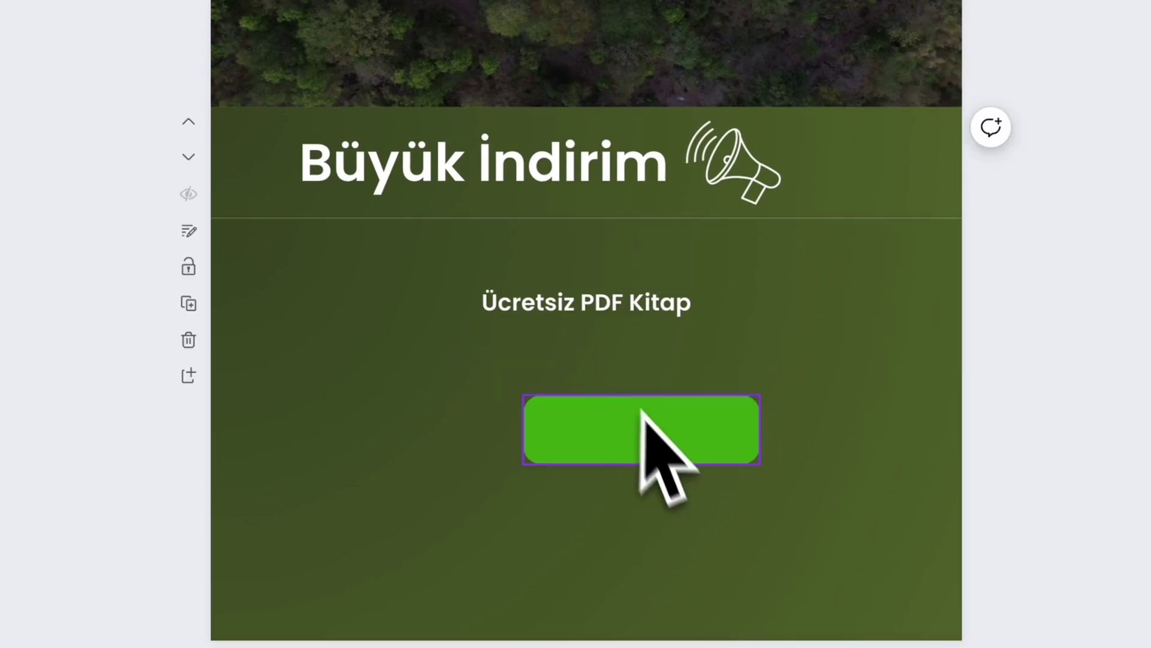
pyautogui.moveTo(642, 447); pyautogui.dragTo(614, 388)
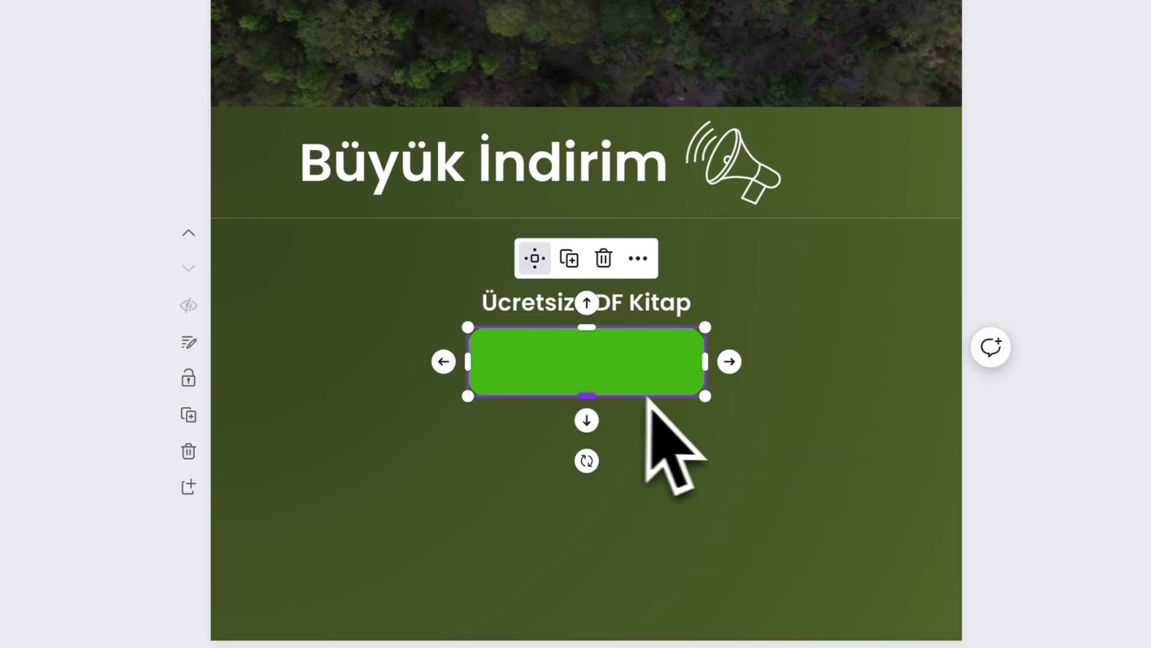
pyautogui.moveTo(706, 397); pyautogui.dragTo(702, 387)
pyautogui.click(268, 92)
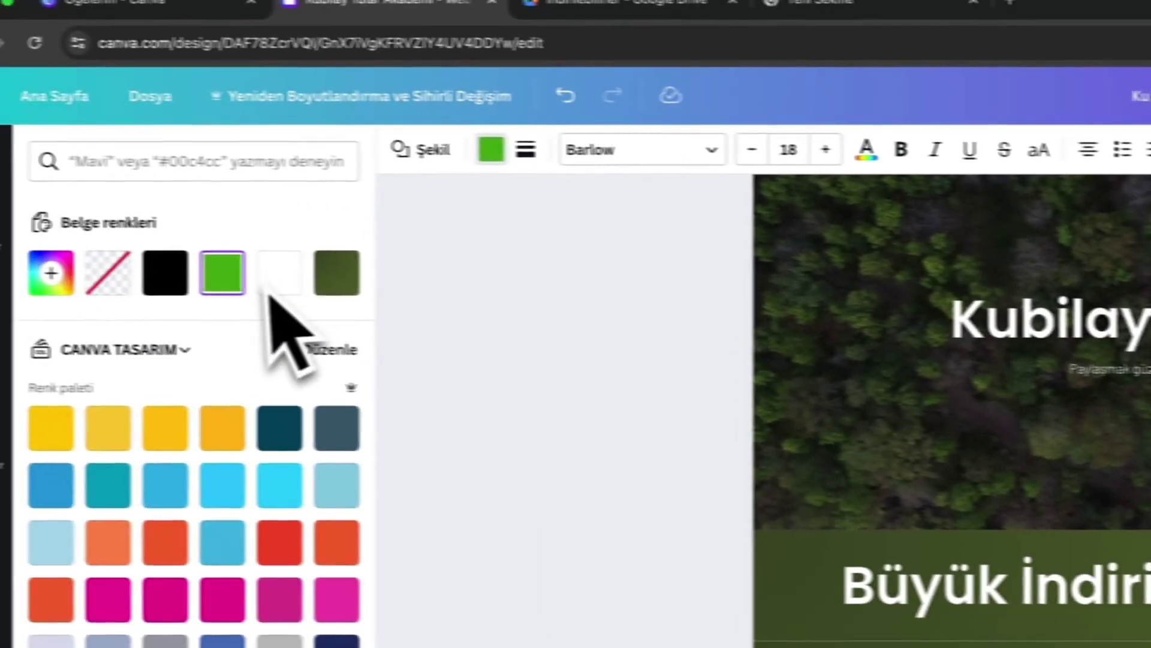
pyautogui.click(280, 273)
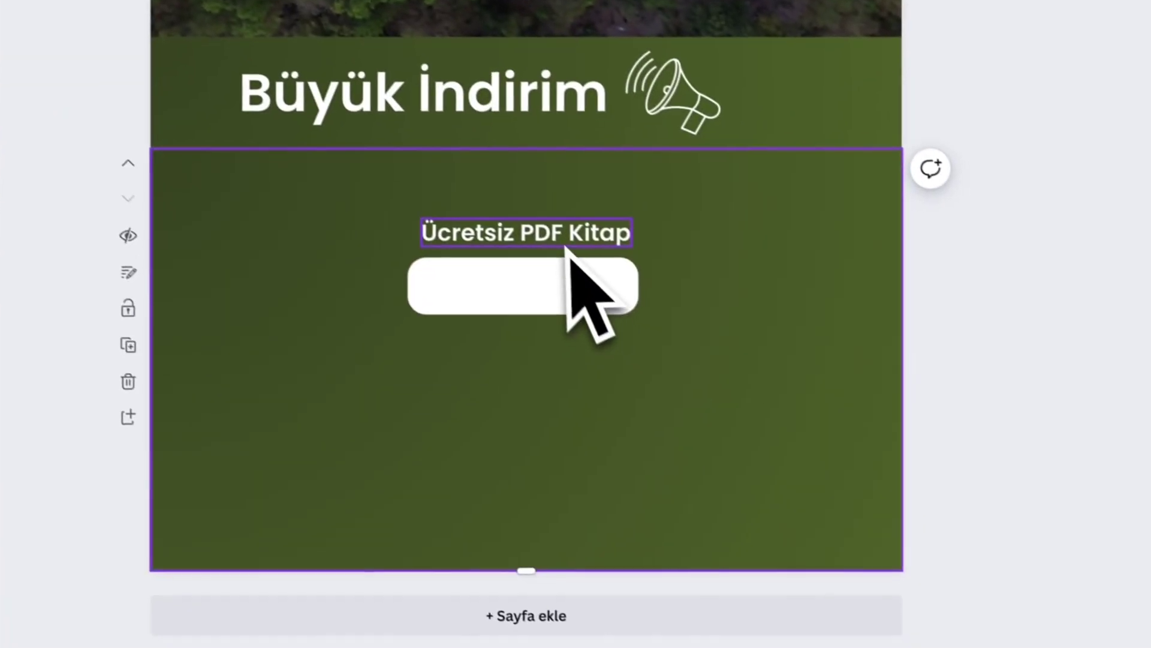
# - Put the 'İndirmek İçin Tıklayın' label in the button, widen it and centre it horizontally
pyautogui.click(548, 227)
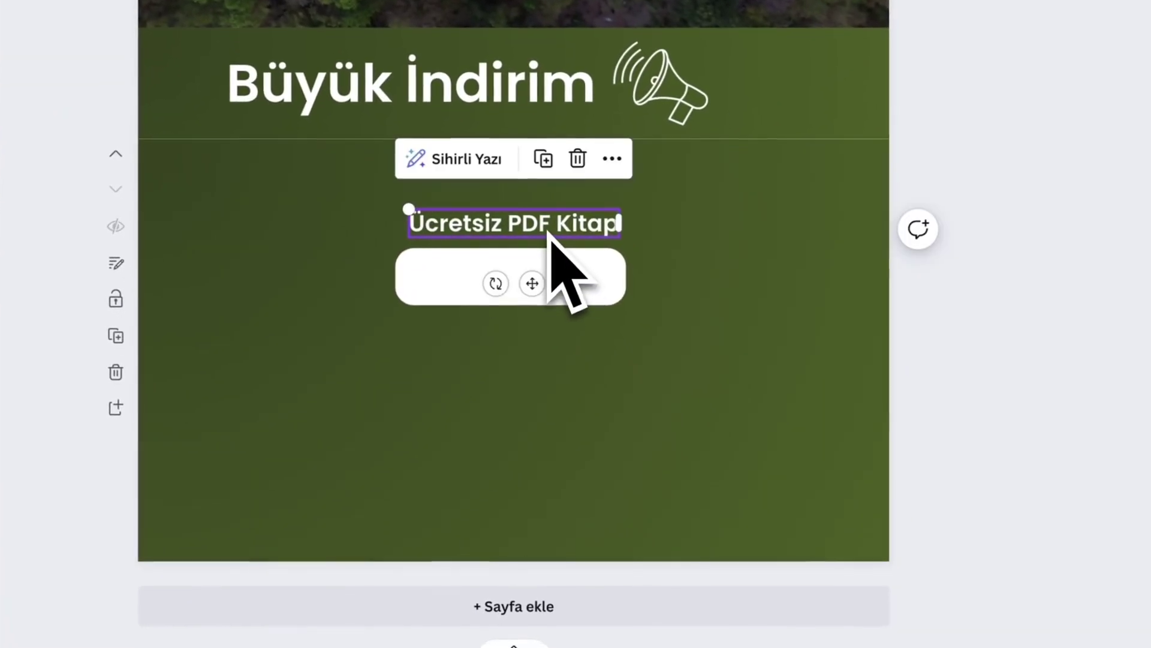
pyautogui.moveTo(549, 231); pyautogui.dragTo(536, 284)
pyautogui.doubleClick(532, 279)
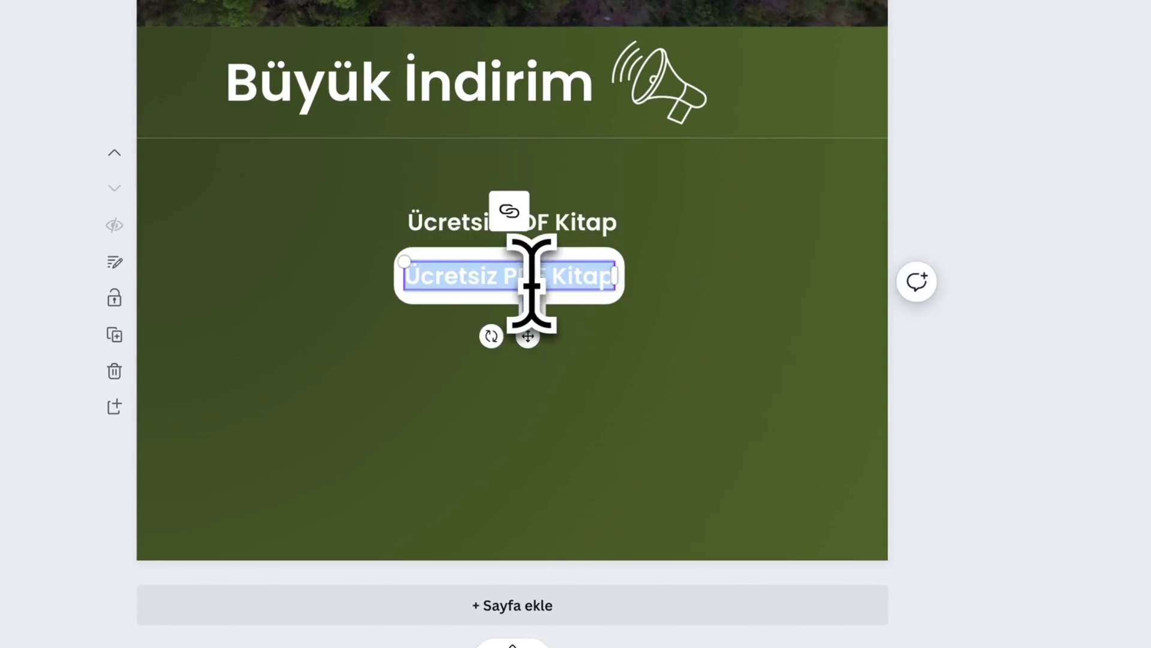
pyautogui.press('BackSpace')
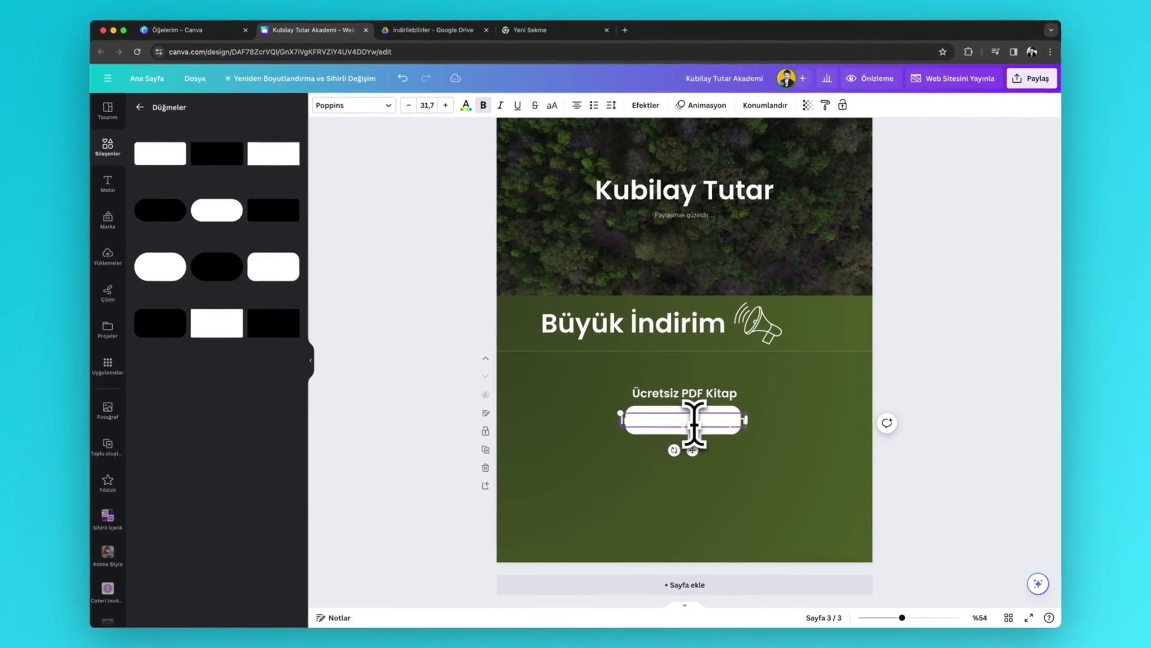
pyautogui.click(690, 427)
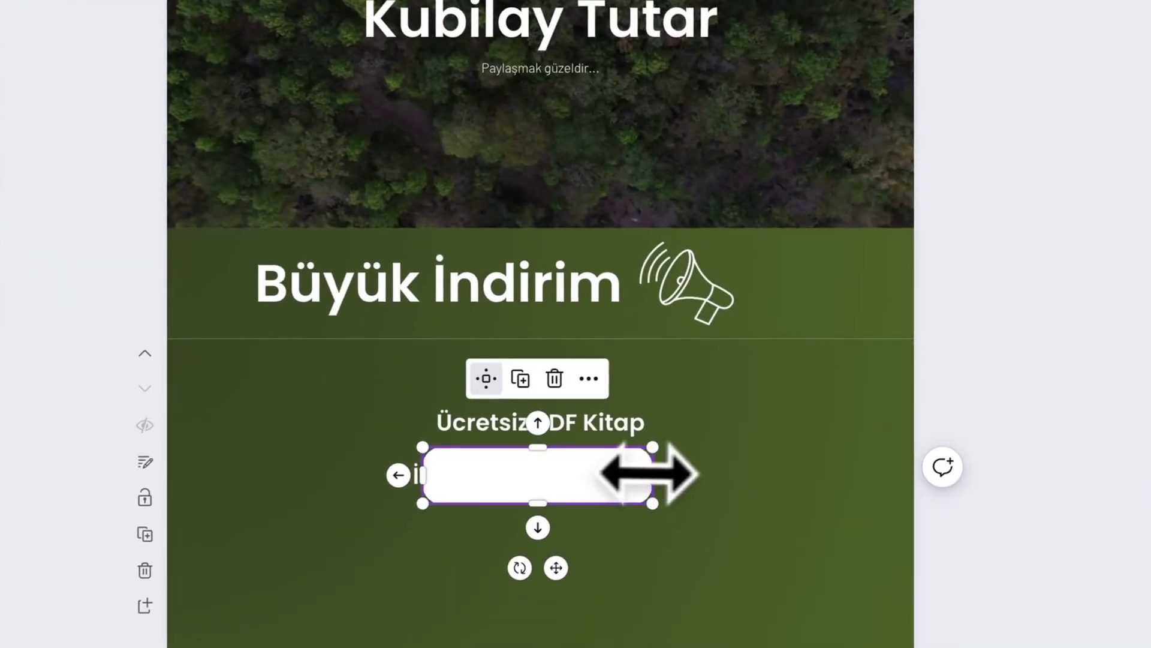
pyautogui.moveTo(652, 474); pyautogui.dragTo(732, 474)
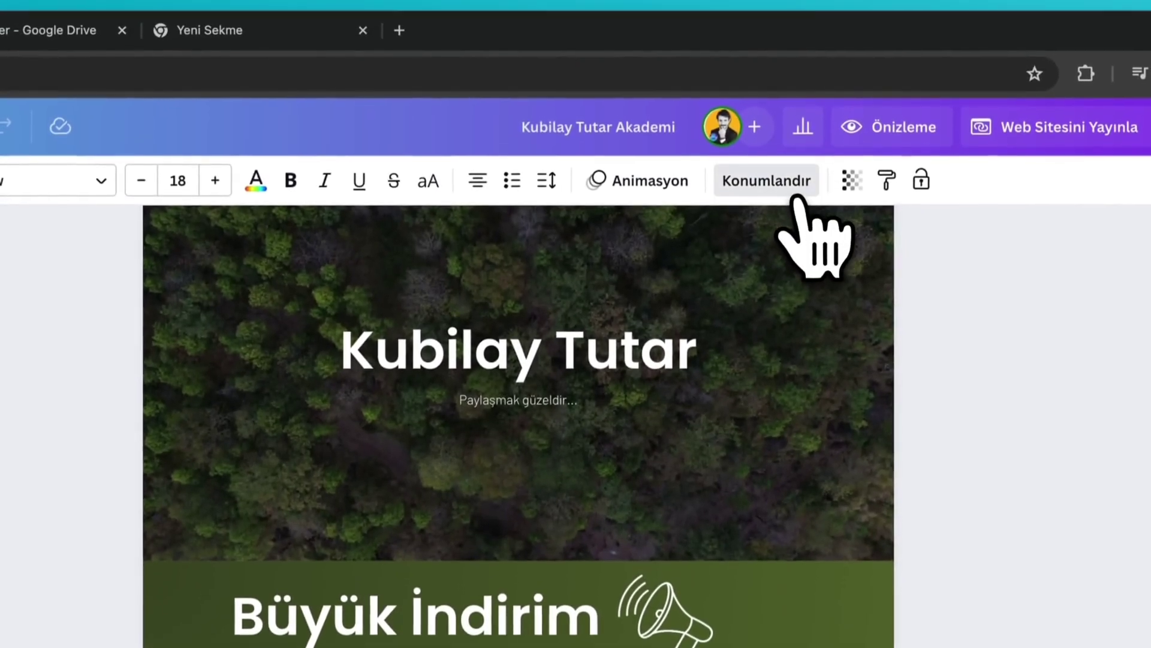
pyautogui.click(782, 183)
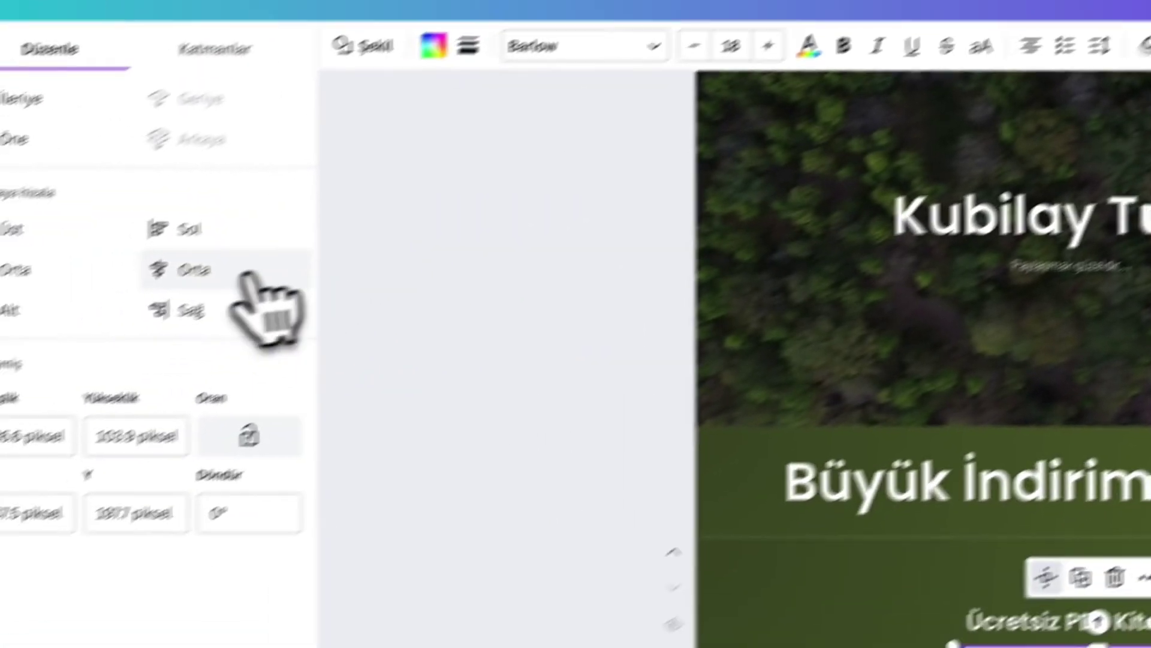
pyautogui.click(249, 275)
# - Colour the button label dark green, sampled from the page's green
pyautogui.click(774, 438)
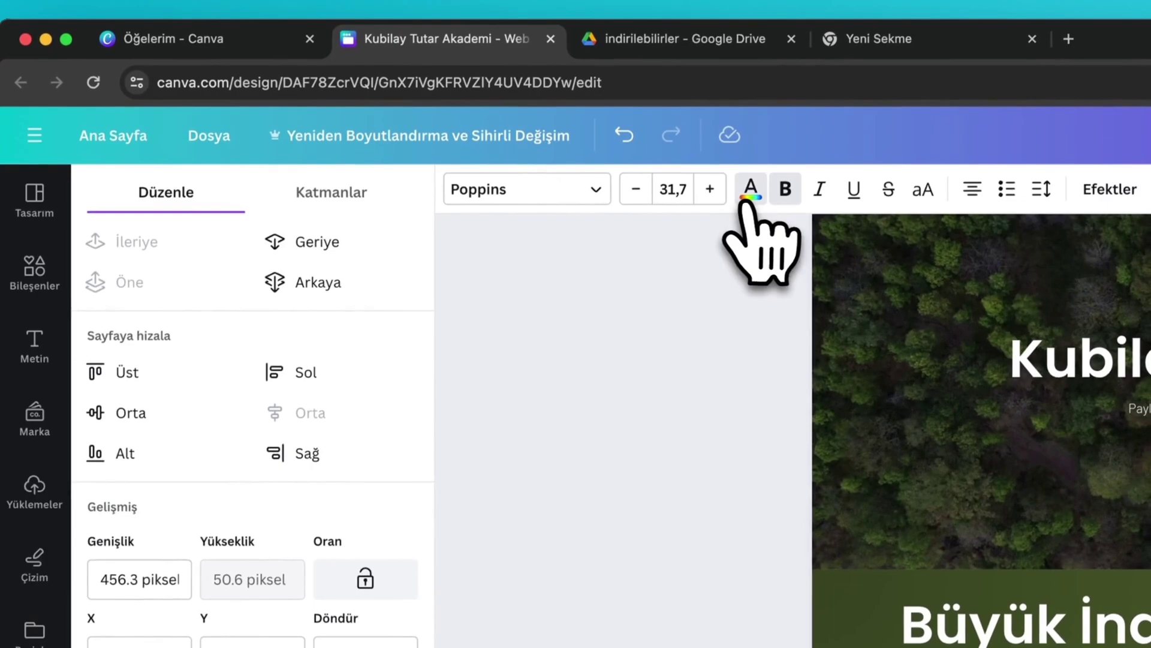
pyautogui.click(618, 27)
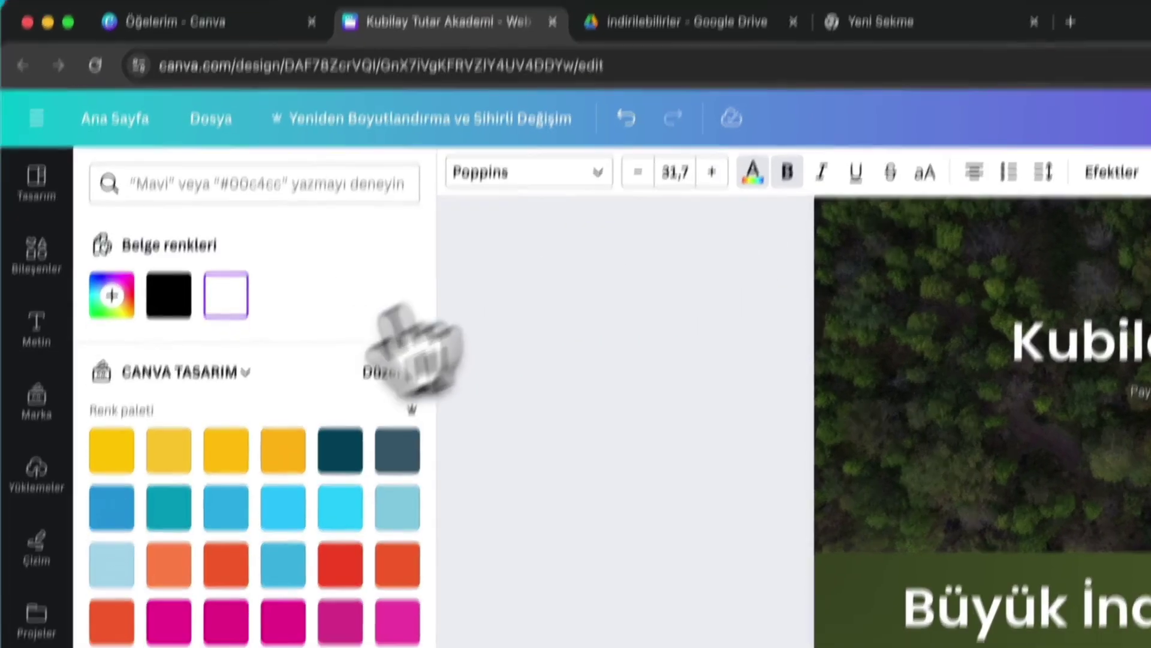
pyautogui.click(113, 296)
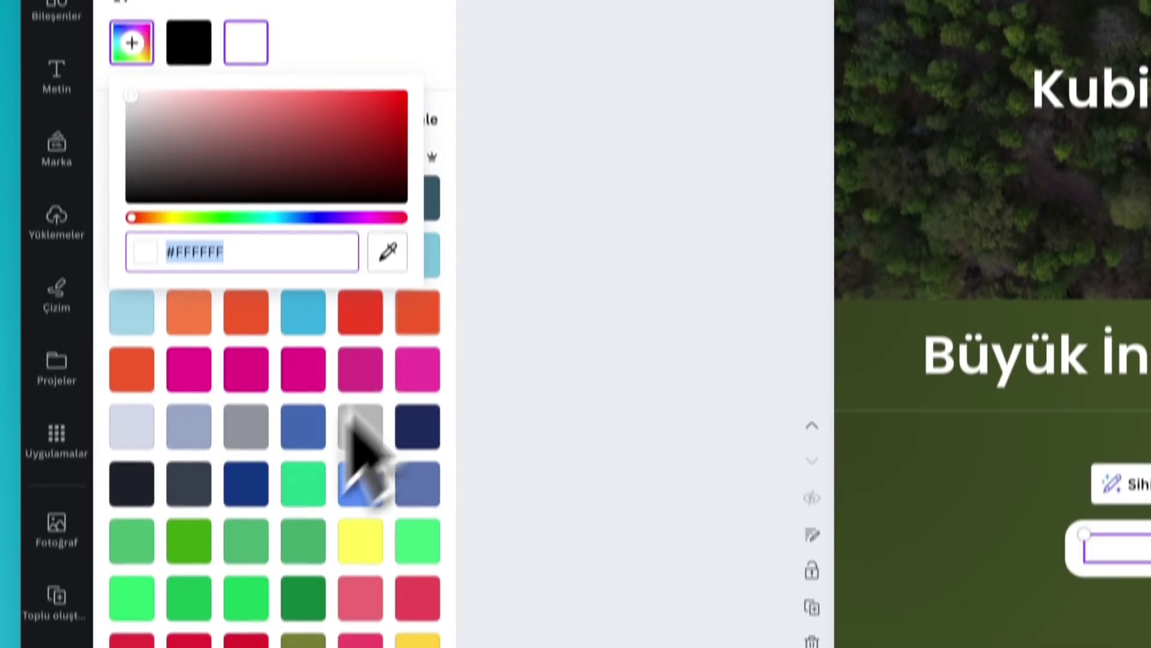
pyautogui.click(388, 252)
pyautogui.click(957, 540)
pyautogui.click(1150, 647)
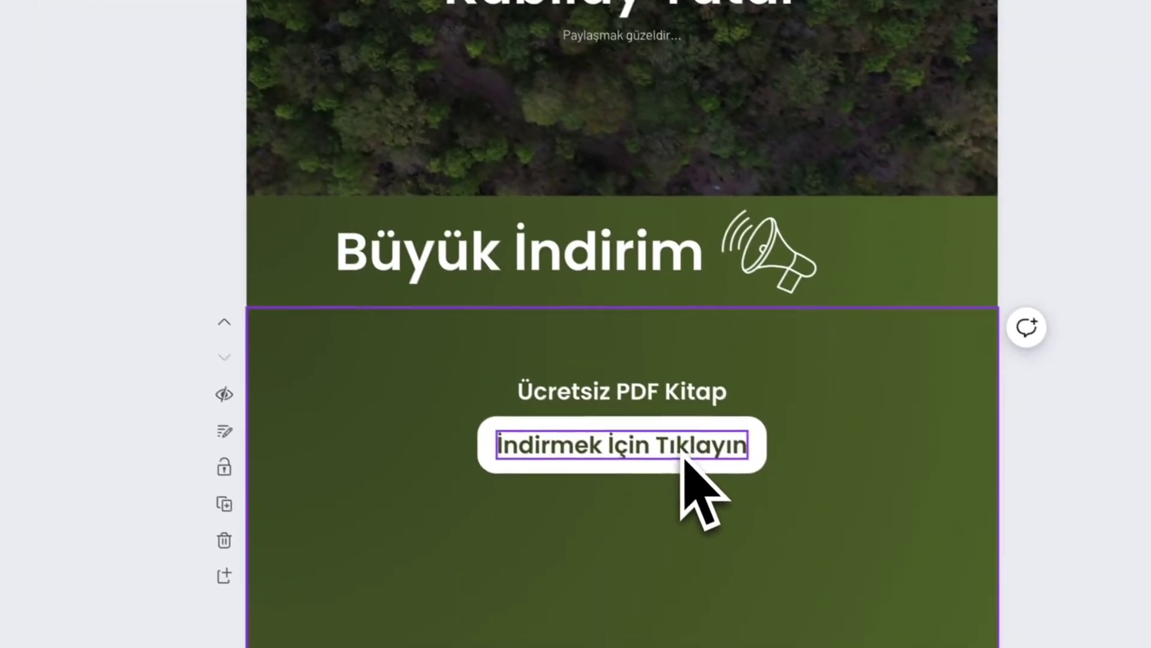
# - Link the İndirmek İçin Tıklayın button text to the pasted Google Drive share URL
pyautogui.click(683, 459)
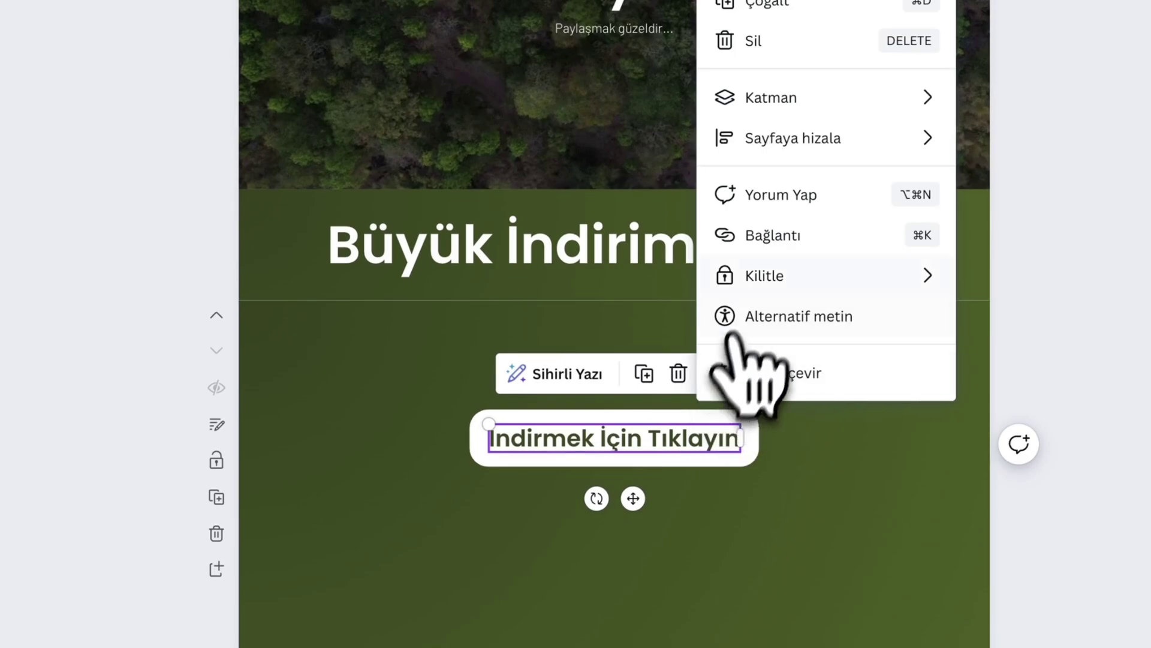
pyautogui.click(773, 235)
pyautogui.hotkey('ctrl', 'v')
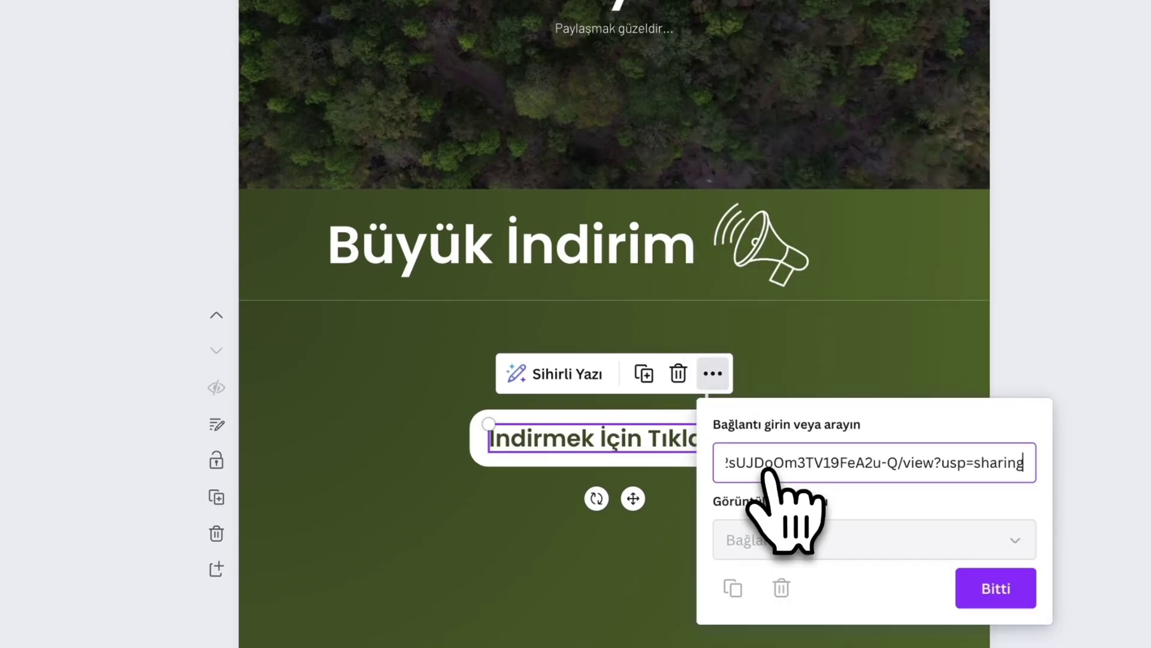
pyautogui.press('Return')
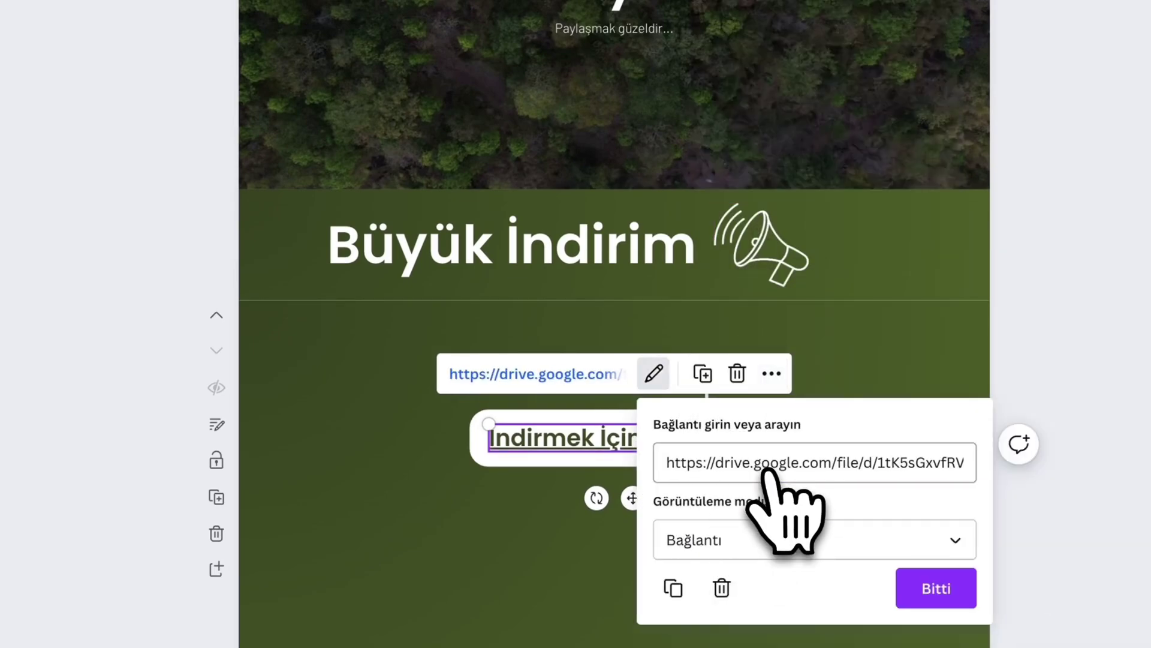
pyautogui.click(478, 624)
pyautogui.click(575, 451)
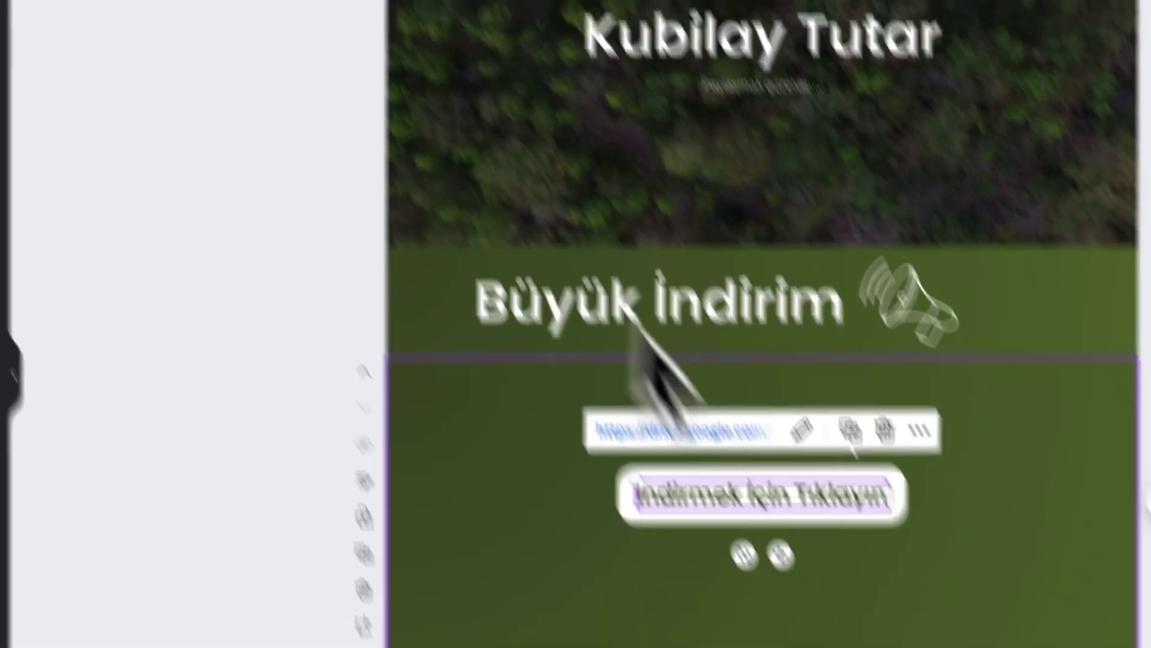
pyautogui.click(721, 368)
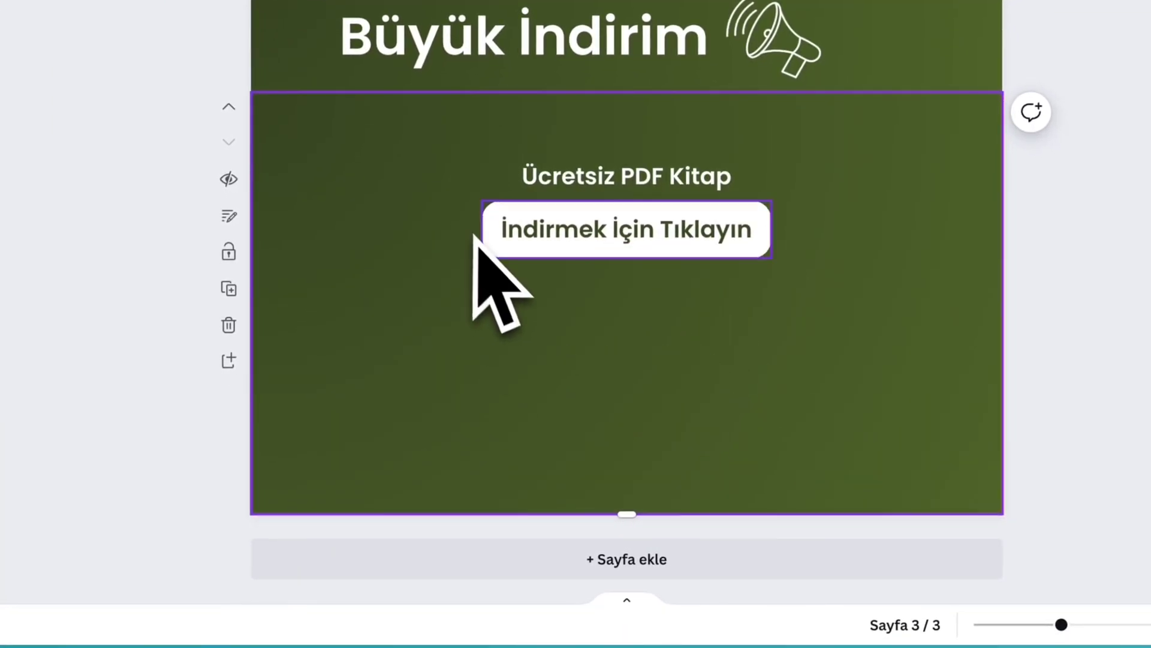
# - Shorten the free PDF book section and duplicate it
pyautogui.moveTo(627, 513); pyautogui.dragTo(620, 315)
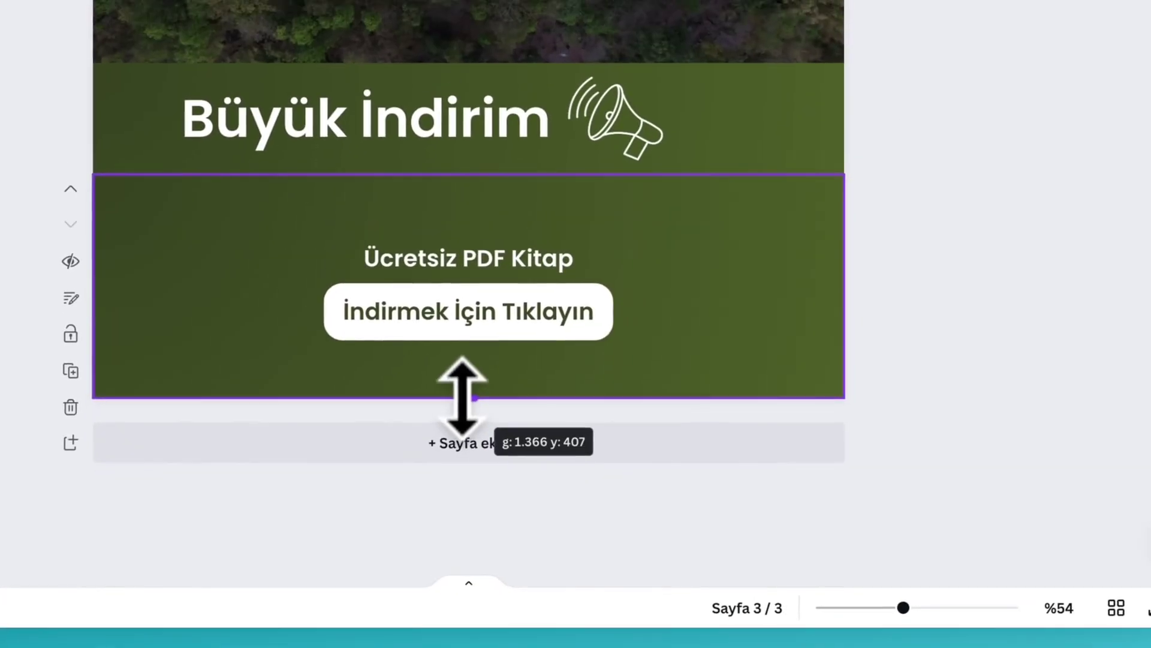
pyautogui.moveTo(462, 396); pyautogui.dragTo(460, 393)
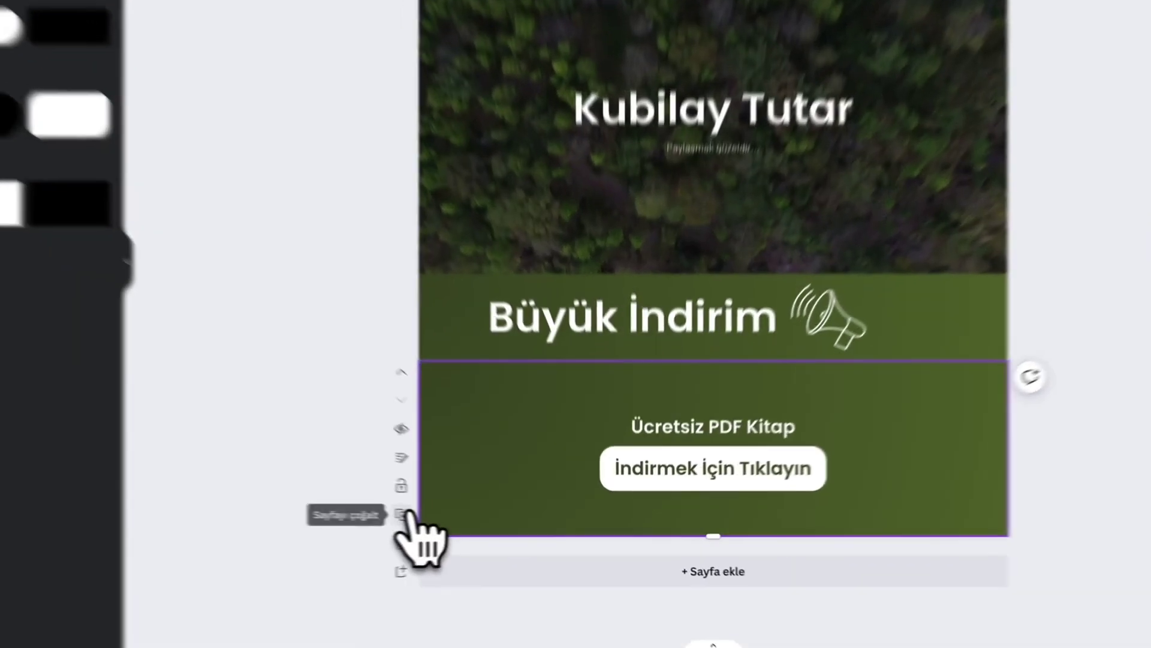
pyautogui.click(486, 522)
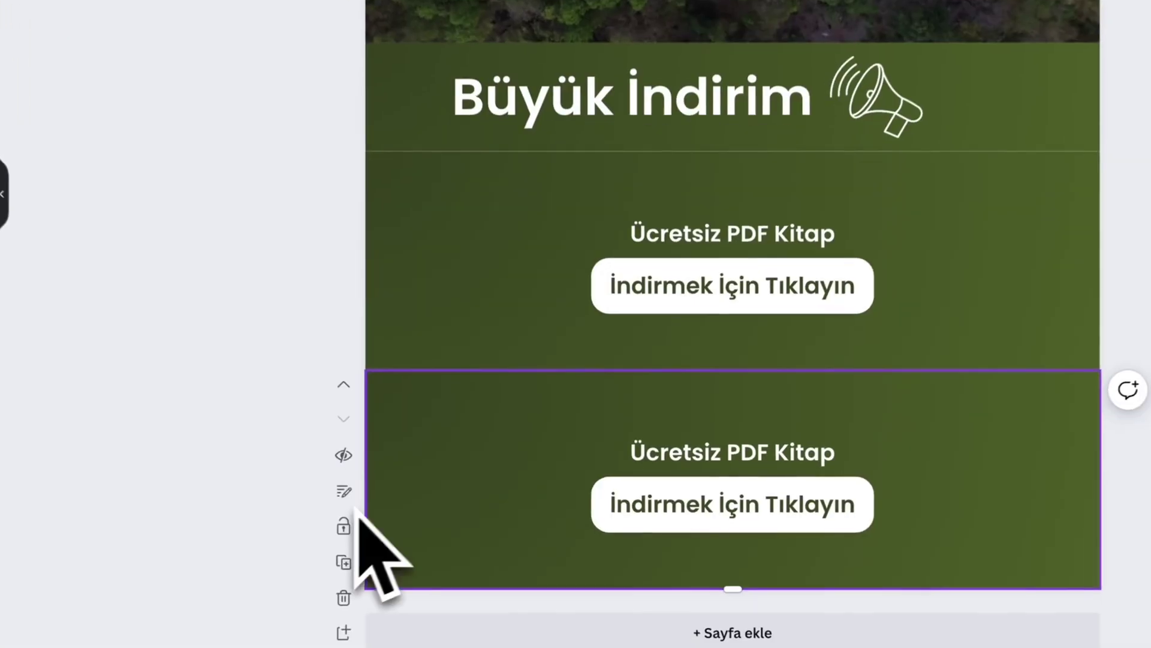
# - Change the copied section's button text to 'Okumak İçin Tıkla'
pyautogui.click(779, 510)
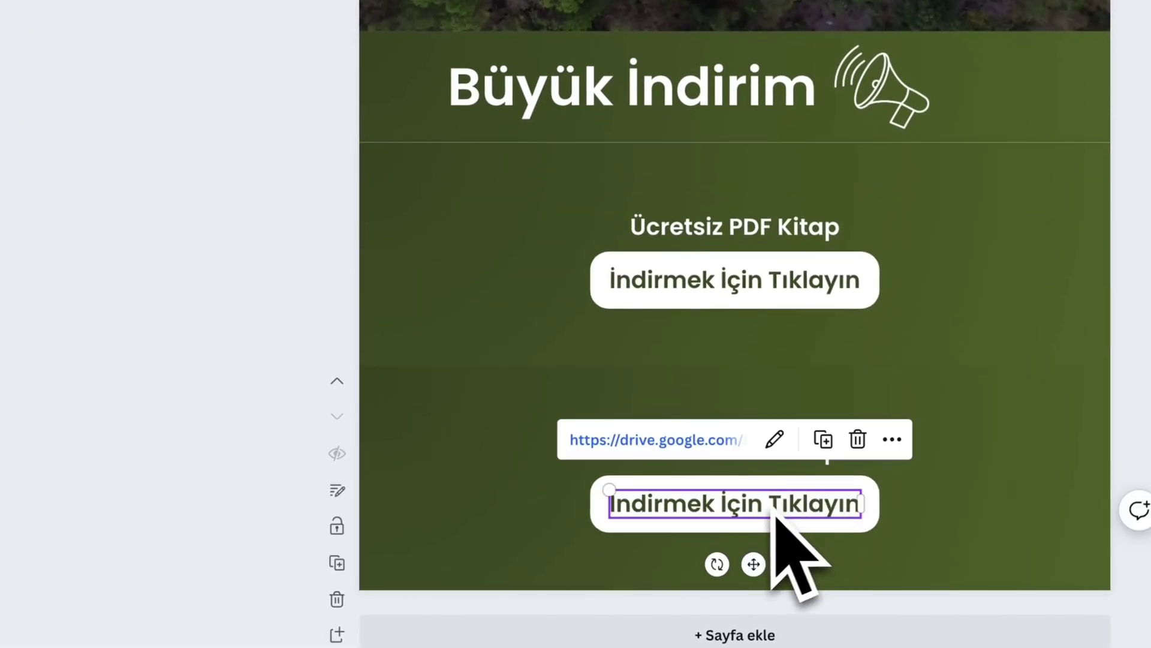
pyautogui.click(757, 509)
pyautogui.press('BackSpace')
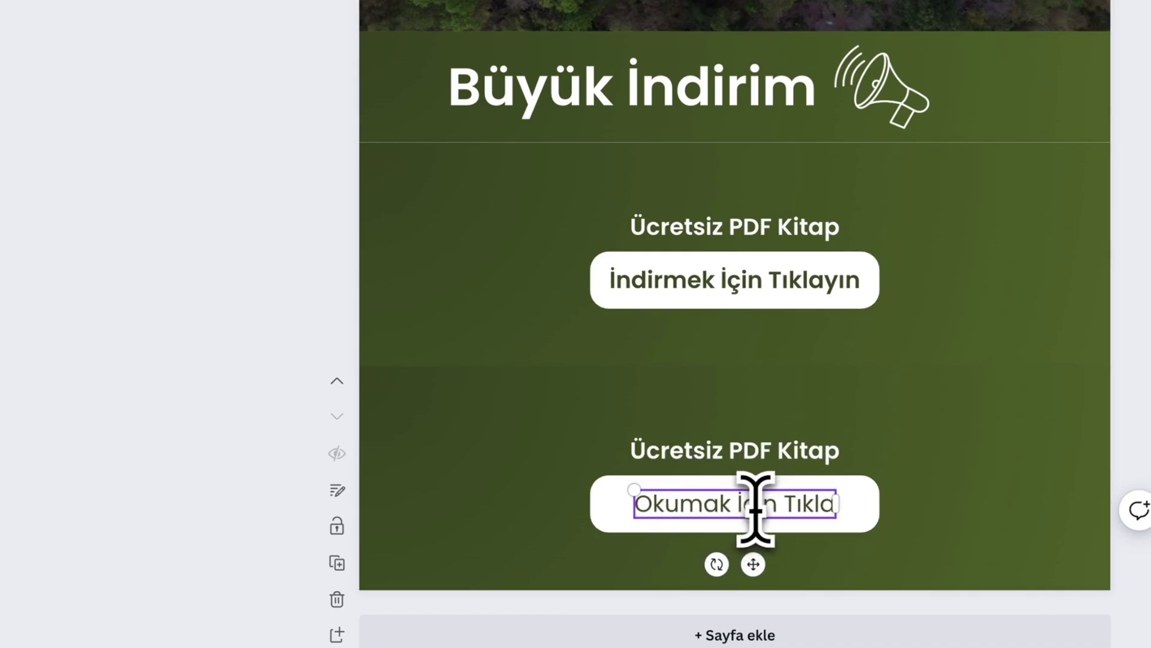
pyautogui.tripleClick(755, 508)
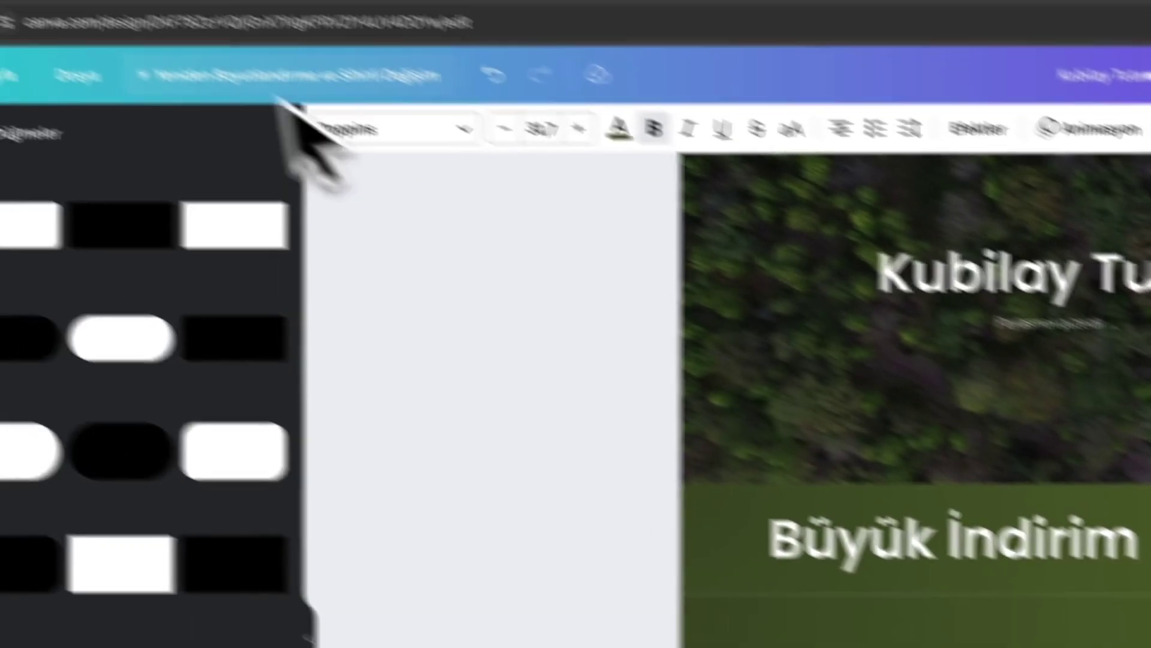
# - Open the Mavi Sade Üniversite Genel Bülten newsletter design from the Canva home page
pyautogui.click(216, 44)
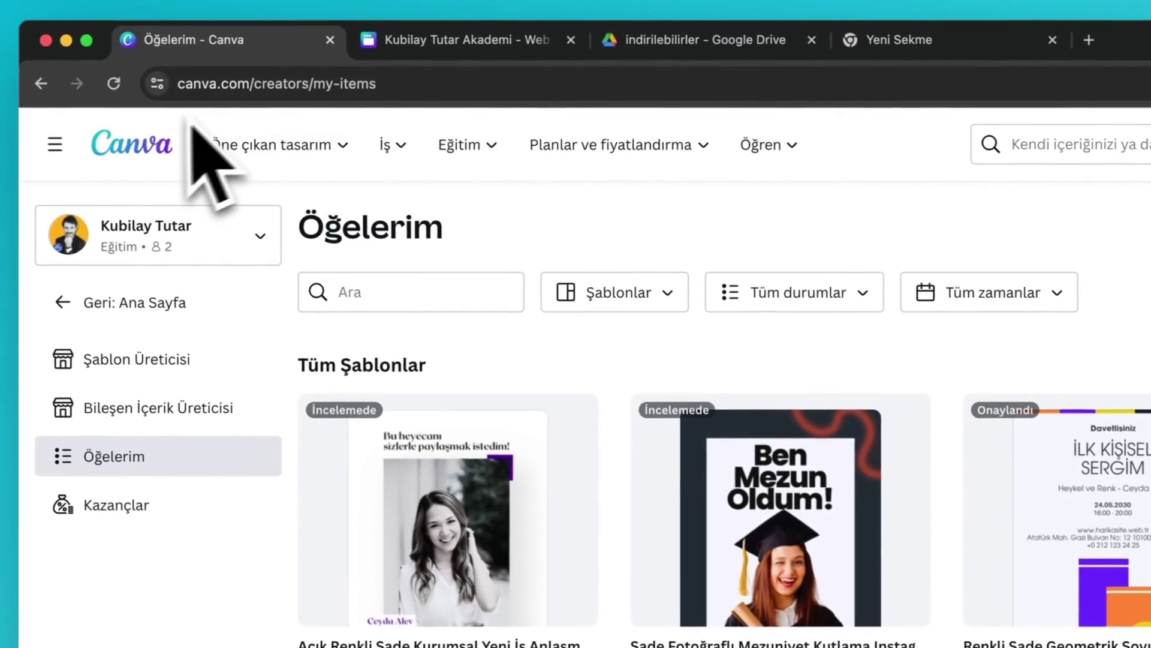
pyautogui.click(154, 147)
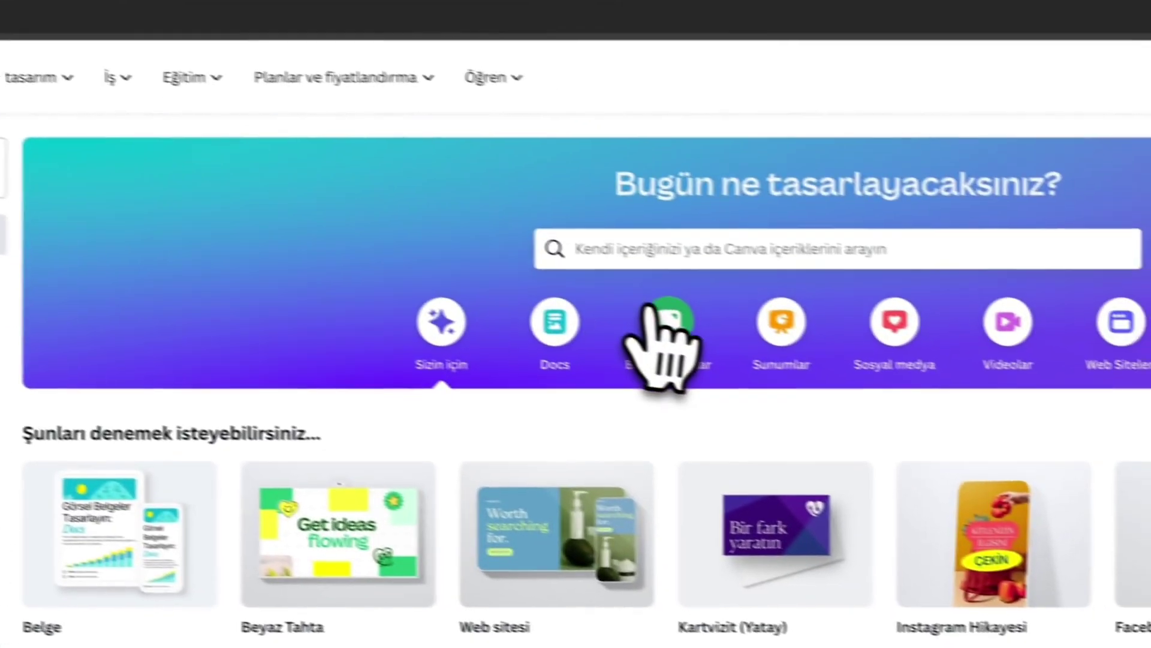
pyautogui.scroll(-5, 666, 396)
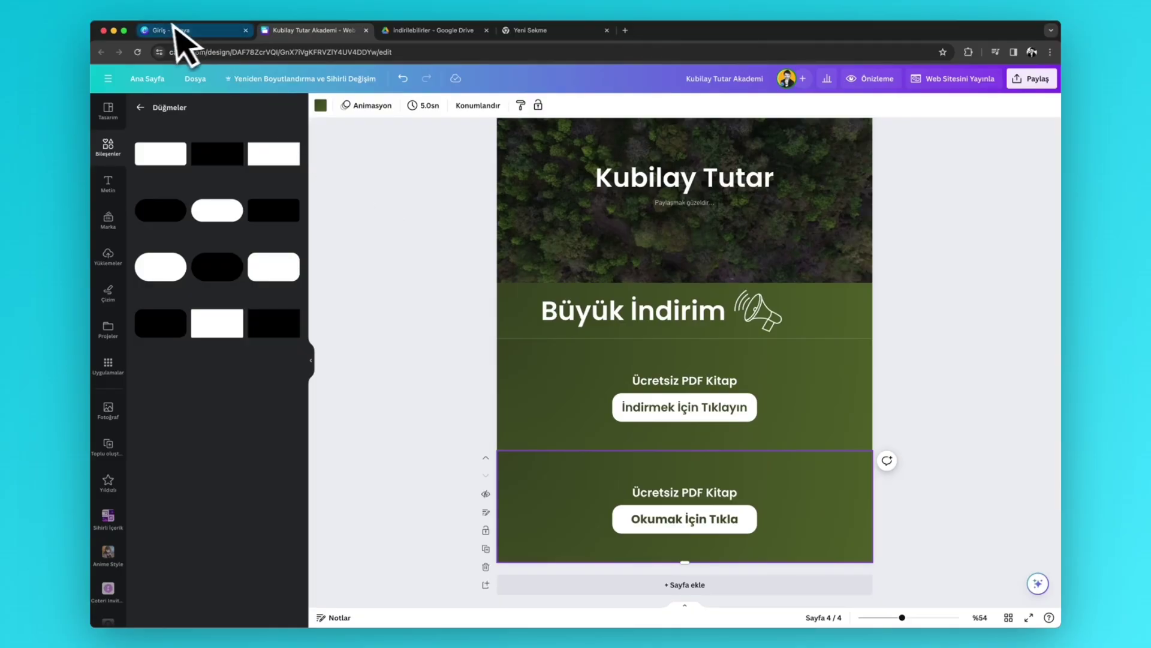
pyautogui.click(174, 29)
pyautogui.click(294, 509)
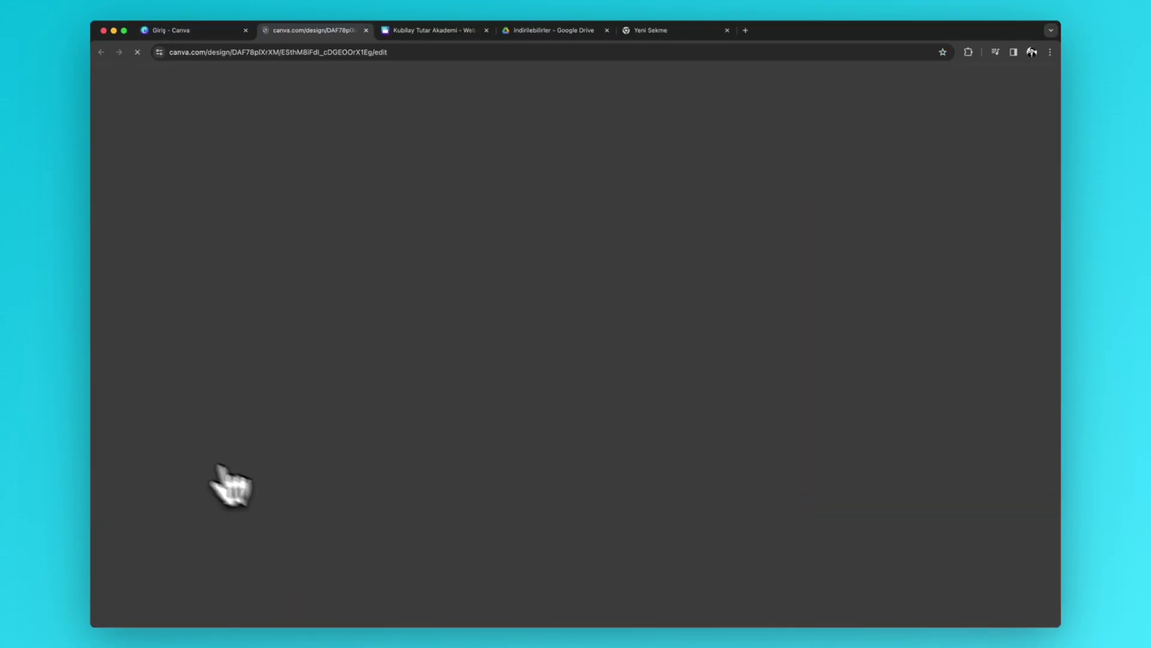
pyautogui.scroll(-5, 600, 299)
pyautogui.scroll(5, 663, 366)
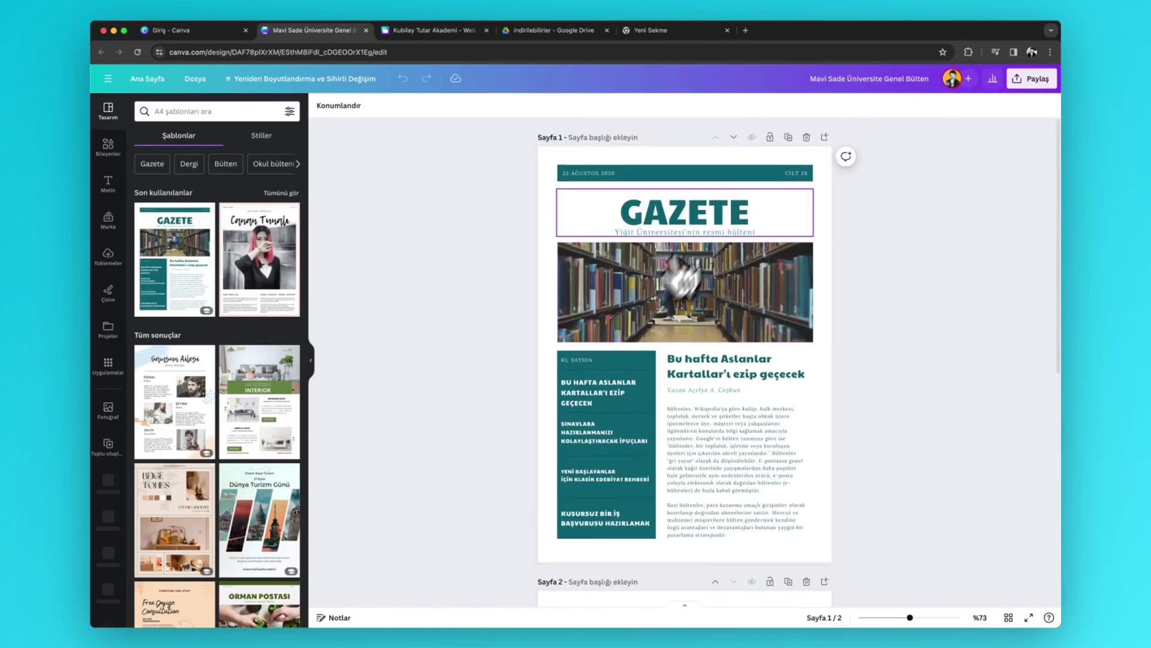
# - Create a Herkese açık görüntüleme (public view) link for the newsletter and copy it
pyautogui.click(1030, 78)
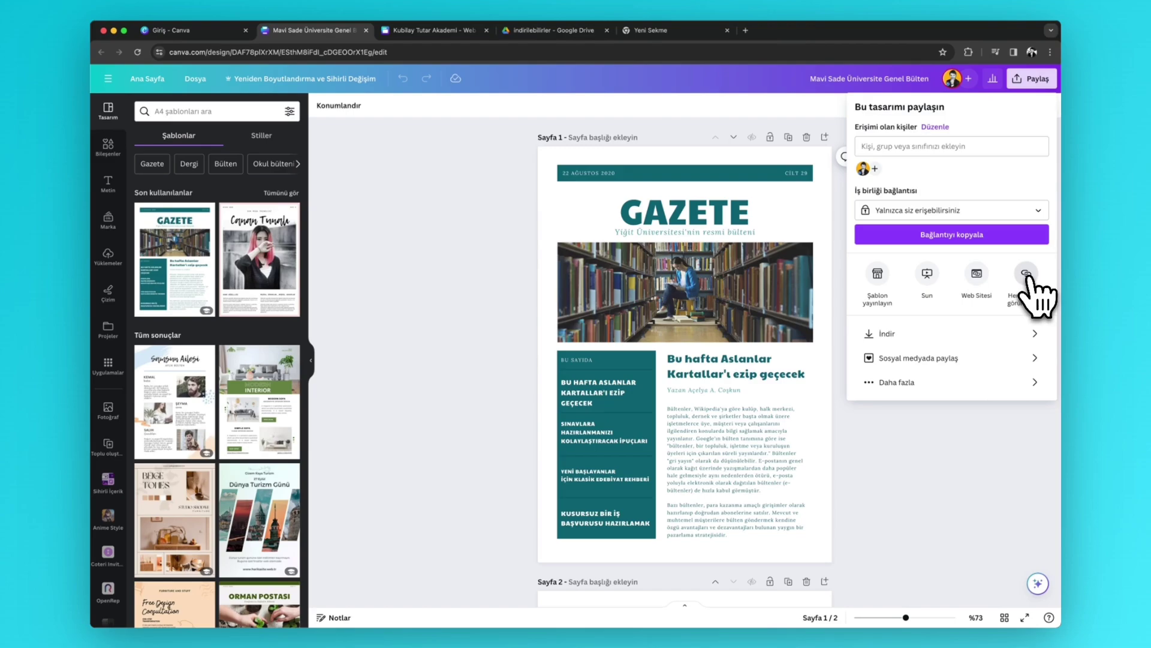
pyautogui.click(960, 384)
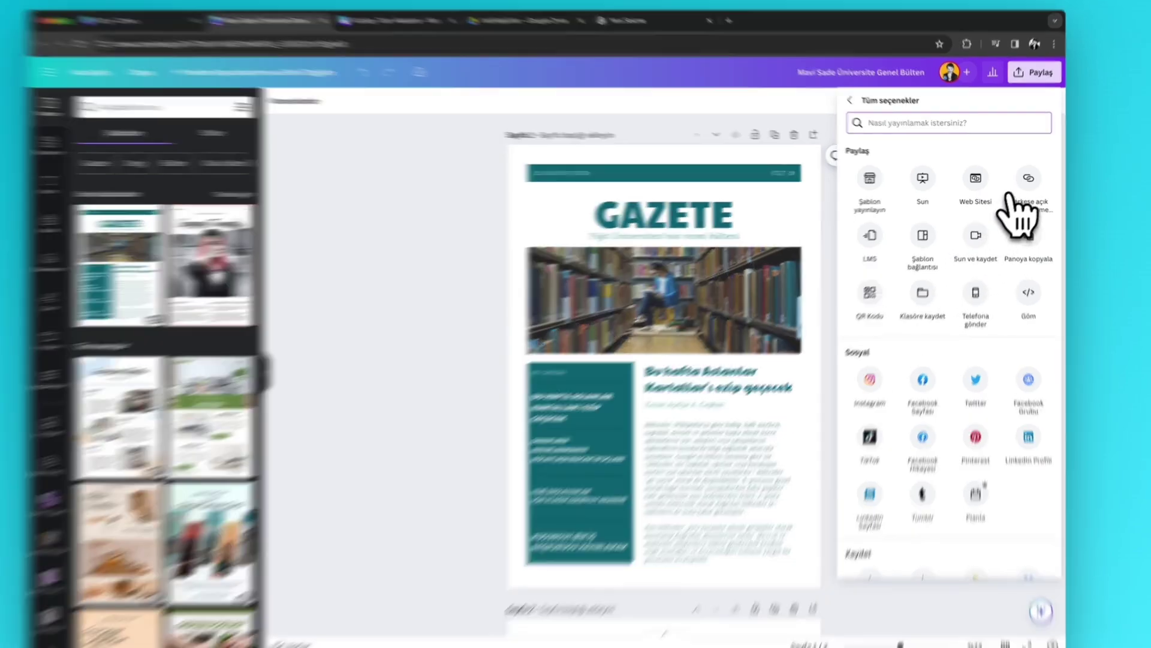
pyautogui.click(1026, 177)
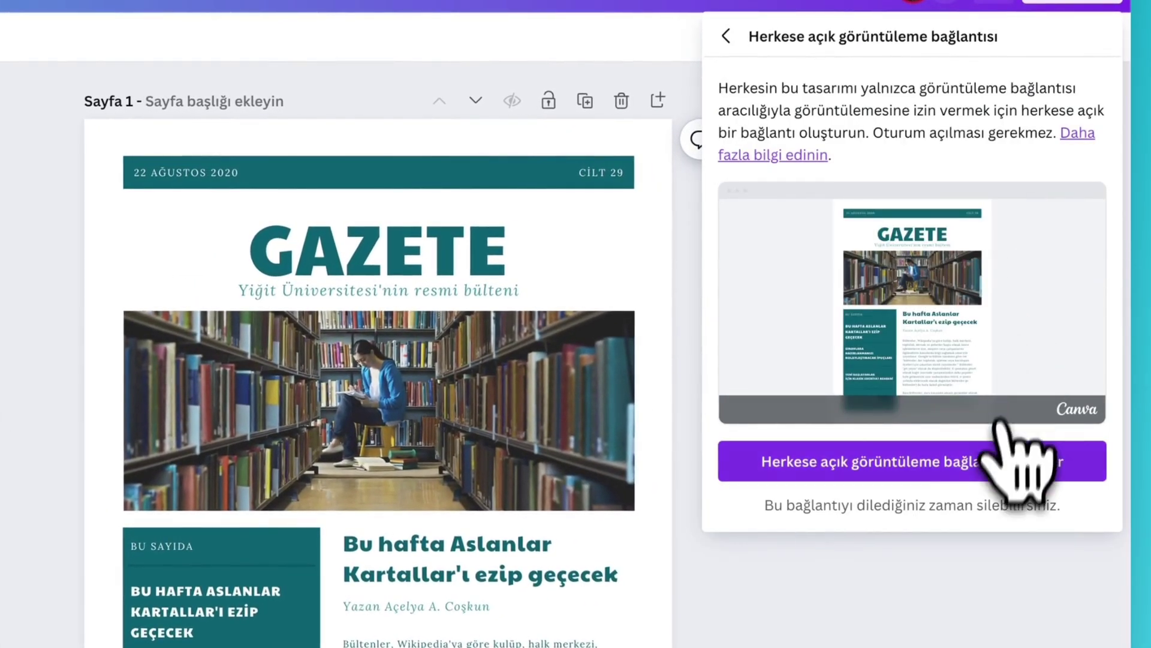
pyautogui.click(997, 465)
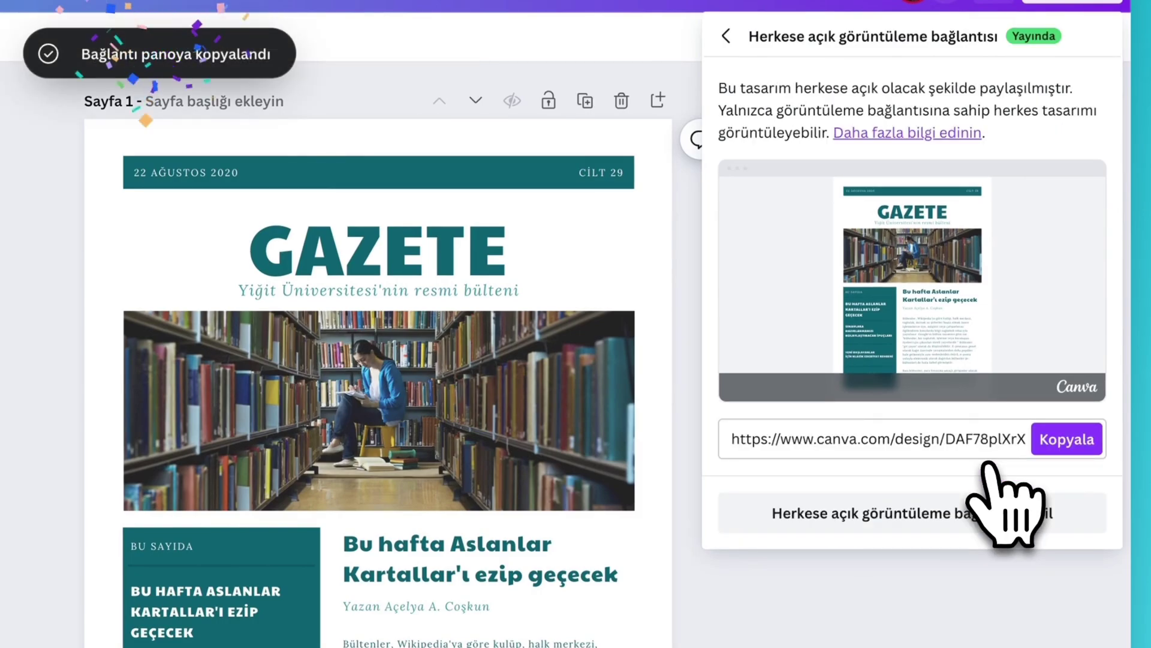
pyautogui.click(1056, 439)
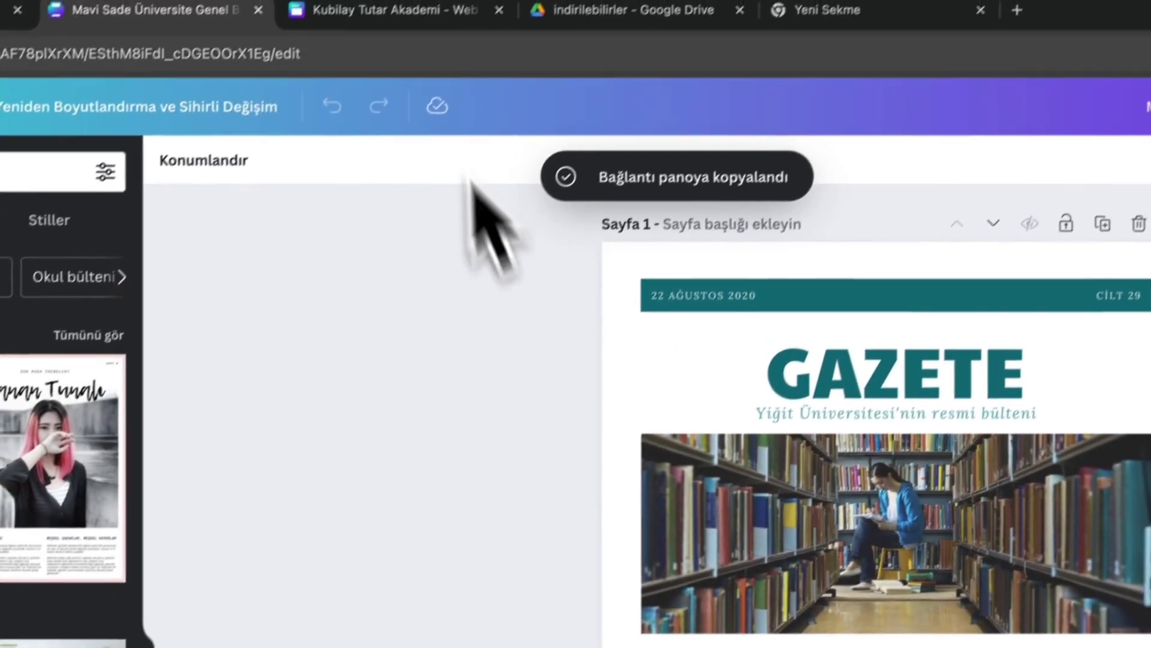
# - Replace the Okumak İçin Tıkla button's link with the newsletter's public link, then add a blank page 5
pyautogui.click(393, 81)
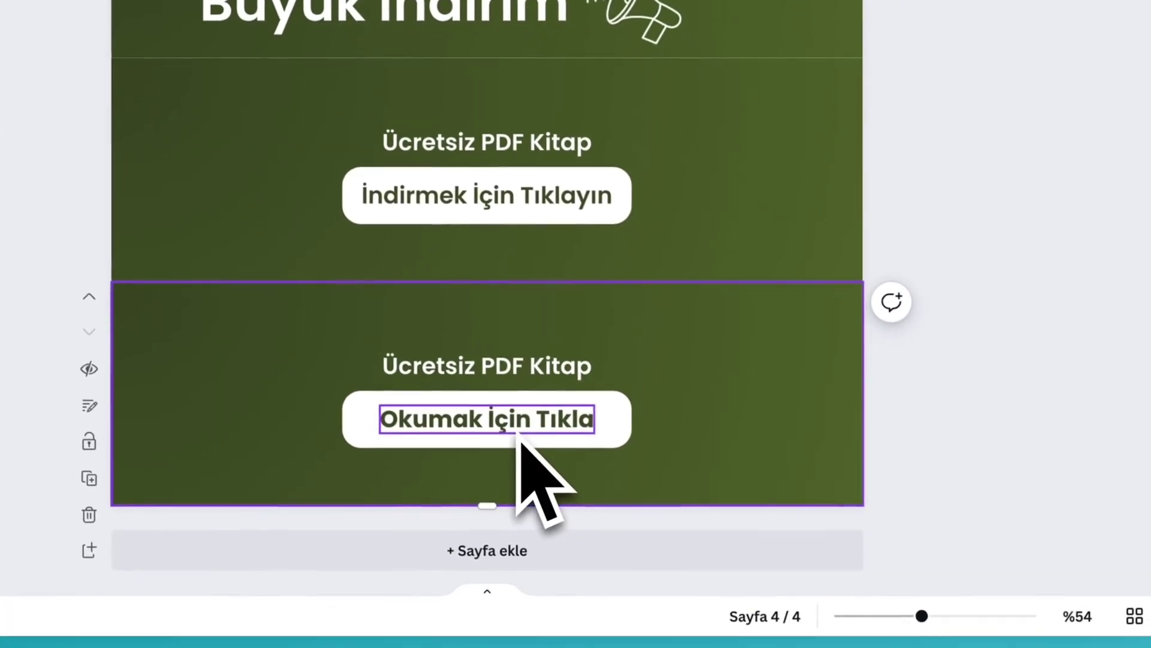
pyautogui.click(519, 425)
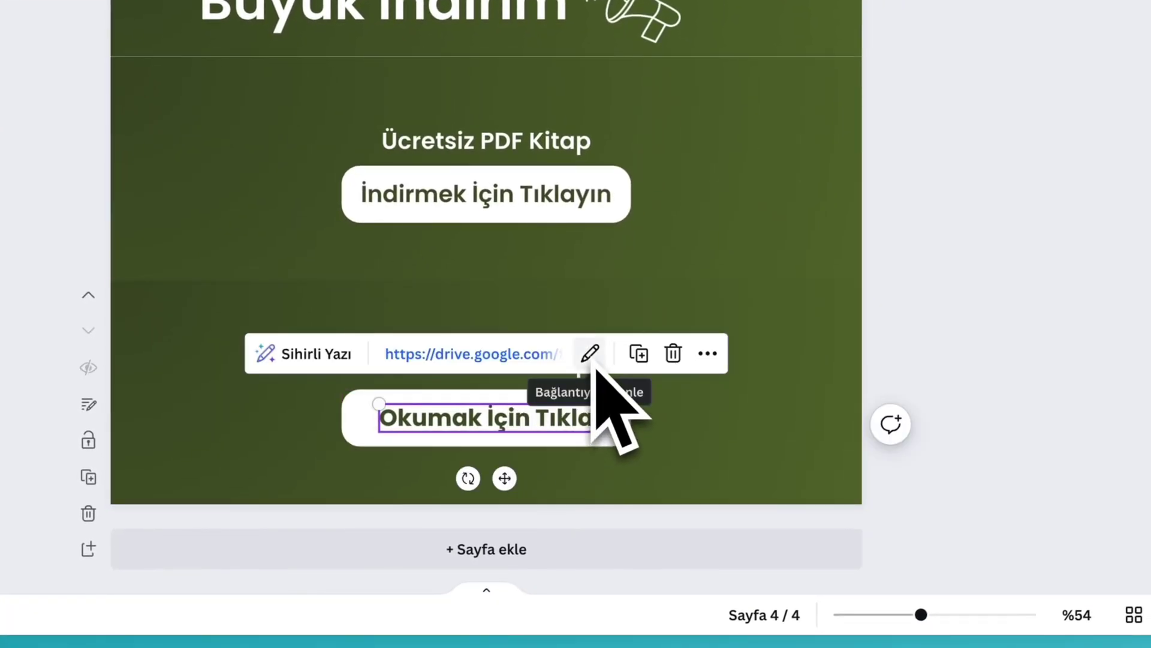
pyautogui.click(707, 354)
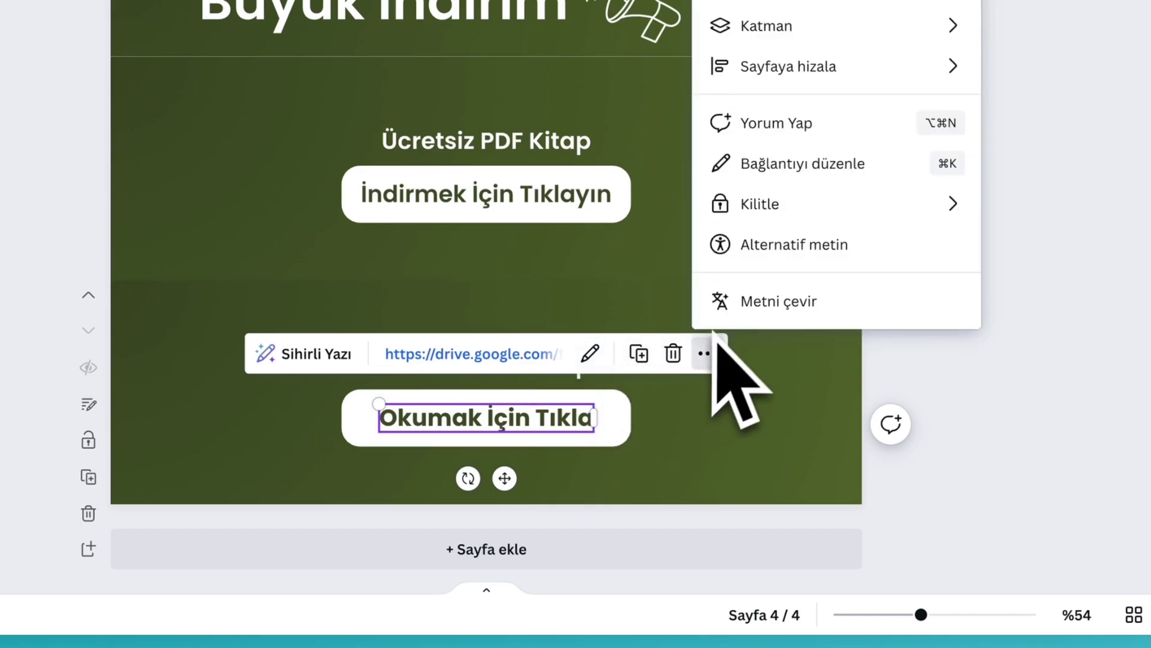
pyautogui.click(590, 354)
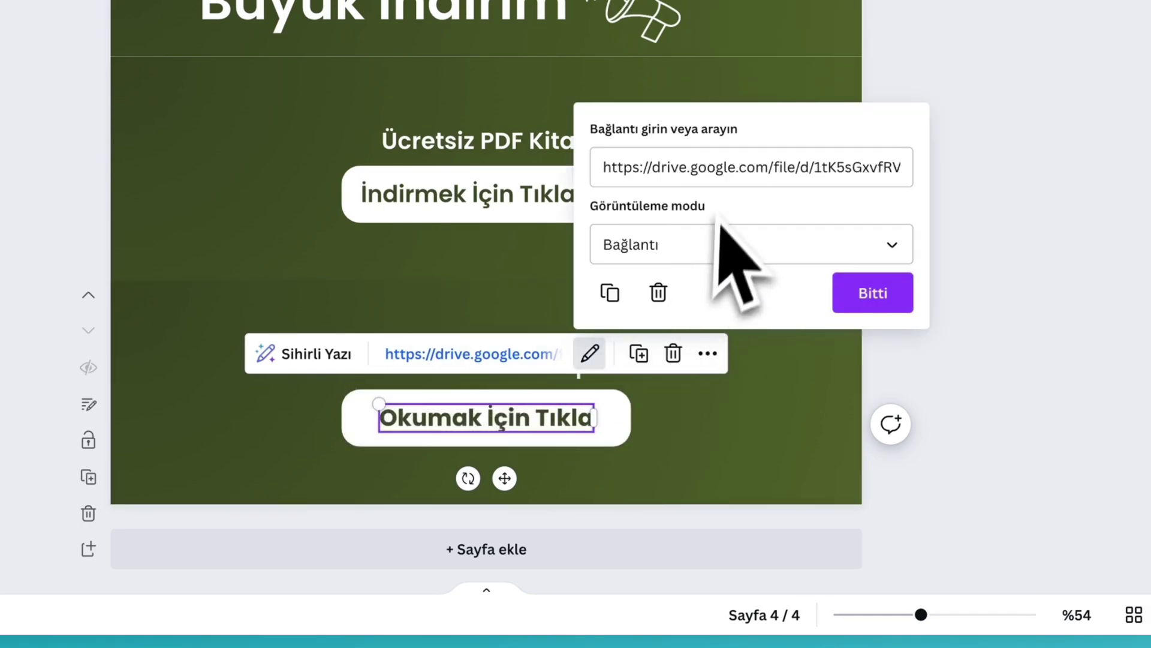
pyautogui.click(704, 173)
pyautogui.hotkey('ctrl', 'a')
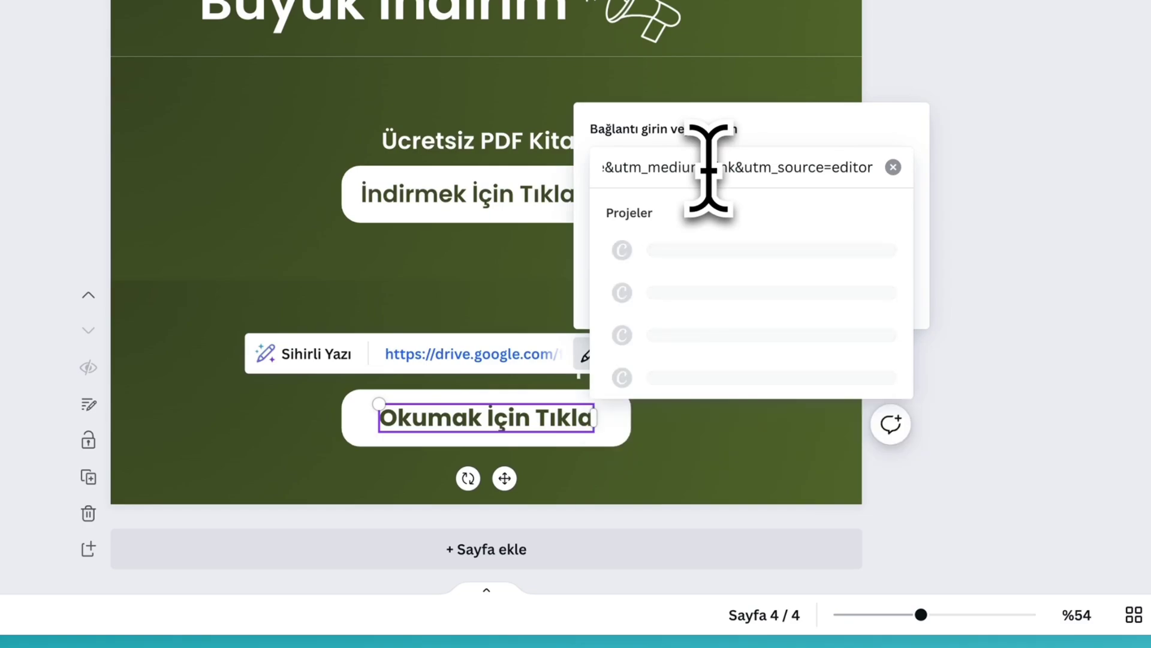
pyautogui.press('Return')
pyautogui.click(823, 300)
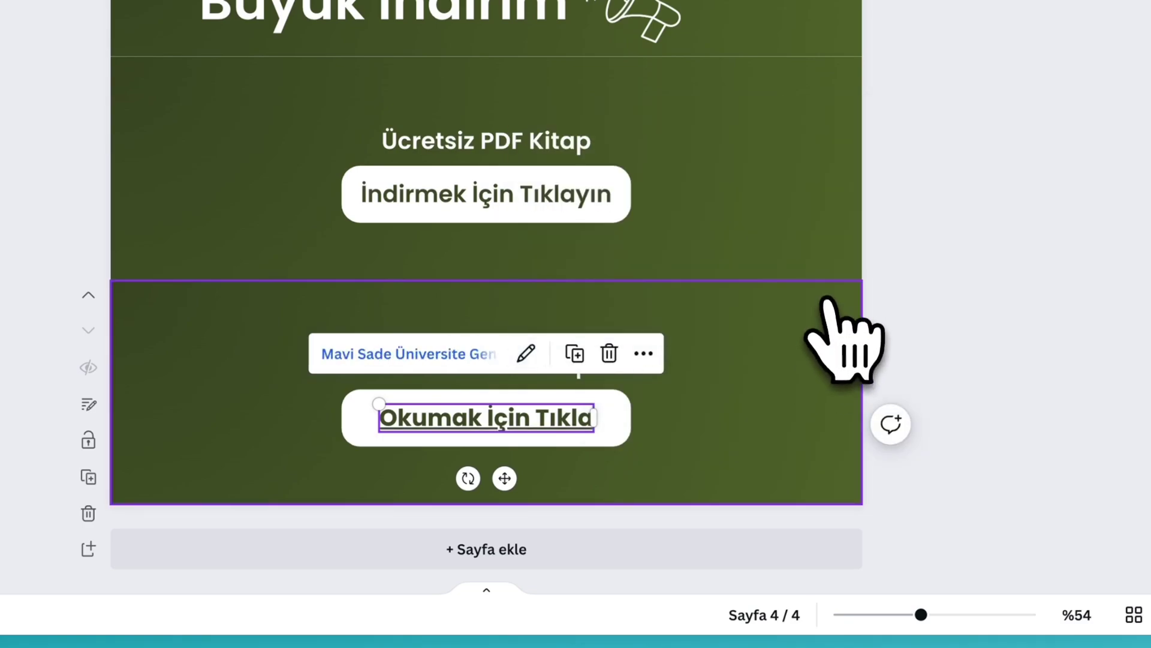
pyautogui.click(805, 369)
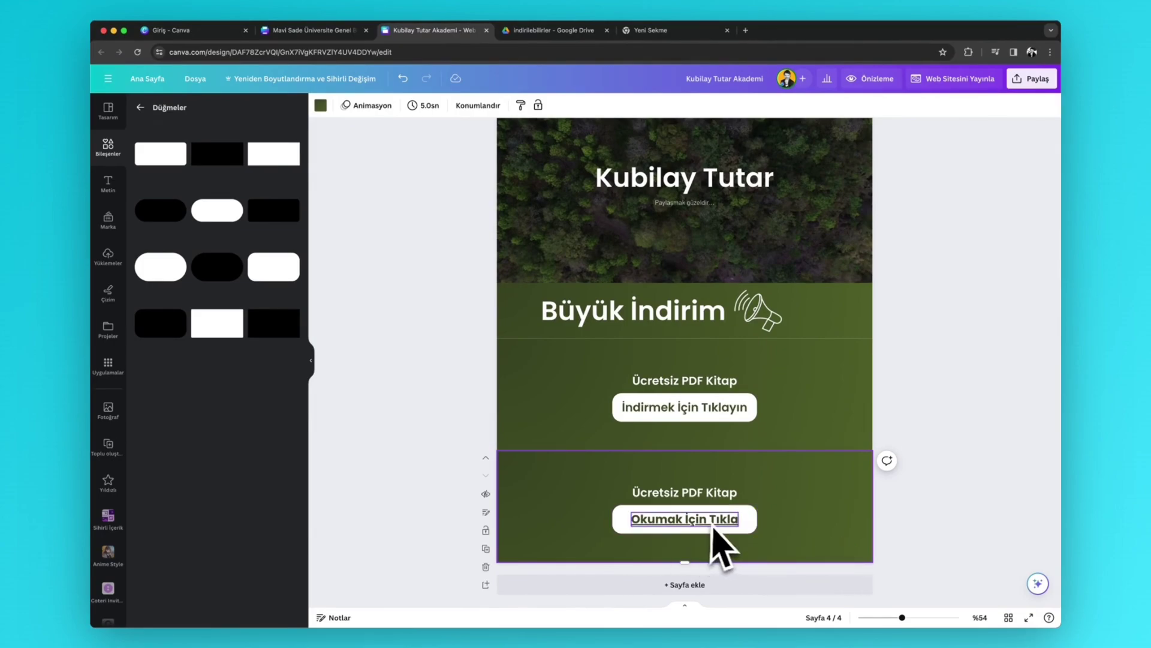
pyautogui.click(685, 584)
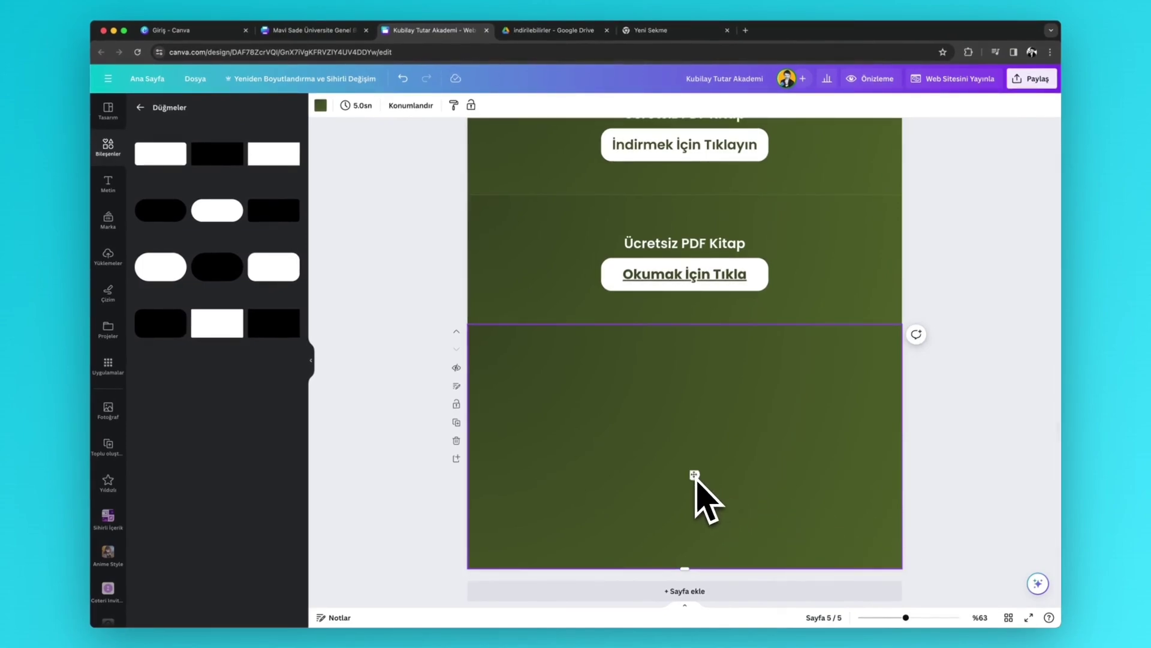
# - Add an enlarged 'Mağaza' heading at the top centre of page 5
pyautogui.press('t')
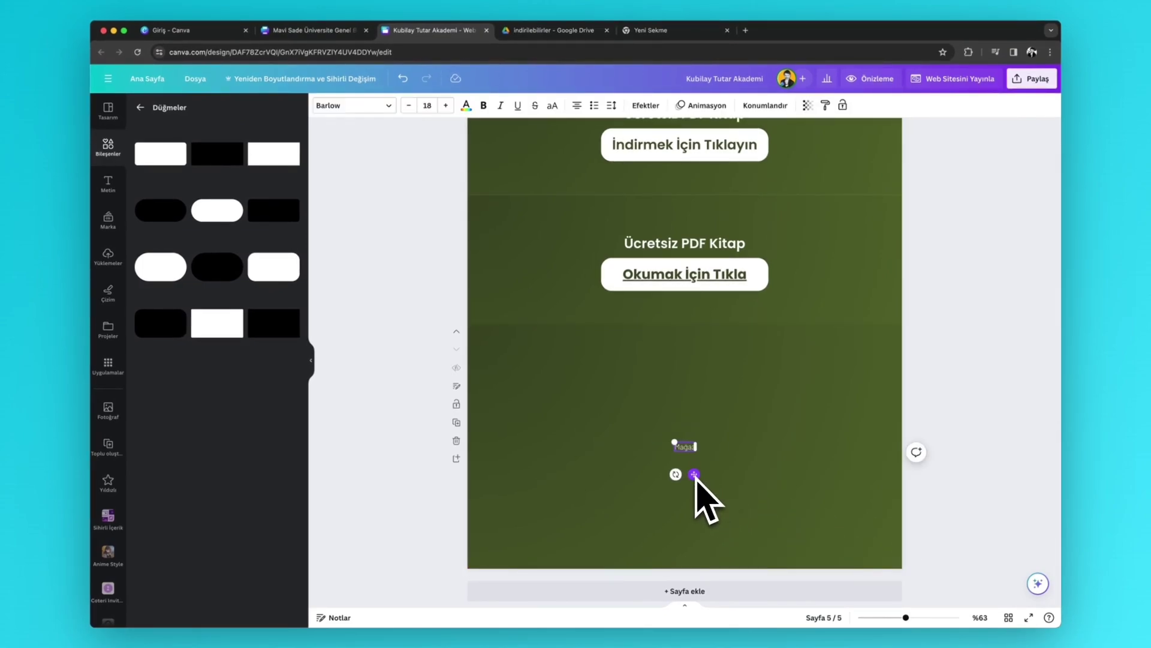
pyautogui.moveTo(674, 442); pyautogui.dragTo(609, 414)
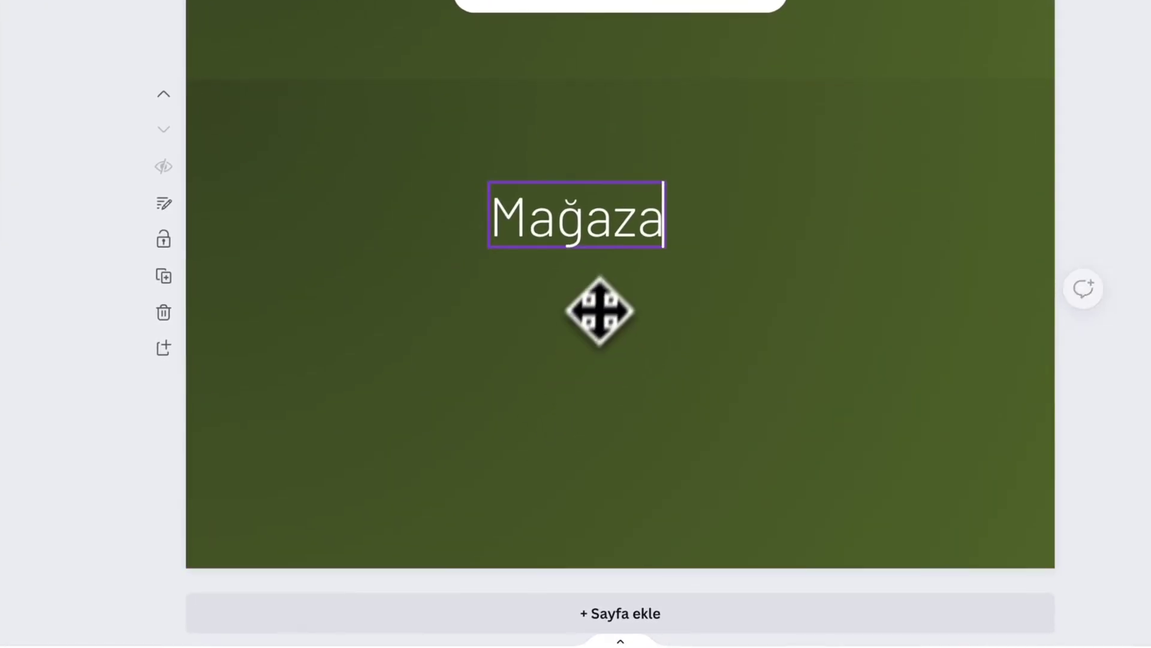
pyautogui.moveTo(600, 311); pyautogui.dragTo(640, 236)
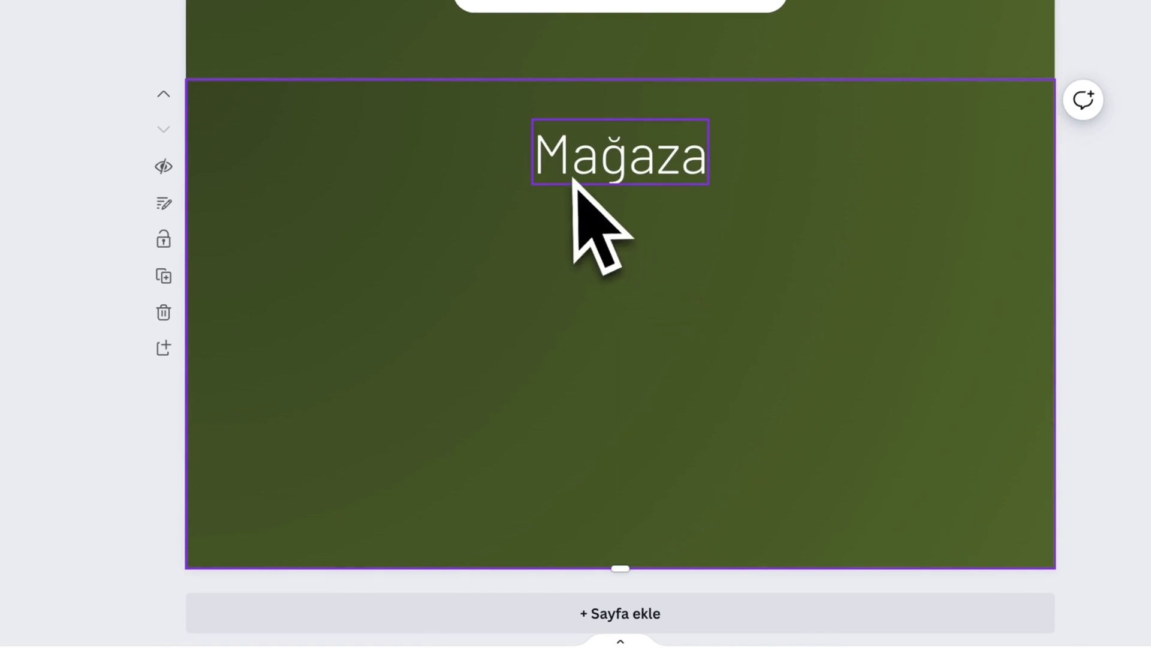
# - Add three evenly spaced squares, then centre and enlarge them as a group under Mağaza
pyautogui.press('r')
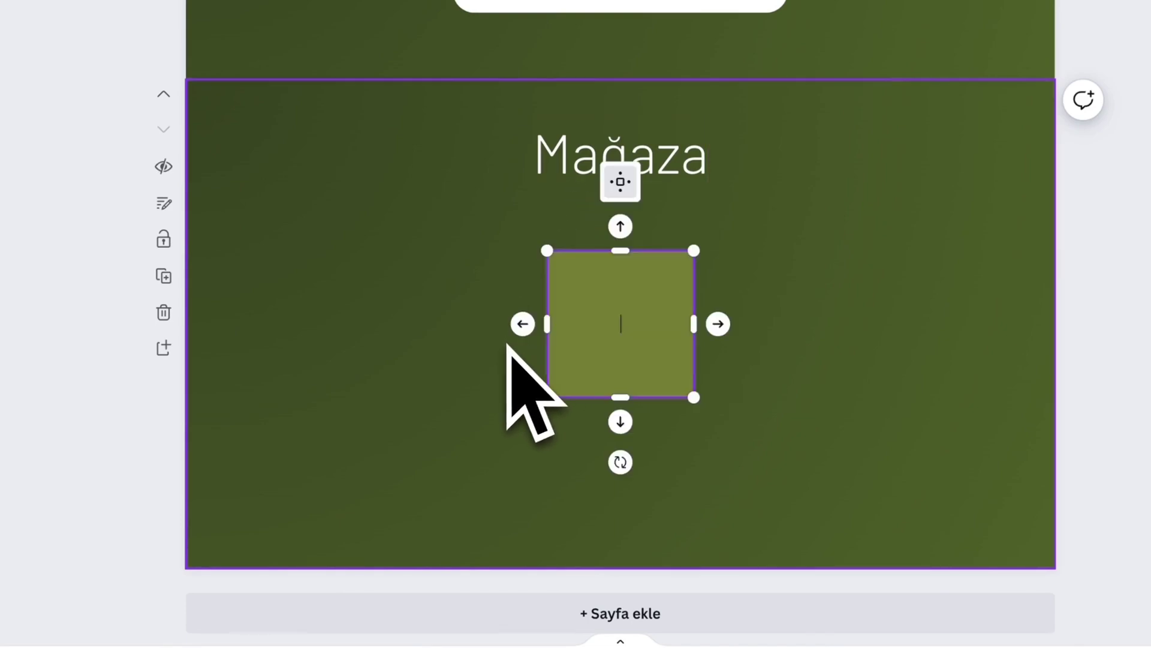
pyautogui.moveTo(570, 360); pyautogui.dragTo(552, 342)
pyautogui.hotkey('ctrl', 'd')
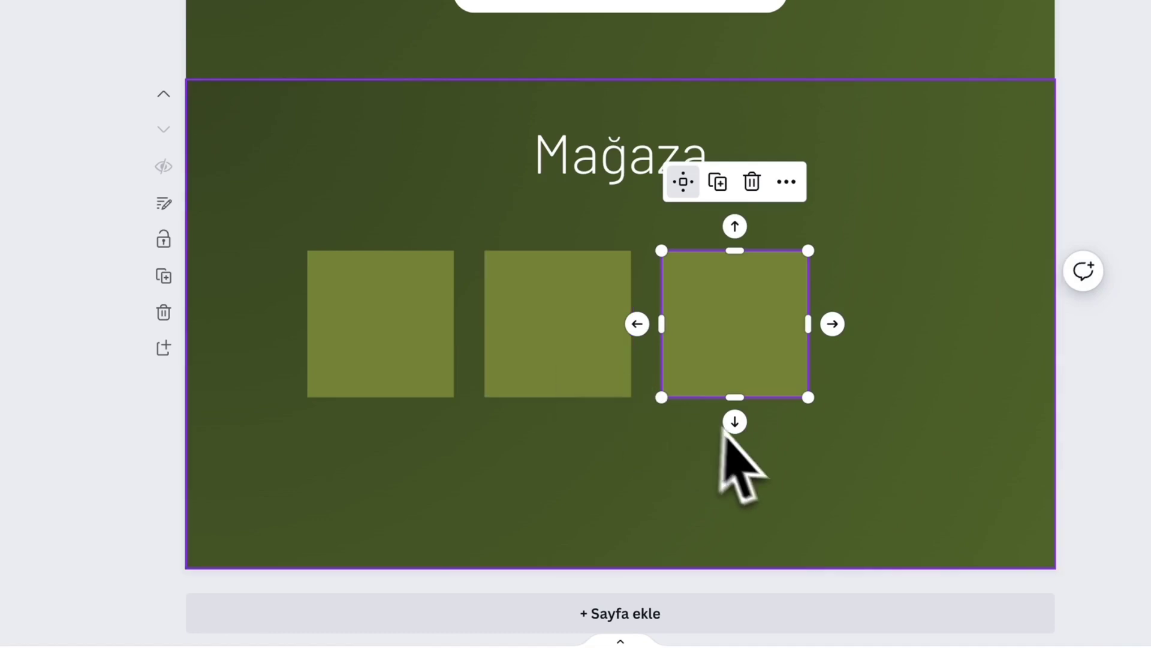
pyautogui.moveTo(902, 483); pyautogui.dragTo(383, 313)
pyautogui.moveTo(441, 387); pyautogui.dragTo(440, 385)
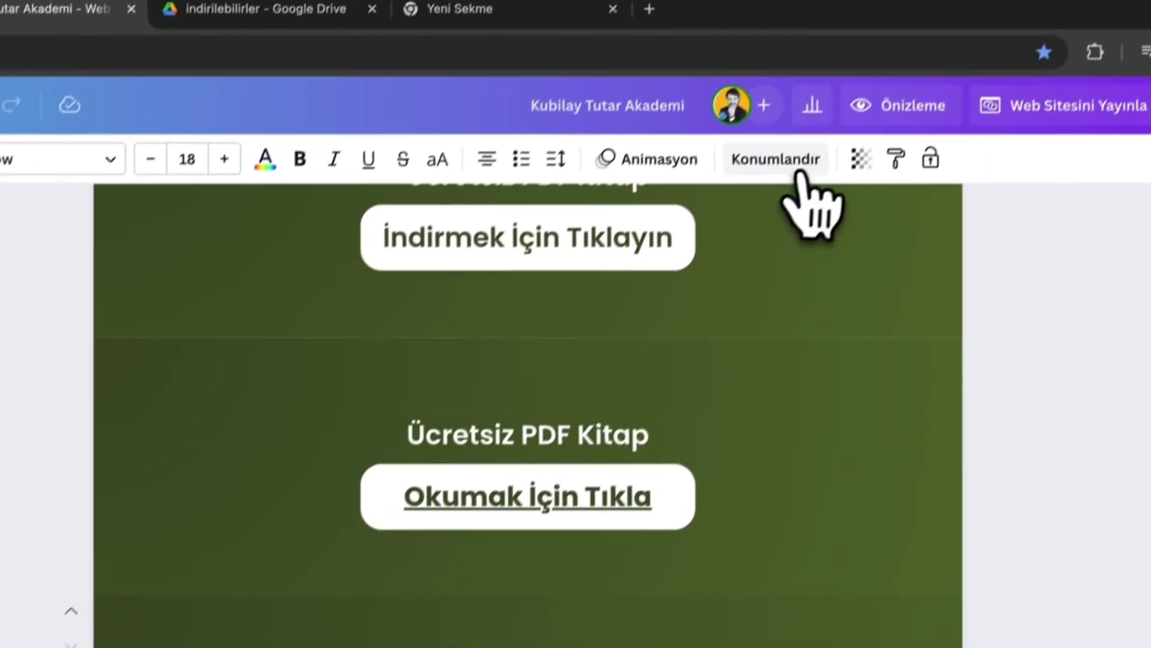
pyautogui.click(798, 163)
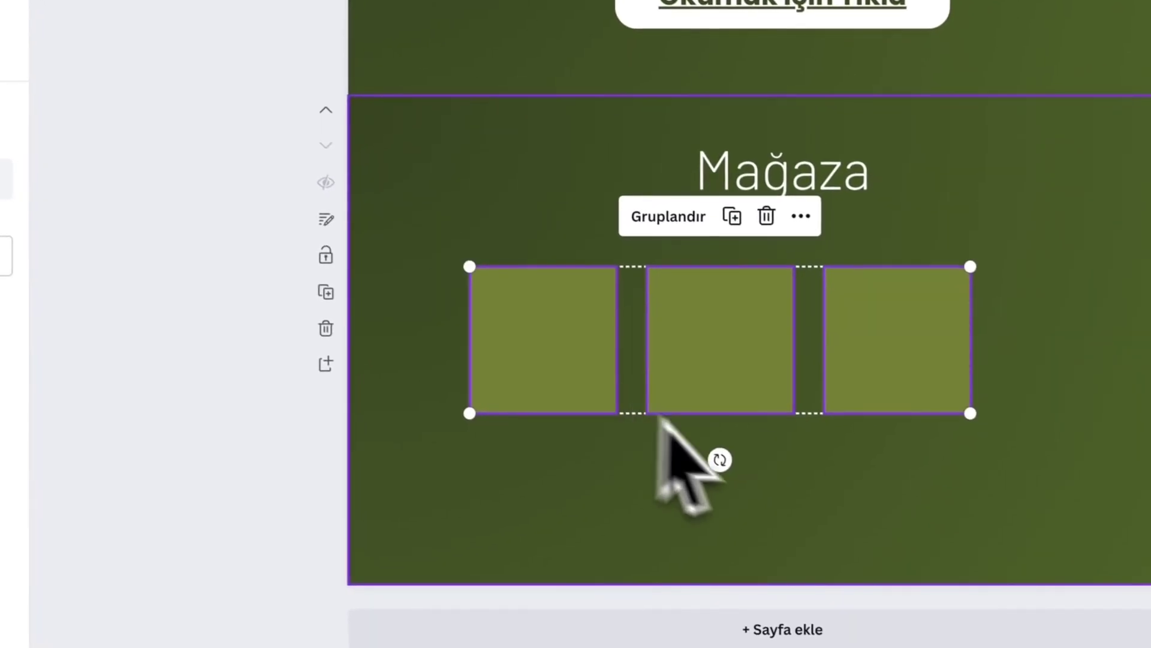
pyautogui.moveTo(744, 375); pyautogui.dragTo(807, 376)
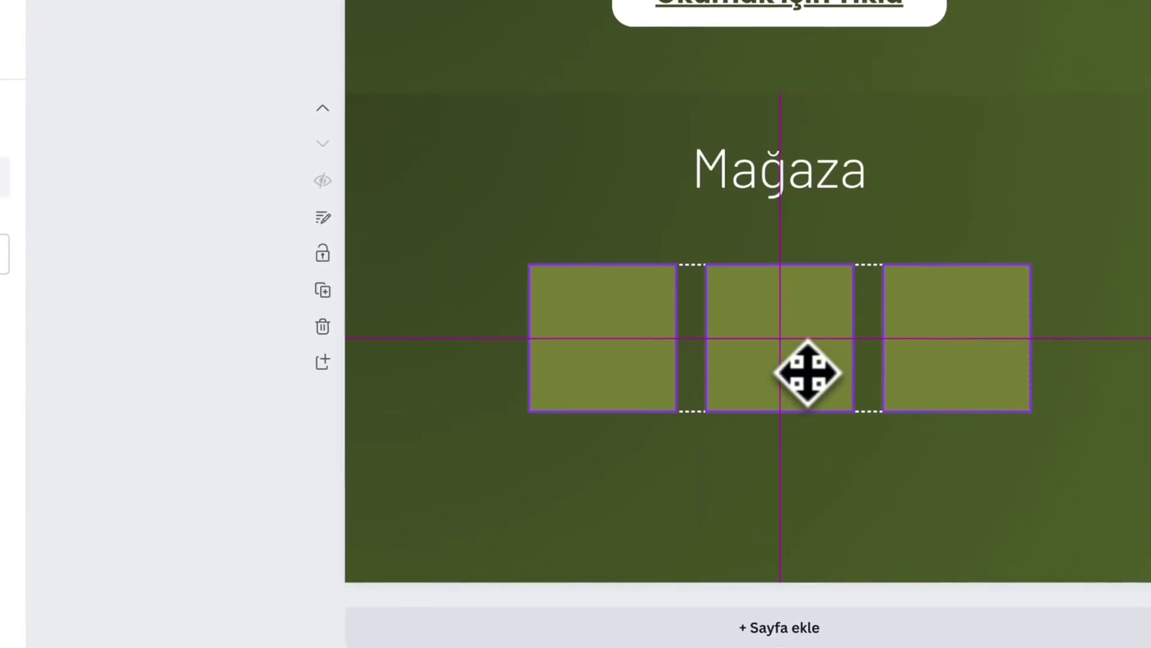
pyautogui.moveTo(529, 412)
pyautogui.mouseDown()
pyautogui.moveTo(451, 480)
pyautogui.moveTo(437, 442)
pyautogui.moveTo(529, 406)
pyautogui.moveTo(551, 411)
pyautogui.mouseUp()
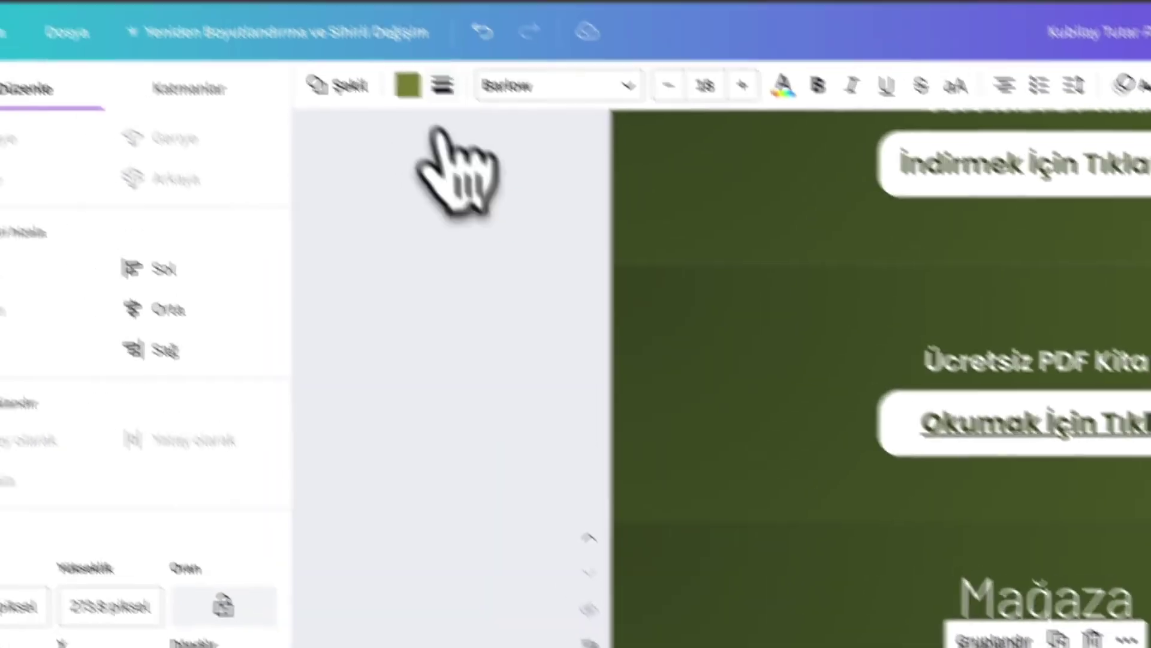
# - Make the three squares light green
pyautogui.click(550, 141)
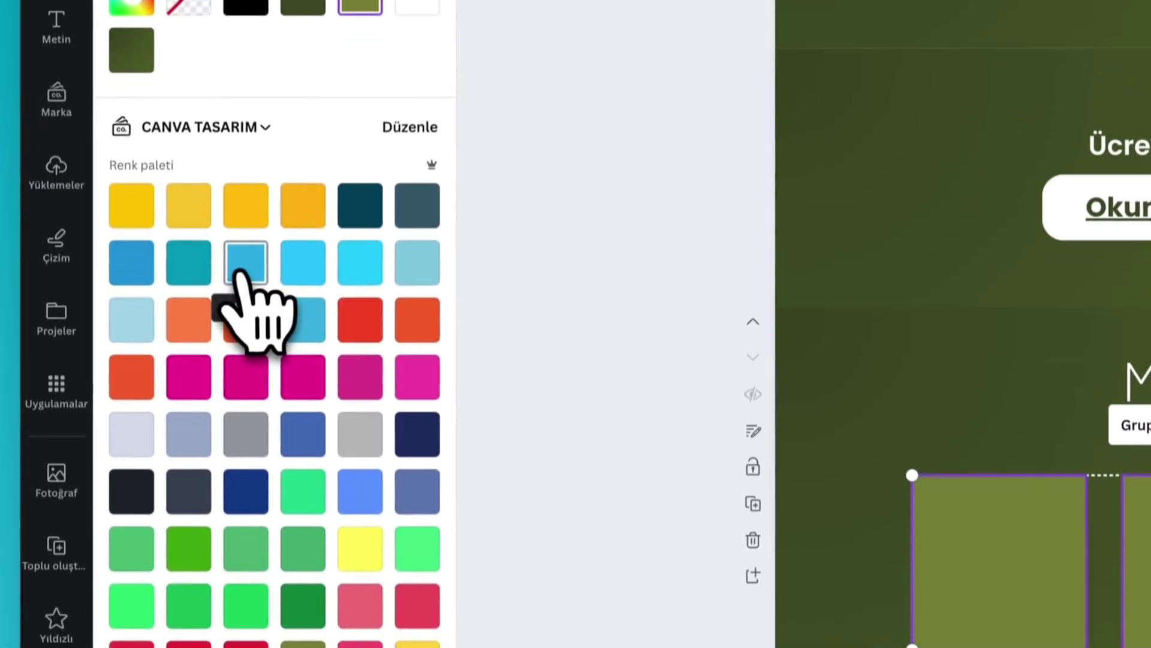
pyautogui.scroll(-8, 252, 311)
pyautogui.click(256, 289)
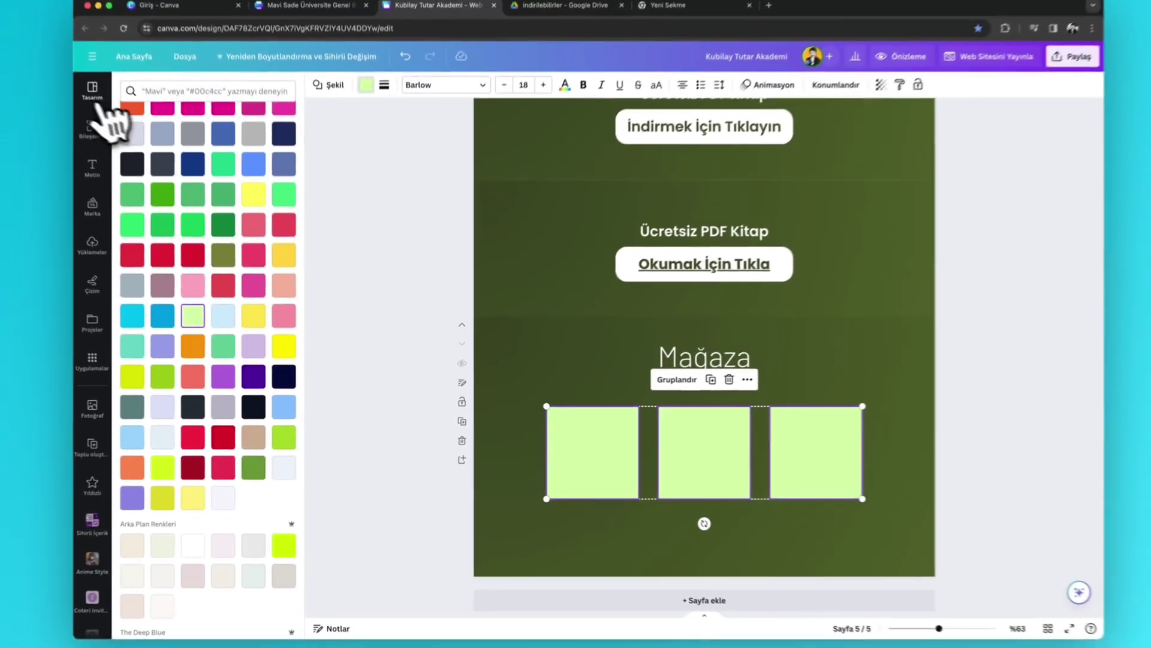
pyautogui.click(106, 147)
pyautogui.click(105, 153)
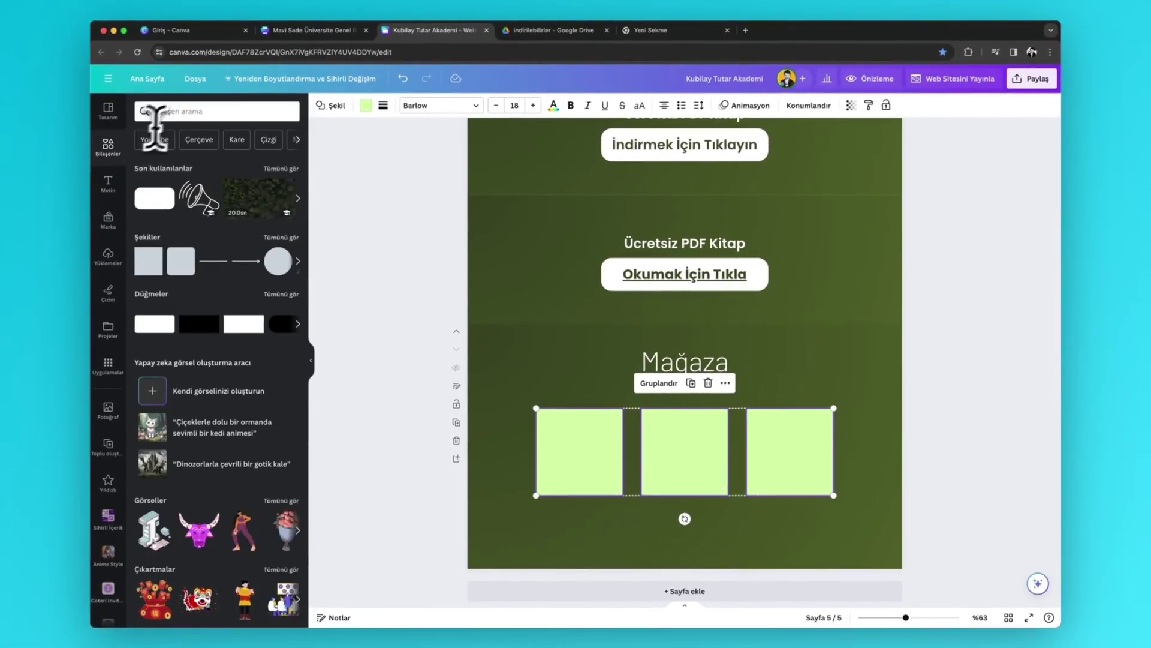
# - Search elements for 'ki' and place a reading-book character on the left square
pyautogui.click(174, 111)
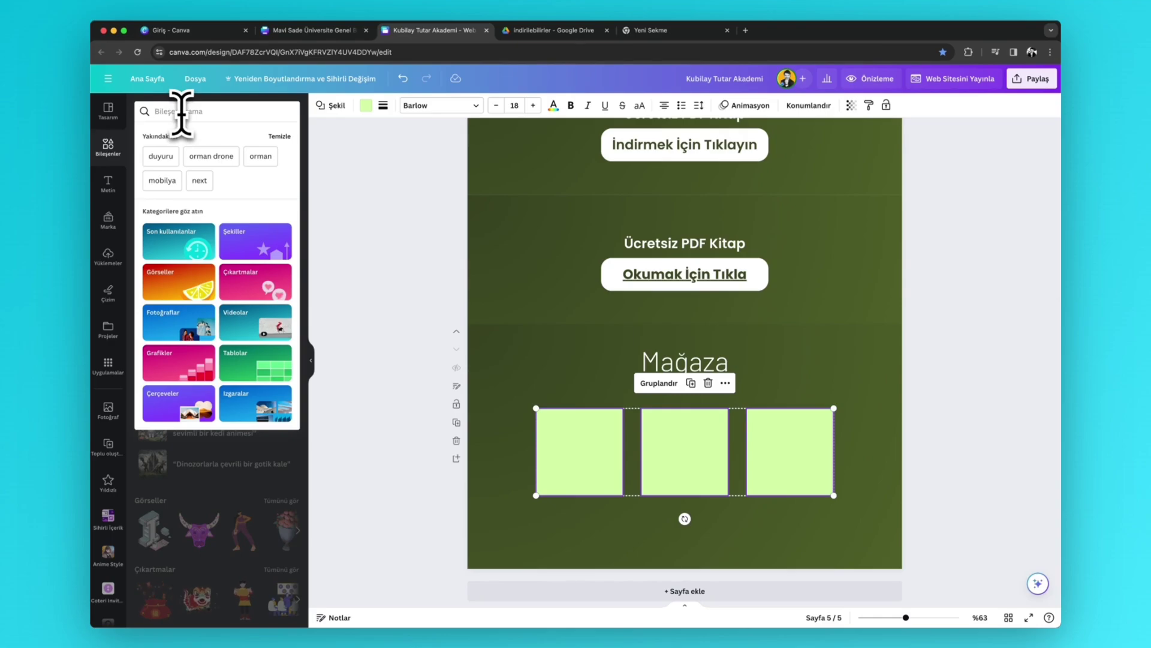
pyautogui.write('kitap')
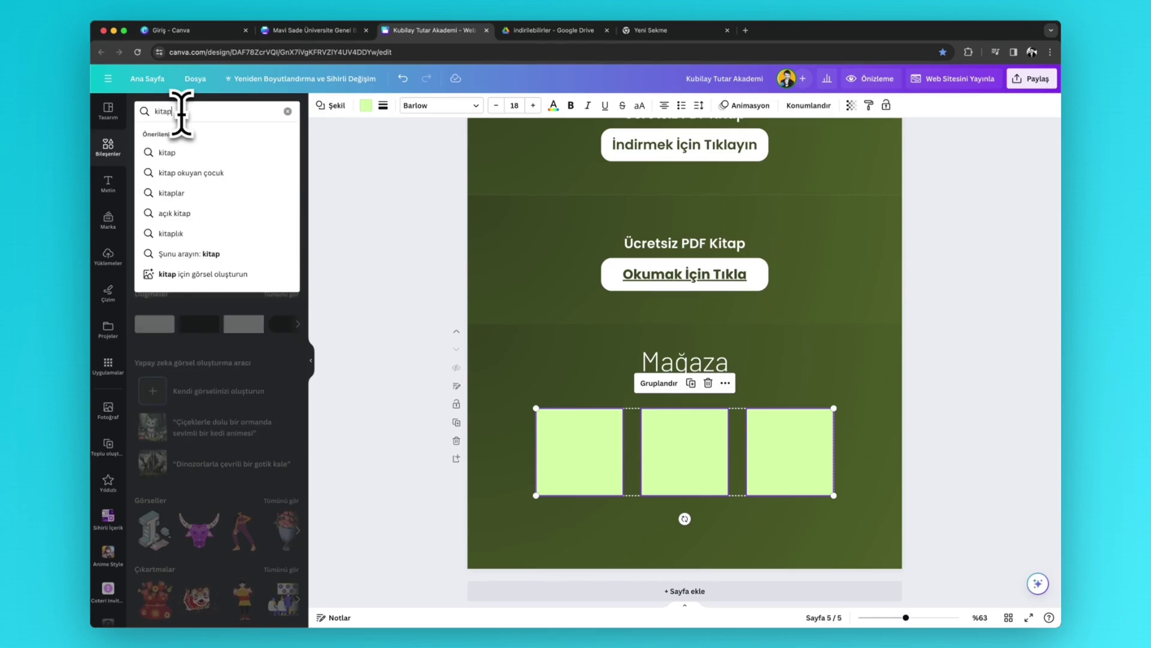
pyautogui.press('Return')
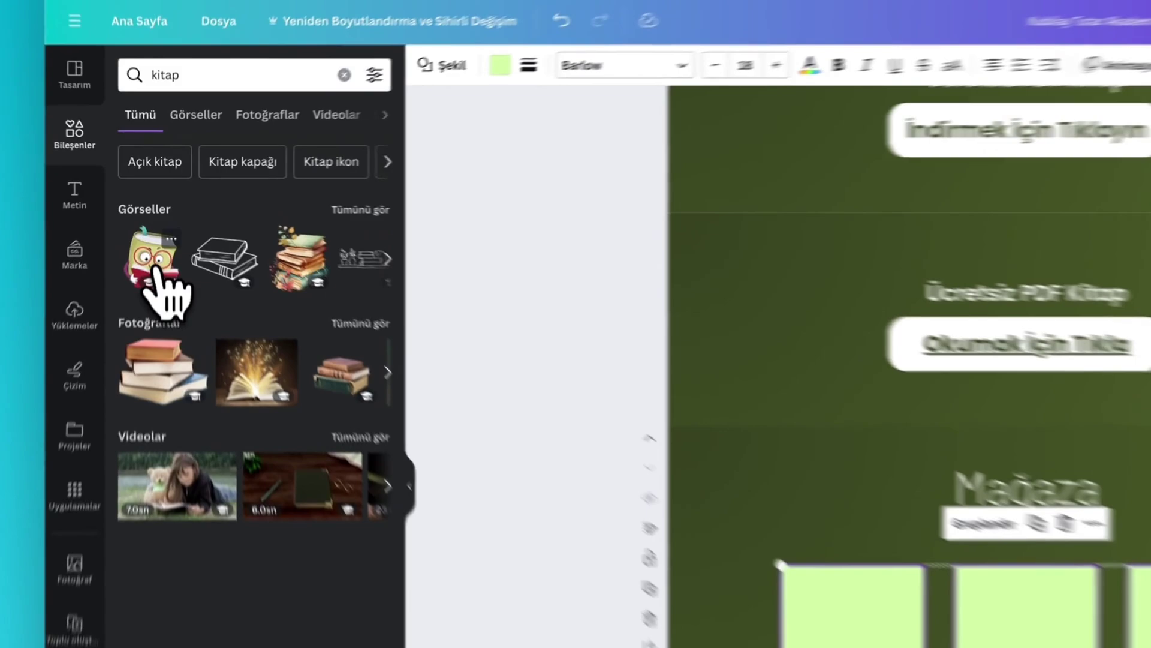
pyautogui.click(155, 231)
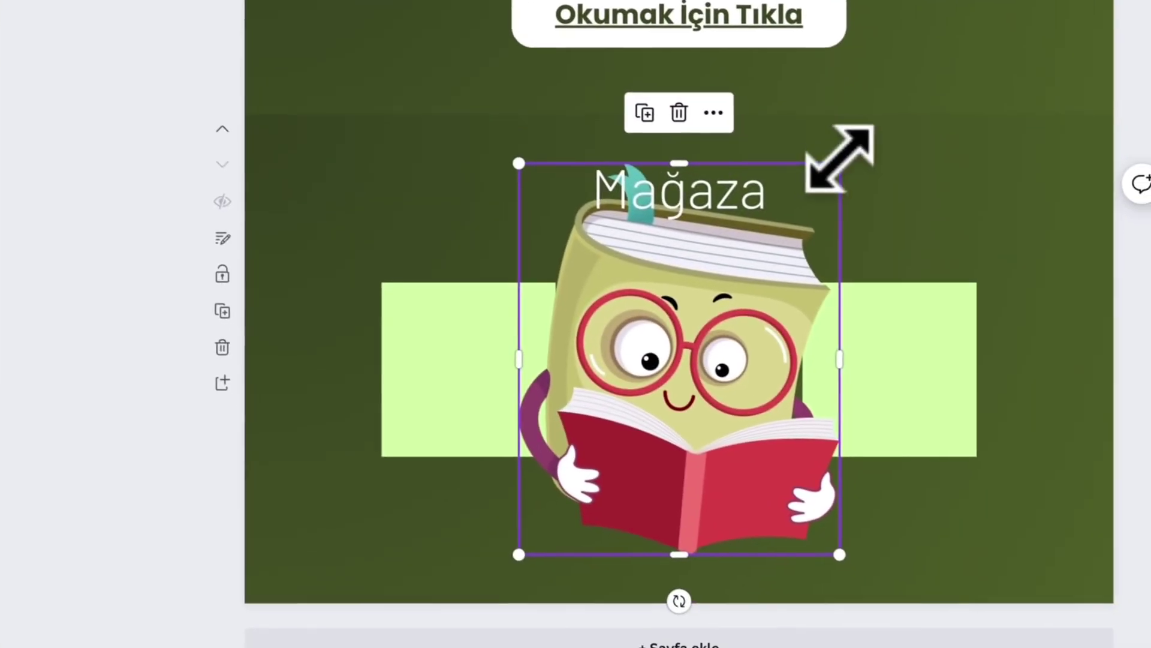
pyautogui.moveTo(839, 160); pyautogui.dragTo(684, 399)
pyautogui.moveTo(648, 510); pyautogui.dragTo(528, 438)
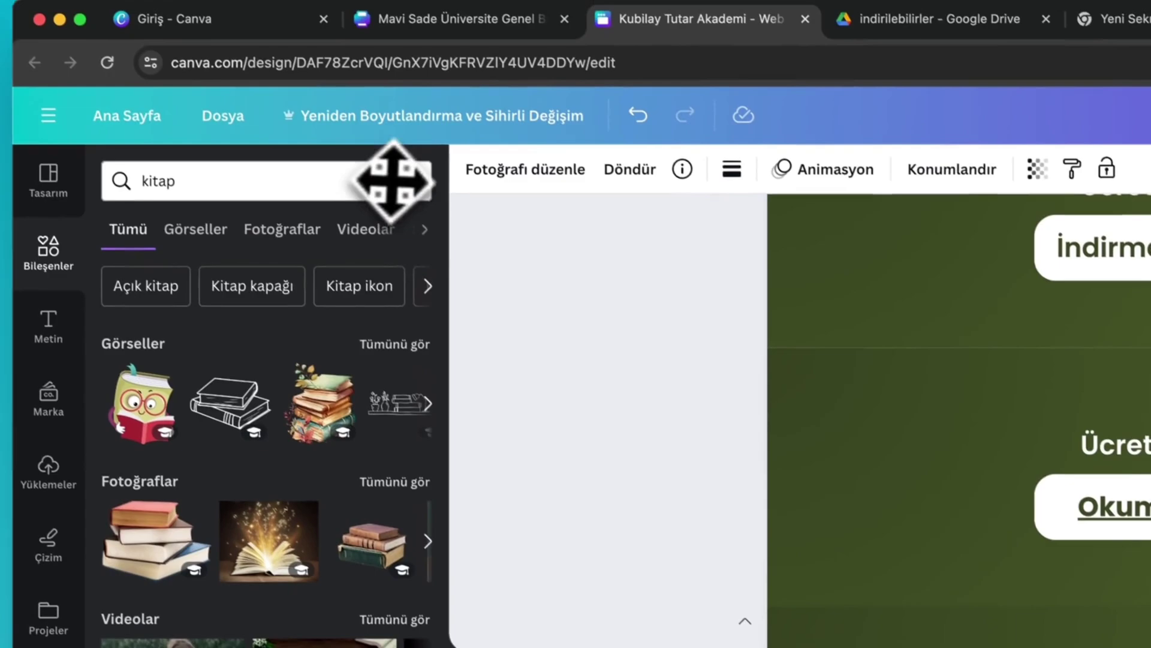
# - Search '3d', replace the book character with a 3D bell in the first square
pyautogui.click(301, 174)
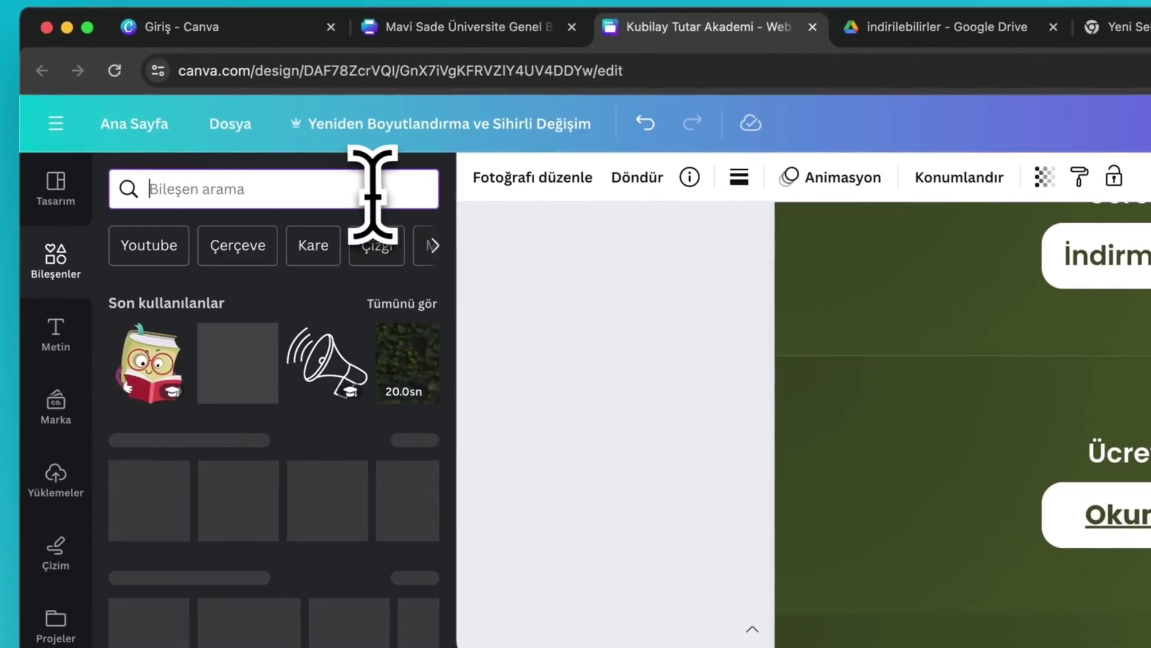
pyautogui.write('e')
pyautogui.press('BackSpace')
pyautogui.write('3')
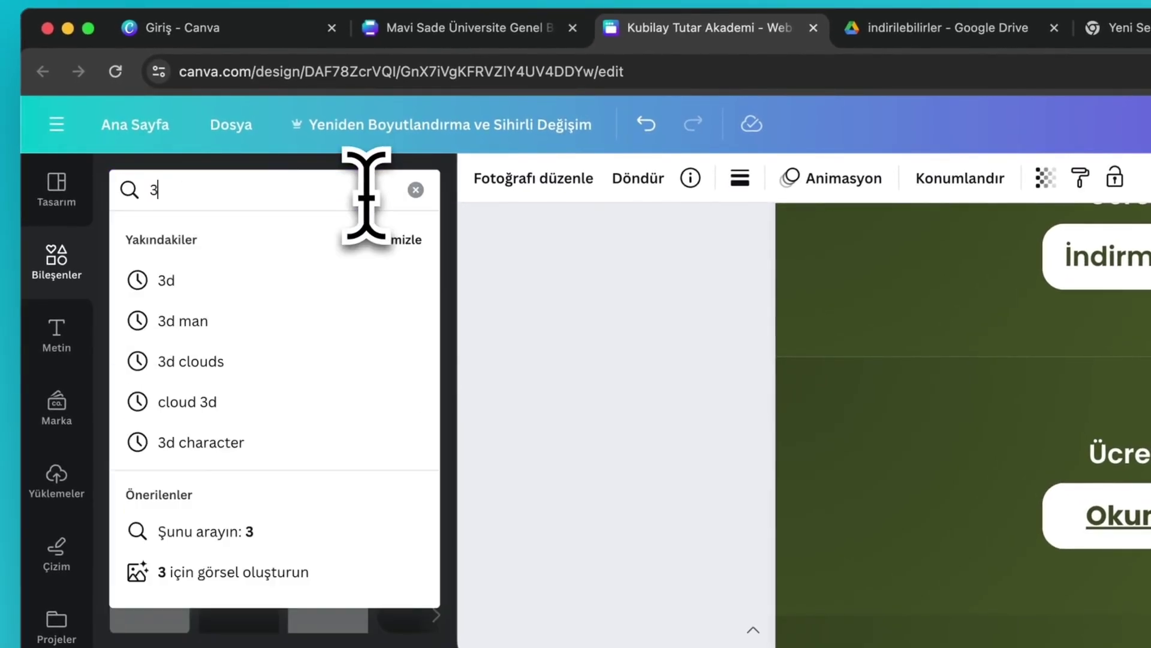
pyautogui.write('d')
pyautogui.press('Return')
pyautogui.click(391, 353)
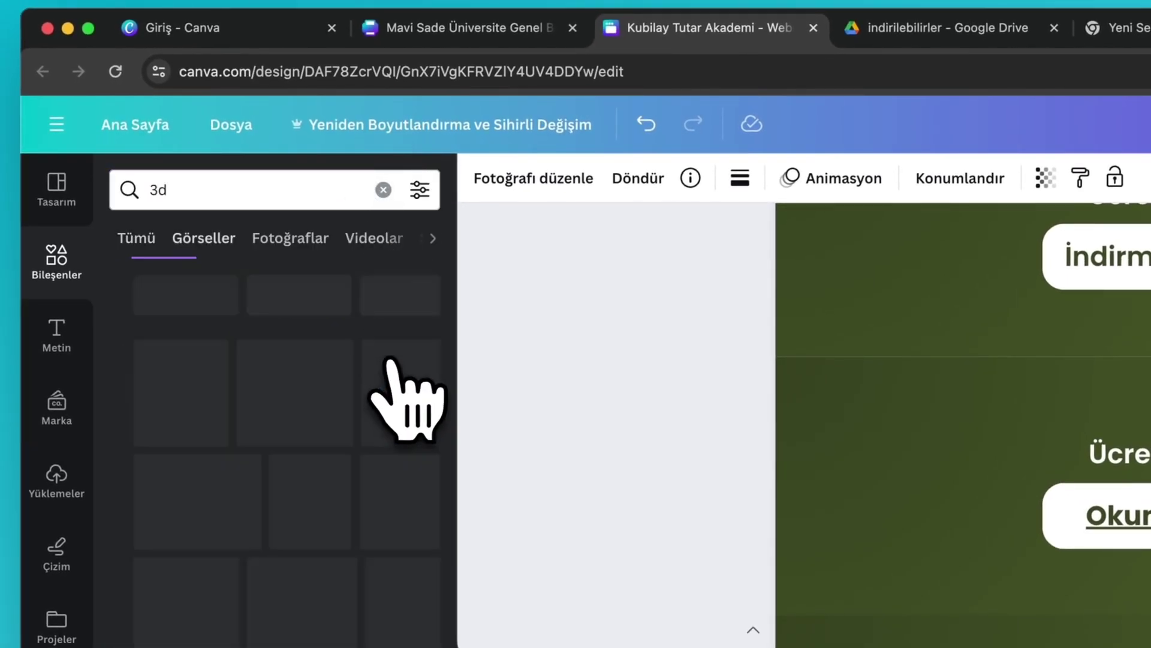
pyautogui.click(154, 386)
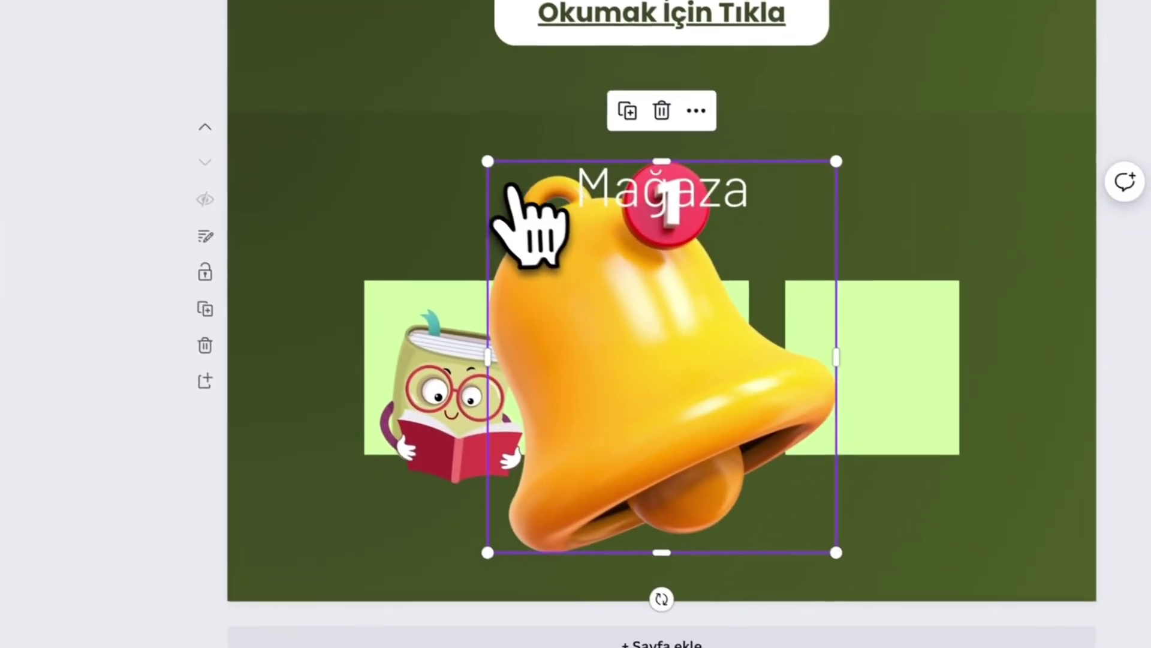
pyautogui.moveTo(562, 223); pyautogui.dragTo(808, 500)
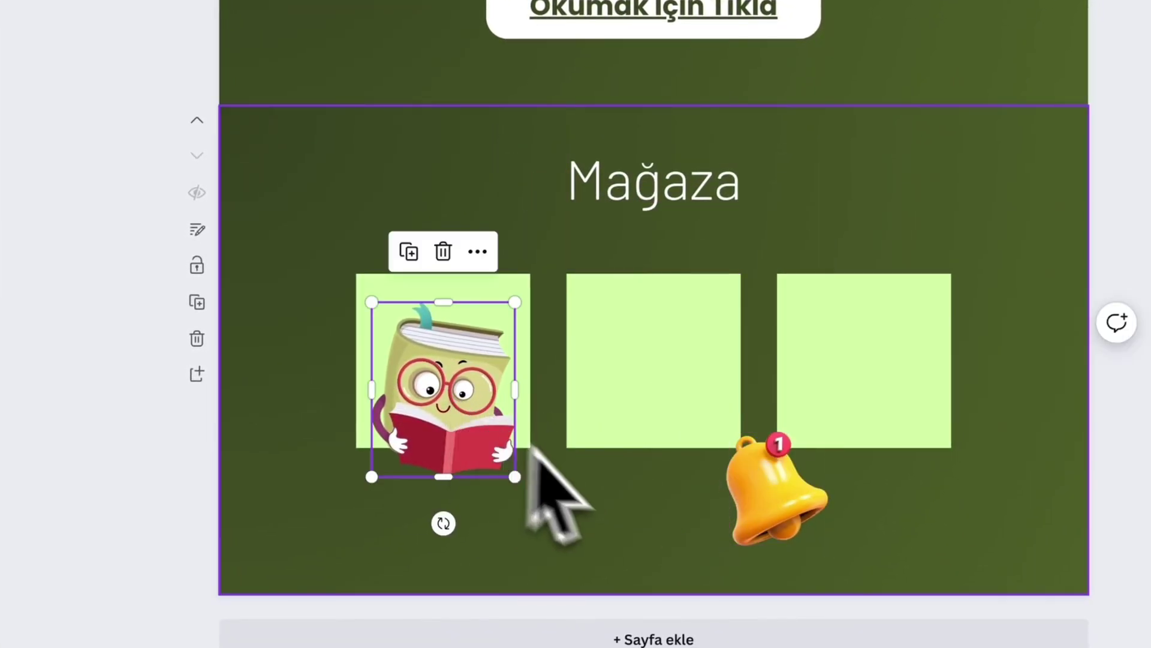
pyautogui.press('Delete')
pyautogui.moveTo(740, 477); pyautogui.dragTo(526, 375)
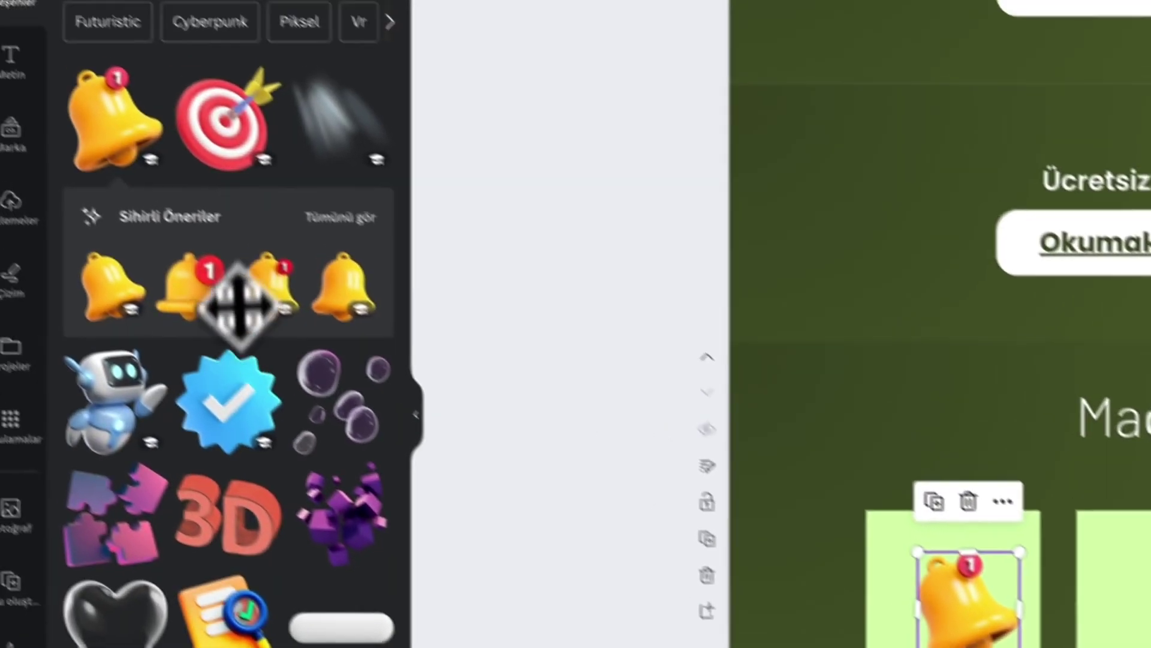
# - Add a 3D target sticker sized to fill the middle square
pyautogui.click(291, 183)
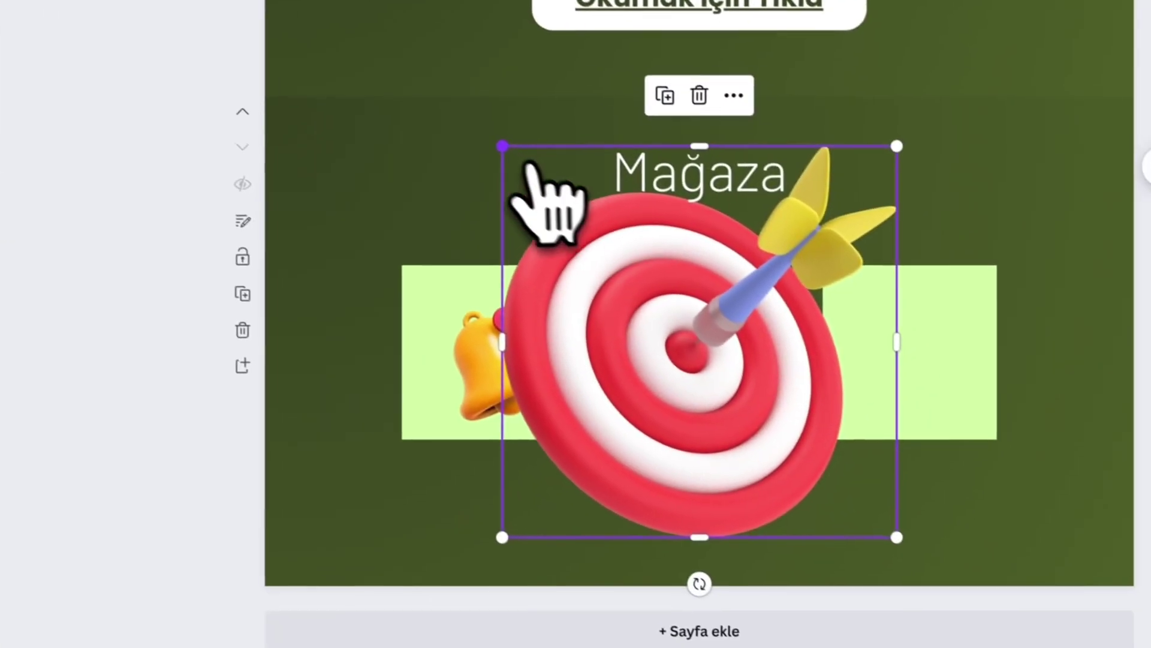
pyautogui.moveTo(607, 204); pyautogui.dragTo(905, 514)
pyautogui.moveTo(933, 567); pyautogui.dragTo(826, 455)
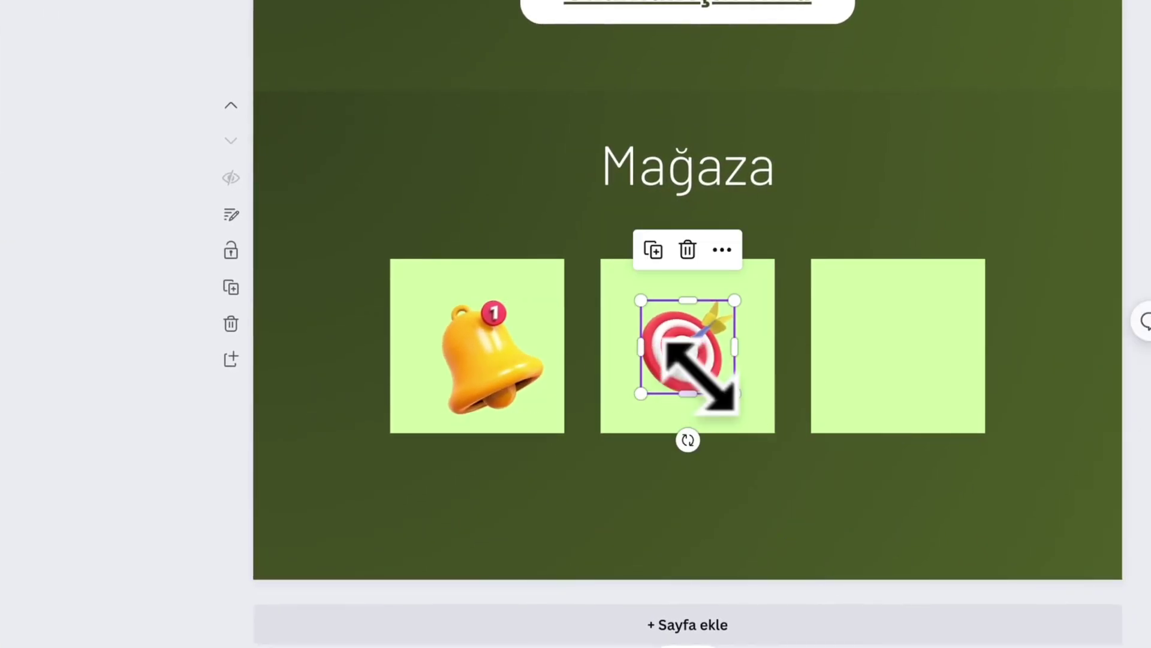
pyautogui.moveTo(735, 393)
pyautogui.mouseDown()
pyautogui.moveTo(765, 424)
pyautogui.moveTo(712, 391)
pyautogui.mouseUp()
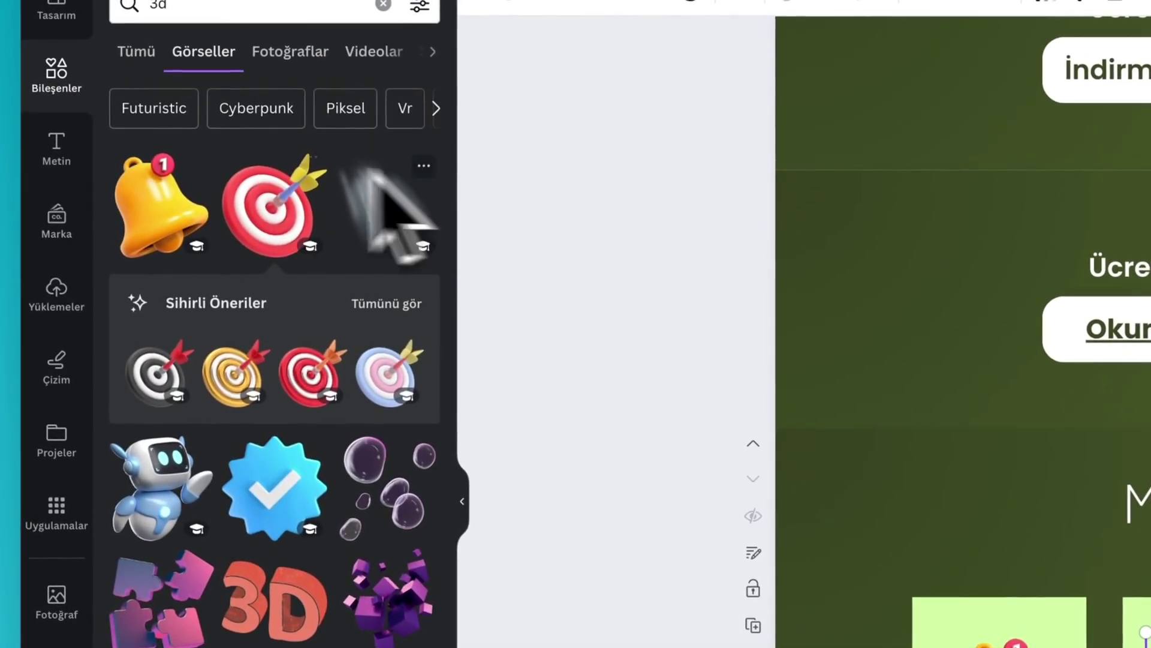
# - Place a blue check badge in the third square and add a text box below the bell
pyautogui.click(273, 528)
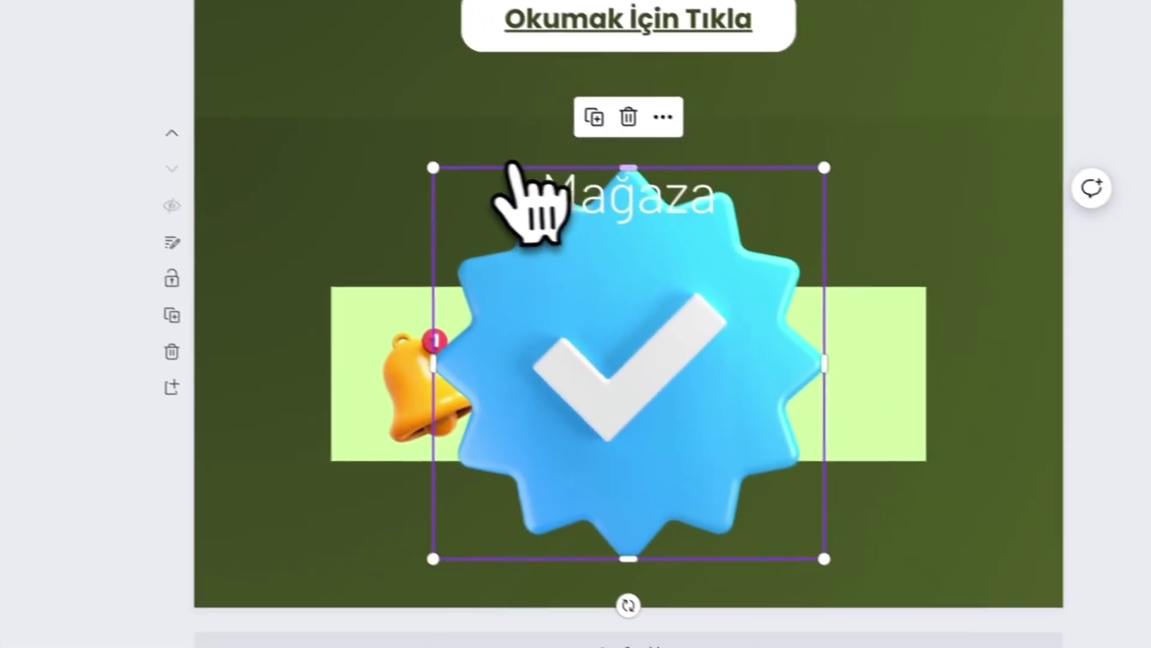
pyautogui.moveTo(406, 157); pyautogui.dragTo(627, 398)
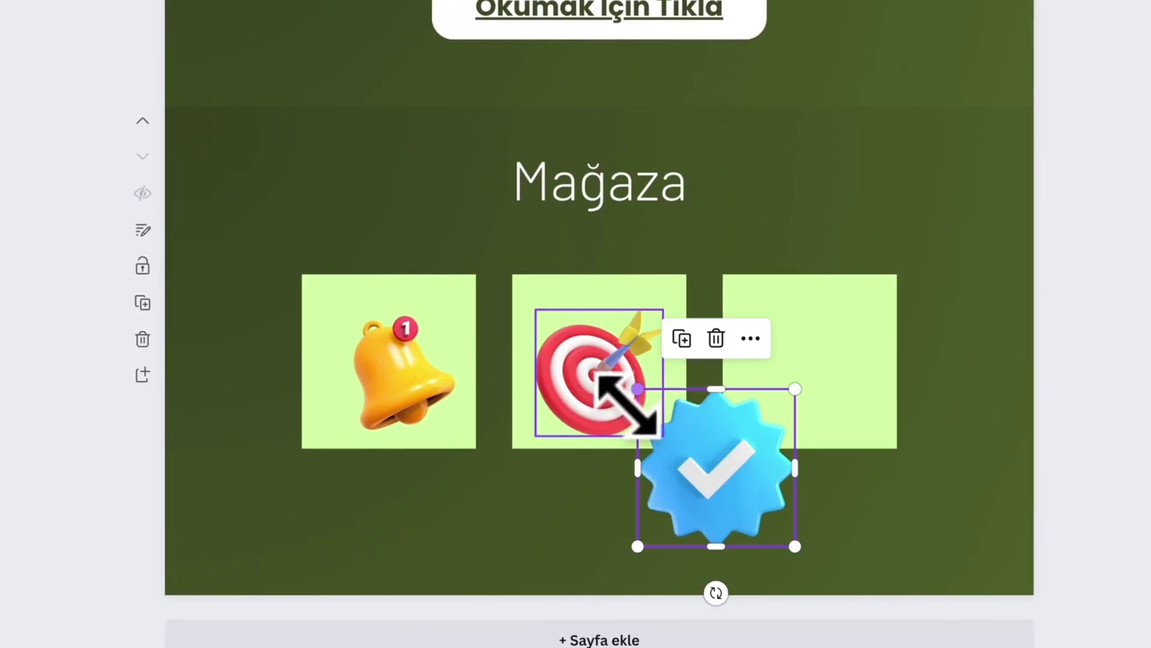
pyautogui.moveTo(711, 496); pyautogui.dragTo(814, 402)
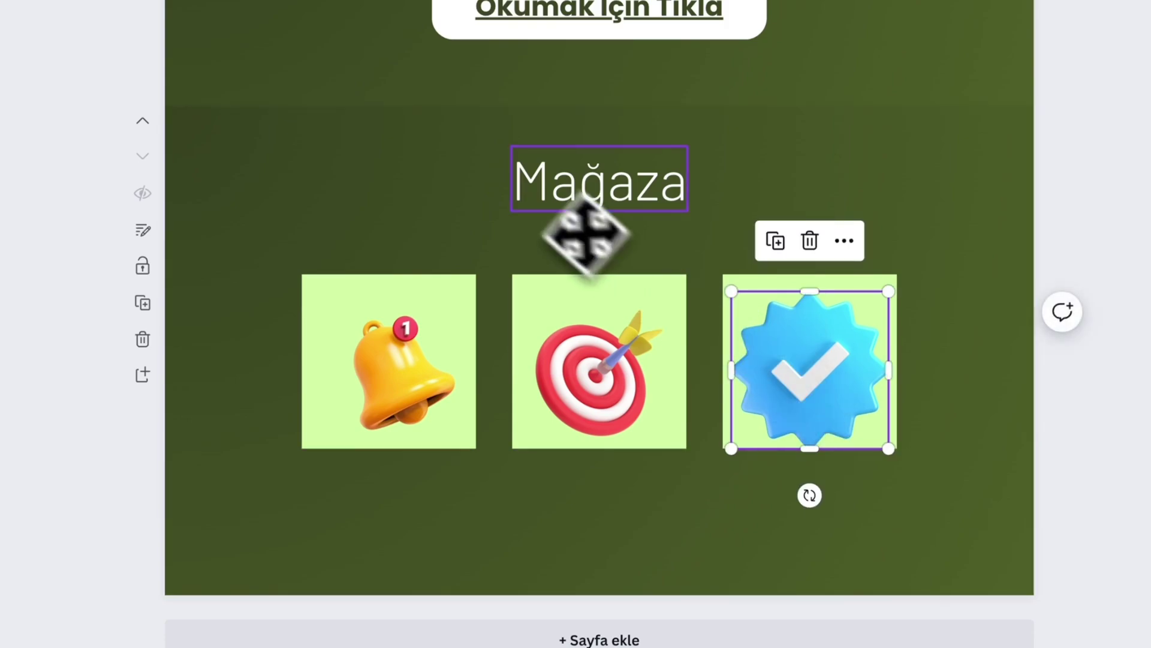
pyautogui.press('t')
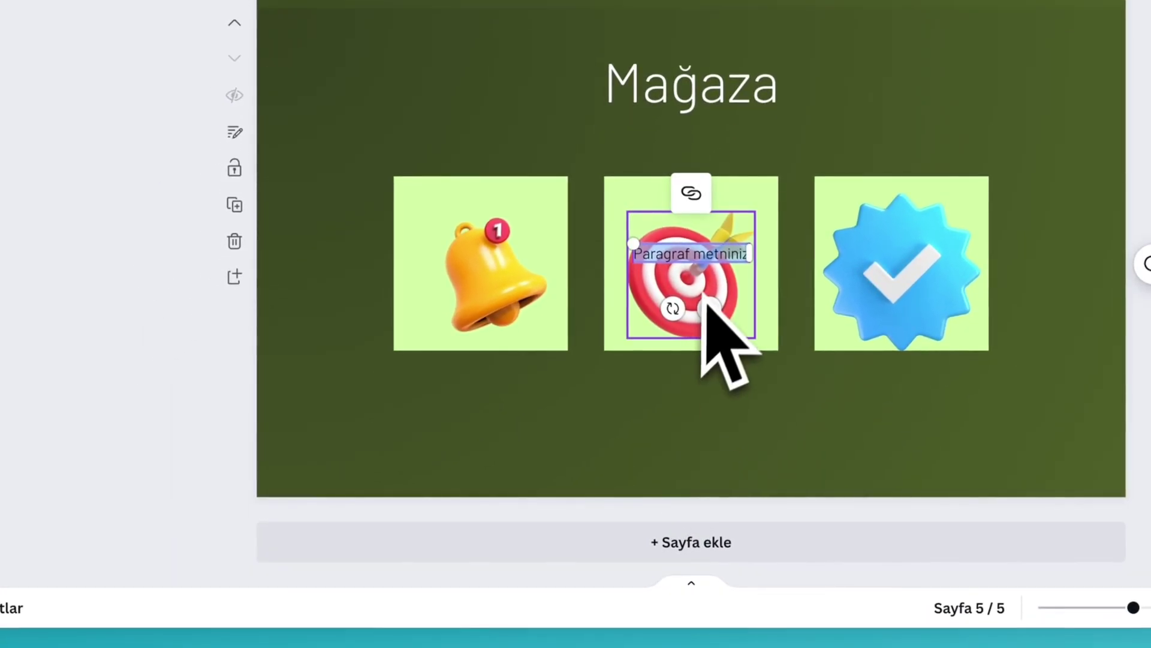
pyautogui.moveTo(715, 310); pyautogui.dragTo(507, 447)
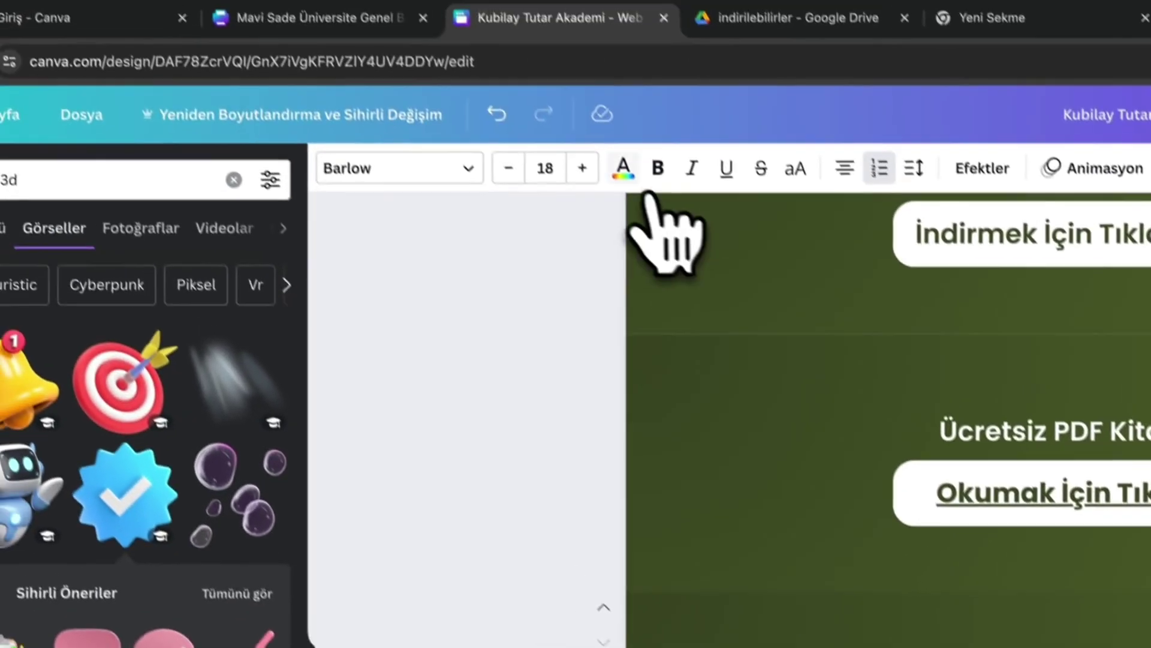
# - Make the 1. Kitap caption white and copy it under the other squares as 2. Kitap and 3. Kitap
pyautogui.click(627, 170)
pyautogui.click(311, 220)
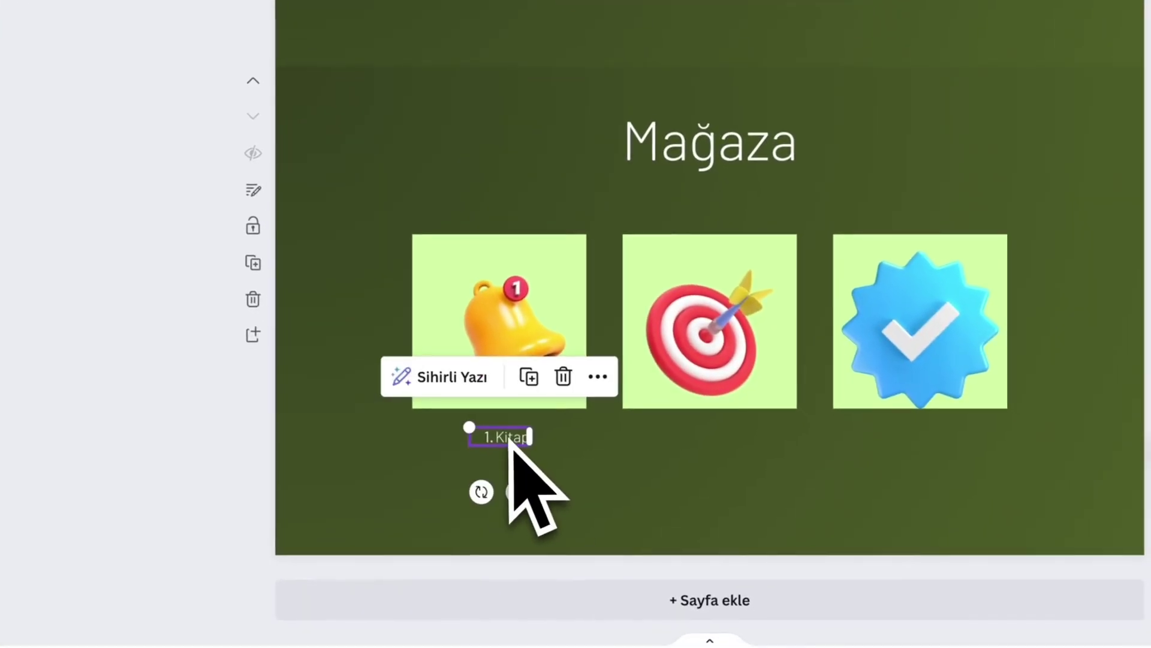
pyautogui.moveTo(510, 440); pyautogui.dragTo(652, 443)
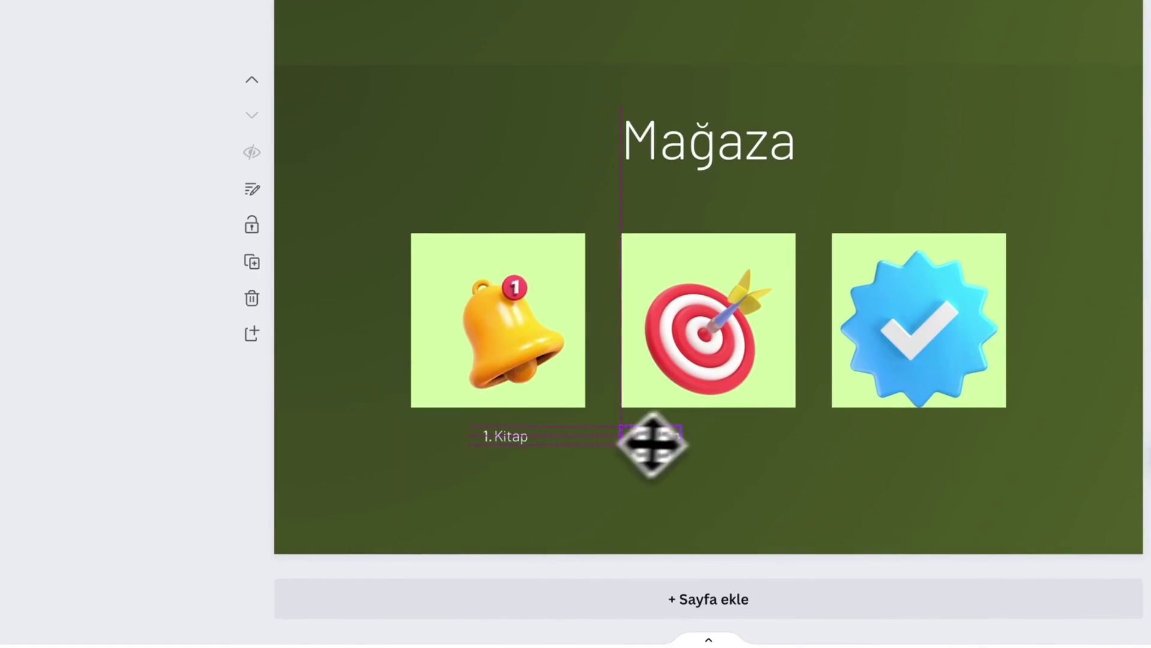
pyautogui.moveTo(711, 440); pyautogui.dragTo(713, 442)
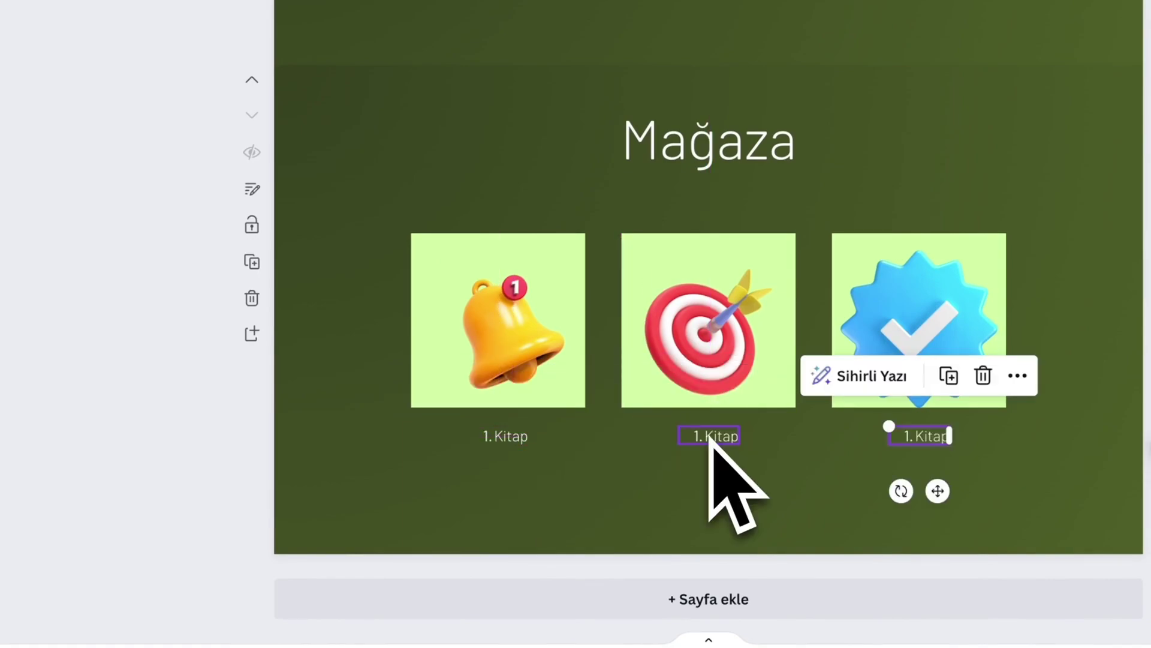
pyautogui.doubleClick(711, 436)
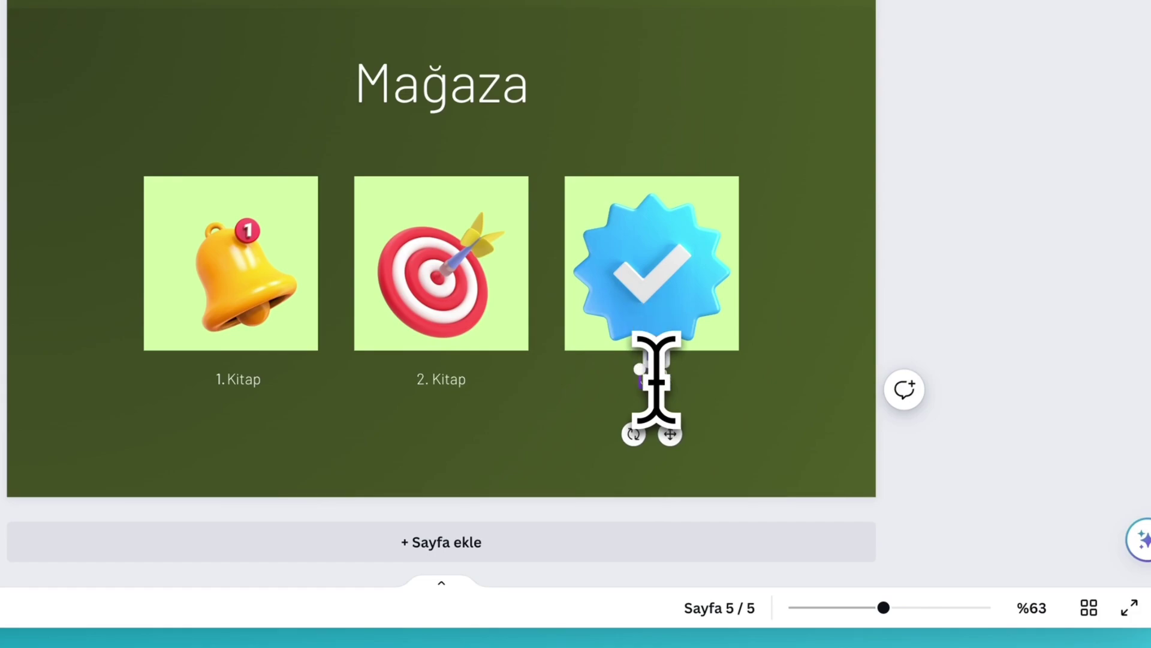
pyautogui.click(839, 372)
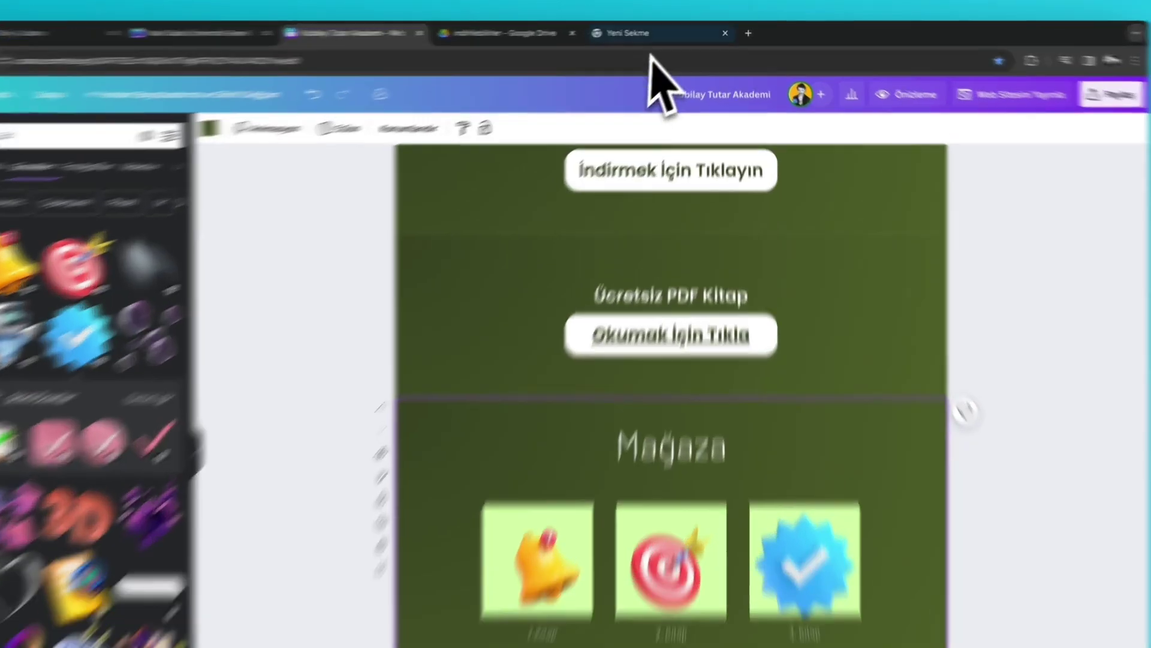
# - Load shopier.com in a new browser tab
pyautogui.click(650, 30)
pyautogui.click(667, 54)
pyautogui.write('hopier')
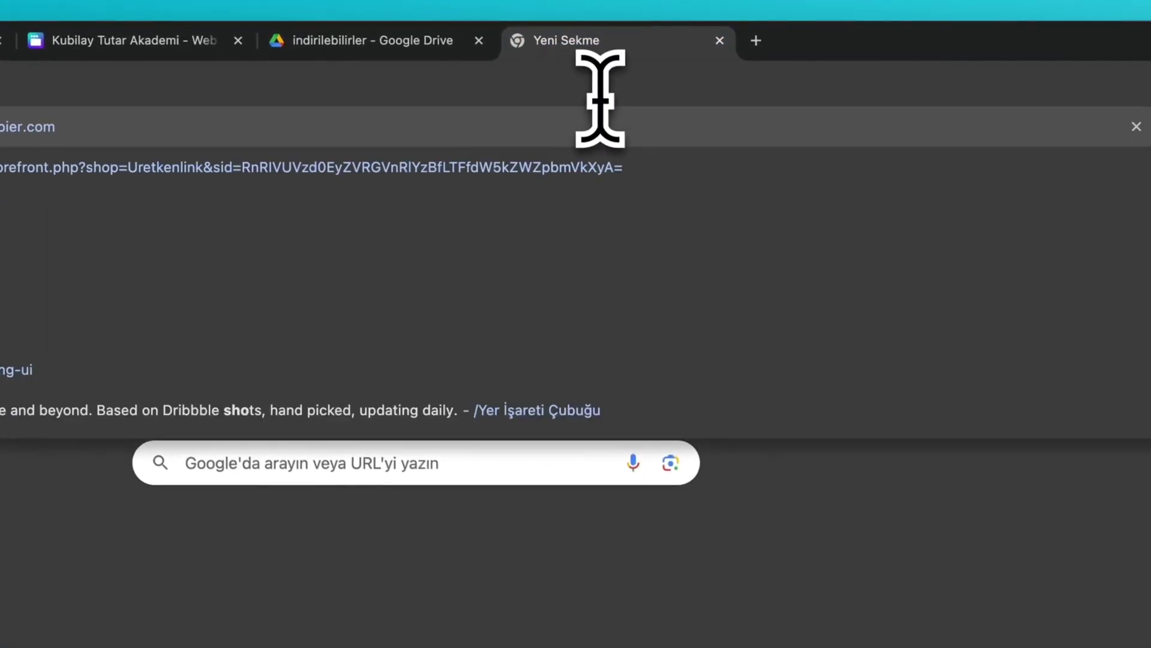
pyautogui.press('Return')
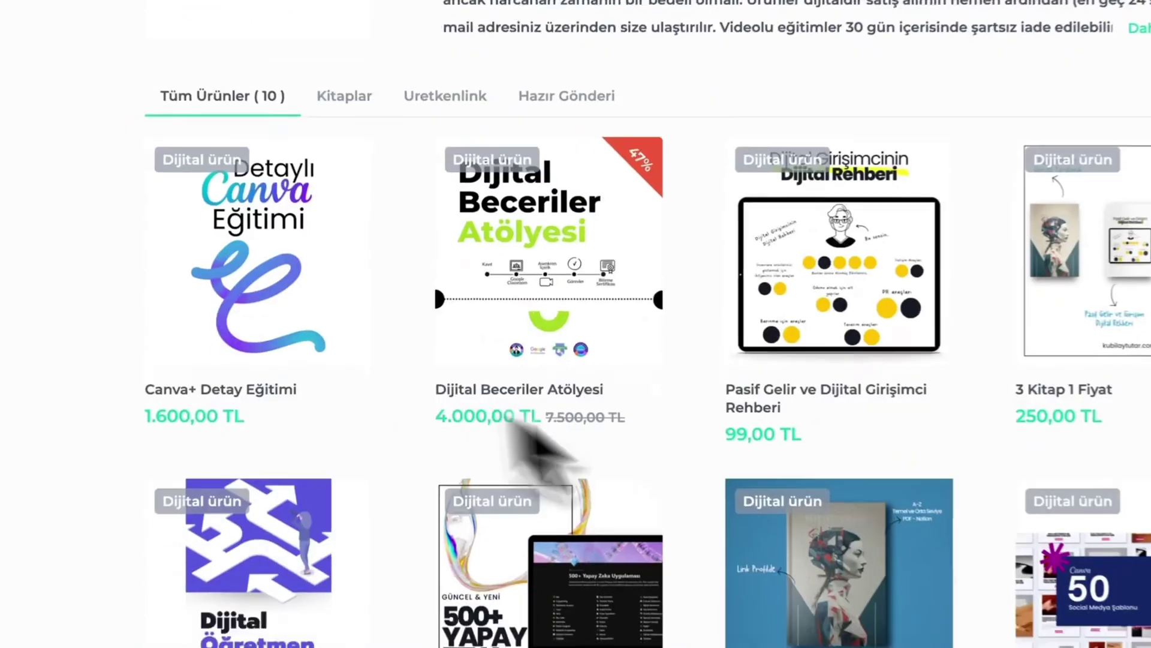
pyautogui.scroll(-5, 487, 451)
pyautogui.scroll(6, 603, 413)
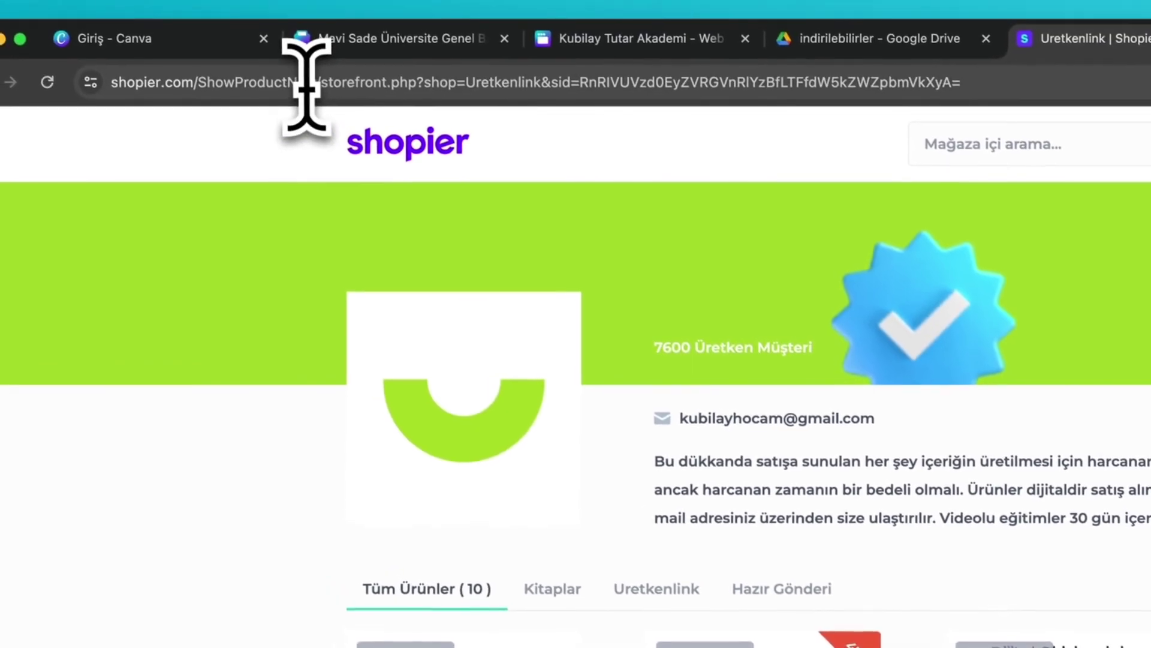
# - Open the 99,00 TL Pasif Gelir product page and copy its web address
pyautogui.click(303, 82)
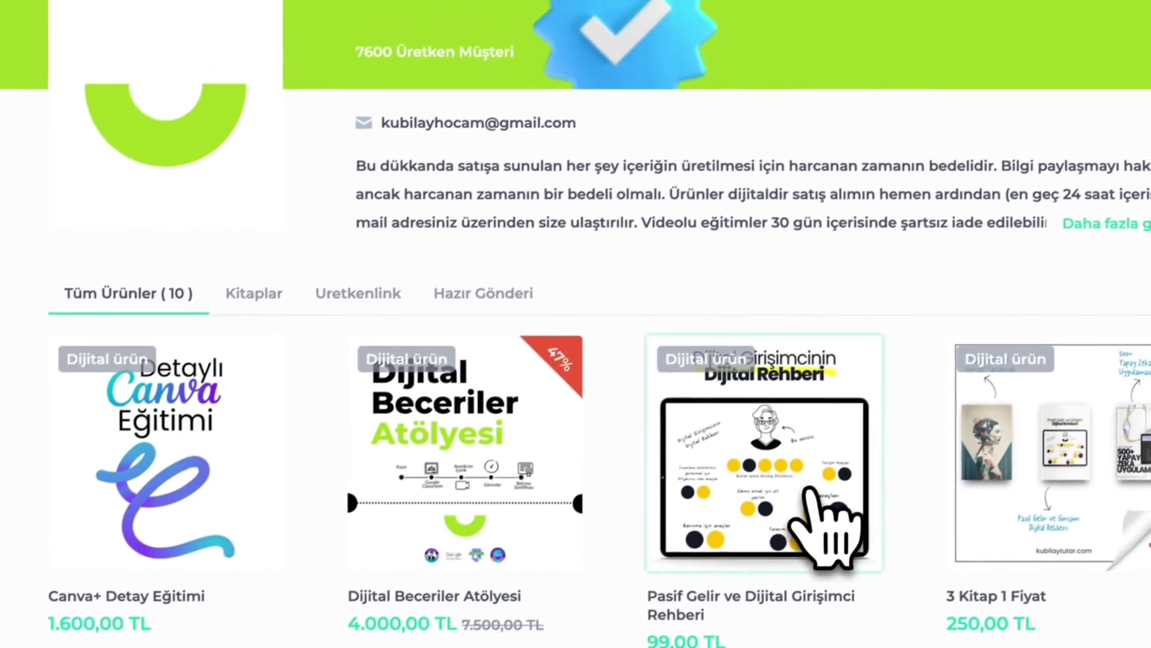
pyautogui.click(960, 281)
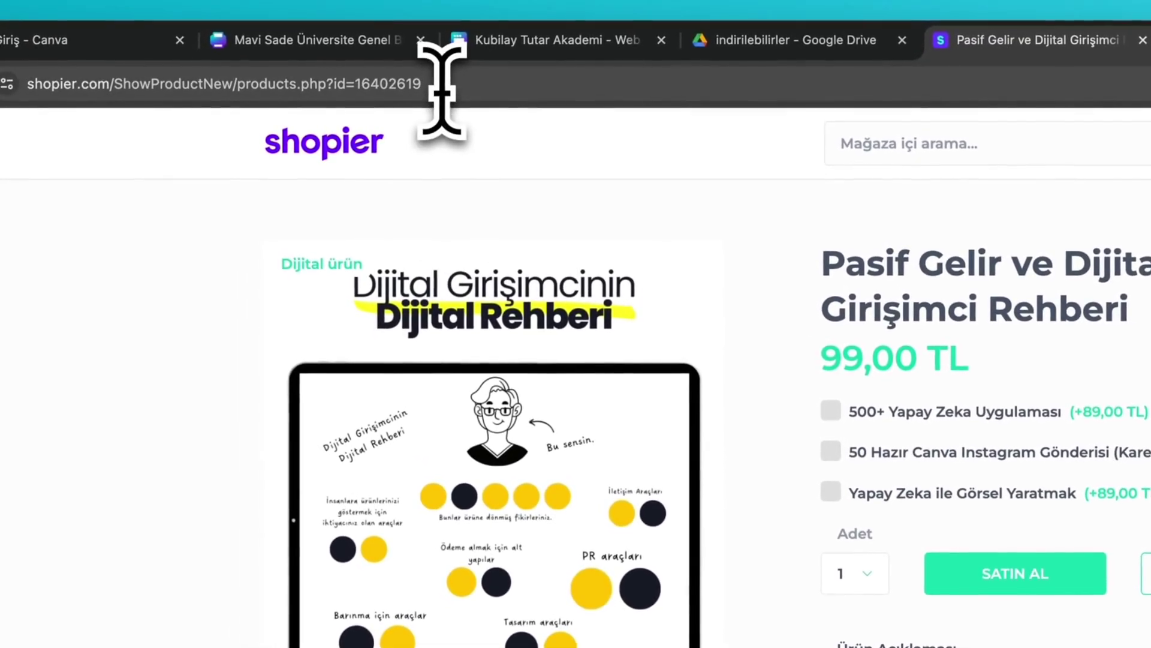
pyautogui.click(442, 87)
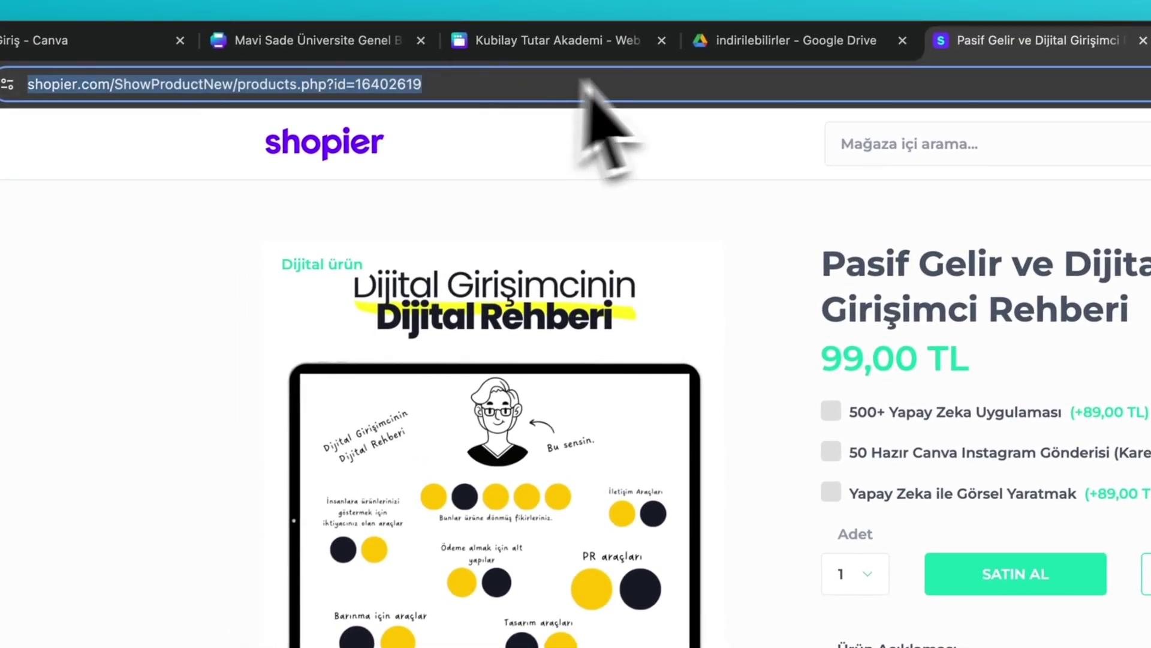
pyautogui.click(585, 41)
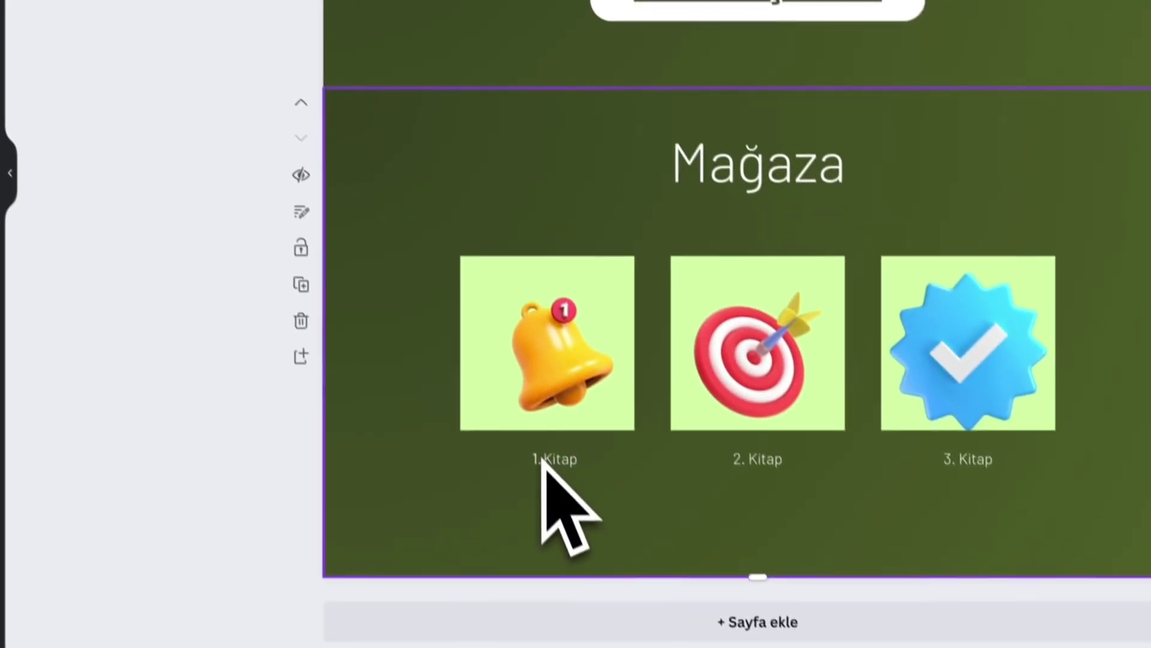
# - Link the 1. Kitap caption to the copied Pasif Gelir product address
pyautogui.click(543, 460)
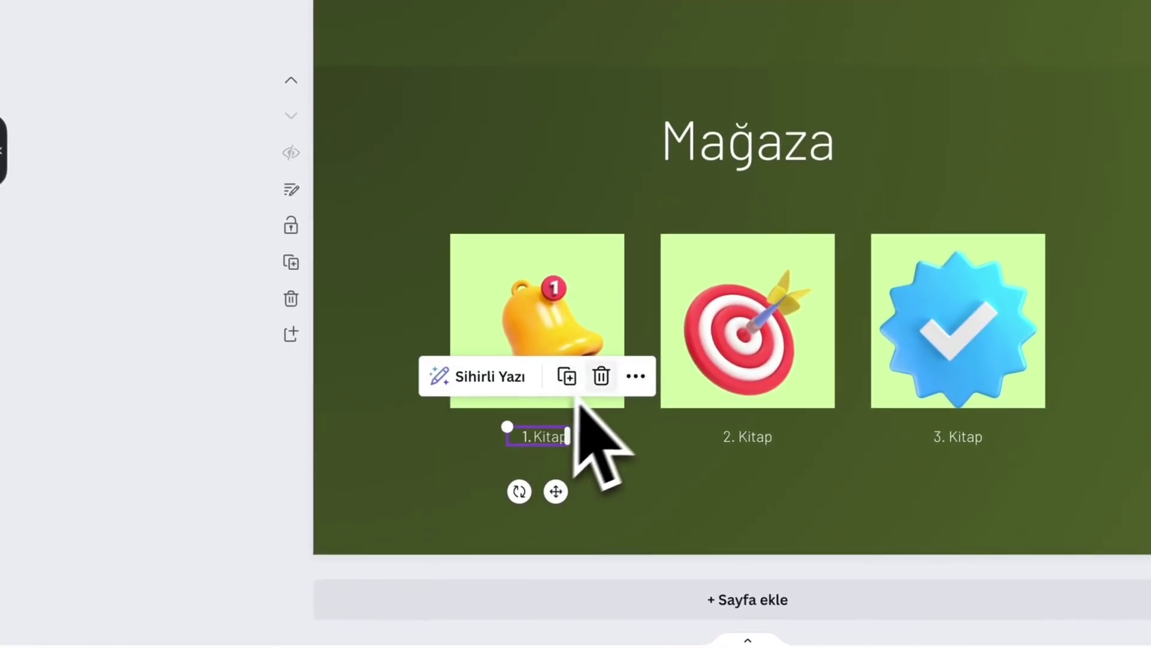
pyautogui.click(635, 376)
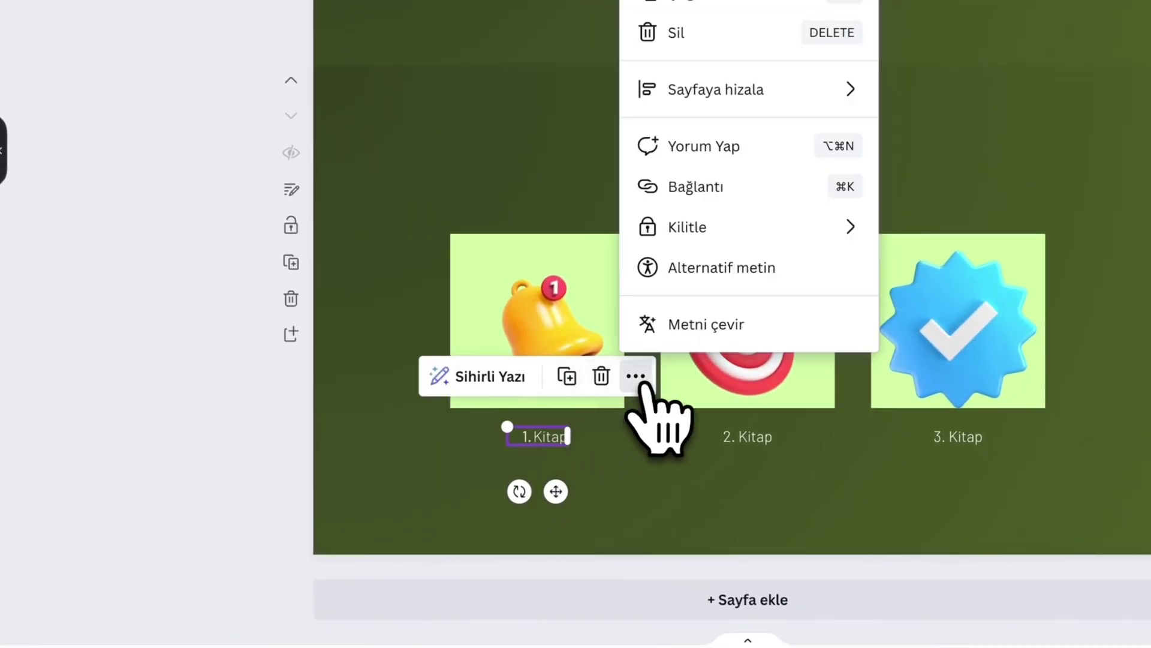
pyautogui.click(687, 187)
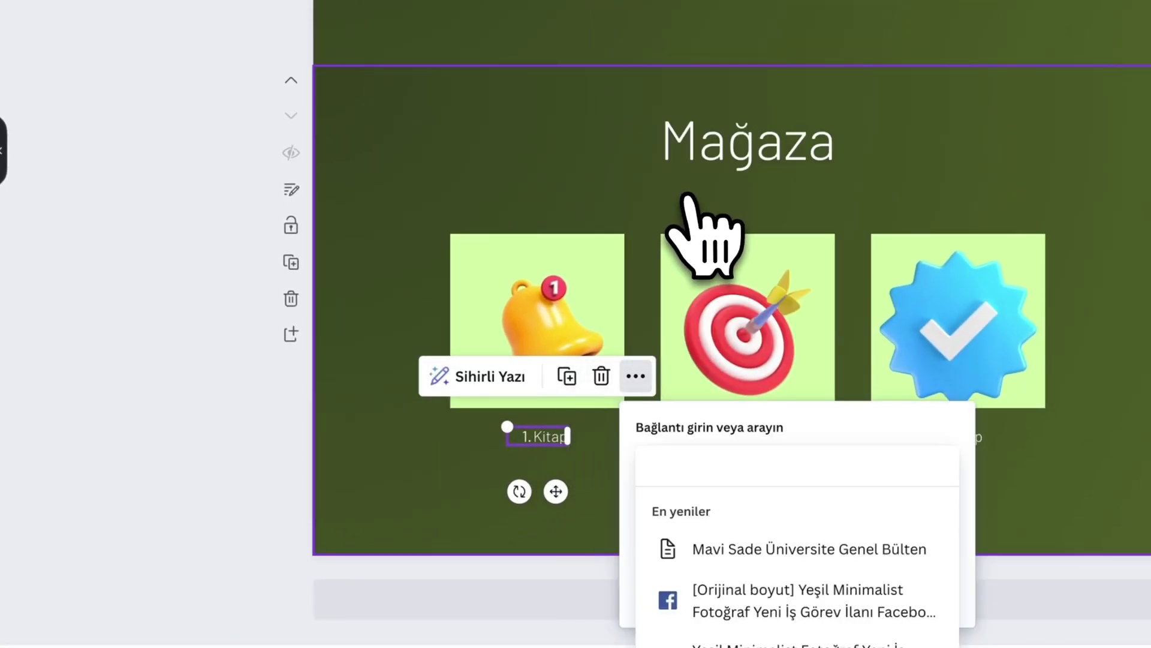
pyautogui.press('Return')
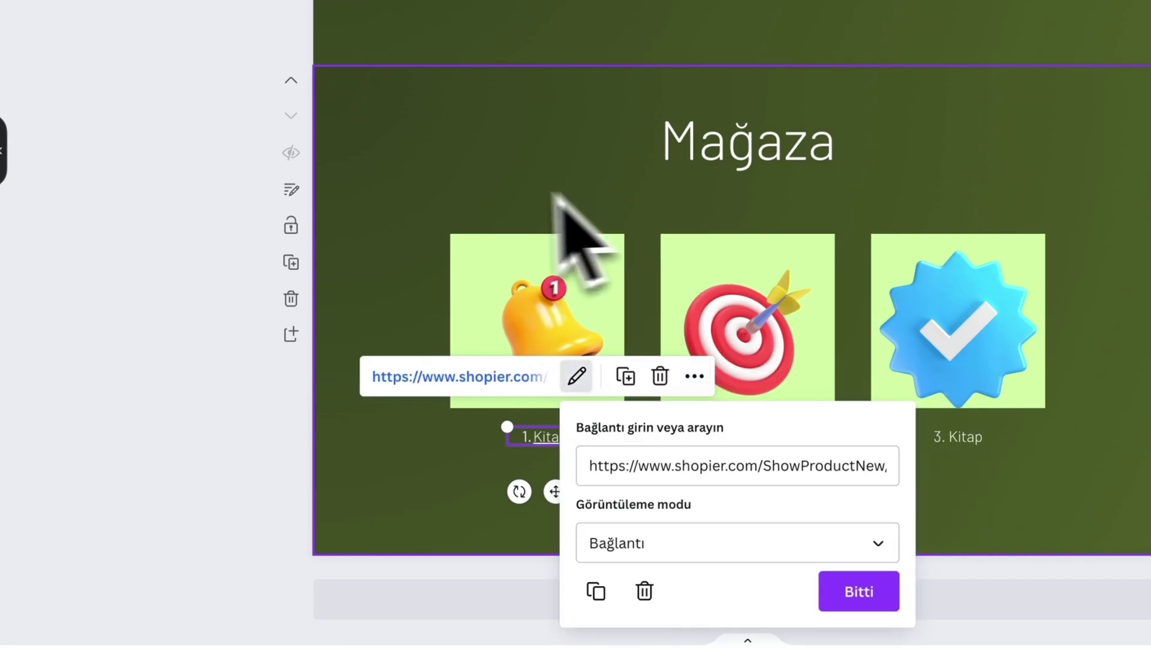
# - Give the bell picture the same Pasif Gelir product link
pyautogui.click(502, 288)
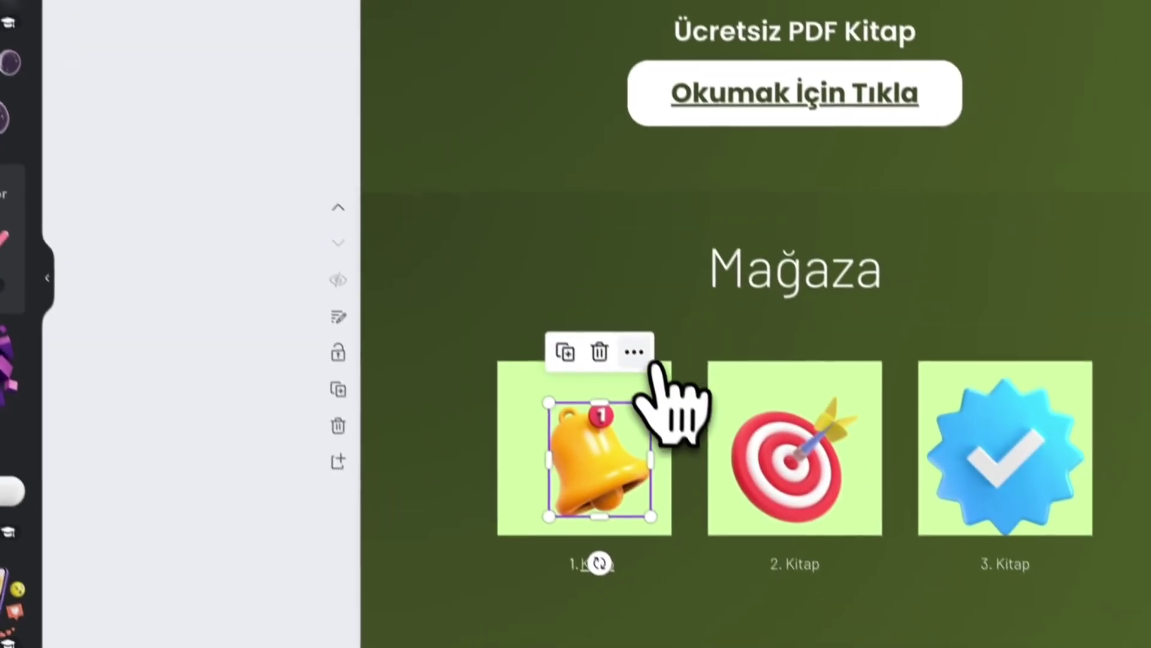
pyautogui.click(754, 602)
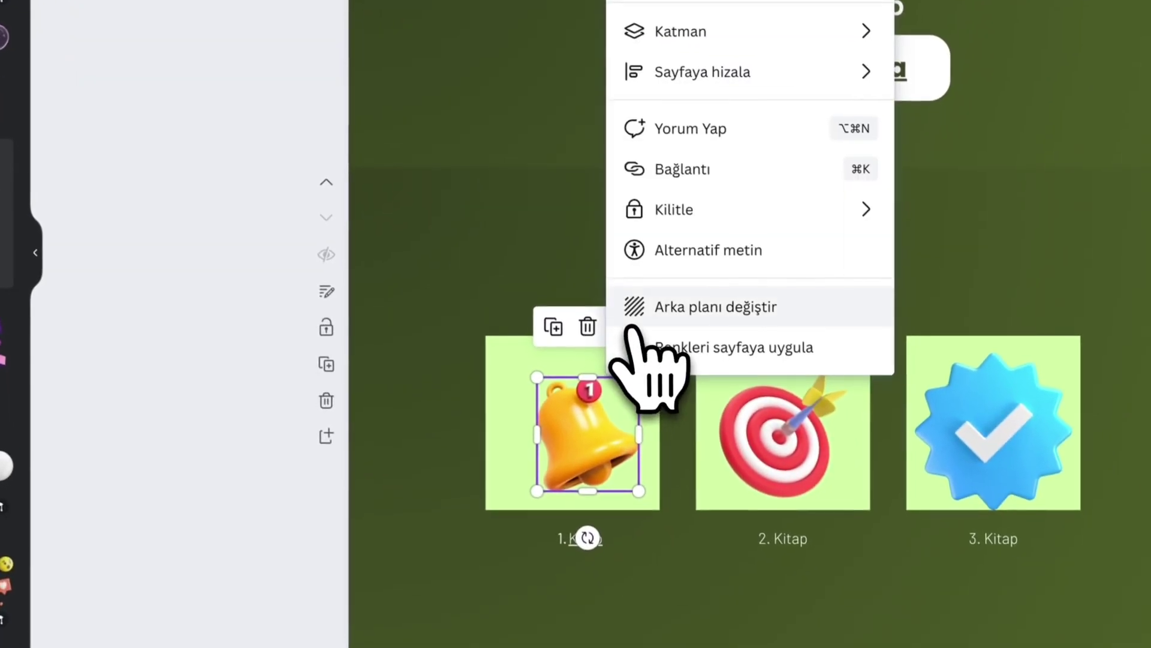
pyautogui.click(712, 171)
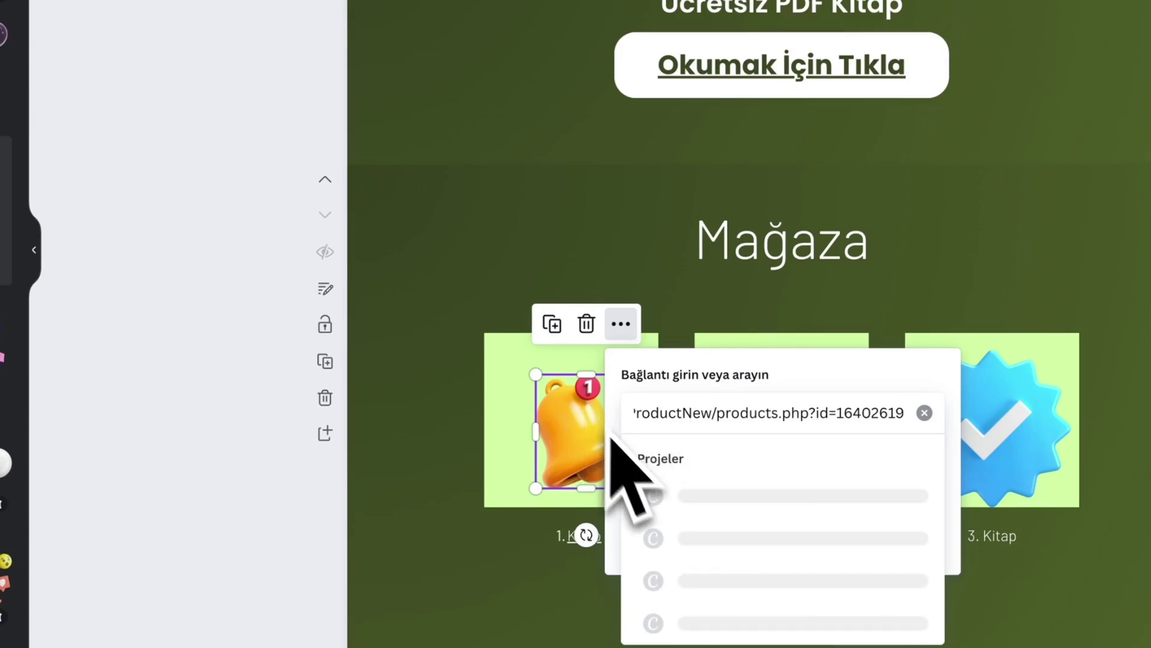
pyautogui.press('Return')
pyautogui.click(410, 428)
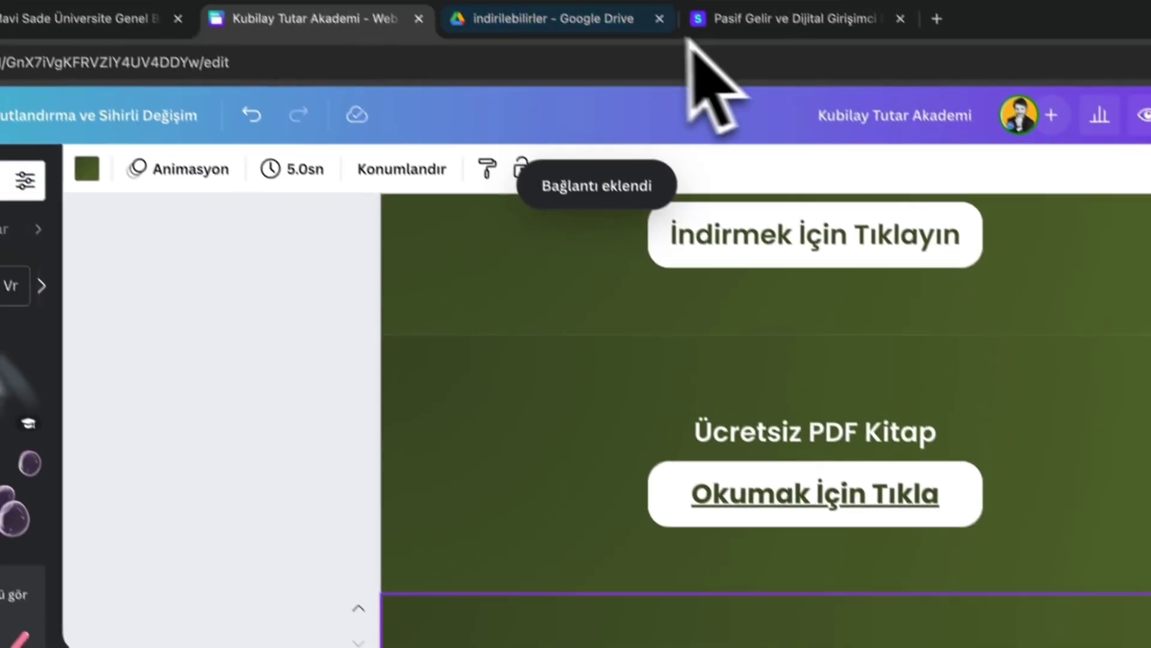
pyautogui.click(779, 24)
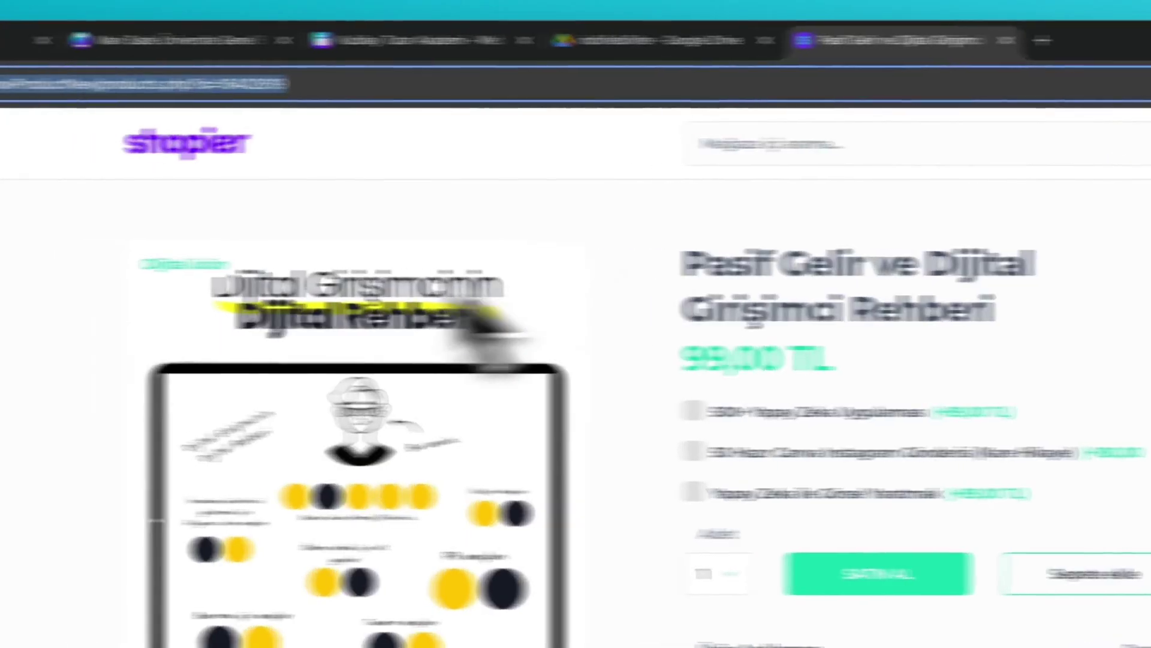
# - Return to the storefront, open the 180,00 TL Dijital Öğretmen - Araçlar page and copy its URL
pyautogui.click(40, 85)
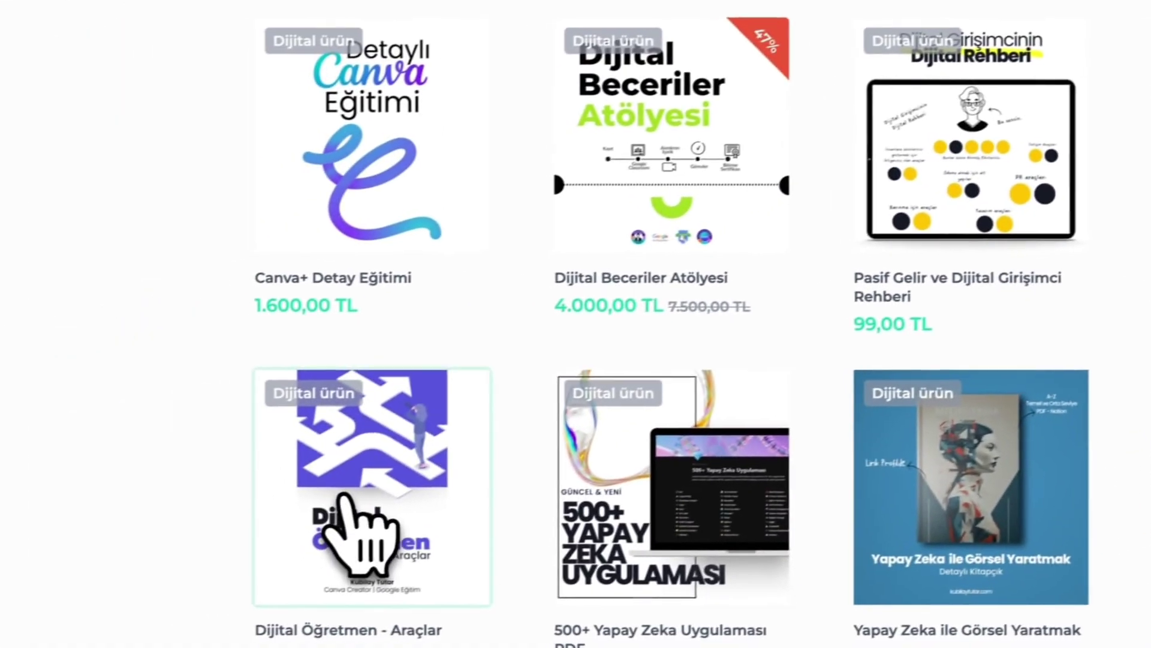
pyautogui.click(344, 497)
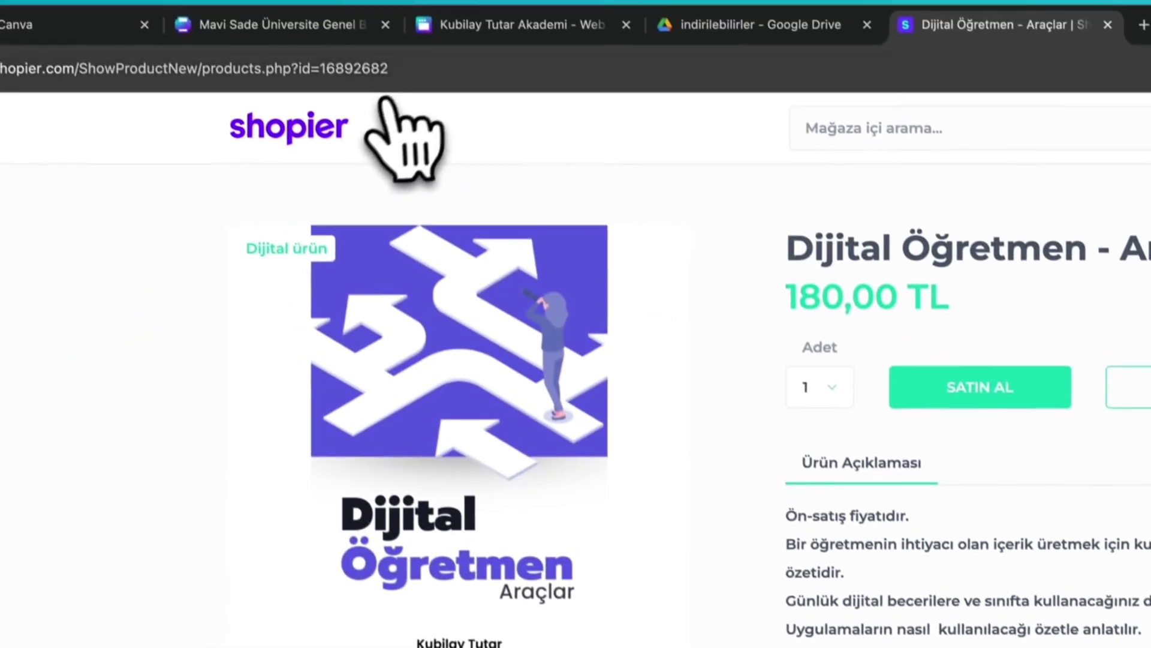
pyautogui.click(408, 79)
pyautogui.hotkey('ctrl', 'c')
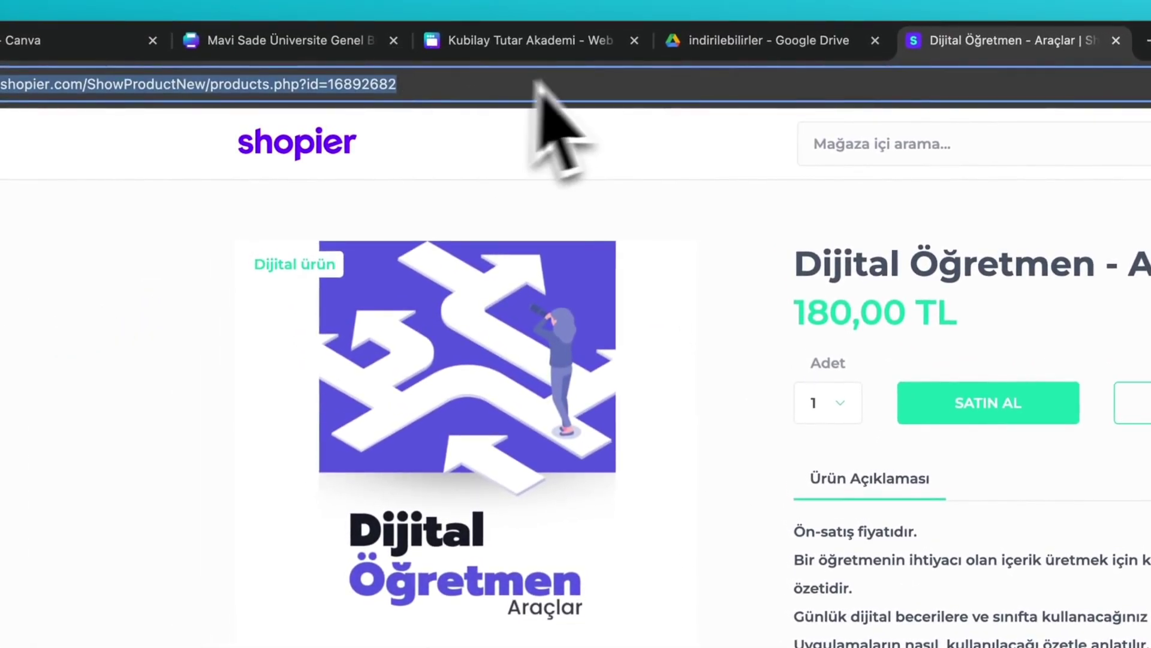
pyautogui.click(531, 40)
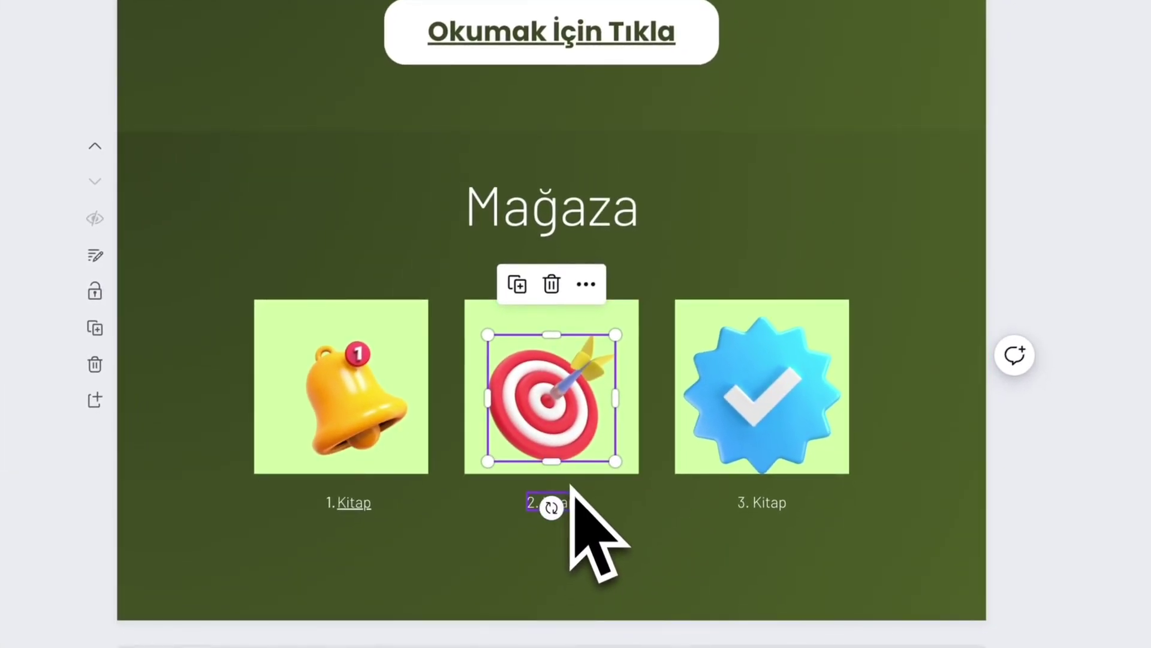
# - Link the 2. Kitap caption to the pasted Dijital Öğretmen product address
pyautogui.click(650, 444)
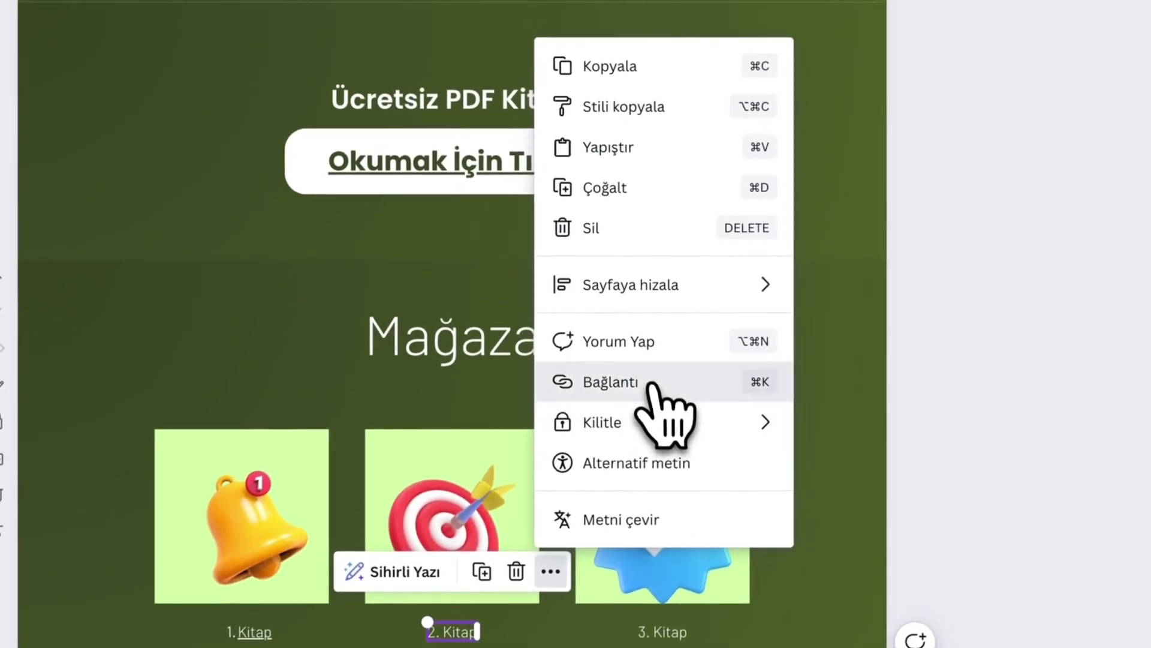
pyautogui.click(710, 252)
pyautogui.write('https://www.shopier.com/ShowProductNew/products.php?id=16692682')
pyautogui.press('Return')
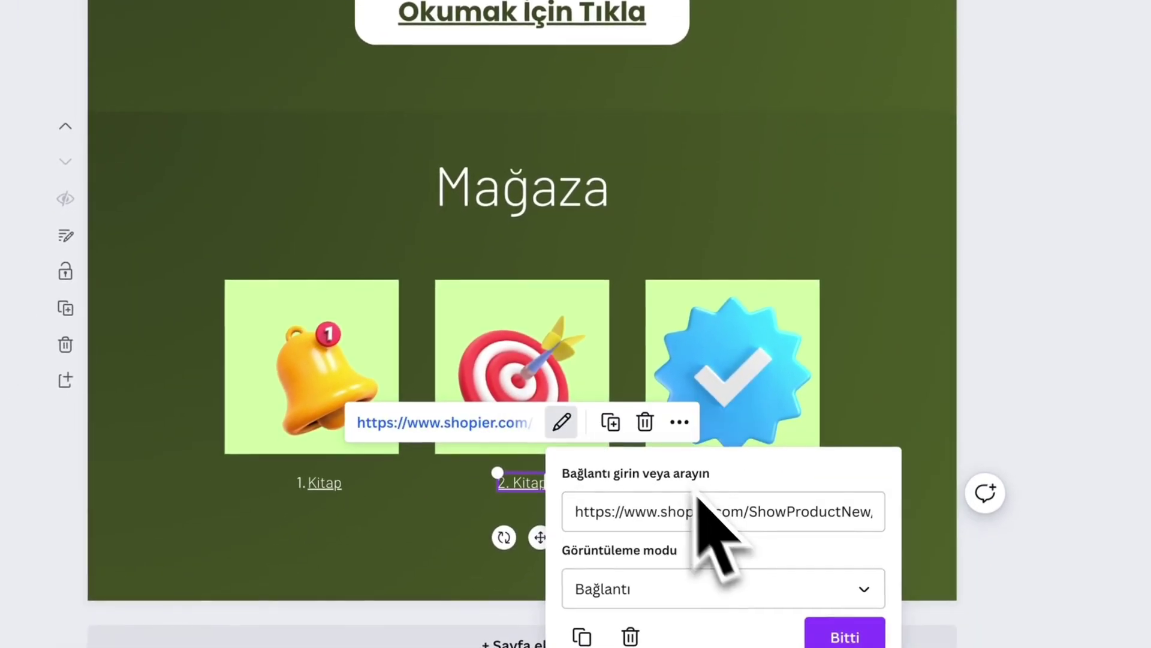
# - Give the dart-target picture the same Dijital Öğretmen product link
pyautogui.click(481, 533)
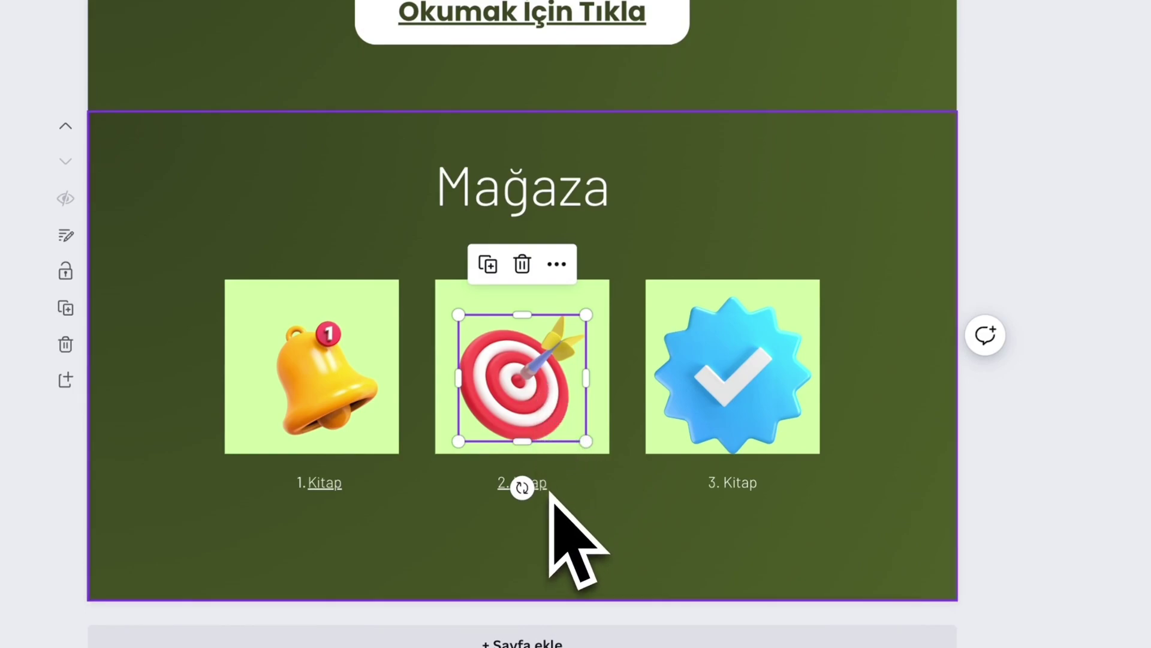
pyautogui.click(557, 277)
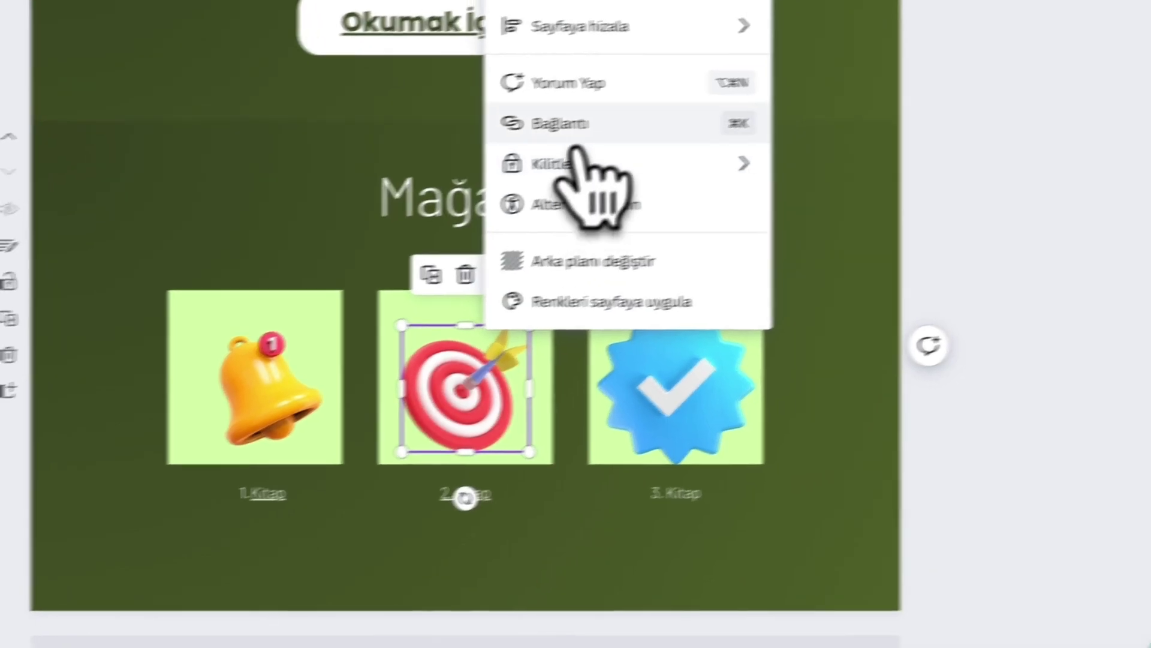
pyautogui.click(624, 113)
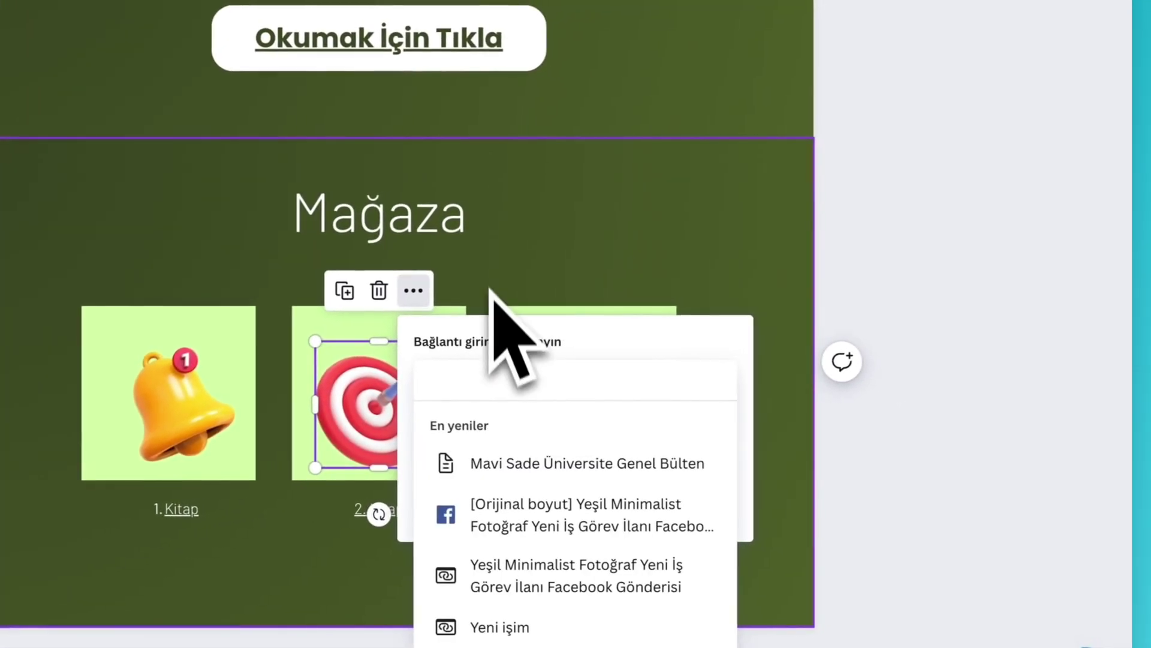
pyautogui.hotkey('ctrl', 'v')
pyautogui.press('Return')
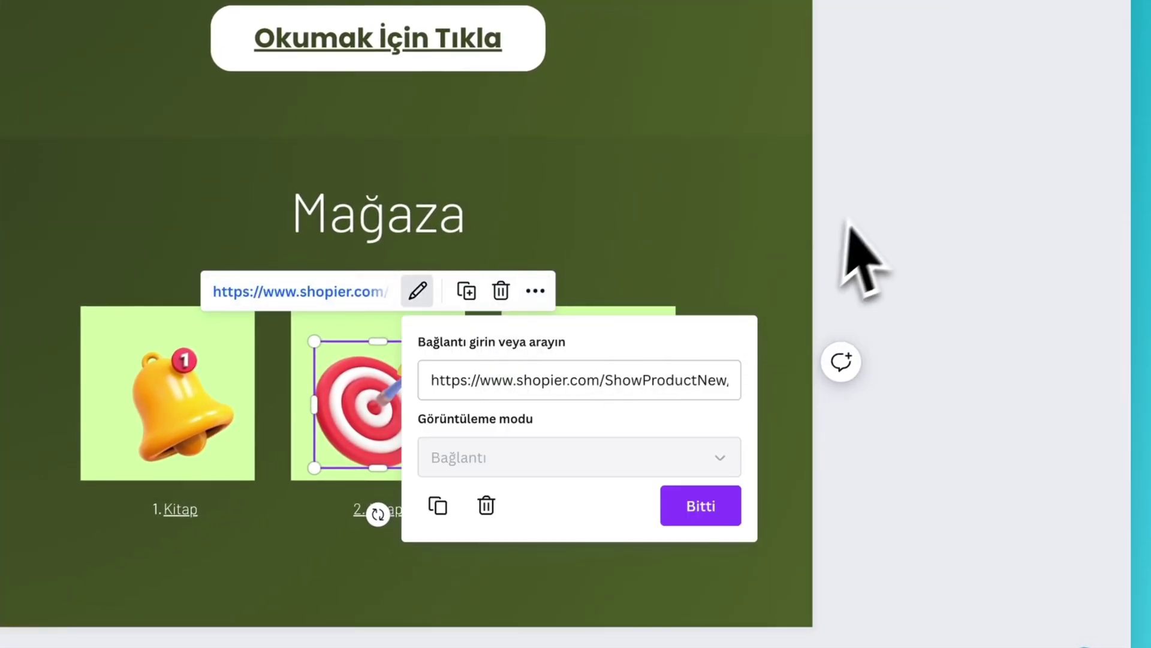
pyautogui.click(864, 258)
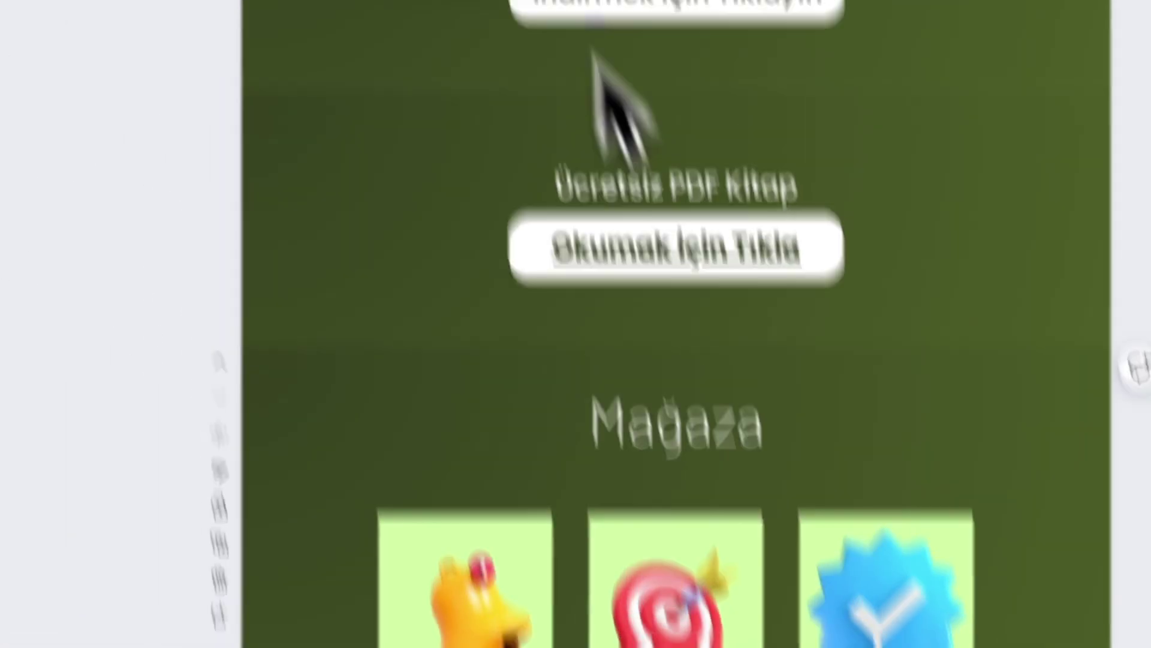
pyautogui.click(723, 18)
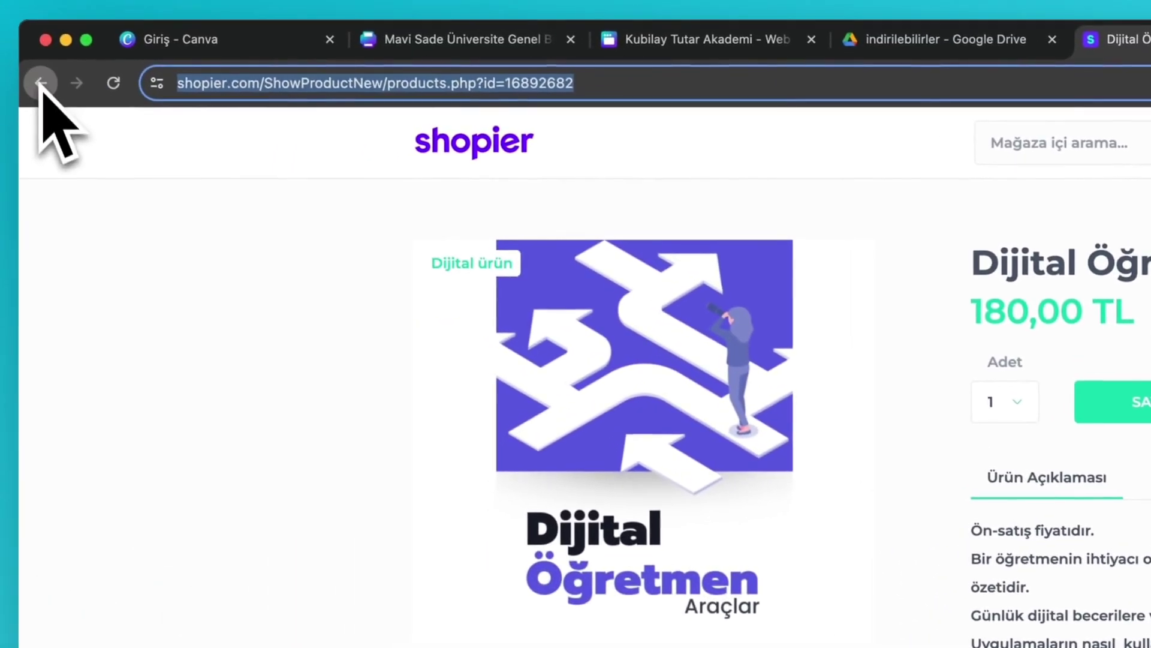
# - Go back to the Shopier storefront listing all 10 products and copy its address
pyautogui.click(33, 83)
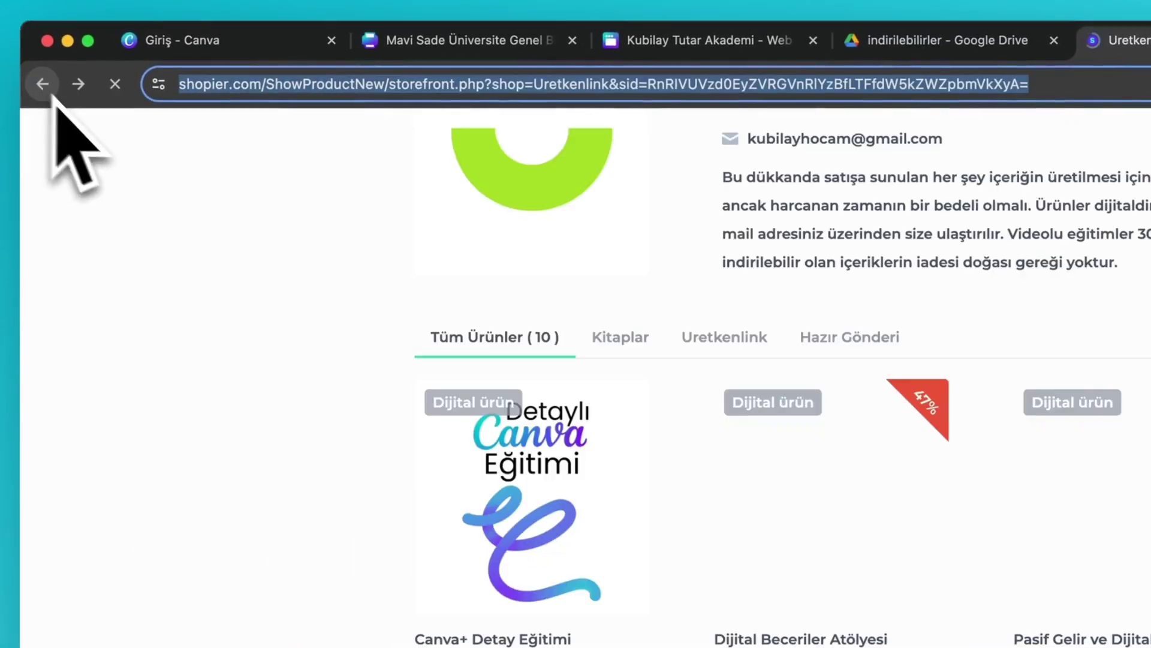
pyautogui.doubleClick(693, 85)
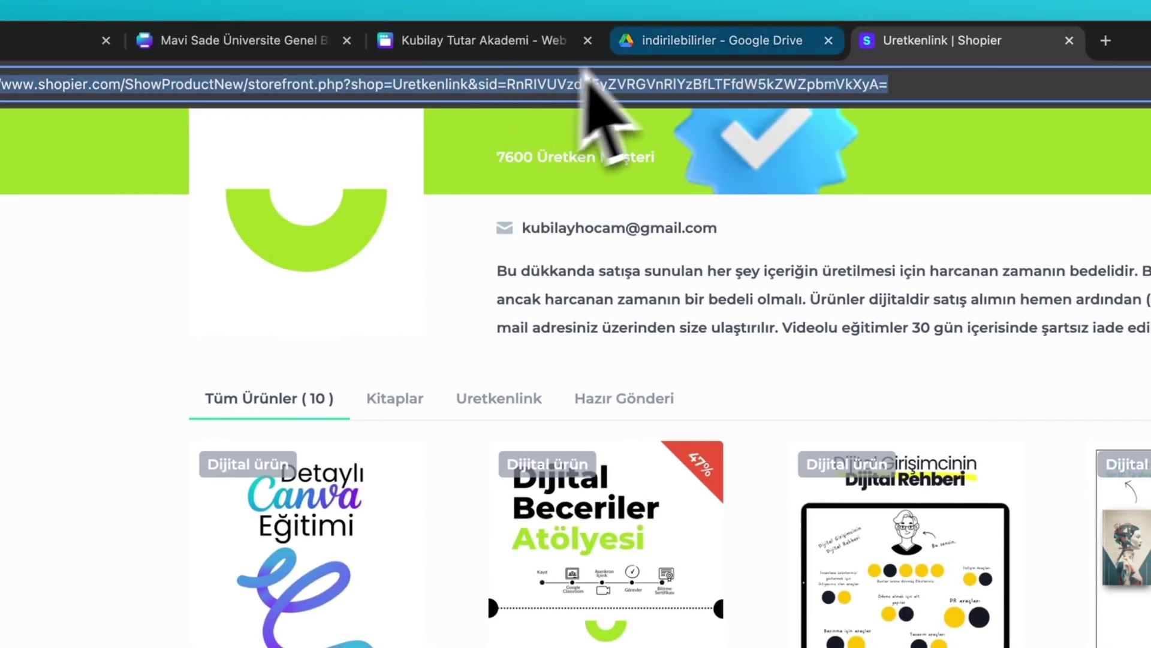
pyautogui.click(542, 44)
pyautogui.click(837, 471)
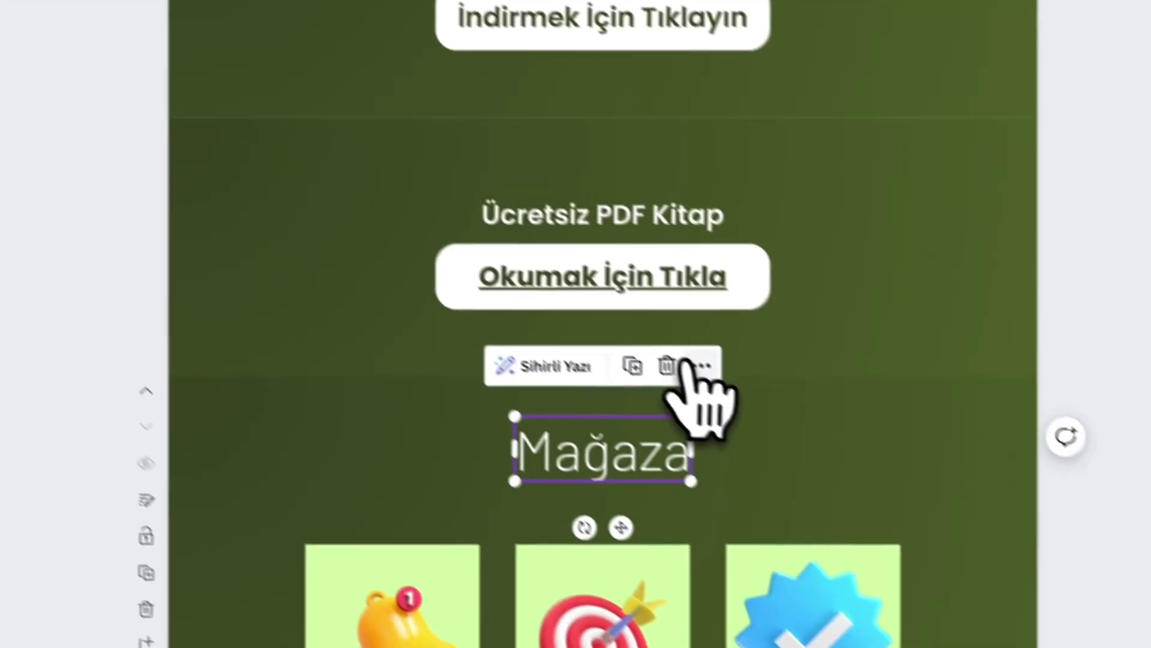
# - Link the Mağaza heading to the pasted Shopier storefront address
pyautogui.click(868, 595)
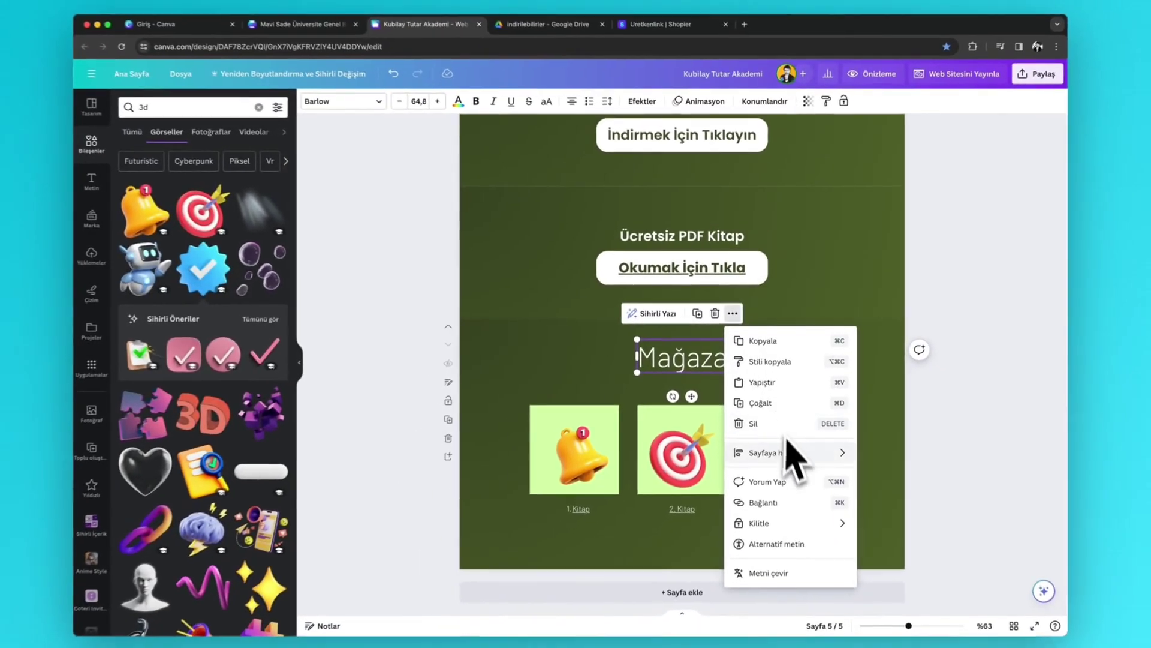
pyautogui.click(756, 550)
pyautogui.press('cmd+v')
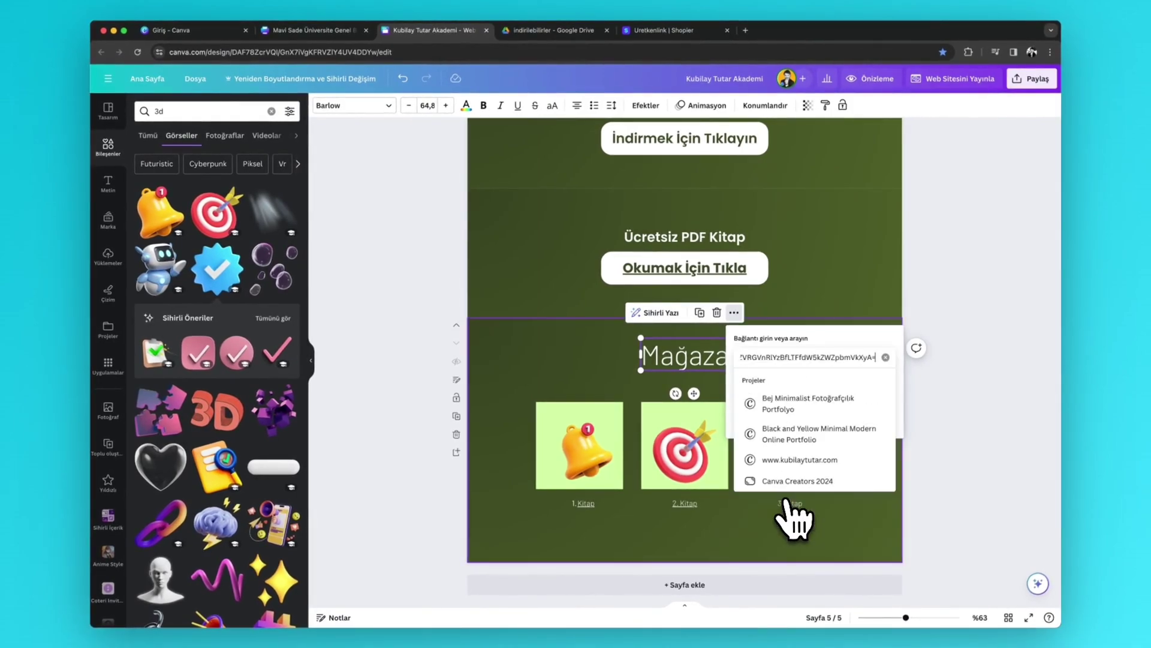
pyautogui.press('Return')
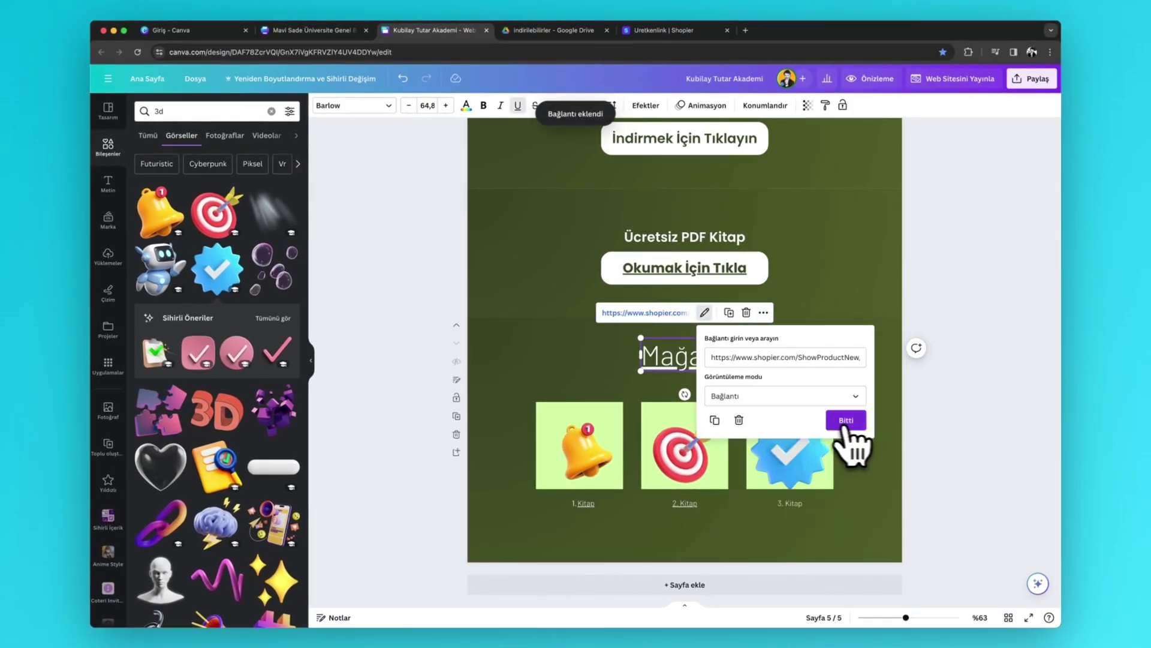
pyautogui.click(846, 420)
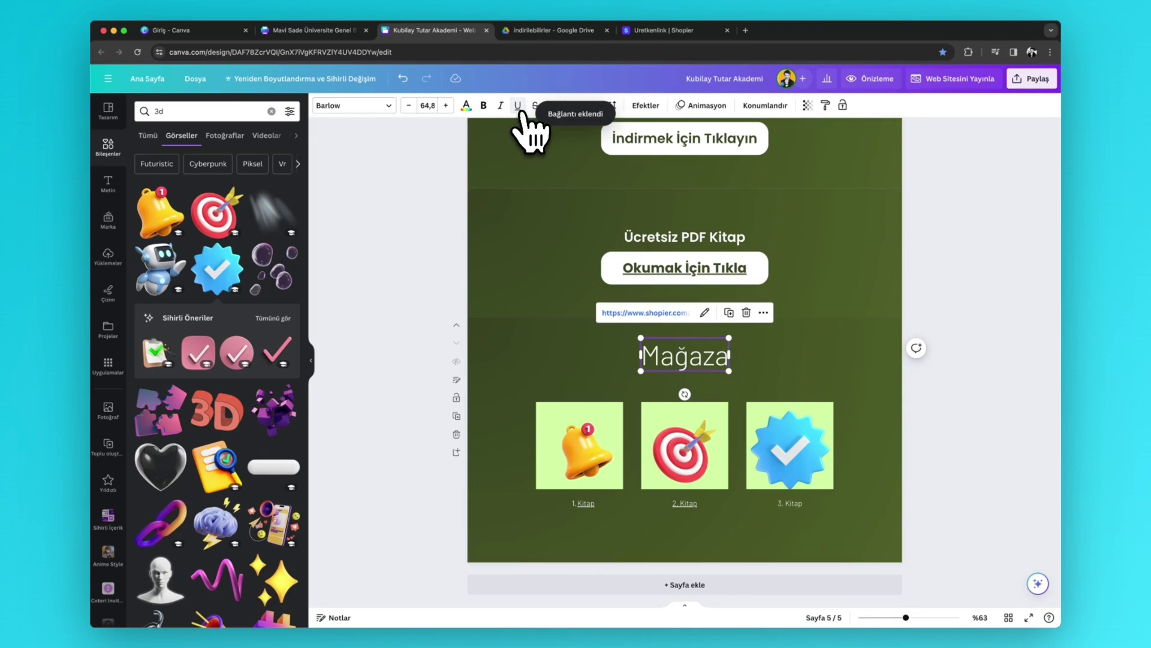
pyautogui.click(414, 336)
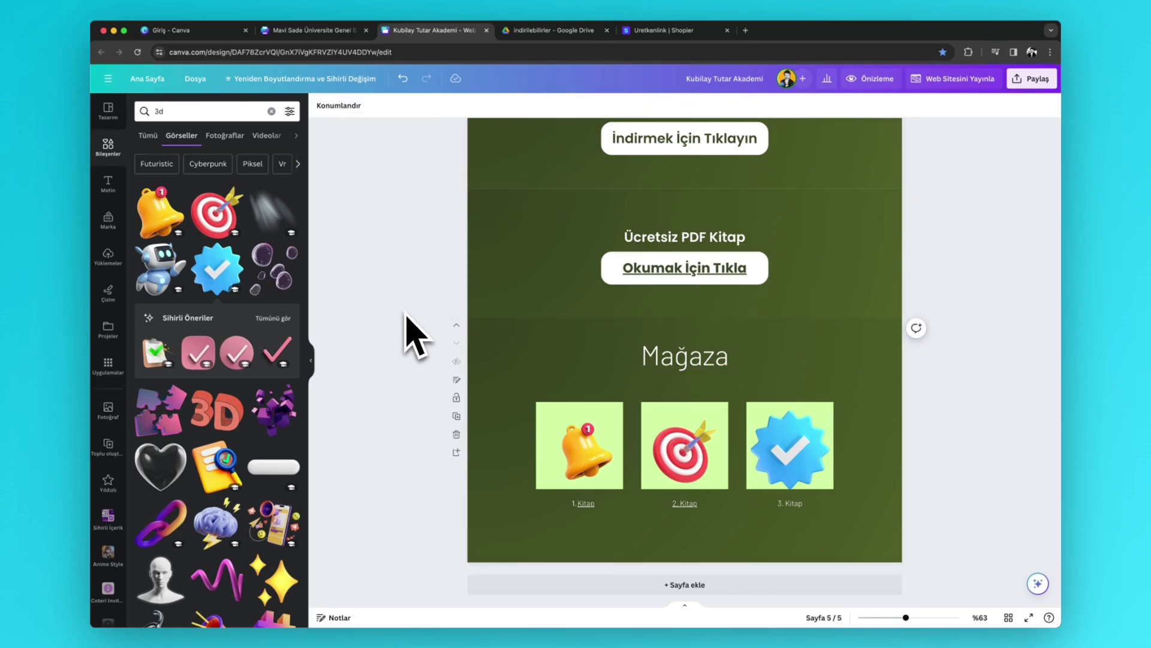
pyautogui.scroll(8, 763, 399)
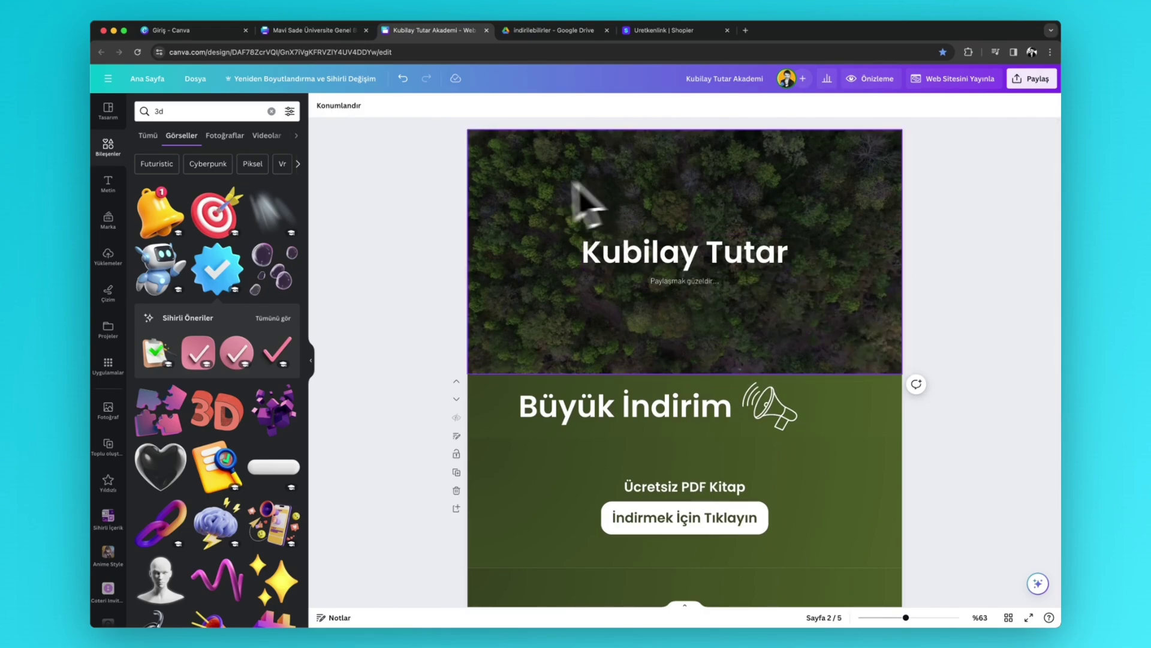
pyautogui.scroll(-3, 740, 257)
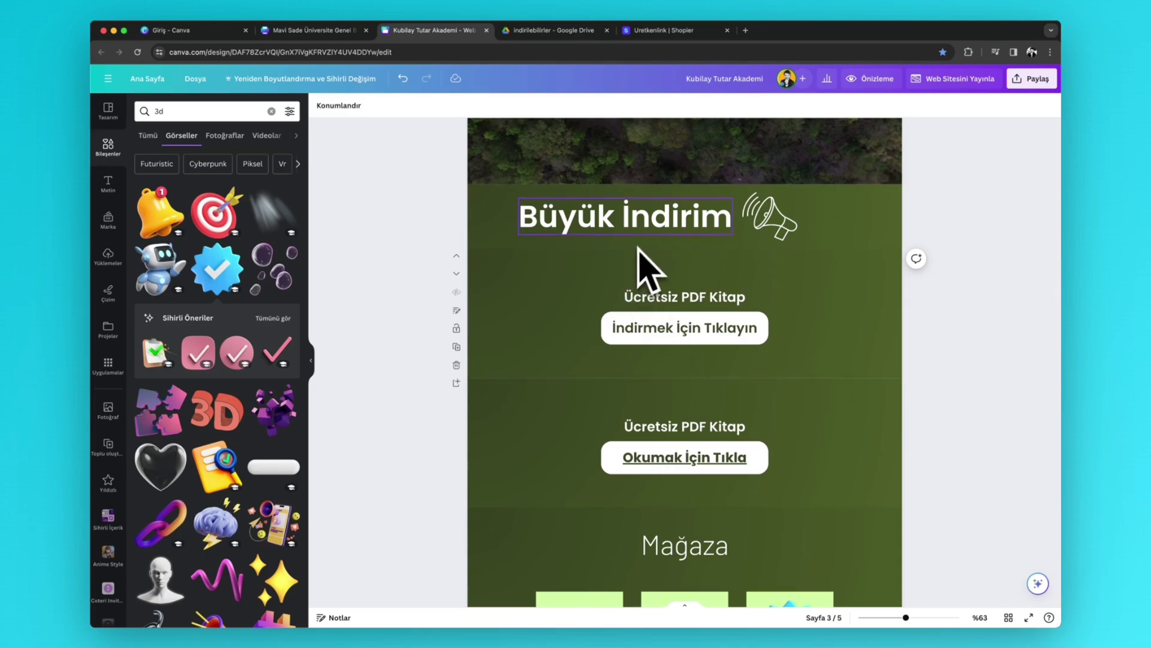
pyautogui.scroll(-2, 717, 296)
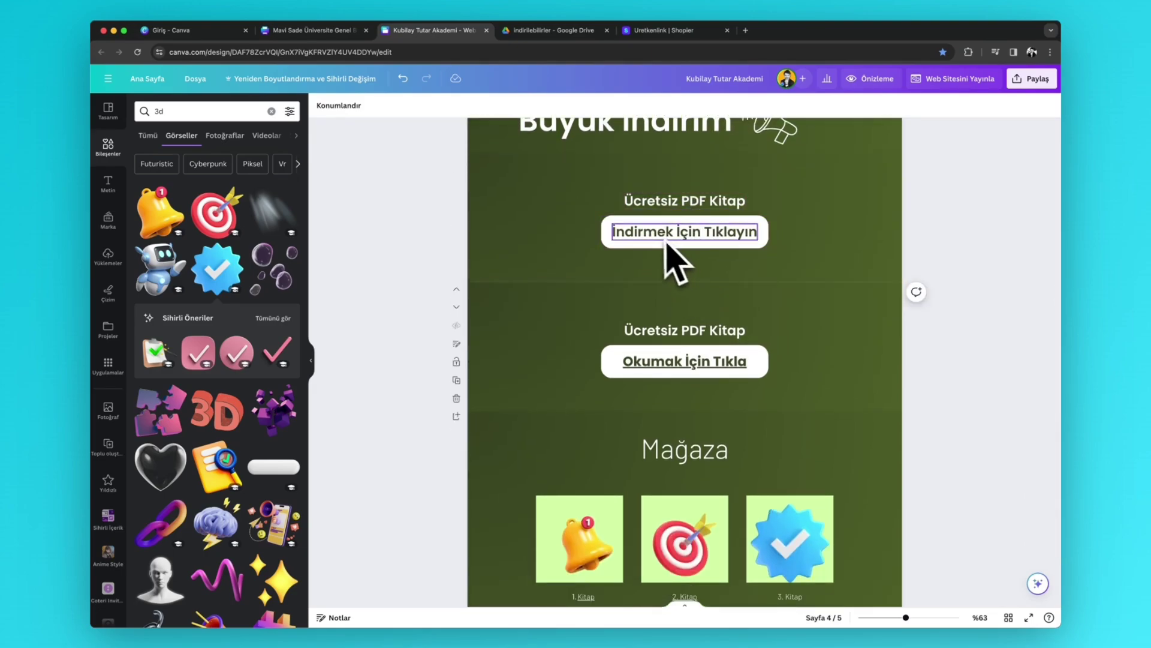
pyautogui.scroll(-1, 657, 273)
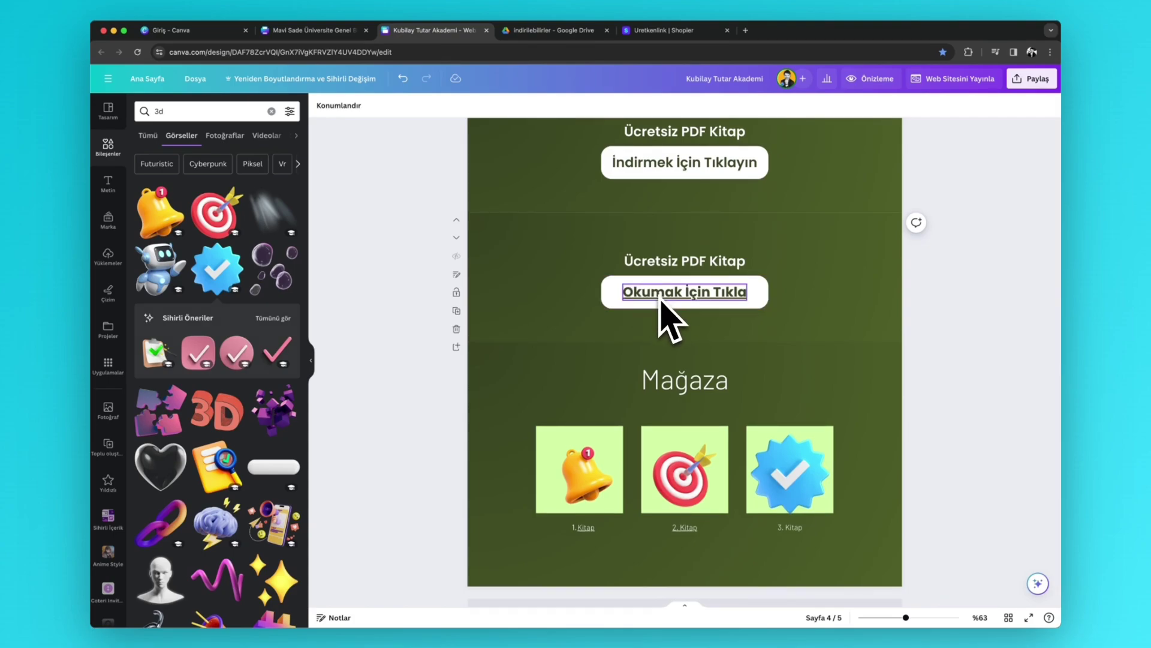
pyautogui.scroll(-1, 703, 313)
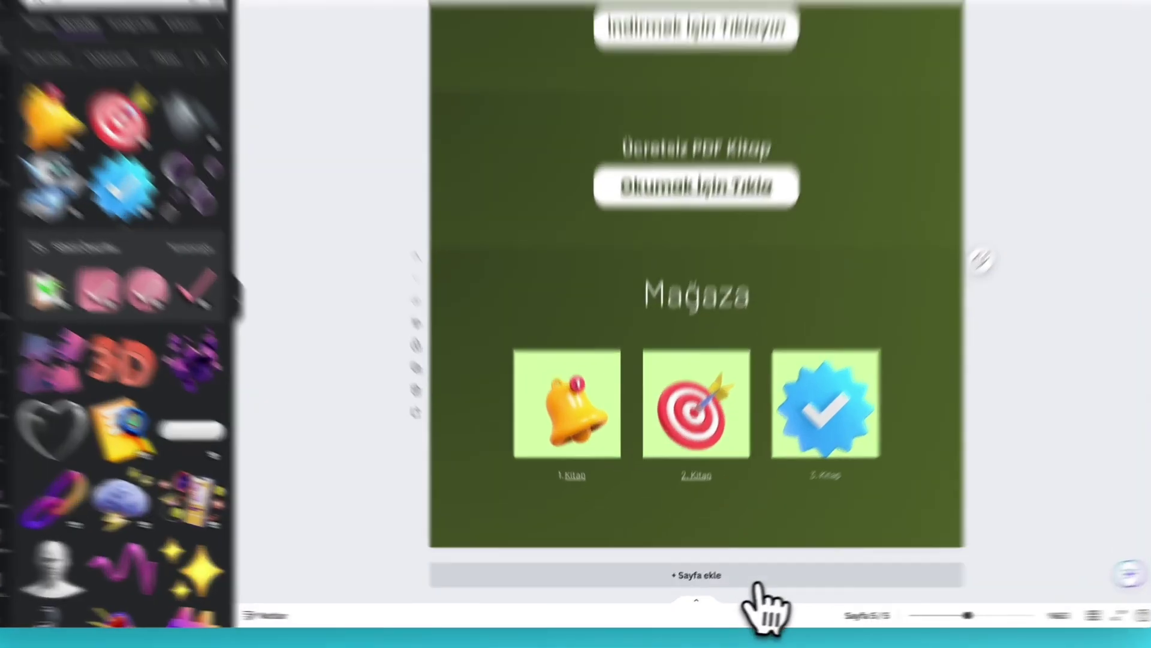
# - Add a sixth page with a shrunken 3D clipboard-checkmark graphic placed lower left
pyautogui.click(714, 585)
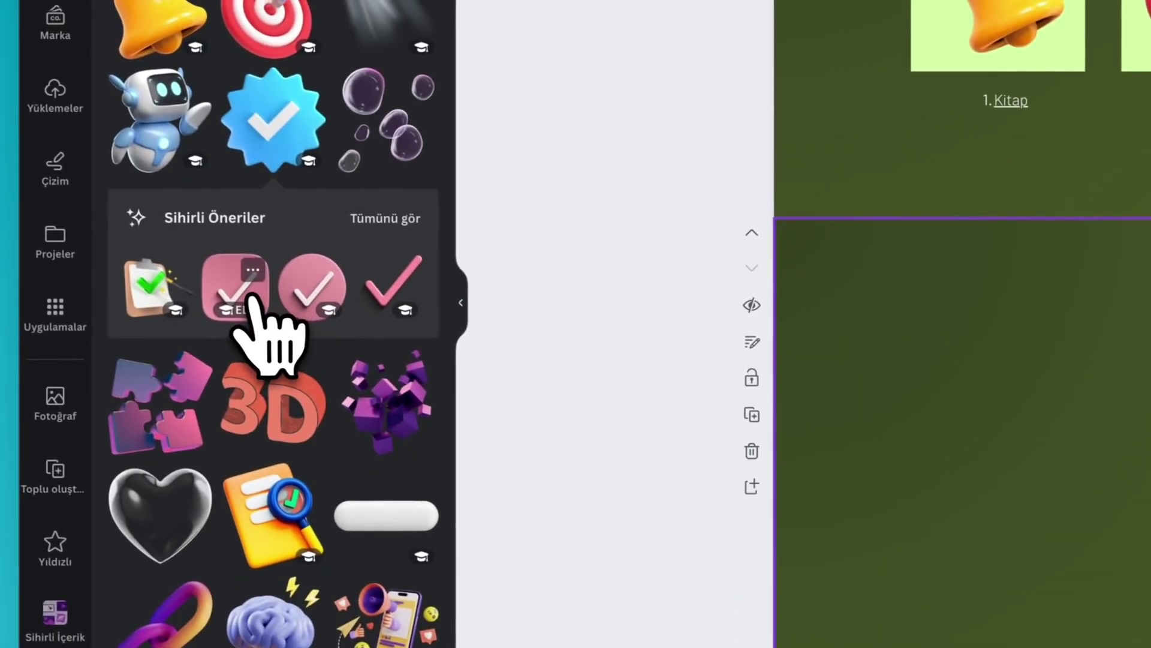
pyautogui.click(17, 237)
pyautogui.moveTo(1016, 532); pyautogui.dragTo(859, 397)
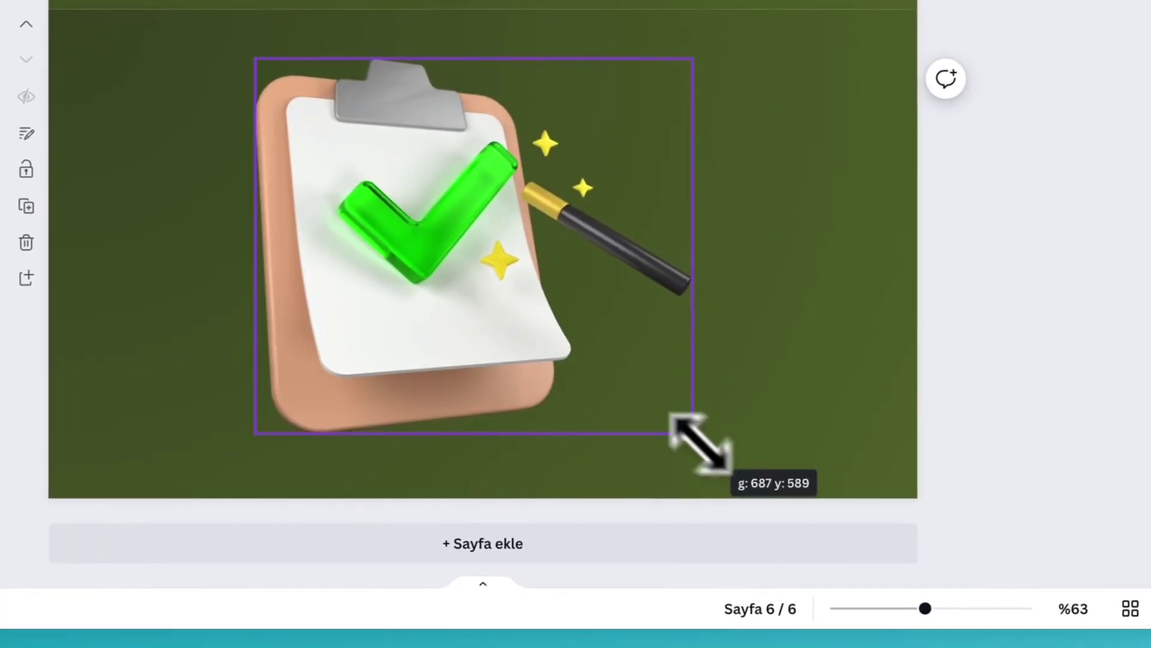
pyautogui.moveTo(408, 288); pyautogui.dragTo(341, 362)
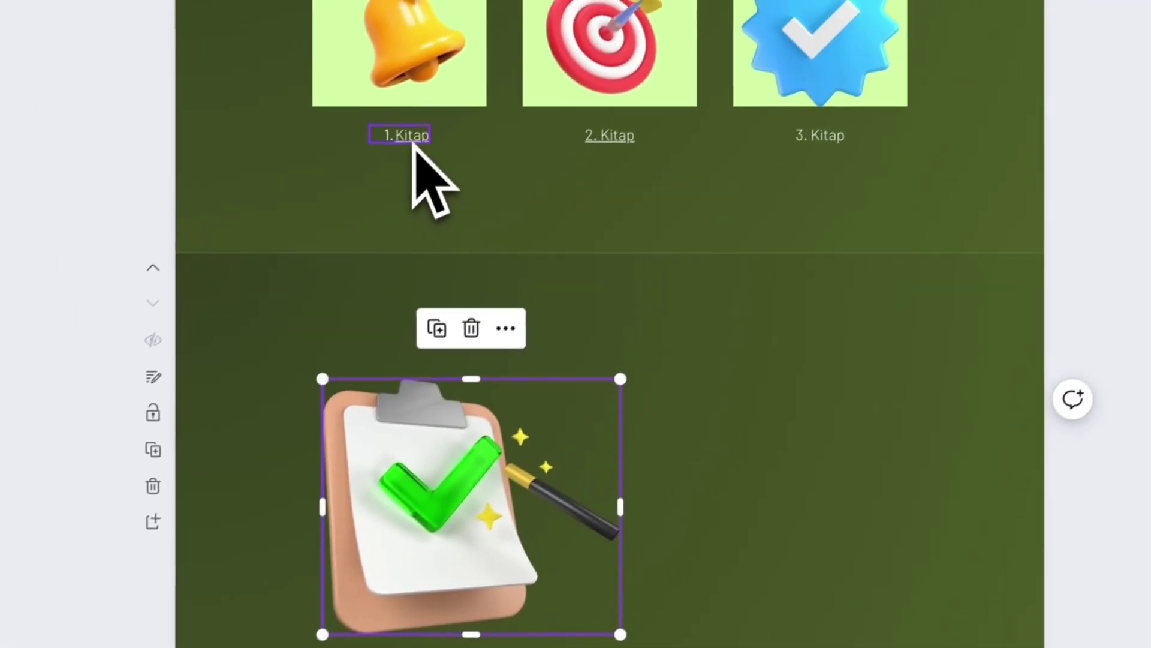
# - Bring the 1. Kitap link text onto the new page and edit its wording
pyautogui.click(413, 144)
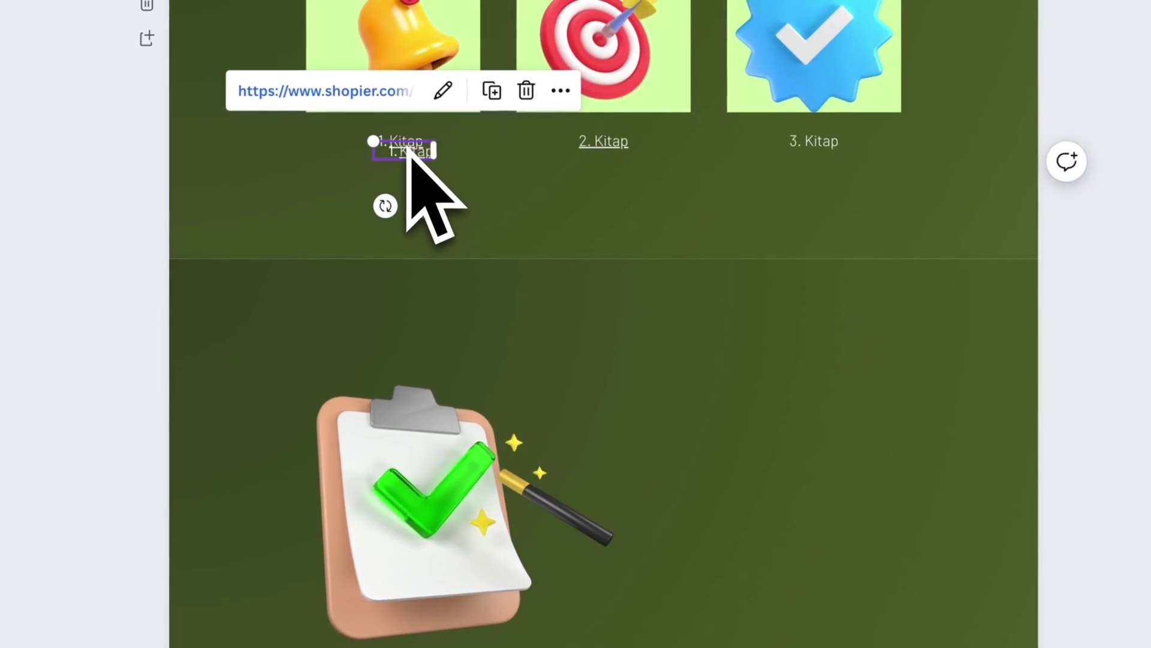
pyautogui.moveTo(414, 153); pyautogui.dragTo(767, 490)
pyautogui.doubleClick(759, 493)
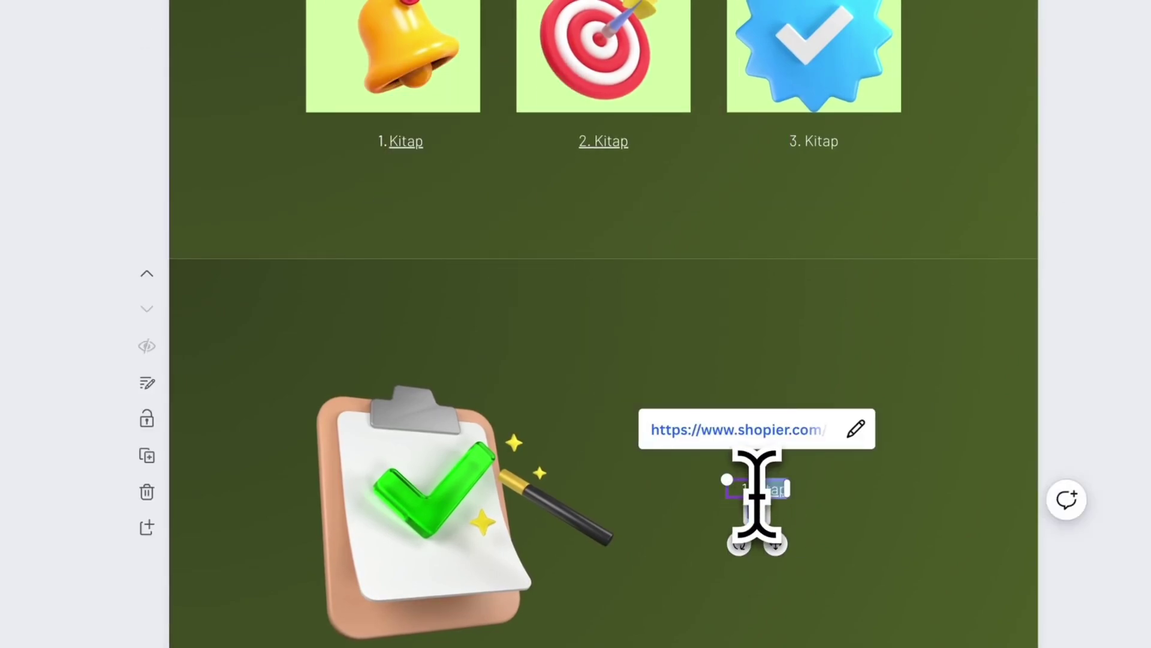
pyautogui.click(848, 558)
pyautogui.click(753, 490)
# - Copy the Mağaza heading onto the new page and retype it as 'Blog' beside the clipboard
pyautogui.scroll(5, 755, 495)
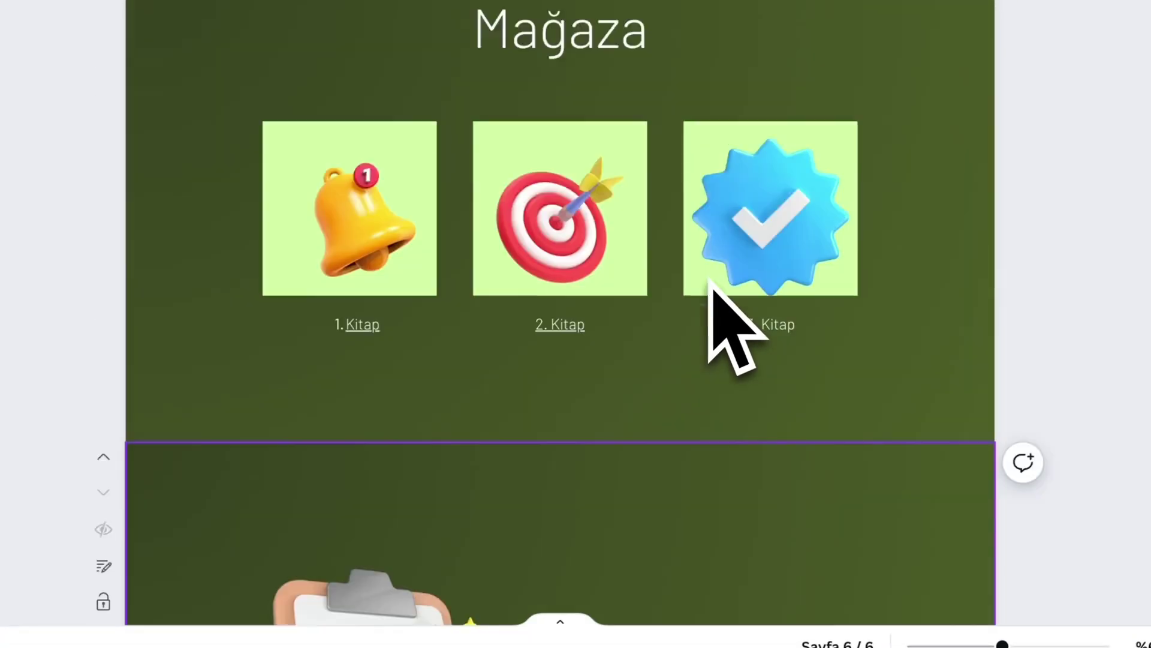
pyautogui.scroll(2, 684, 243)
pyautogui.click(609, 180)
pyautogui.moveTo(606, 174); pyautogui.dragTo(609, 195)
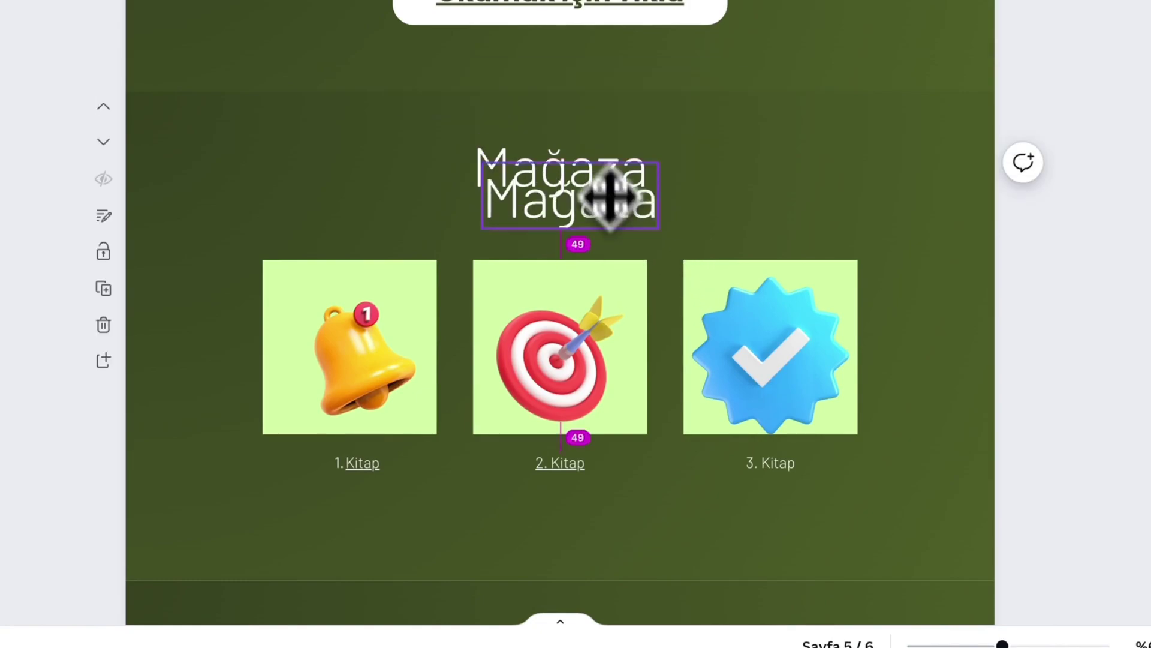
pyautogui.scroll(-4, 677, 417)
pyautogui.moveTo(708, 433); pyautogui.dragTo(733, 468)
pyautogui.scroll(-3, 720, 438)
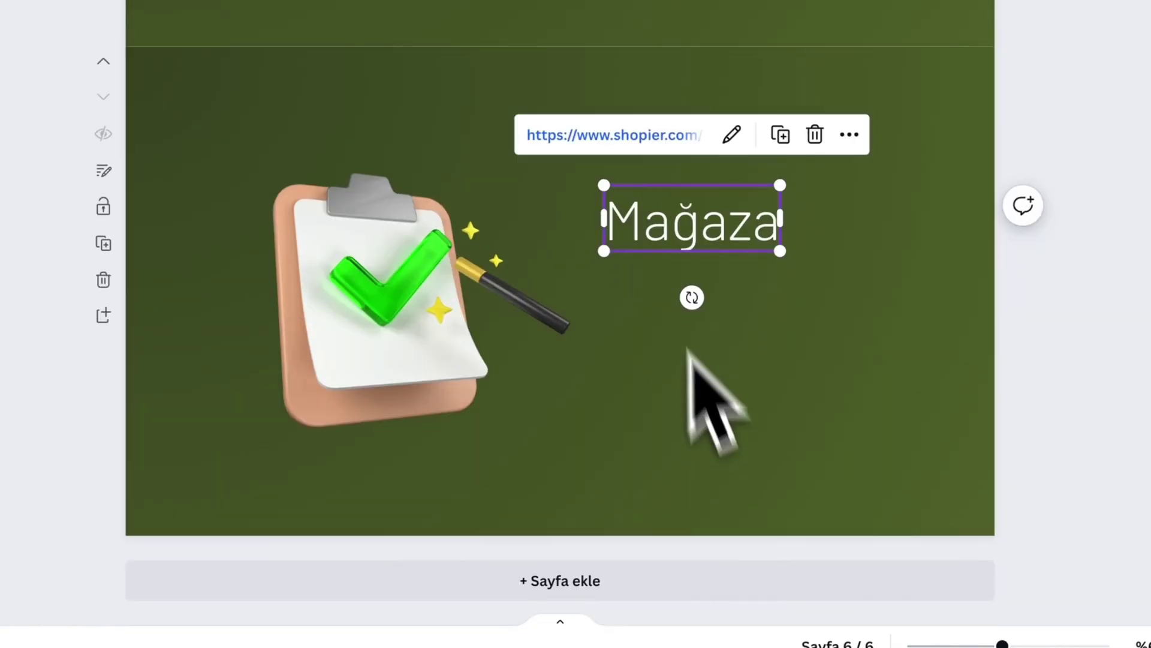
pyautogui.moveTo(655, 217); pyautogui.dragTo(688, 294)
pyautogui.doubleClick(687, 293)
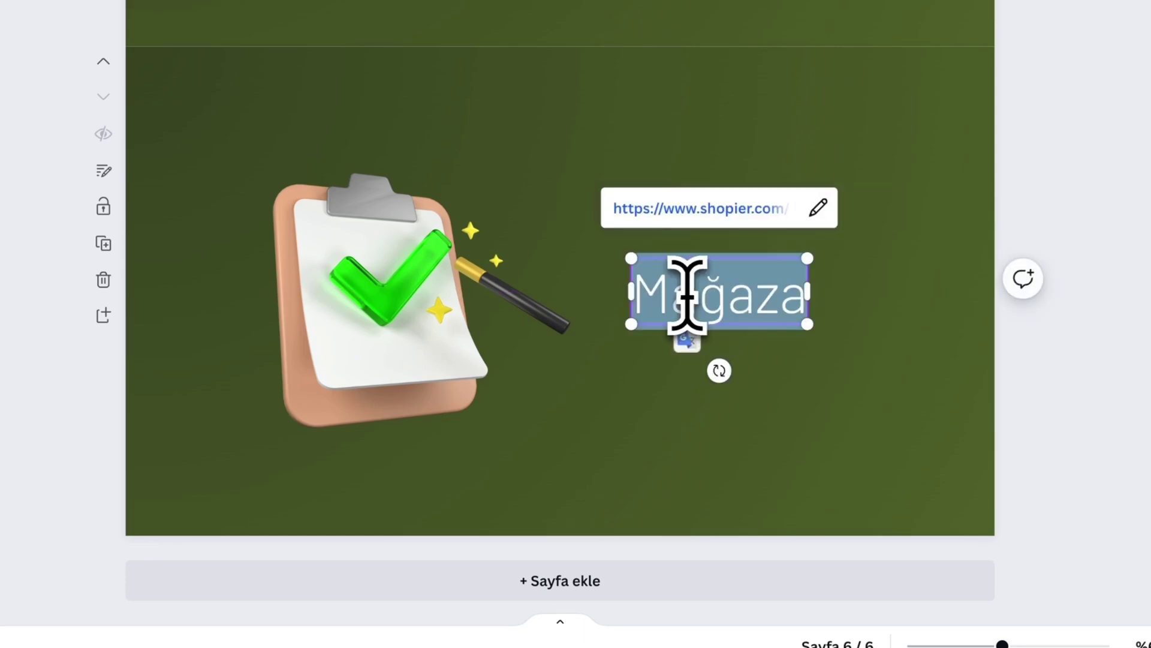
pyautogui.write('Blog')
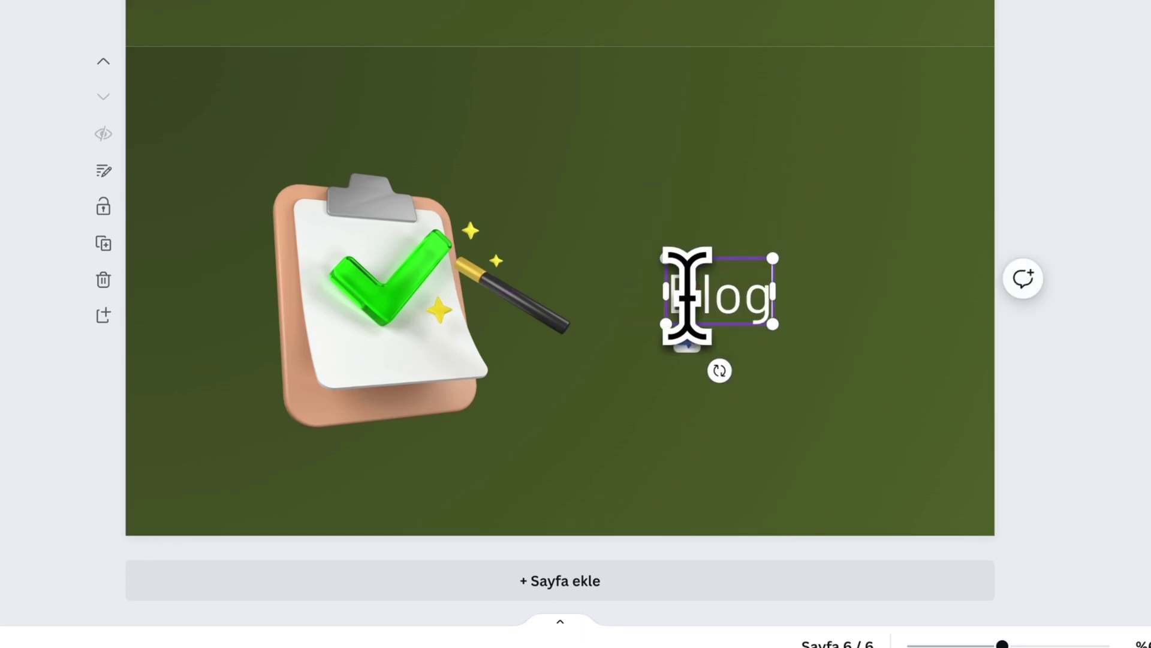
pyautogui.click(819, 372)
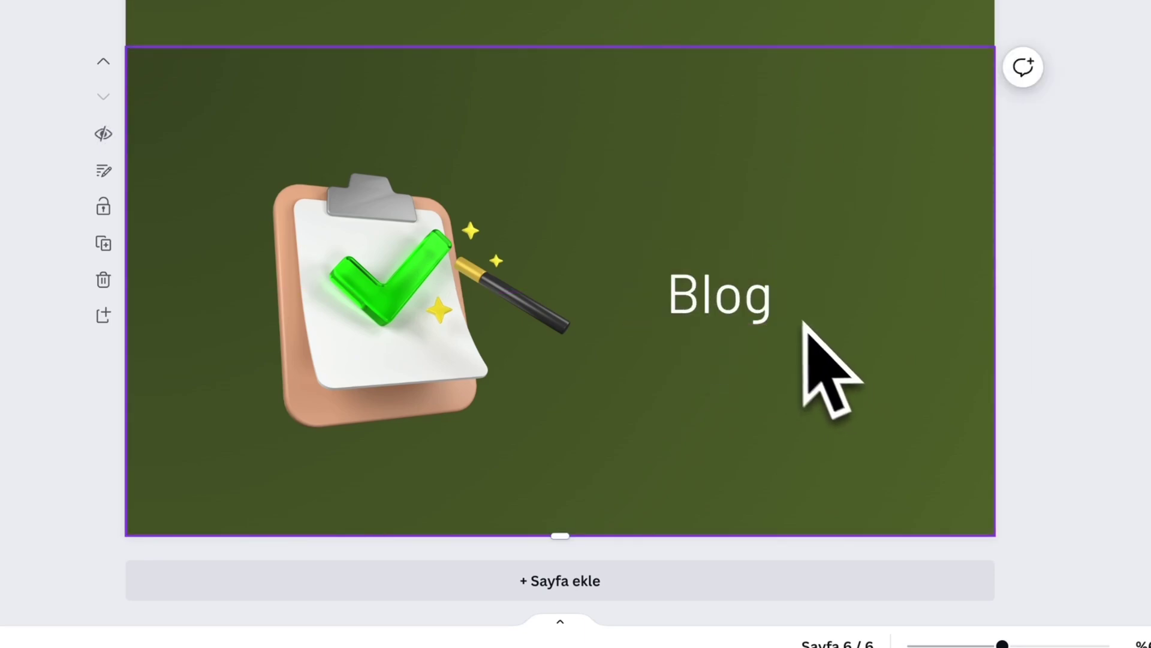
pyautogui.moveTo(765, 313); pyautogui.dragTo(757, 321)
pyautogui.click(805, 368)
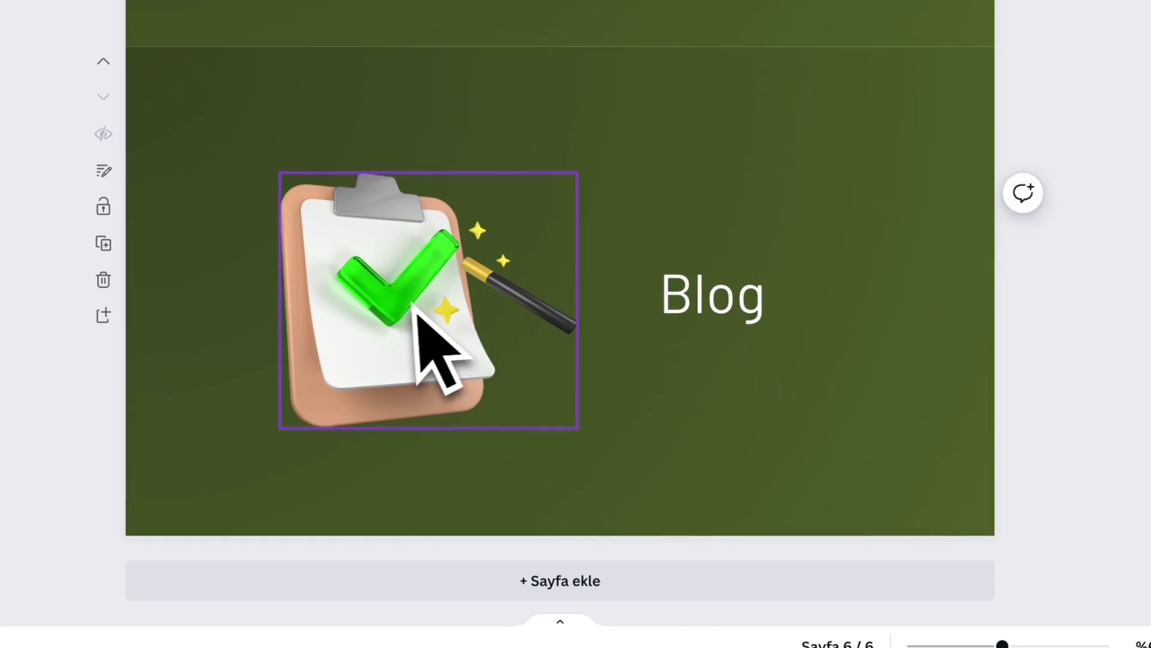
pyautogui.click(419, 326)
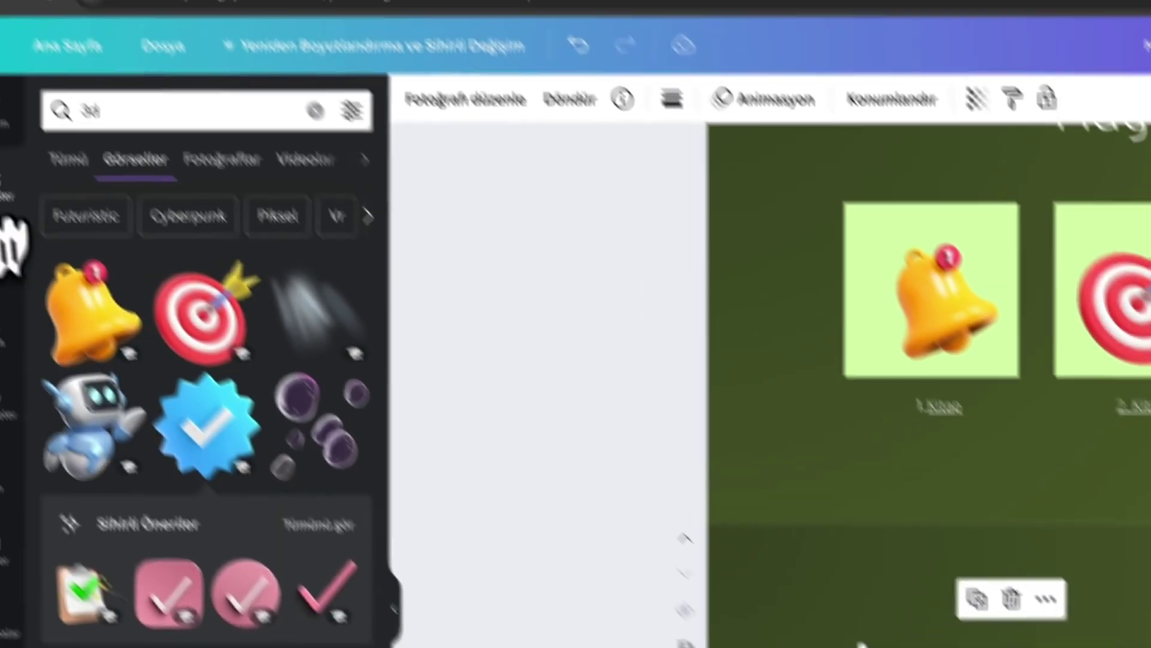
# - Search the elements for arrow graphics using the term 'ok'
pyautogui.click(48, 255)
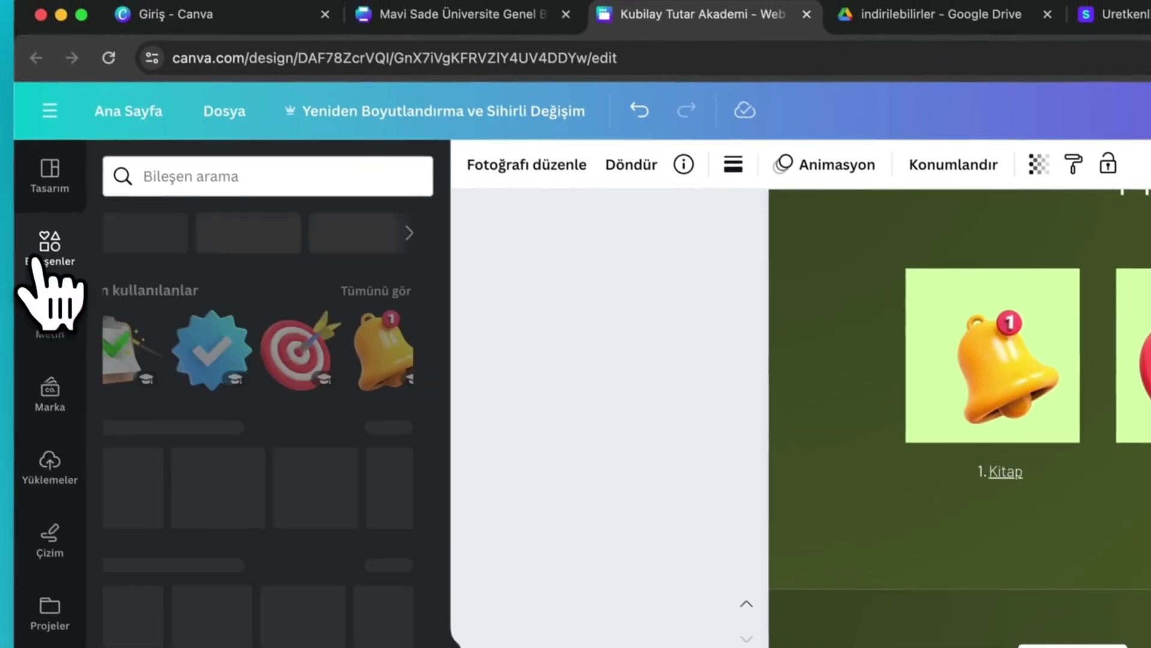
pyautogui.click(211, 187)
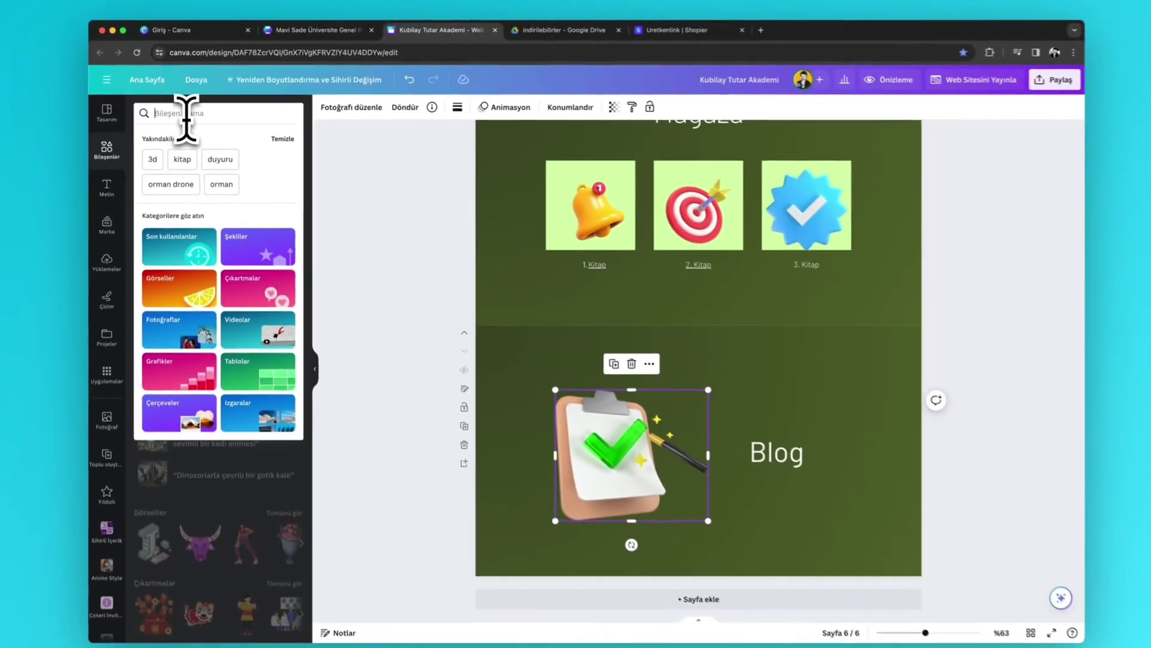
pyautogui.write('ok')
pyautogui.press('Return')
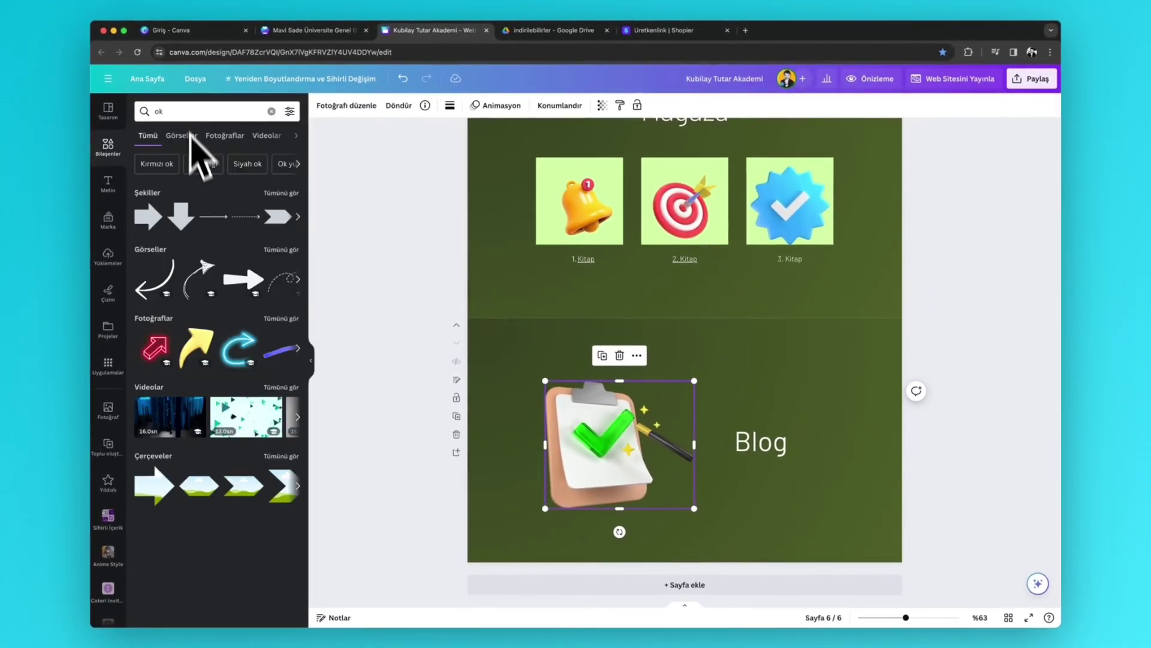
pyautogui.click(281, 250)
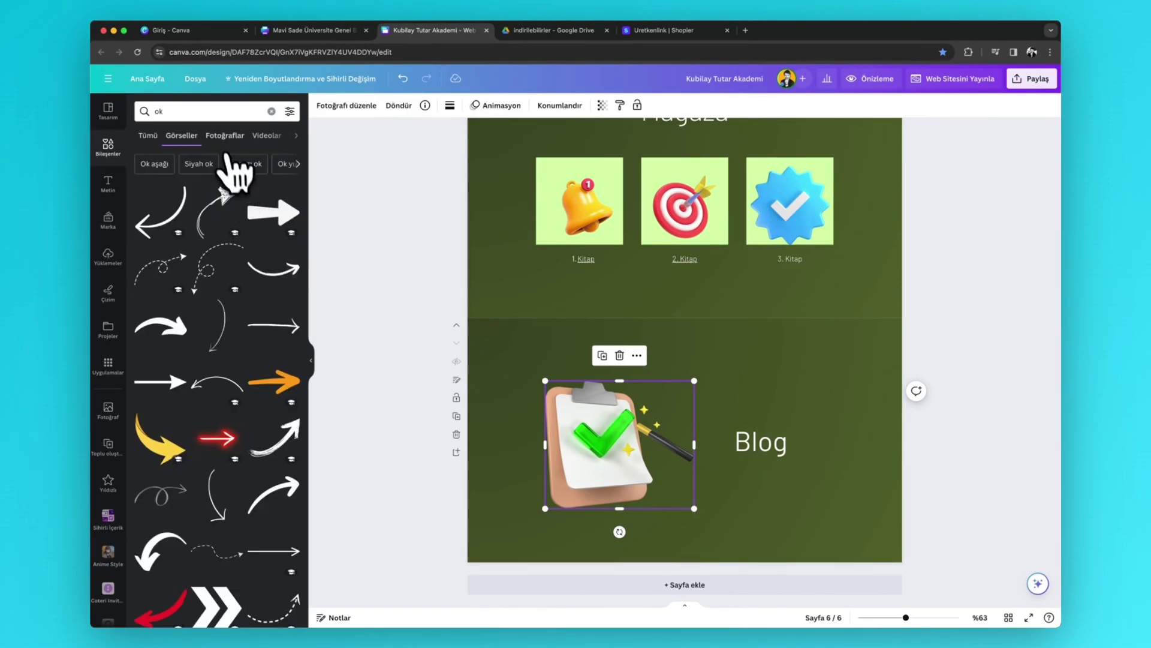
pyautogui.scroll(-5, 216, 390)
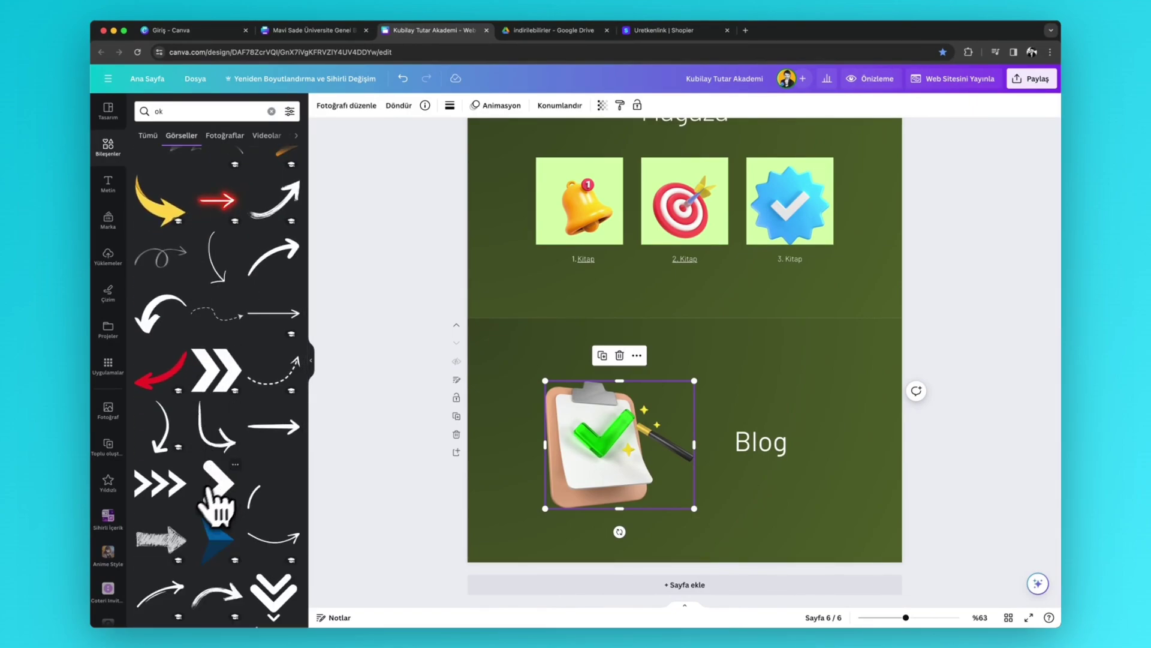
pyautogui.scroll(-1, 204, 516)
# - Add a white brush-stroke curved arrow, shrink it, and place it pointing up below Blog
pyautogui.click(213, 537)
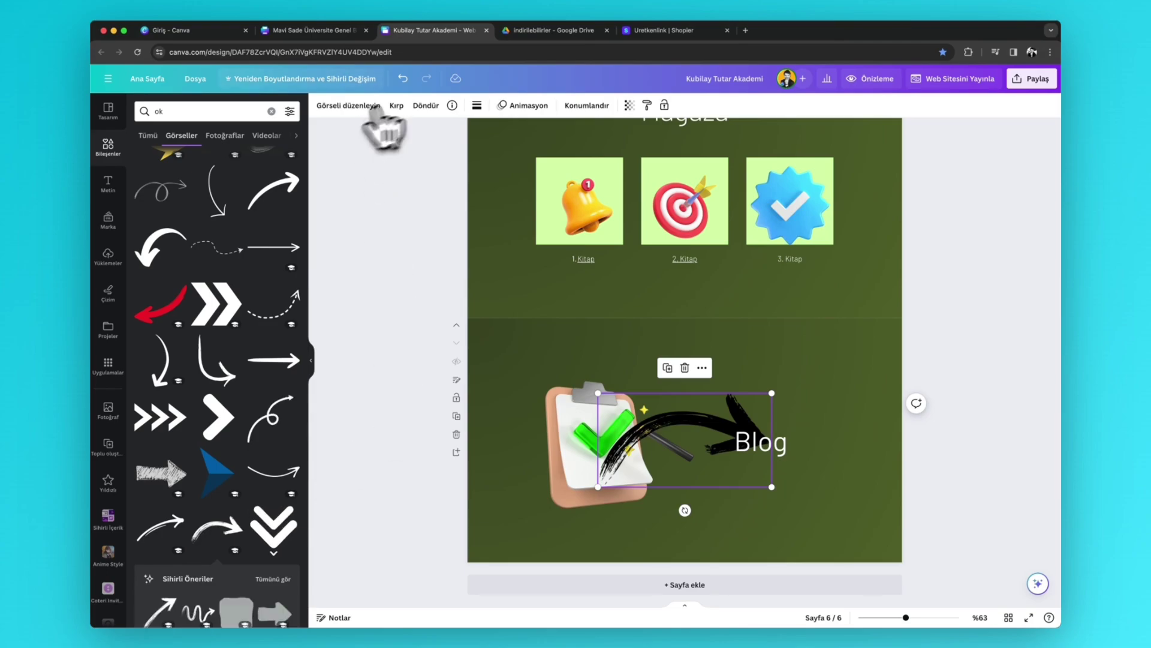
pyautogui.click(476, 108)
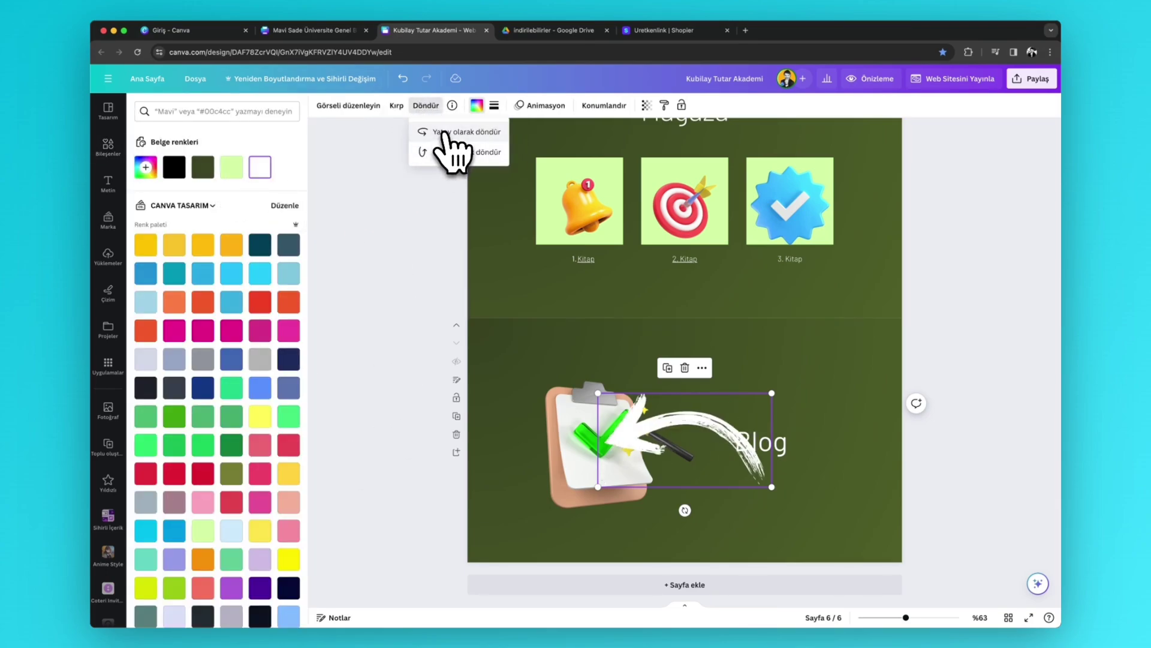
pyautogui.moveTo(598, 393); pyautogui.dragTo(717, 440)
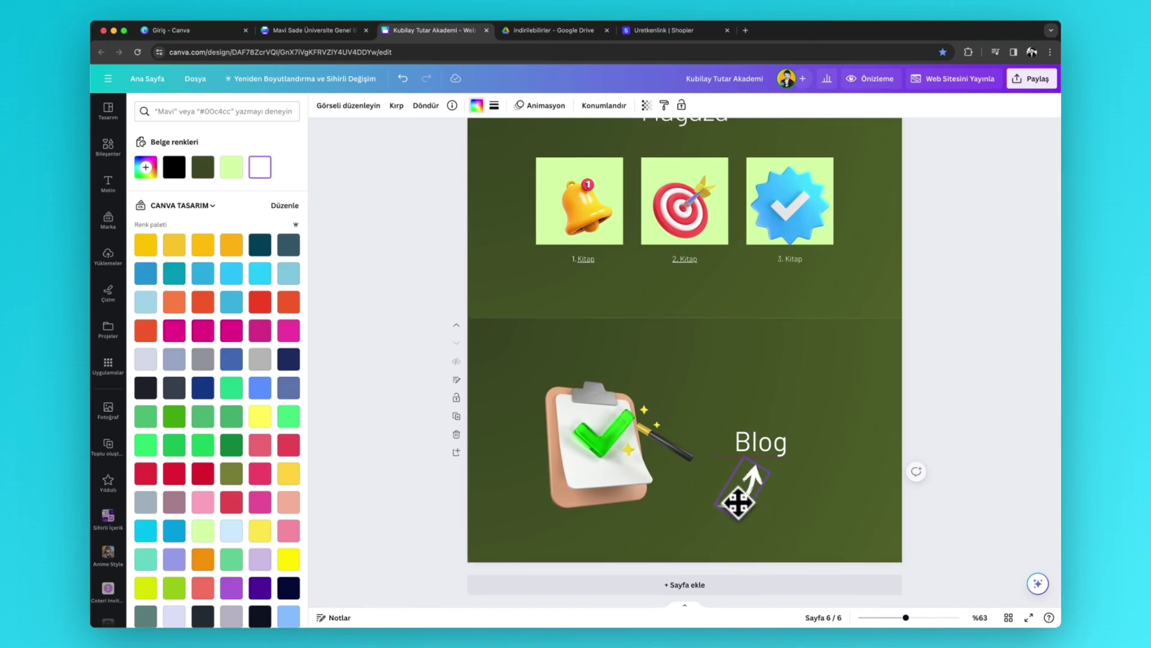
pyautogui.click(733, 503)
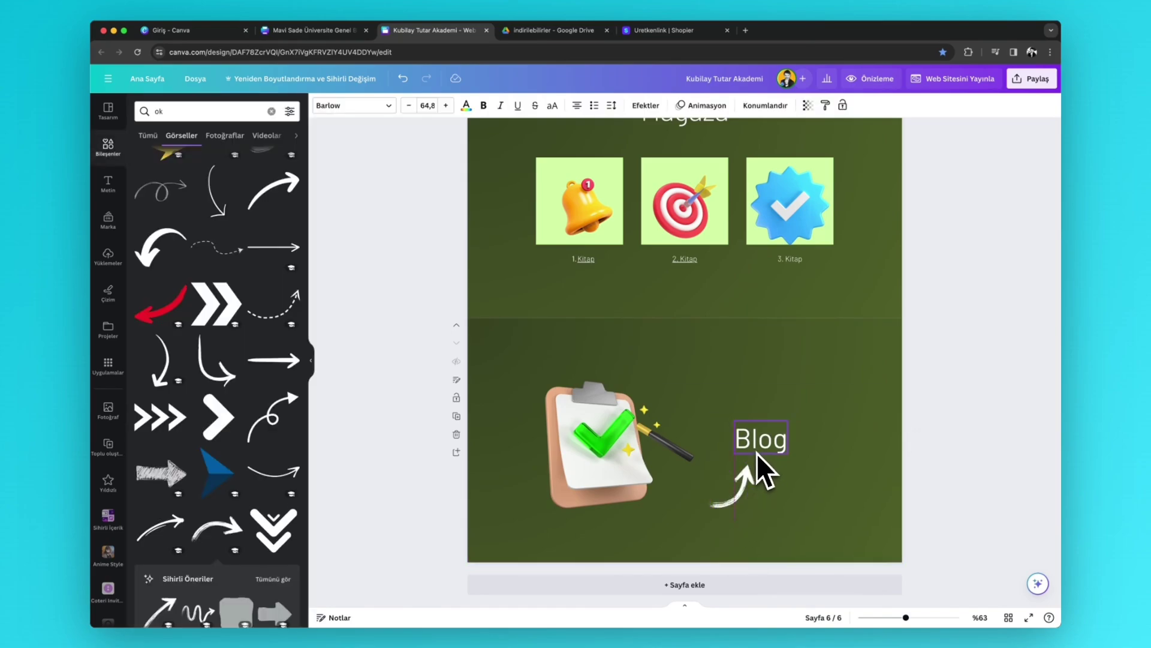
pyautogui.moveTo(750, 502); pyautogui.dragTo(739, 488)
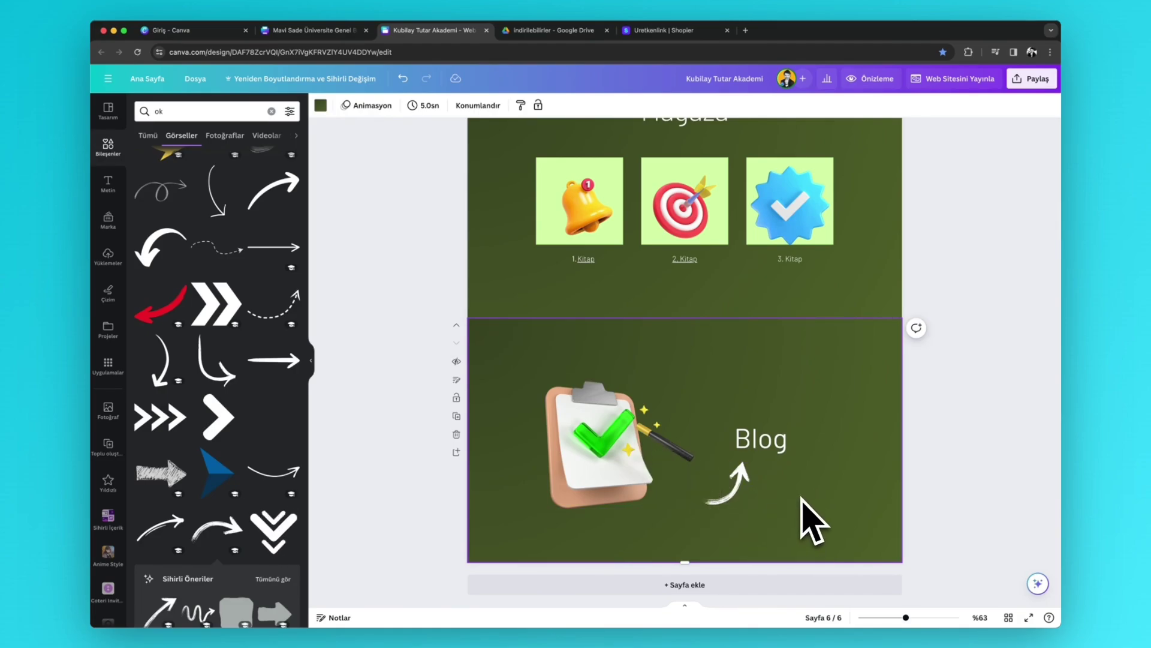
pyautogui.click(316, 30)
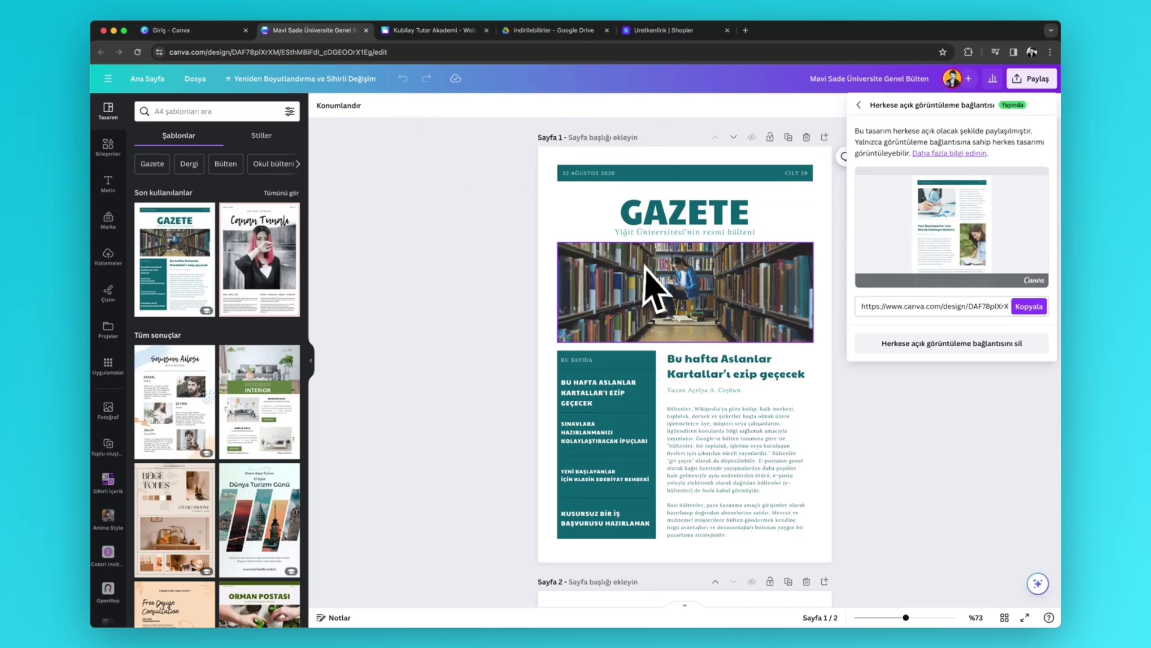
# - Add pages 3 and 4 using the Modern Interior and Brown and Green Geometric templates
pyautogui.click(418, 275)
pyautogui.scroll(-3, 496, 291)
pyautogui.scroll(3, 807, 369)
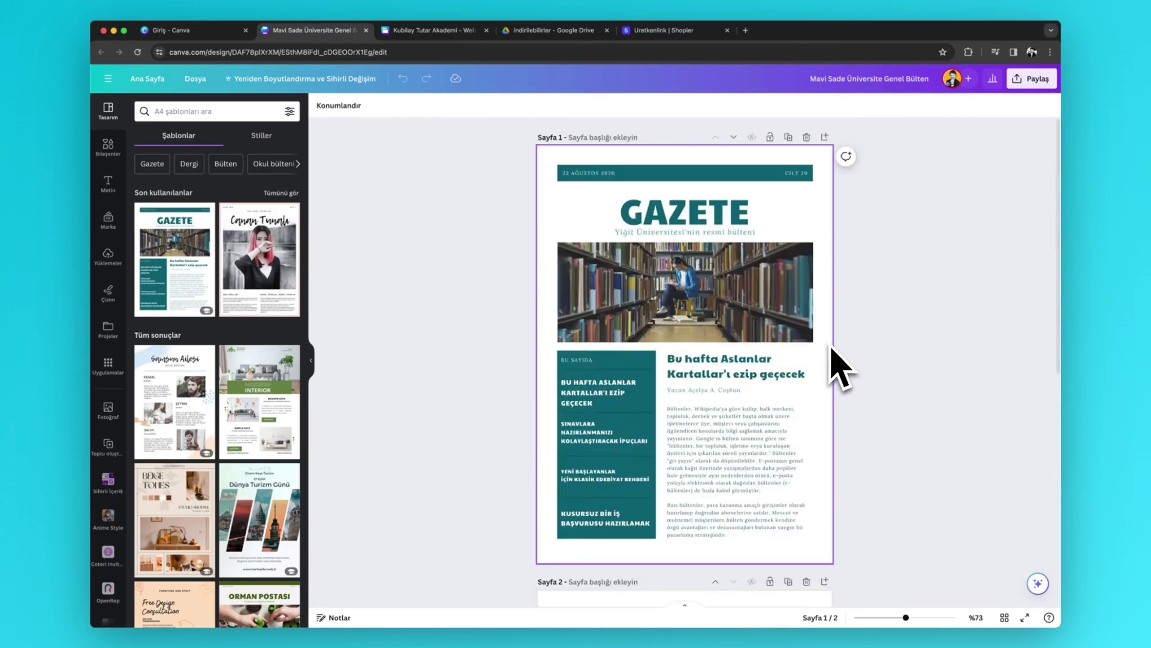
pyautogui.scroll(-7, 832, 352)
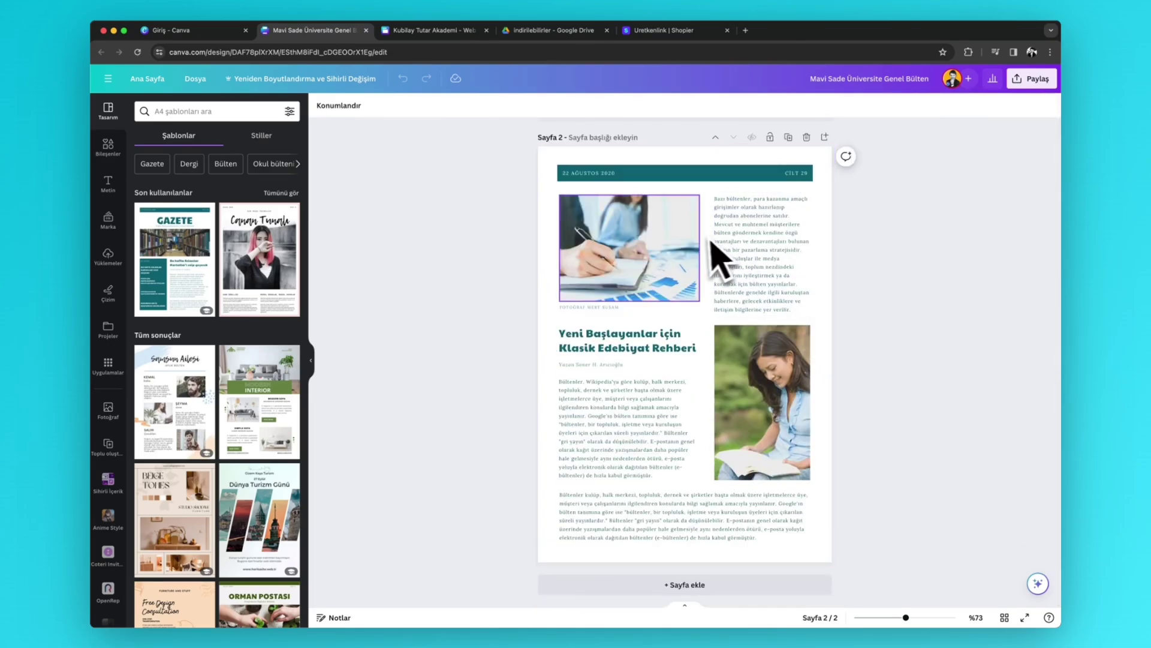
pyautogui.click(720, 582)
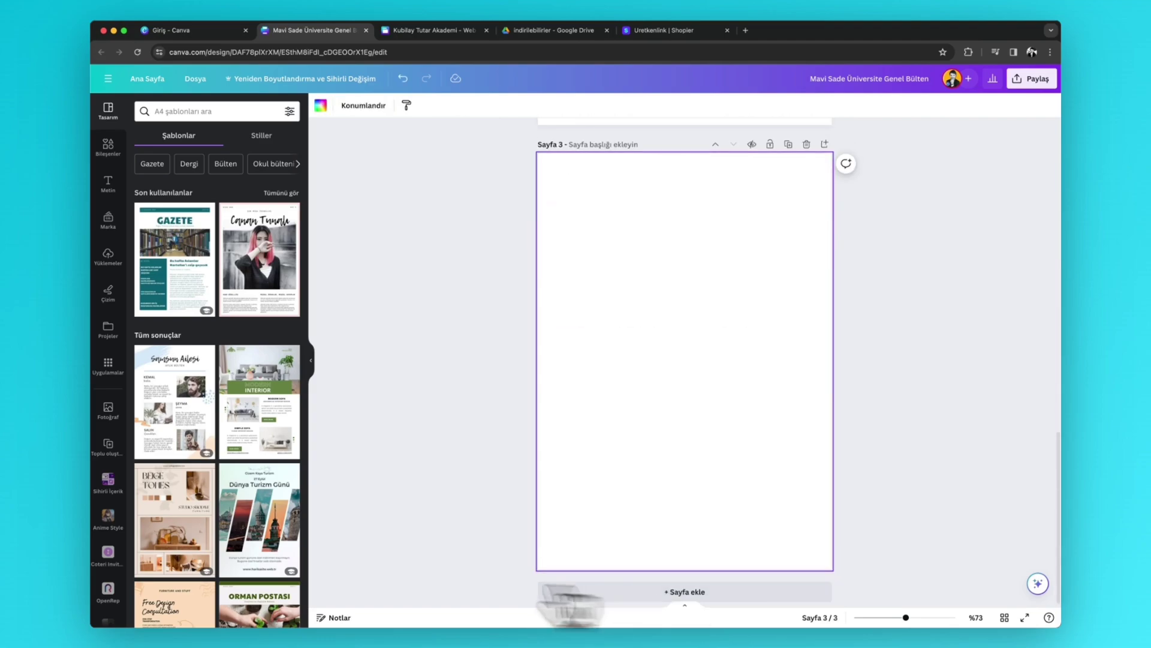
pyautogui.click(273, 438)
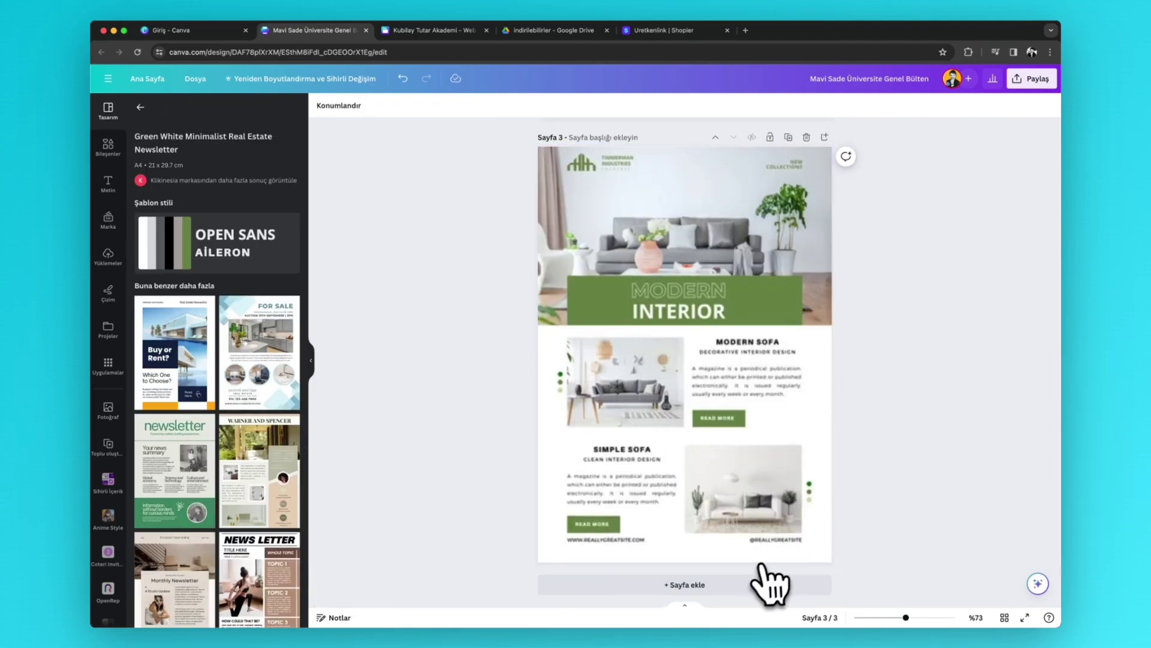
pyautogui.click(764, 593)
pyautogui.click(259, 471)
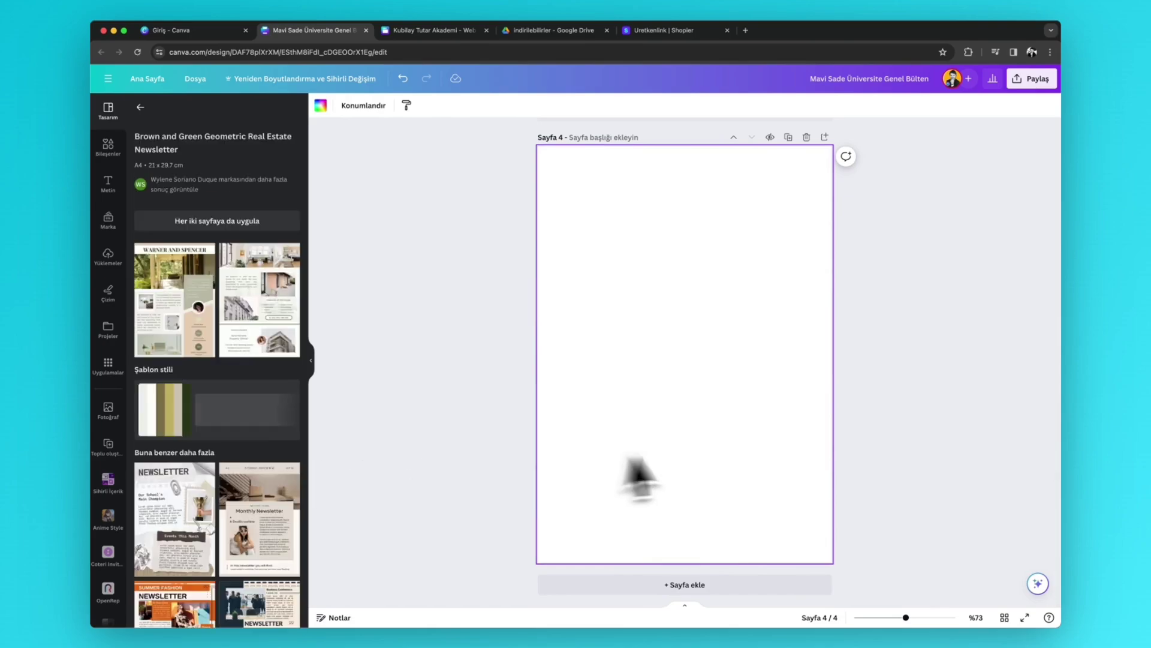
pyautogui.click(267, 327)
# - Add pages 5 and 6 with the Weekly Newsletter front page and An Industry First layout
pyautogui.click(657, 586)
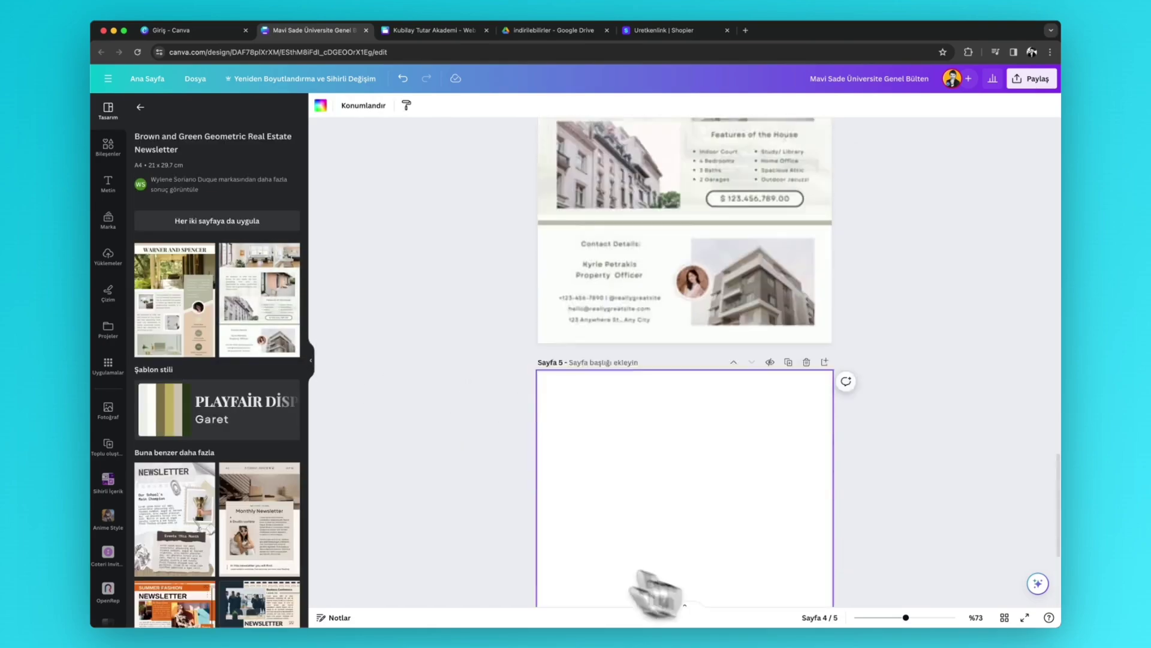
pyautogui.scroll(-10, 270, 480)
pyautogui.click(191, 388)
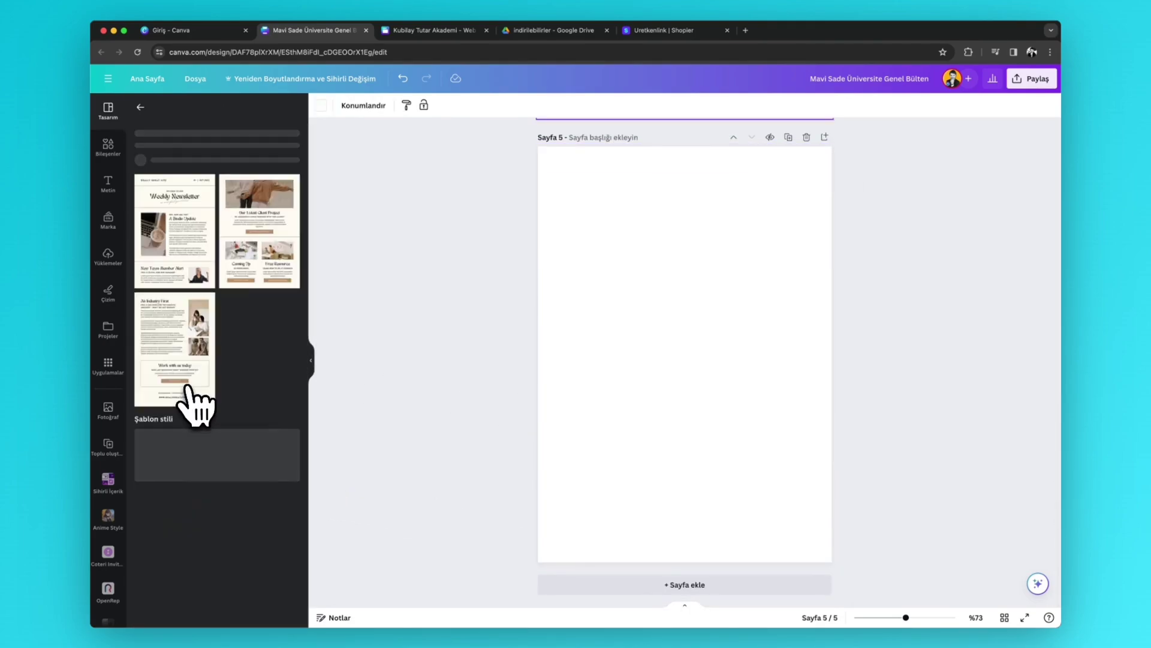
pyautogui.click(185, 329)
pyautogui.click(689, 584)
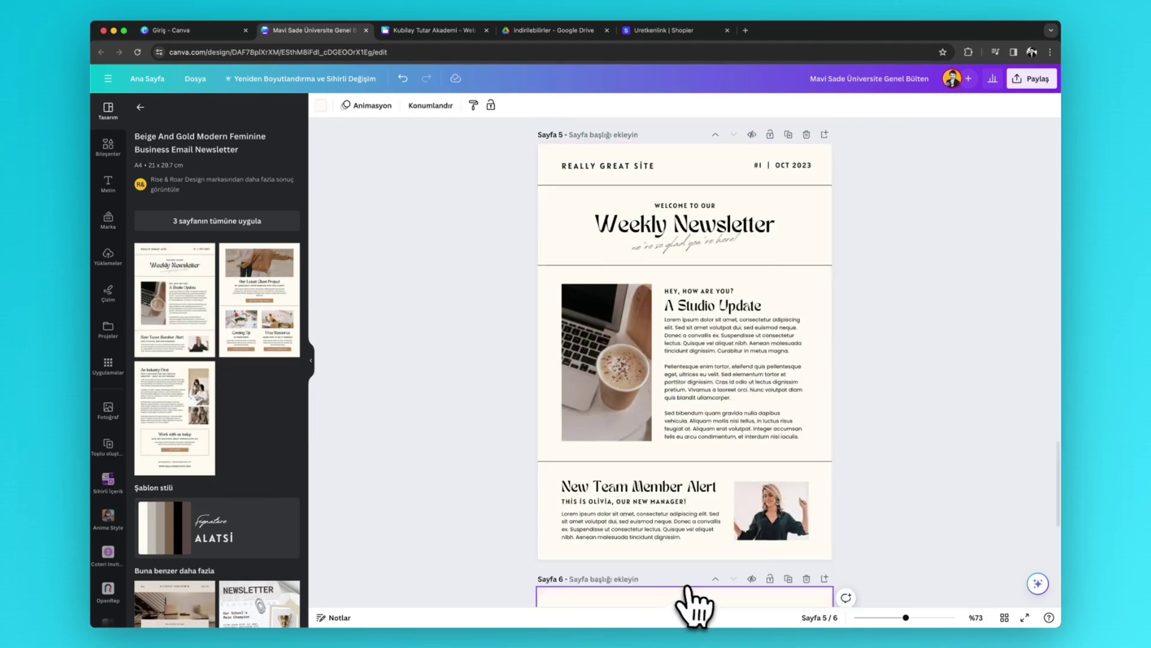
pyautogui.click(179, 414)
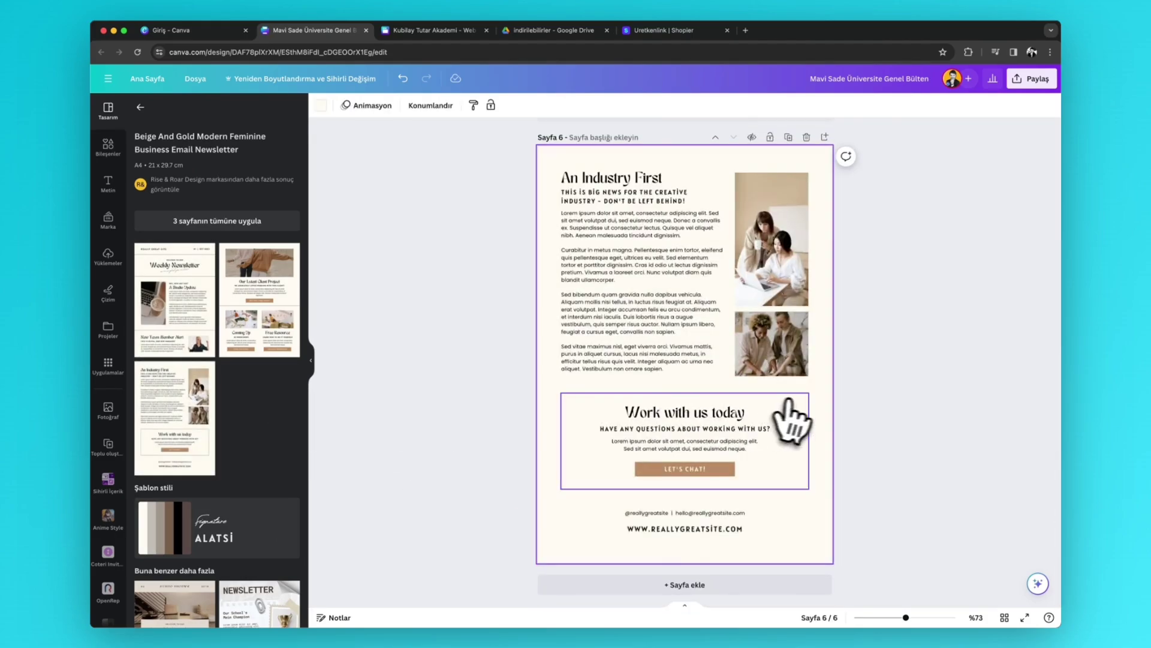
pyautogui.scroll(20, 792, 420)
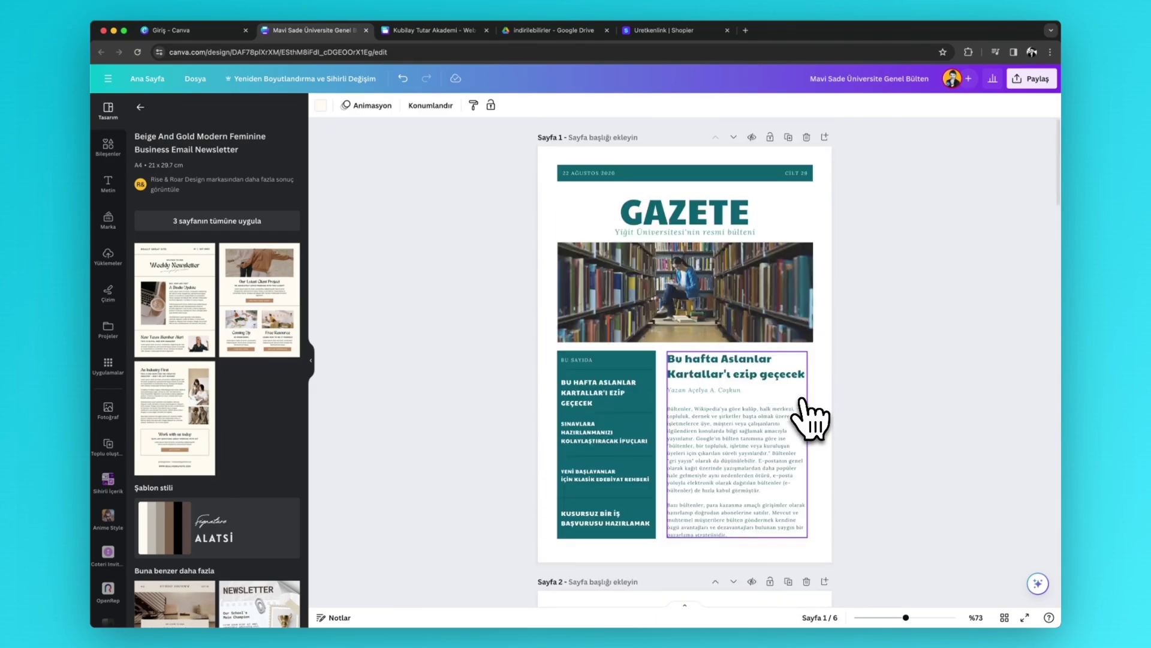
# - Title the first two newsletter pages '1. Yazı' and 'Yapay Zeka'
pyautogui.click(596, 138)
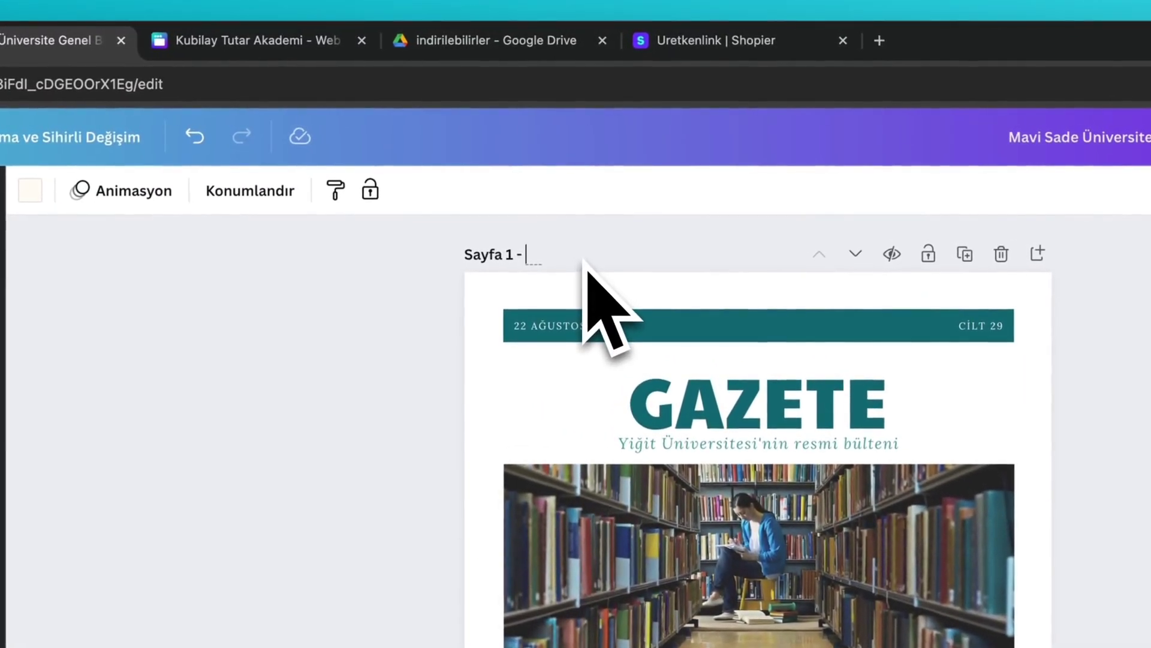
pyautogui.write('1. Yaz')
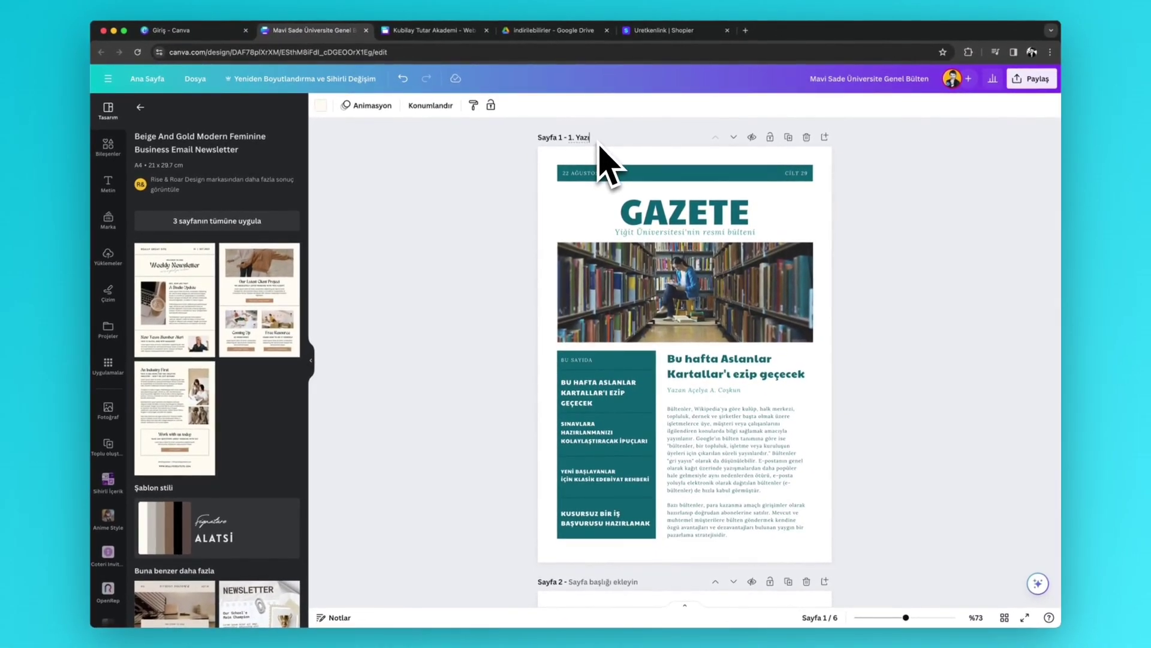
pyautogui.scroll(-4, 600, 146)
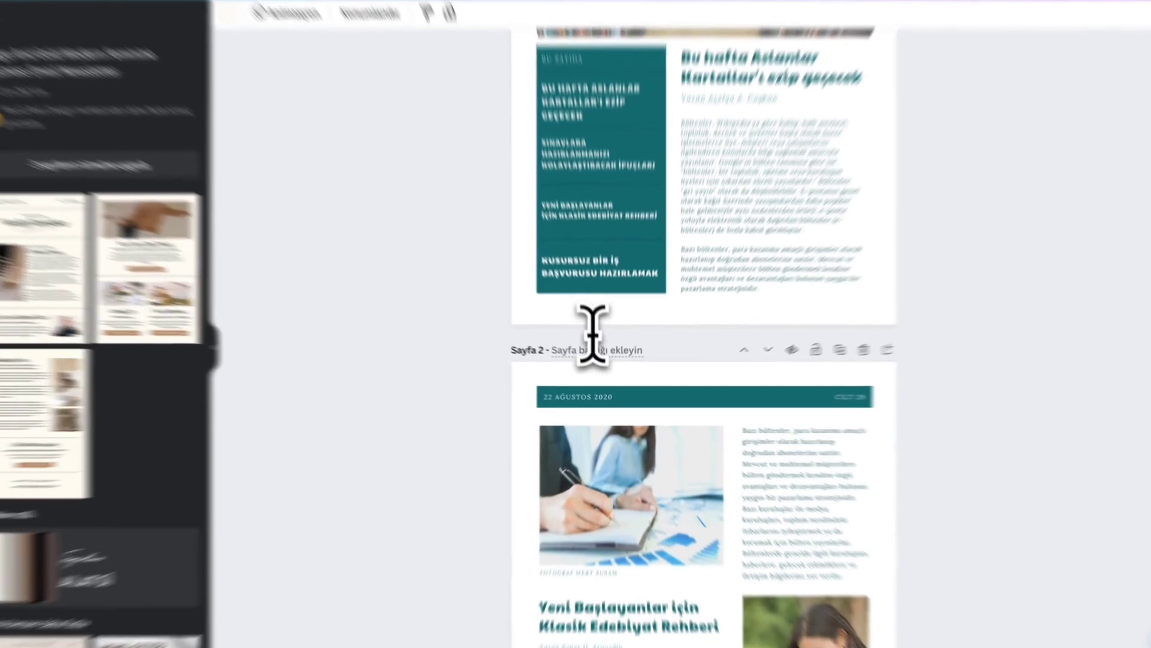
pyautogui.click(601, 361)
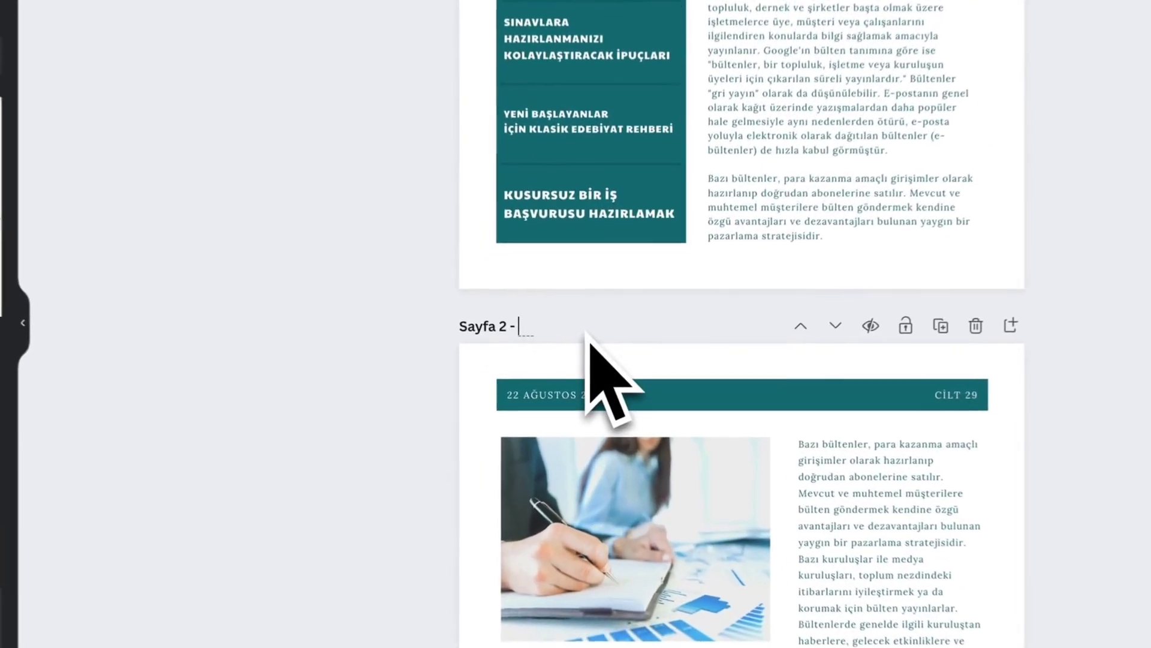
pyautogui.write('Yapay Zeka')
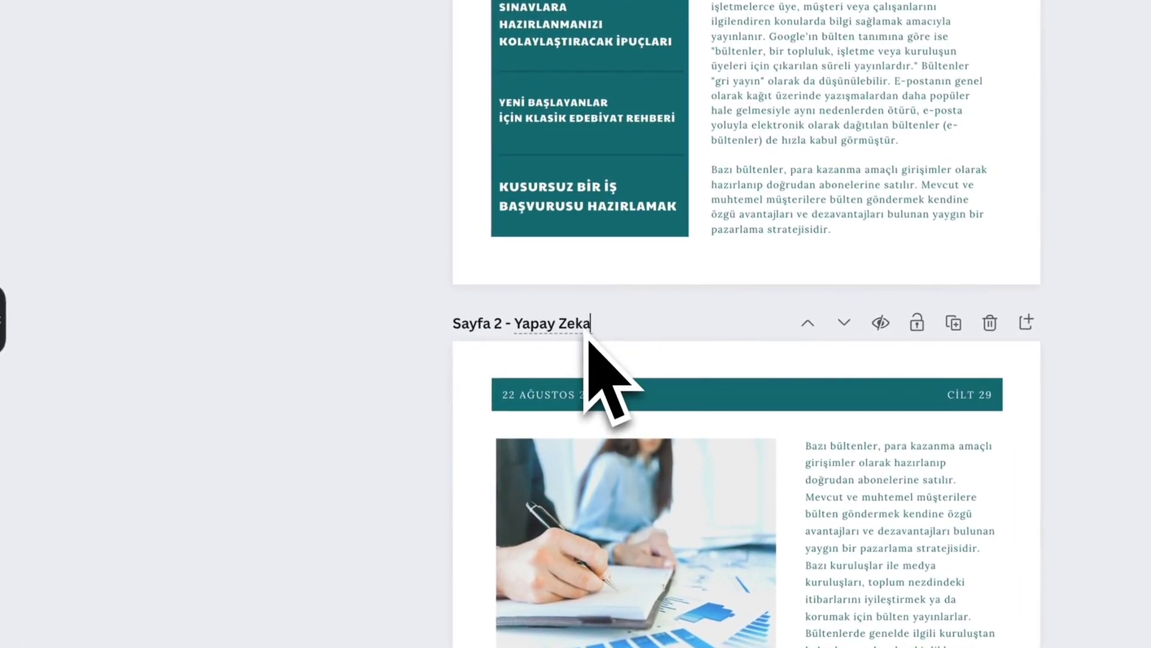
pyautogui.scroll(-8, 587, 340)
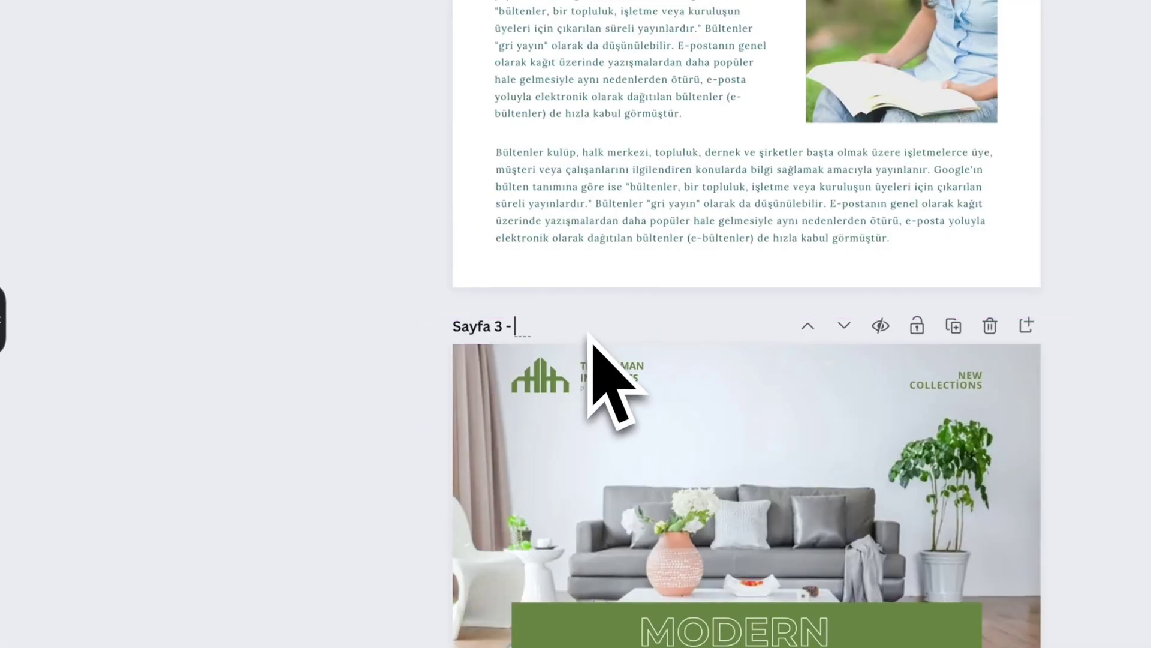
# - Title pages three and four 'Yeni Teknolojiler' and 'Sanat'
pyautogui.click(589, 333)
pyautogui.write('Yeni Teknoloji')
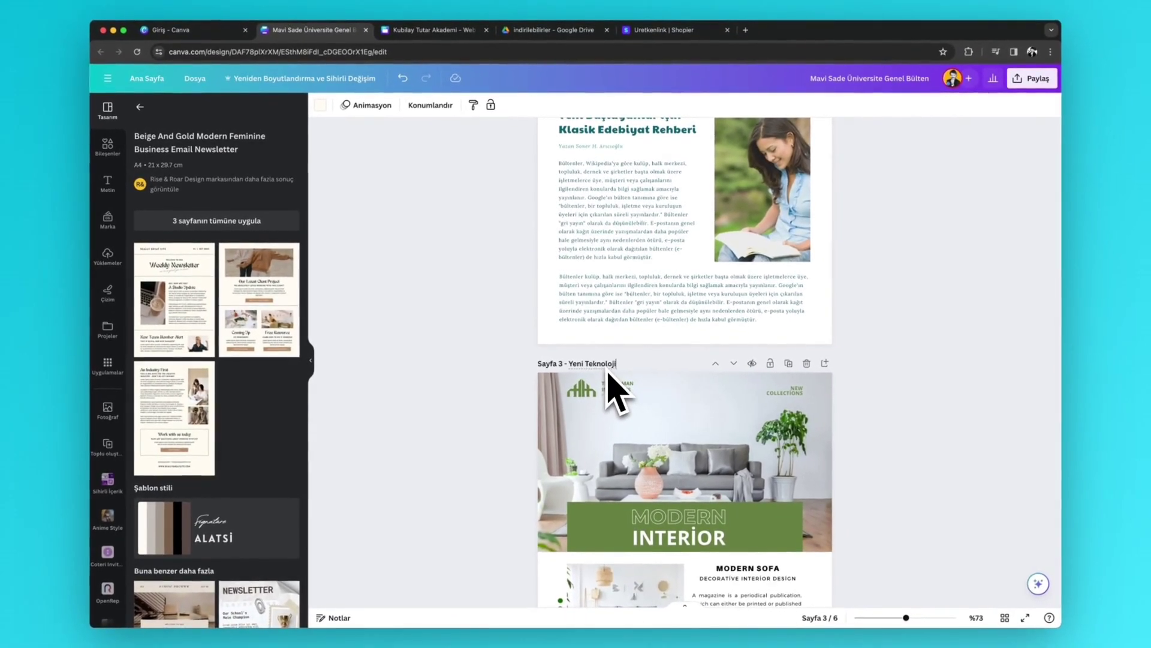
pyautogui.write('ler')
pyautogui.scroll(-4, 607, 373)
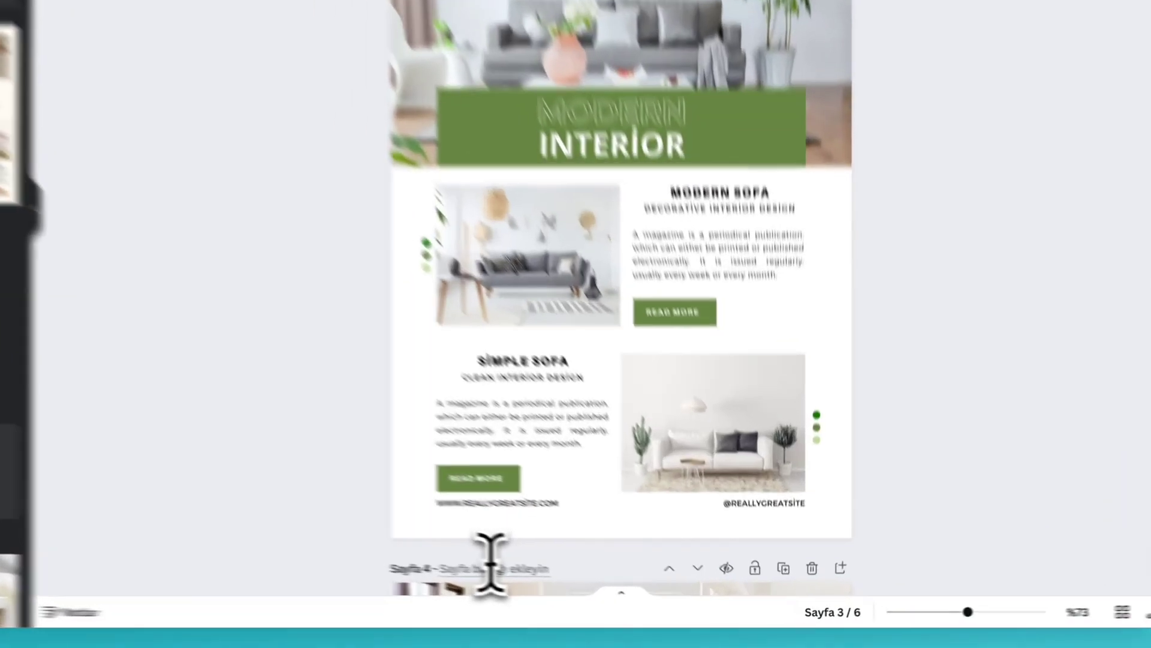
pyautogui.click(600, 587)
pyautogui.write('Sanat')
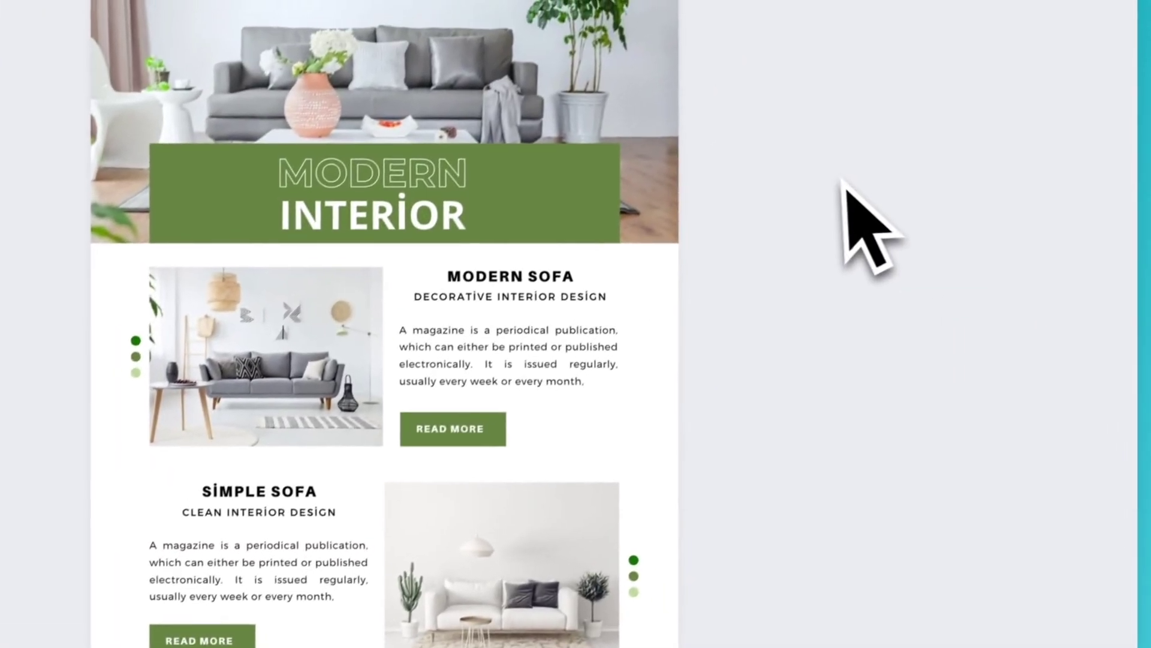
pyautogui.scroll(10, 848, 232)
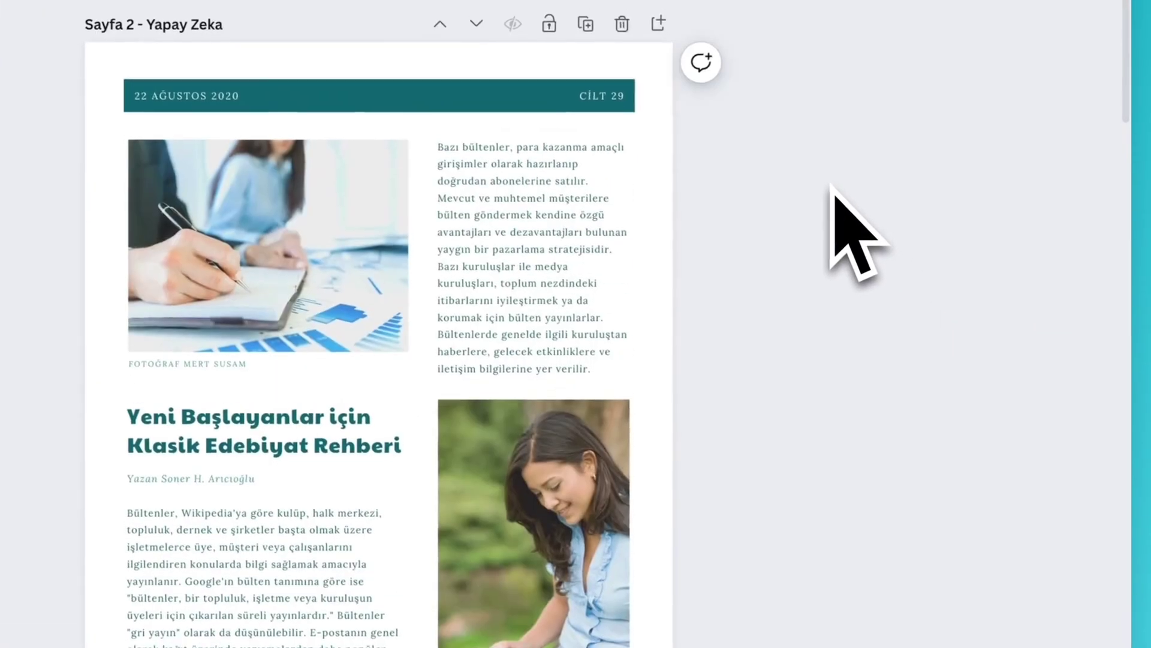
pyautogui.scroll(5, 857, 234)
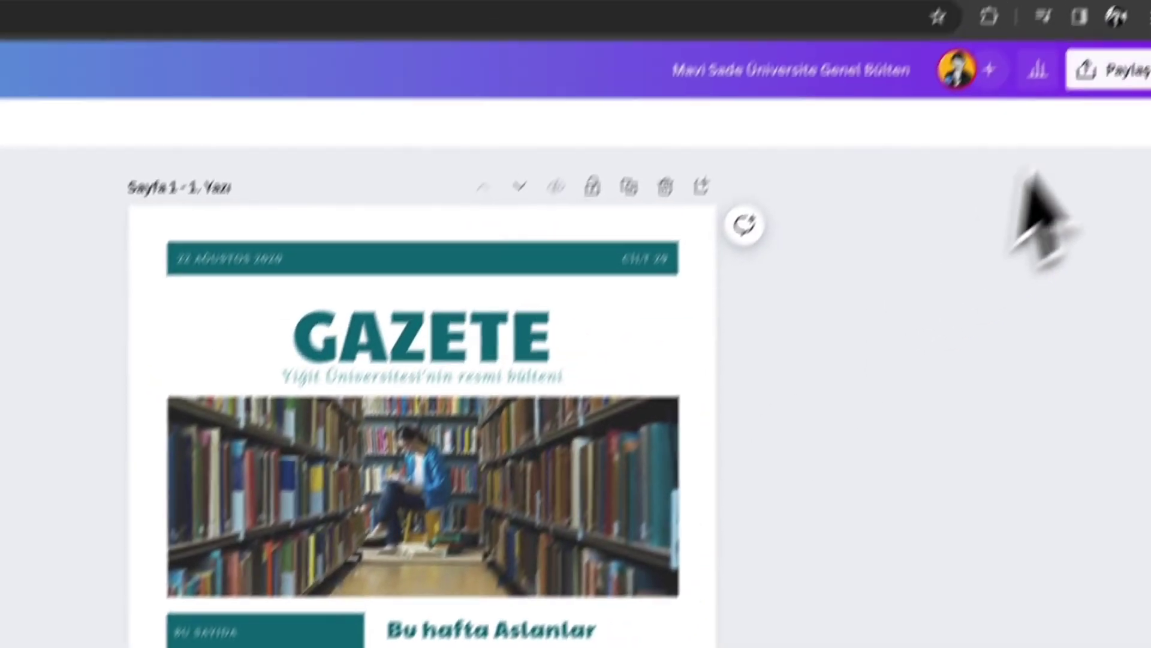
# - Publish the GAZETE newsletter as a website on the free Canva domain with URL path blog1
pyautogui.click(1118, 69)
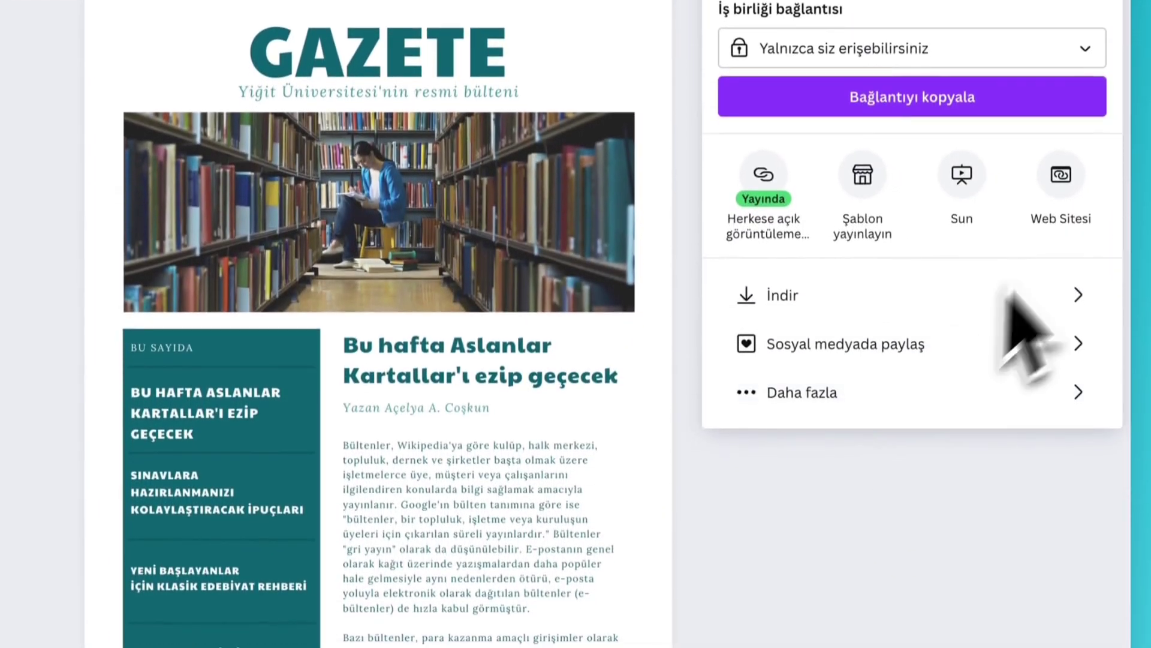
pyautogui.click(1010, 639)
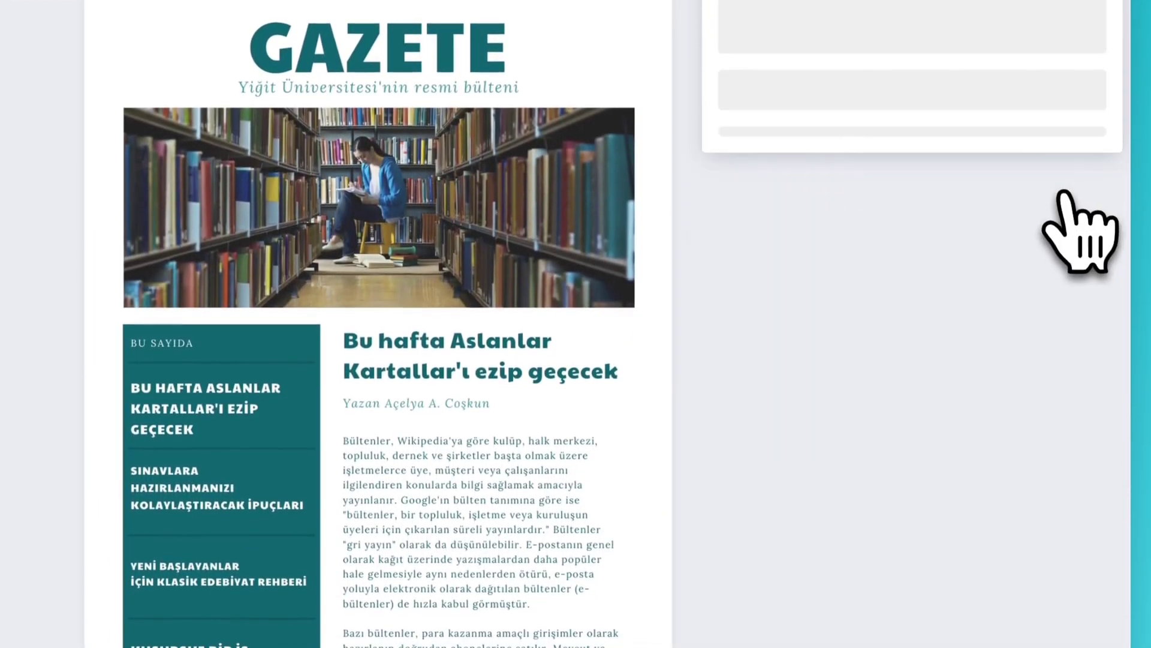
pyautogui.click(954, 181)
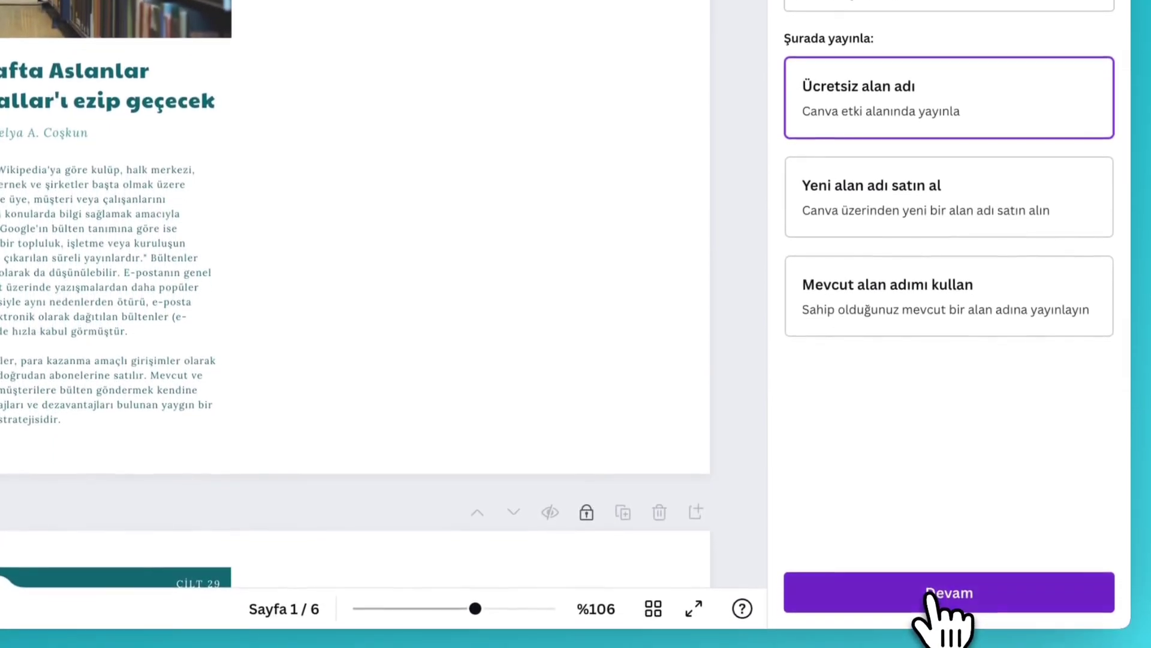
pyautogui.click(933, 594)
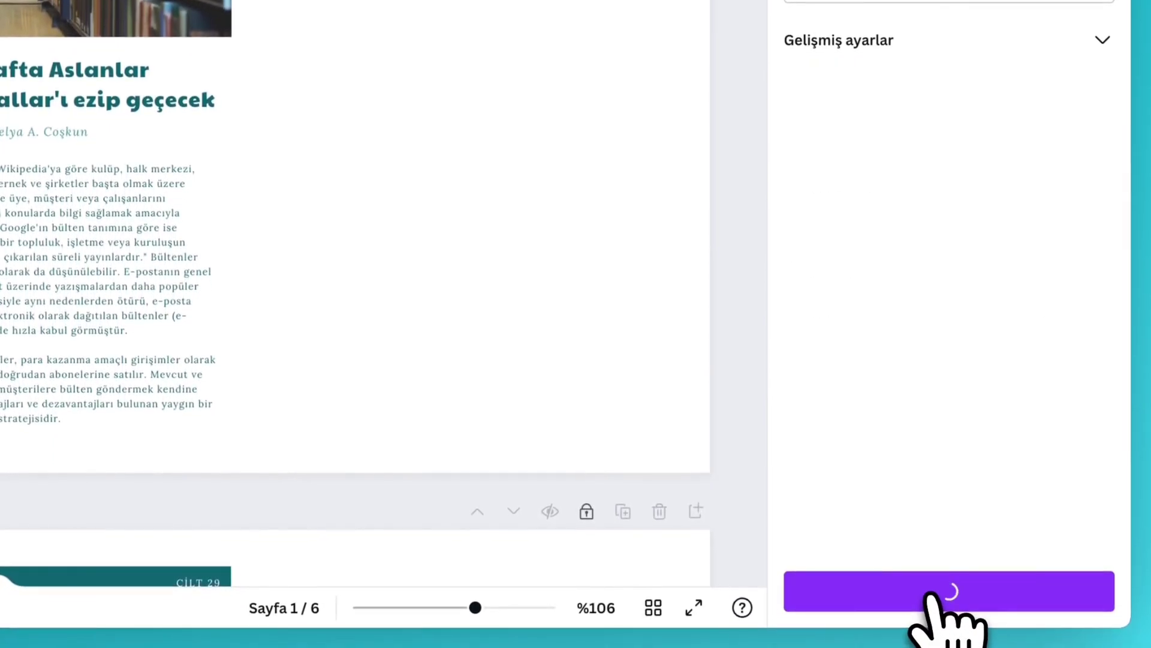
pyautogui.write('blog')
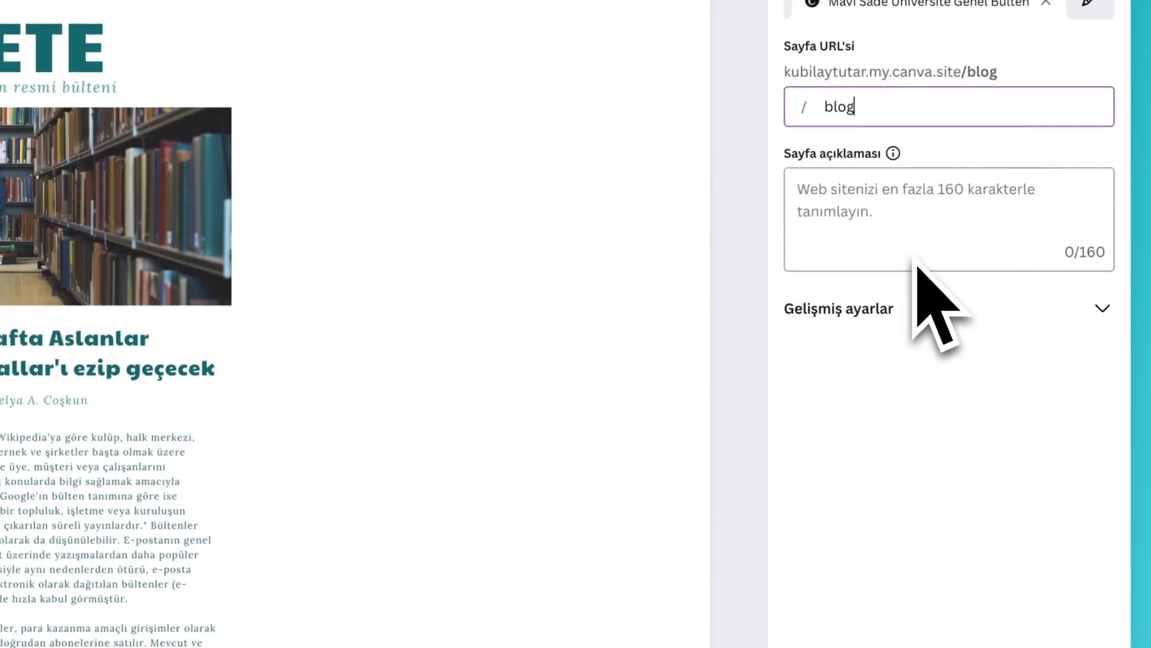
pyautogui.write('1')
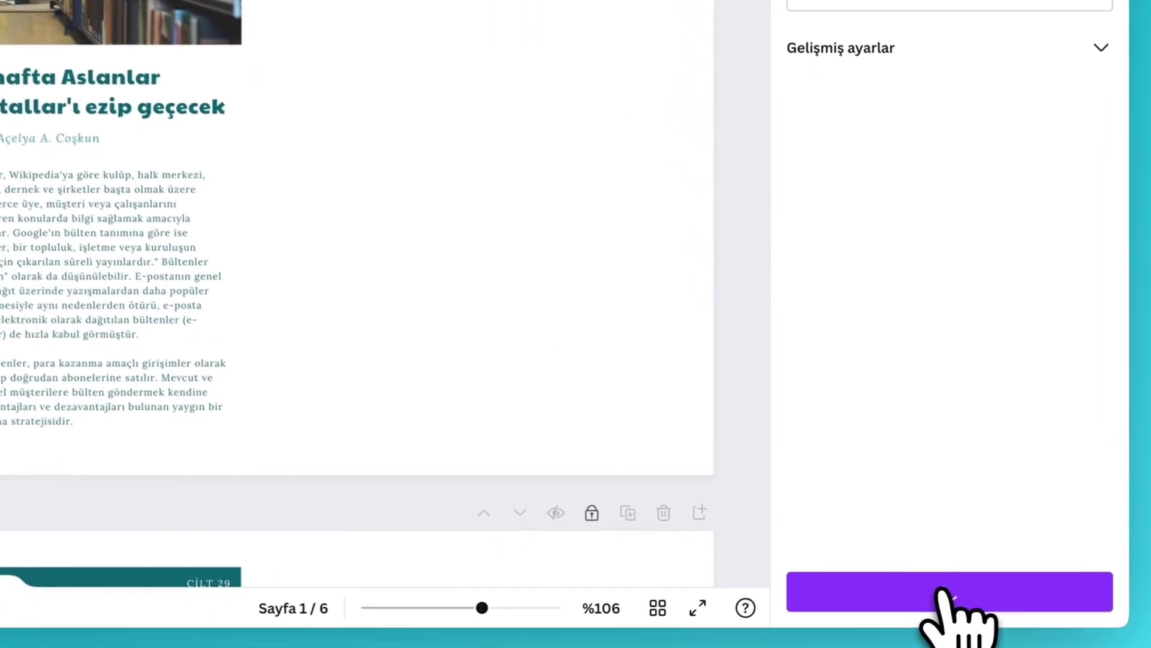
pyautogui.click(966, 607)
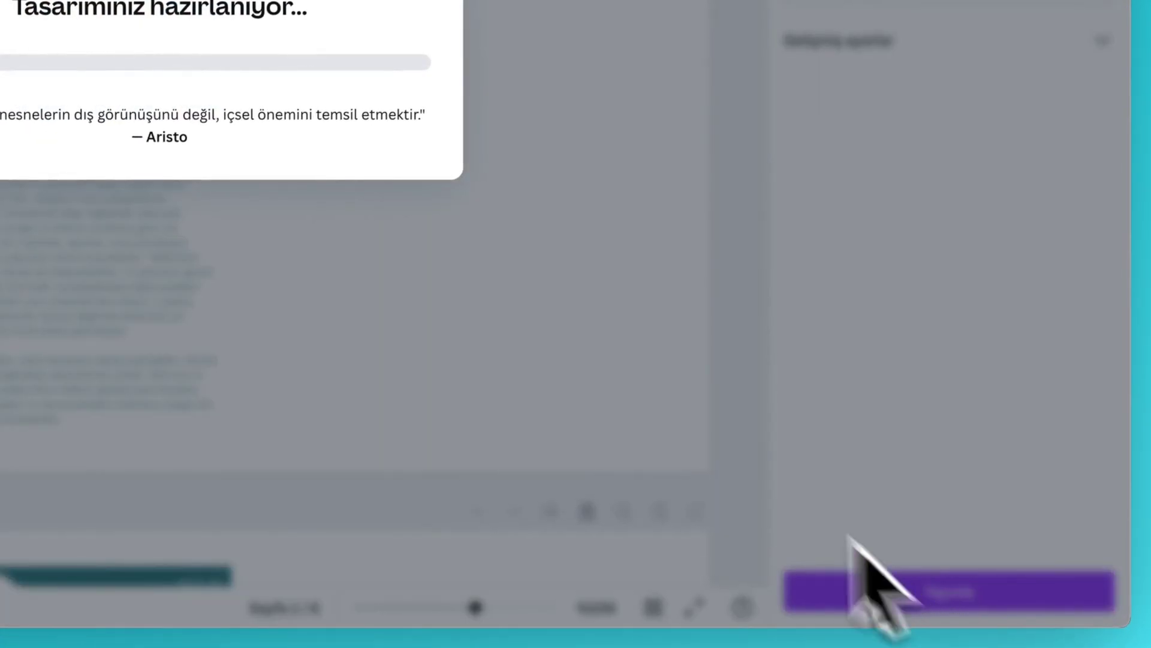
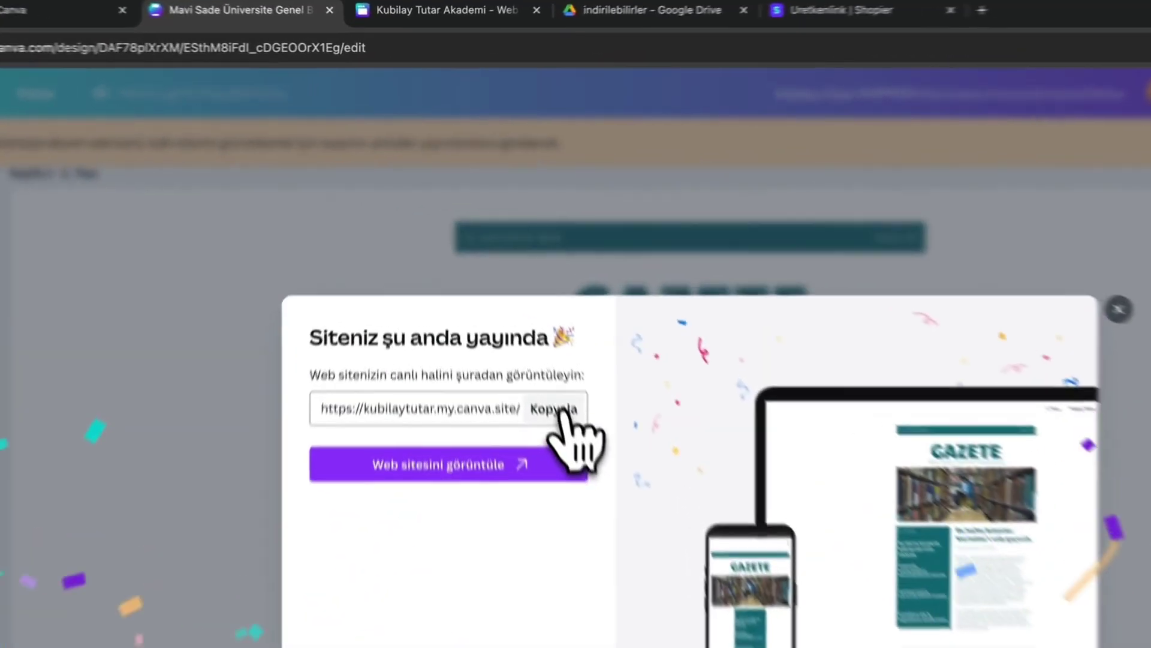
# - Copy the live newsletter site's web address and return to the website design
pyautogui.click(500, 262)
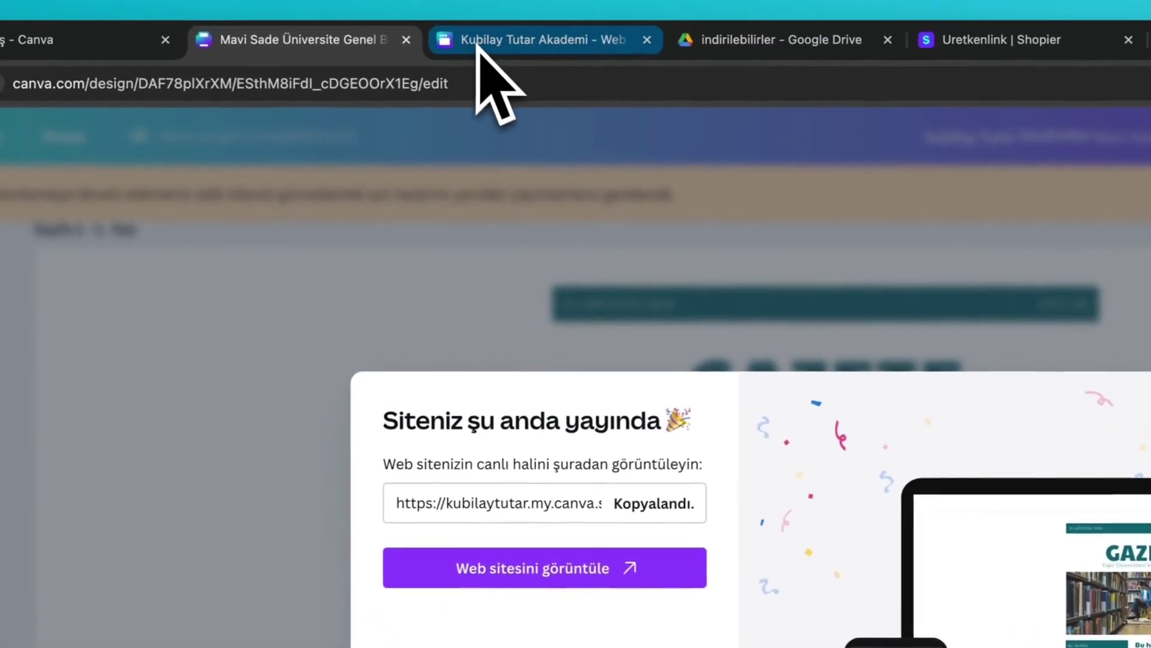
pyautogui.click(396, 4)
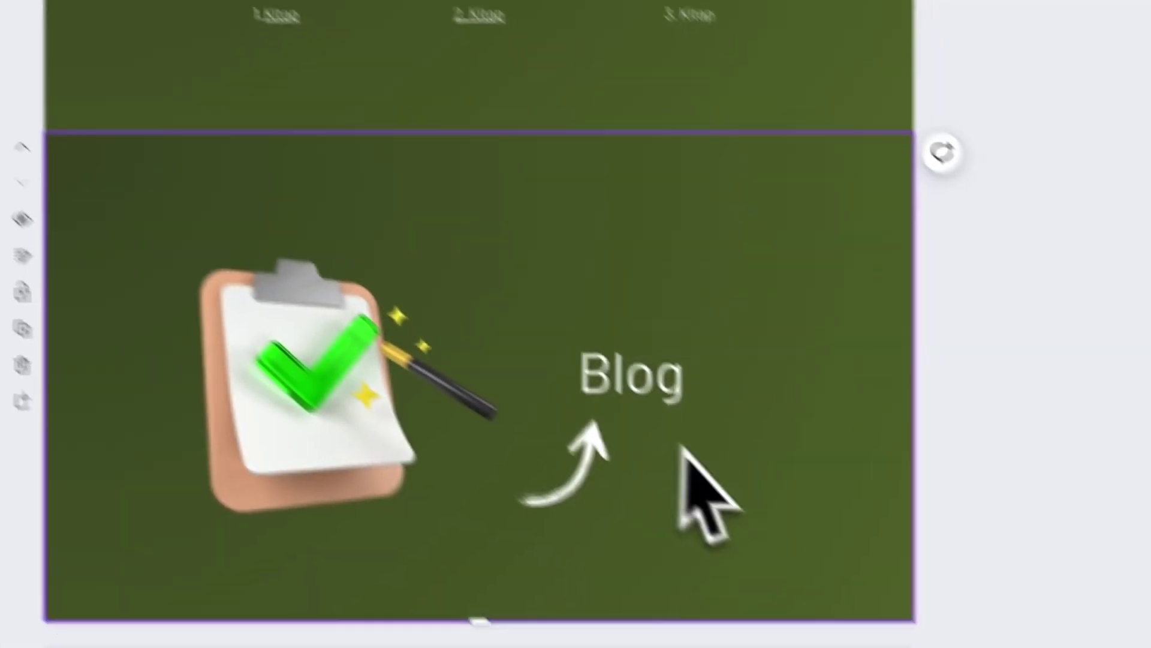
# - Replace the Blog text's Shopier link with the published /blog1 site address
pyautogui.click(649, 373)
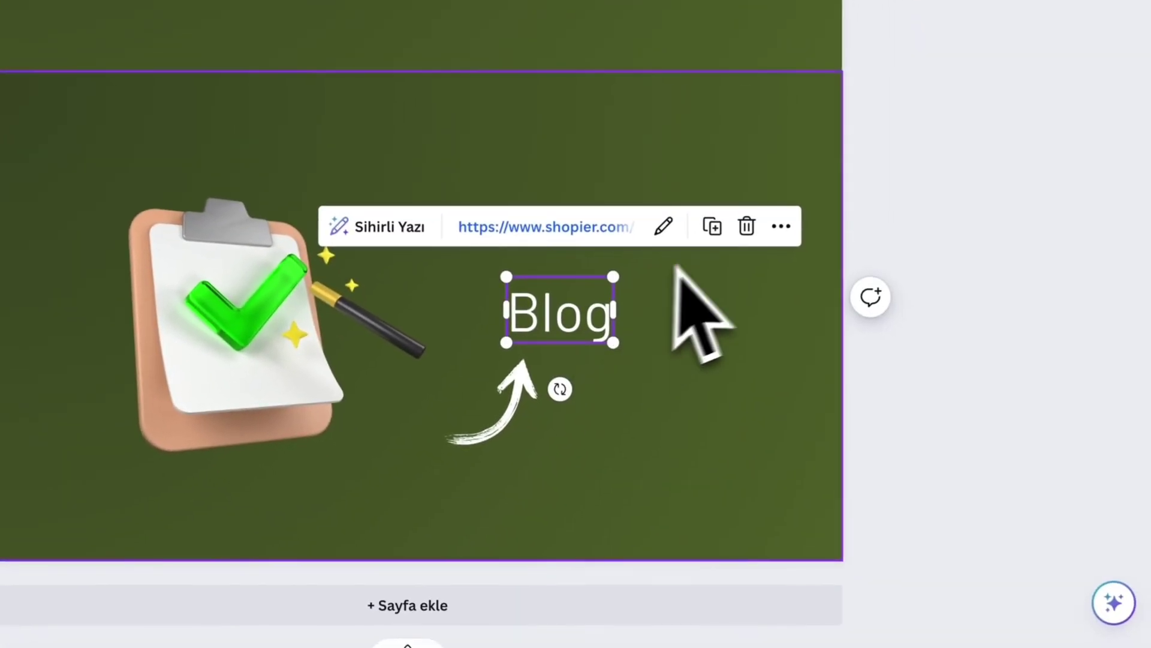
pyautogui.click(667, 227)
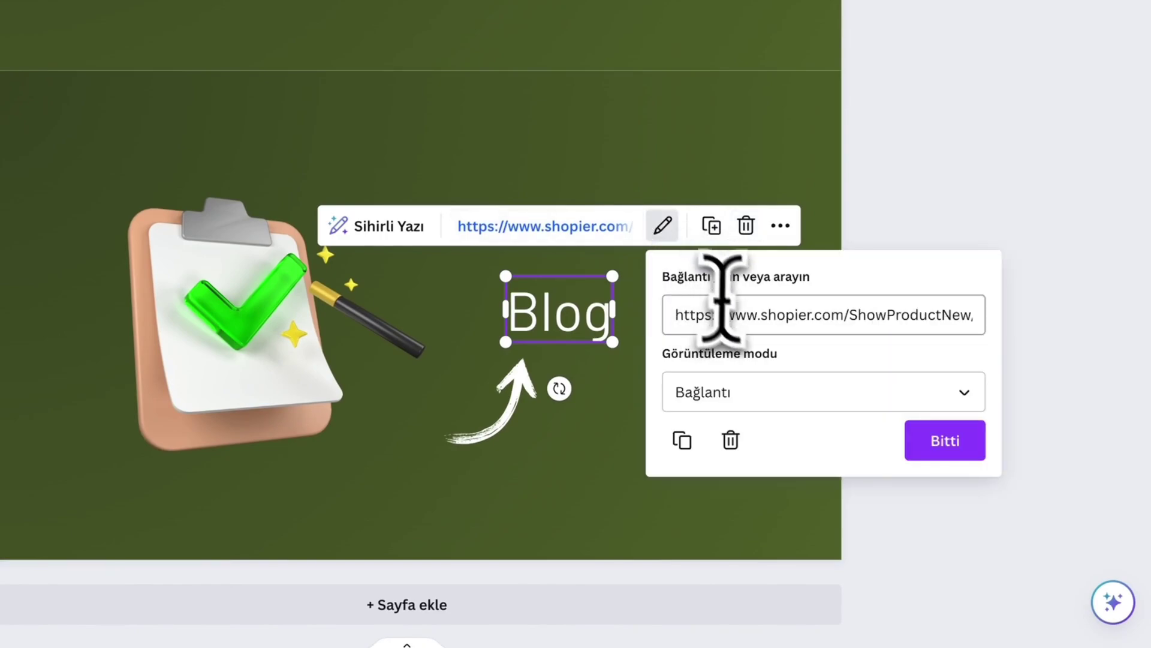
pyautogui.click(733, 318)
pyautogui.hotkey('ctrl', 'a')
pyautogui.write('https://kubilaytutar.my.canva.site/blog')
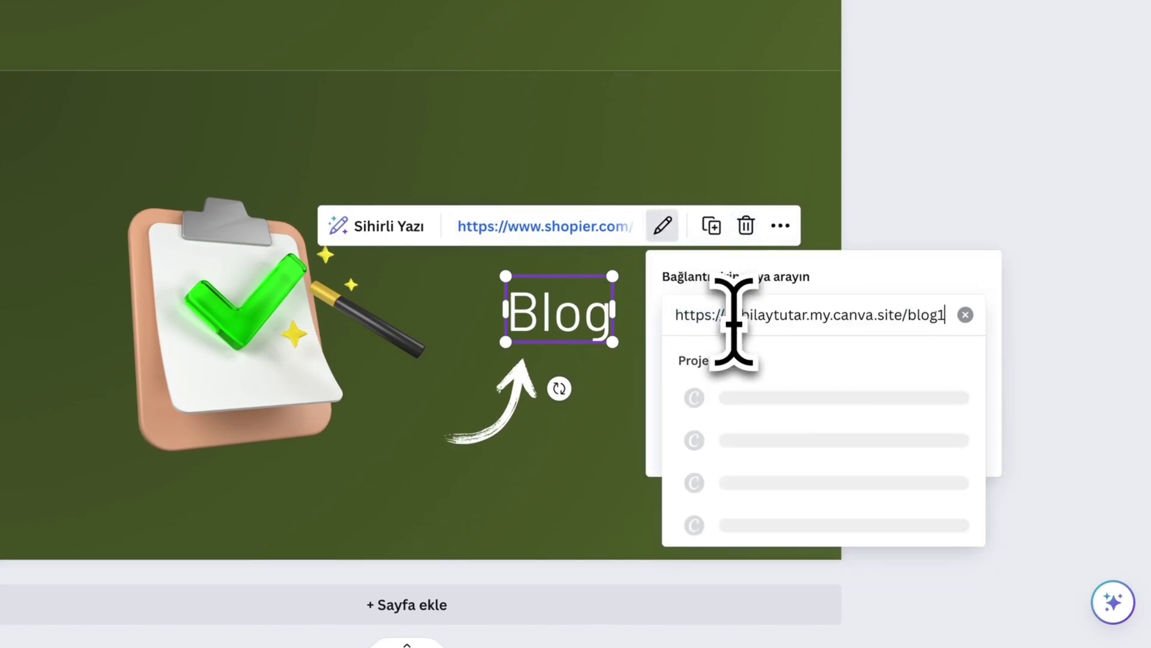
pyautogui.write('1')
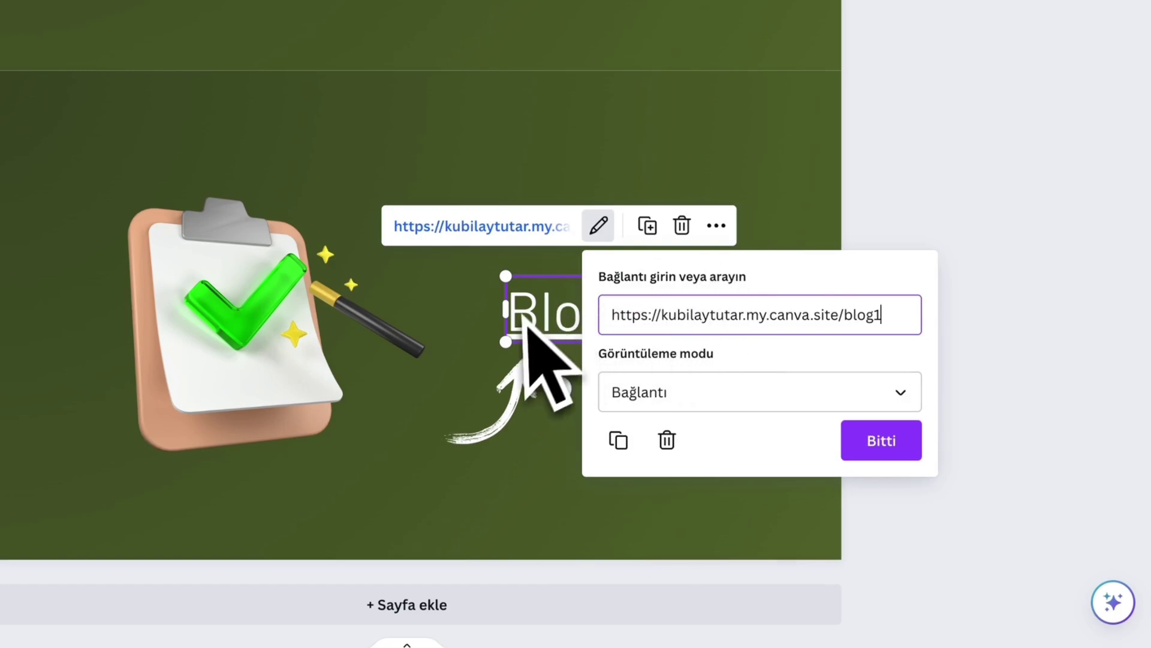
# - Give the curved arrow under Blog the same /blog1 link
pyautogui.click(509, 423)
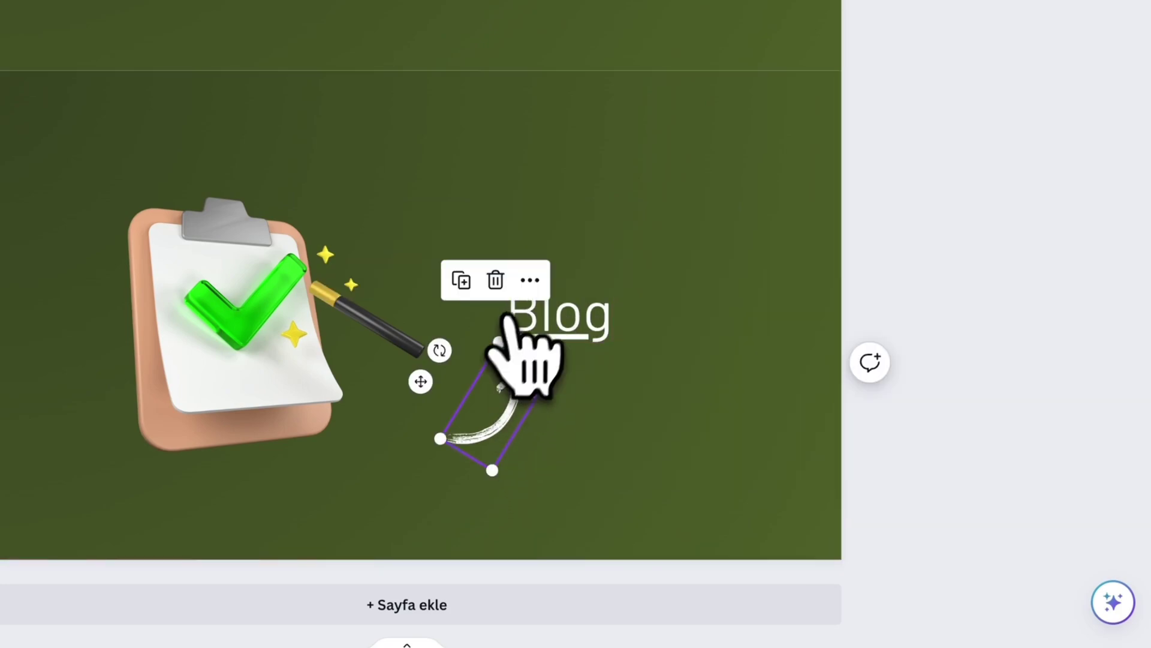
pyautogui.click(529, 281)
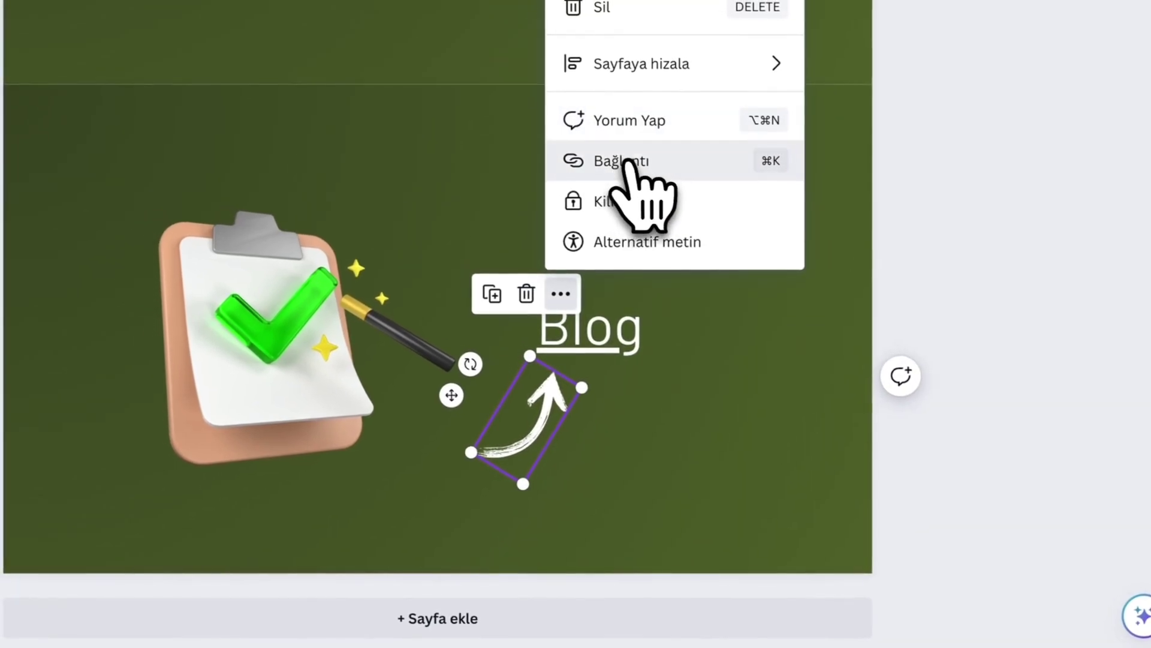
pyautogui.click(577, 145)
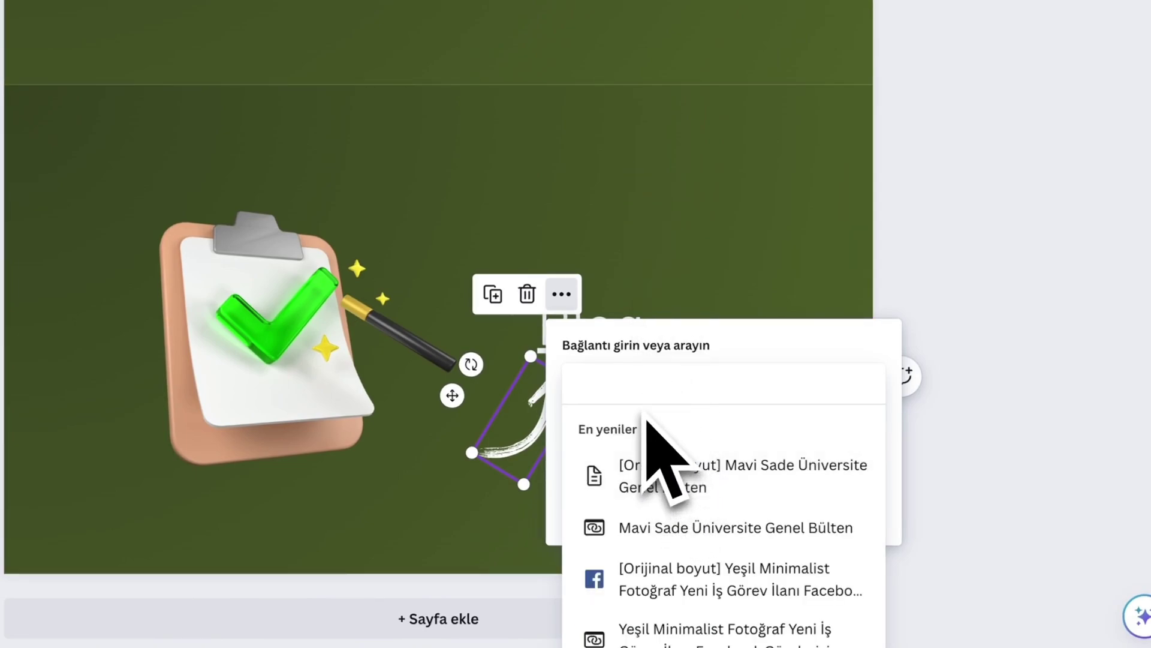
pyautogui.write('https://kubilaytutar.my.canva.site/blog')
pyautogui.write('1')
pyautogui.press('Return')
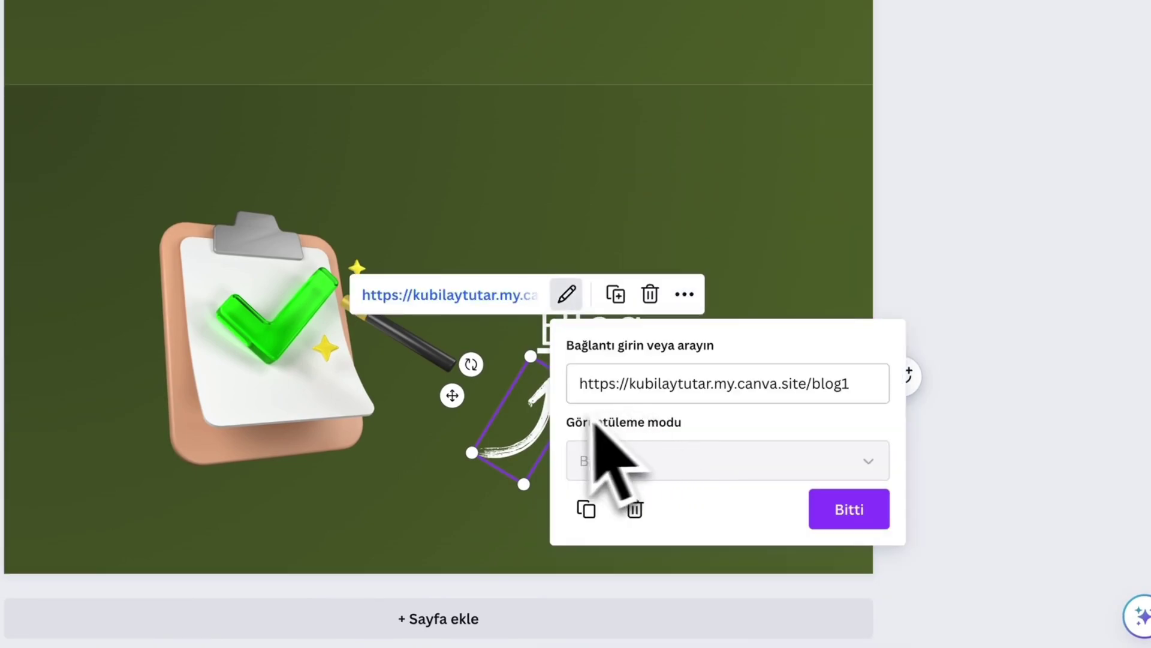
pyautogui.click(849, 510)
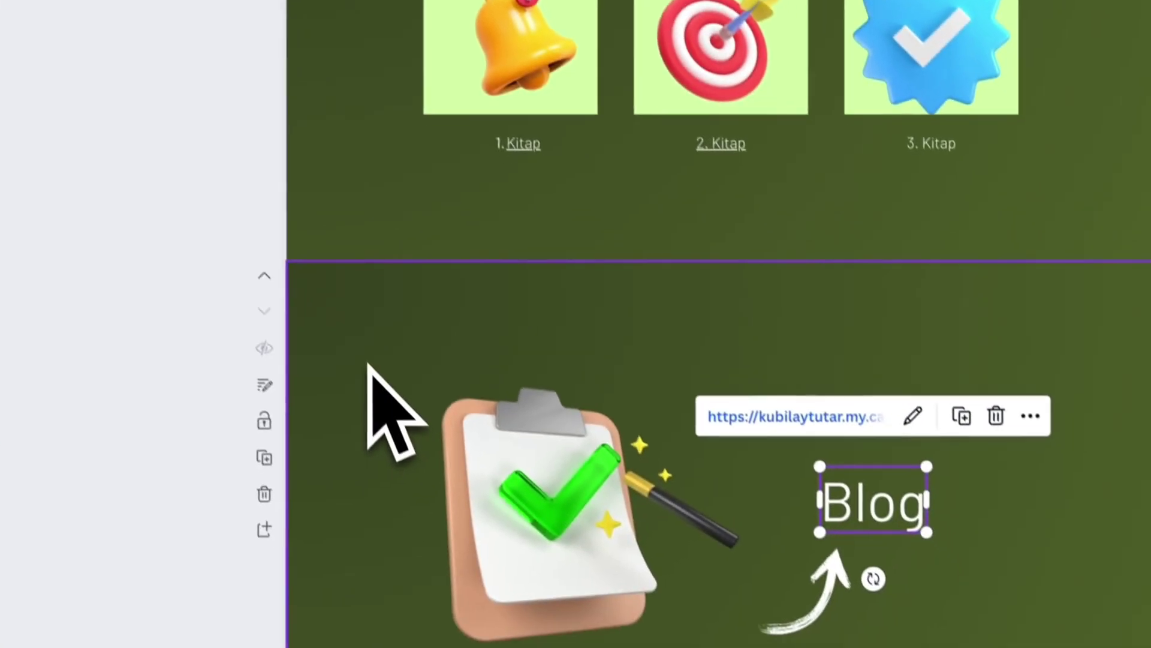
pyautogui.click(360, 353)
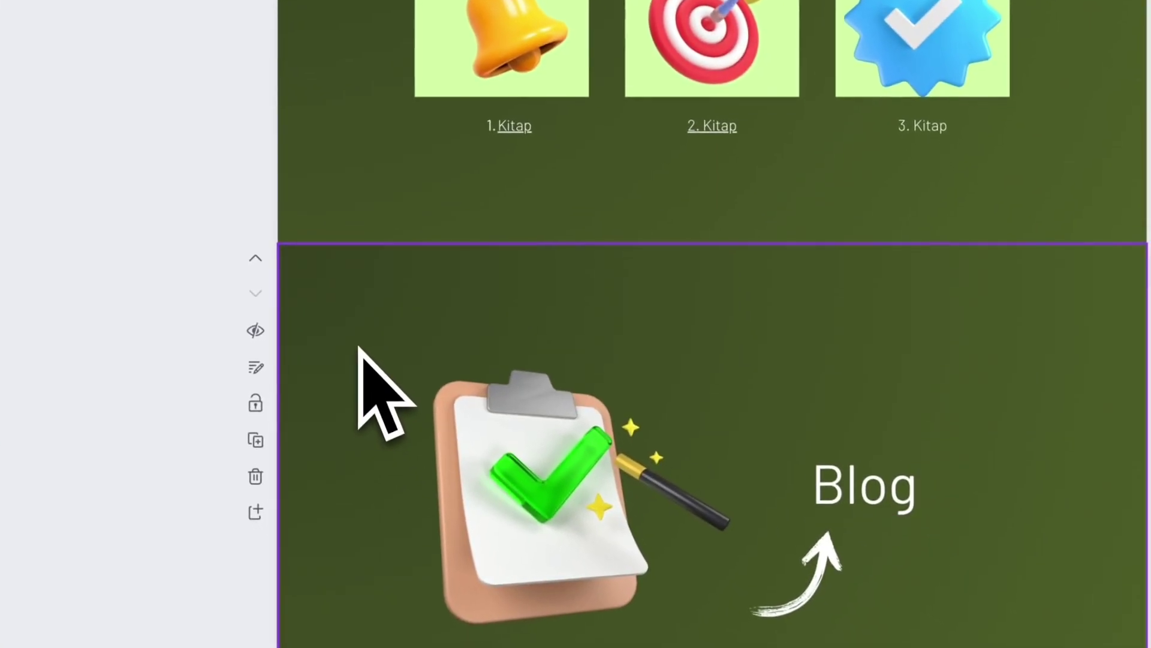
pyautogui.scroll(10, 977, 399)
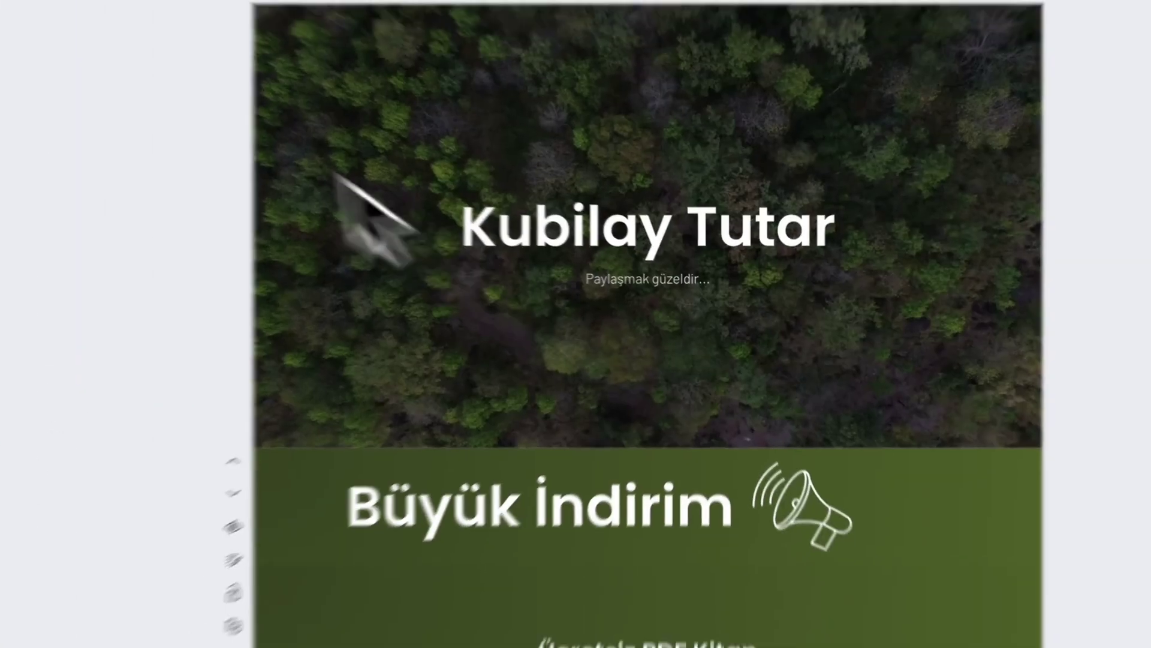
pyautogui.scroll(-5, 372, 222)
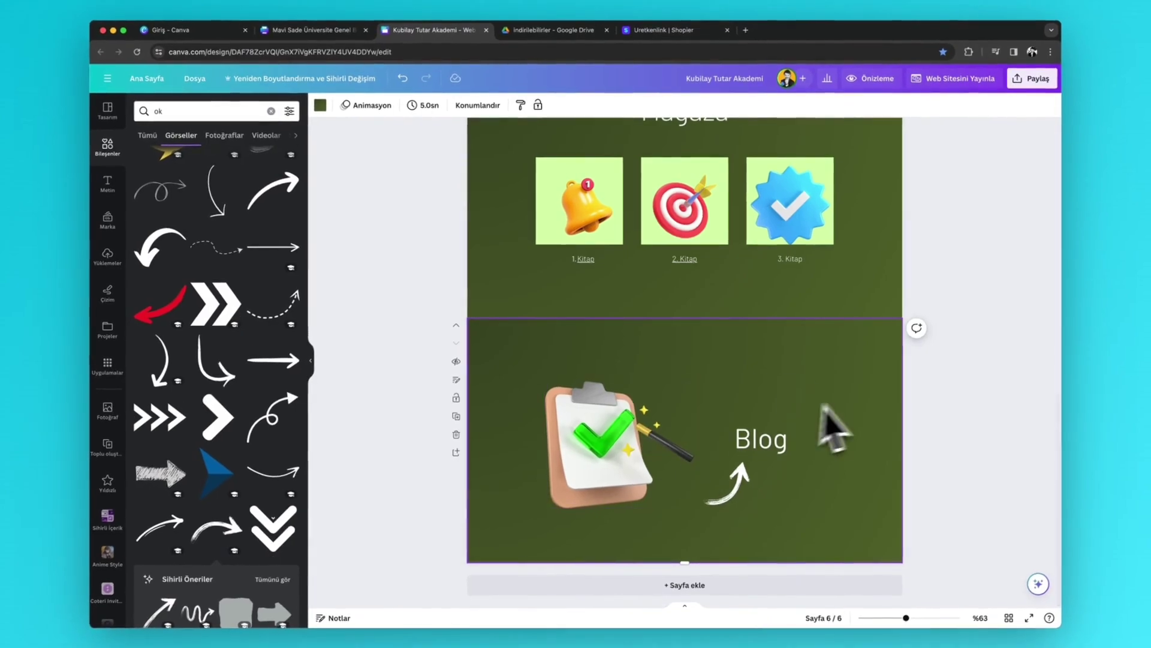
pyautogui.scroll(20, 480, 311)
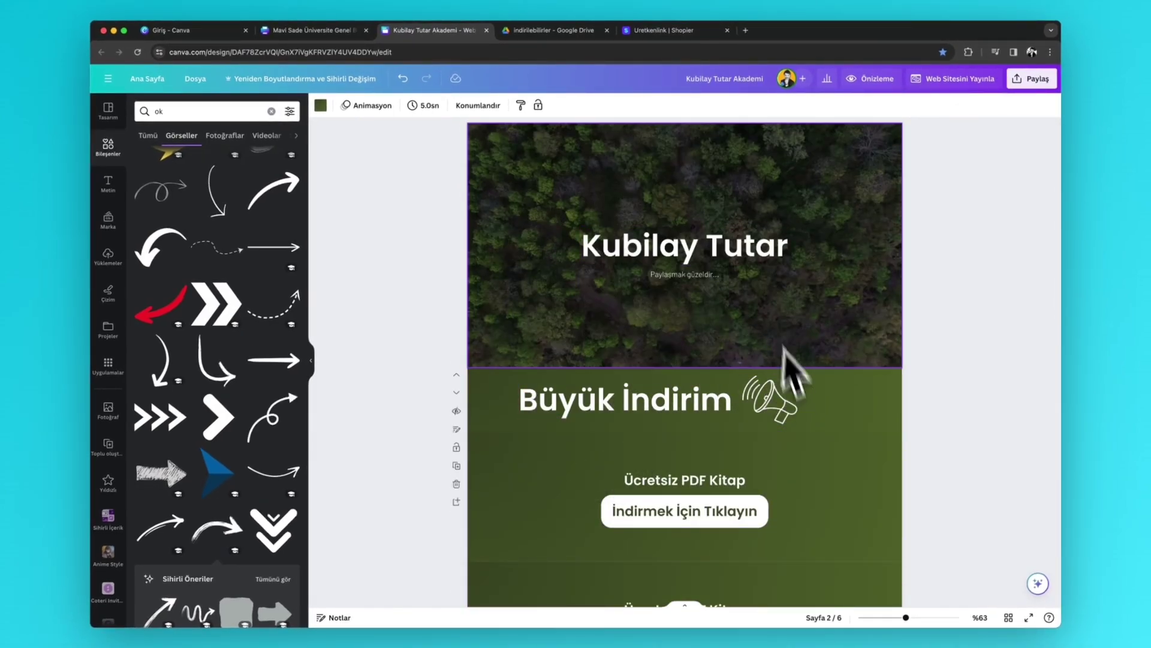
pyautogui.scroll(-5, 690, 252)
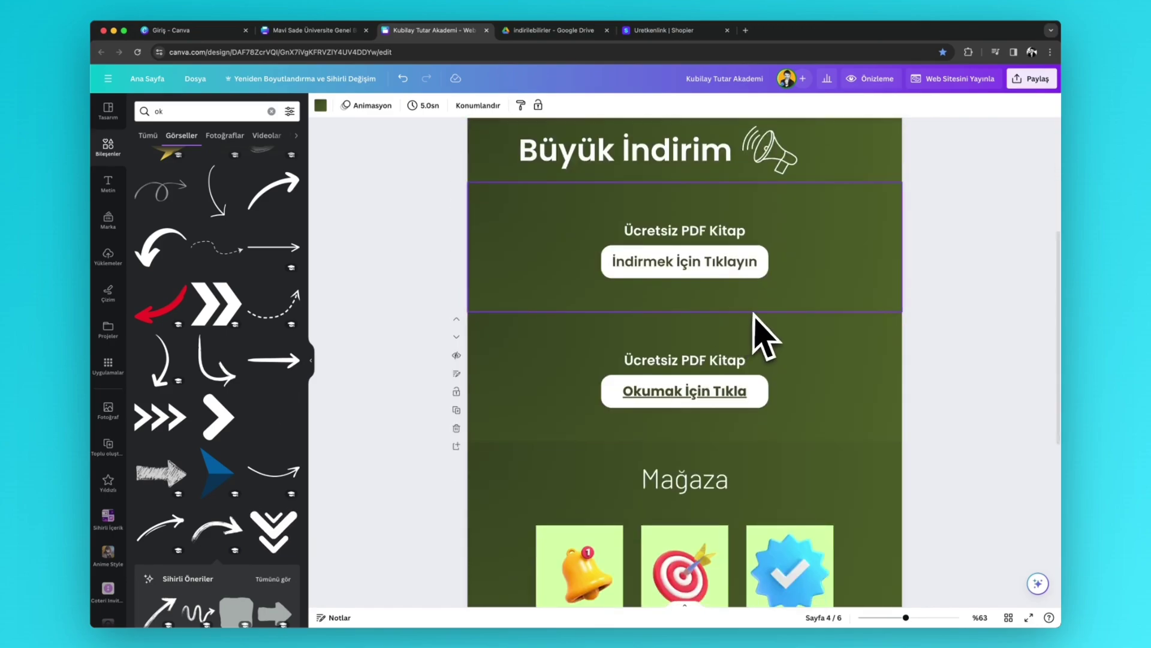
pyautogui.scroll(5, 766, 334)
pyautogui.scroll(-6, 805, 188)
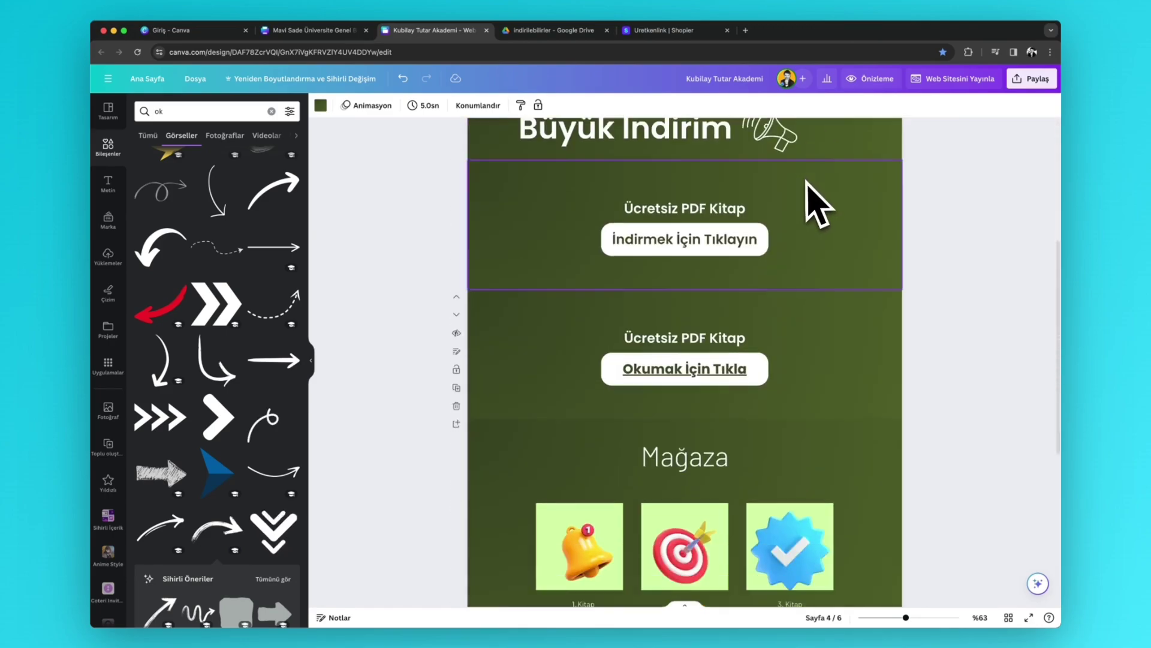
pyautogui.scroll(3, 801, 188)
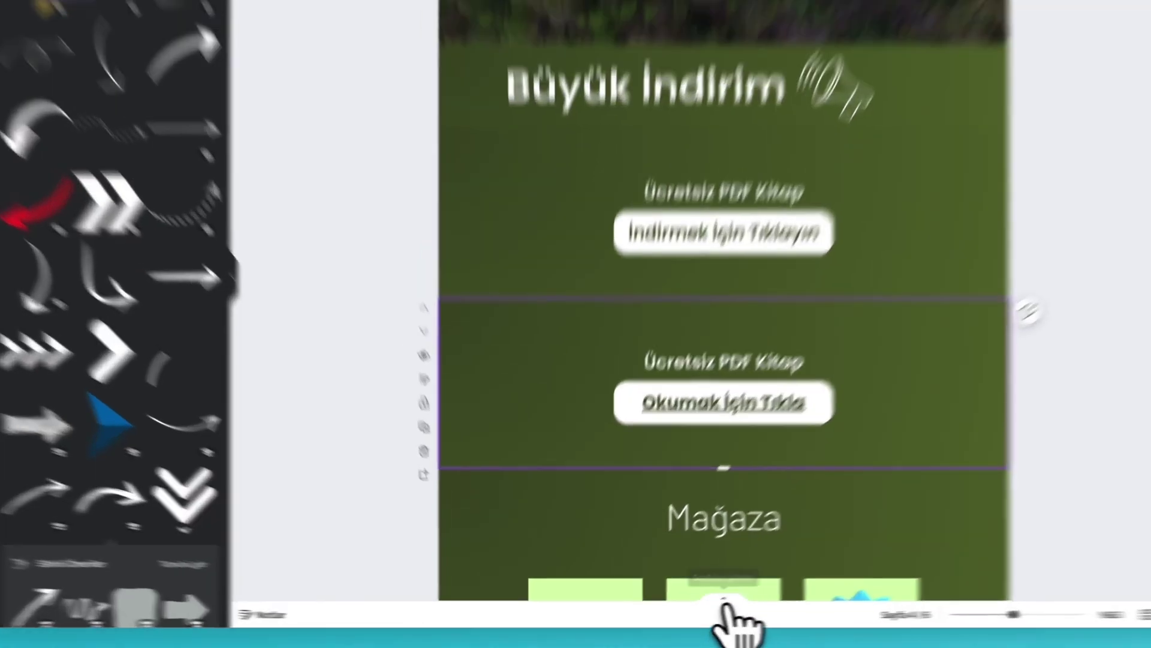
# - Title page 1 of the website 'Anasayfa'
pyautogui.click(685, 607)
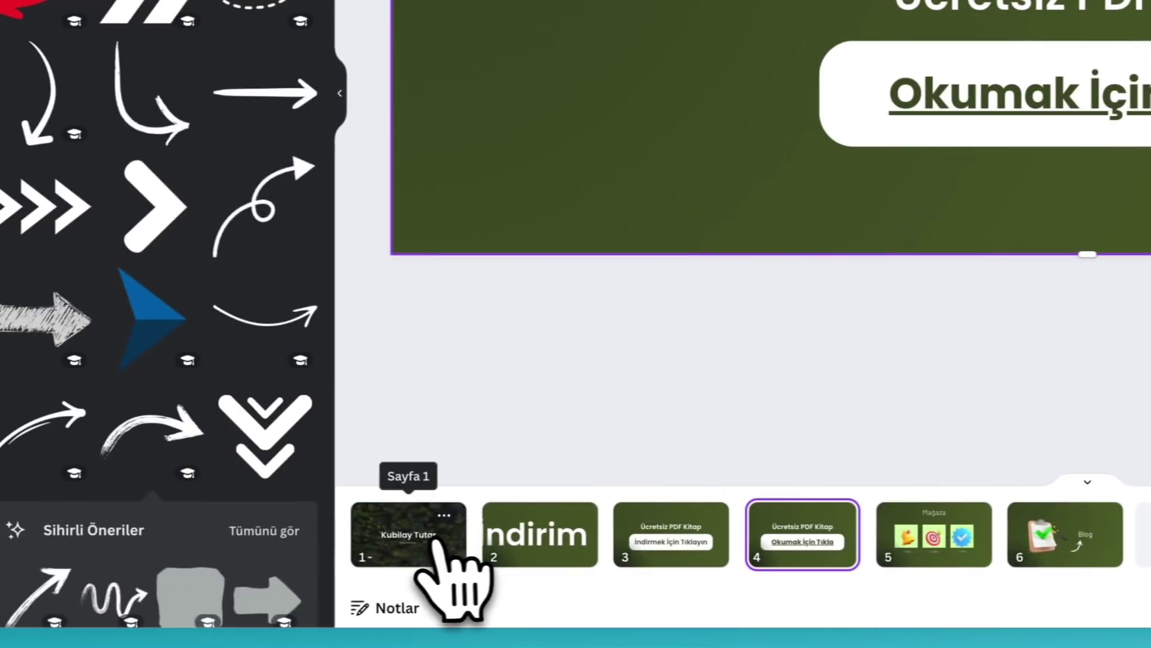
pyautogui.click(163, 515)
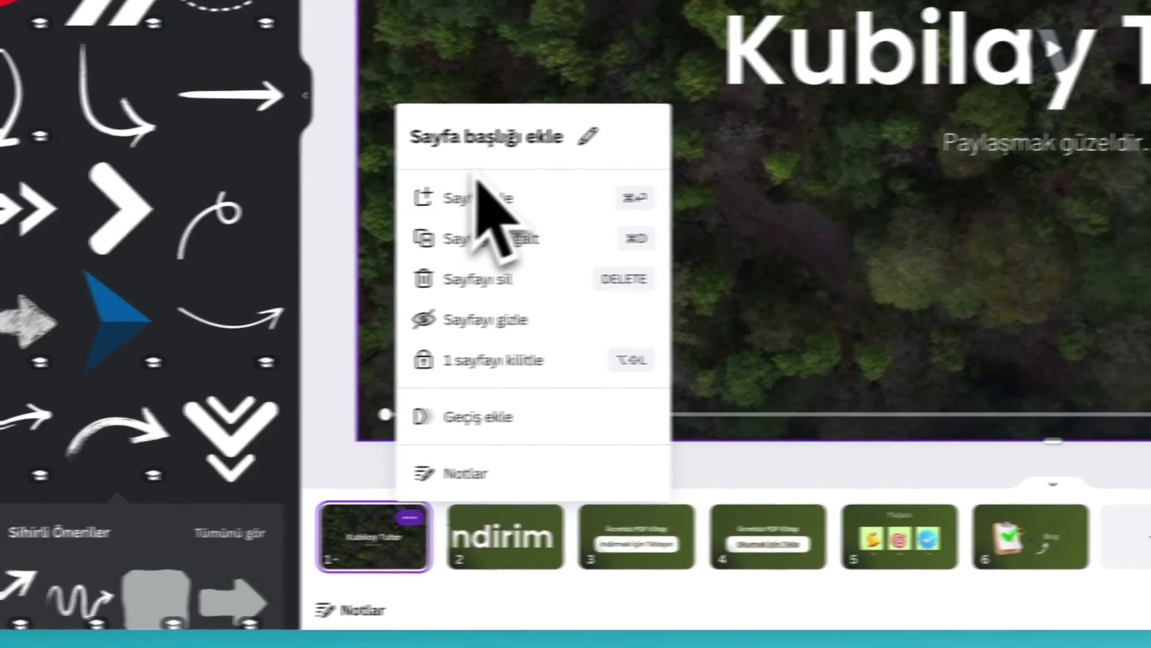
pyautogui.click(521, 134)
pyautogui.write('Anasa')
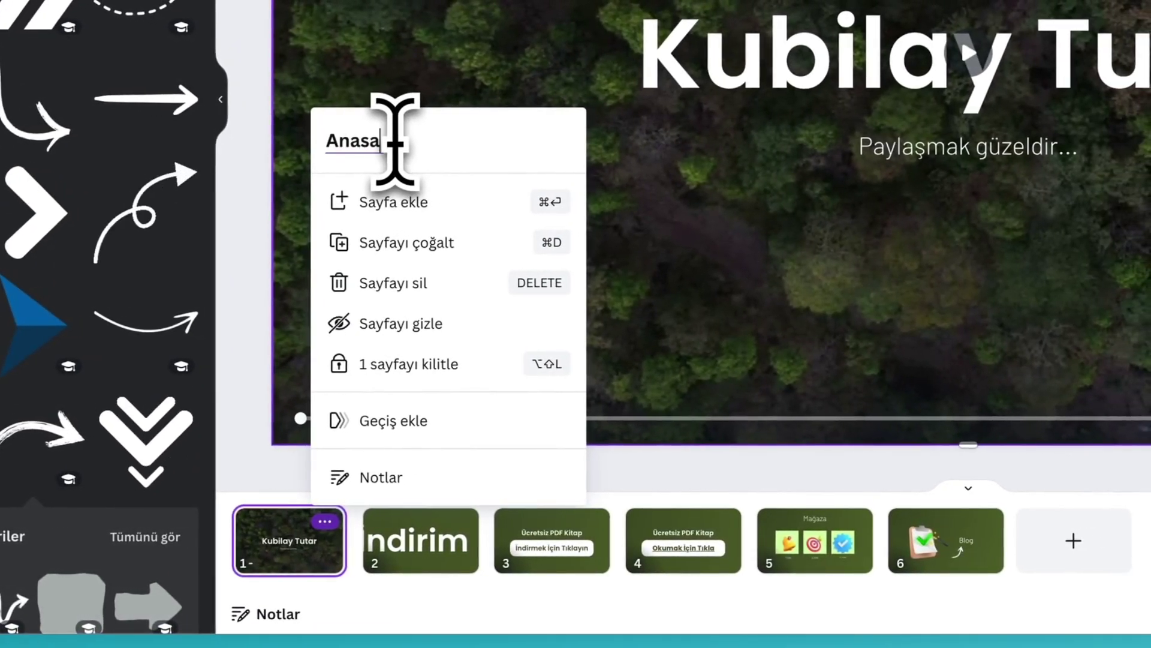
pyautogui.write('yfa')
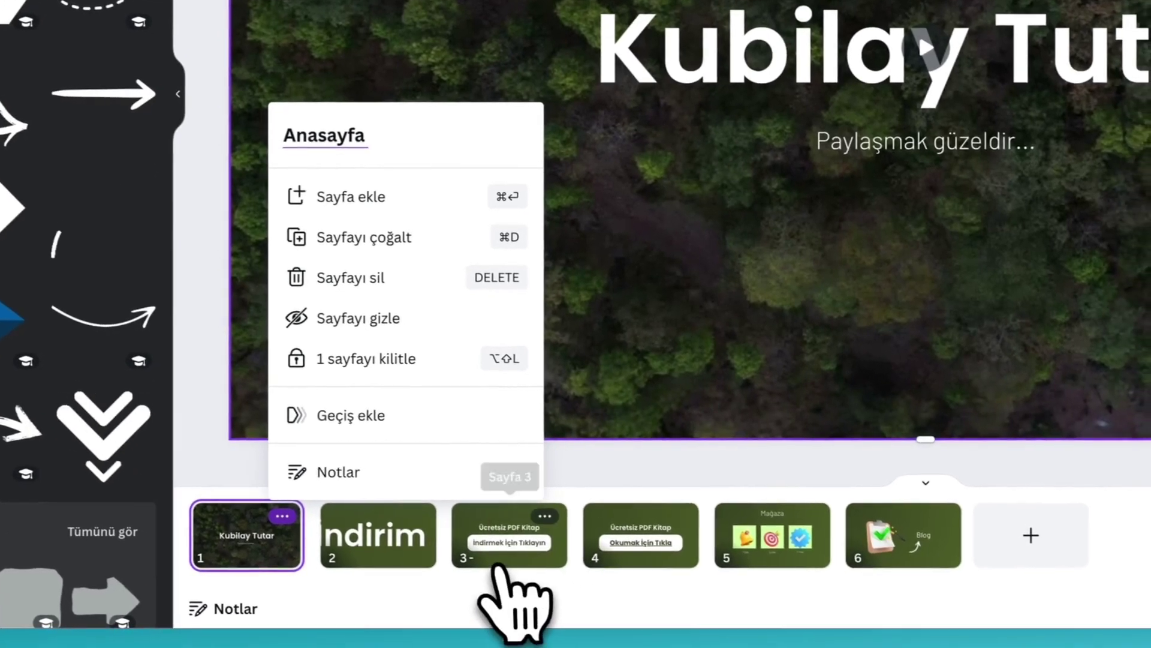
# - Title page 3 'Ücretsiz PDF' and page 4 'Ücretsiz Kitap'
pyautogui.click(546, 567)
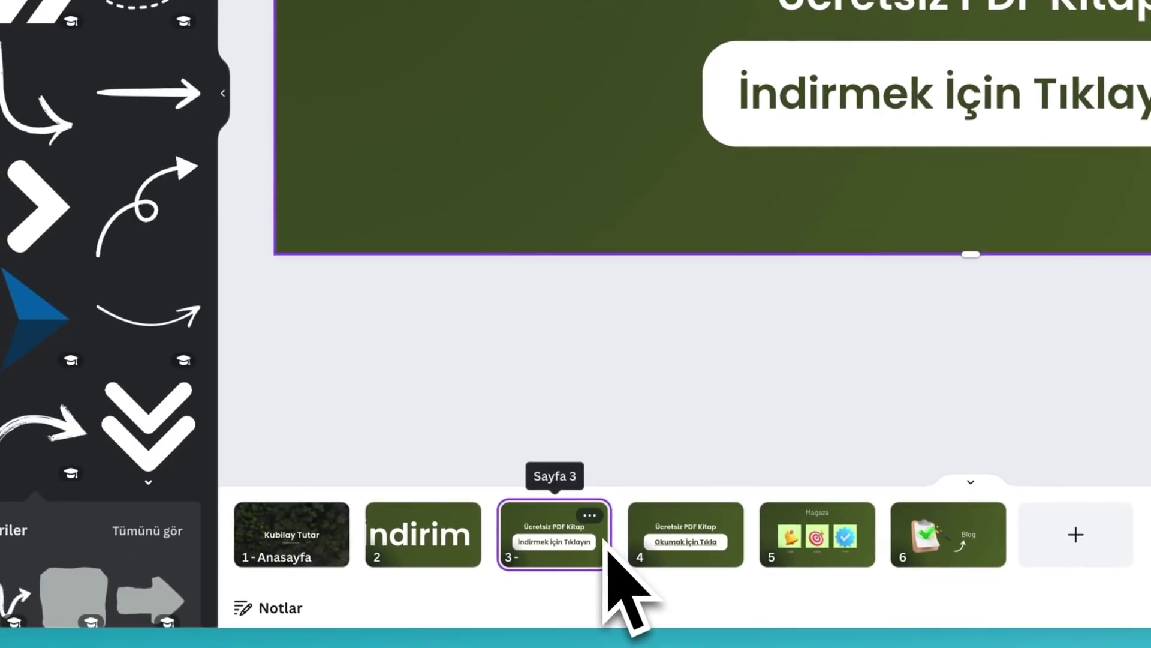
pyautogui.moveTo(652, 505)
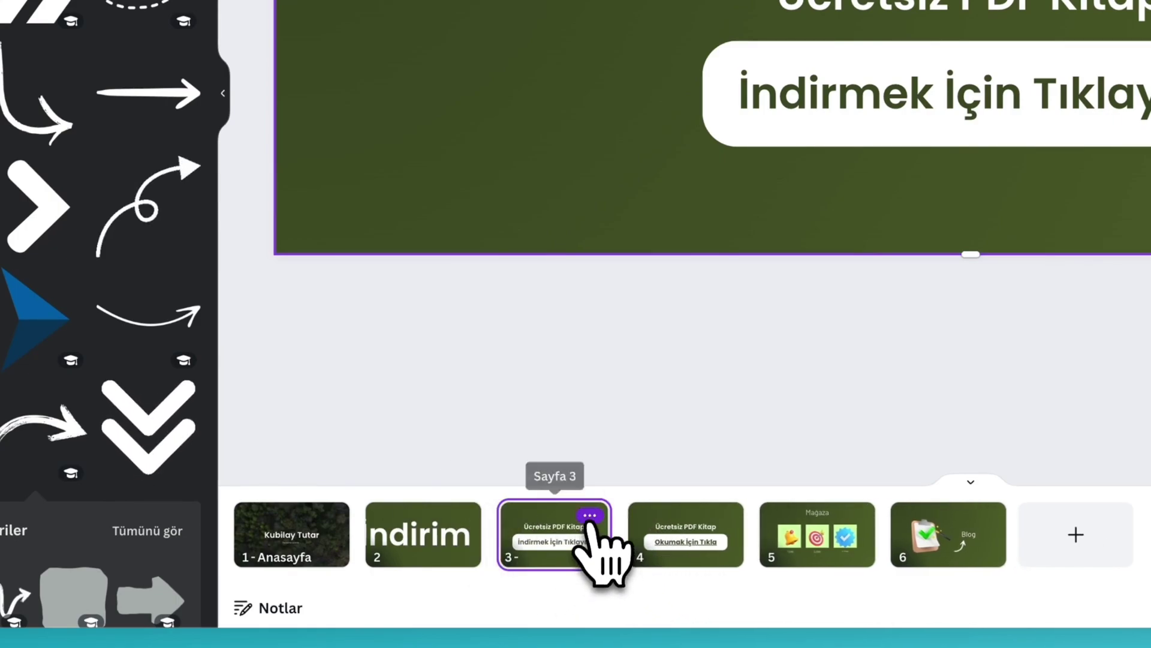
pyautogui.click(589, 516)
pyautogui.click(681, 137)
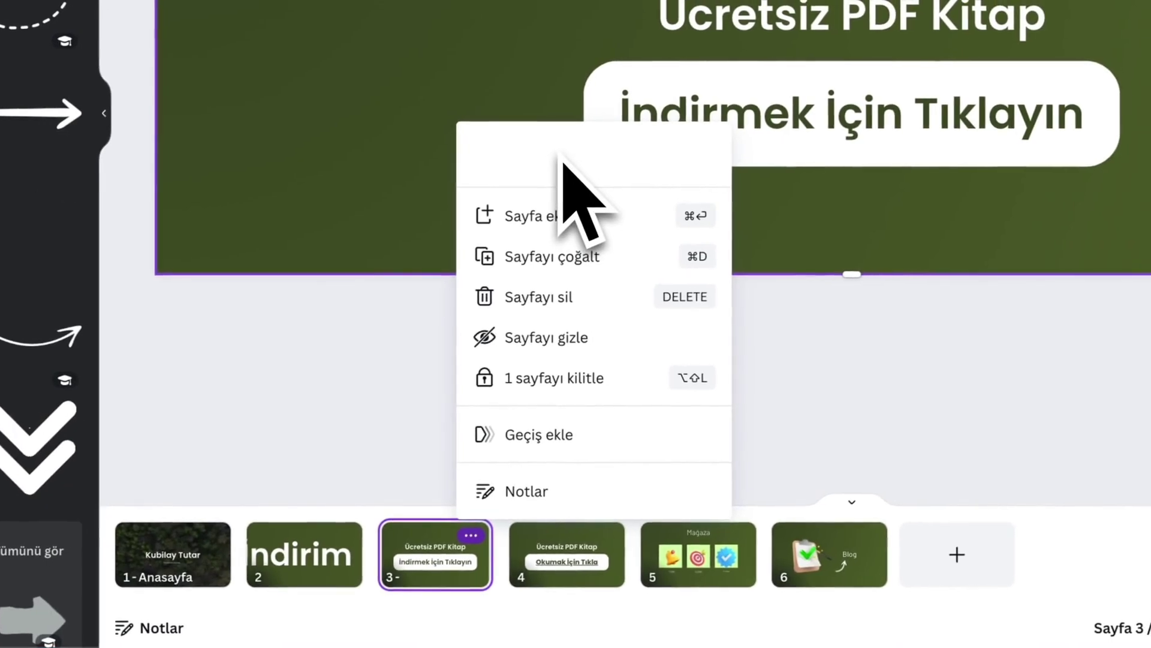
pyautogui.write('Ücretsiz PDF')
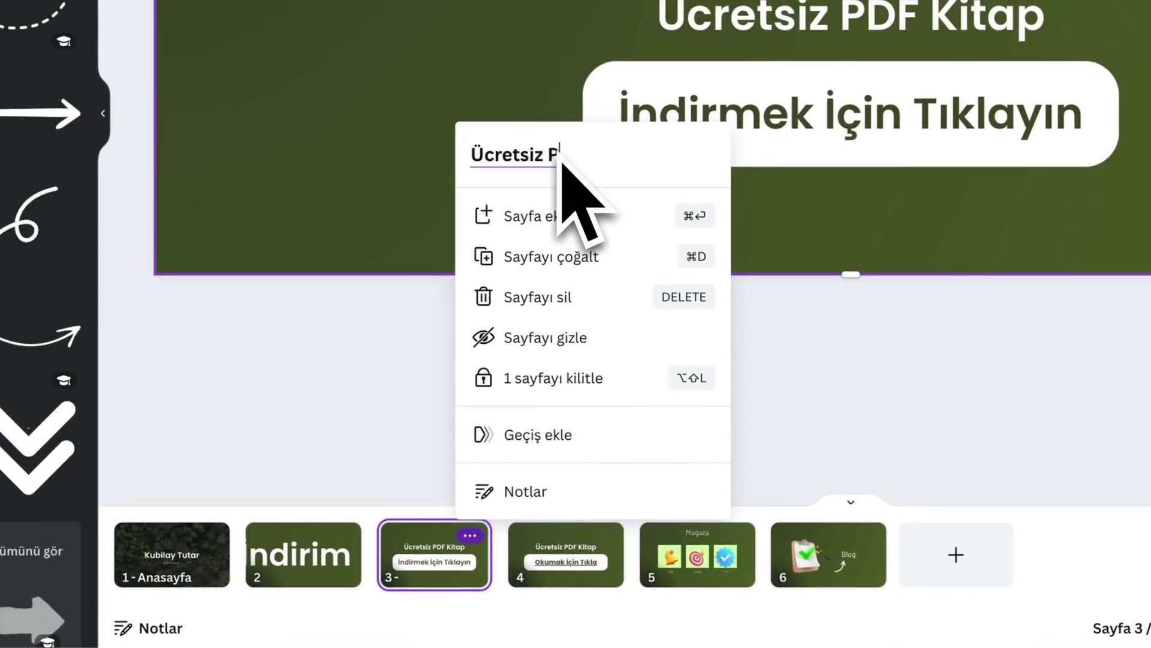
pyautogui.click(534, 531)
pyautogui.click(577, 516)
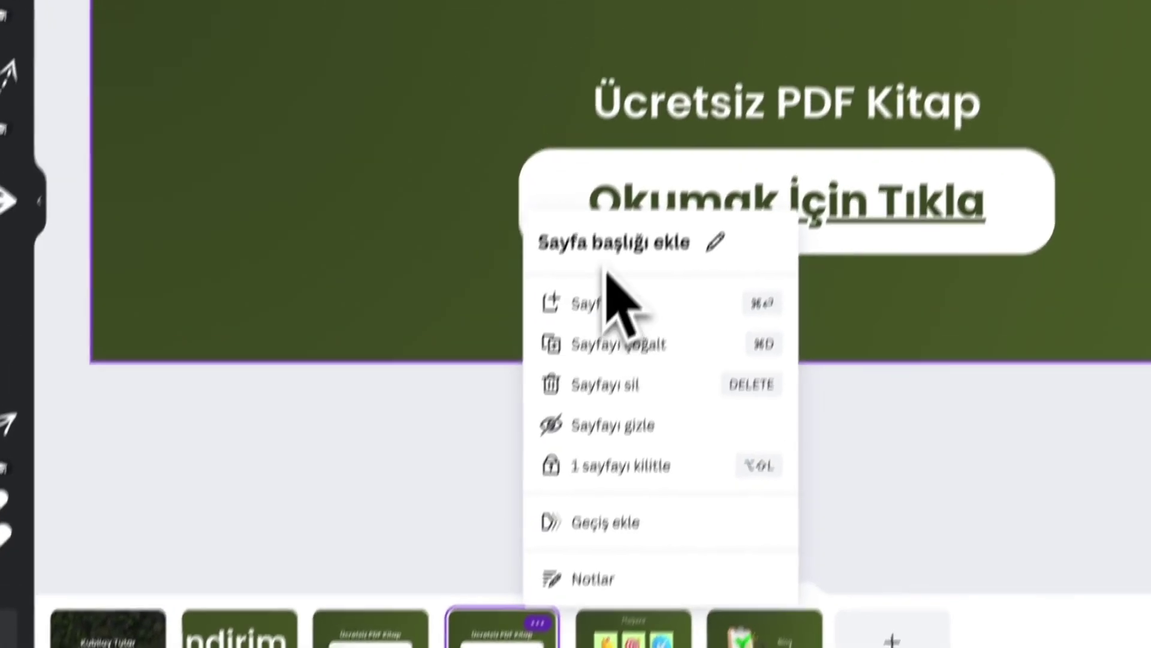
pyautogui.click(606, 264)
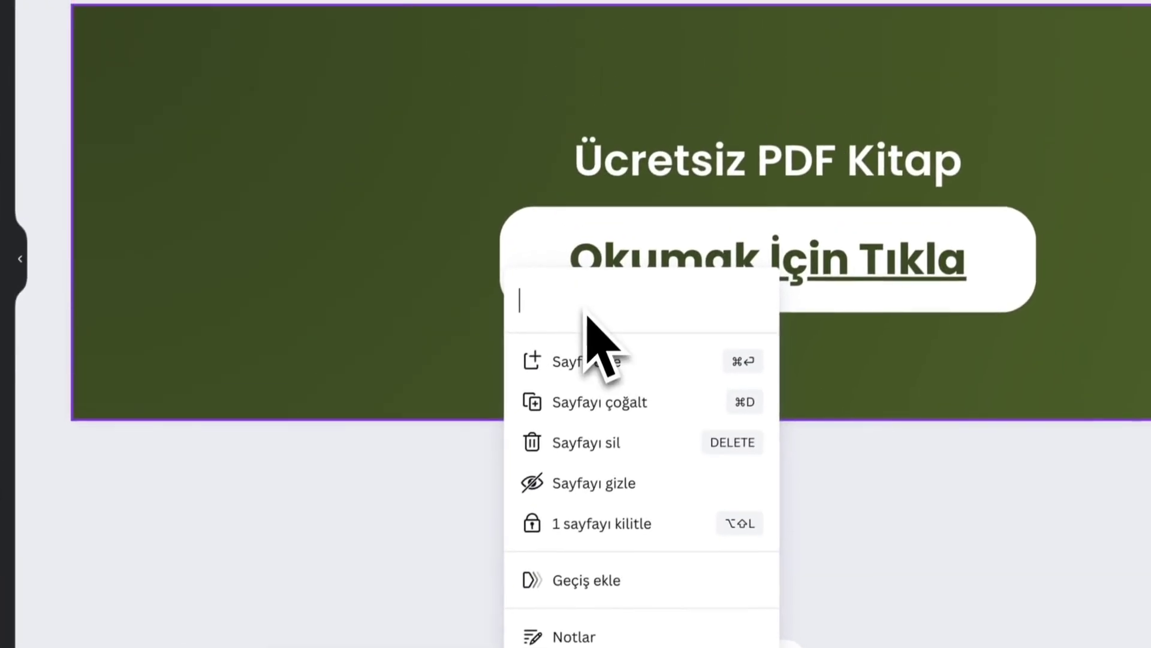
pyautogui.write('Ücretsiz')
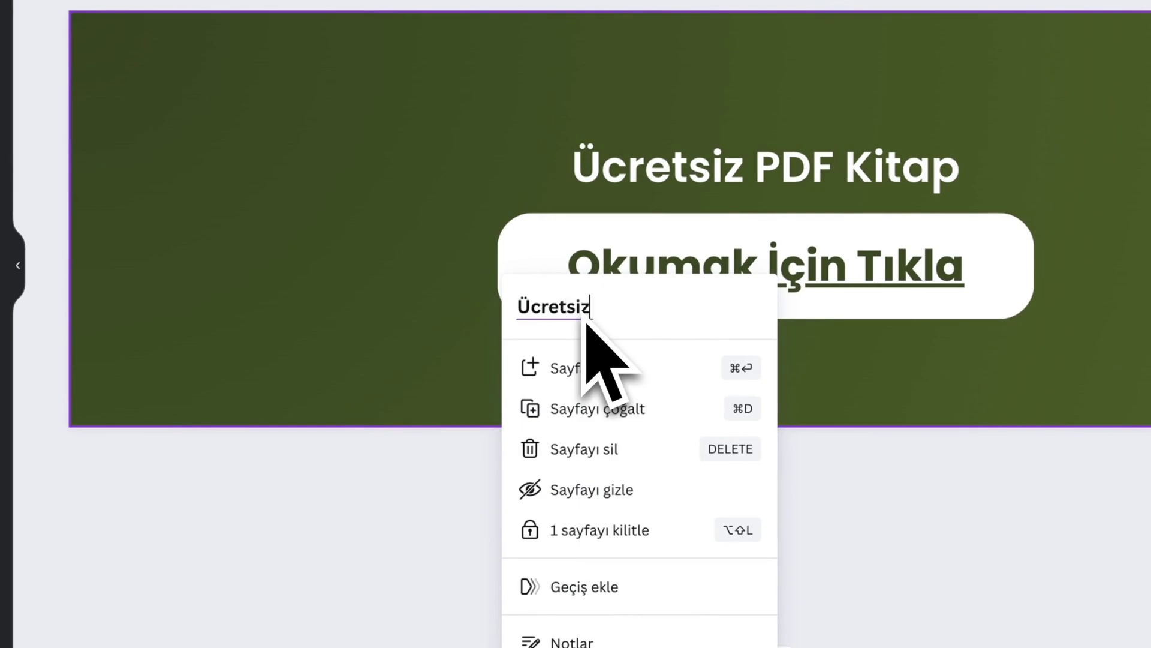
pyautogui.write(' Kitap')
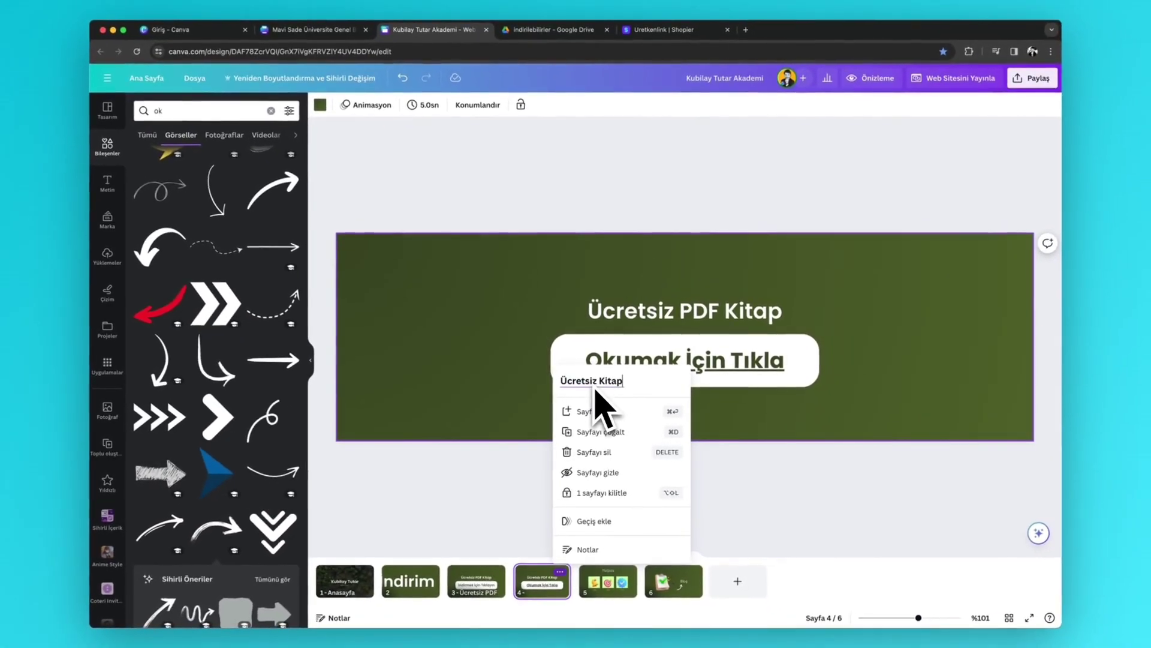
# - Title page 5 'mağaza' and page 6 'Blog'
pyautogui.click(626, 585)
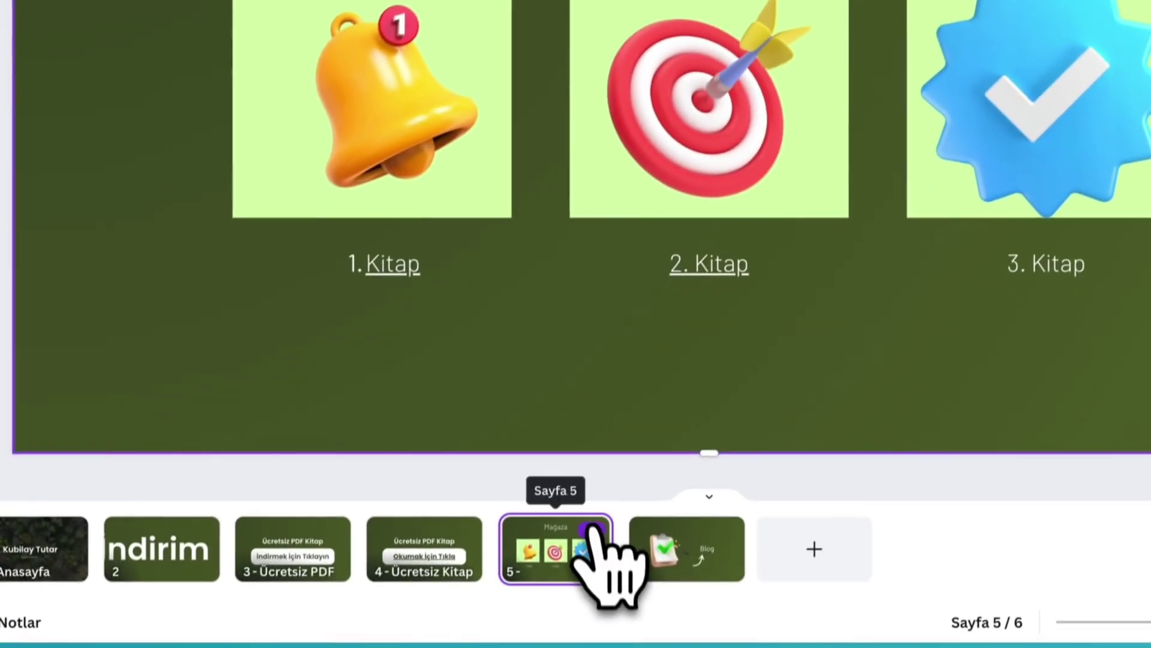
pyautogui.click(592, 530)
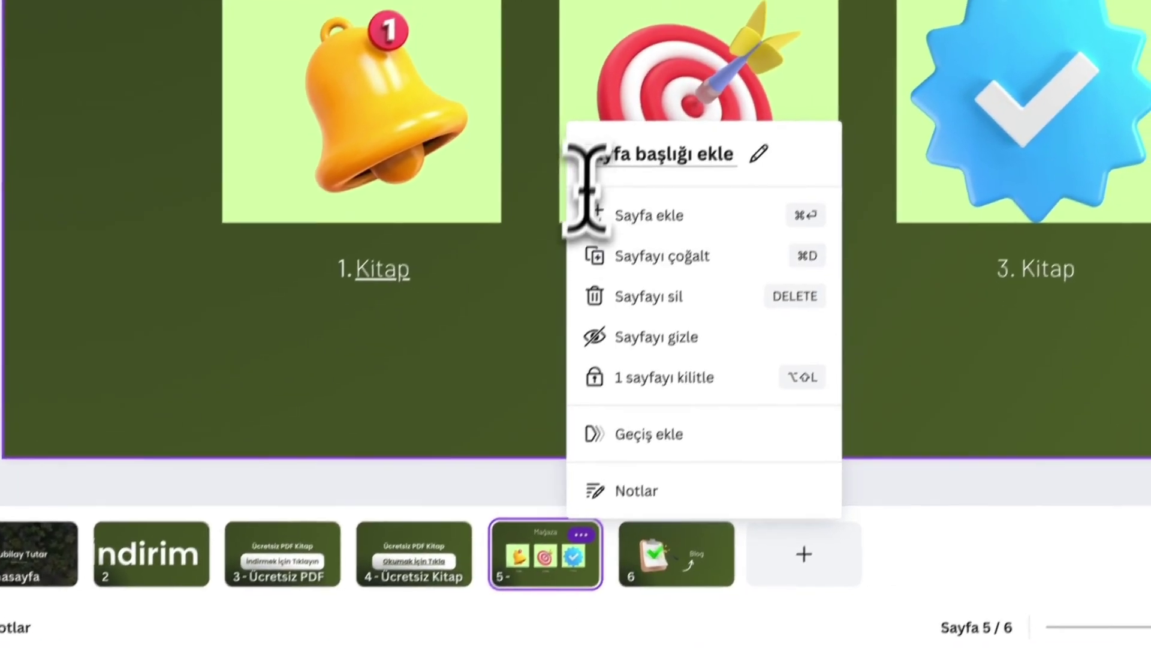
pyautogui.click(599, 186)
pyautogui.write('mağaza')
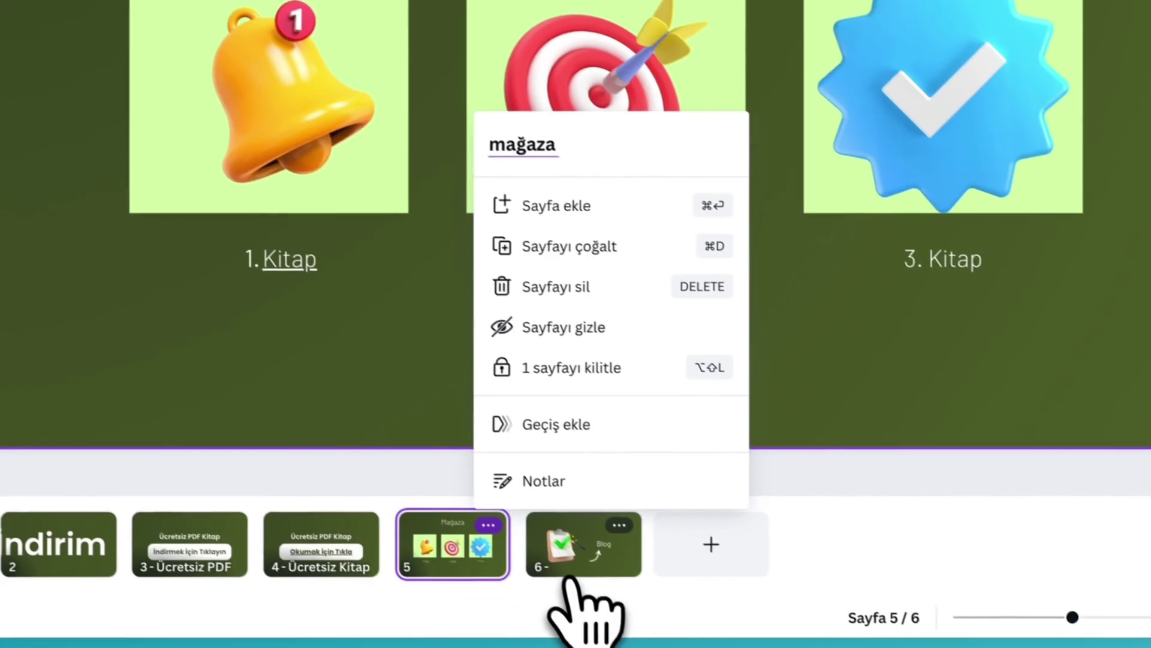
pyautogui.click(635, 609)
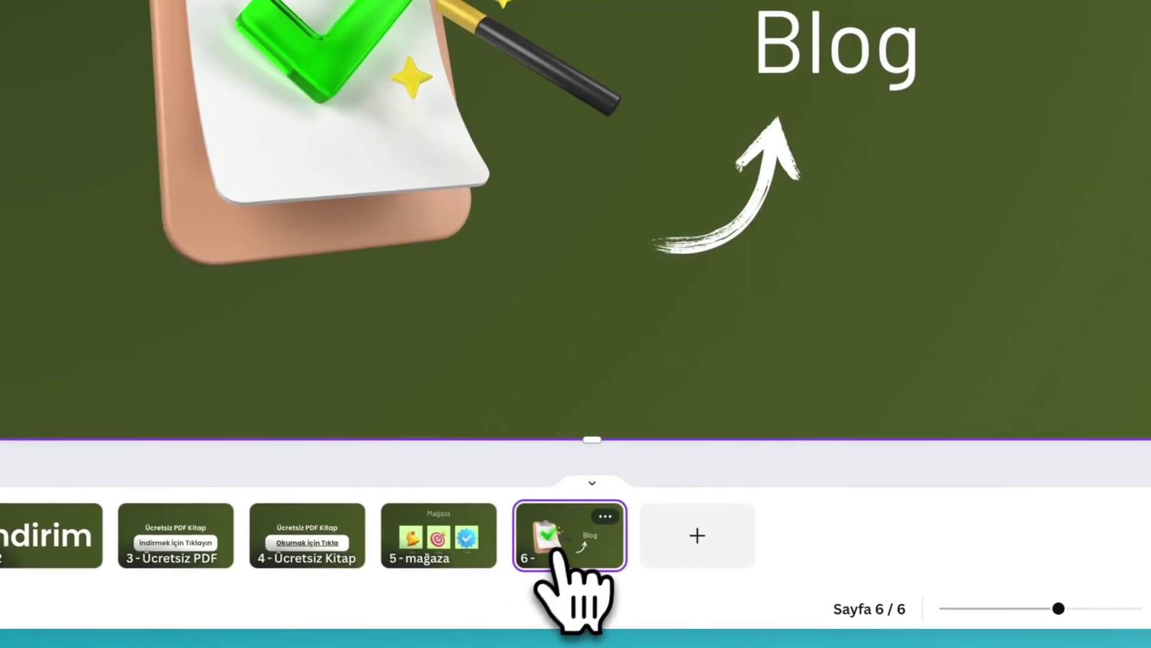
pyautogui.click(689, 570)
pyautogui.click(672, 136)
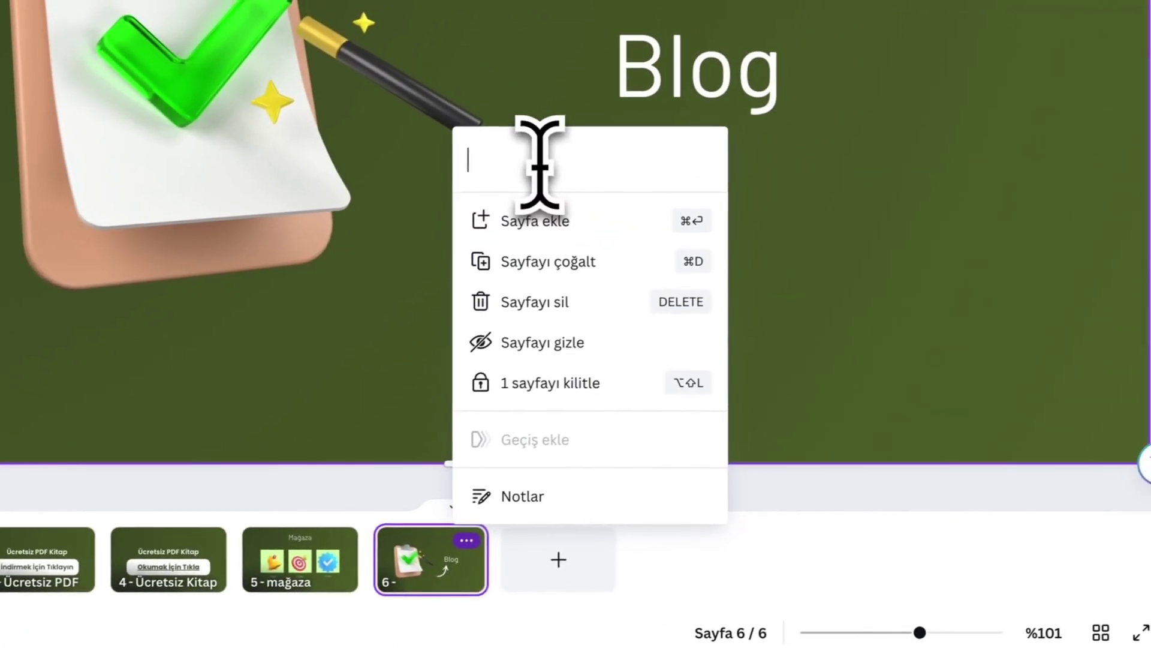
pyautogui.write('Blog')
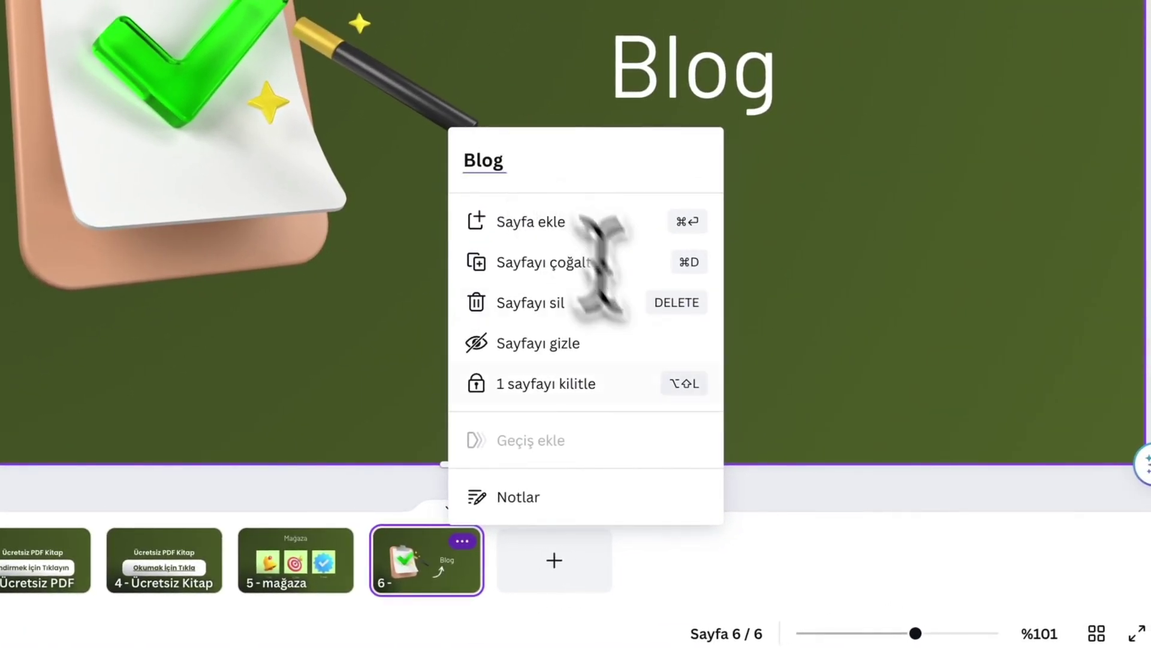
pyautogui.click(770, 561)
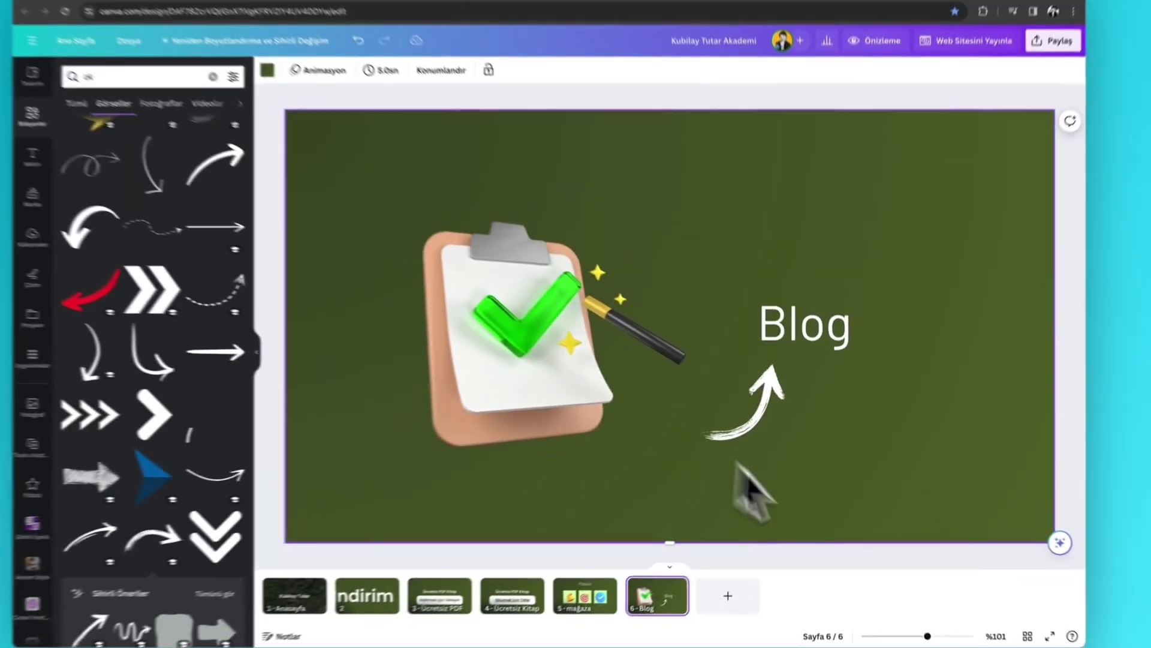
pyautogui.click(670, 567)
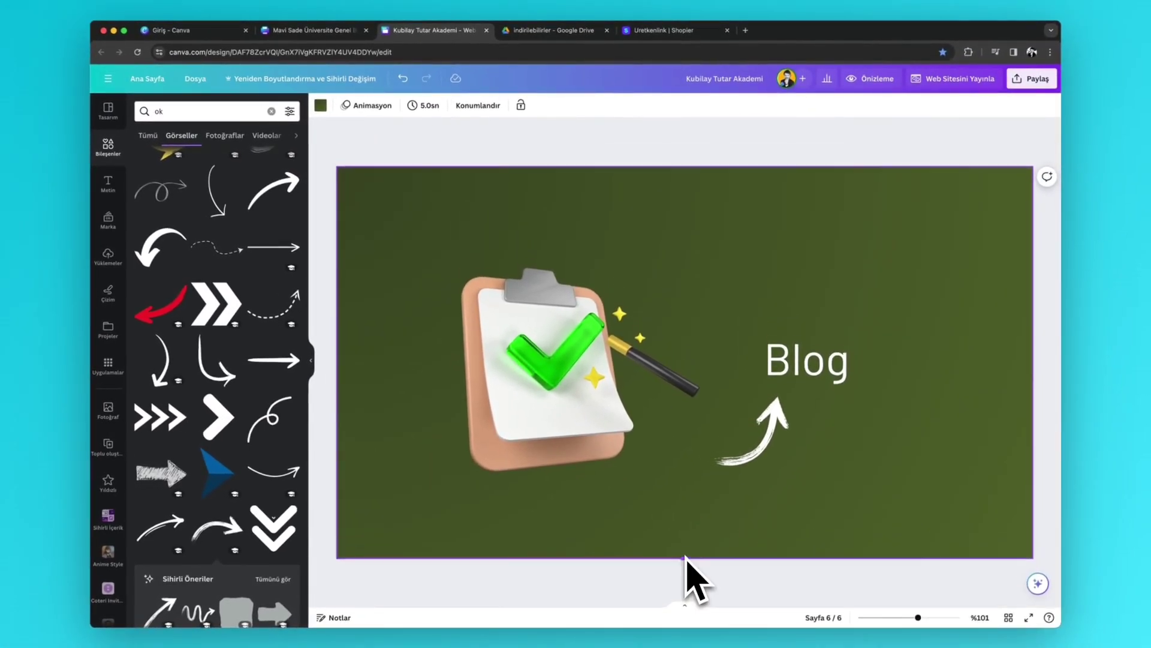
pyautogui.scroll(20, 706, 496)
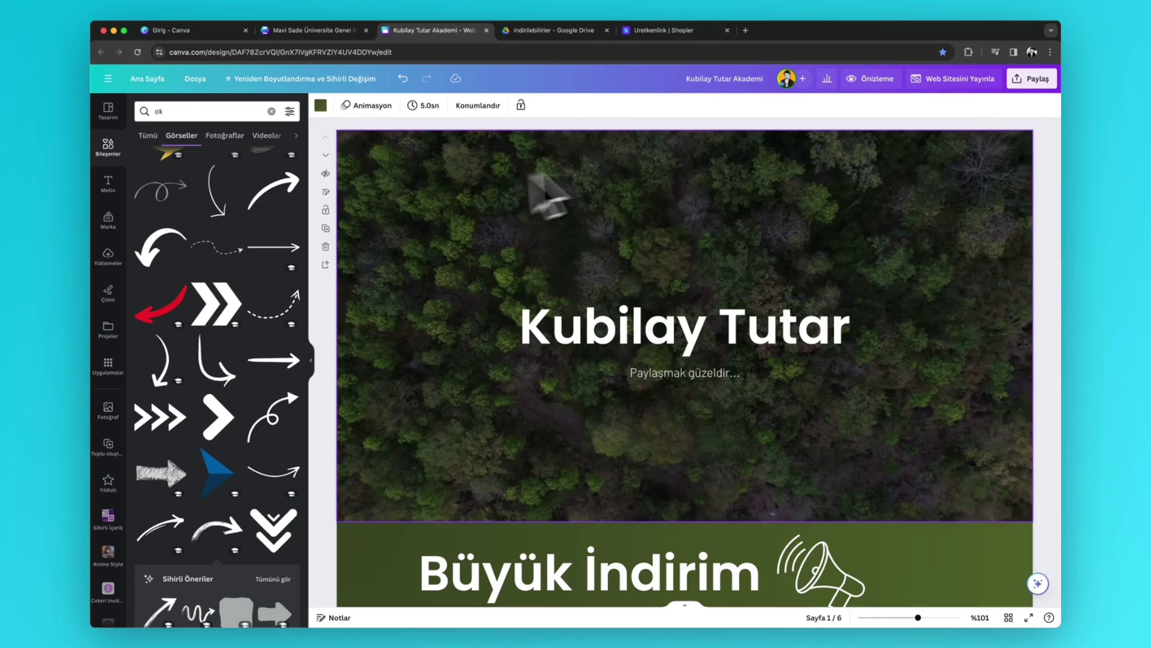
pyautogui.scroll(-5, 774, 318)
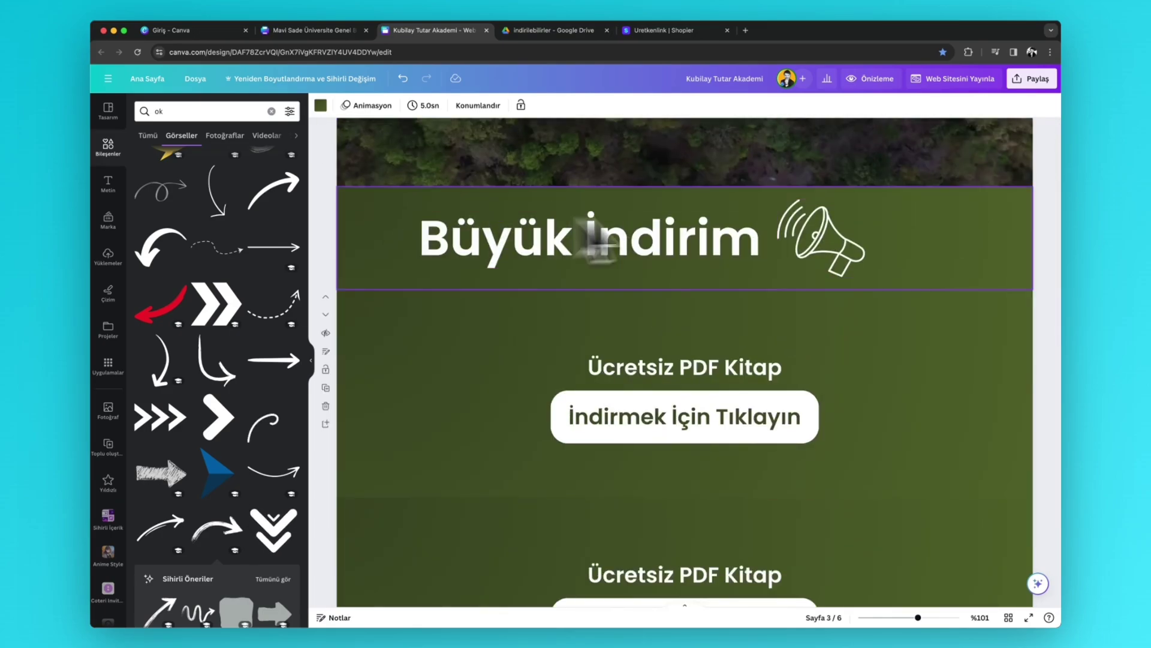
pyautogui.scroll(-2, 761, 288)
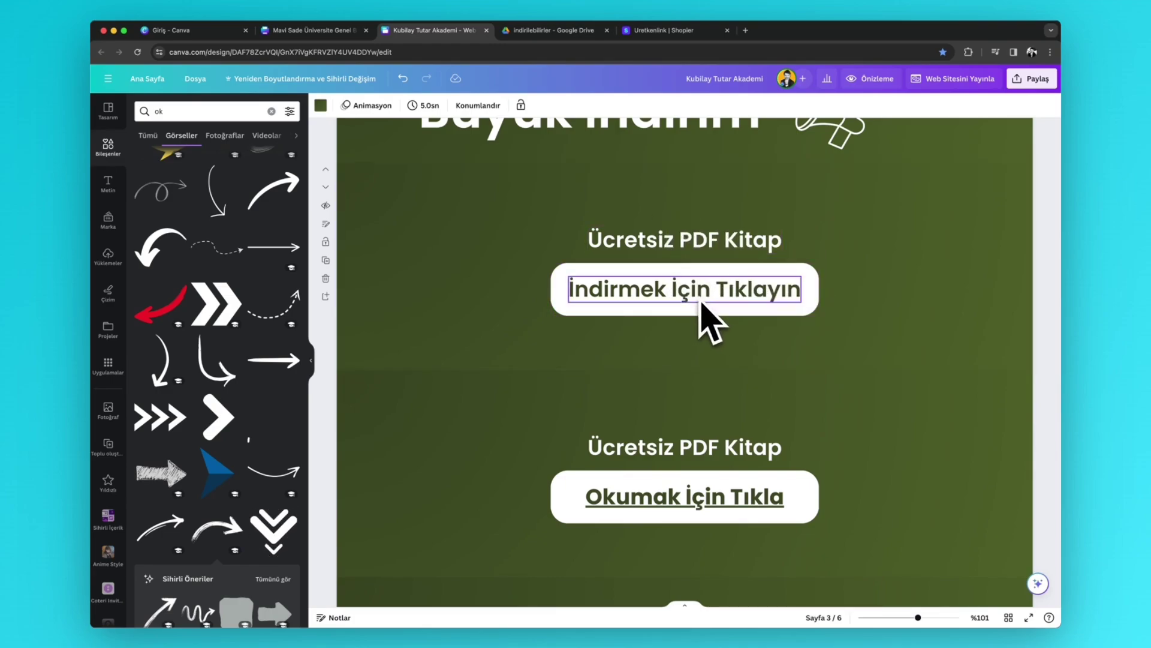
pyautogui.scroll(-3, 760, 296)
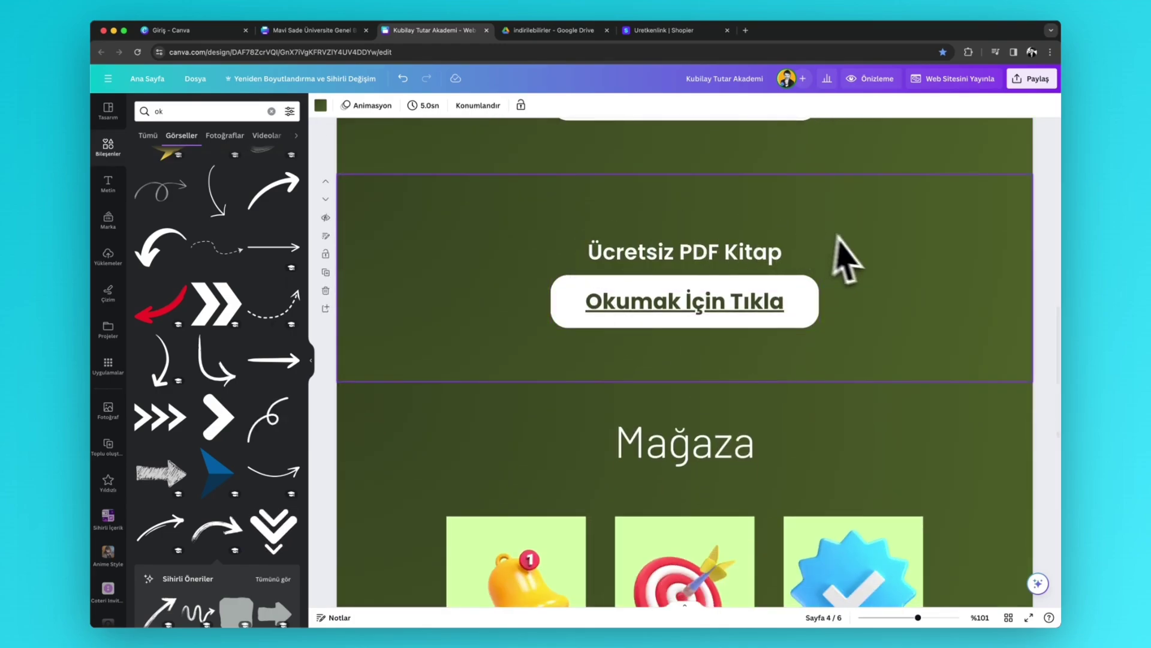
pyautogui.scroll(-3, 771, 226)
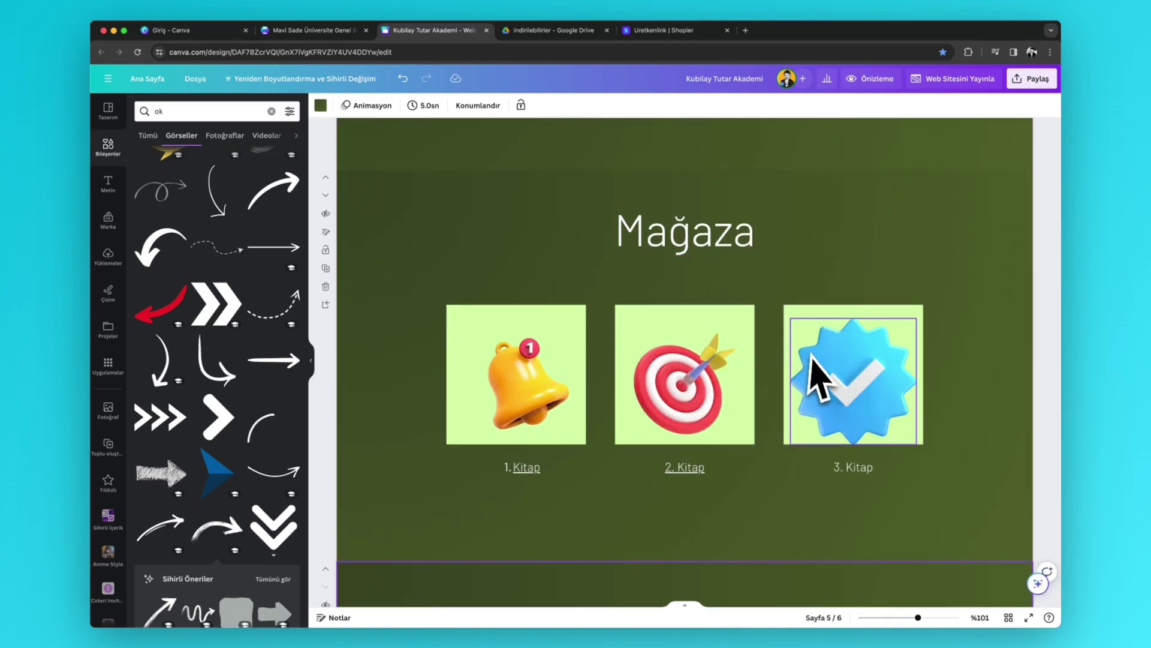
pyautogui.scroll(-4, 812, 360)
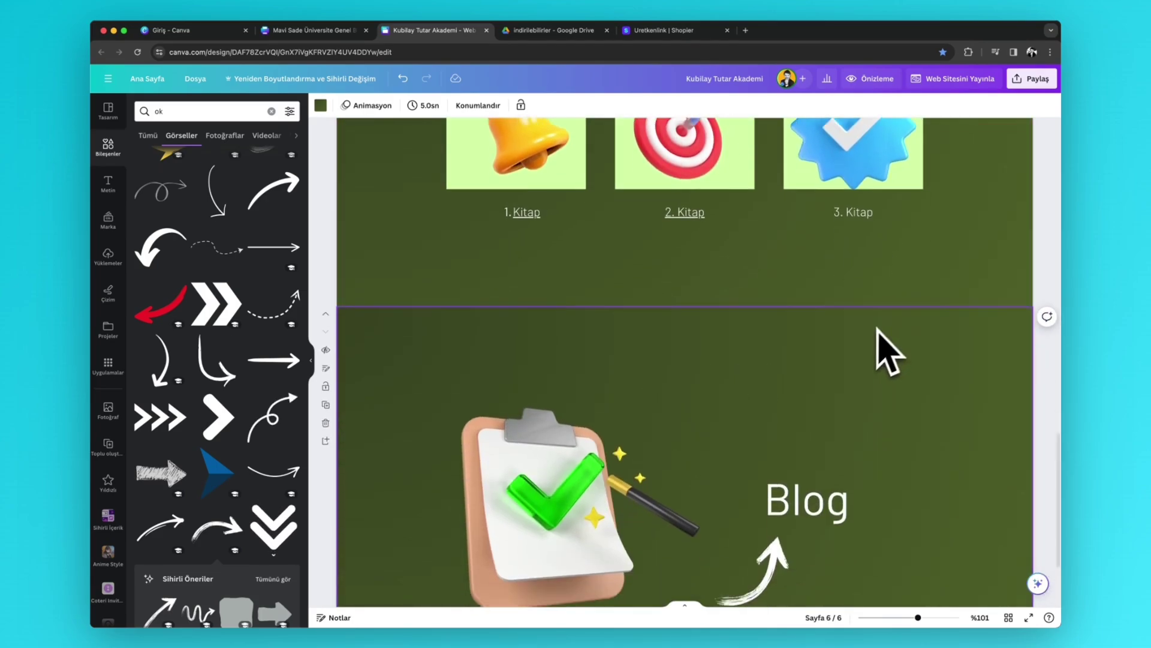
# - Add page 7 and apply the Bize Ulaşın / Şubelerimiz contact footer layout from Düzenler
pyautogui.scroll(-2, 879, 330)
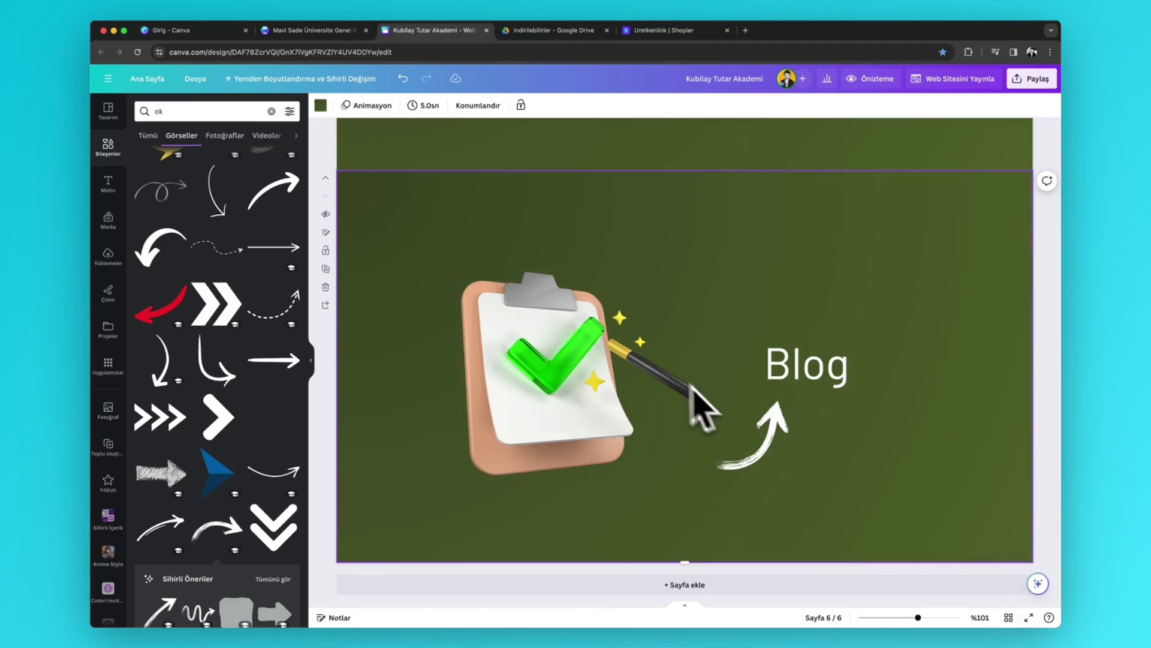
pyautogui.click(732, 583)
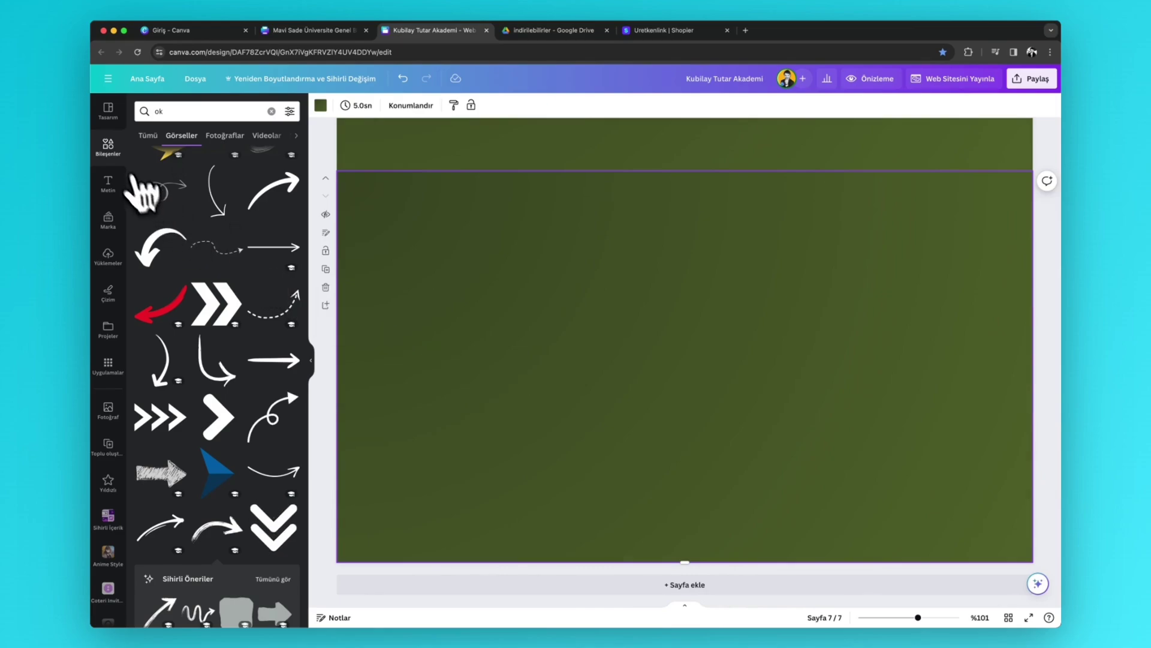
pyautogui.click(108, 147)
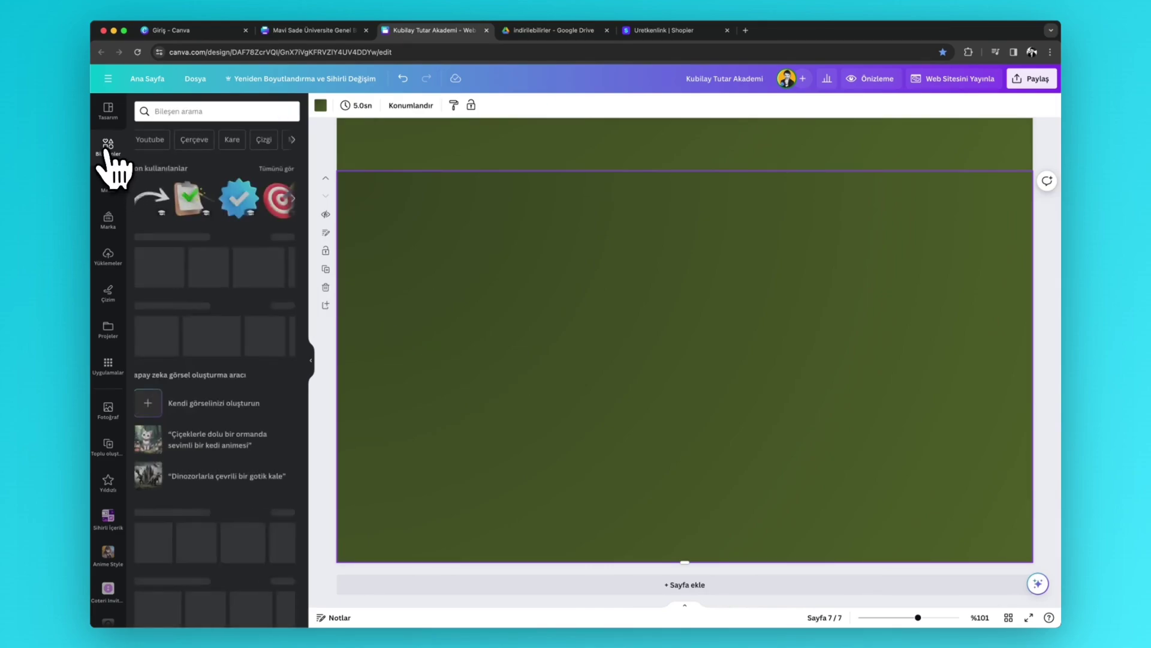
pyautogui.click(107, 108)
pyautogui.click(221, 137)
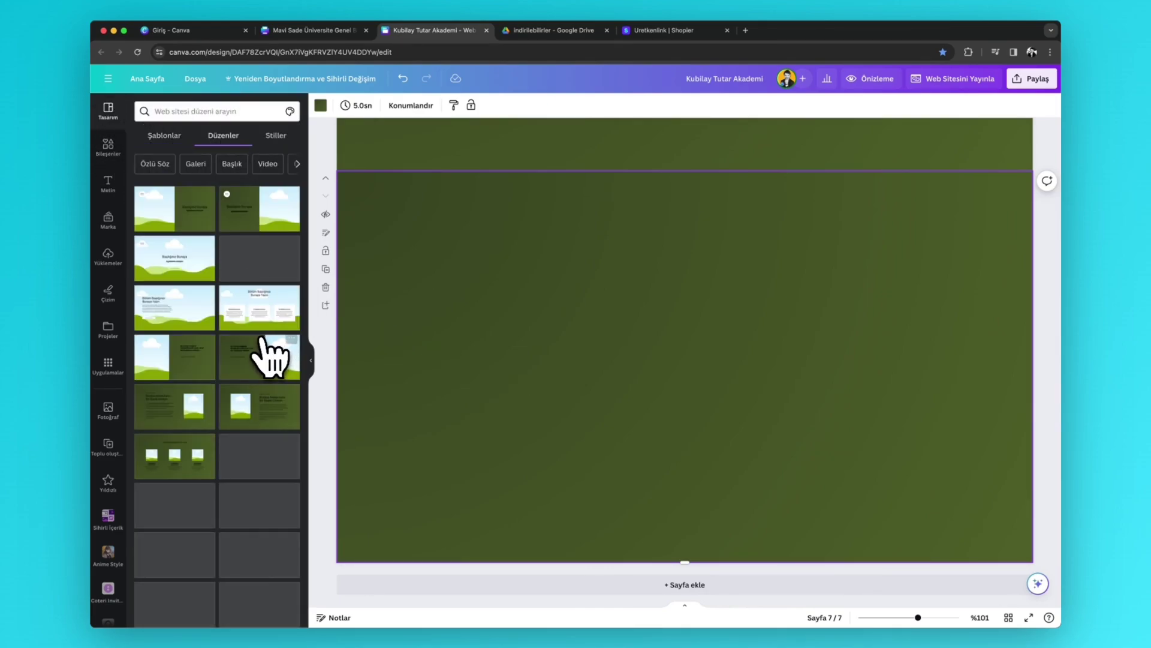
pyautogui.scroll(-3, 259, 351)
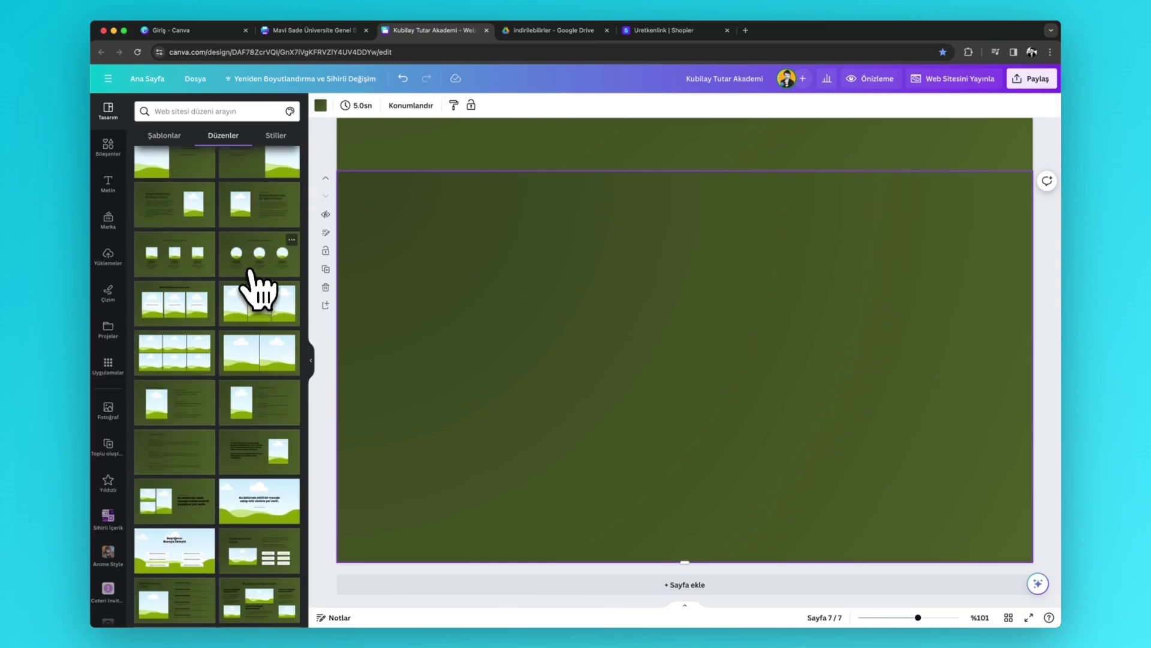
pyautogui.scroll(-5, 258, 294)
pyautogui.scroll(-5, 258, 366)
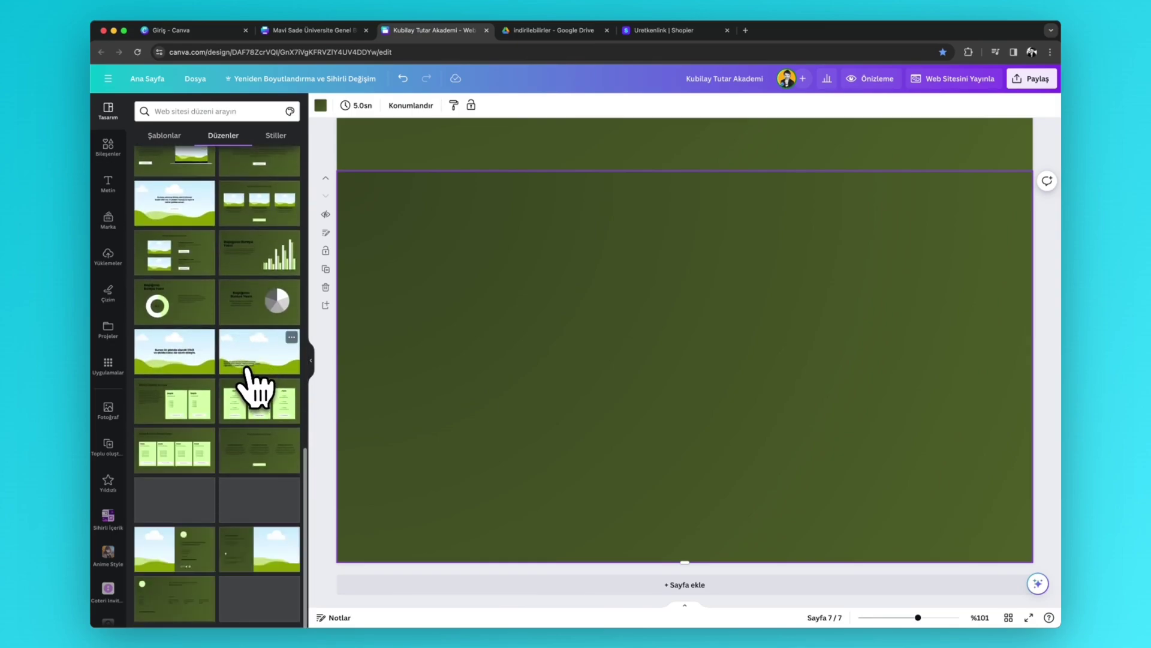
pyautogui.scroll(-3, 246, 378)
pyautogui.click(192, 605)
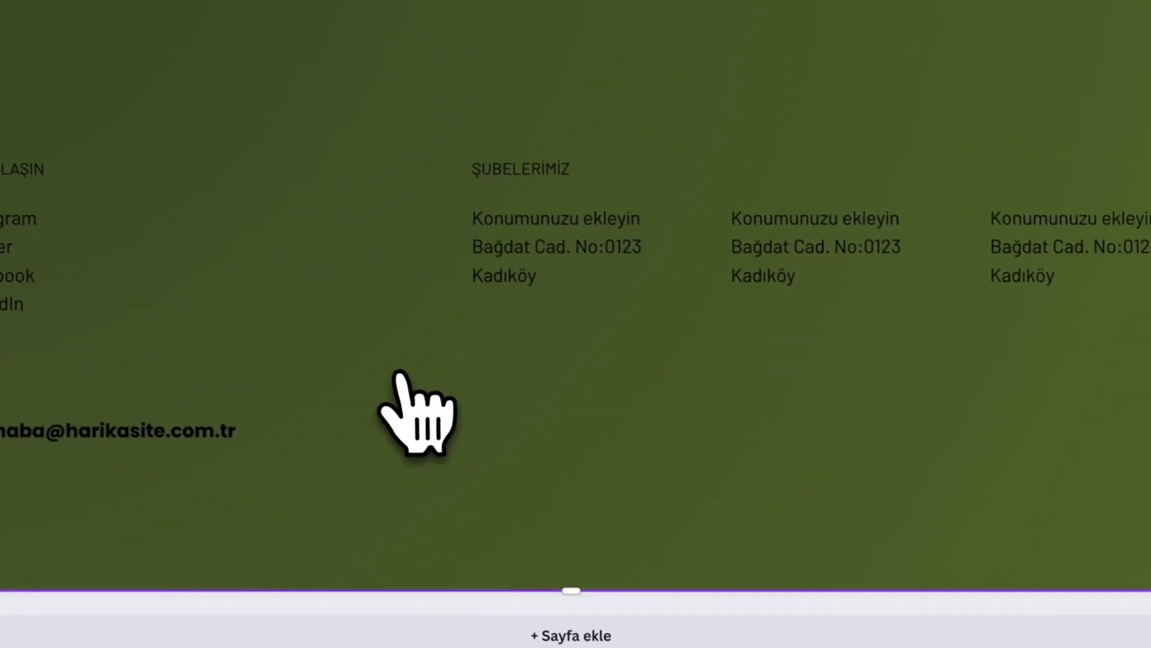
# - Add an empty page 8 below the contact footer page
pyautogui.scroll(20, 597, 465)
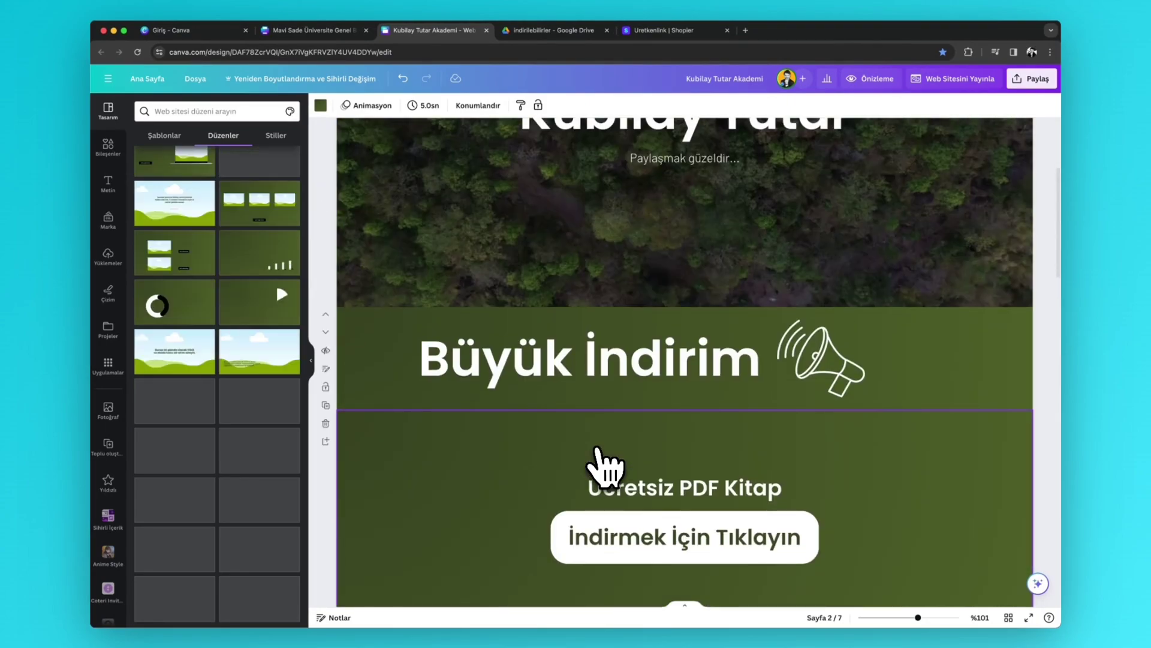
pyautogui.scroll(5, 597, 465)
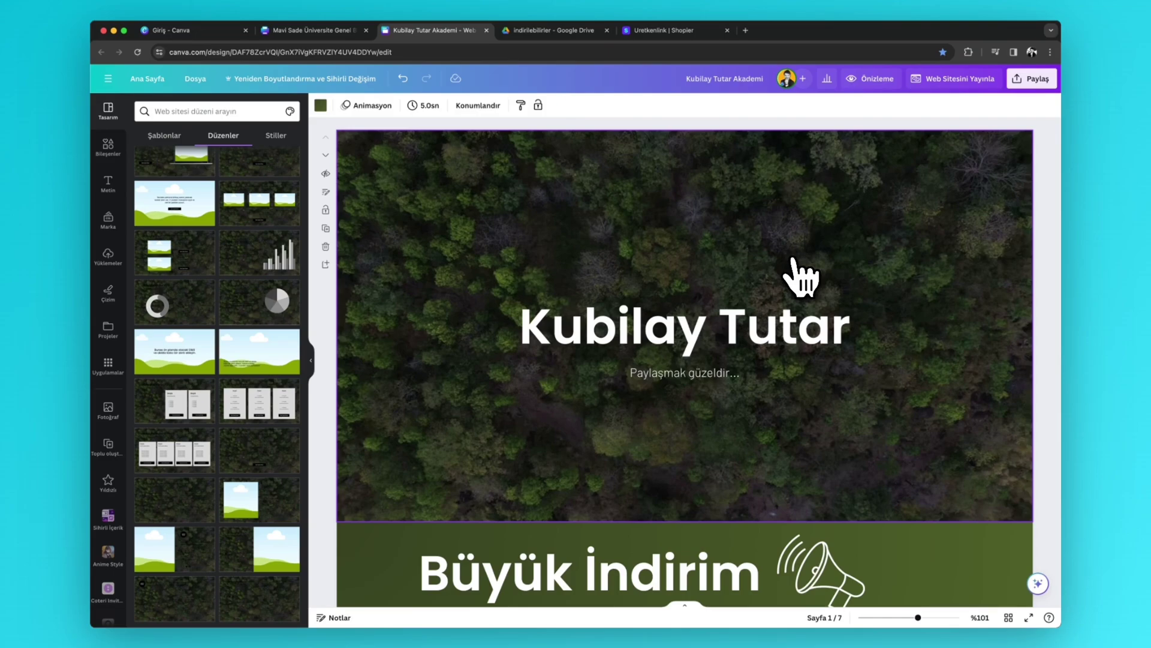
pyautogui.scroll(-20, 800, 282)
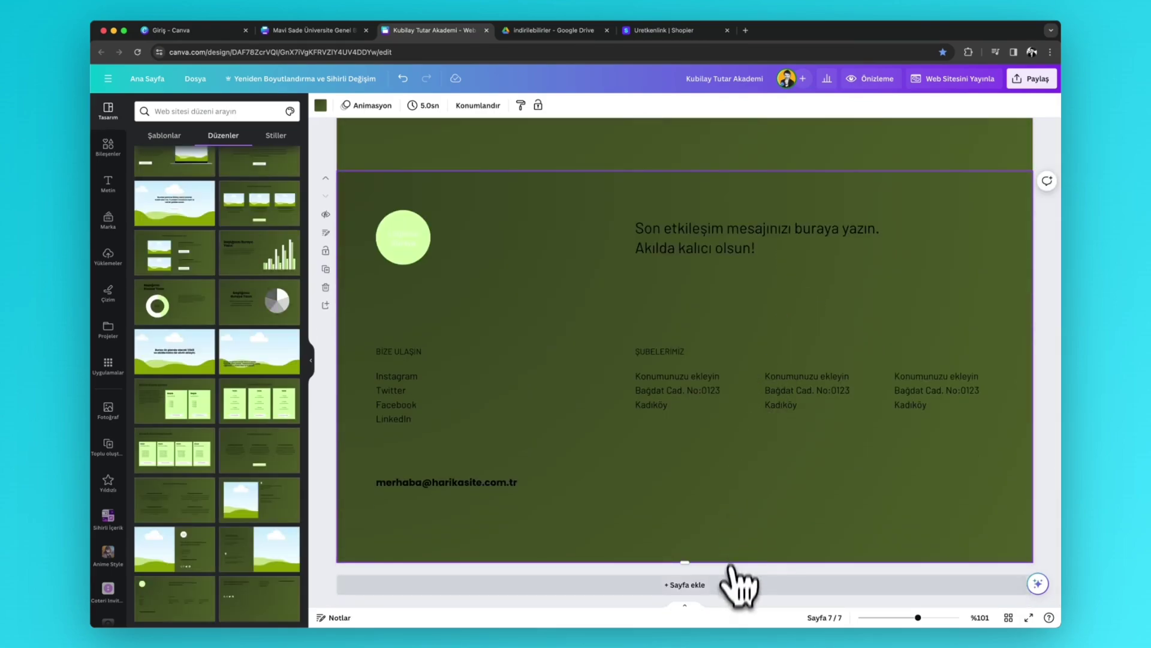
pyautogui.click(727, 581)
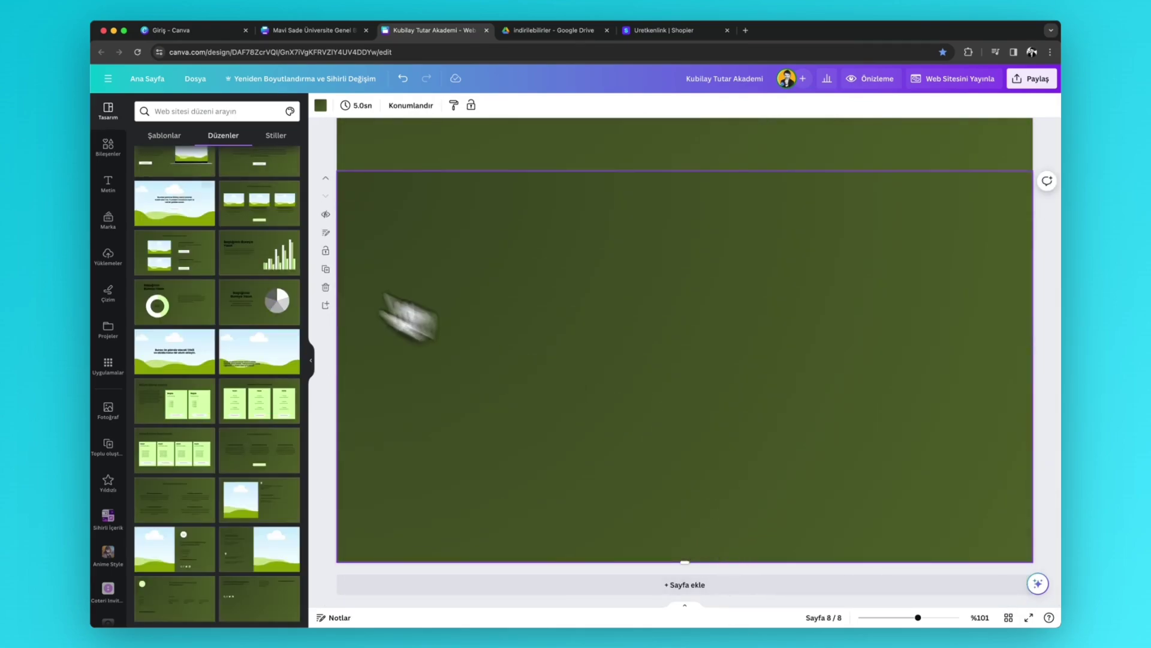
pyautogui.click(108, 147)
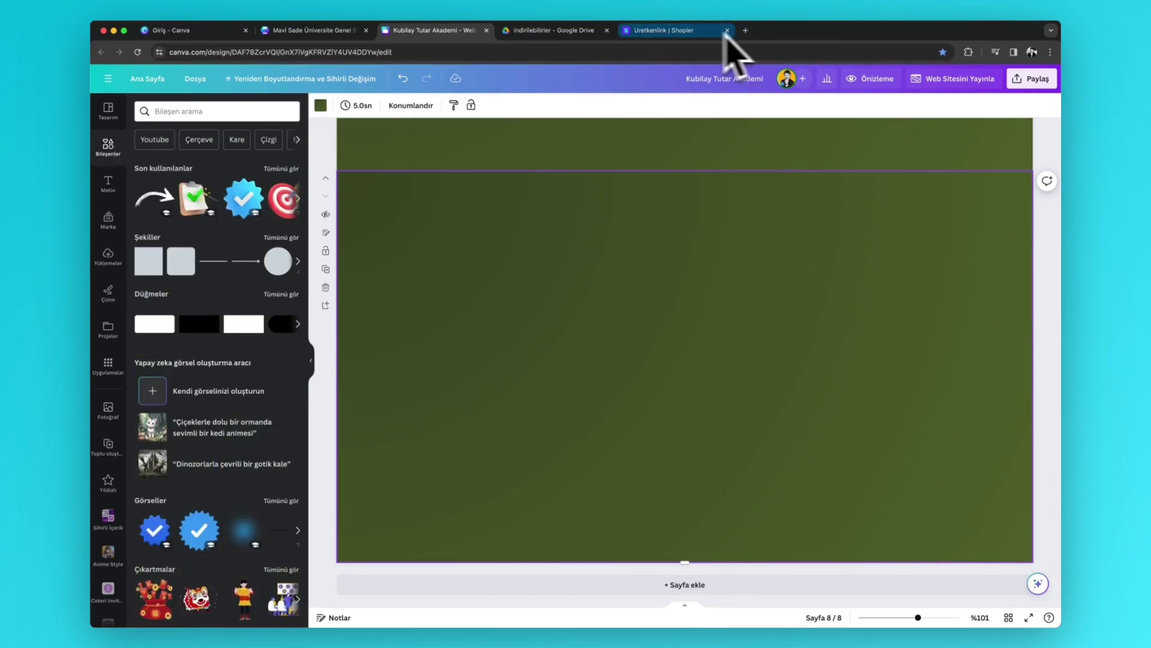
# - Create a new blank Google Form and make its e-mail question required
pyautogui.click(745, 30)
pyautogui.click(1019, 97)
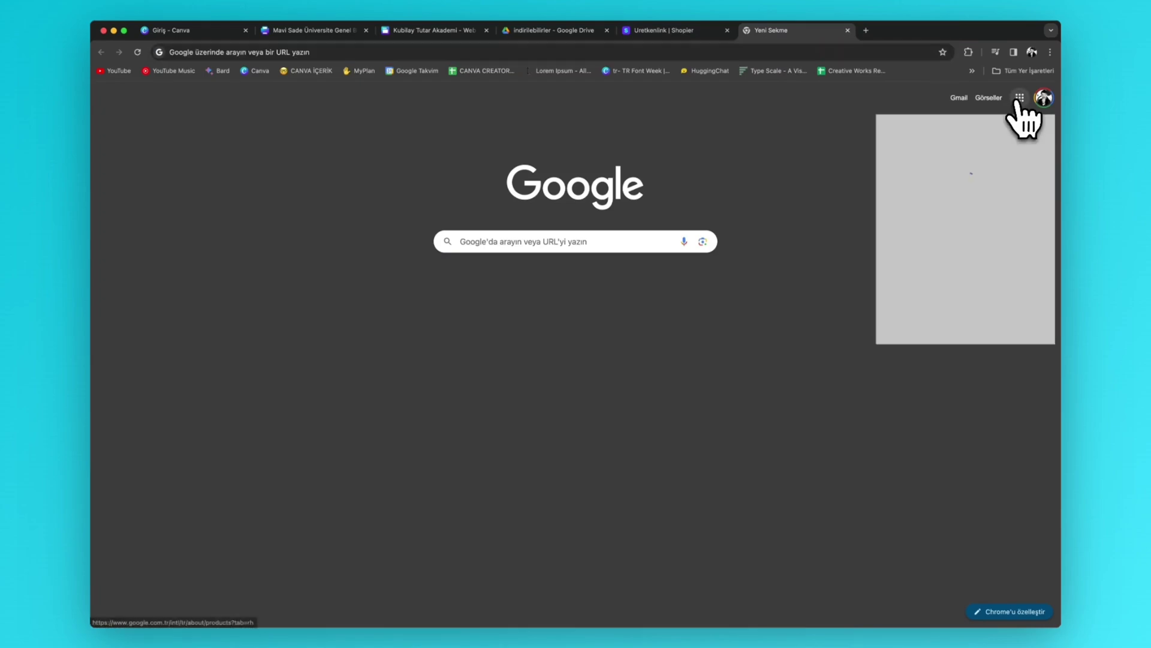
pyautogui.scroll(-3, 978, 254)
pyautogui.scroll(-5, 962, 255)
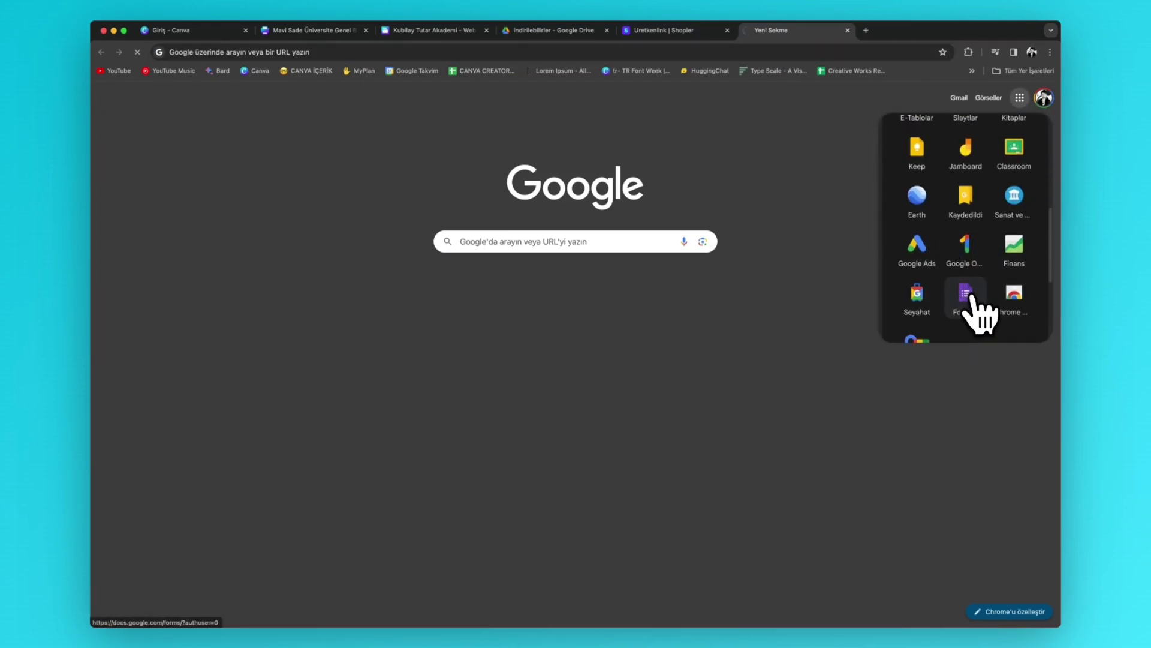
pyautogui.click(967, 293)
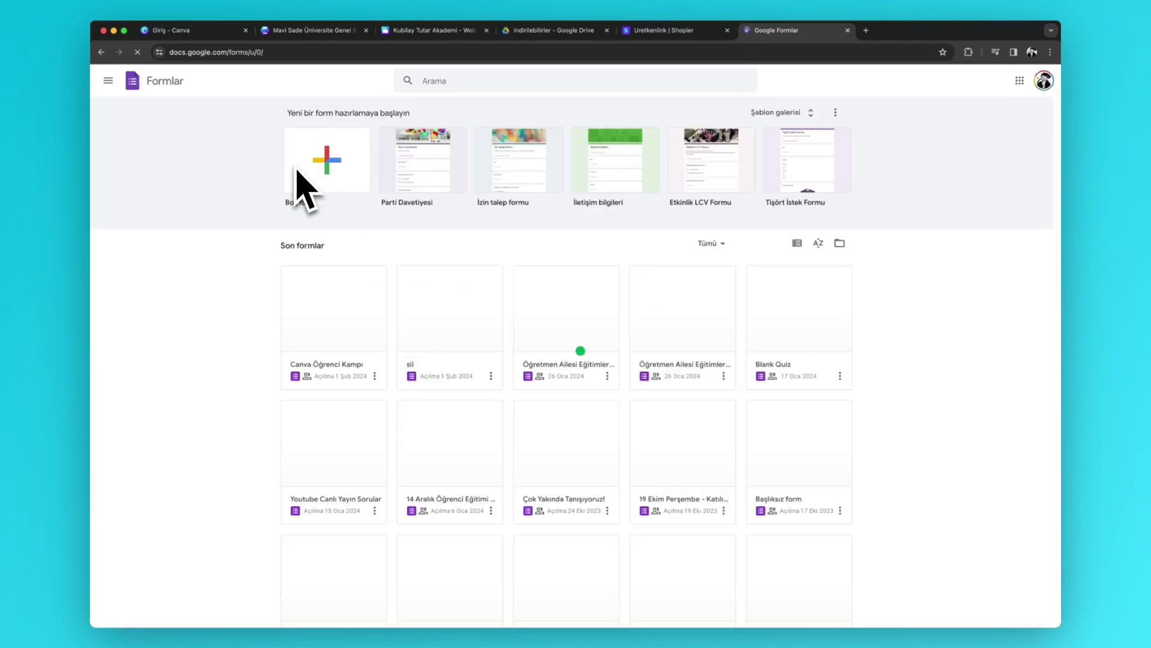
pyautogui.click(318, 180)
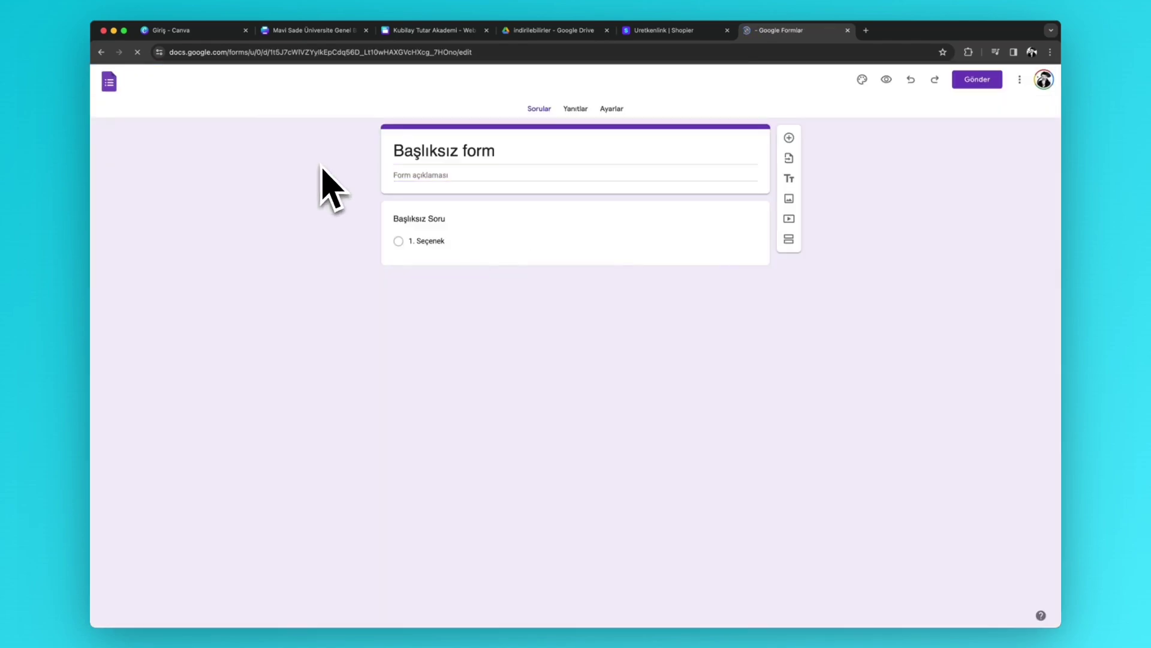
pyautogui.click(468, 144)
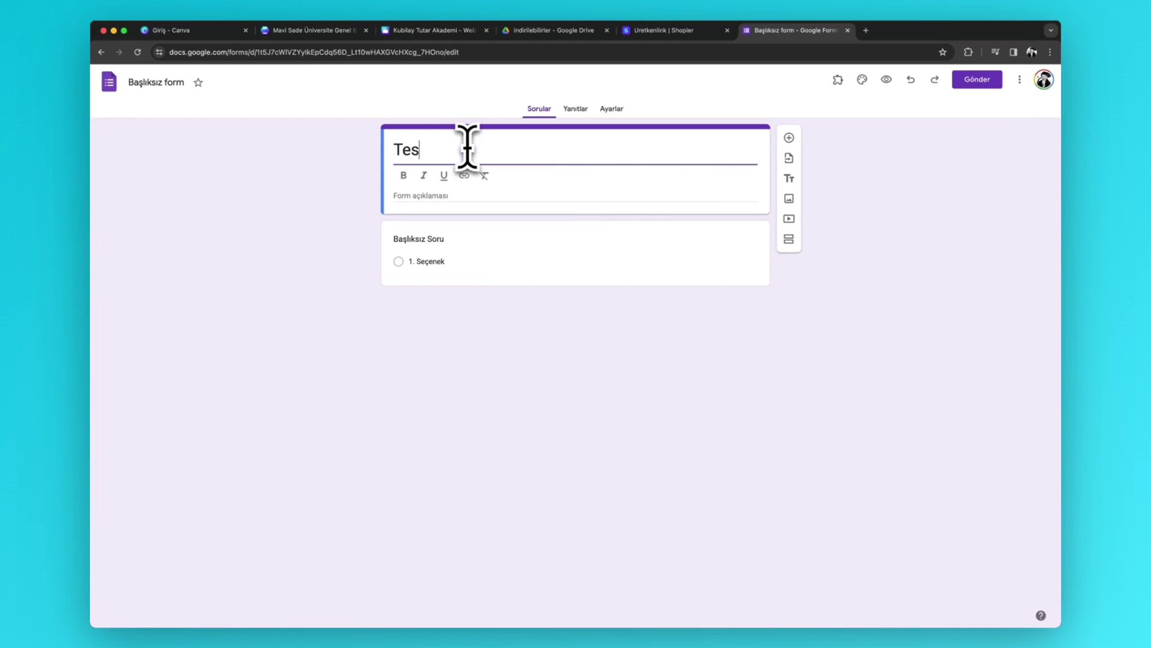
pyautogui.click(467, 235)
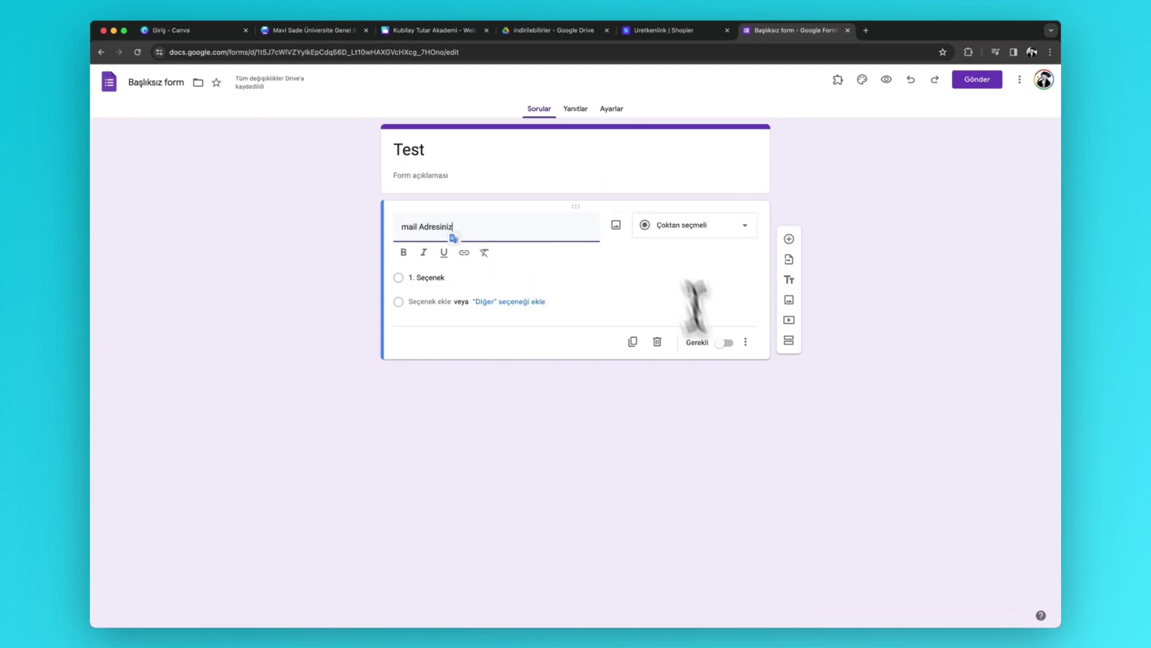
pyautogui.click(733, 345)
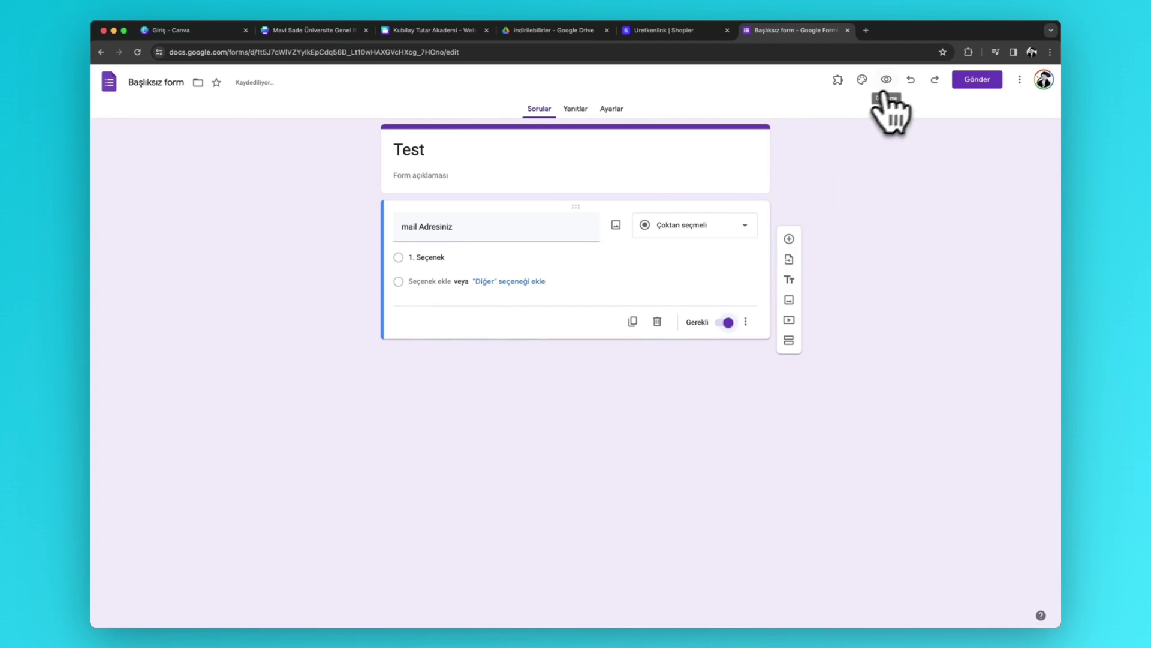
# - Select the form's shareable link for copying and return to the Canva website design
pyautogui.click(612, 108)
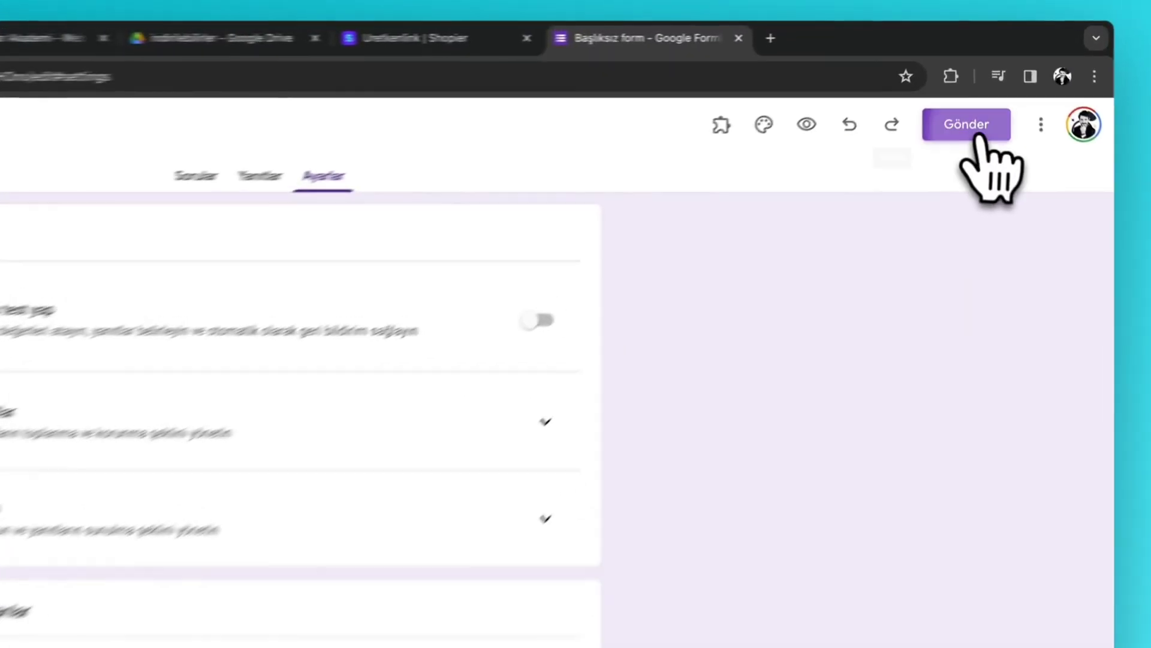
pyautogui.click(977, 79)
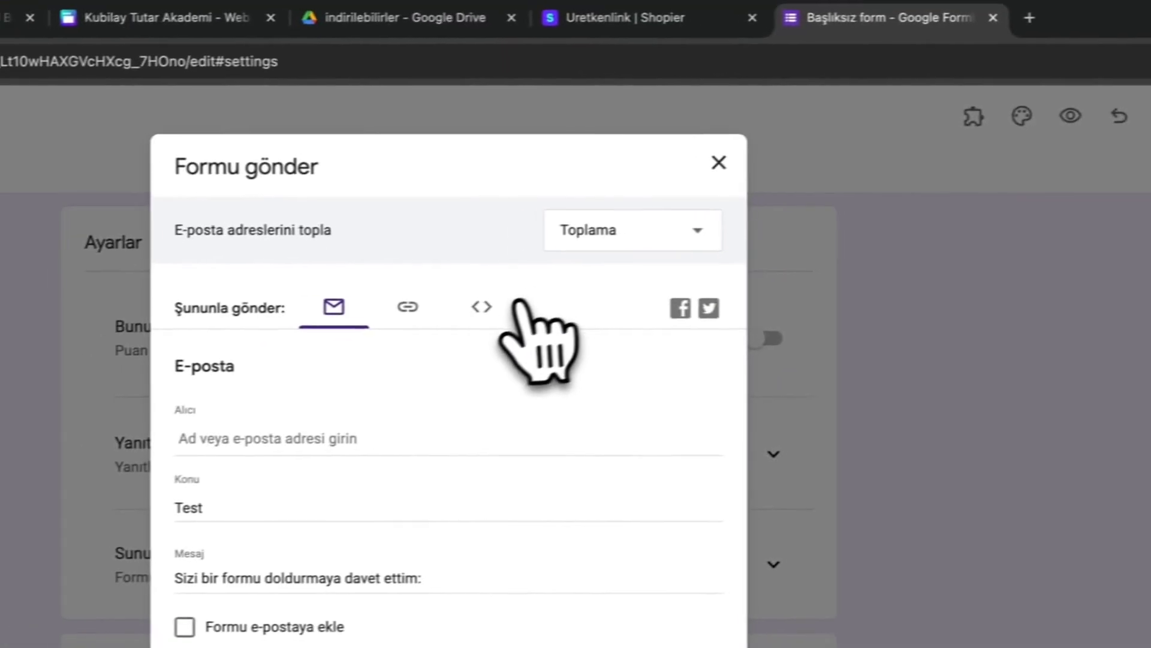
pyautogui.click(486, 307)
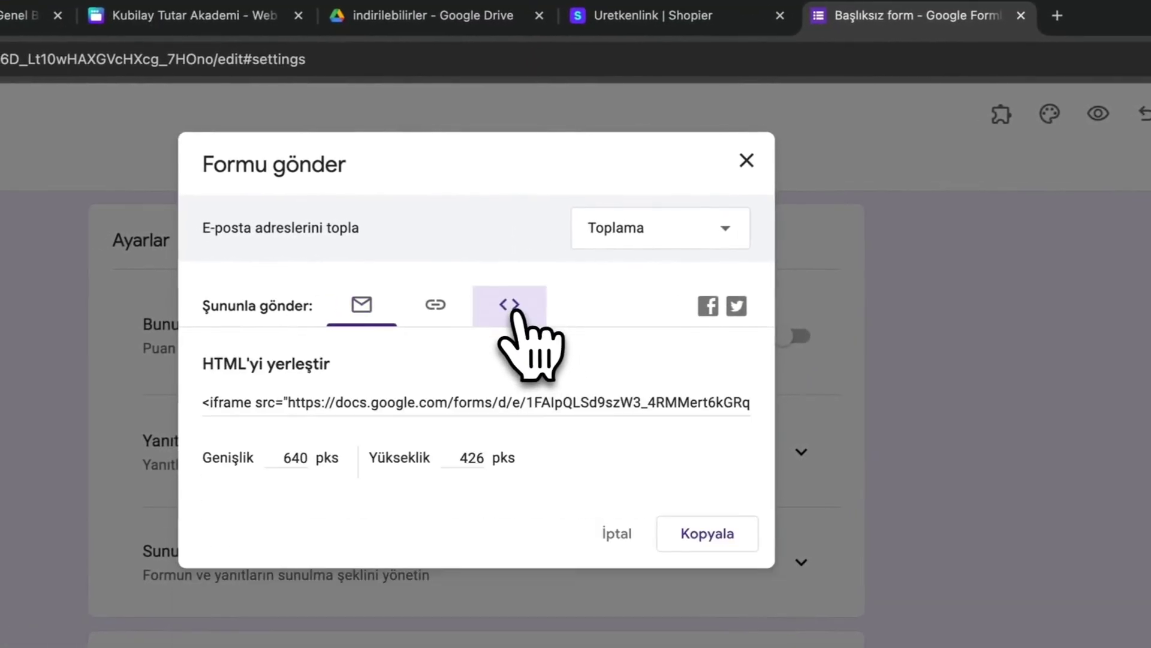
pyautogui.click(409, 307)
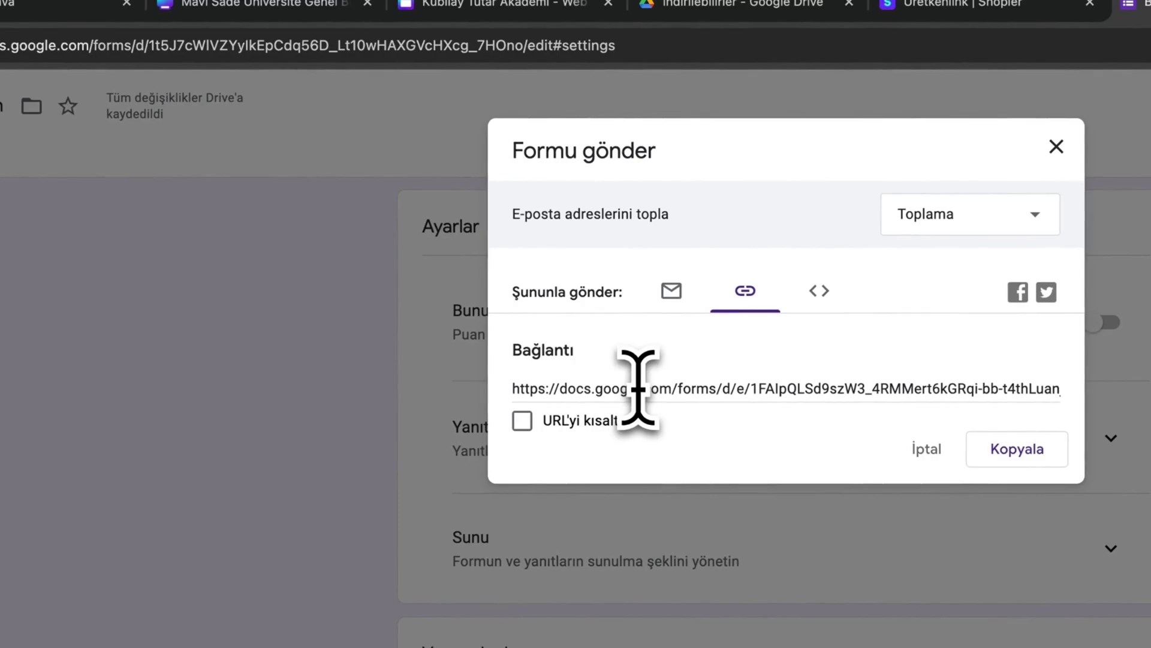
pyautogui.click(638, 388)
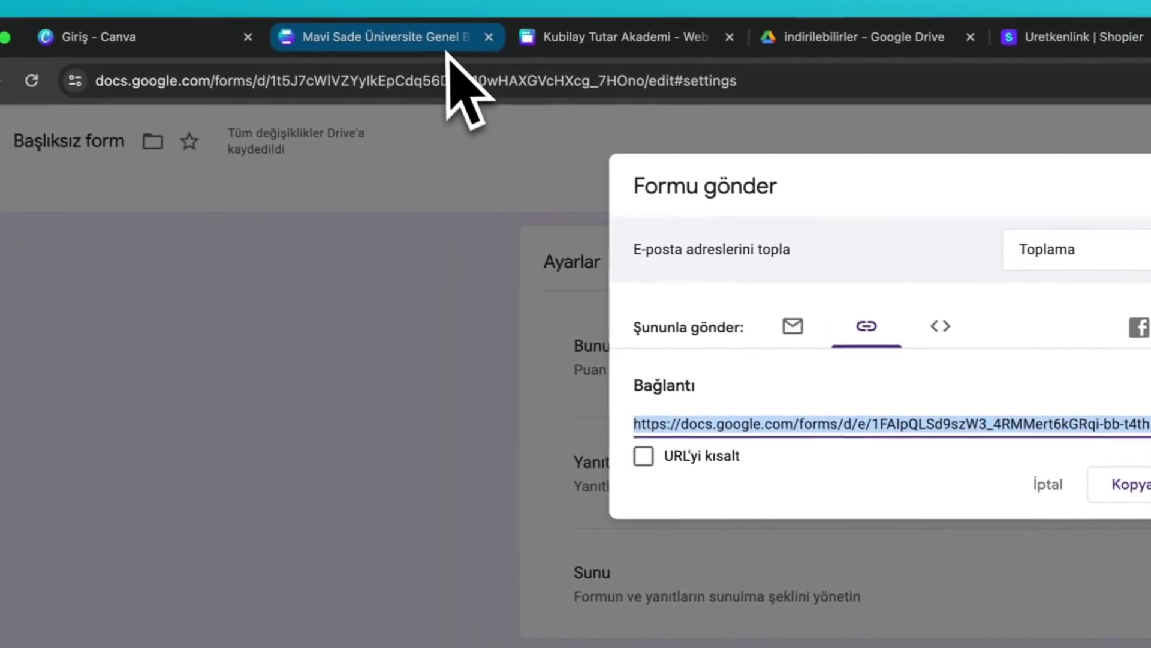
pyautogui.click(324, 5)
pyautogui.click(453, 4)
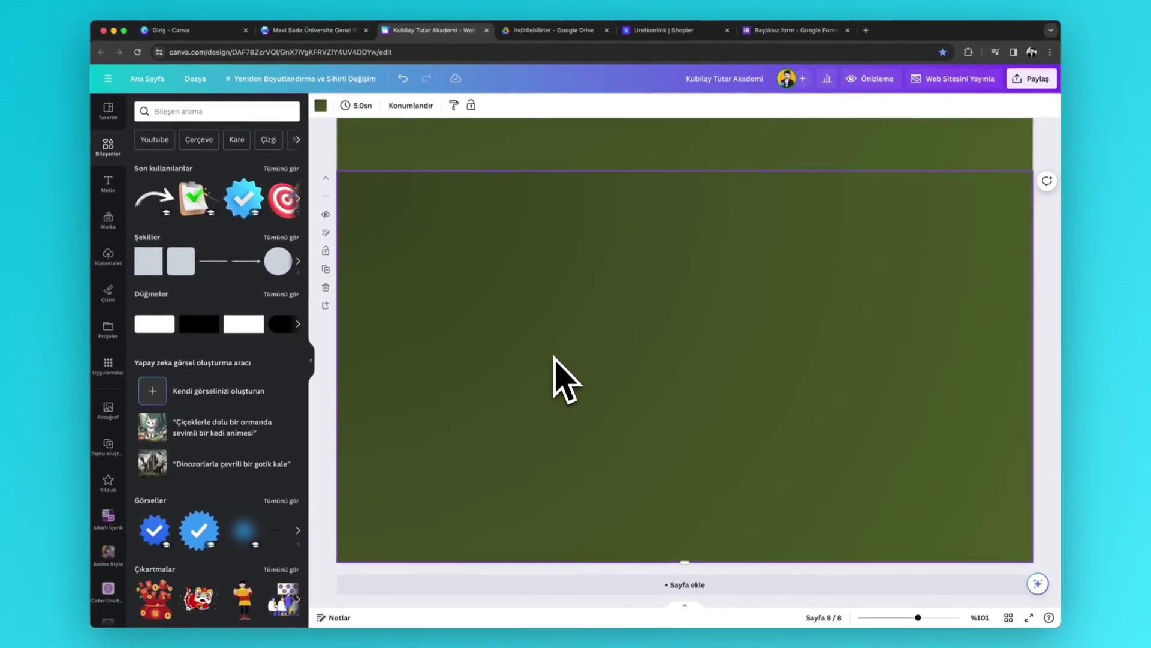
# - Paste the Test form link onto page 8, then move it up and enlarge it across the centre
pyautogui.press('super+v')
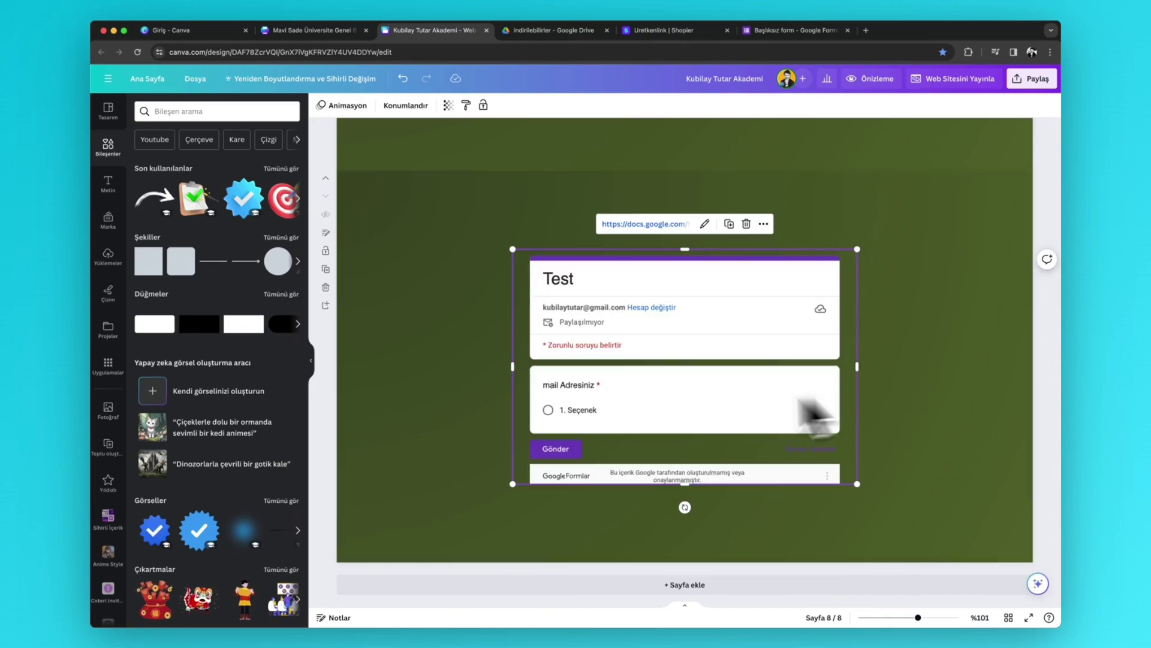
pyautogui.moveTo(647, 416); pyautogui.dragTo(658, 378)
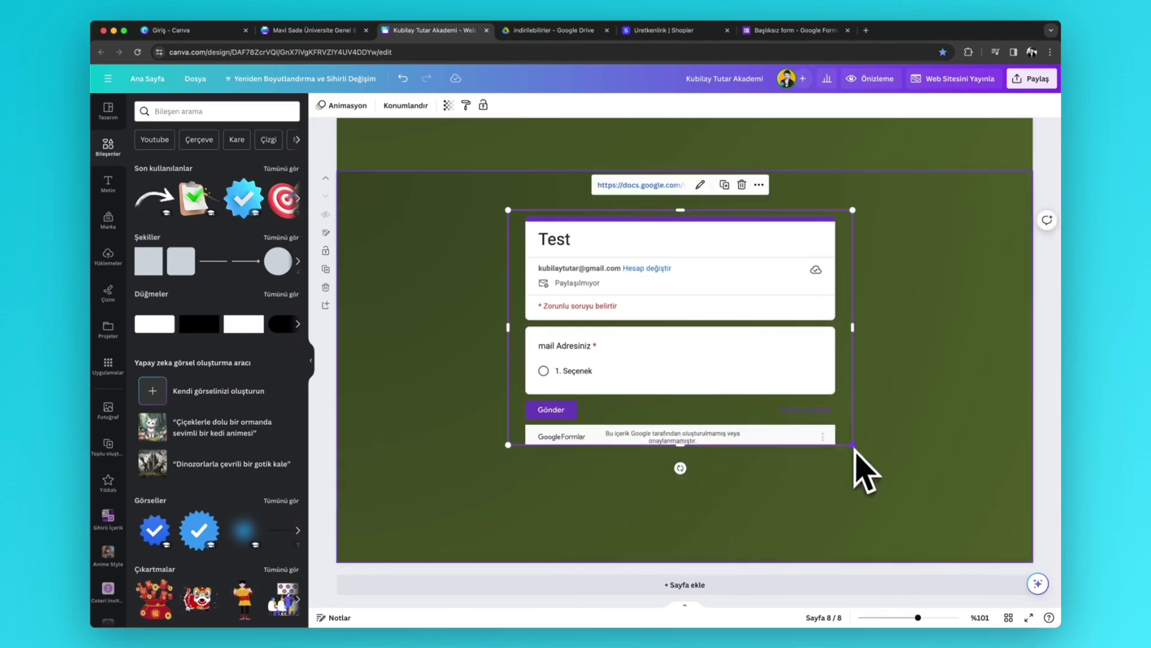
pyautogui.moveTo(853, 445); pyautogui.dragTo(919, 514)
pyautogui.moveTo(810, 424); pyautogui.dragTo(760, 398)
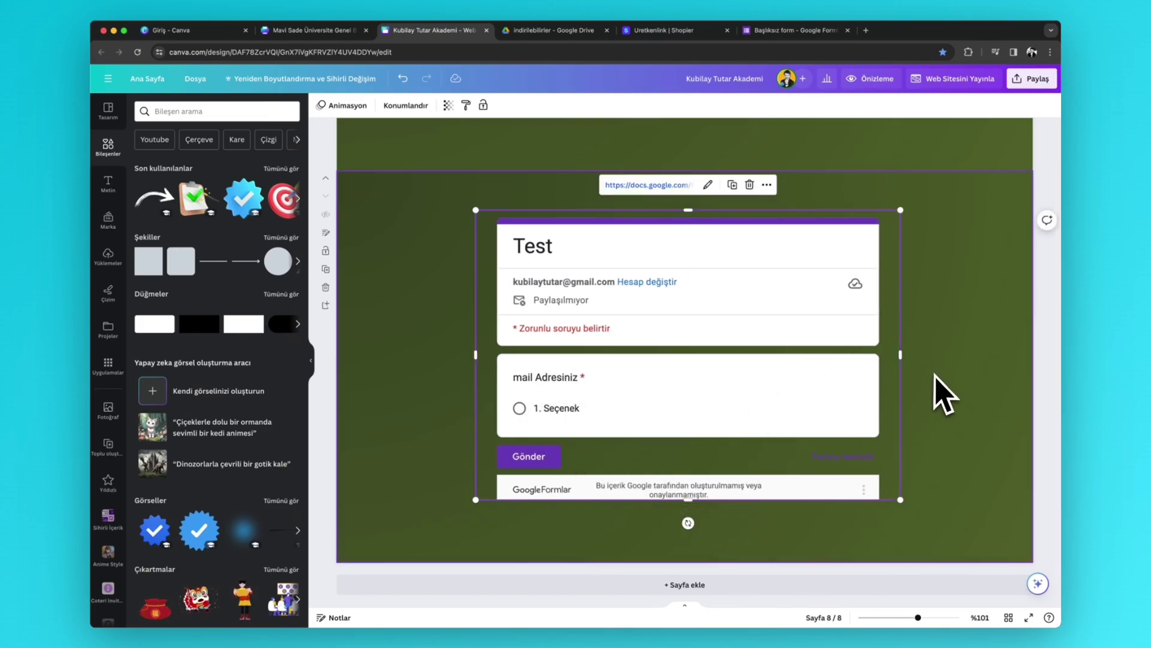
pyautogui.click(946, 396)
pyautogui.scroll(20, 945, 397)
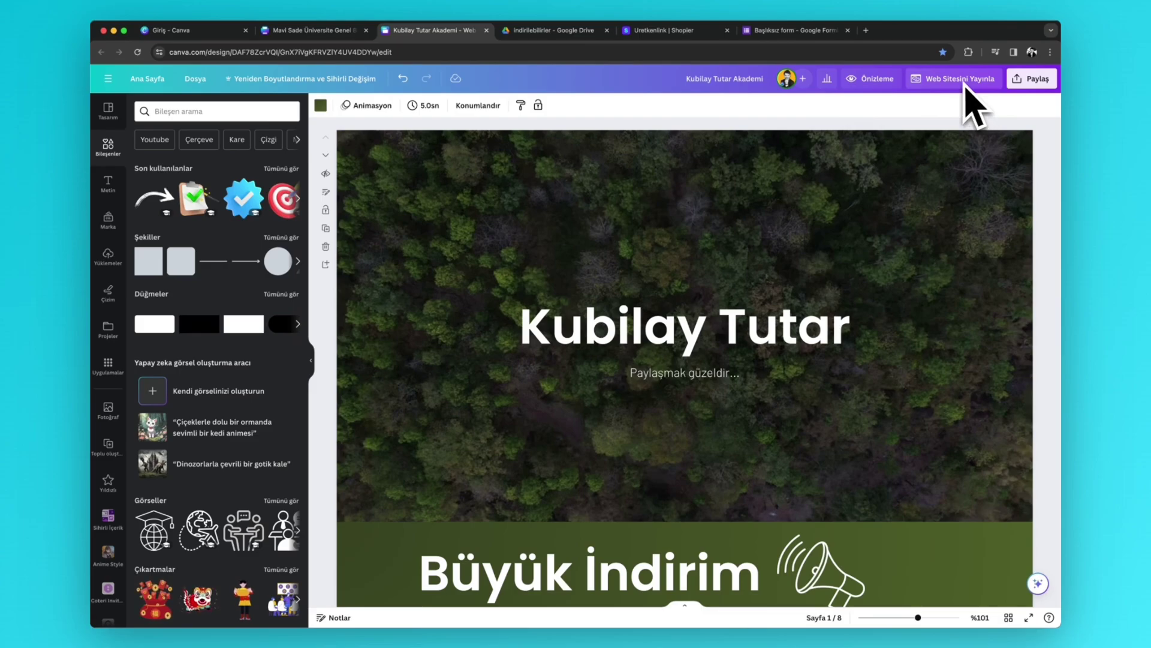
# - Open Web Sitesini Yayınla and set navigation to Gezinti çubuksuz after trying Gezinti çubuklu
pyautogui.click(947, 82)
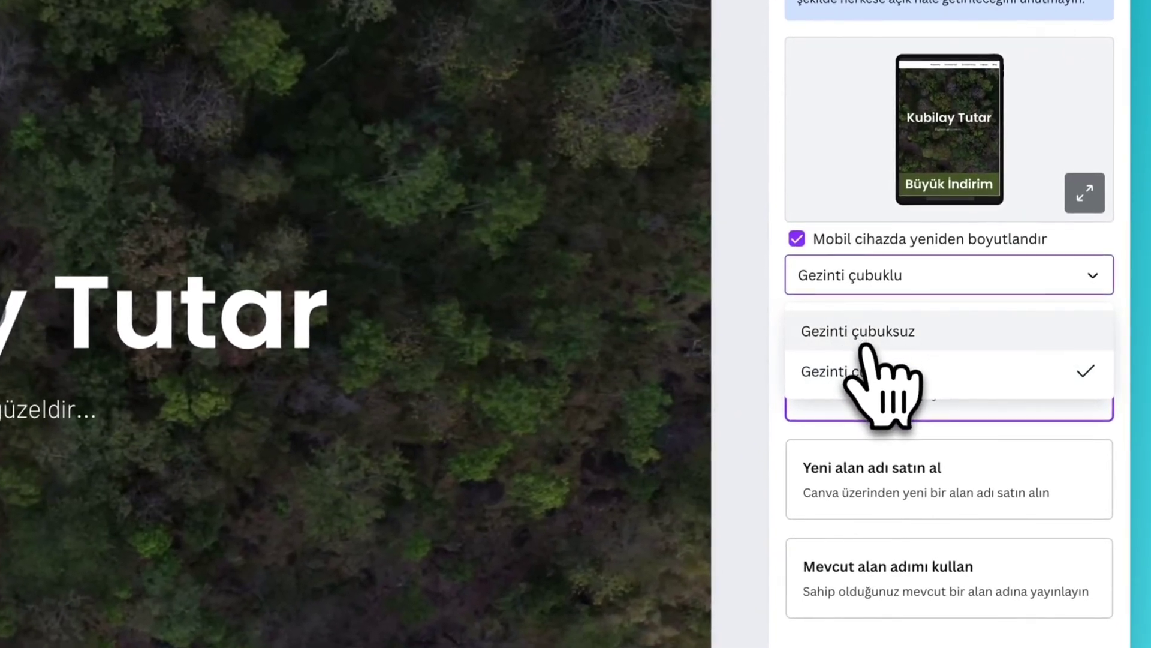
pyautogui.click(867, 340)
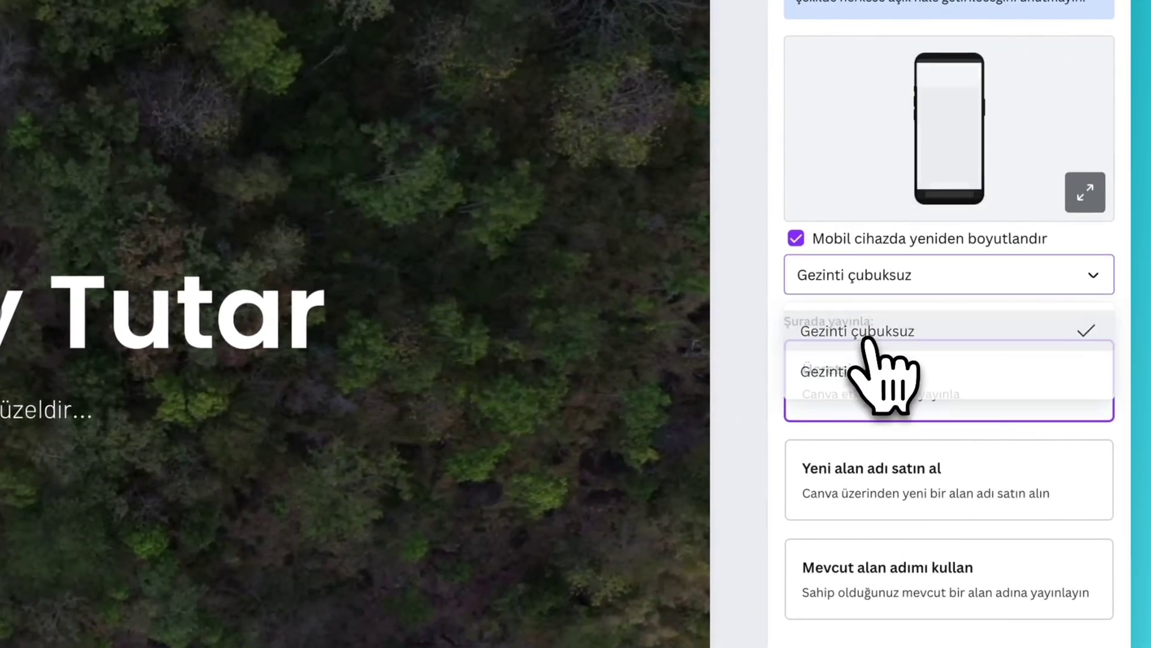
pyautogui.click(874, 278)
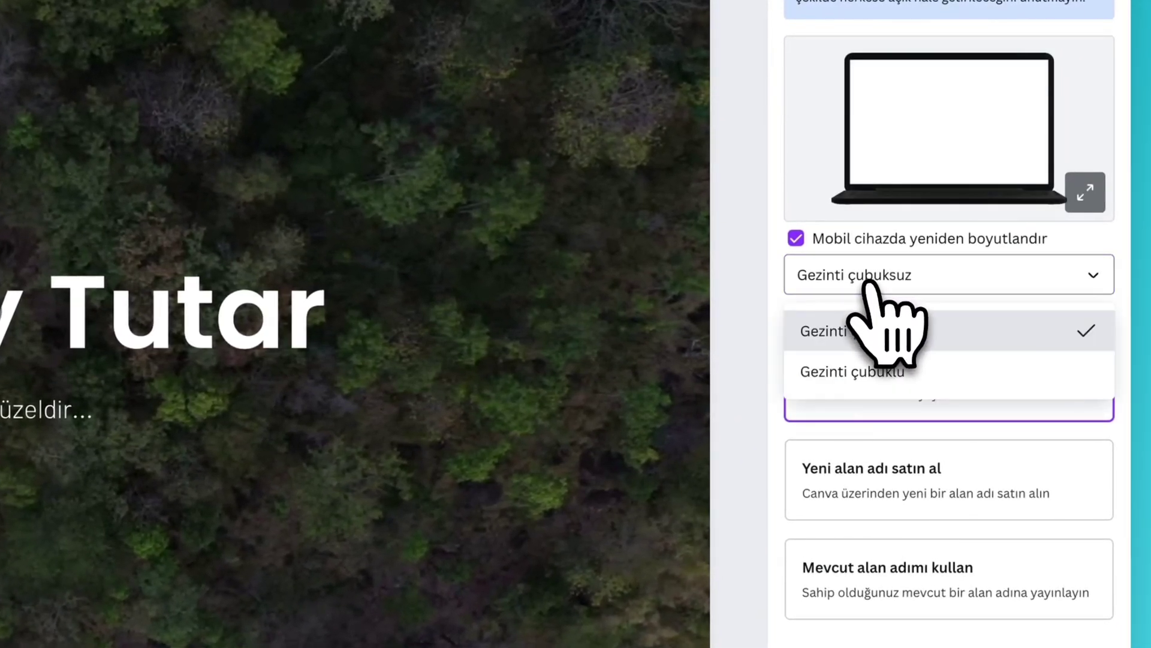
pyautogui.click(874, 372)
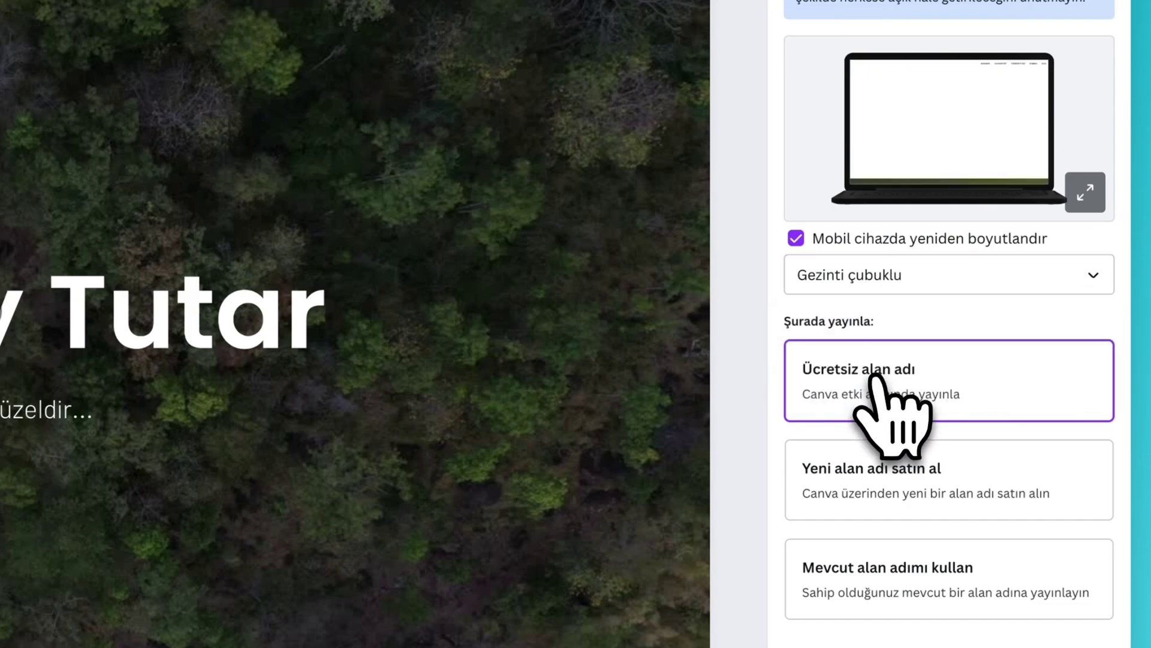
pyautogui.click(864, 291)
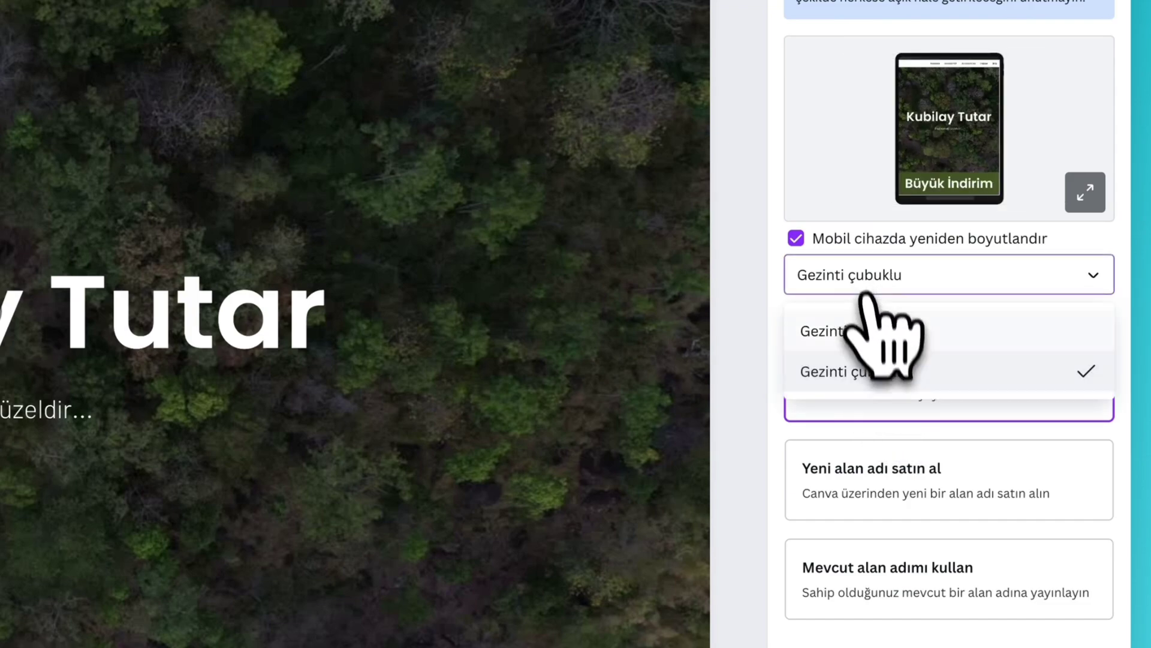
pyautogui.click(873, 337)
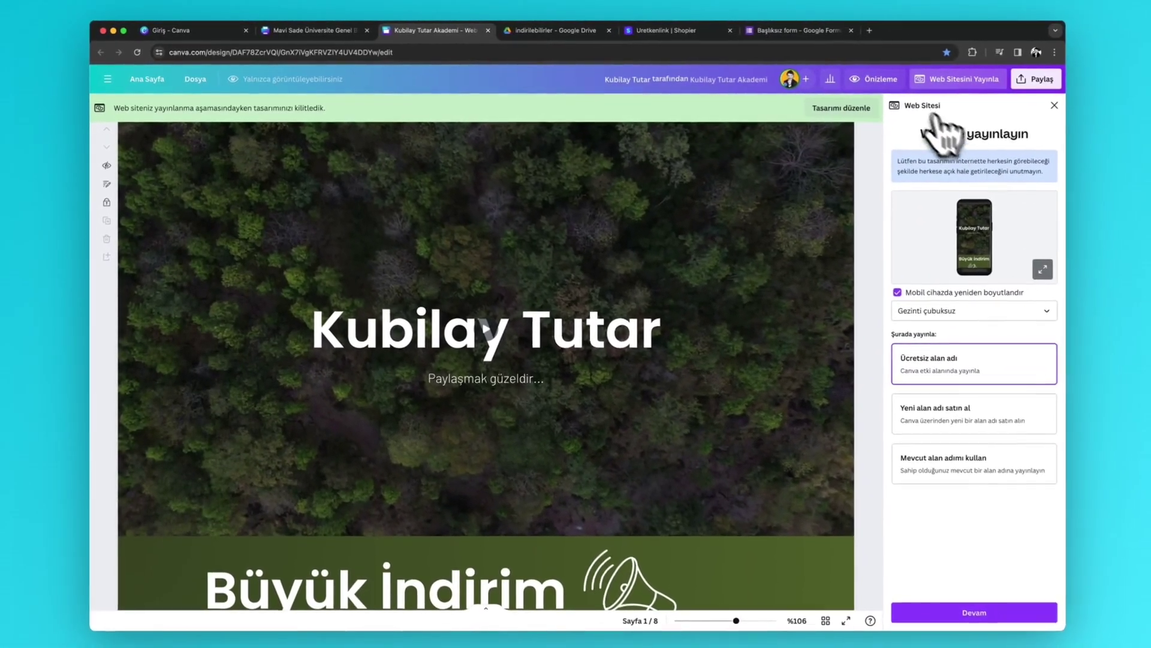
# - Preview the site with mobile resizing off and a Gezinti çubuklu navigation bar
pyautogui.click(907, 81)
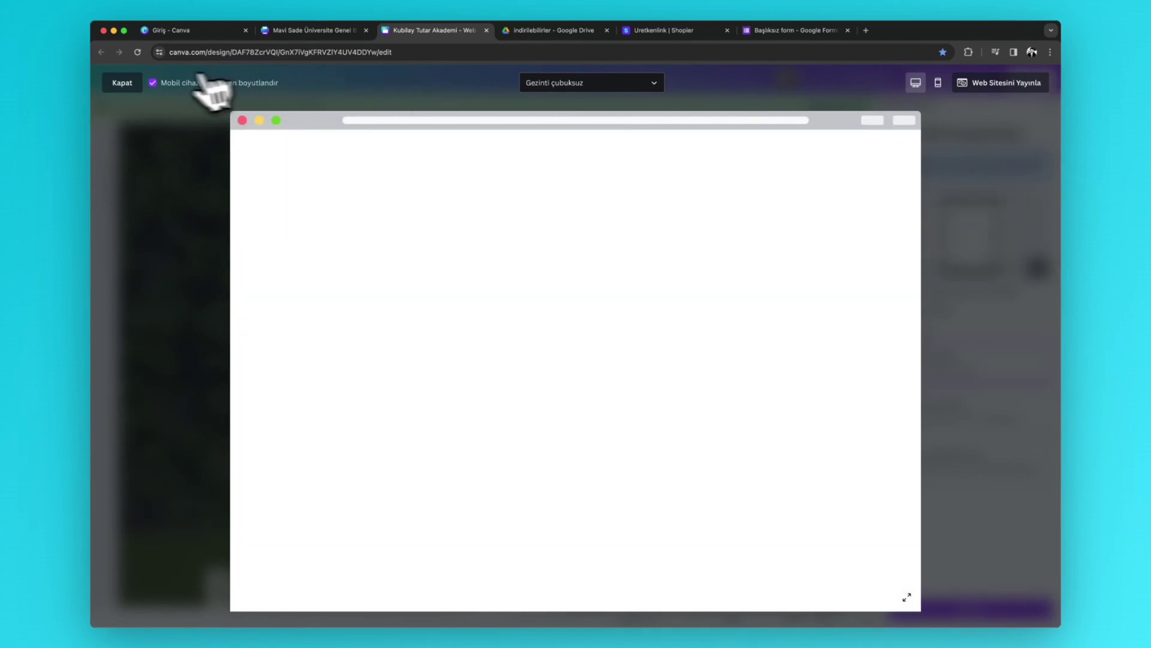
pyautogui.click(153, 83)
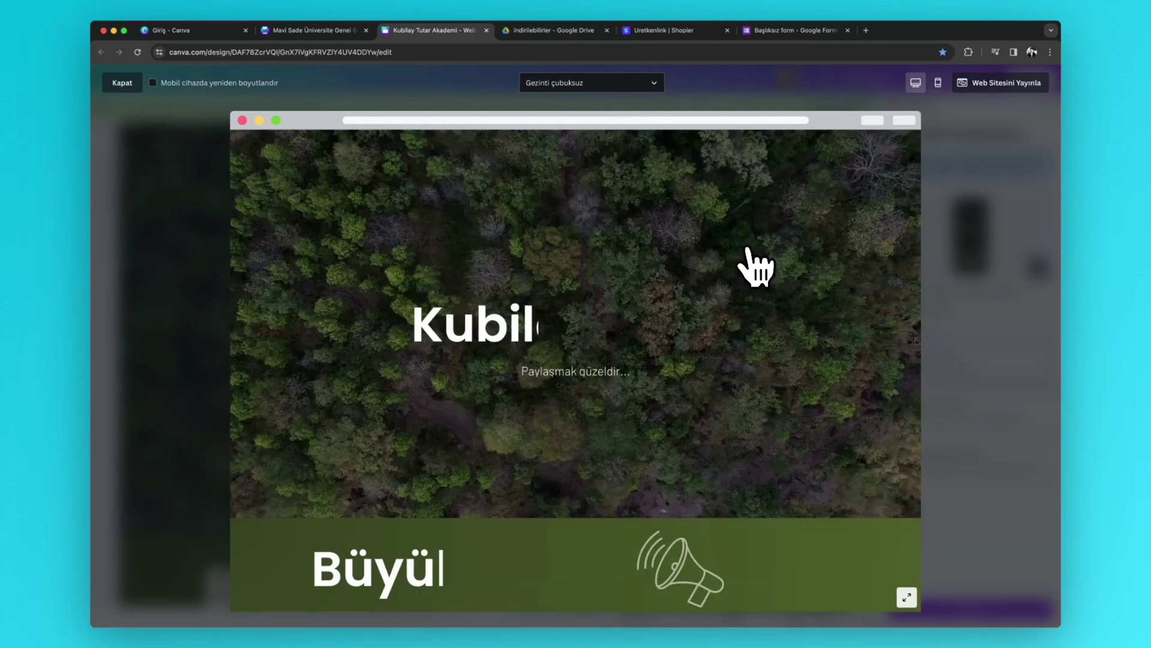
pyautogui.scroll(-5, 756, 268)
pyautogui.scroll(-15, 756, 268)
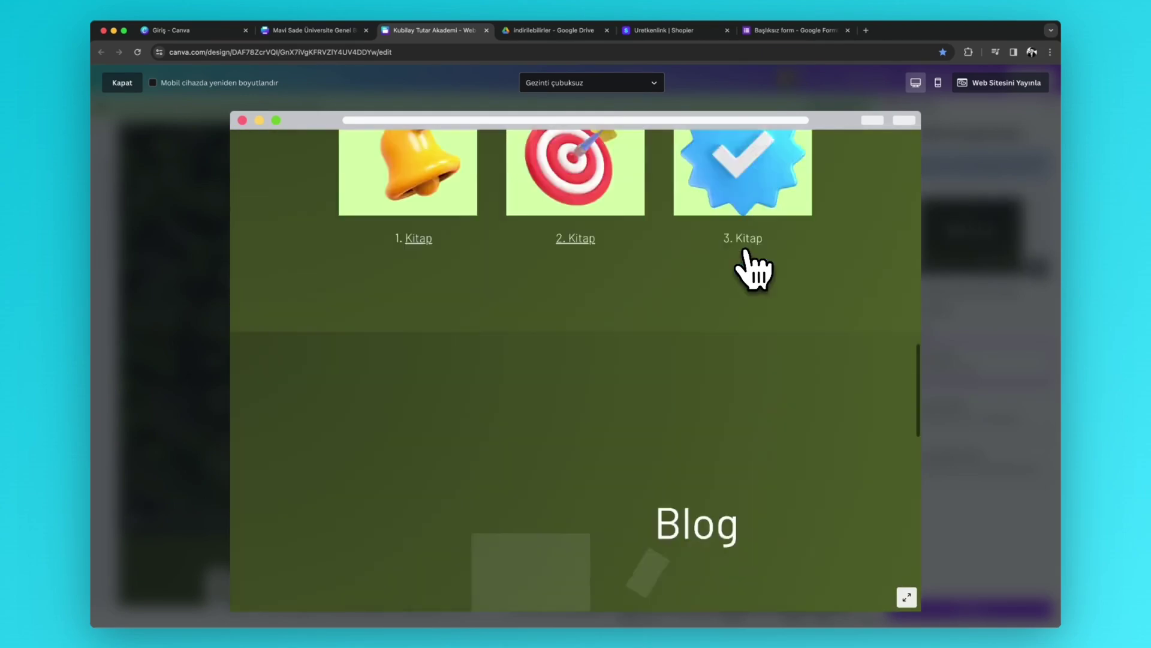
pyautogui.scroll(18, 755, 267)
pyautogui.scroll(5, 755, 268)
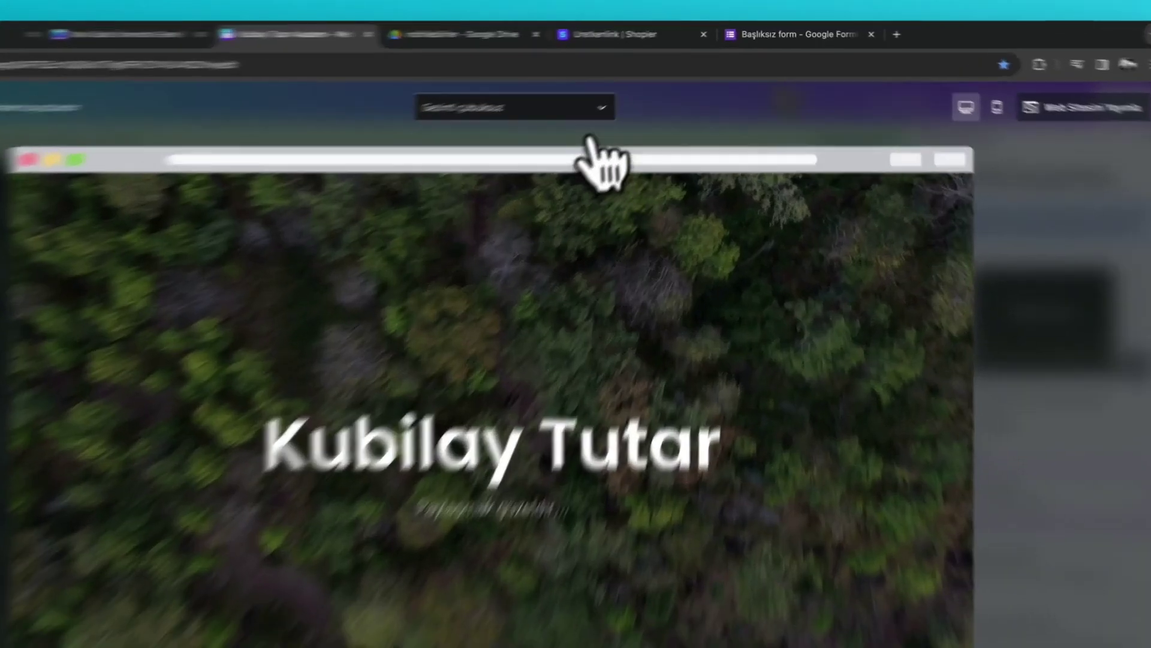
pyautogui.click(632, 84)
pyautogui.click(393, 236)
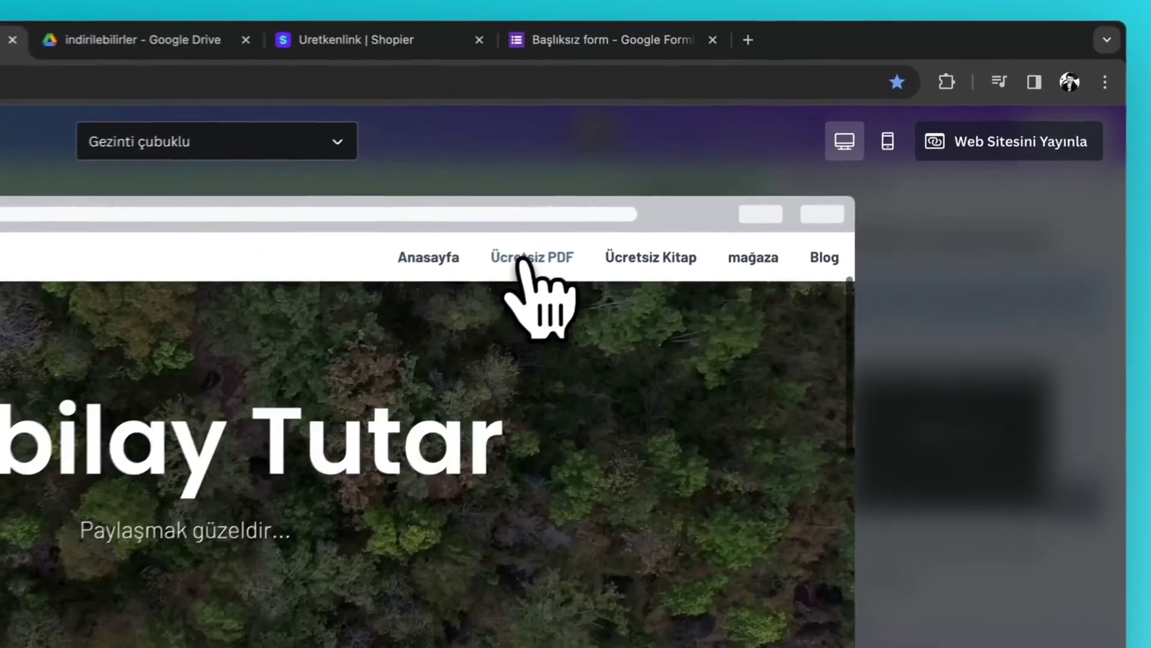
# - Test the Ücretsiz PDF, Mağaza and Blog navigation links in the preview
pyautogui.click(657, 197)
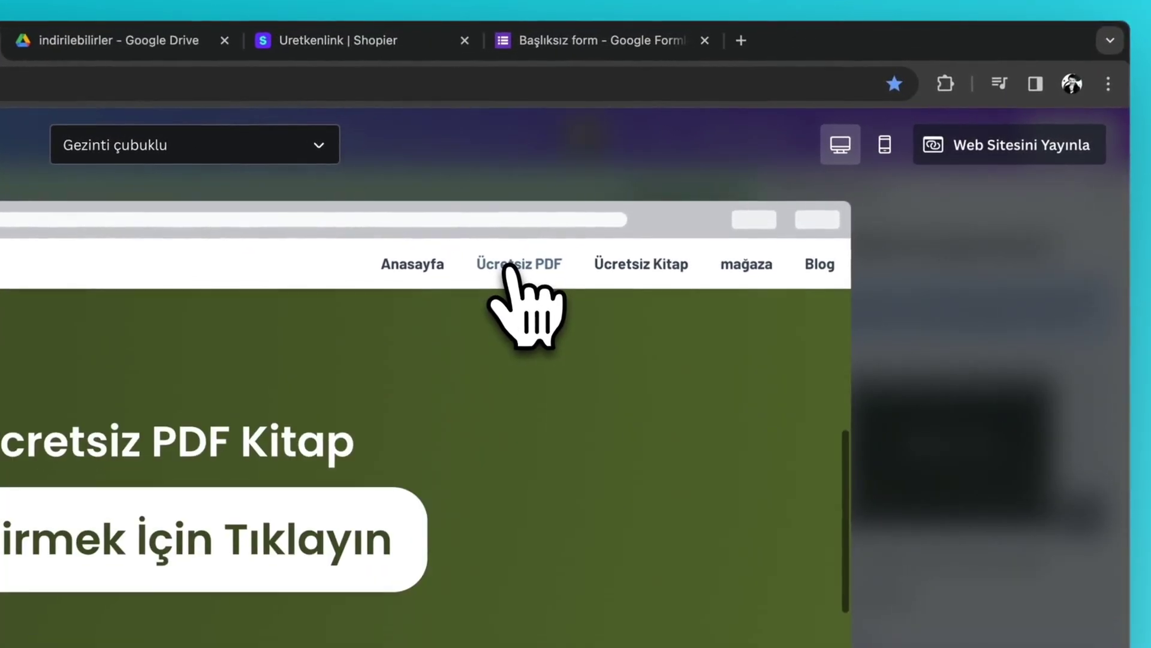
pyautogui.scroll(-5, 623, 281)
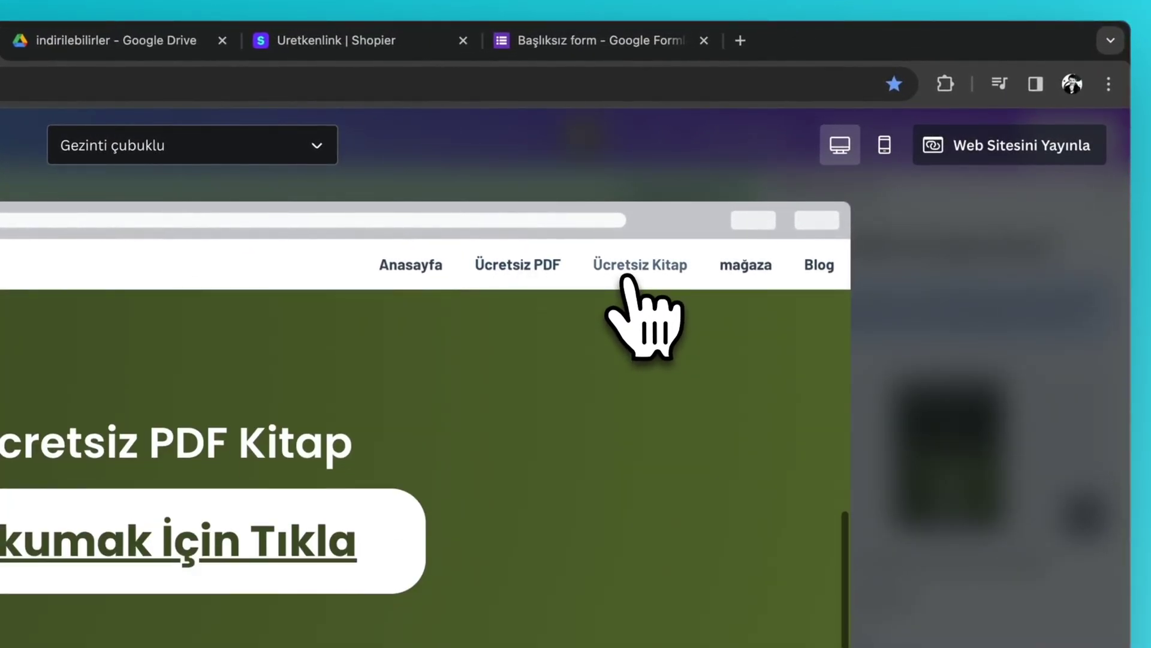
pyautogui.click(722, 269)
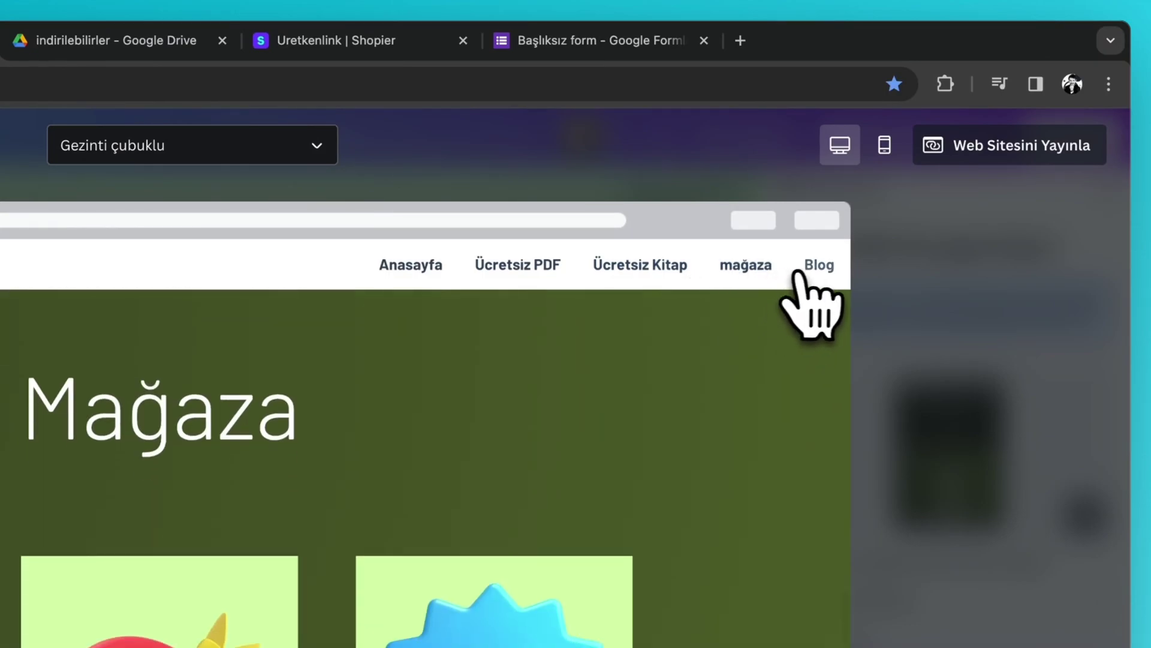
pyautogui.click(807, 270)
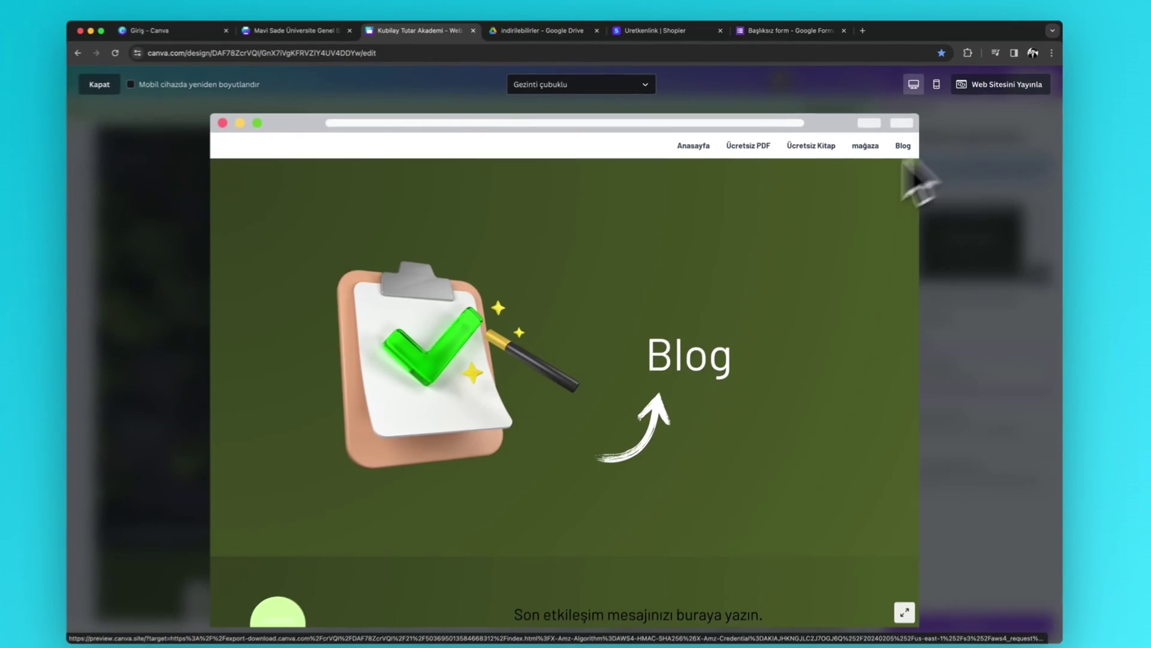
pyautogui.scroll(-5, 833, 315)
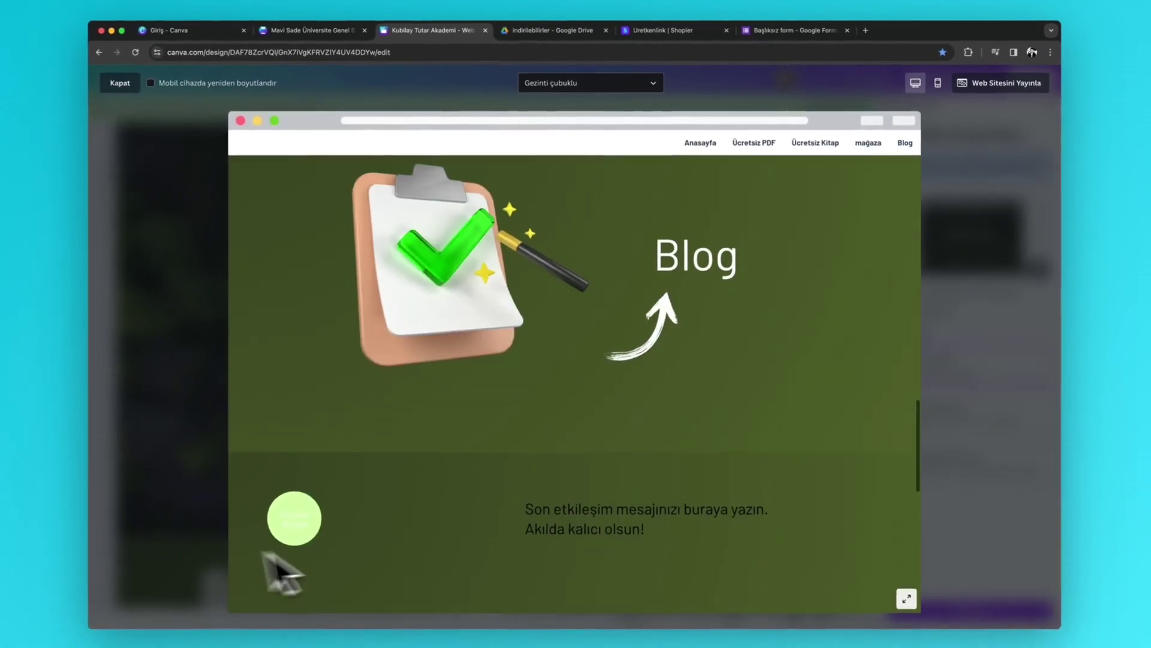
pyautogui.scroll(6, 570, 365)
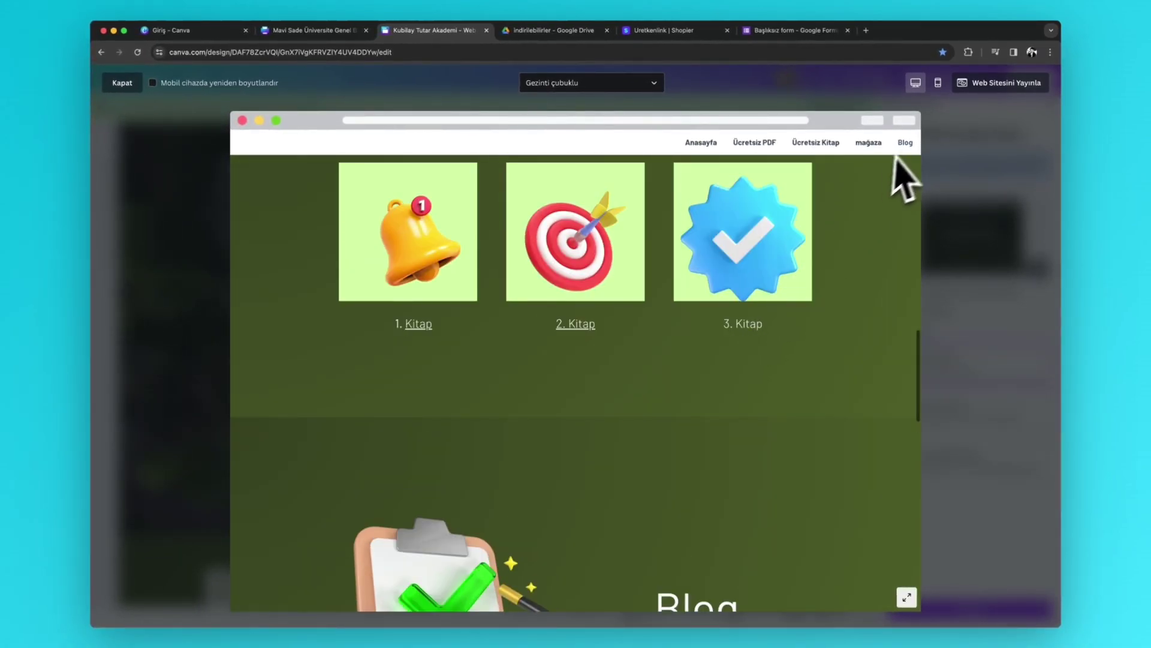
pyautogui.scroll(6, 916, 151)
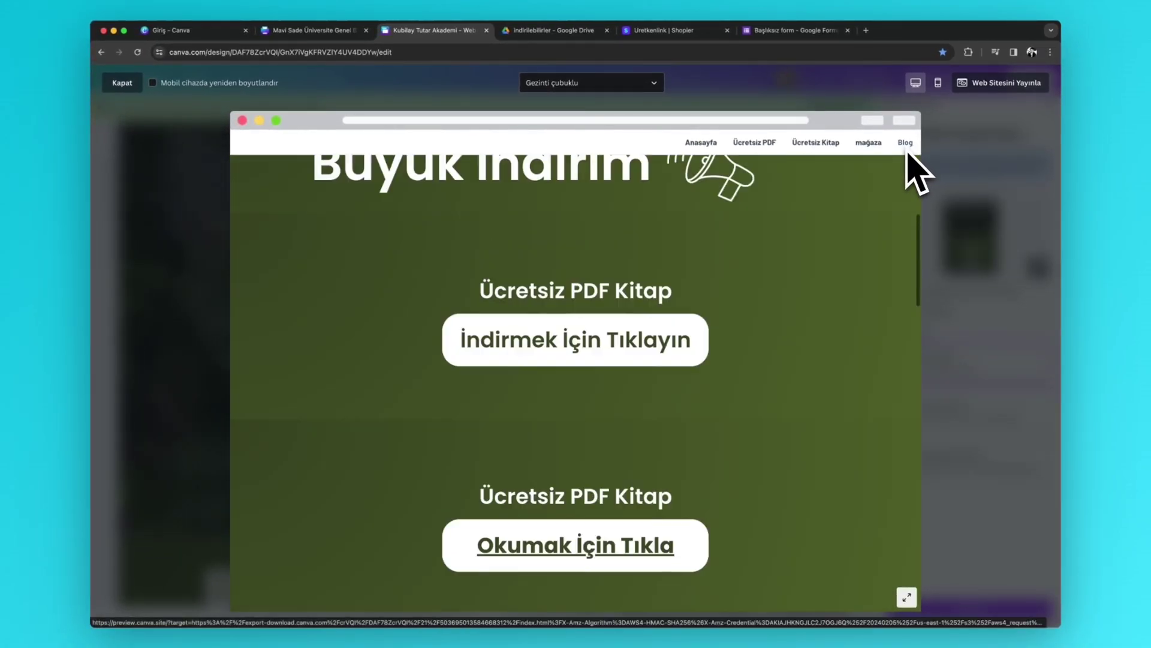
# - Switch the preview to phone layout and jump to Ücretsiz PDF via the mobile menu
pyautogui.click(938, 83)
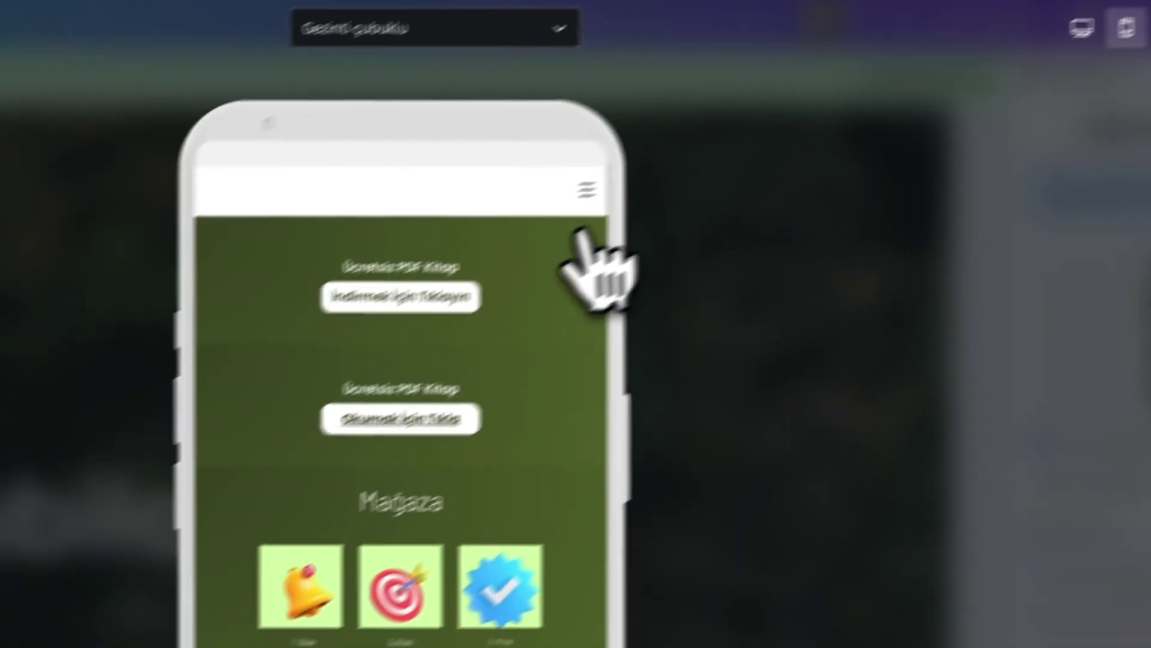
pyautogui.scroll(-5, 654, 215)
pyautogui.scroll(5, 578, 303)
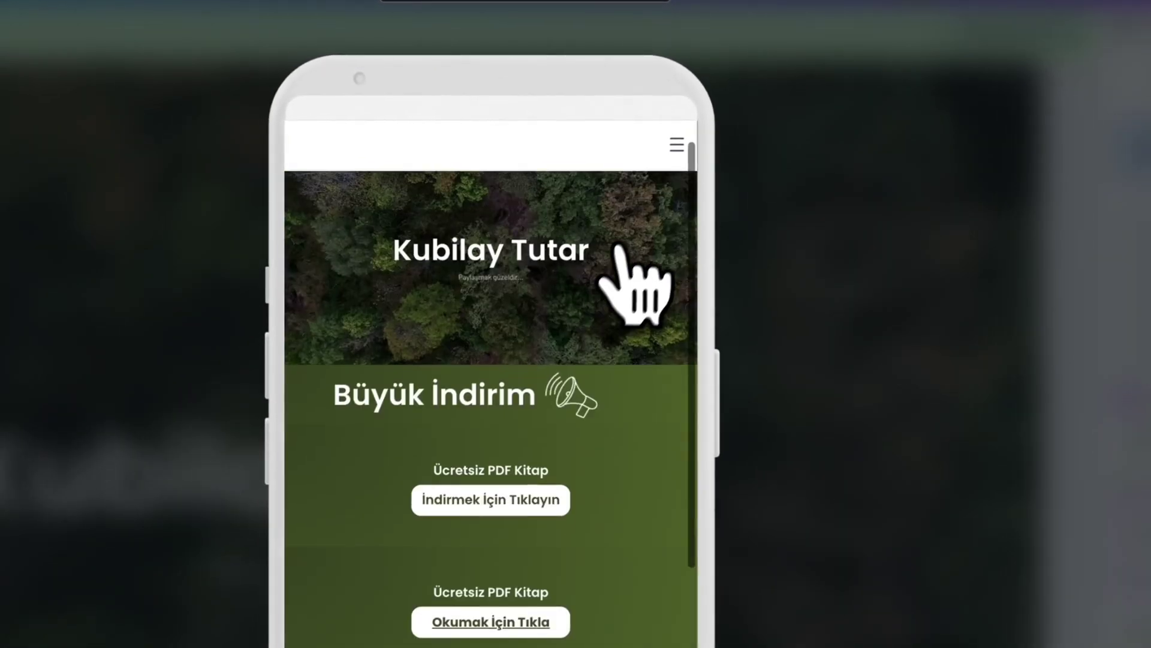
pyautogui.click(667, 148)
pyautogui.click(471, 192)
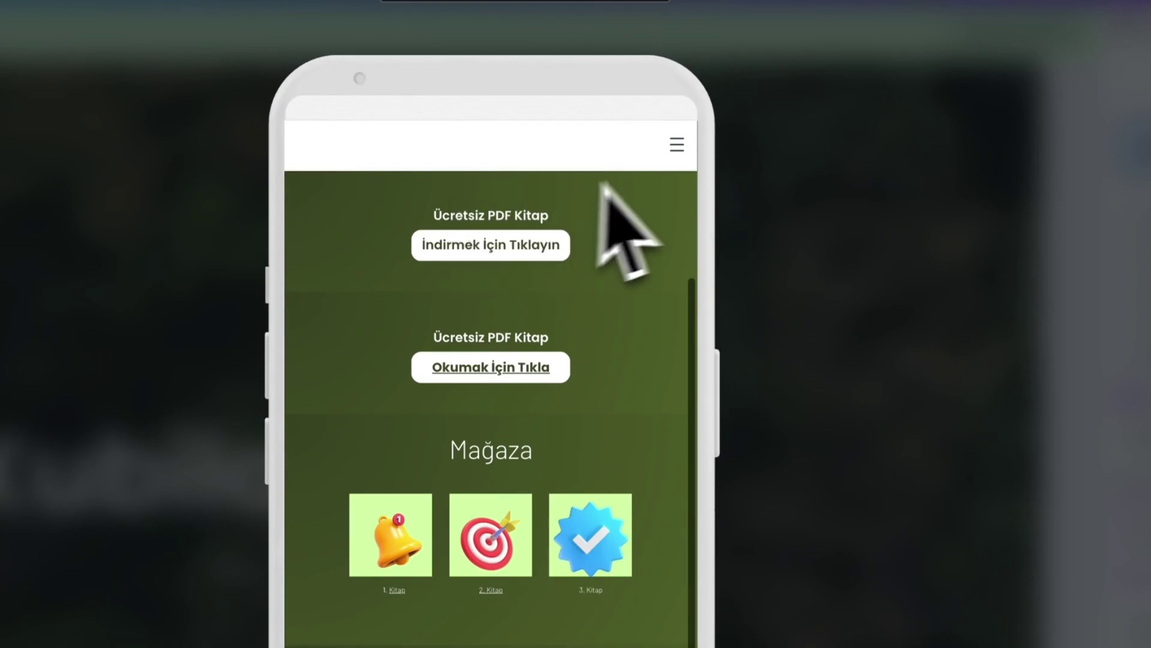
pyautogui.scroll(5, 660, 162)
pyautogui.scroll(-10, 522, 390)
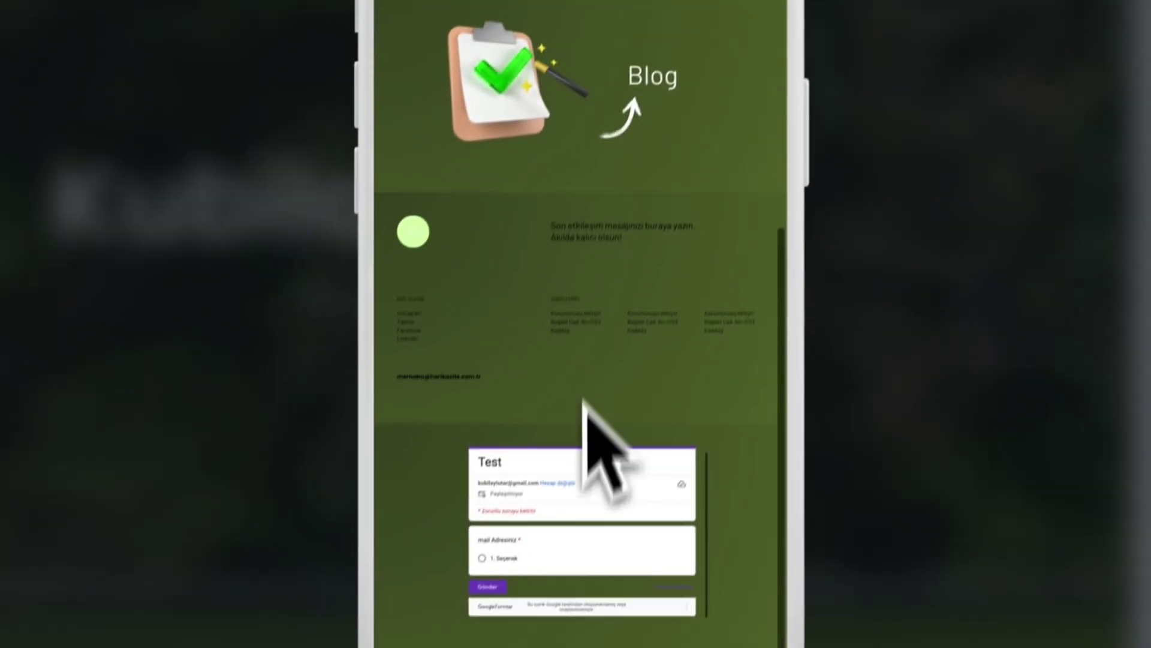
pyautogui.scroll(10, 569, 372)
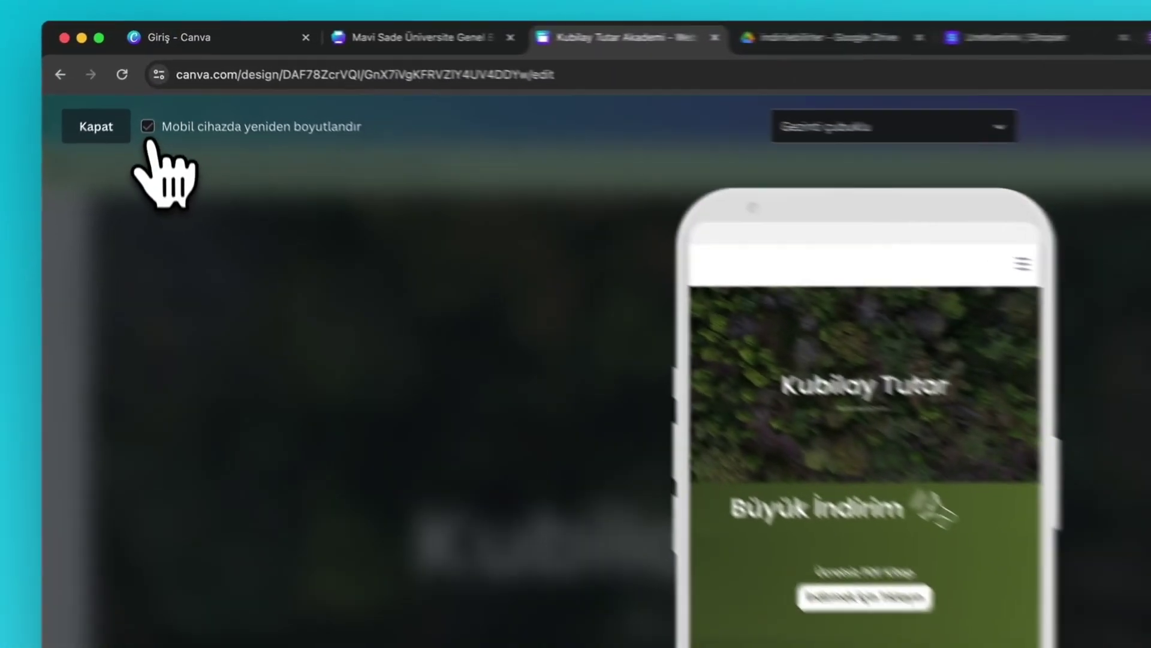
# - Tick Mobil cihazda yeniden boyutlandır and scroll through the resized phone layout
pyautogui.click(149, 81)
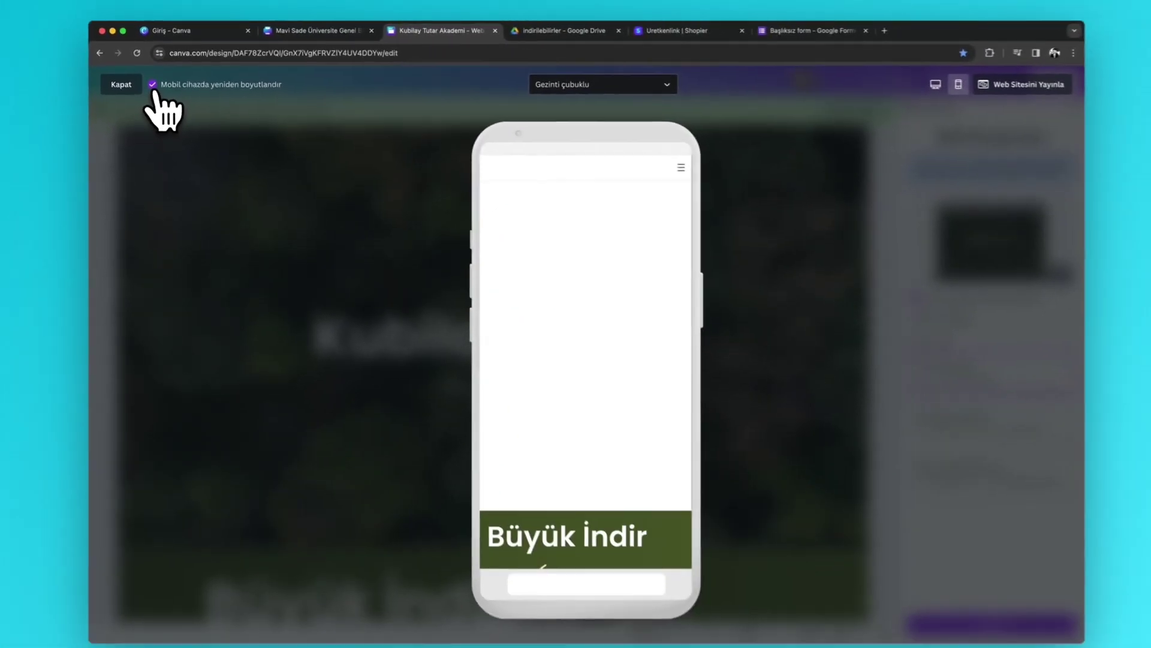
pyautogui.scroll(-5, 614, 341)
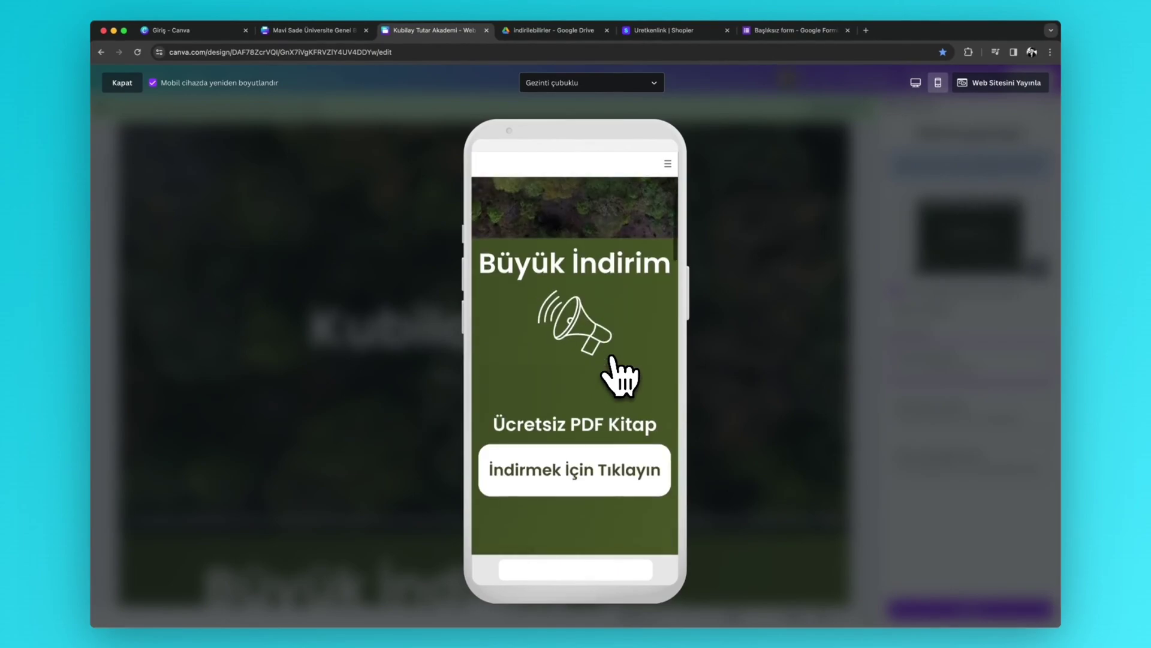
pyautogui.scroll(-3, 618, 375)
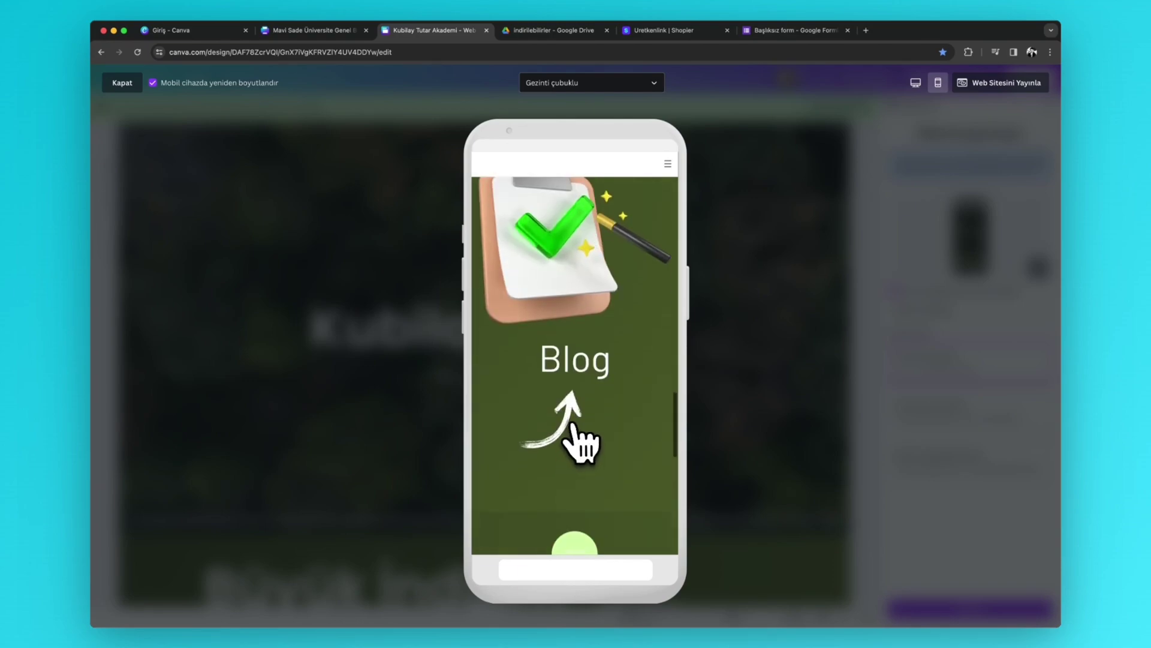
pyautogui.scroll(5, 574, 426)
pyautogui.scroll(-4, 570, 380)
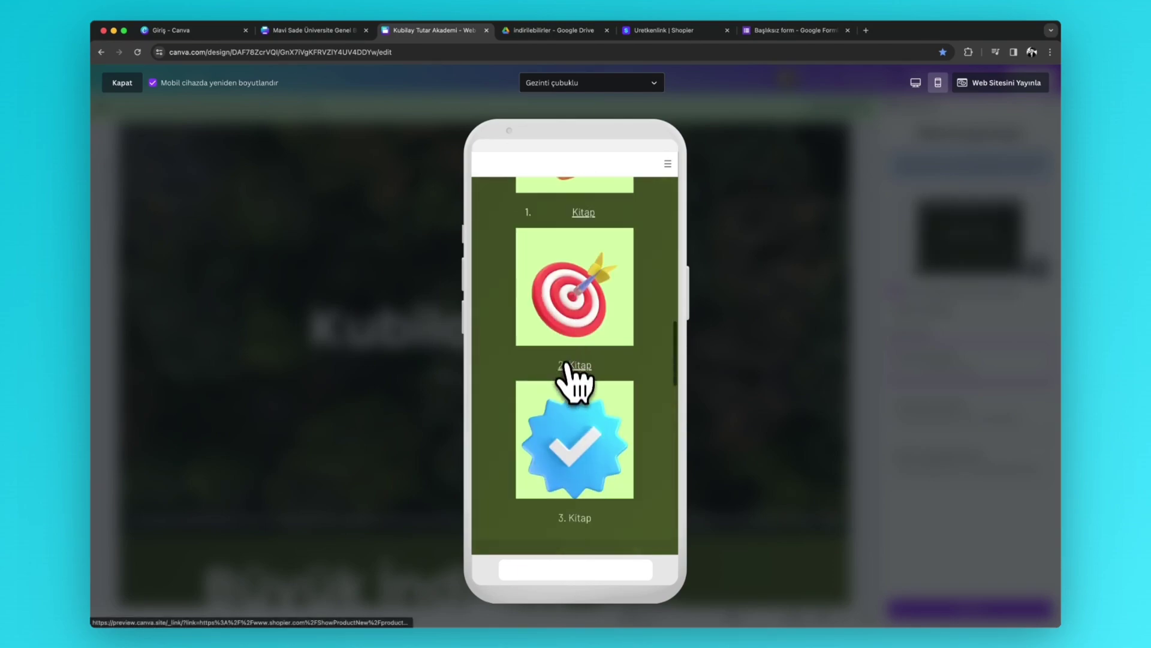
pyautogui.scroll(-1, 574, 402)
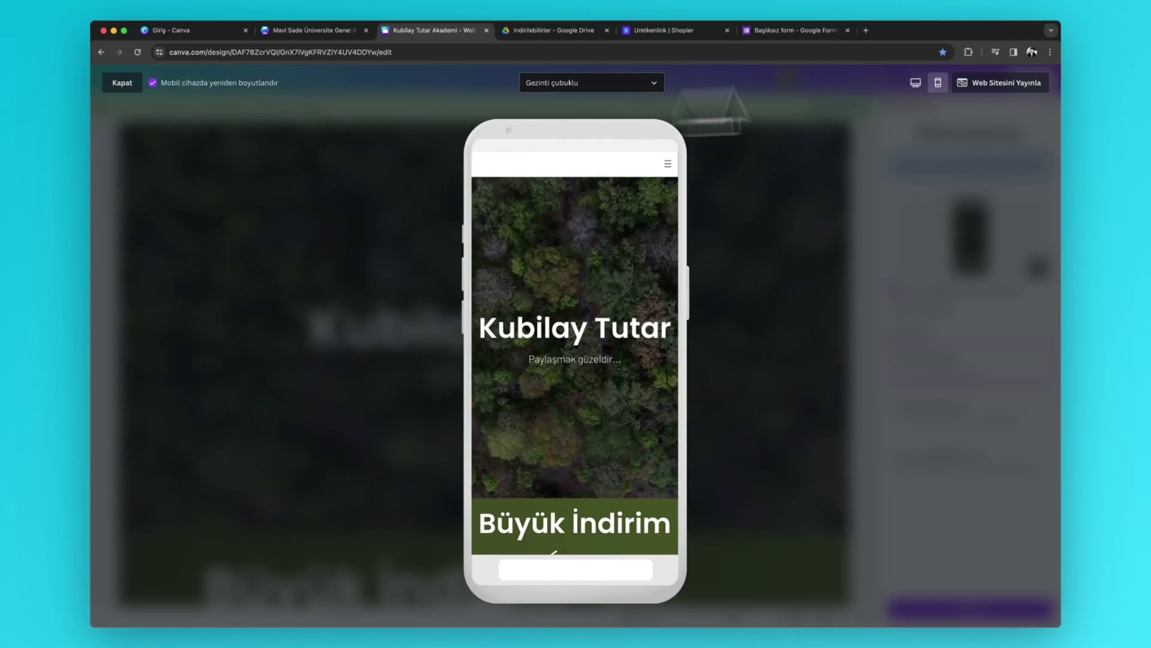
# - Close the phone preview and bring the publish-to-web settings back up
pyautogui.click(122, 84)
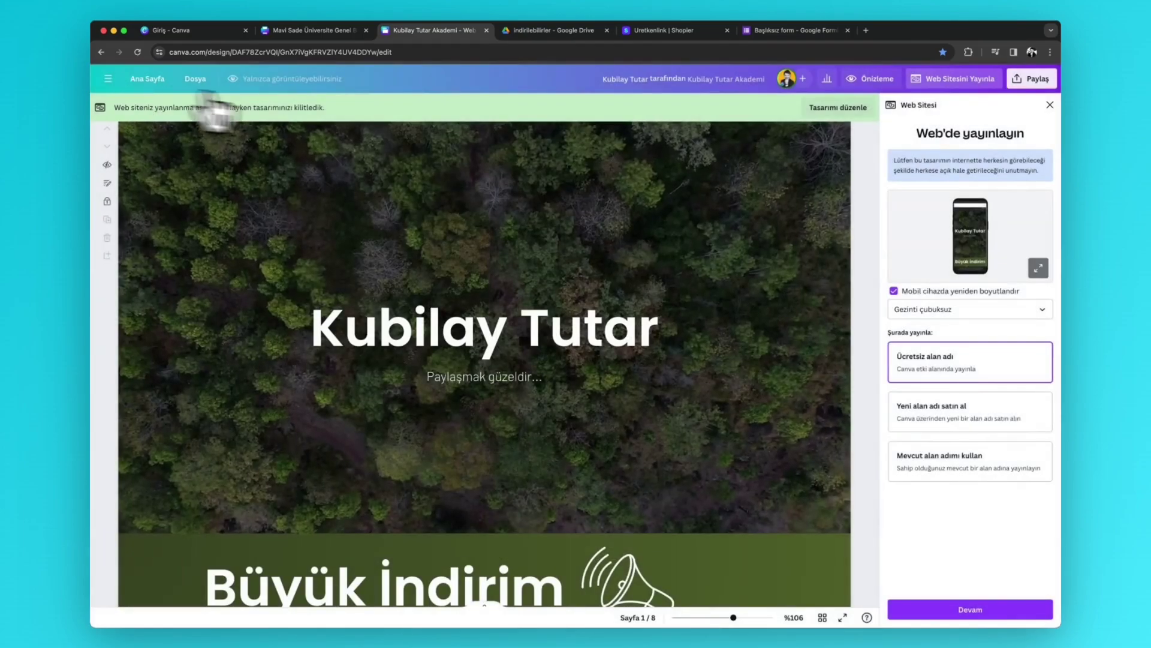
pyautogui.click(955, 83)
pyautogui.click(952, 81)
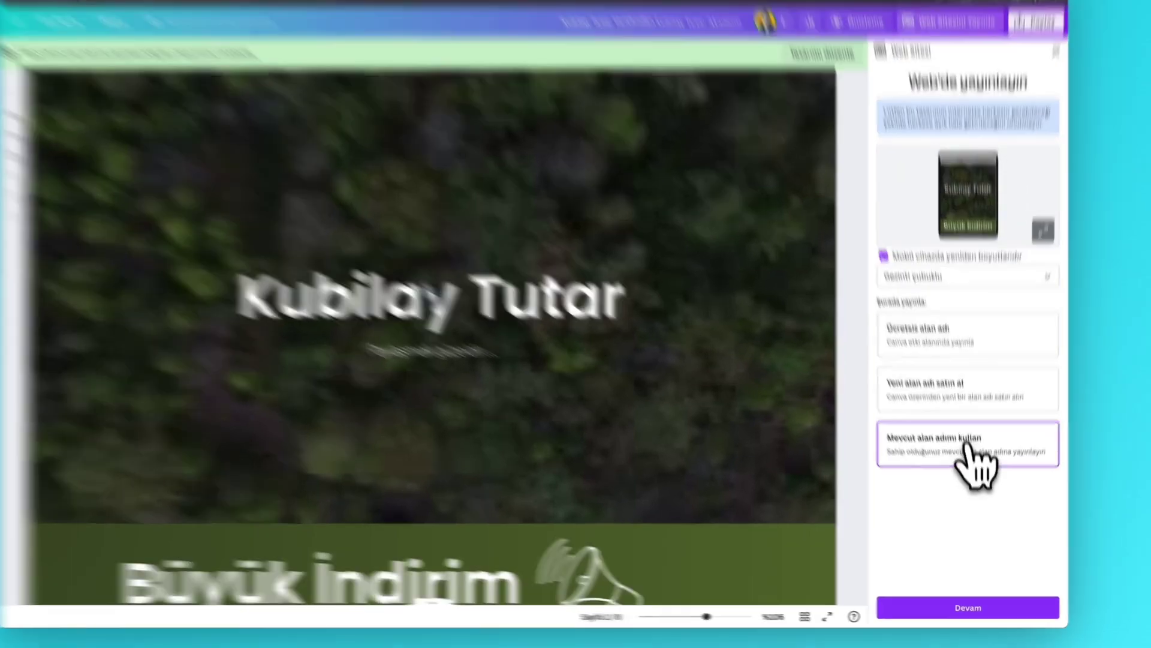
# - Check paid domain prices for 'kubilayakademi', then go back to the free domain option
pyautogui.click(957, 416)
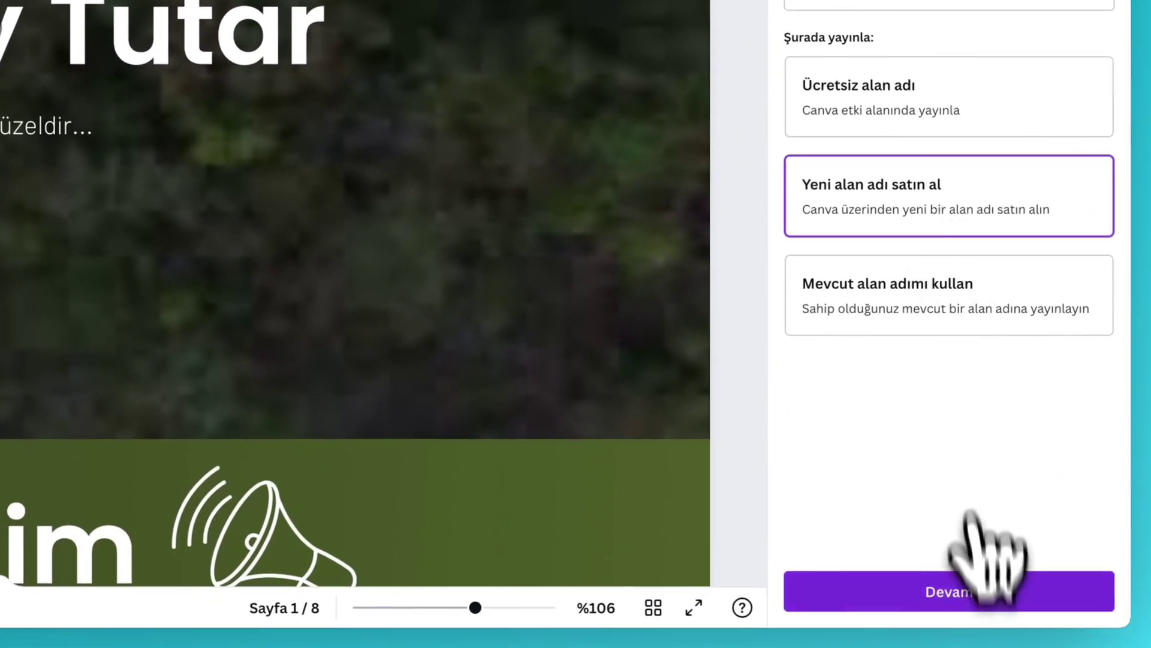
pyautogui.click(976, 596)
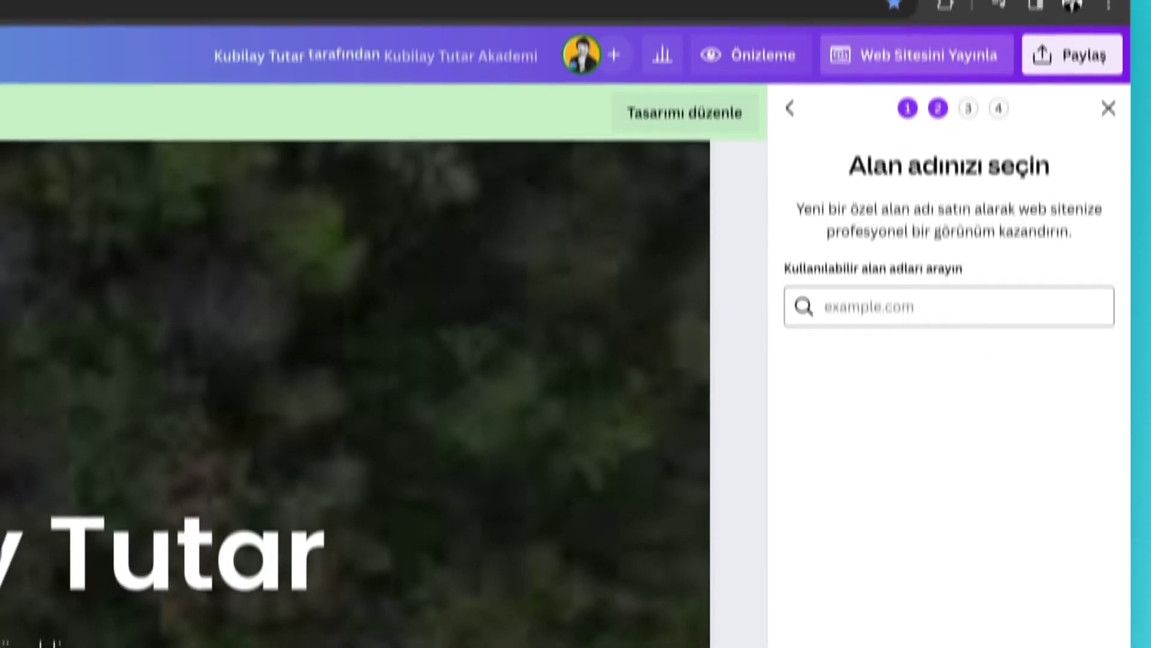
pyautogui.write('kubi')
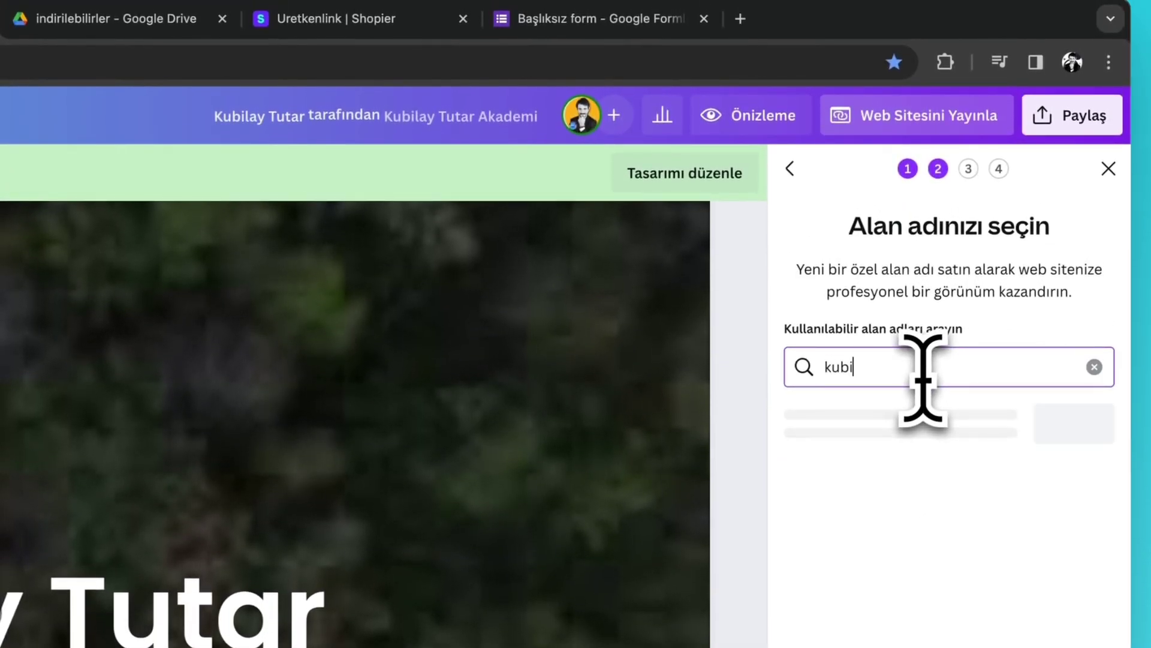
pyautogui.write('layakade')
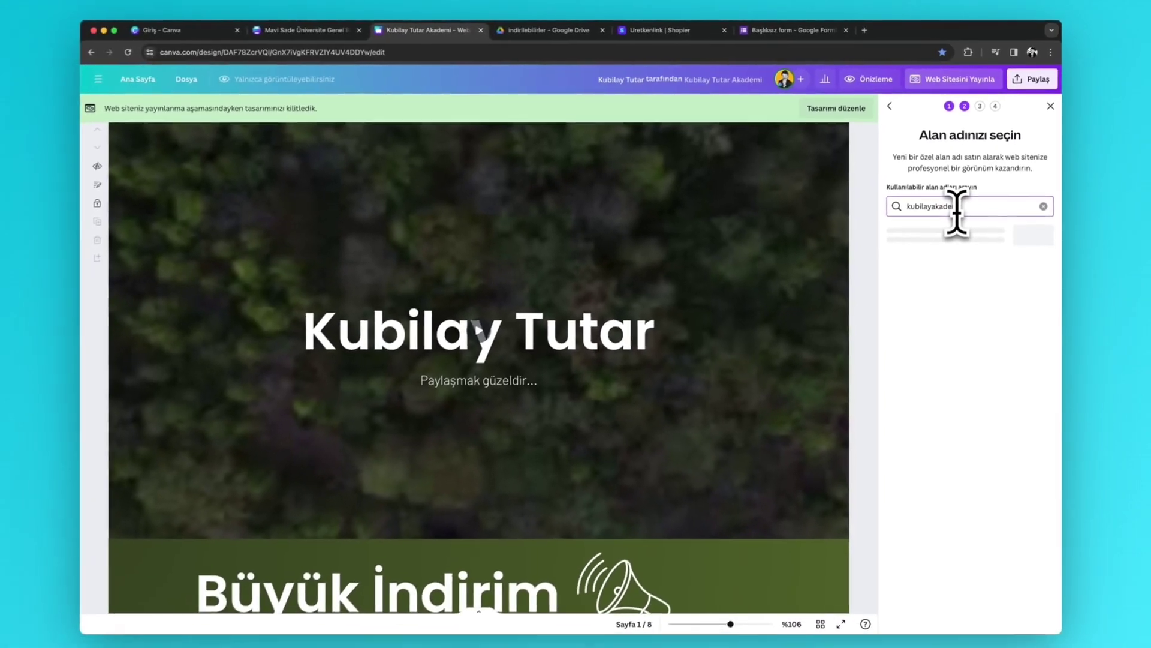
pyautogui.write('mi')
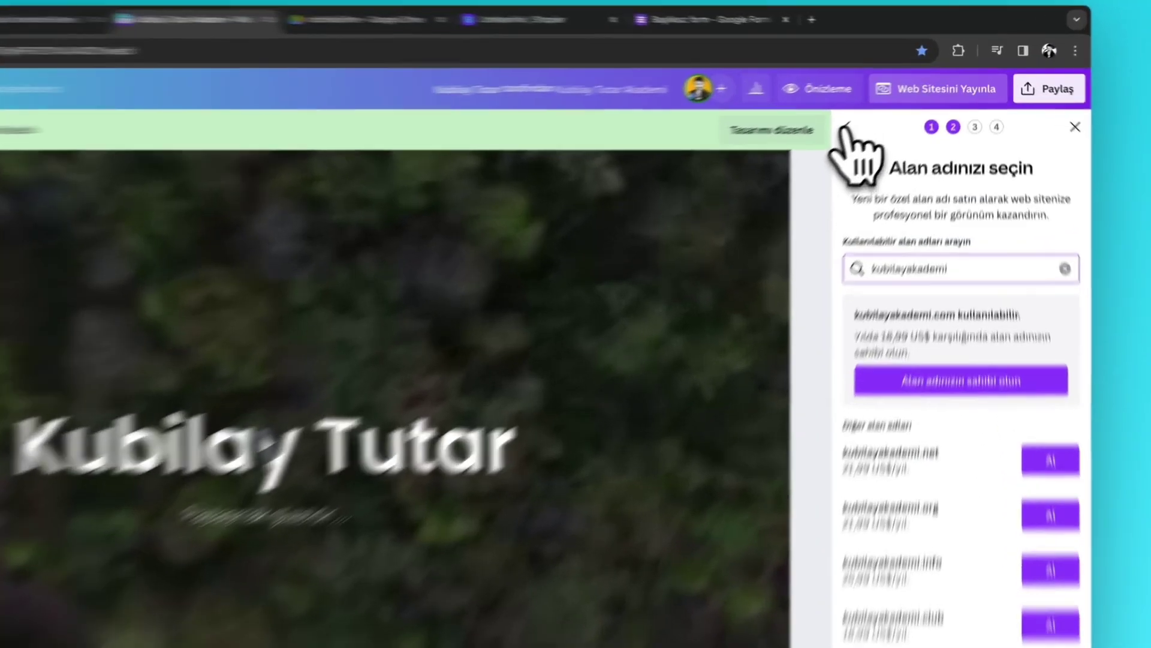
pyautogui.click(892, 107)
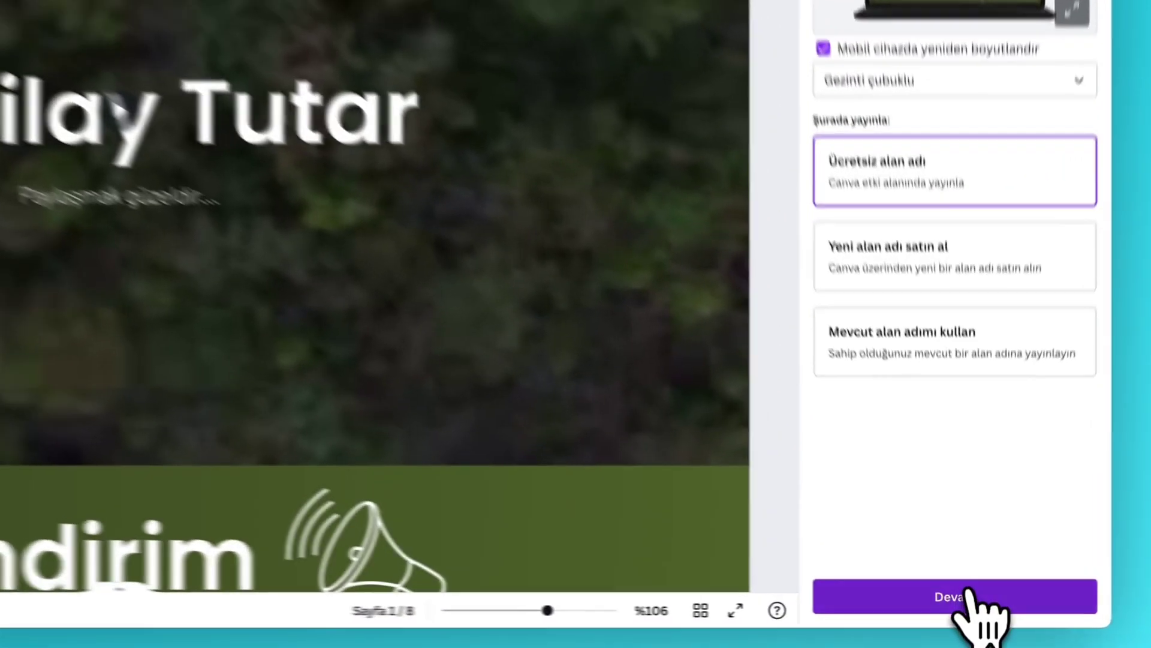
# - Continue to the review settings and edit the page URL slug to test1234
pyautogui.click(974, 607)
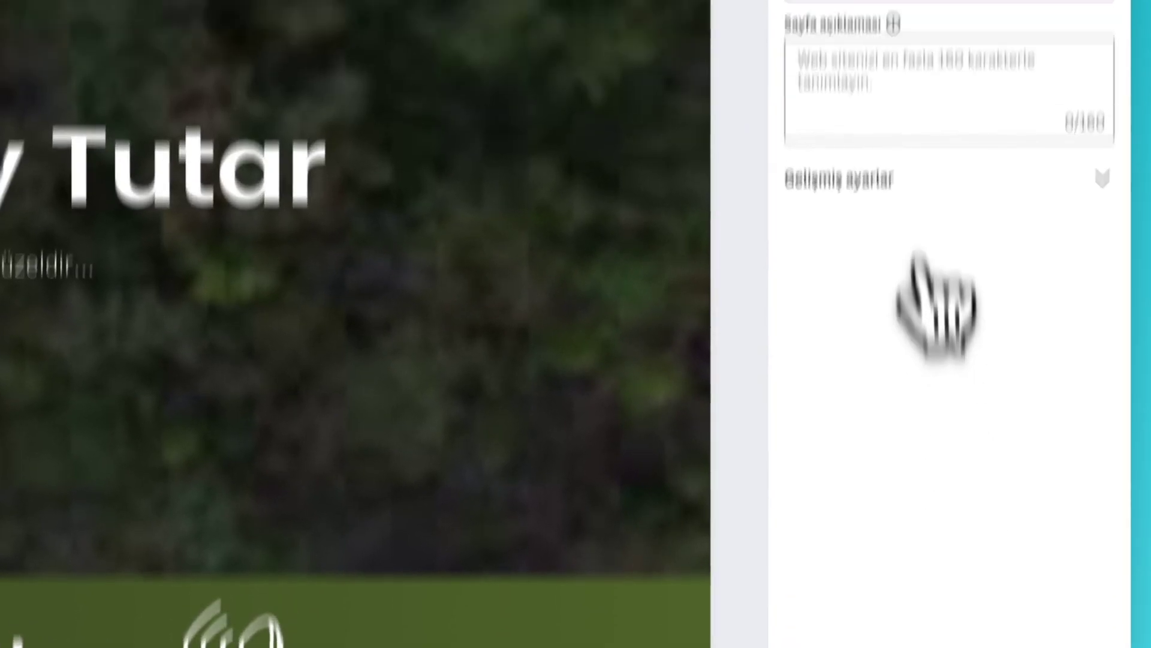
pyautogui.click(896, 163)
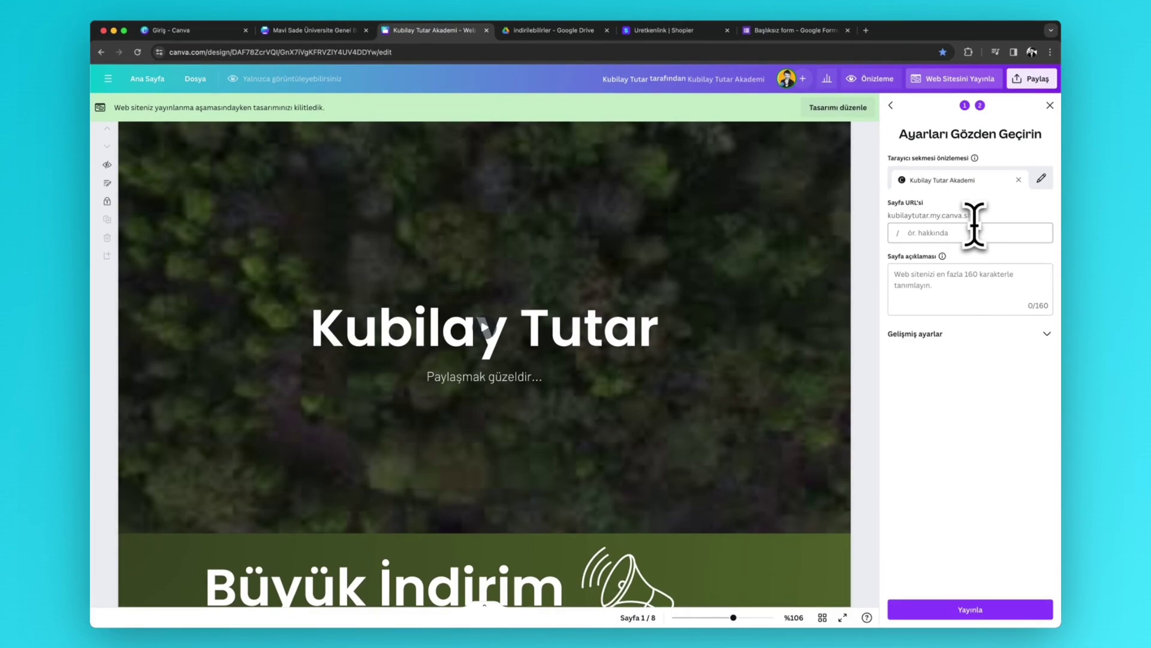
pyautogui.click(913, 233)
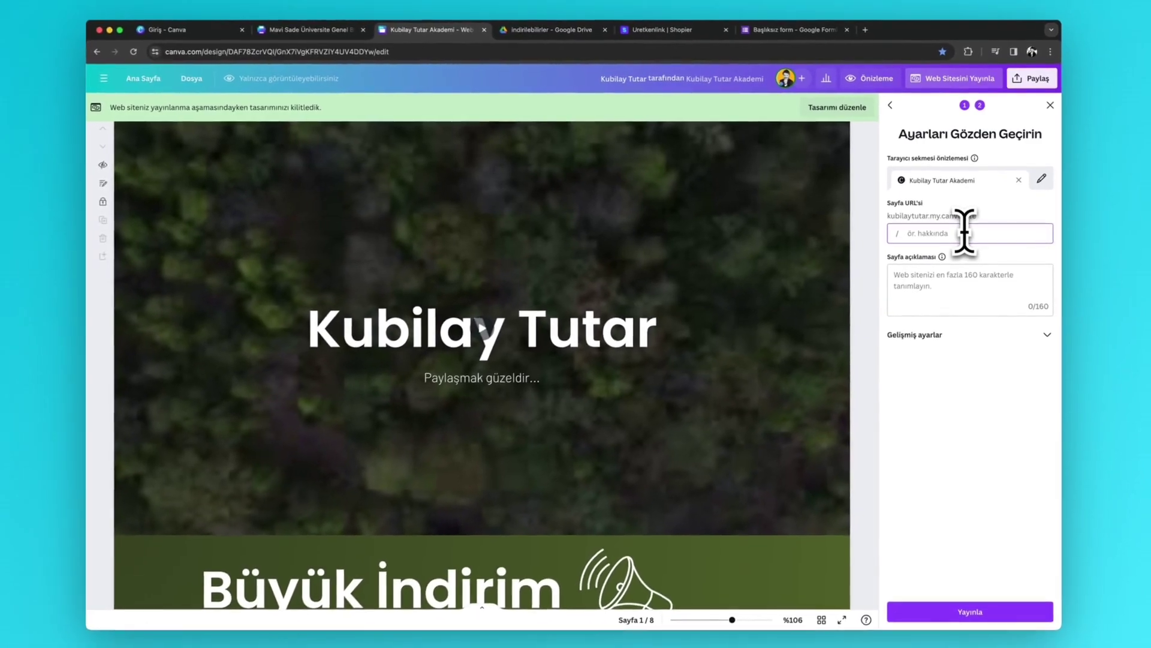
pyautogui.write('ana')
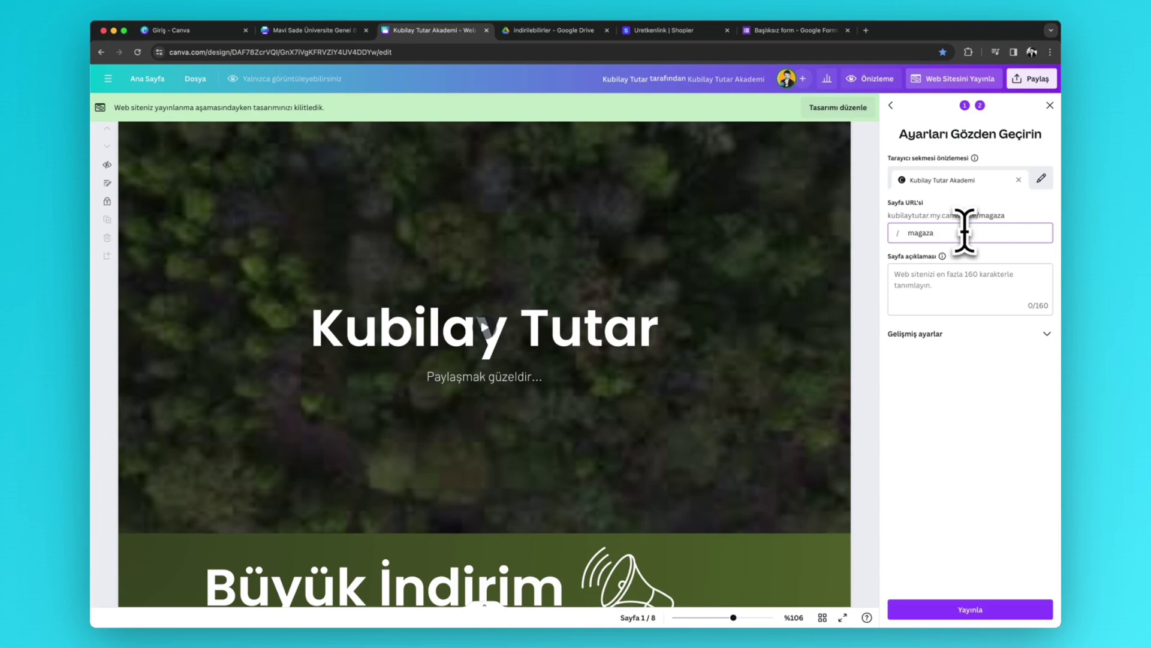
# - Enter 'Test deneme sayfası' as the page description
pyautogui.click(939, 291)
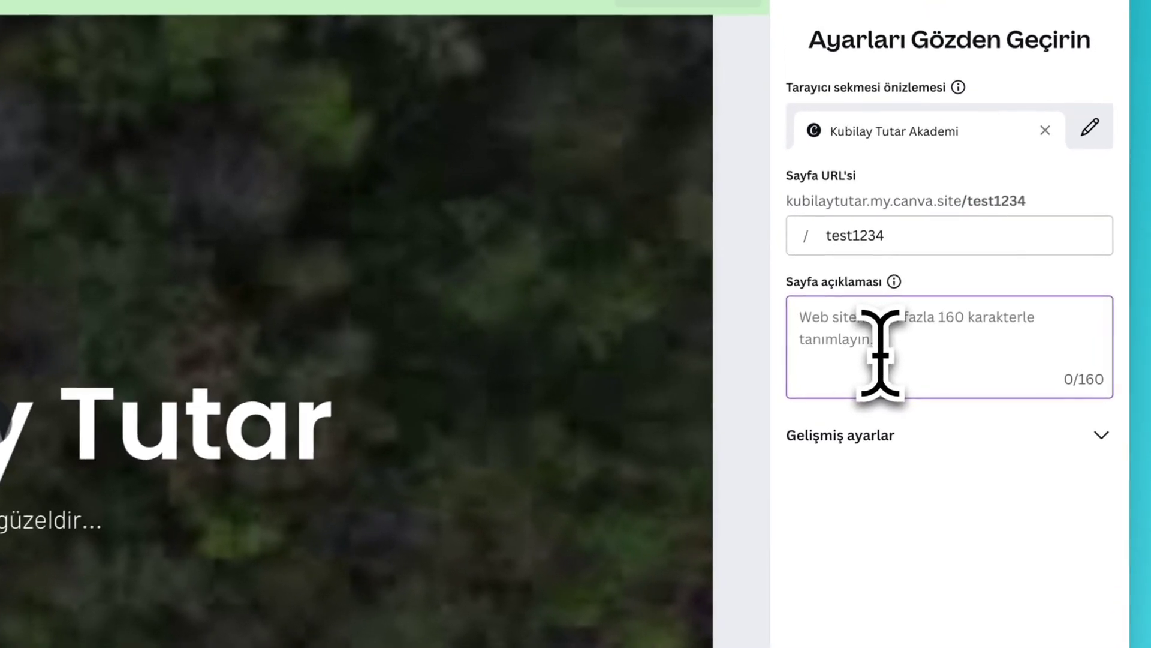
pyautogui.click(902, 294)
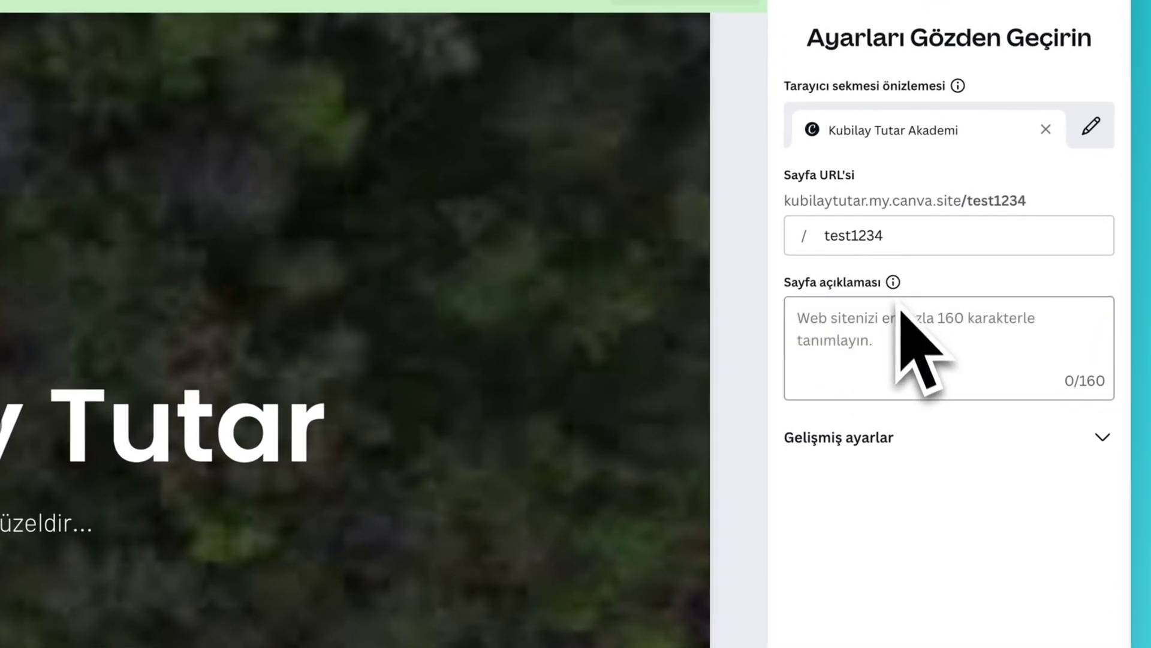
pyautogui.moveTo(899, 293)
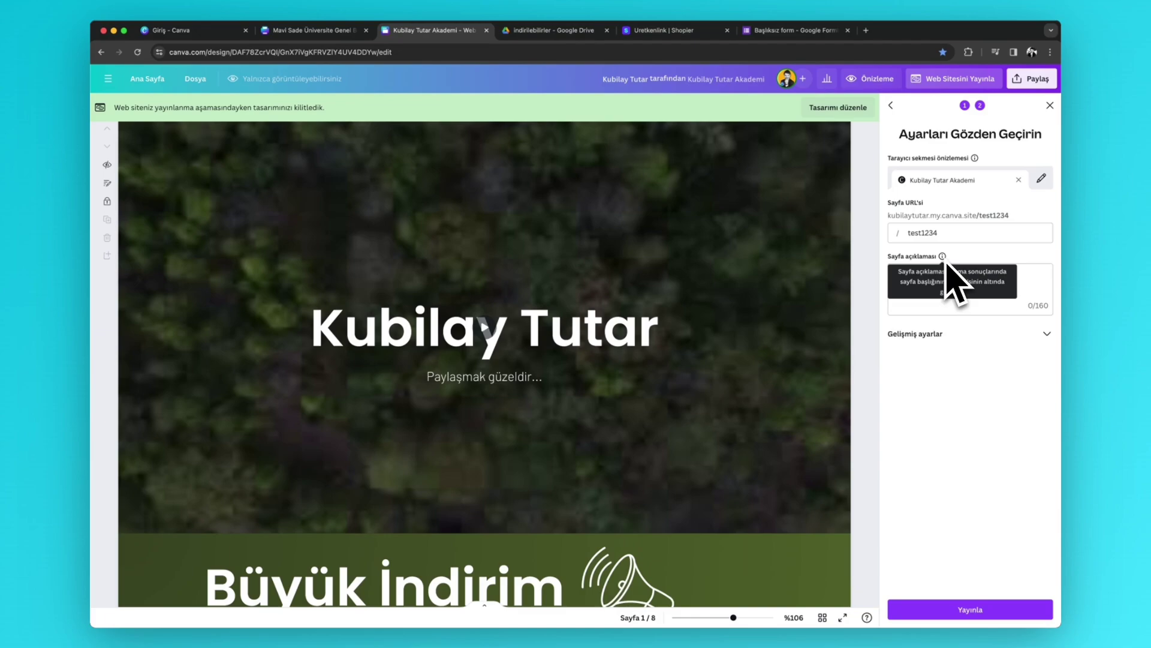
pyautogui.click(951, 296)
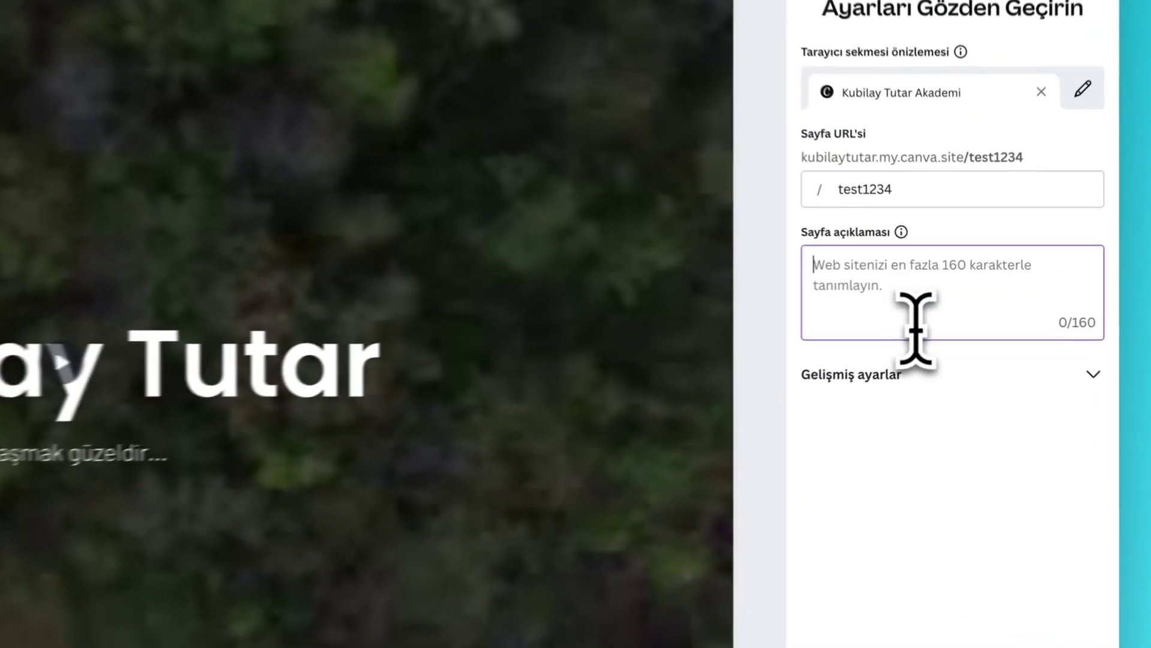
pyautogui.write('Tes')
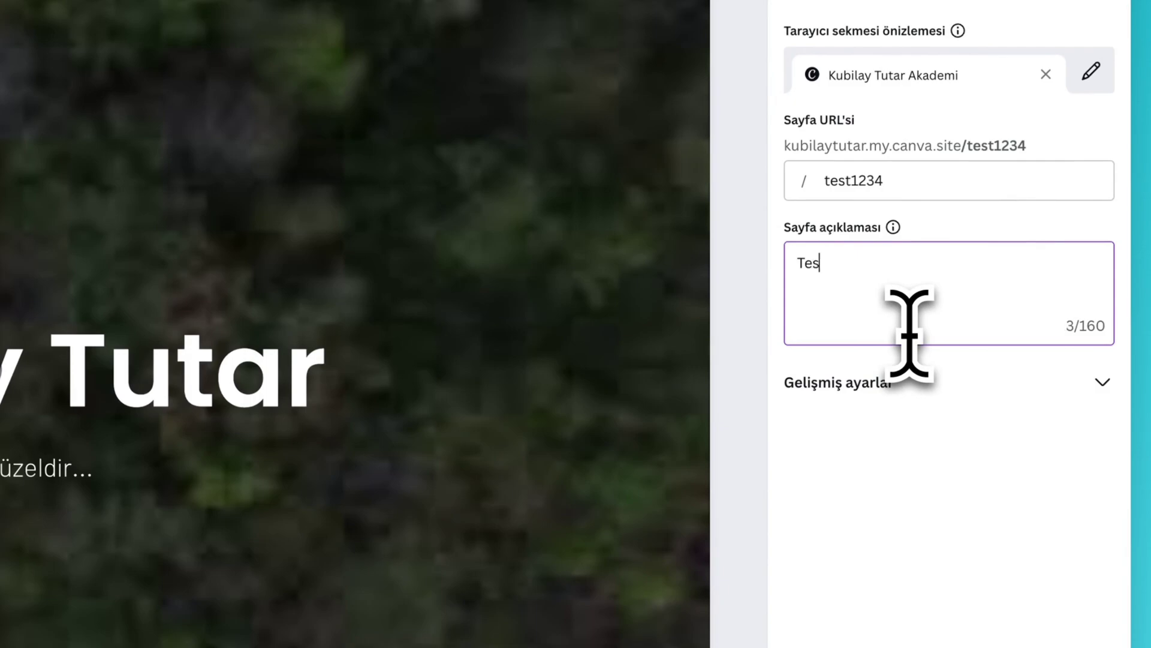
pyautogui.write('t deneme sayf')
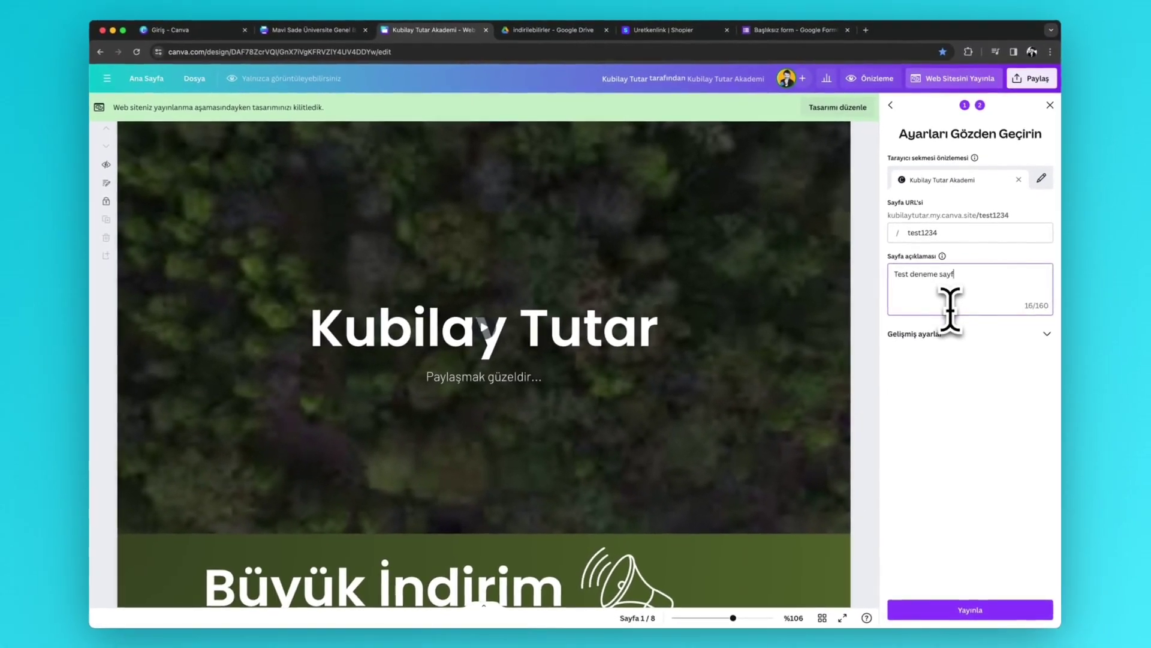
pyautogui.write('ası')
# - In Gelişmiş ayarlar, make the site search-visible and password-protected, then publish it
pyautogui.click(961, 324)
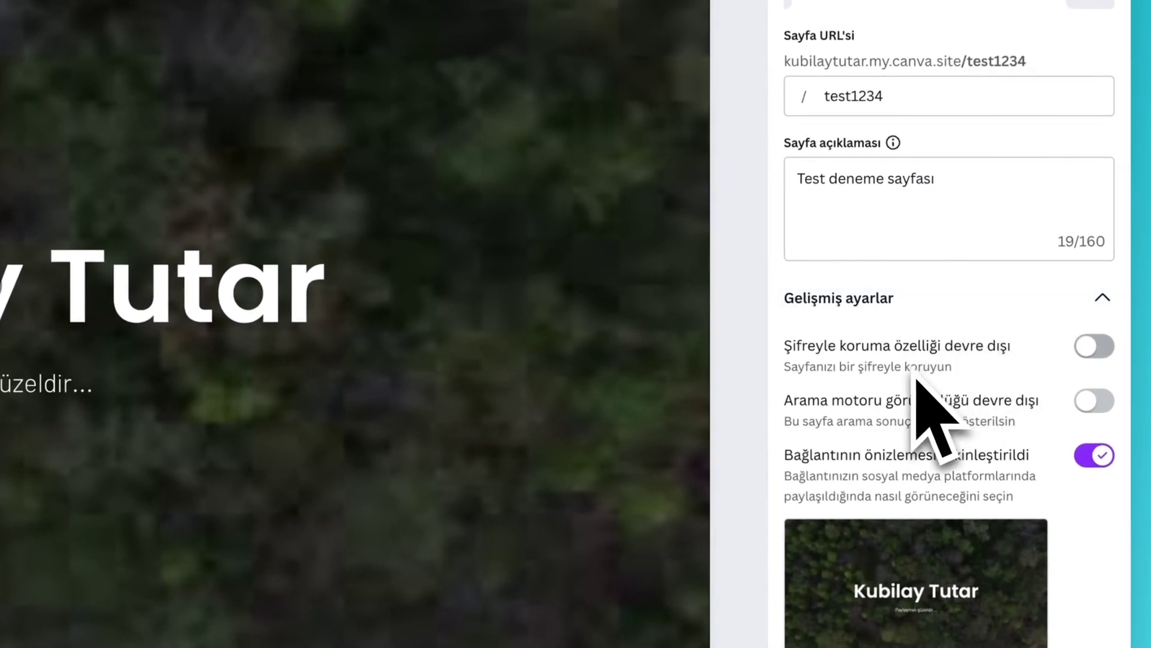
pyautogui.click(1097, 347)
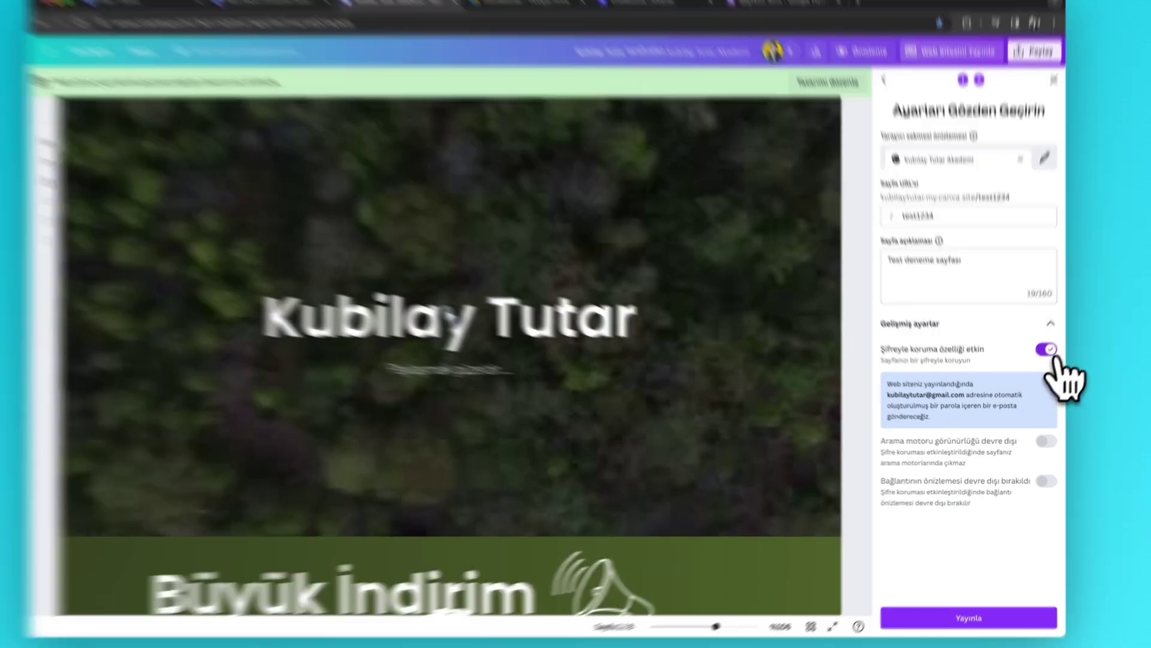
pyautogui.click(1043, 358)
pyautogui.click(1093, 232)
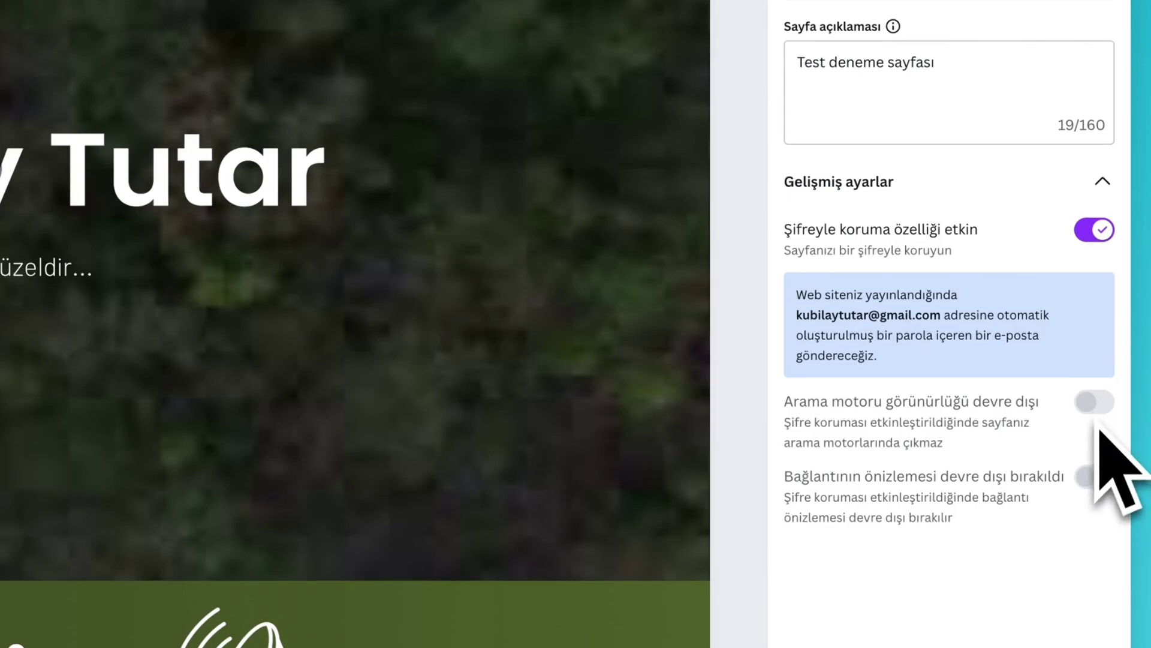
pyautogui.click(1093, 232)
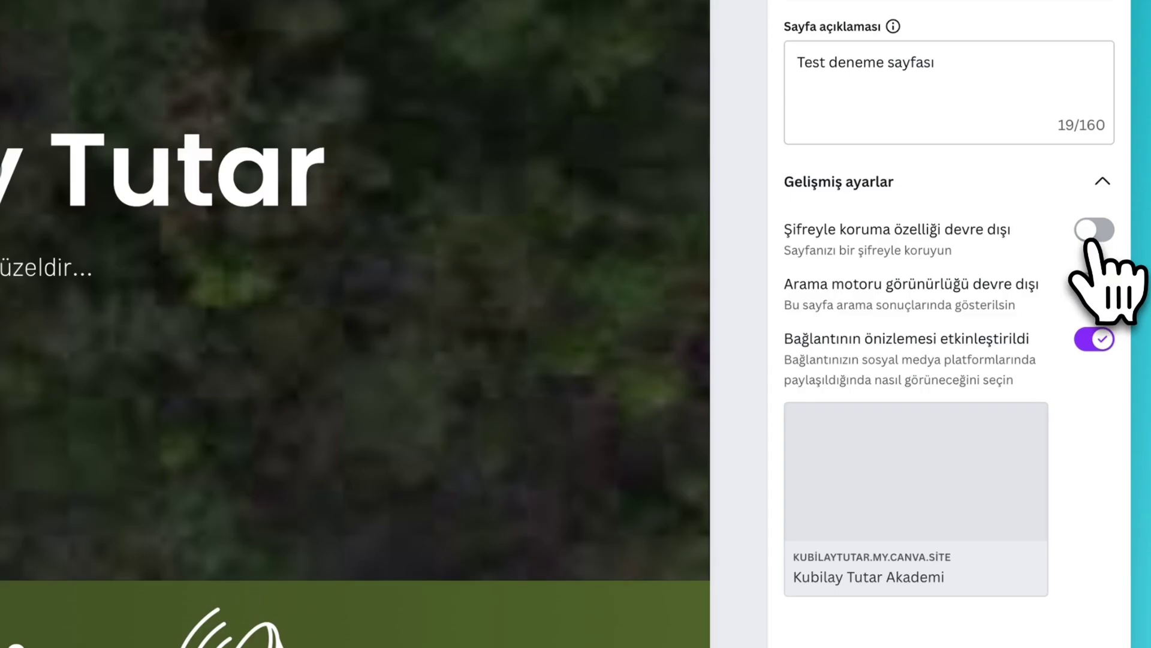
pyautogui.click(1095, 285)
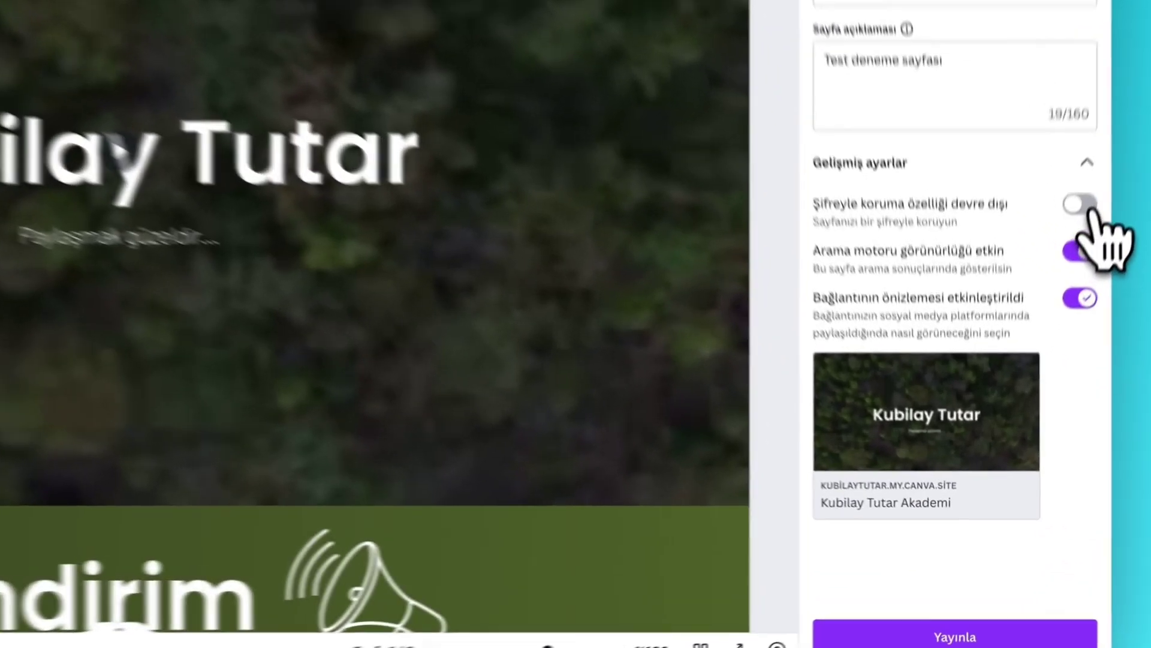
pyautogui.click(1042, 358)
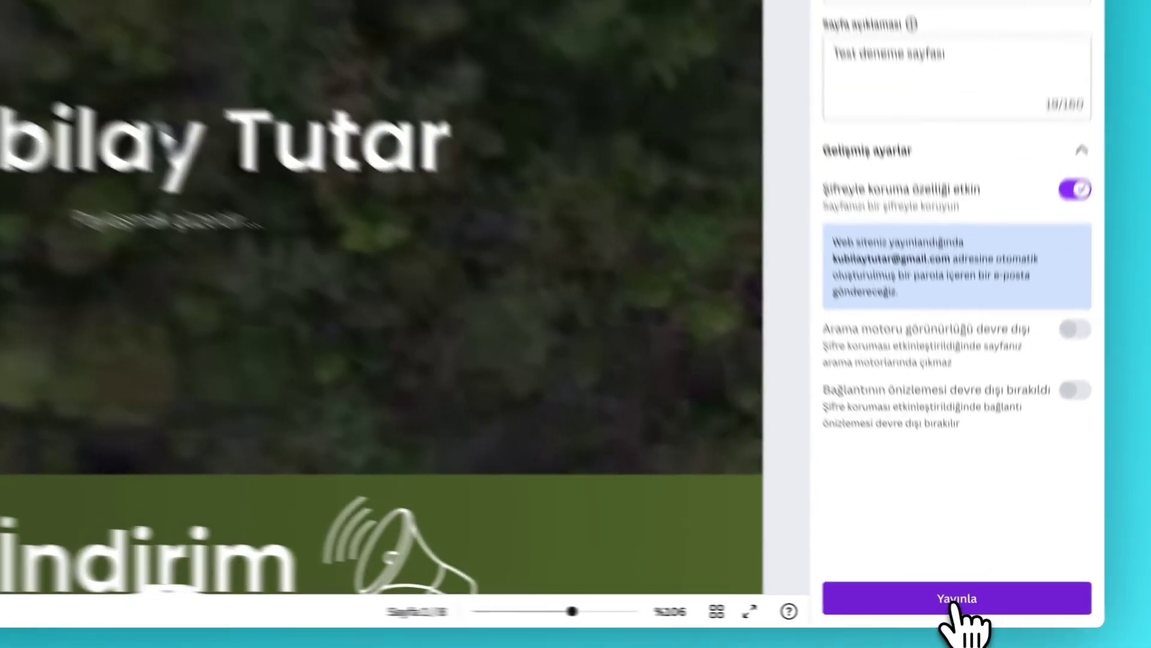
pyautogui.click(970, 610)
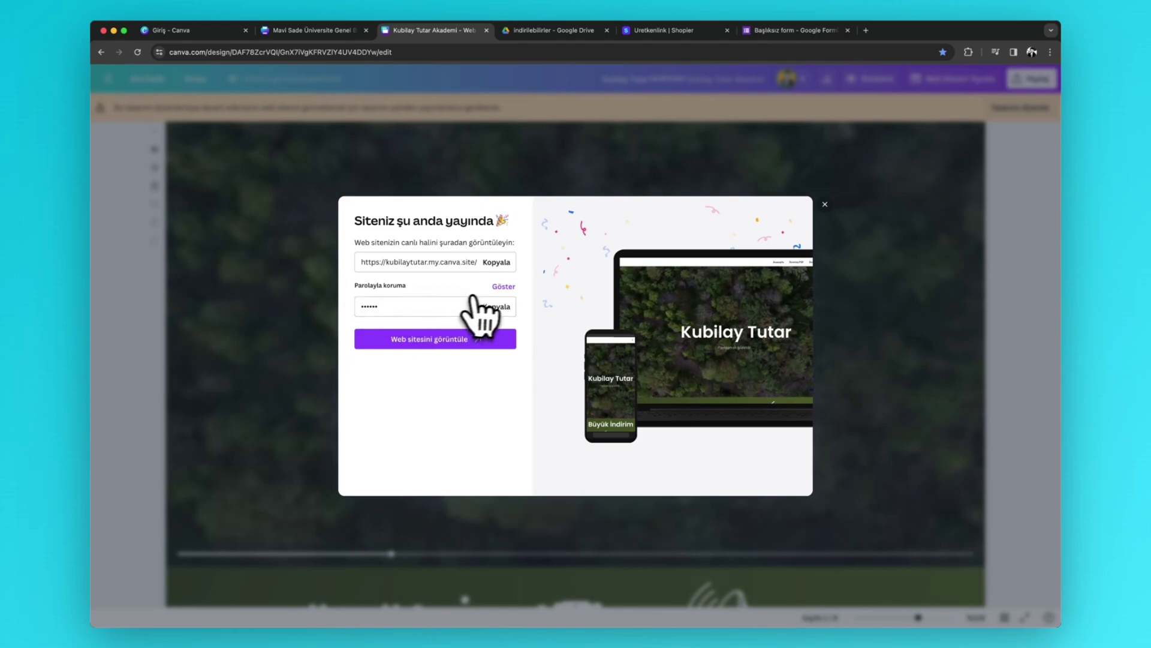
# - Reveal and select the site's access password, then open the live website
pyautogui.click(504, 286)
pyautogui.moveTo(421, 305); pyautogui.dragTo(355, 313)
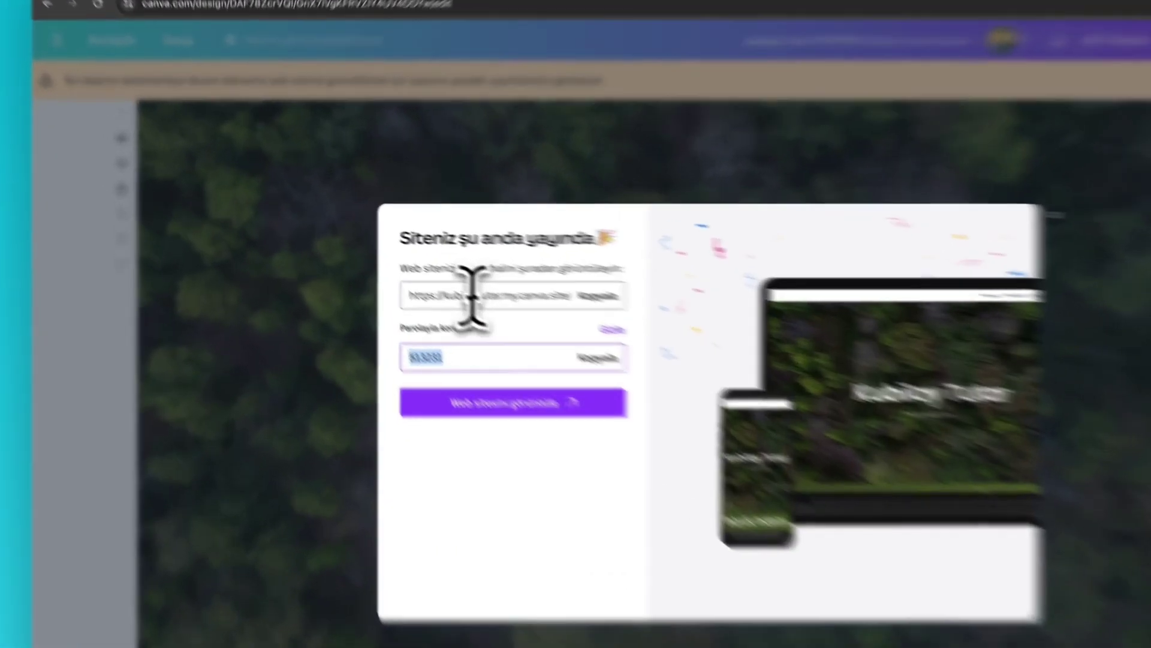
pyautogui.moveTo(402, 262); pyautogui.dragTo(469, 262)
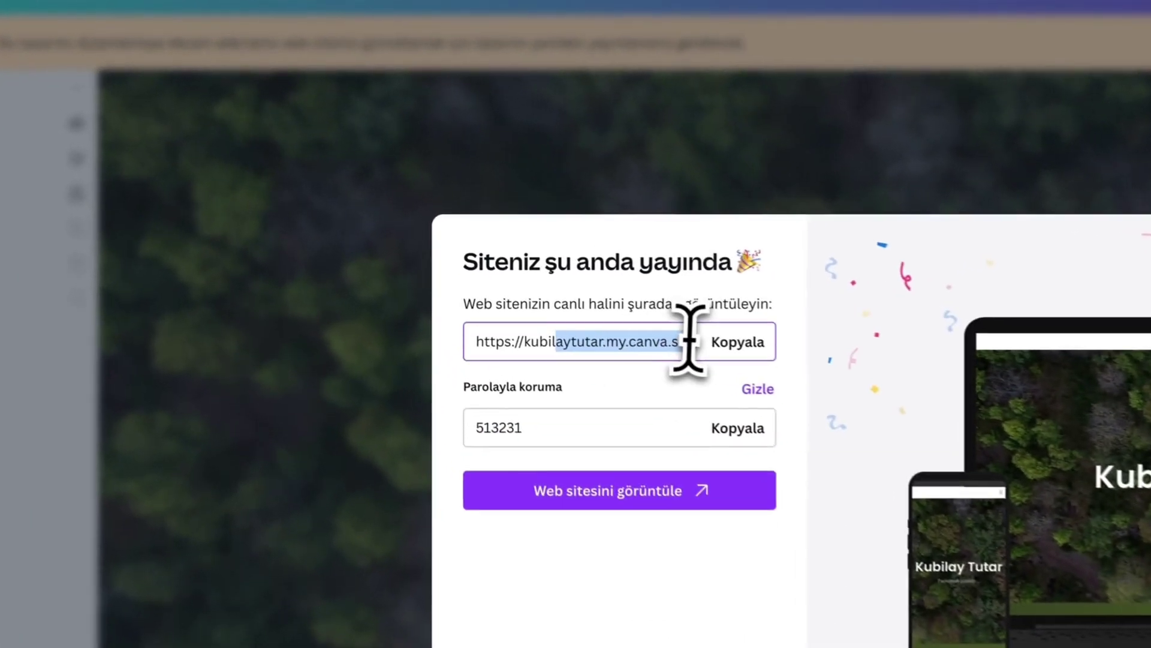
pyautogui.click(647, 507)
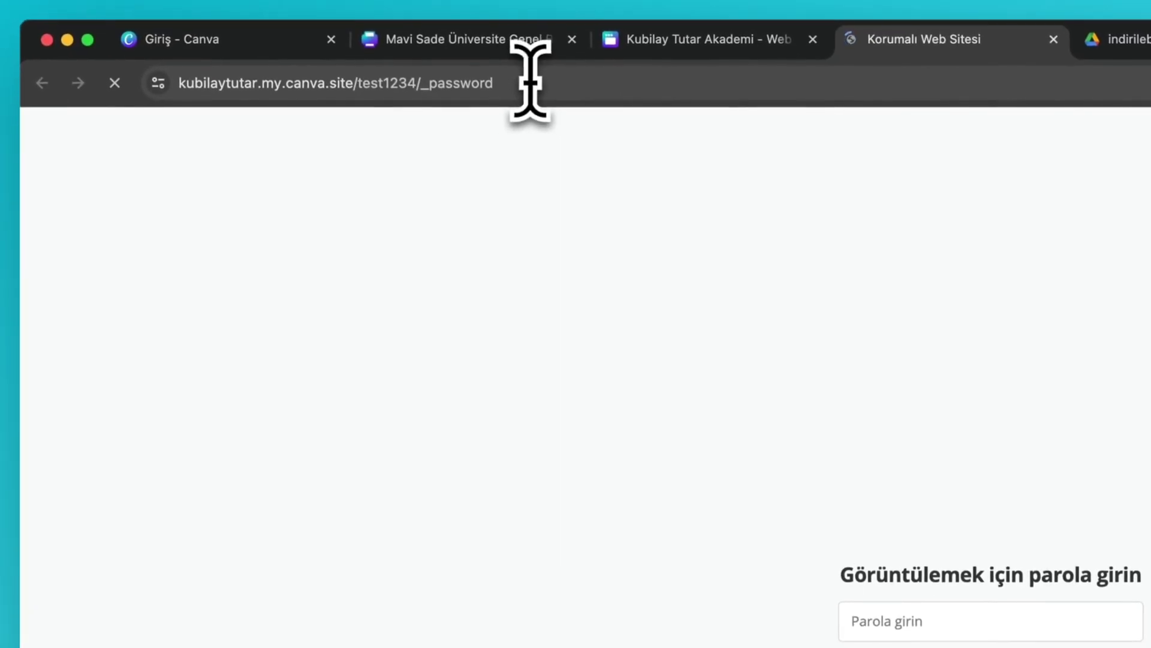
# - Enter the site password, tick 'Ben robot değilim' and continue into the live site
pyautogui.click(229, 102)
pyautogui.click(898, 622)
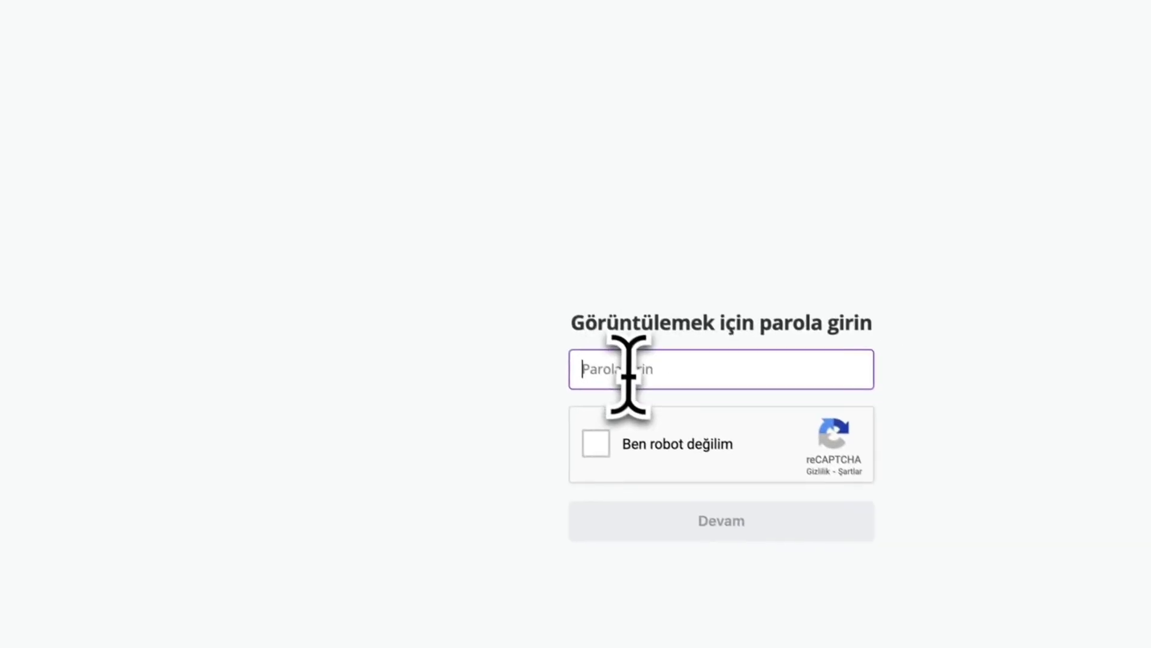
pyautogui.write('••••••')
pyautogui.click(595, 435)
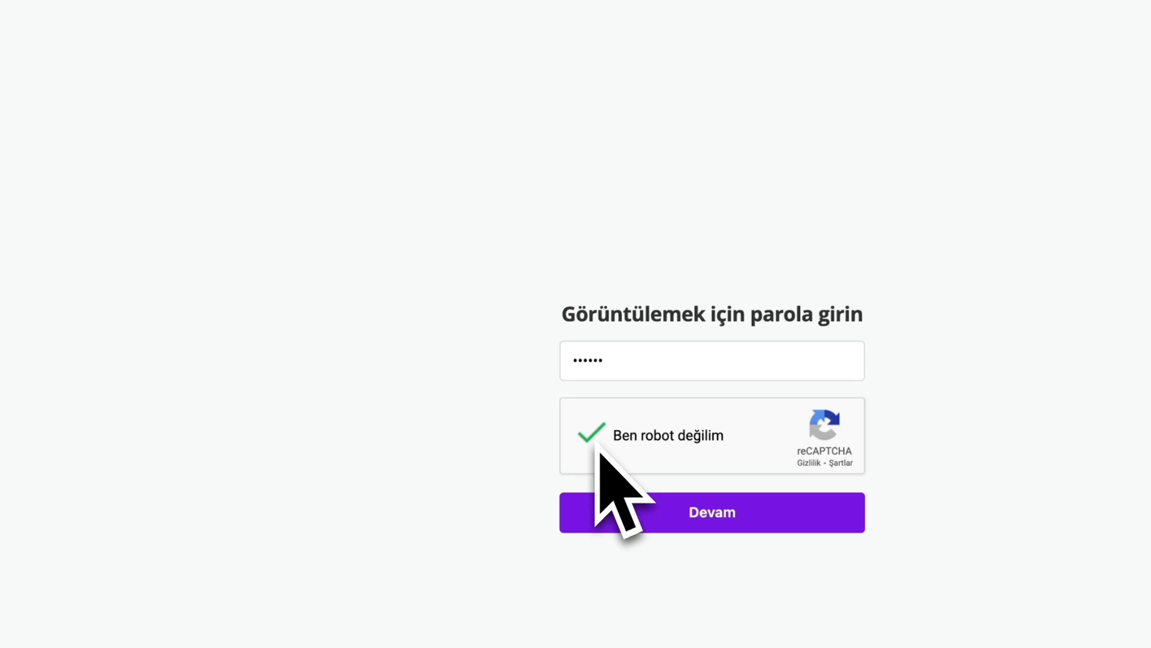
pyautogui.click(757, 527)
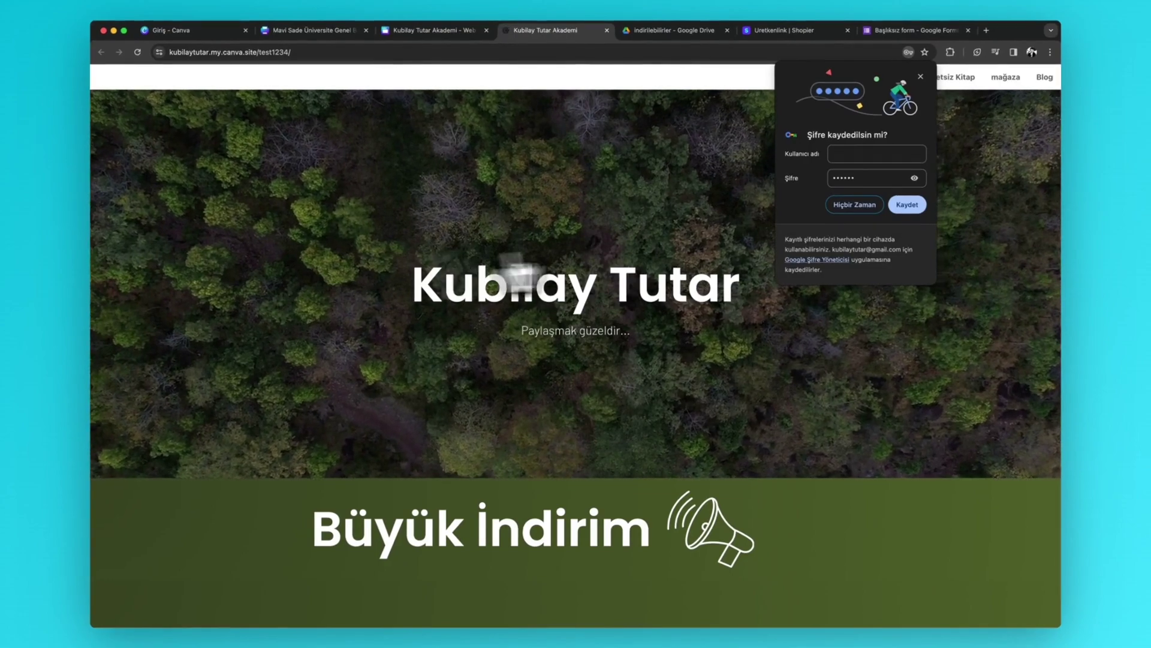
# - Dismiss the save-password prompt and test the 'İndirmek İçin Tıklayın' PDF download link
pyautogui.click(850, 207)
pyautogui.scroll(-7, 585, 276)
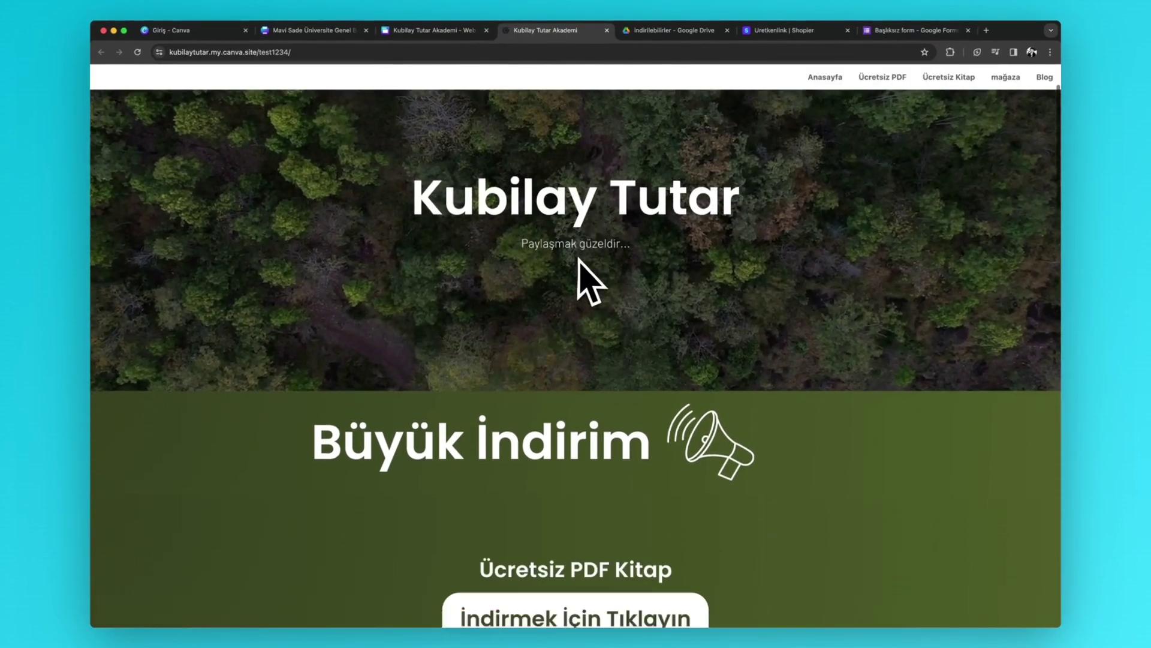
pyautogui.scroll(-2, 588, 272)
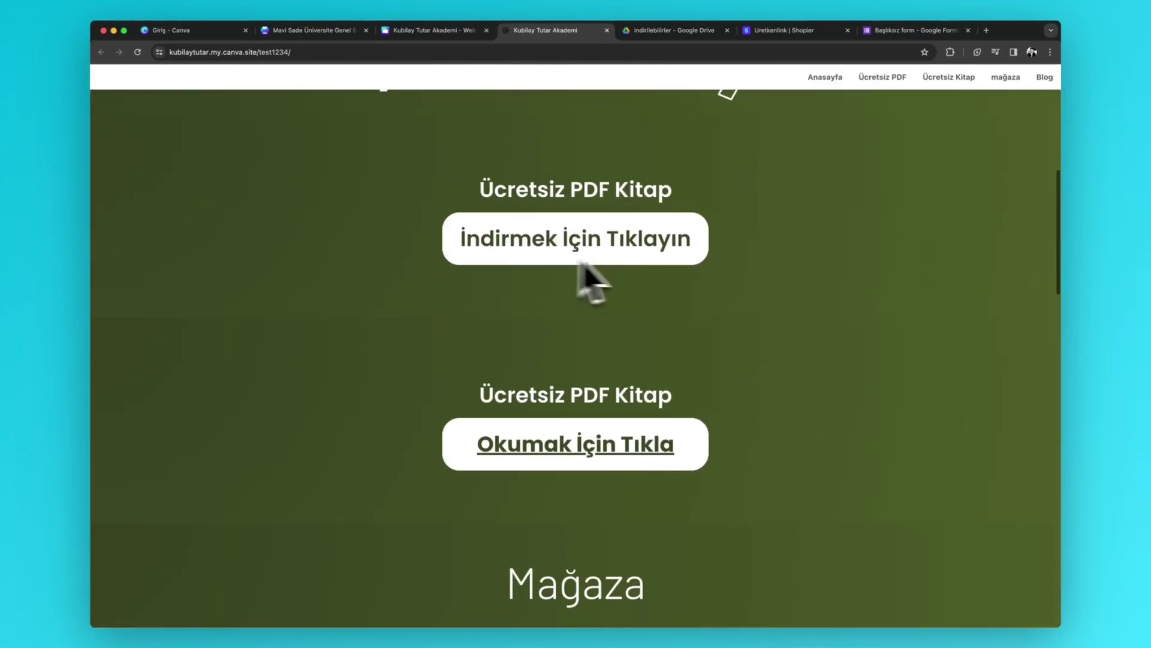
pyautogui.scroll(-5, 668, 252)
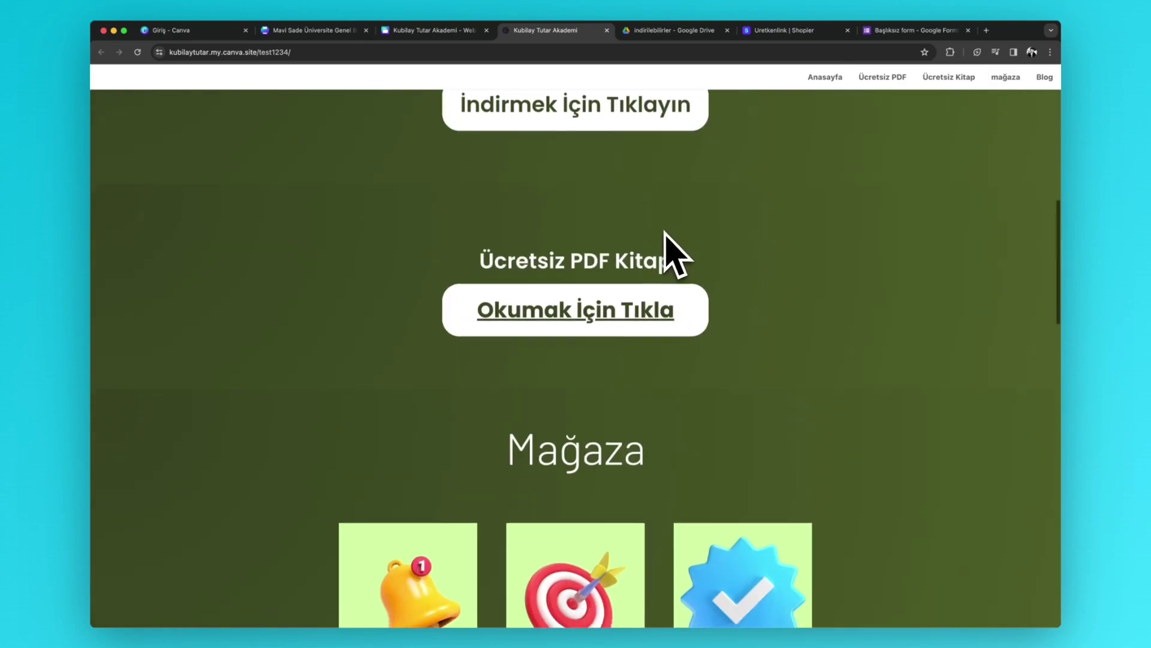
pyautogui.scroll(-3, 575, 240)
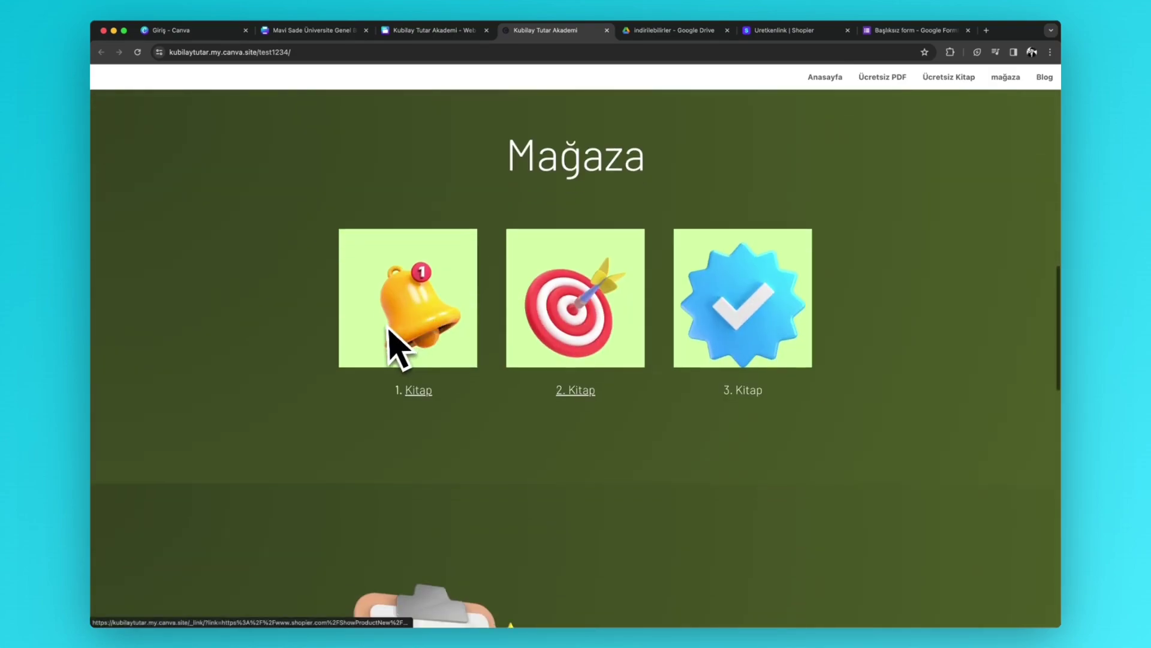
pyautogui.scroll(8, 576, 312)
pyautogui.click(568, 243)
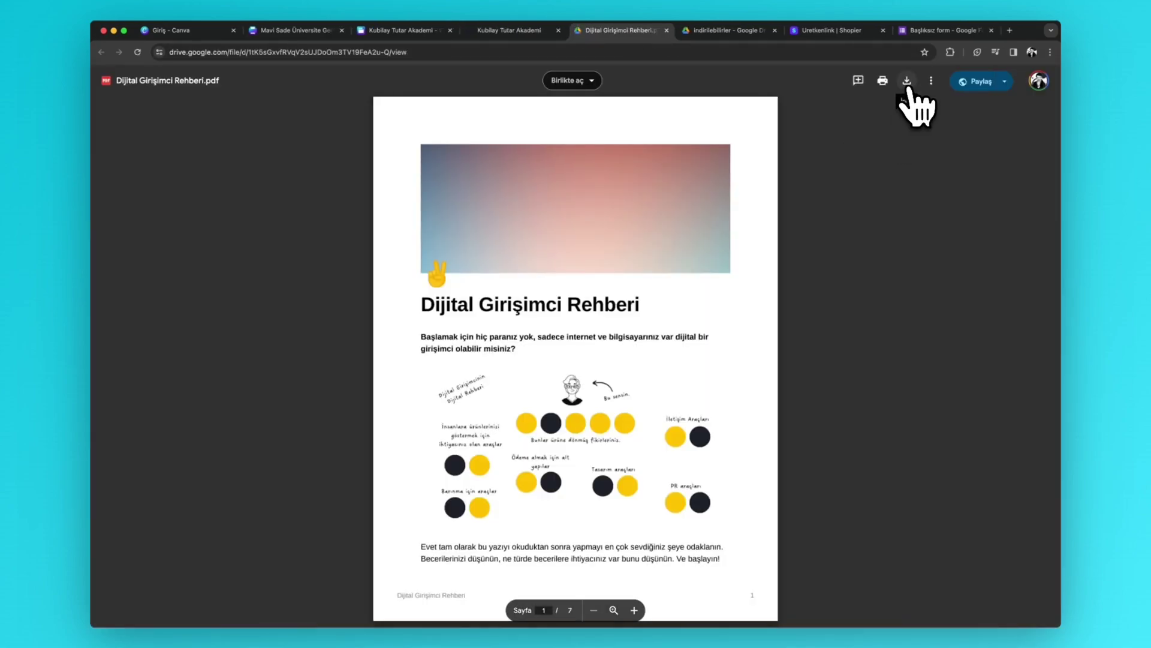
pyautogui.click(513, 31)
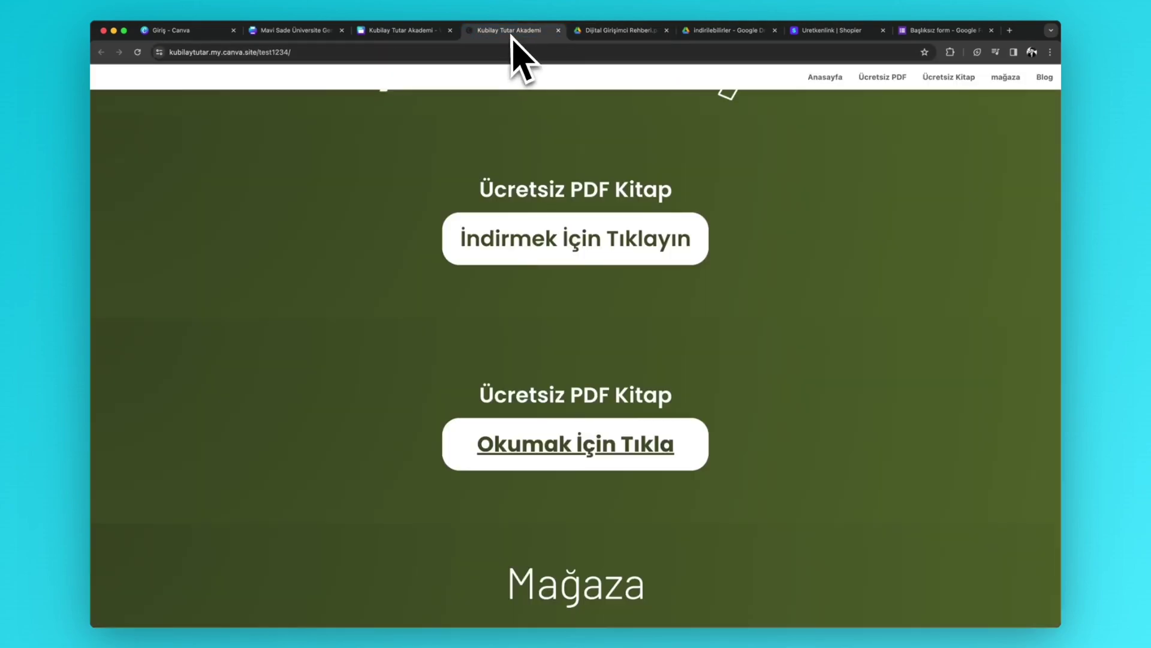
# - Test the 'Okumak İçin Tıkla' link and page through the GAZETE design
pyautogui.scroll(-3, 539, 348)
pyautogui.click(565, 328)
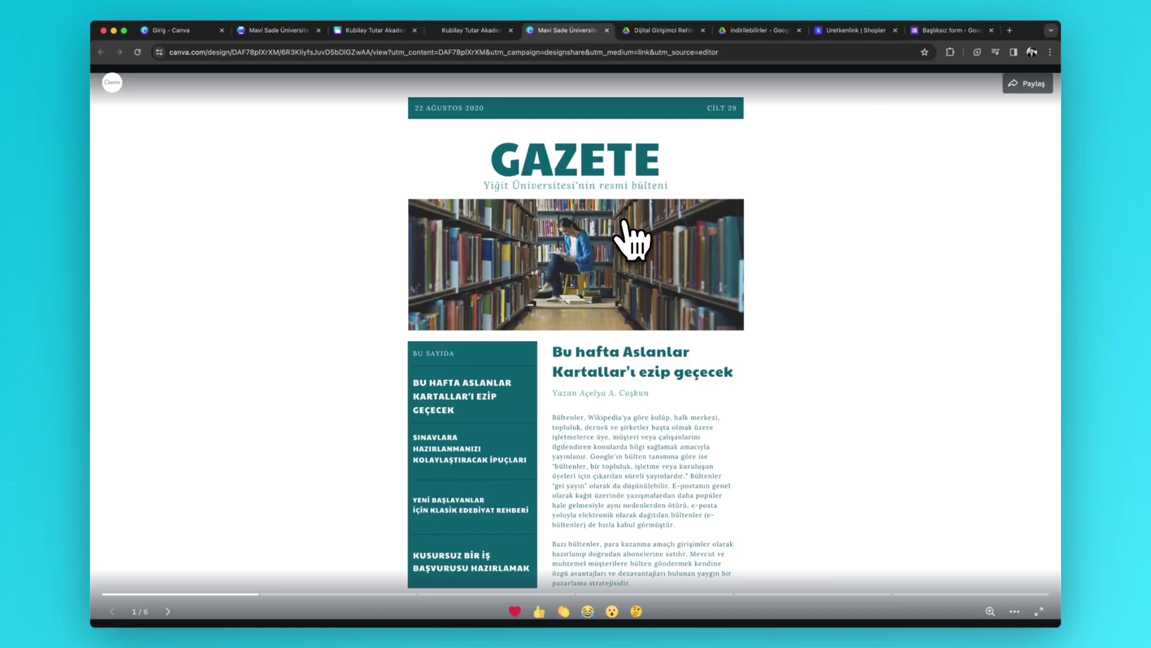
pyautogui.click(168, 611)
pyautogui.click(168, 611)
pyautogui.click(169, 611)
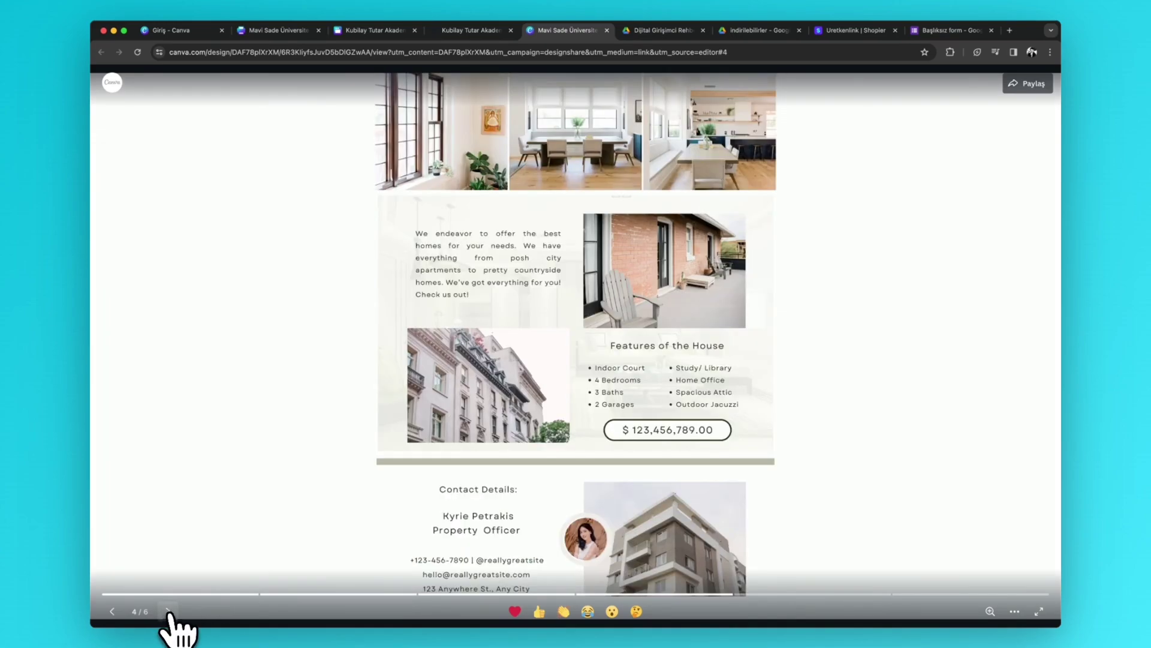
pyautogui.click(449, 31)
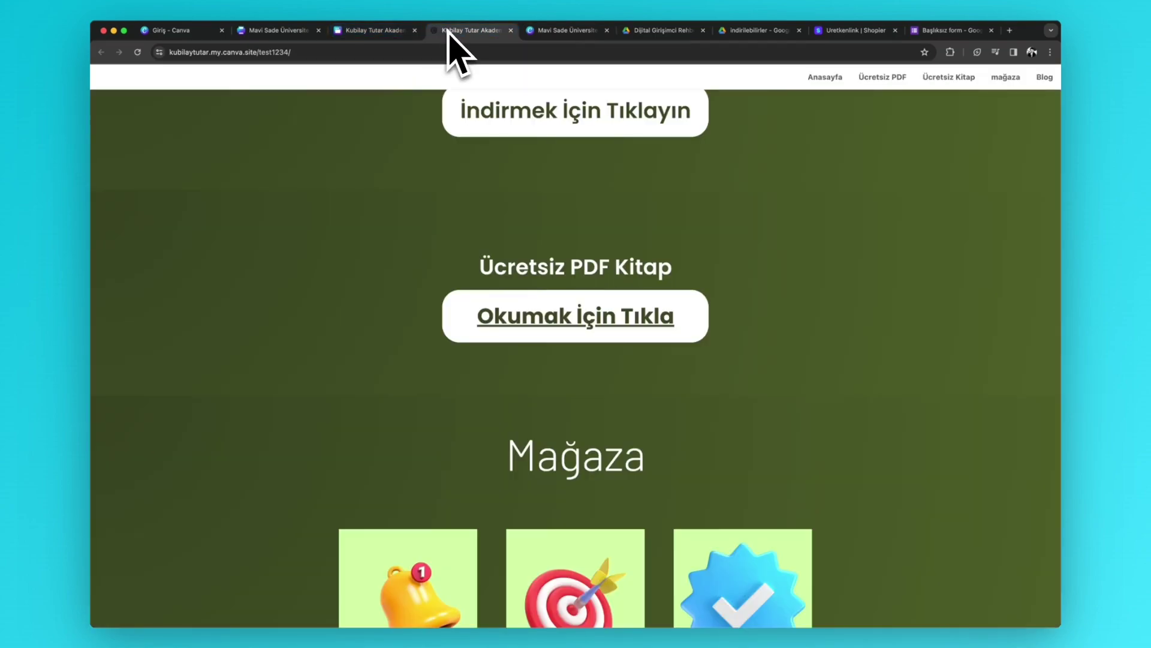
# - Test the '1. Kitap' store link to its Shopier product page
pyautogui.scroll(-5, 617, 313)
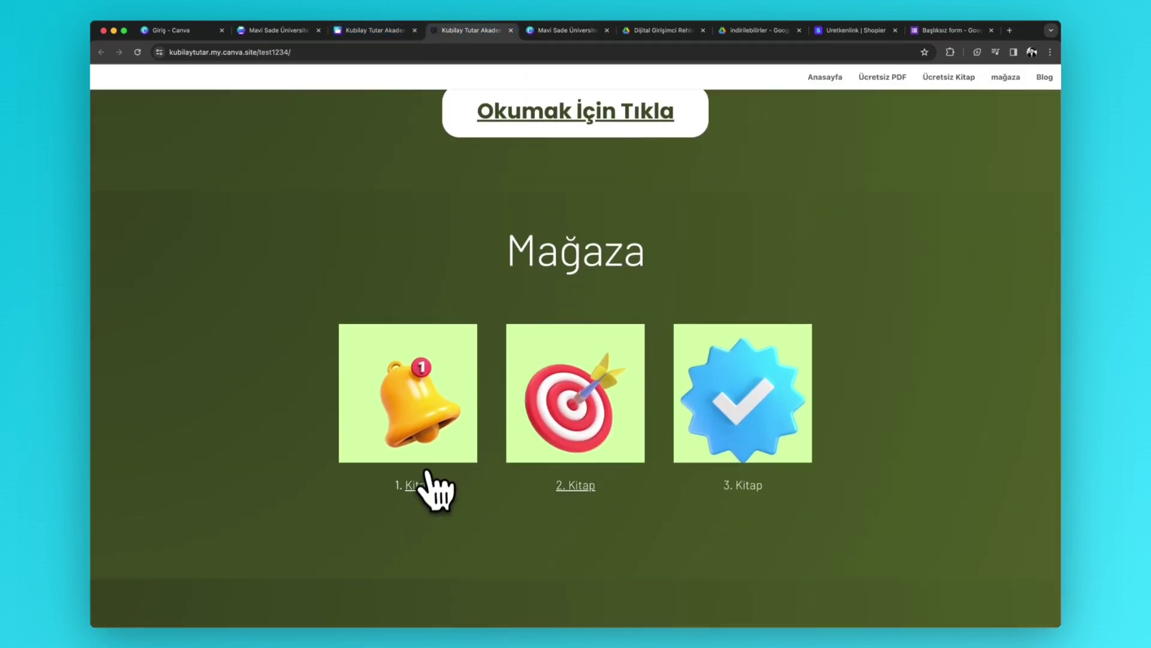
pyautogui.click(419, 487)
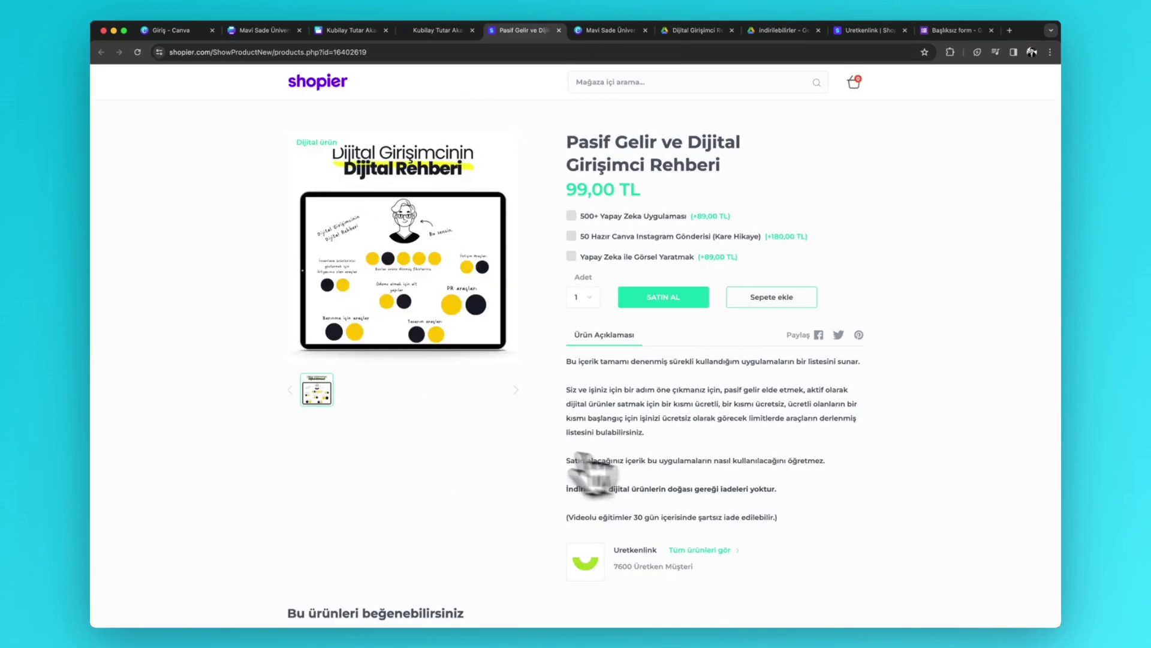
pyautogui.click(435, 30)
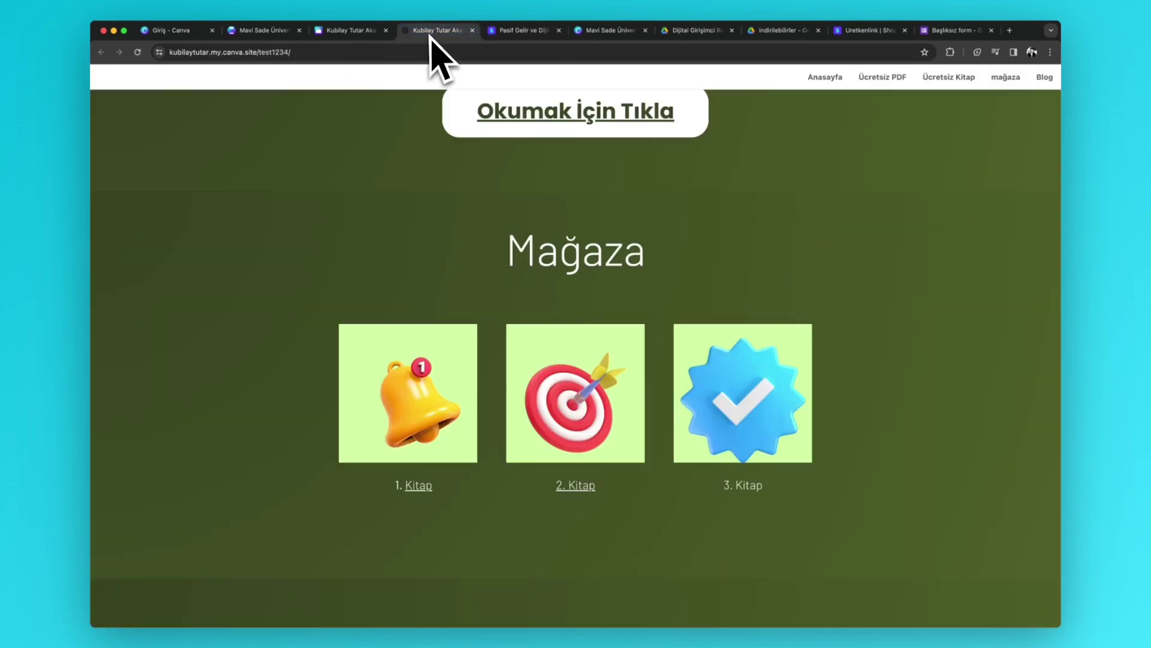
pyautogui.scroll(-4, 561, 258)
pyautogui.scroll(-4, 563, 264)
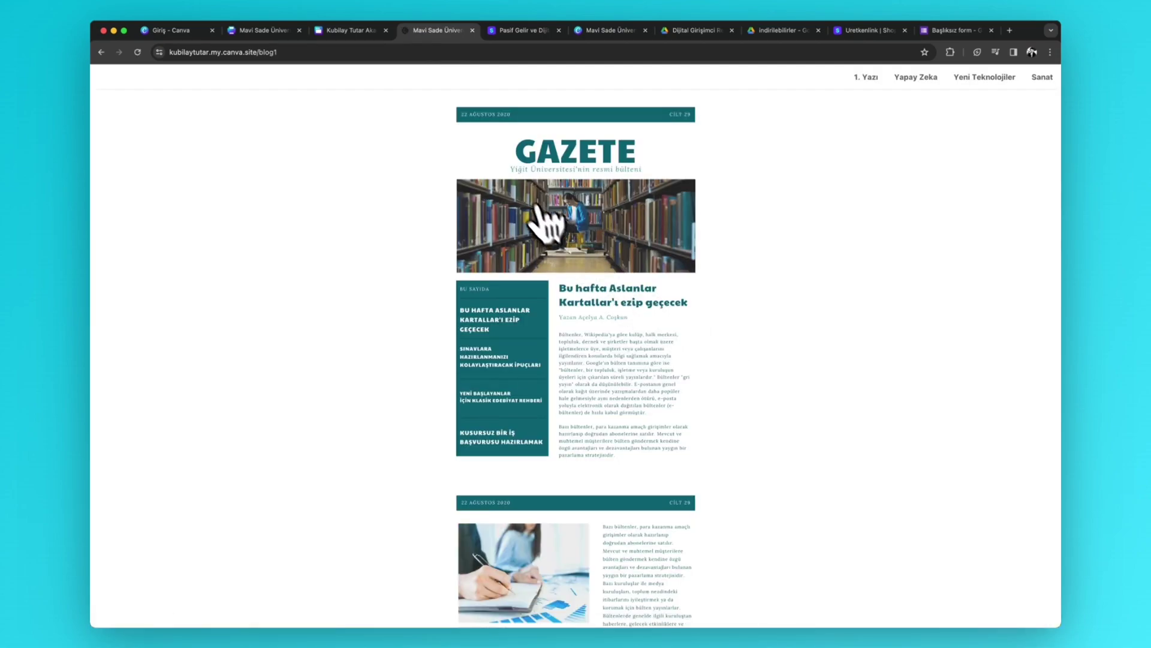
# - Browse the live Blog's Yeni Teknolojiler and Sanat sections, then return to the Canva editor
pyautogui.scroll(-4, 539, 216)
pyautogui.scroll(-9, 540, 234)
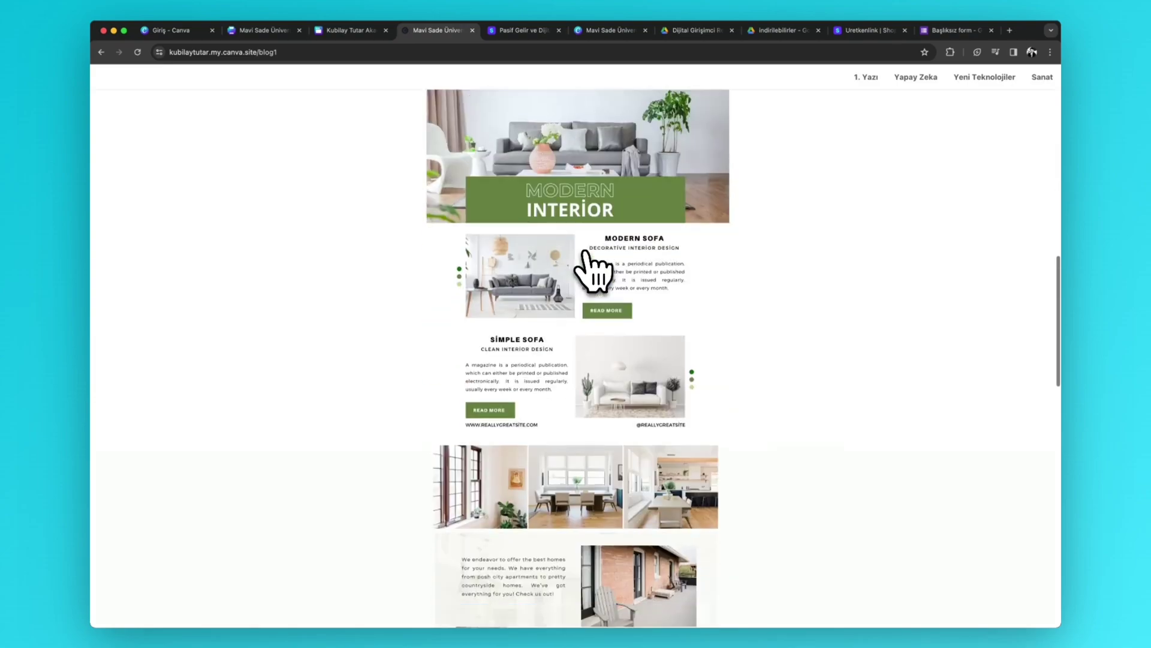
pyautogui.scroll(6, 594, 265)
pyautogui.scroll(8, 591, 267)
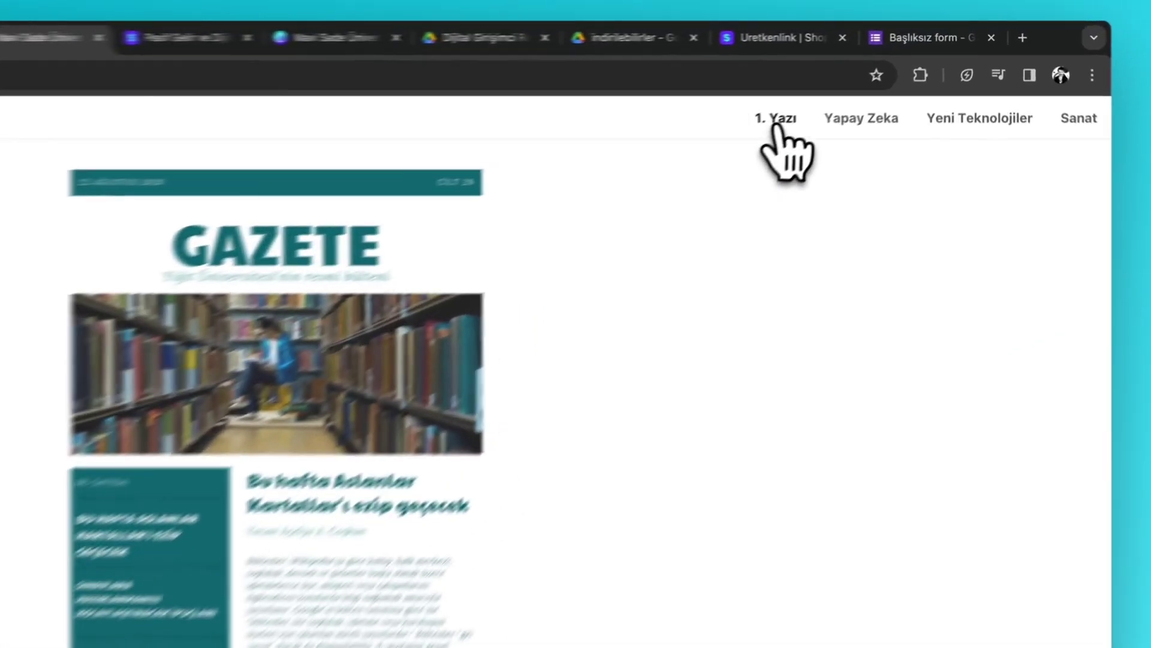
pyautogui.scroll(-10, 890, 174)
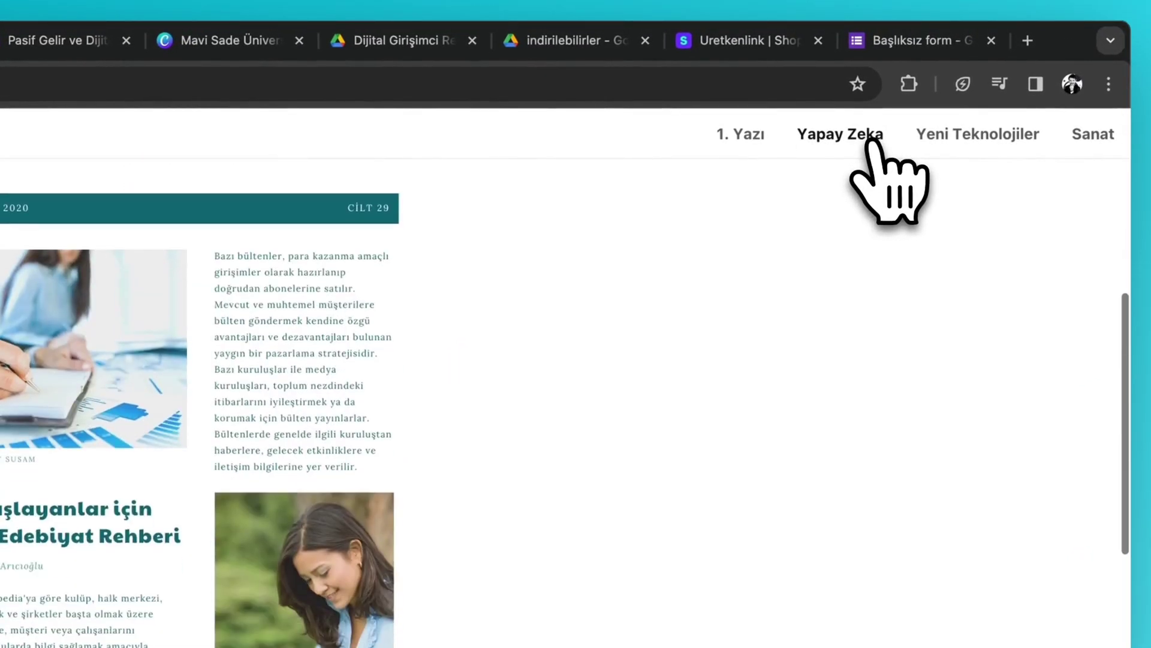
pyautogui.click(947, 138)
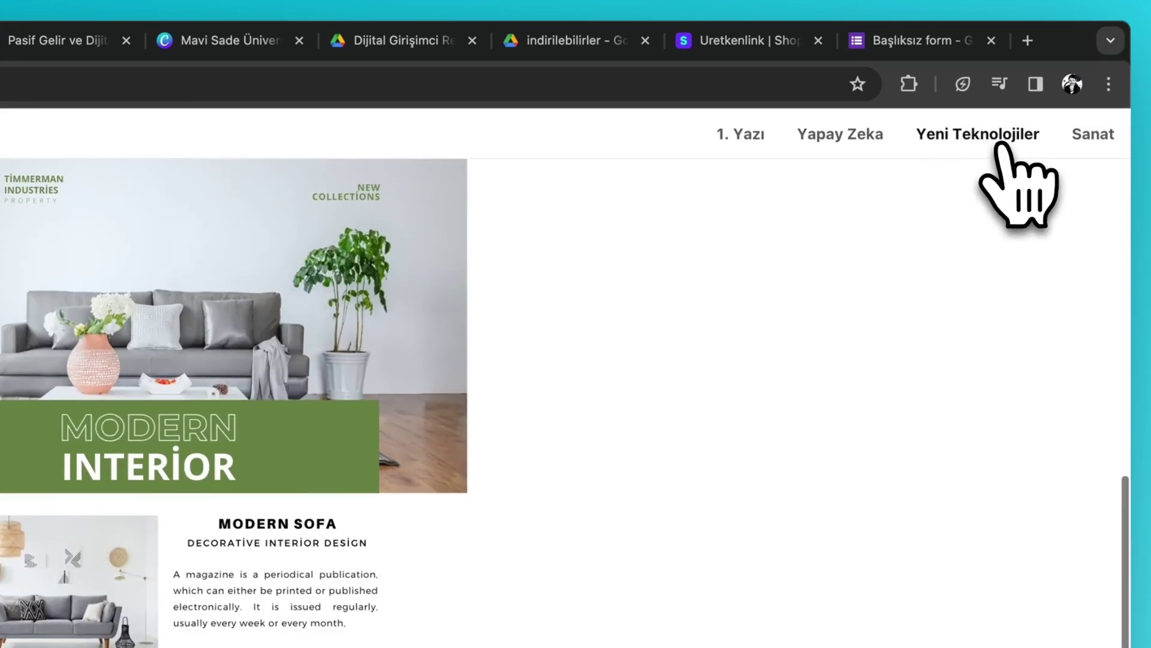
pyautogui.click(1081, 145)
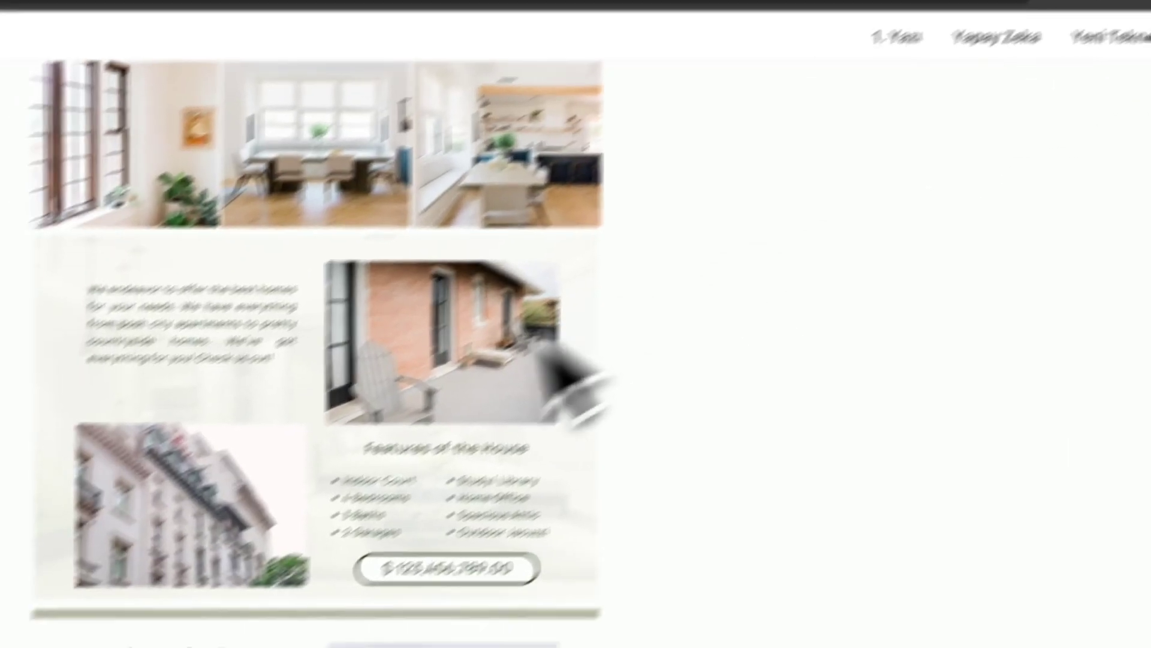
pyautogui.scroll(15, 406, 437)
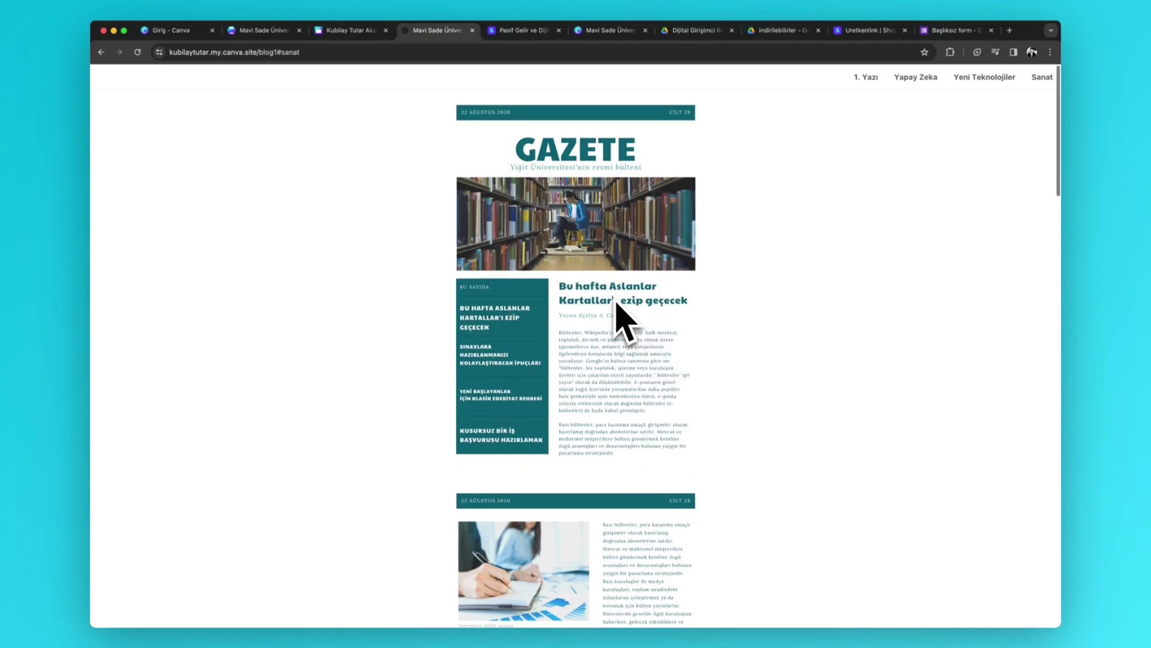
pyautogui.scroll(-20, 618, 312)
pyautogui.scroll(20, 618, 312)
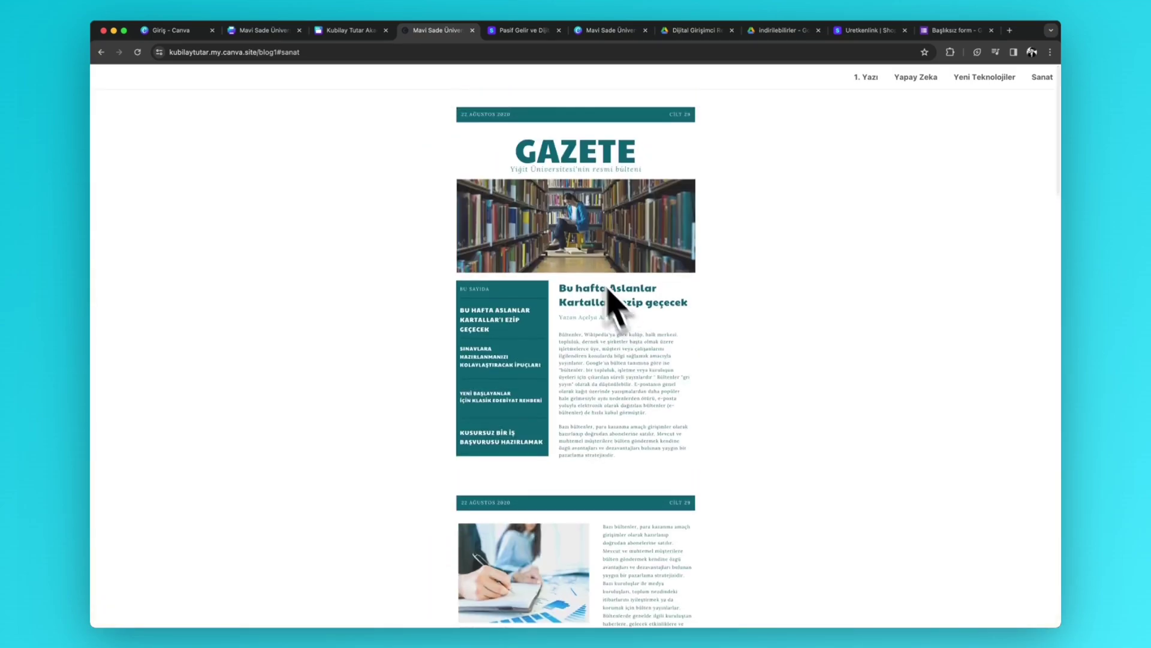
pyautogui.scroll(-3, 604, 295)
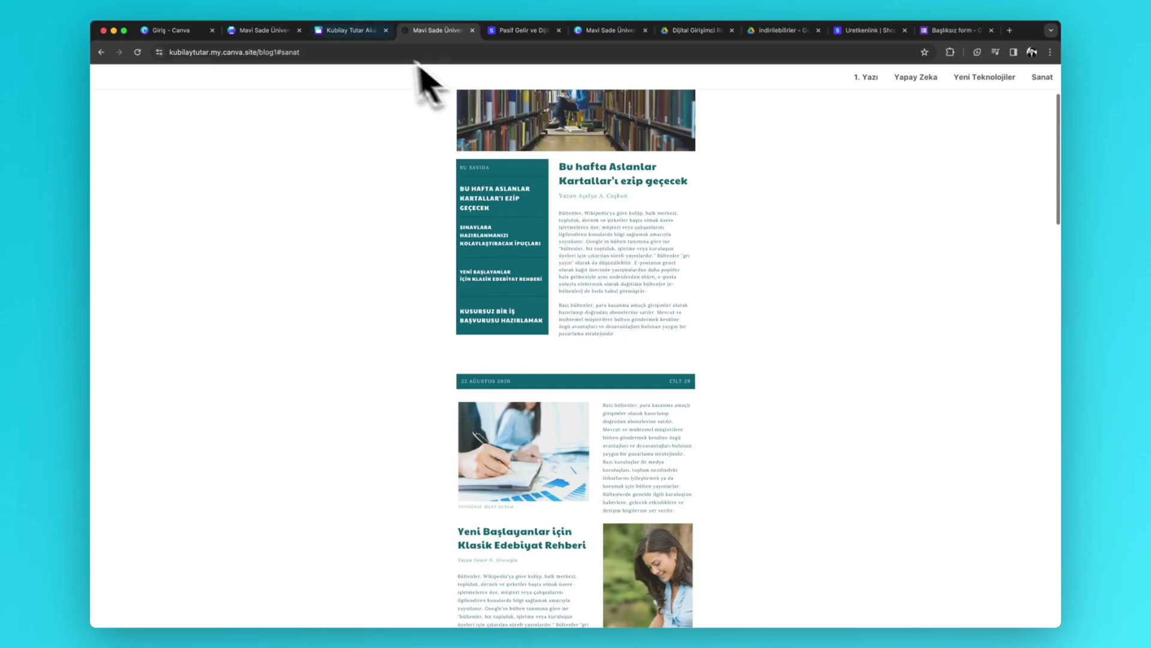
pyautogui.hotkey('ctrl', 'shift', 'Tab')
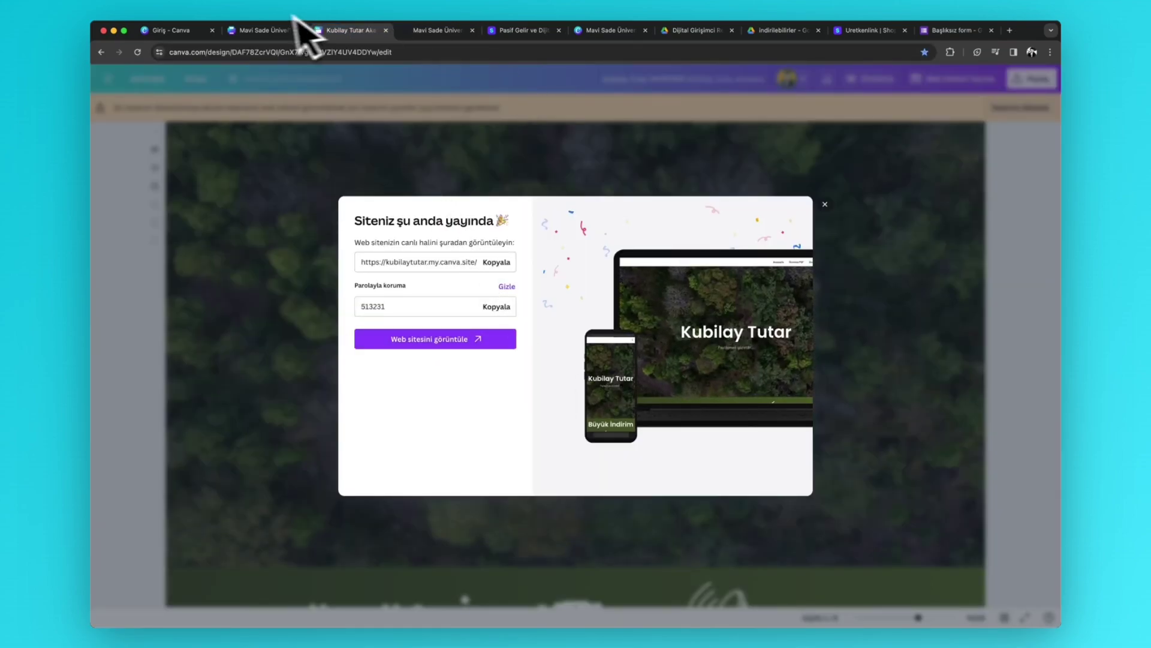
# - Submit the test form on the live home page, then close the site-is-live notice in the editor
pyautogui.click(424, 31)
pyautogui.press('super+bracketleft')
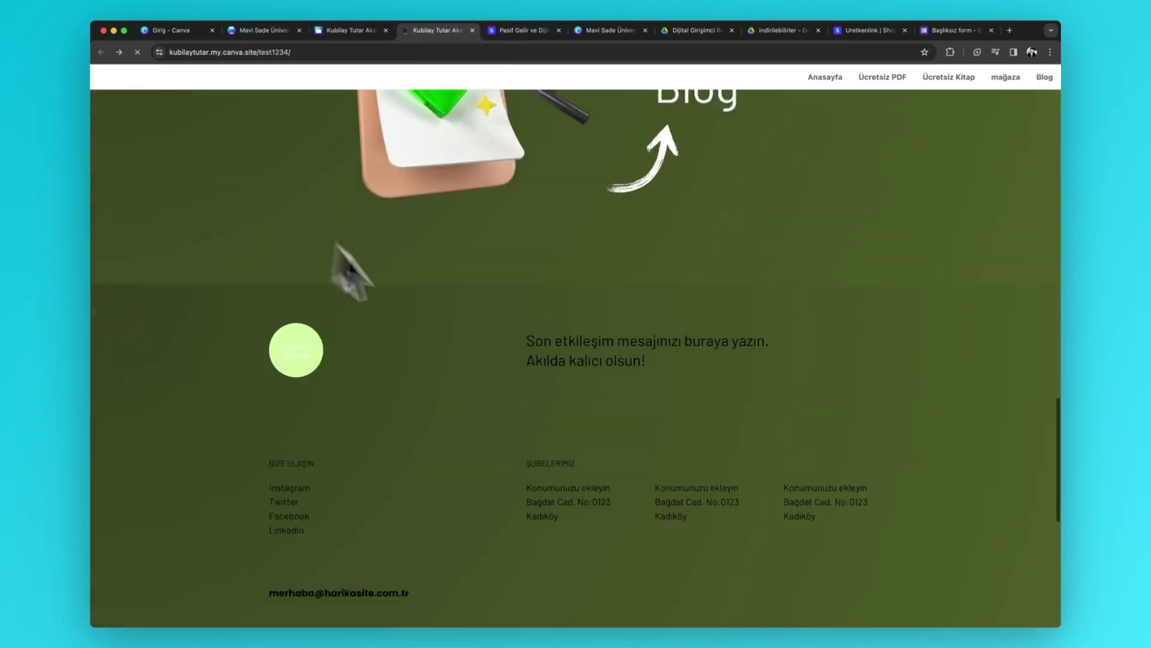
pyautogui.scroll(-5, 514, 378)
pyautogui.scroll(-3, 738, 414)
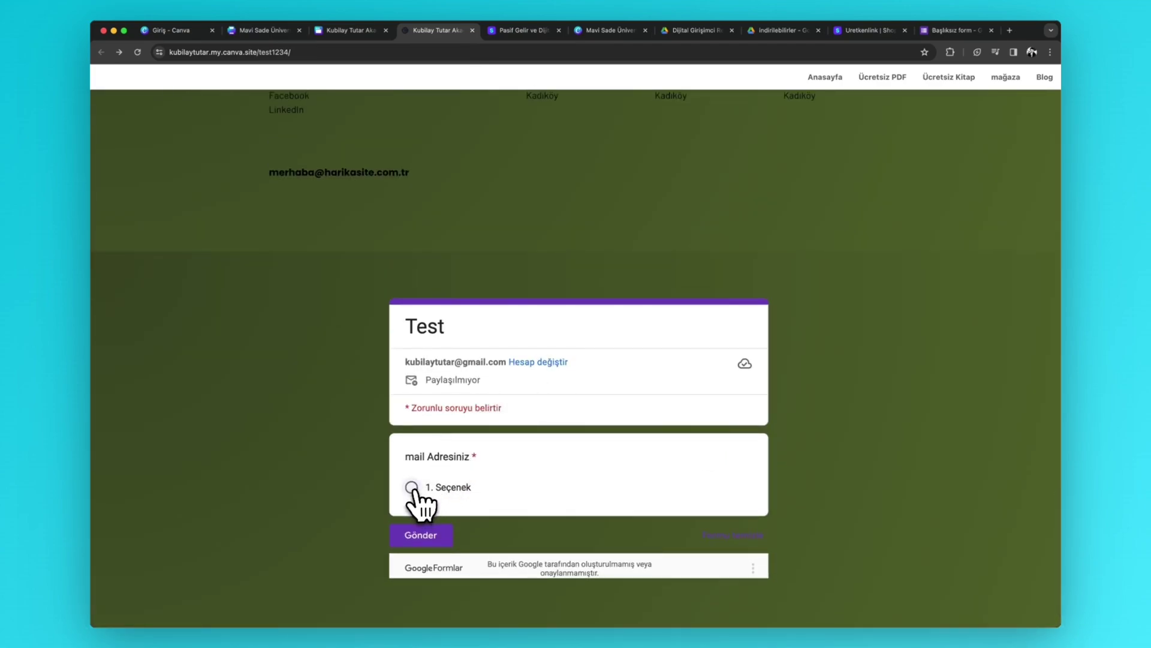
pyautogui.click(447, 536)
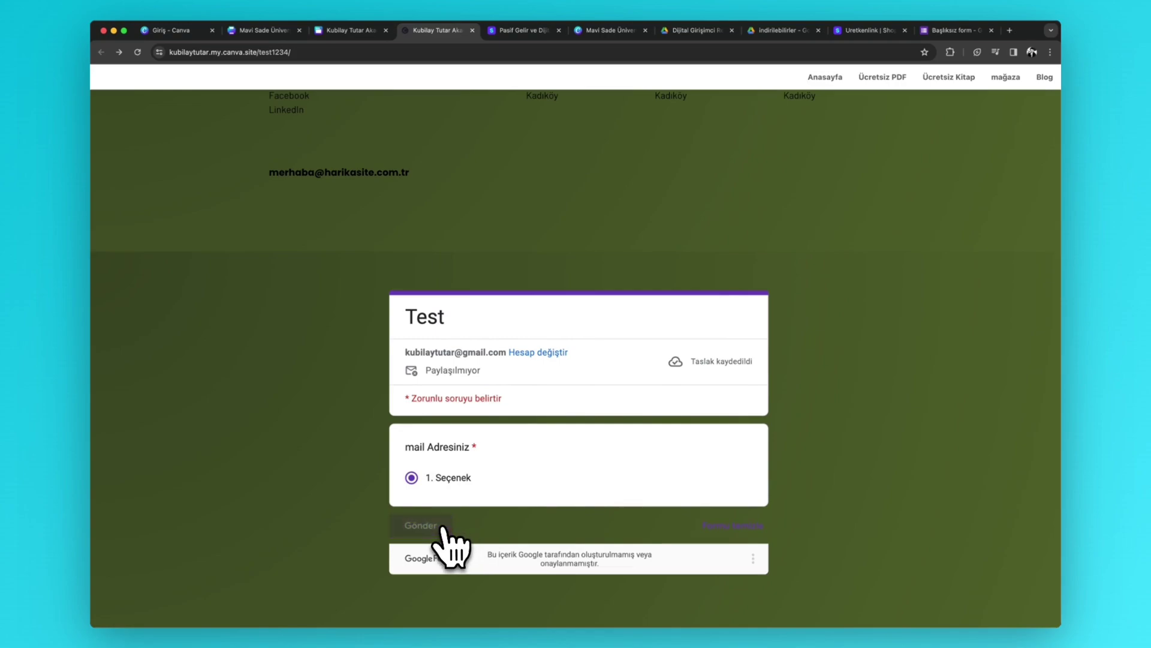
pyautogui.scroll(10, 873, 501)
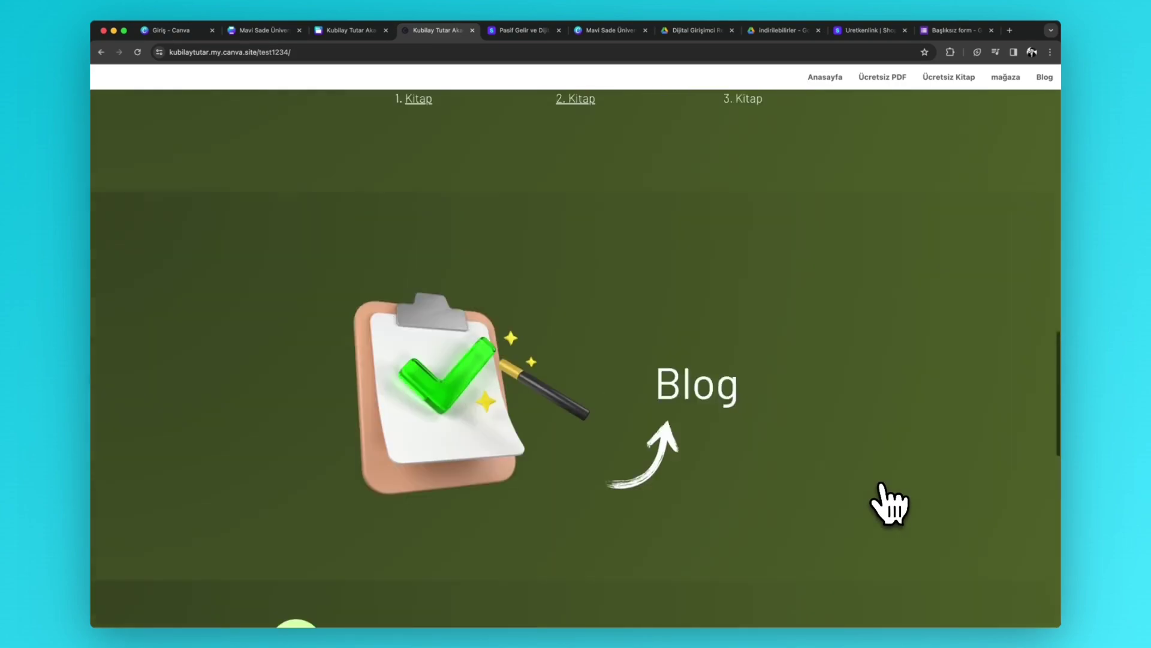
pyautogui.scroll(5, 877, 502)
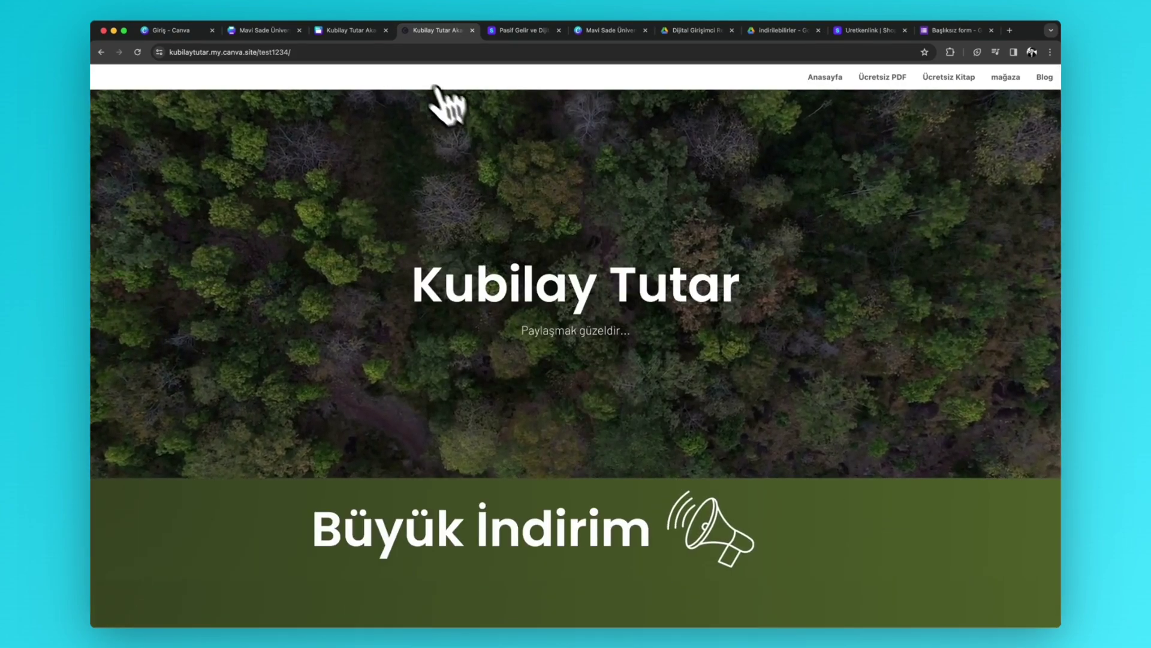
pyautogui.click(351, 31)
pyautogui.click(448, 147)
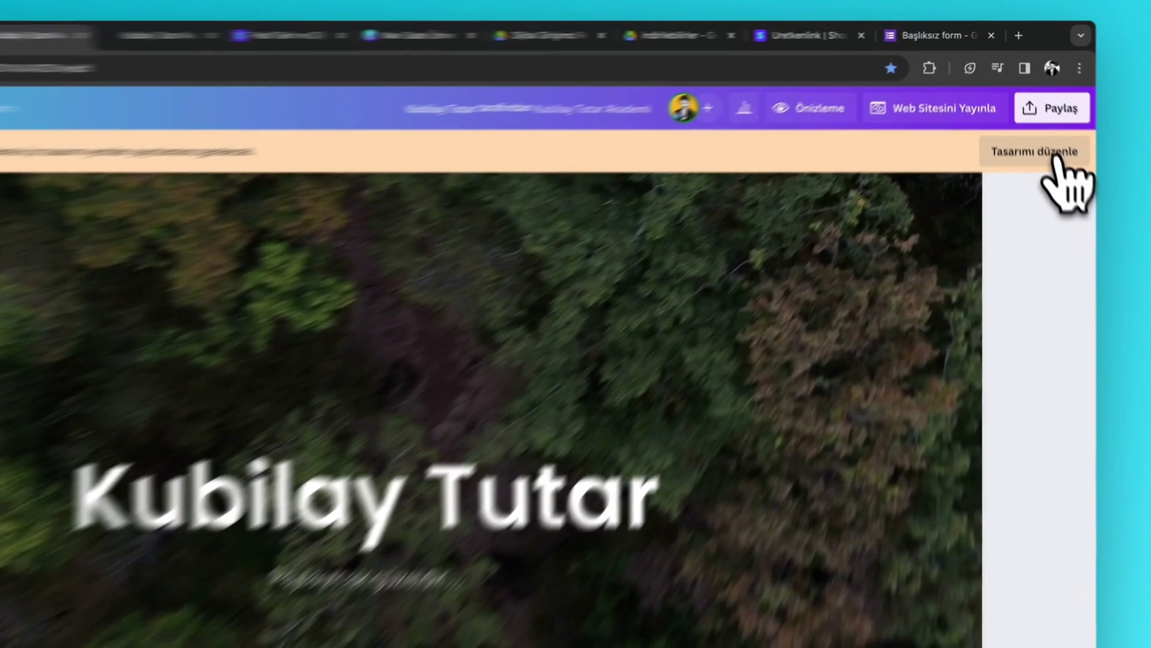
# - Unlock the design for editing and make the Büyük İndirim section light blue
pyautogui.click(1042, 114)
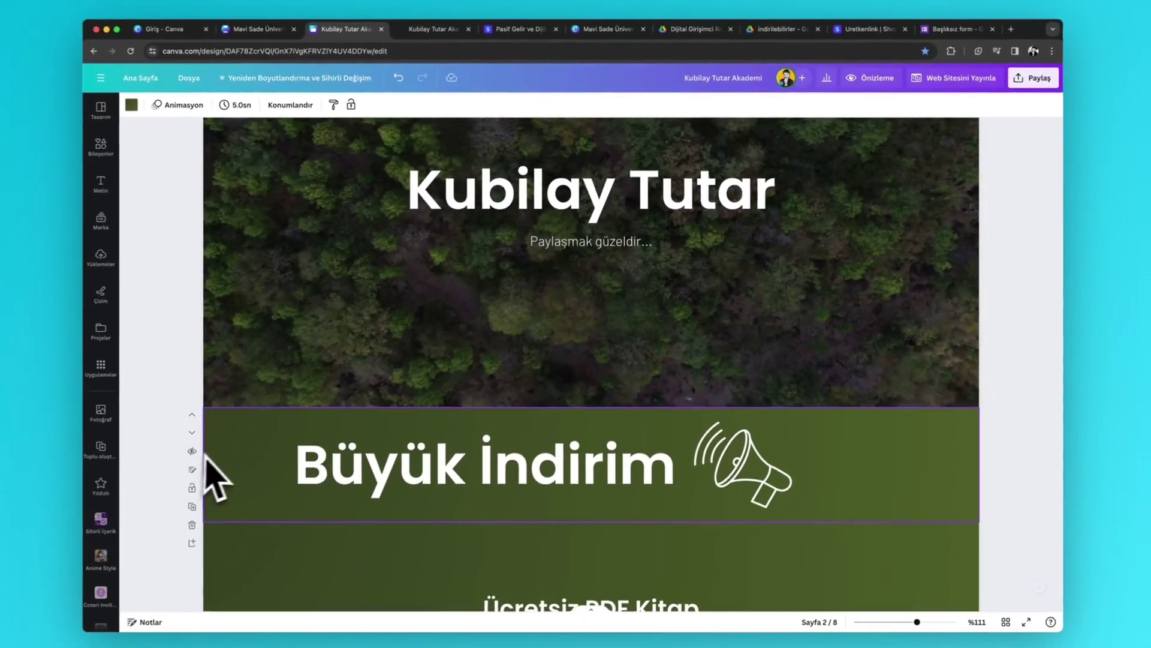
pyautogui.click(139, 106)
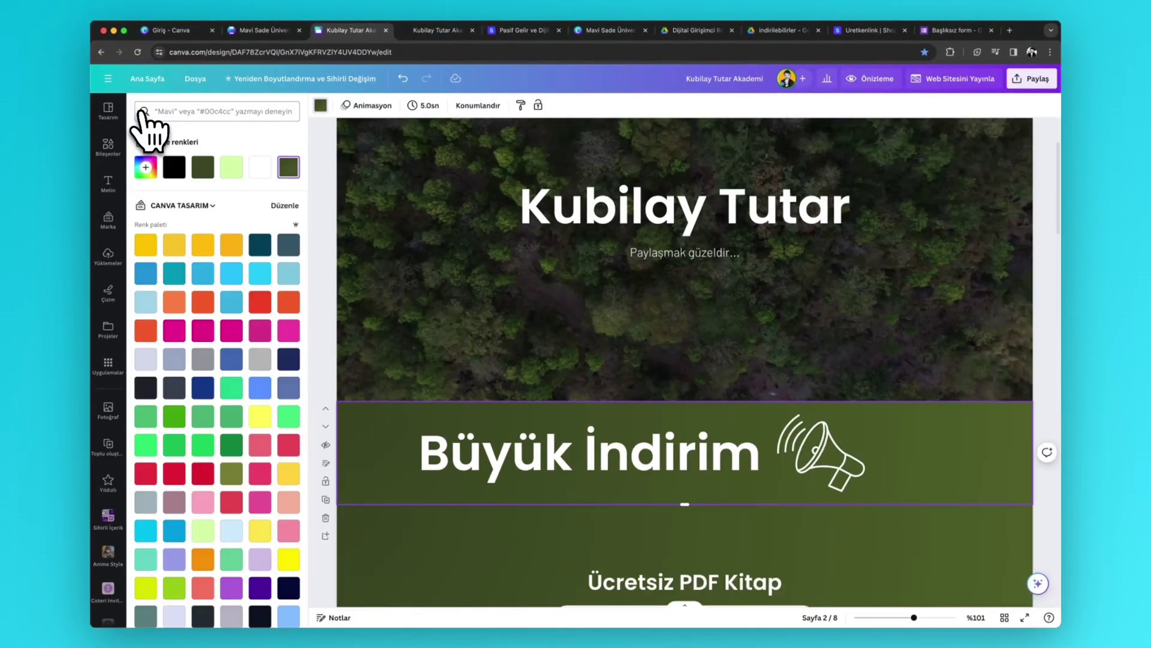
pyautogui.click(229, 280)
pyautogui.scroll(-10, 240, 288)
pyautogui.scroll(-1, 424, 514)
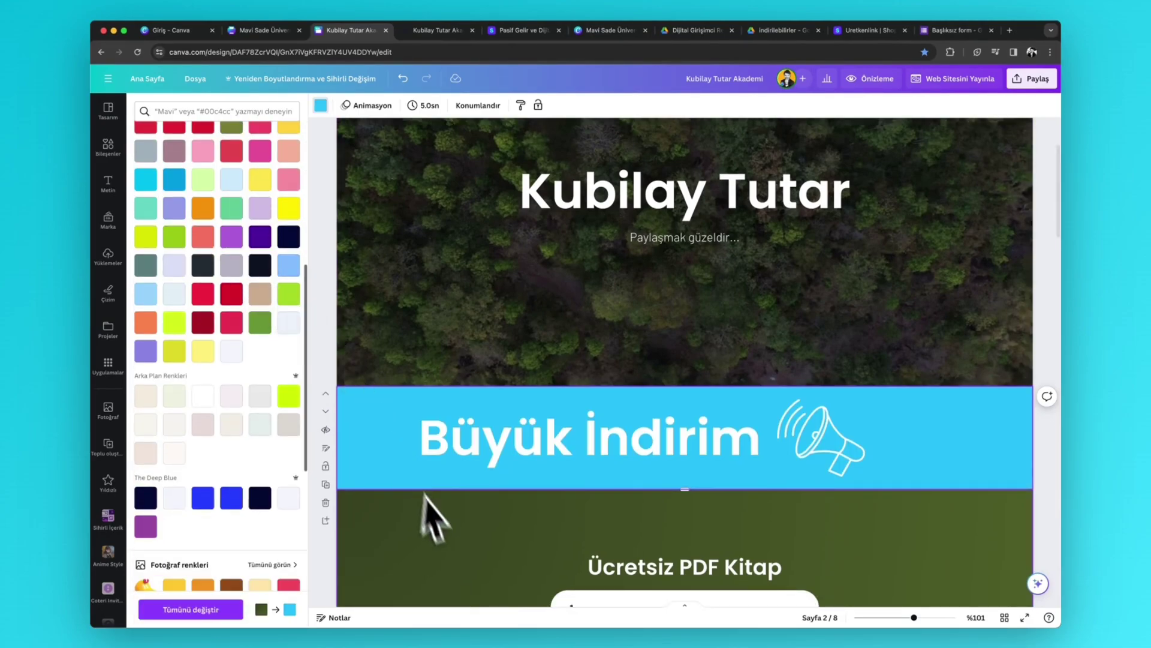
pyautogui.scroll(-5, 498, 545)
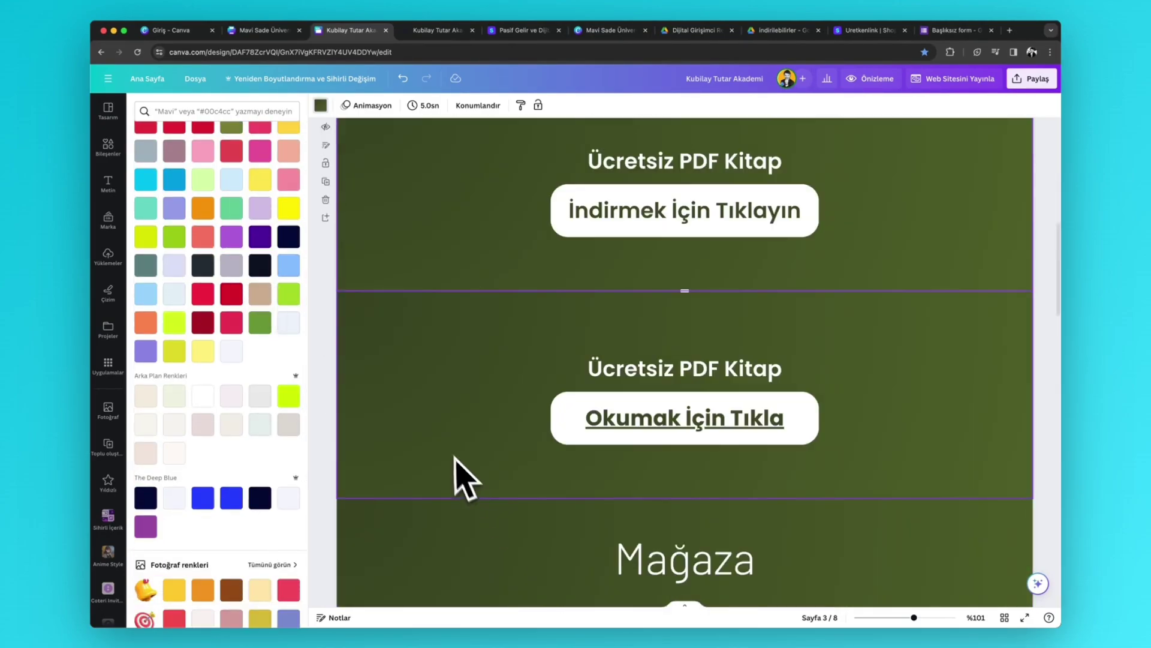
# - Make the Okumak İçin Tıkla section lavender and the Mağaza section dark navy
pyautogui.click(259, 208)
pyautogui.scroll(-5, 450, 384)
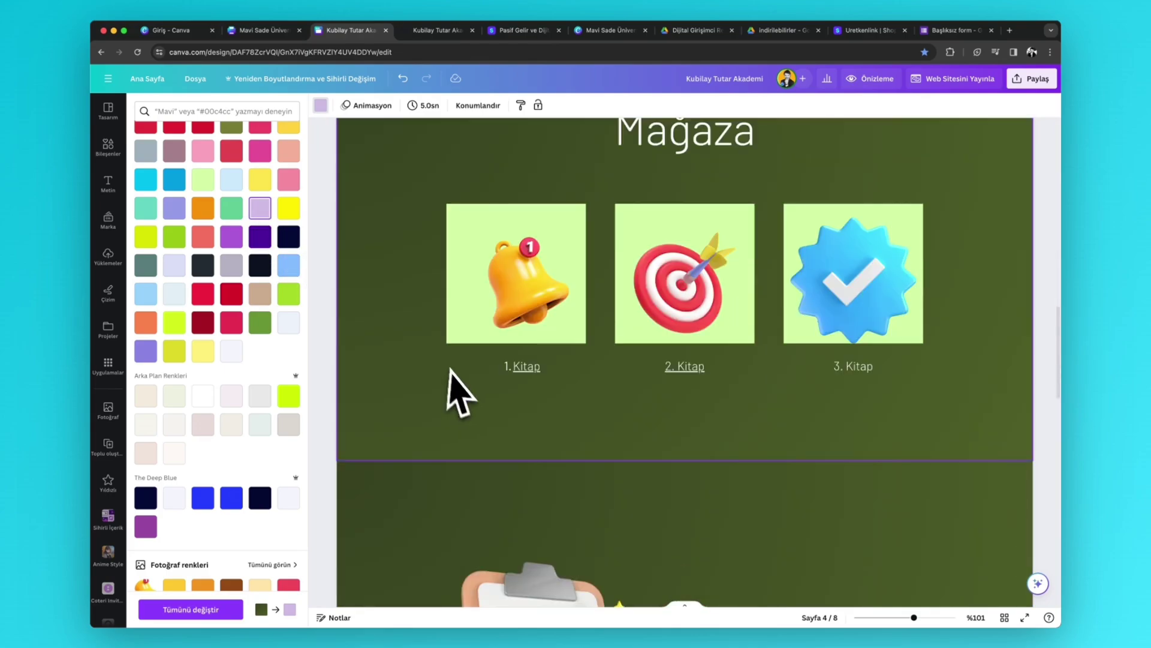
pyautogui.click(433, 380)
pyautogui.click(290, 240)
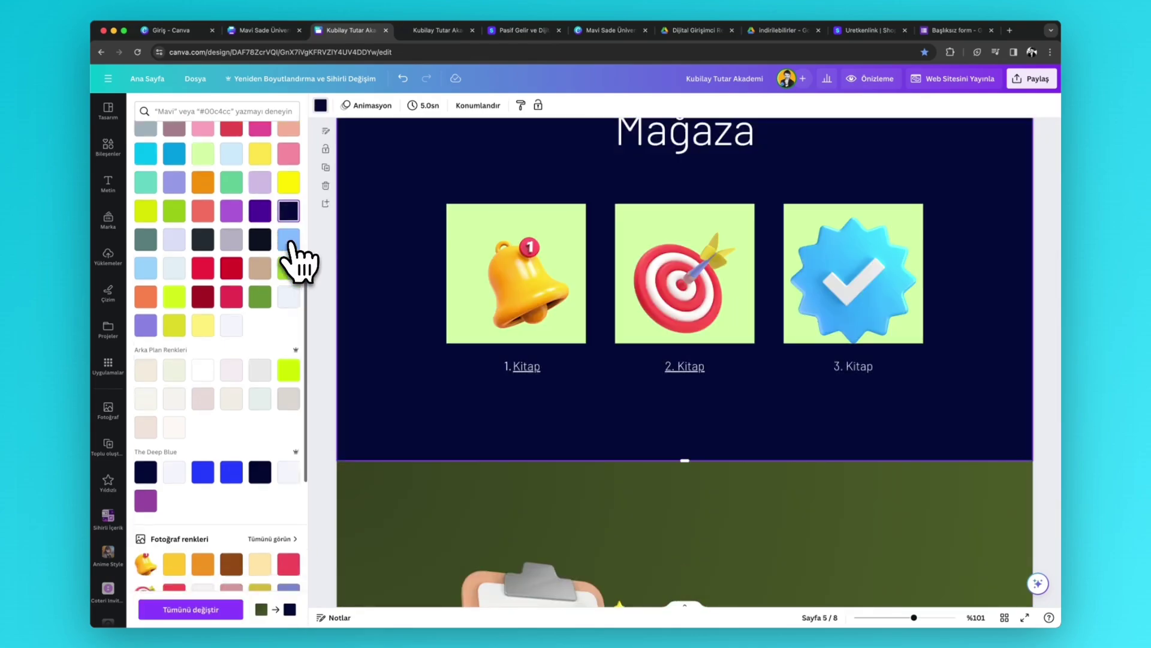
pyautogui.scroll(-5, 297, 258)
pyautogui.scroll(10, 638, 329)
pyautogui.scroll(5, 650, 332)
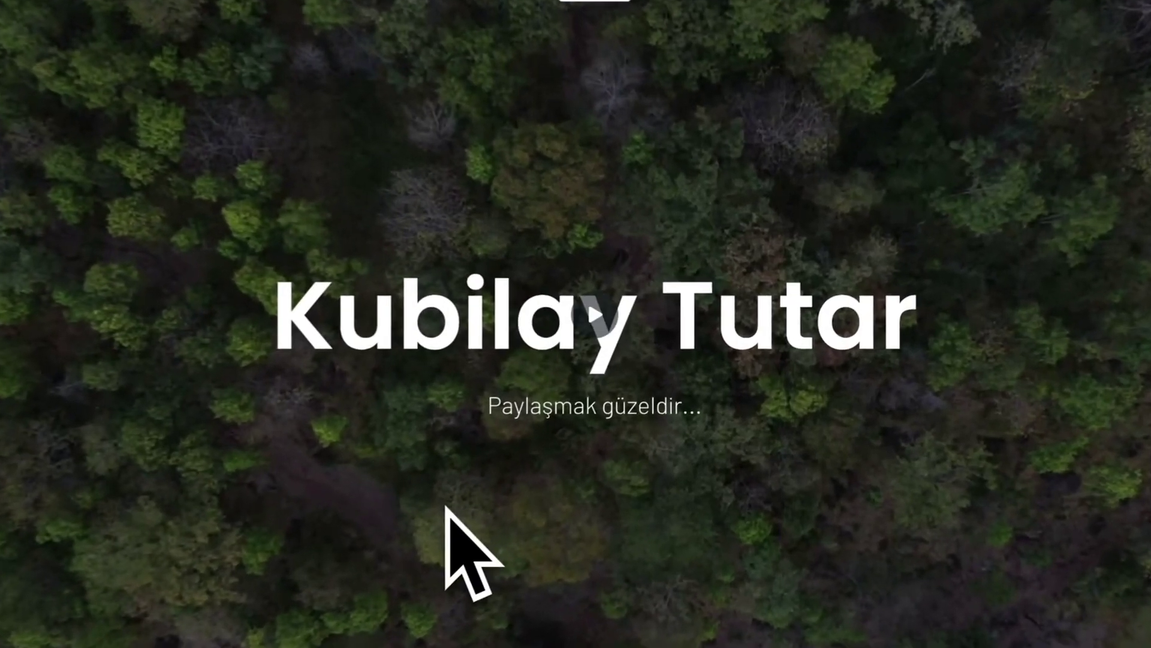
# - Add a green button from Bileşenler under the Kubilay Tutar subtitle and shorten it
pyautogui.click(484, 488)
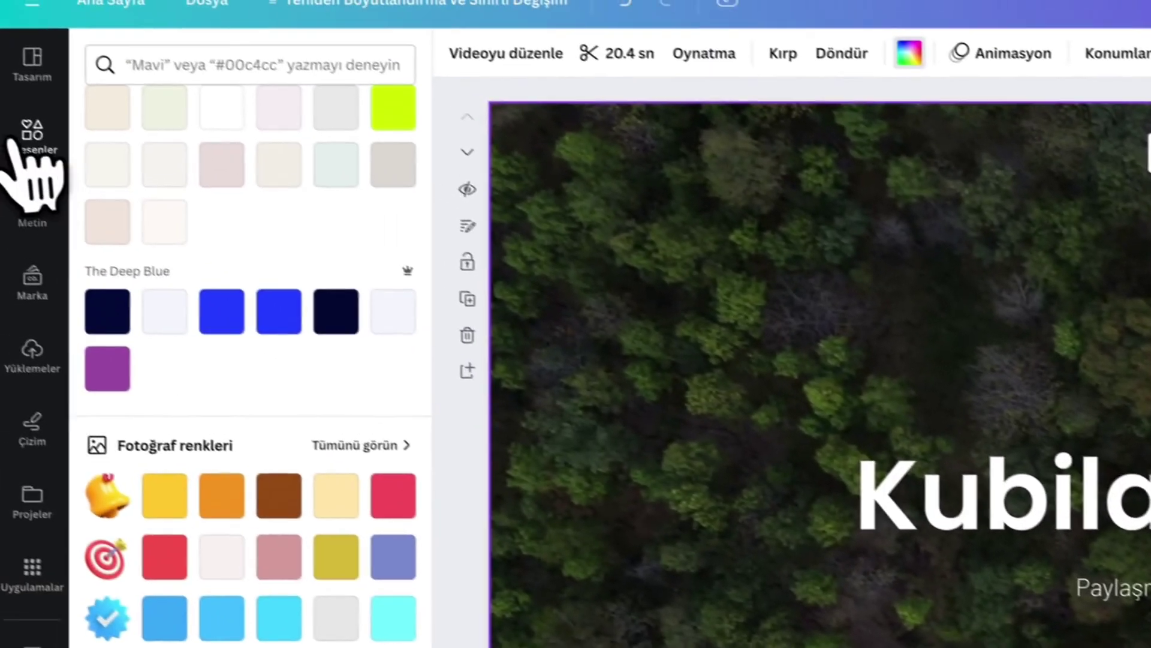
pyautogui.click(31, 144)
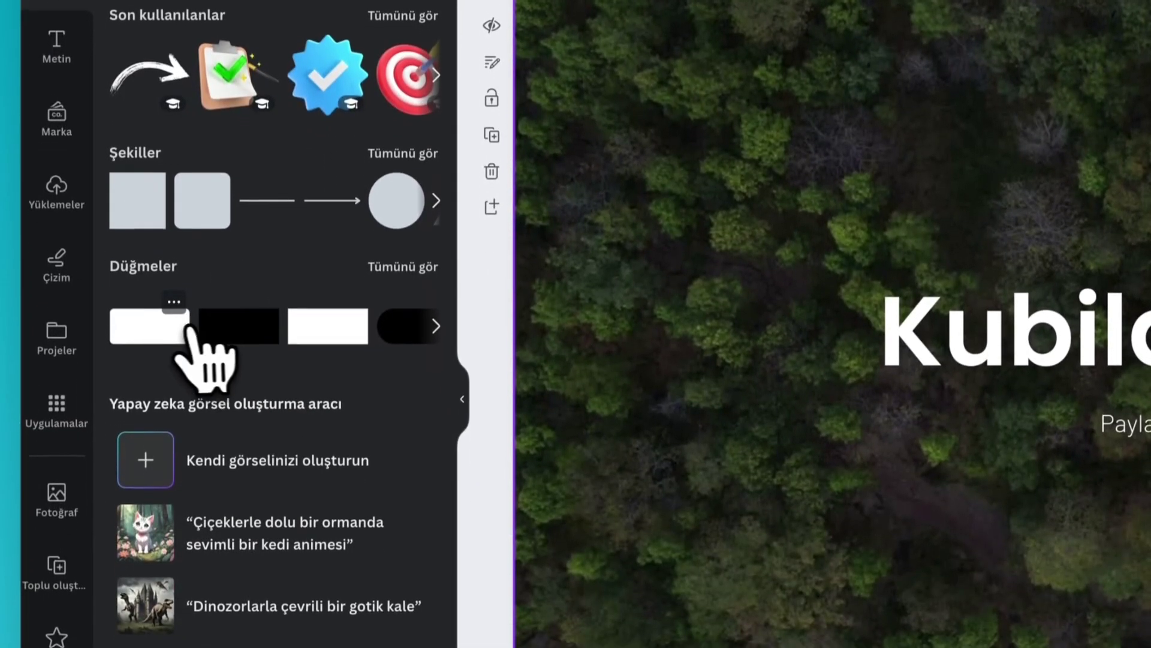
pyautogui.click(157, 498)
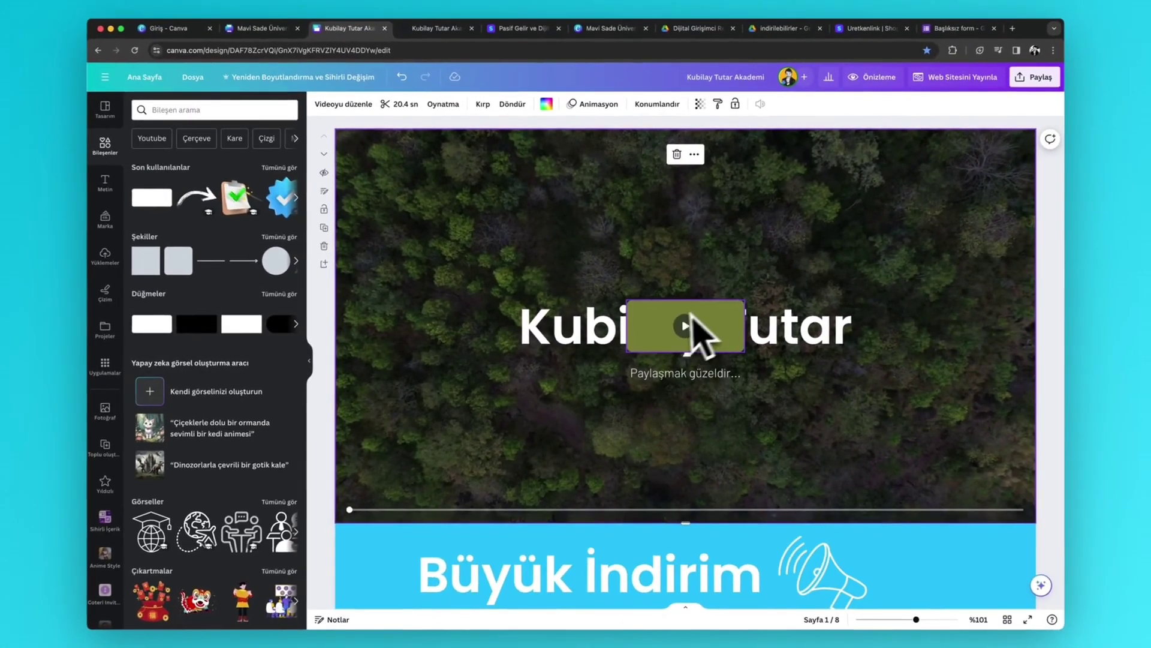
pyautogui.moveTo(1009, 326); pyautogui.dragTo(1019, 376)
pyautogui.moveTo(696, 357); pyautogui.dragTo(610, 411)
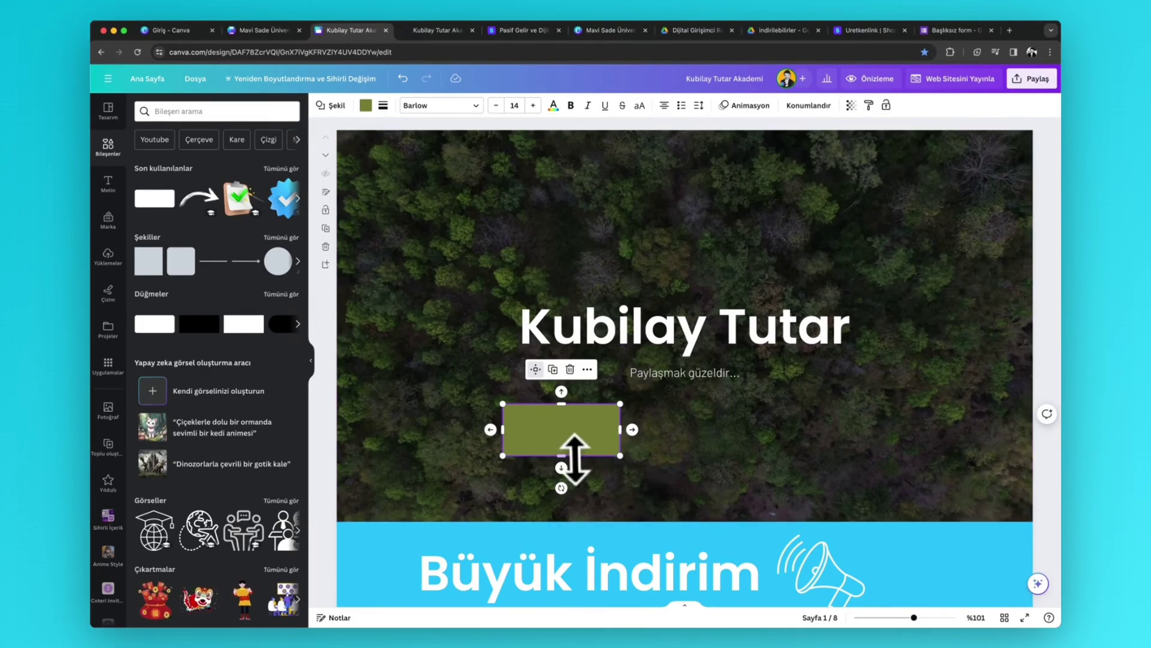
pyautogui.moveTo(574, 459); pyautogui.dragTo(658, 428)
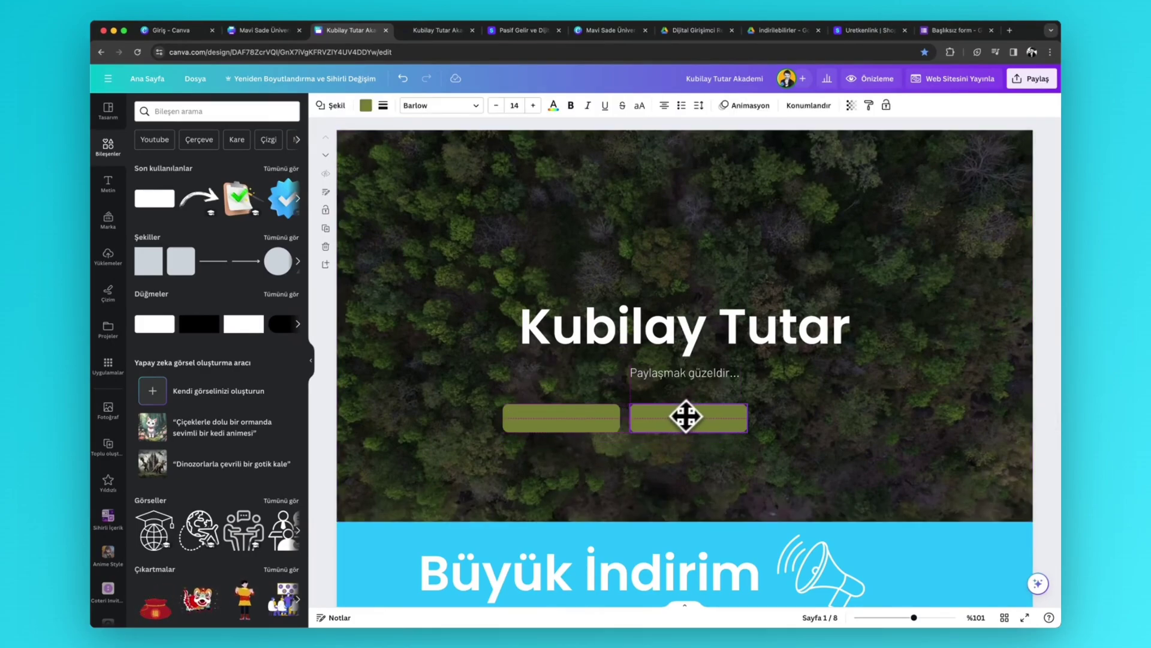
# - Duplicate the button into three and label them BLOG, İLETİŞİM and MAĞAZA
pyautogui.press('super+d')
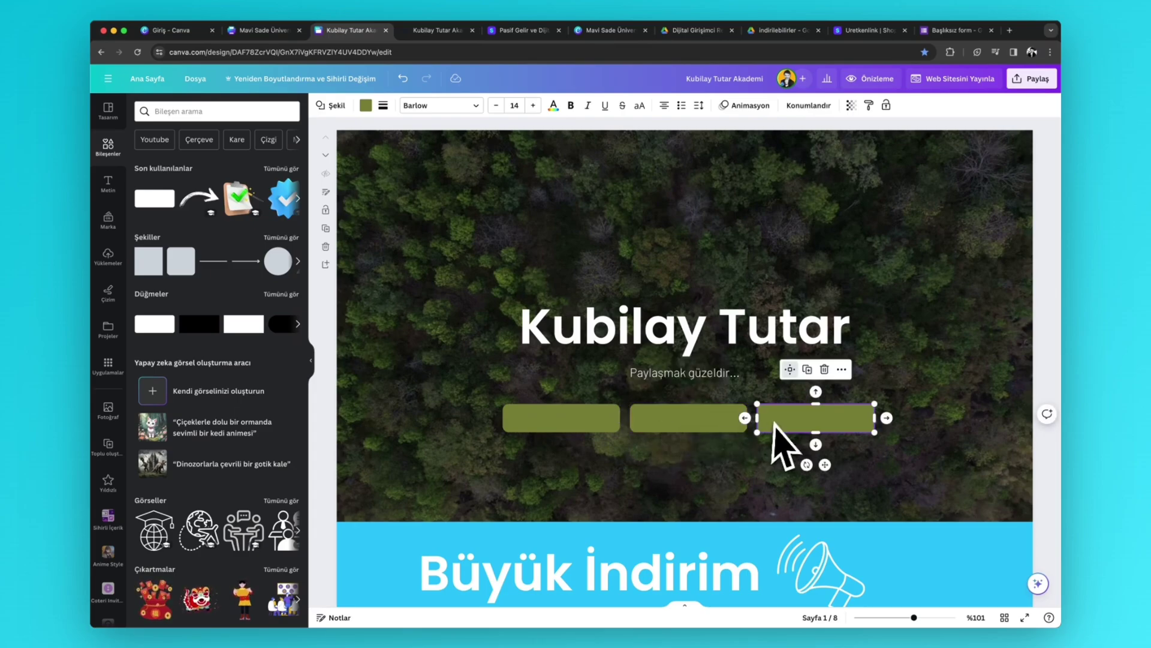
pyautogui.click(569, 427)
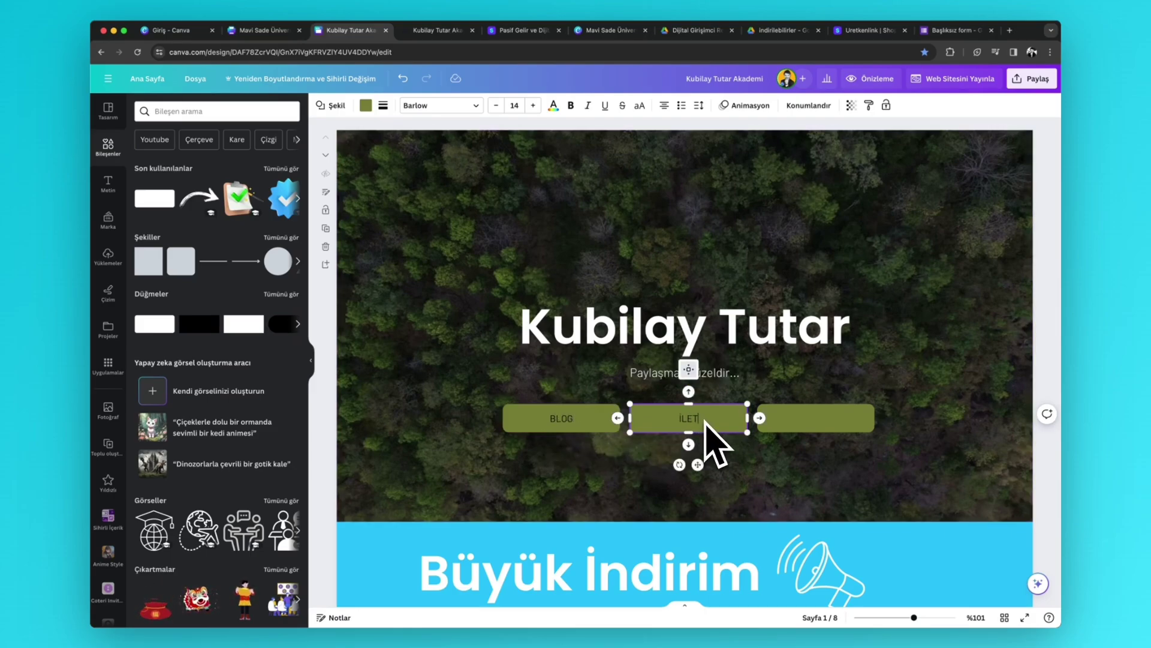
pyautogui.click(797, 422)
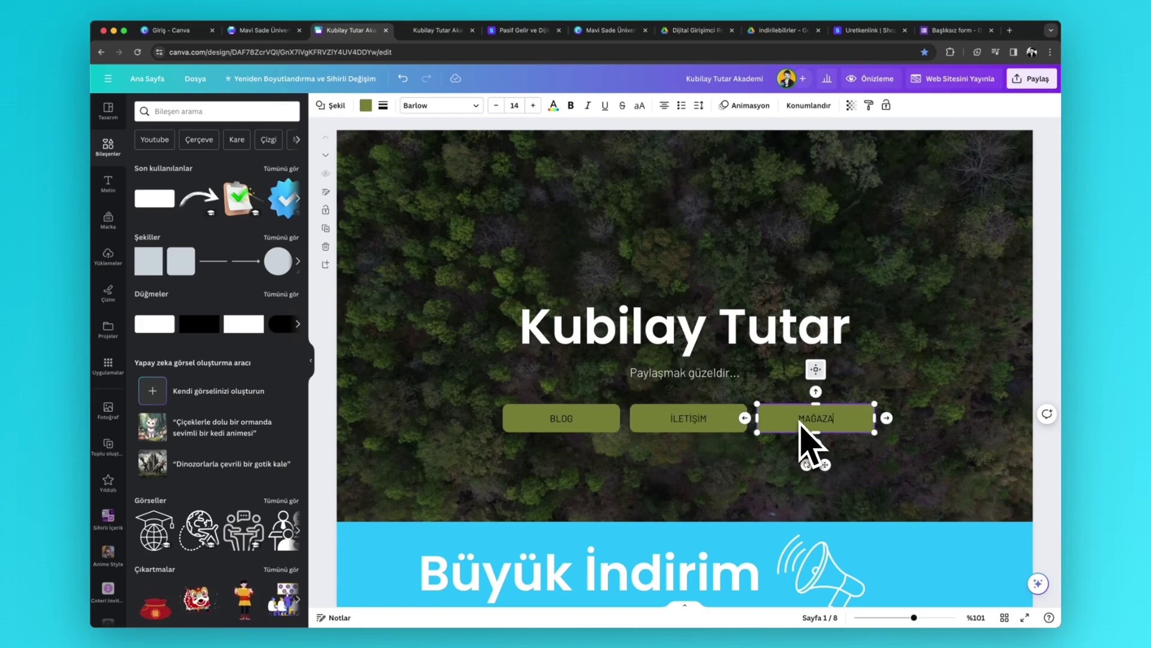
pyautogui.click(574, 428)
pyautogui.scroll(-20, 642, 486)
pyautogui.scroll(8, 642, 480)
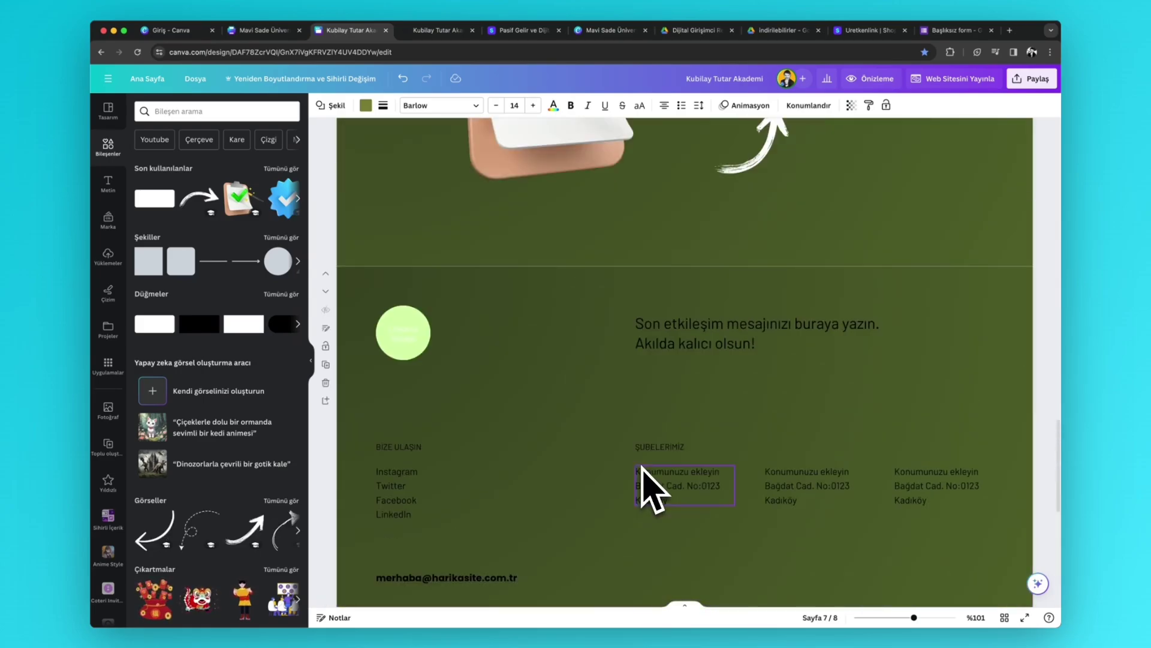
pyautogui.scroll(15, 645, 489)
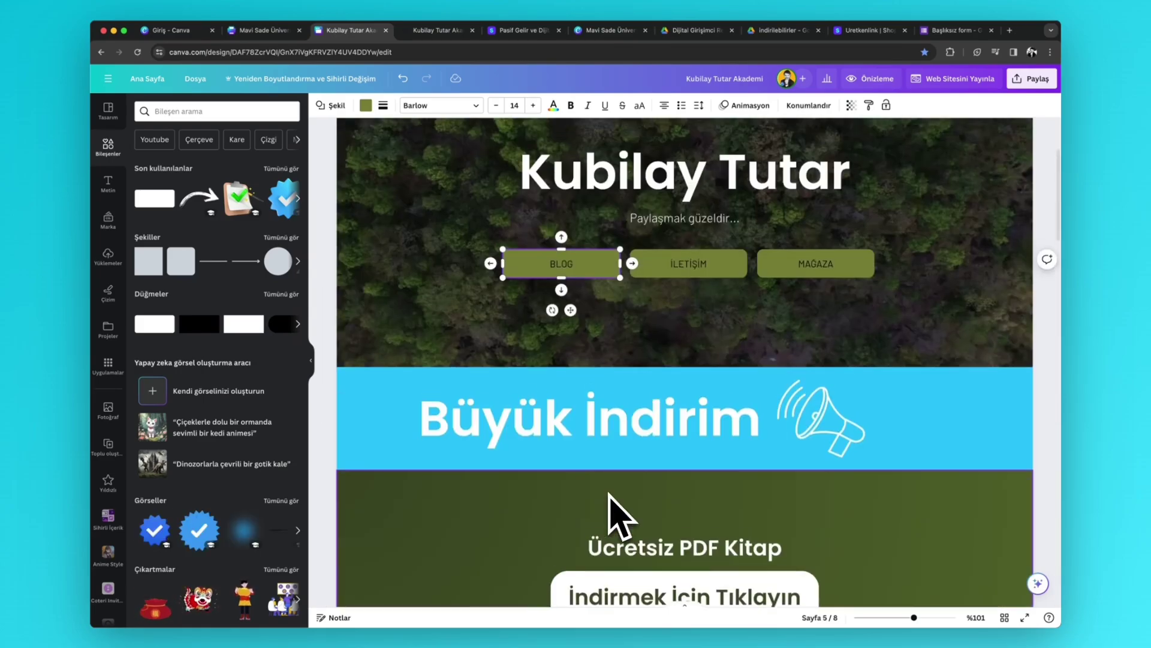
pyautogui.scroll(3, 618, 515)
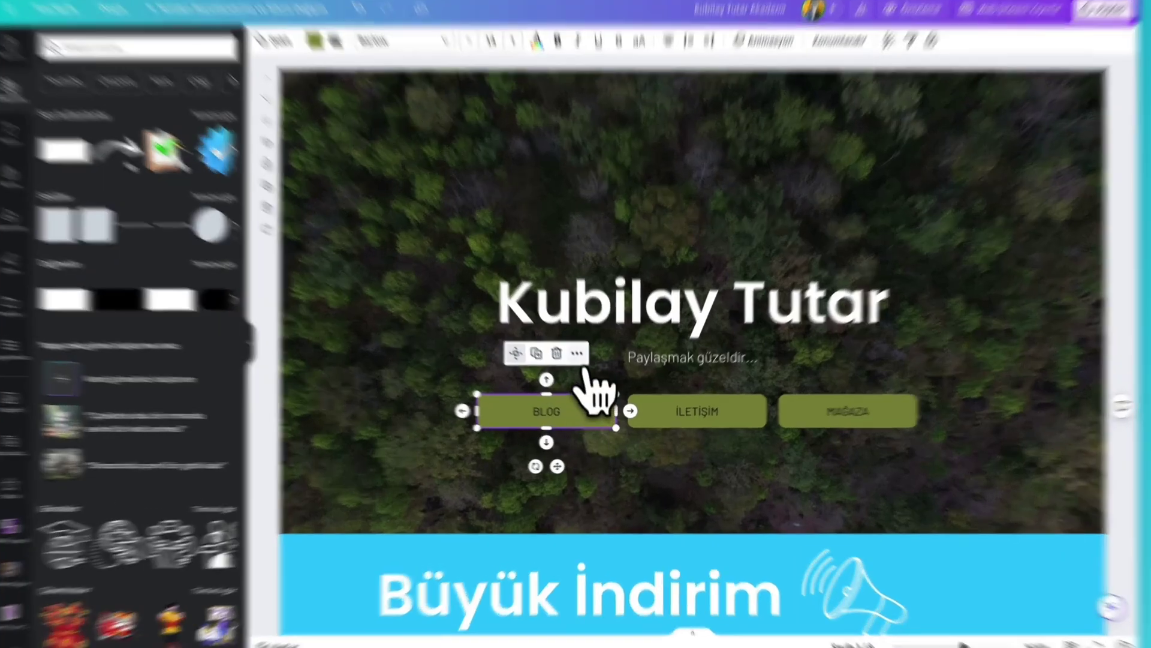
# - Link the BLOG hero button to the site's Blog page
pyautogui.click(576, 353)
pyautogui.click(625, 276)
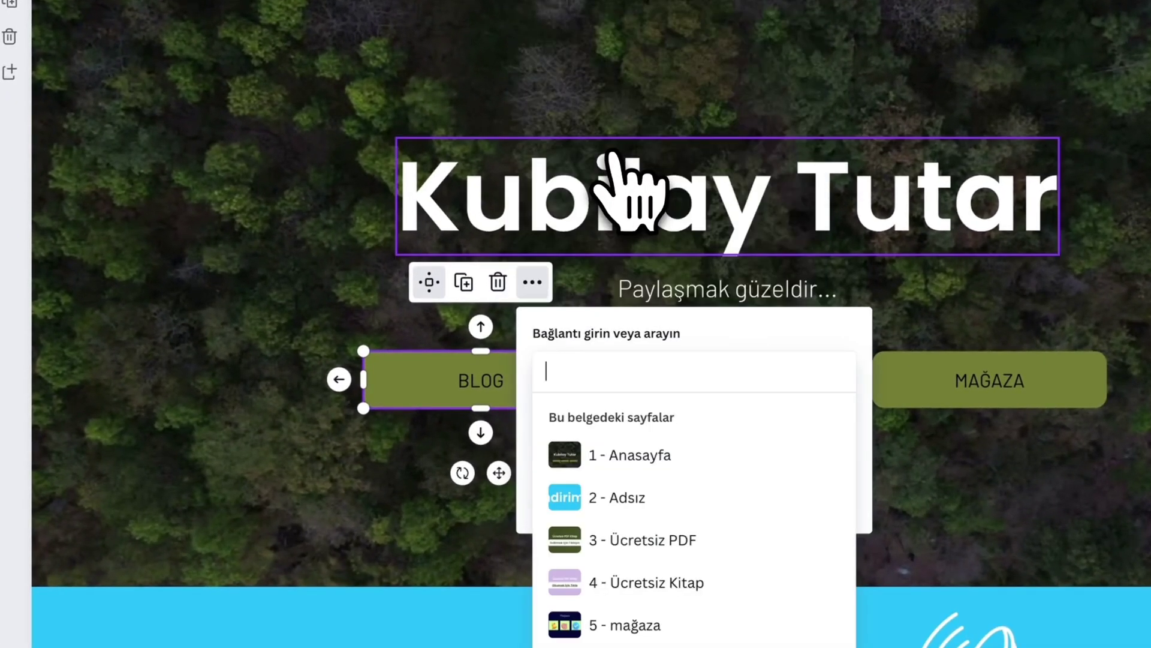
pyautogui.scroll(3, 599, 413)
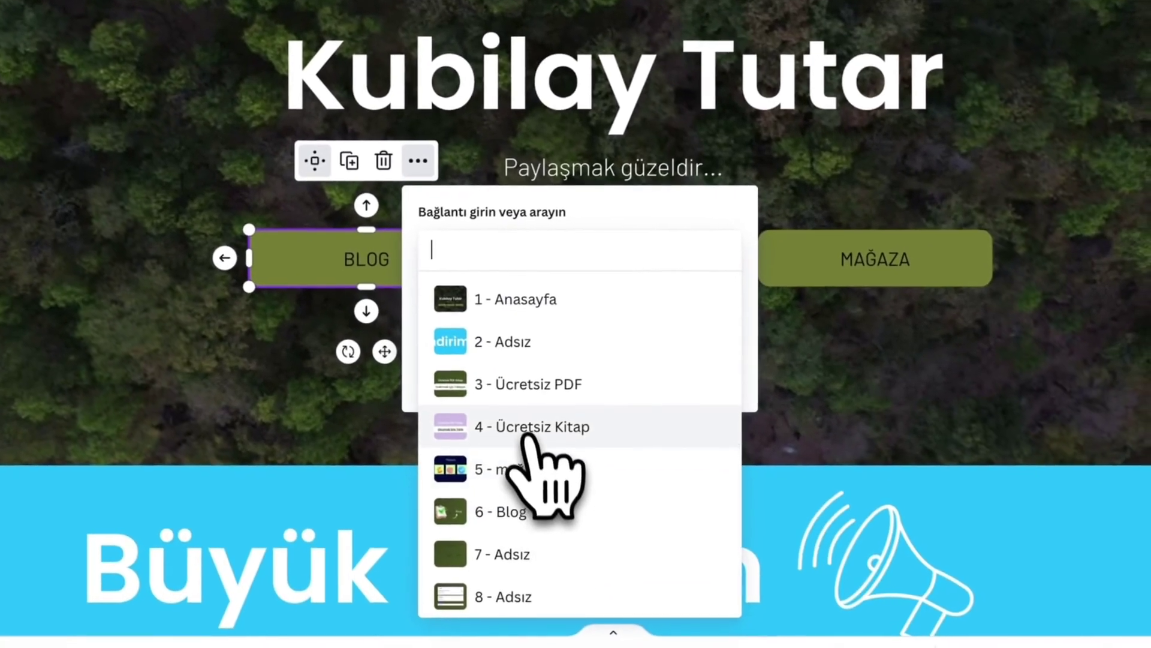
pyautogui.click(526, 510)
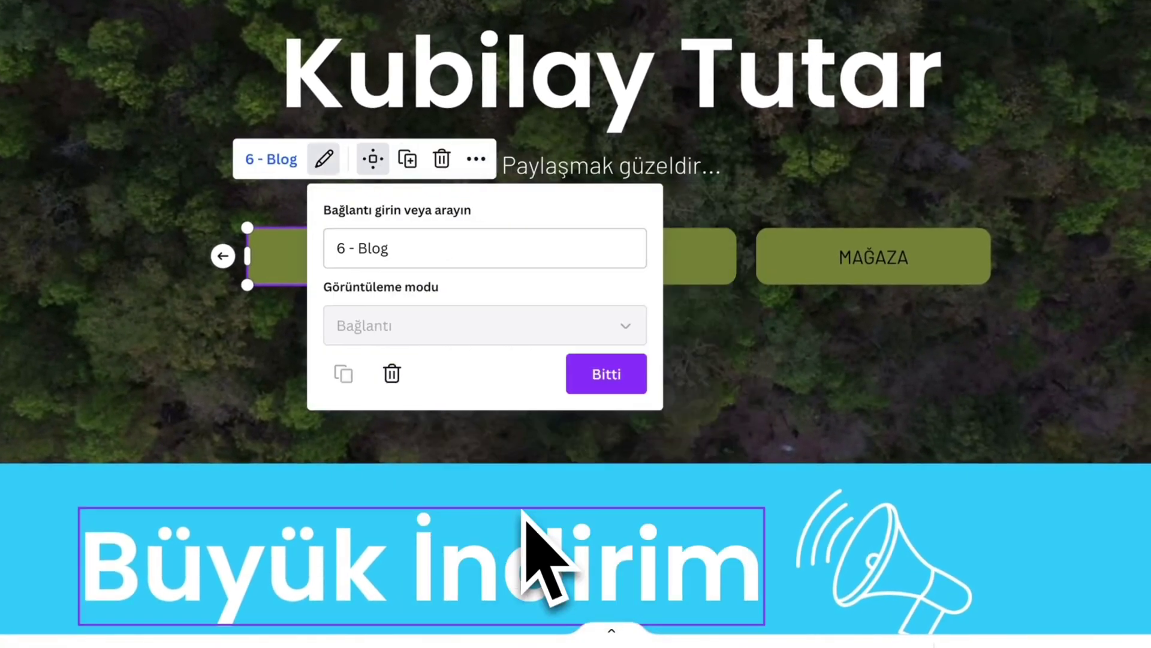
pyautogui.click(602, 383)
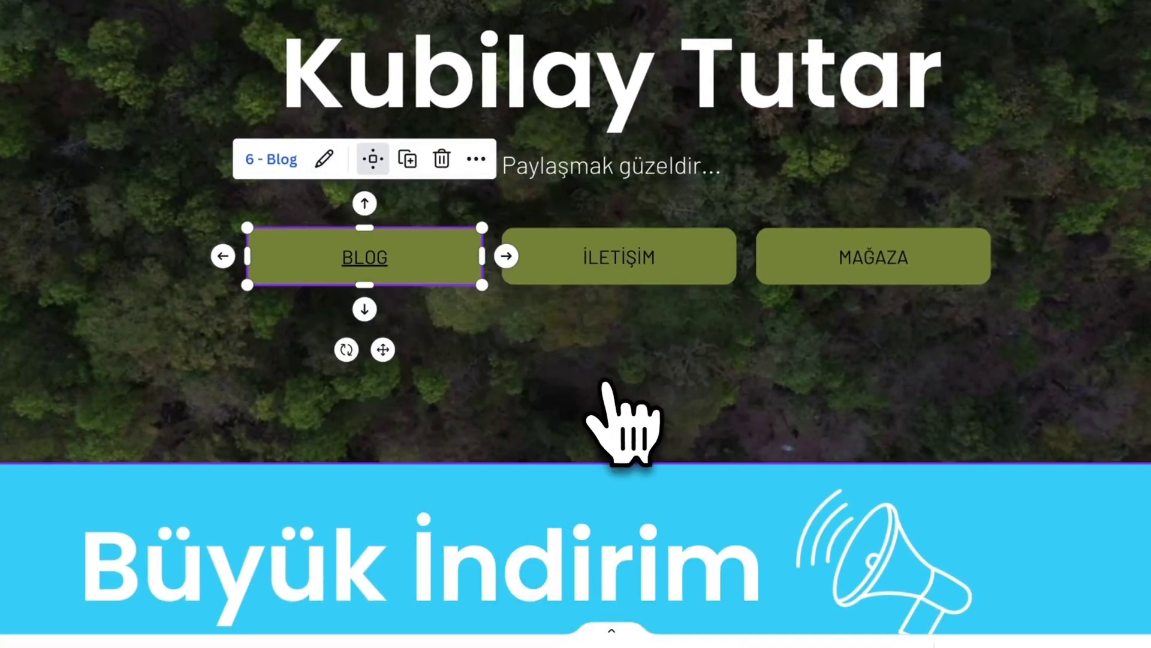
# - Link the İLETİŞİM hero button to the contact page 7
pyautogui.click(620, 262)
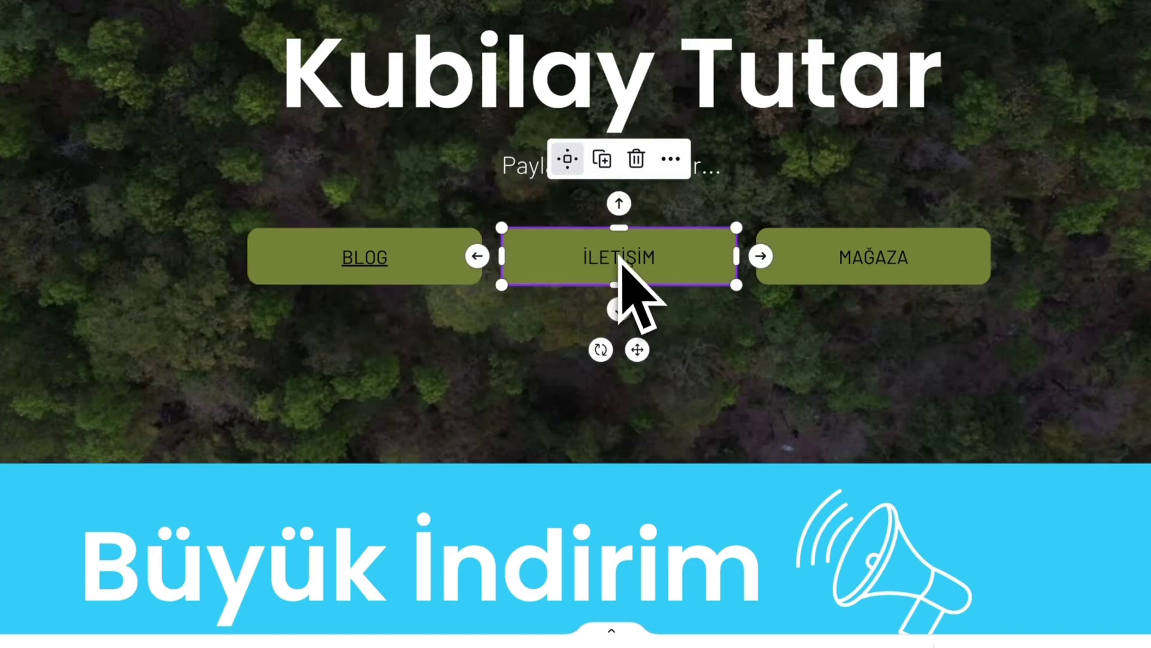
pyautogui.click(680, 159)
pyautogui.click(723, 52)
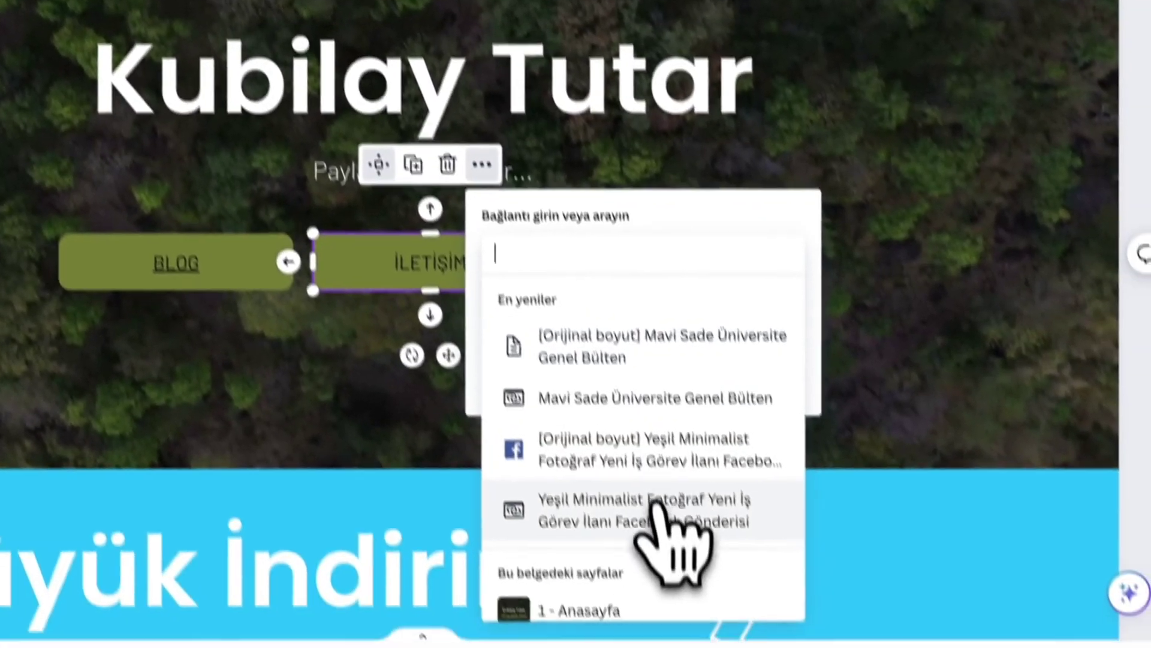
pyautogui.scroll(-6, 706, 639)
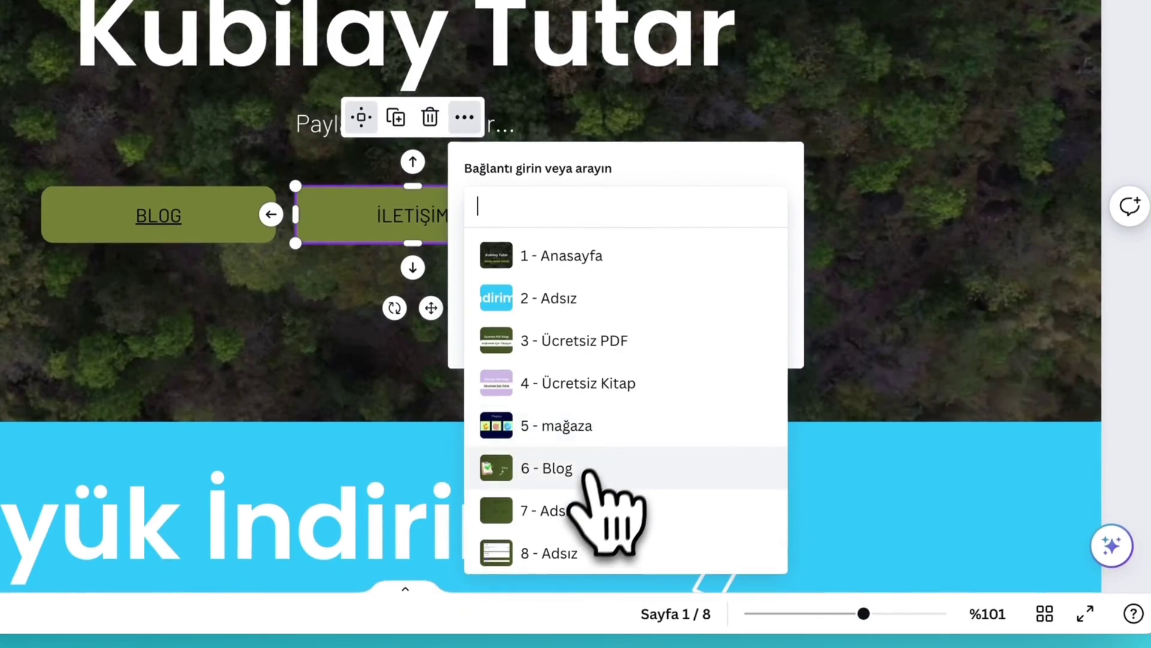
pyautogui.click(574, 511)
pyautogui.click(654, 334)
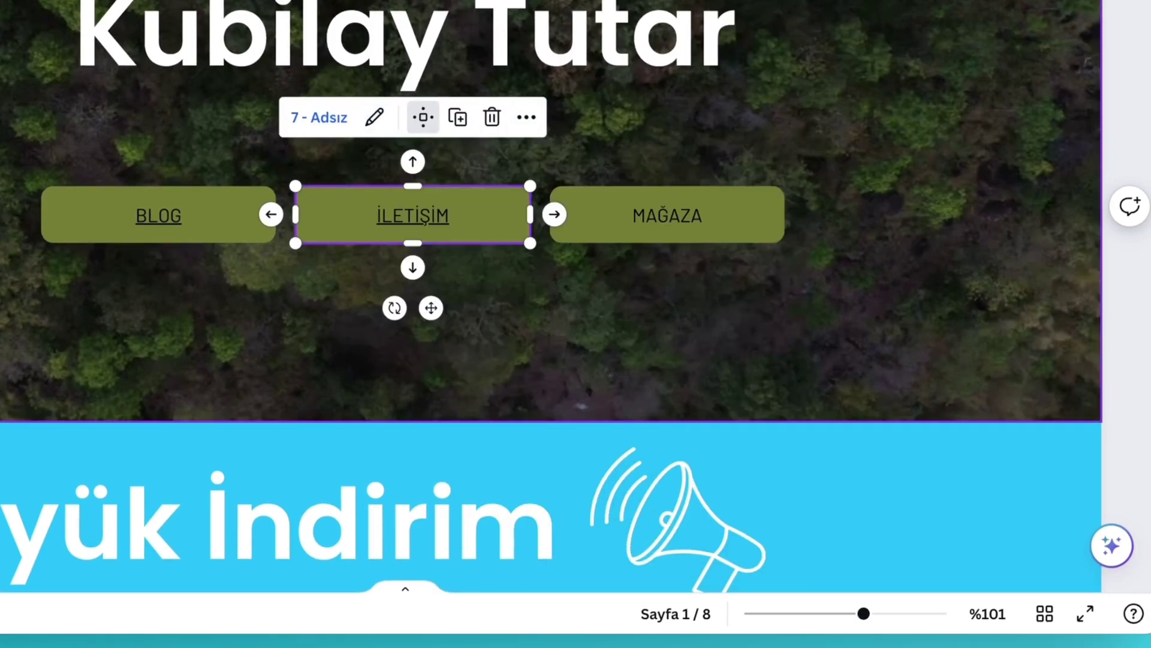
# - Link the MAĞAZA hero button to the '5 - mağaza' page
pyautogui.click(688, 237)
pyautogui.click(715, 136)
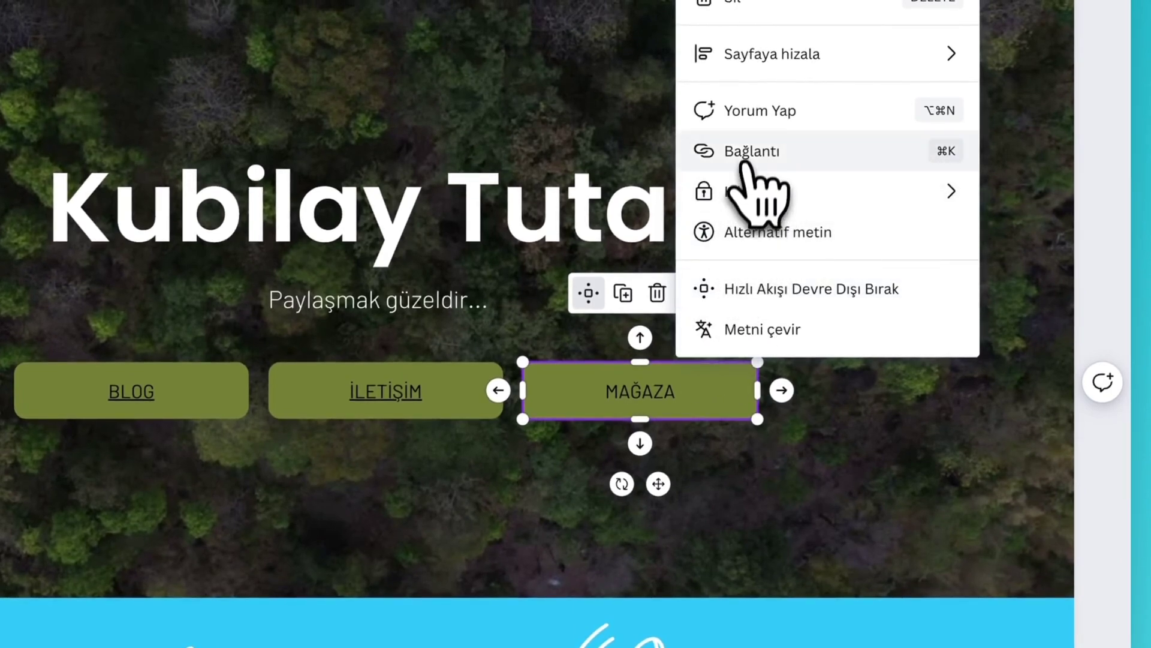
pyautogui.click(745, 164)
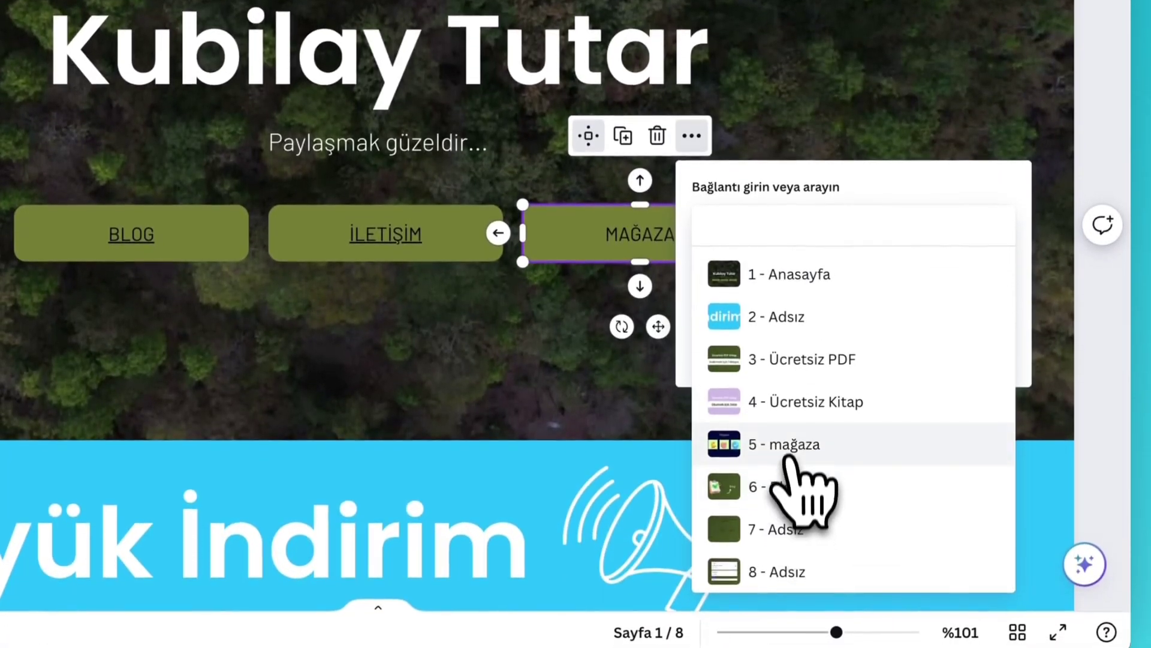
pyautogui.click(787, 458)
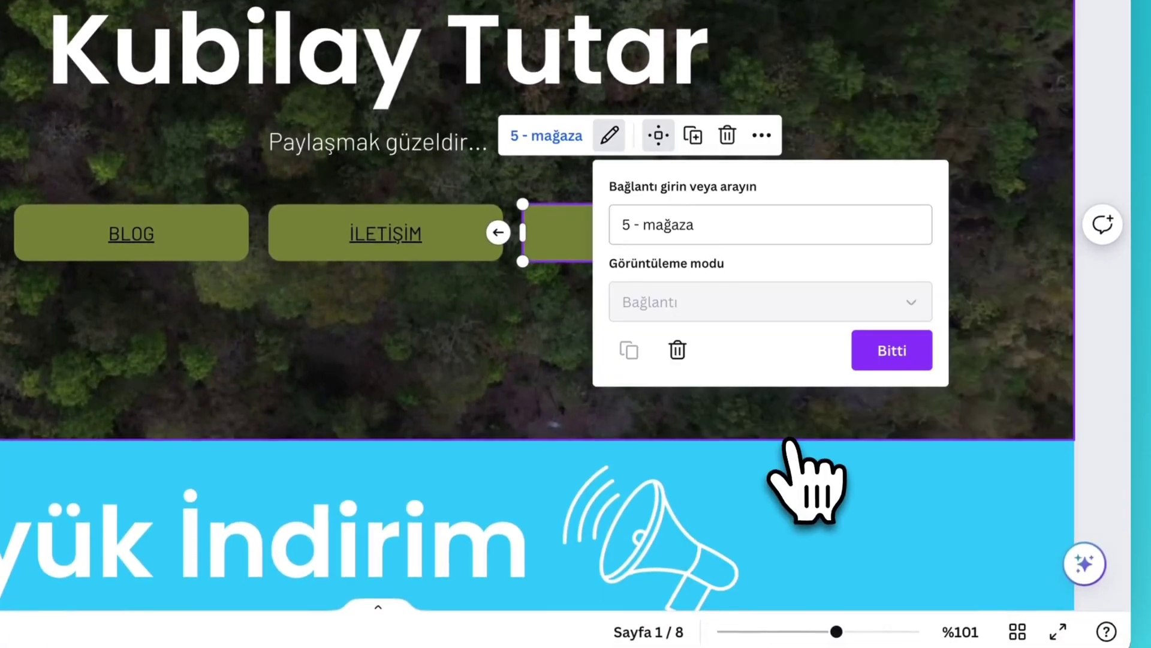
pyautogui.click(889, 347)
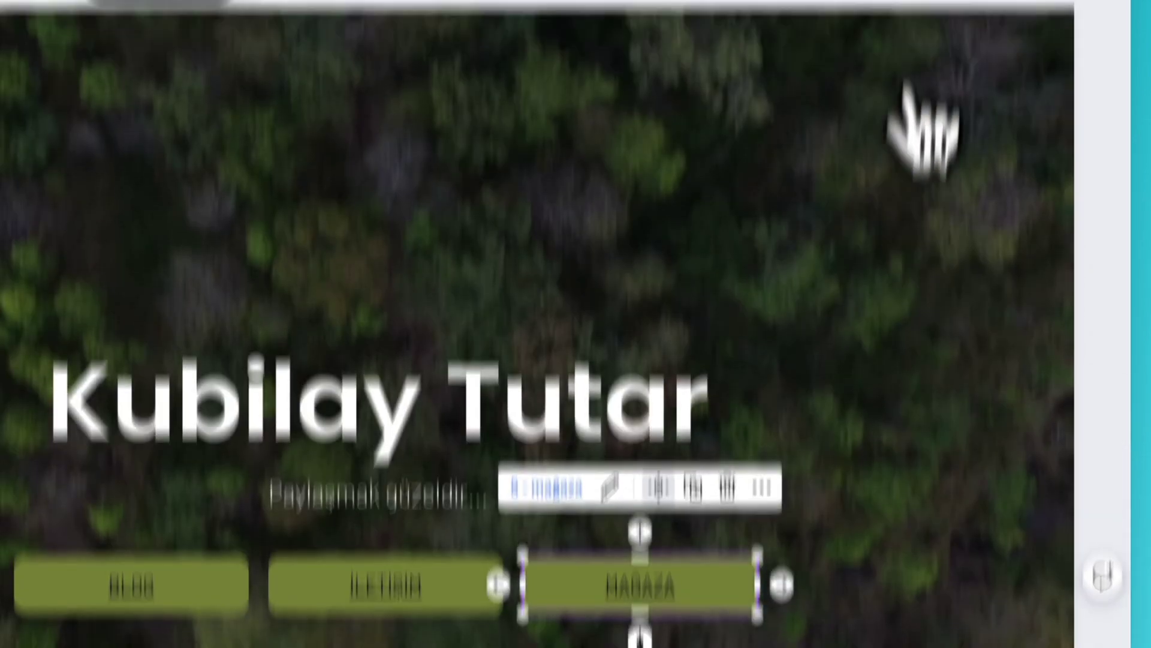
pyautogui.scroll(-5, 90, 630)
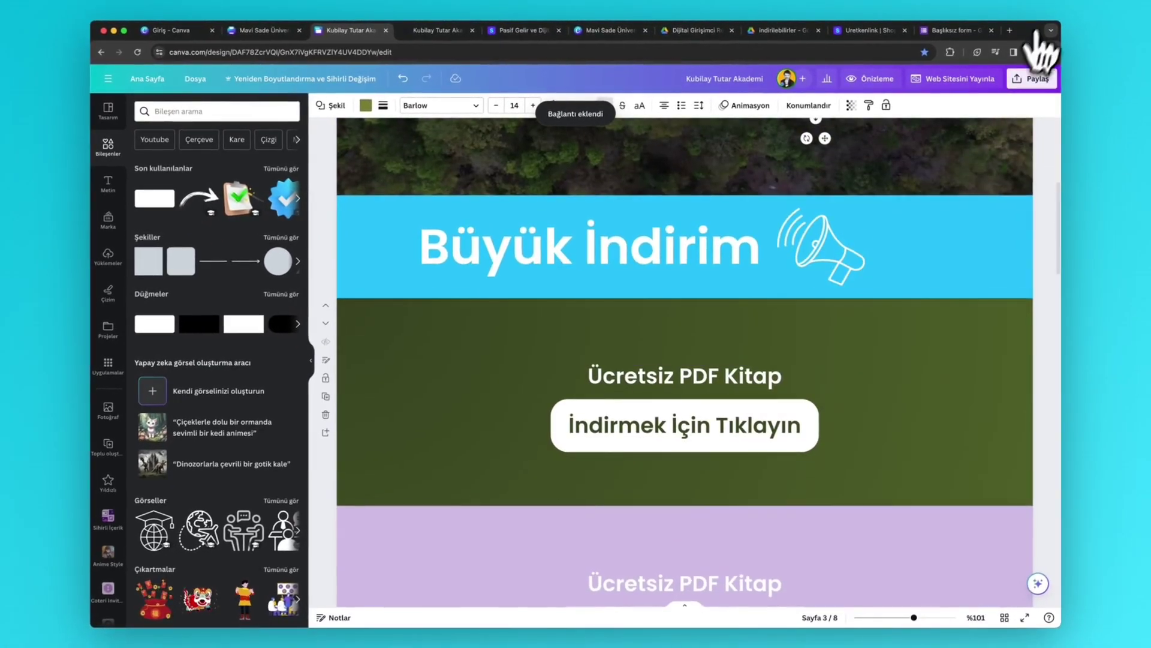
# - Republish the updated website through Web Sitesini Yayınla, Devam and Yayınla
pyautogui.click(967, 79)
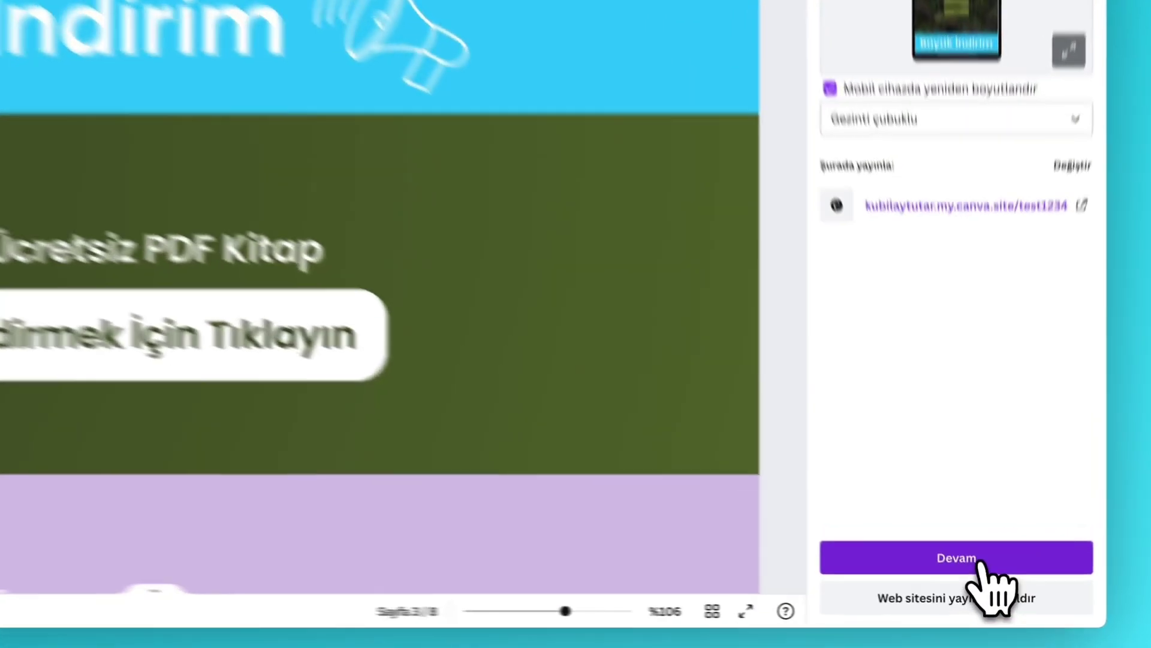
pyautogui.click(986, 591)
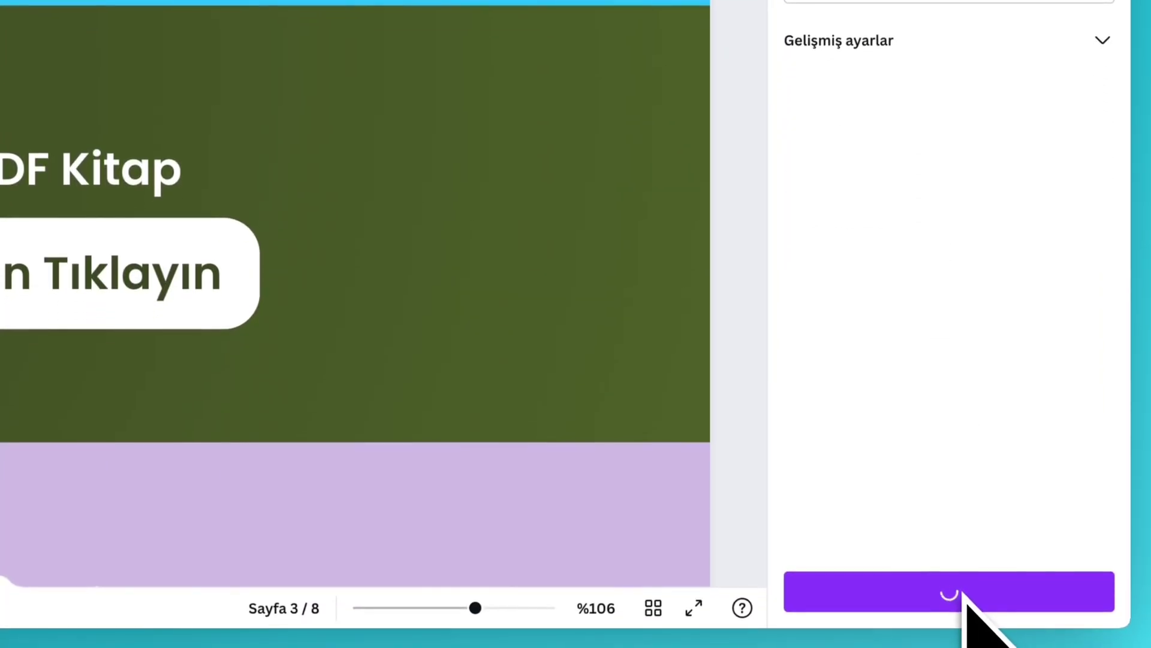
pyautogui.click(965, 594)
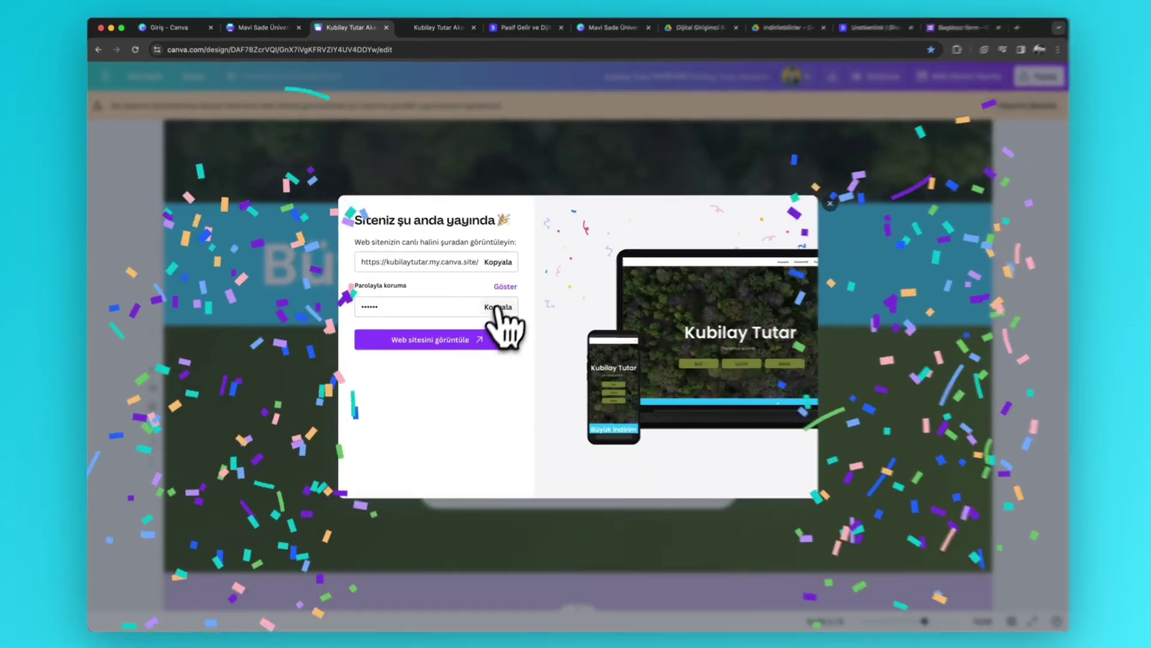
# - Reveal and copy the site's access password, then open the live website
pyautogui.click(511, 286)
pyautogui.click(621, 332)
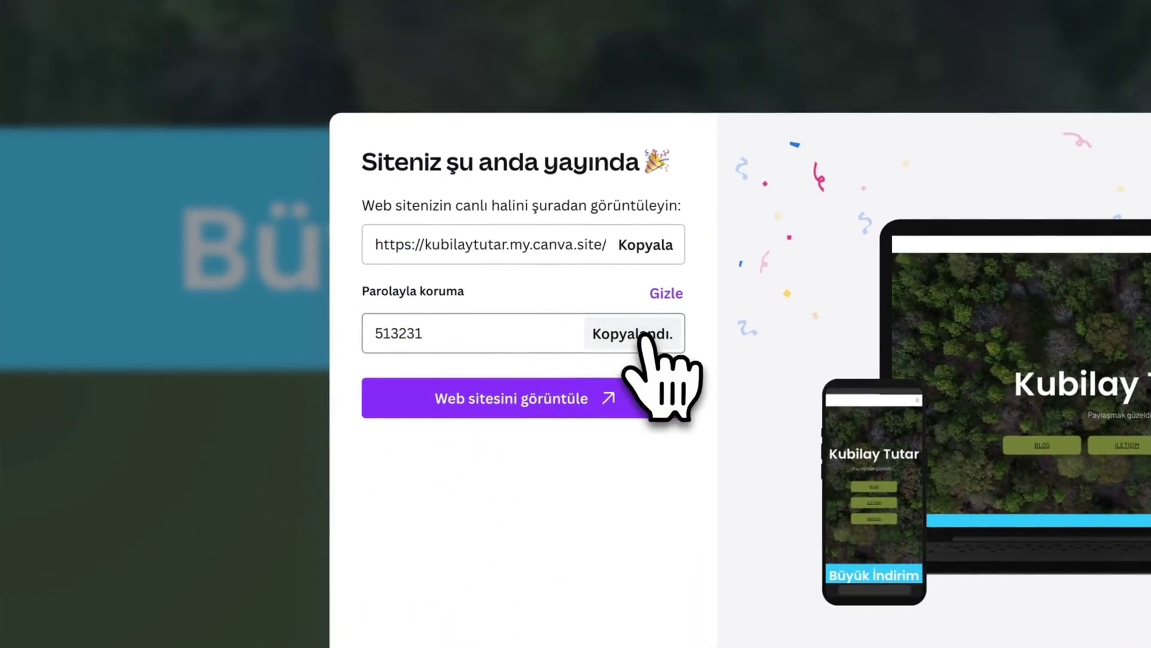
pyautogui.click(617, 398)
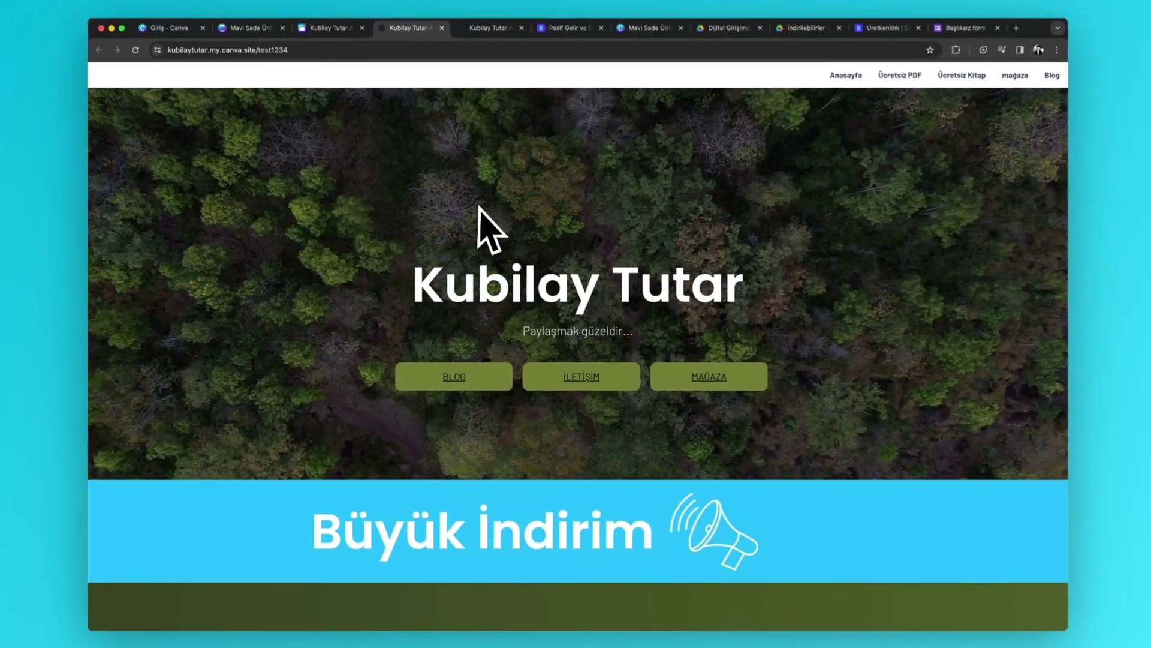
# - Scroll through the live page and test that MAĞAZA jumps to the shop section
pyautogui.scroll(-3, 483, 219)
pyautogui.scroll(-3, 504, 252)
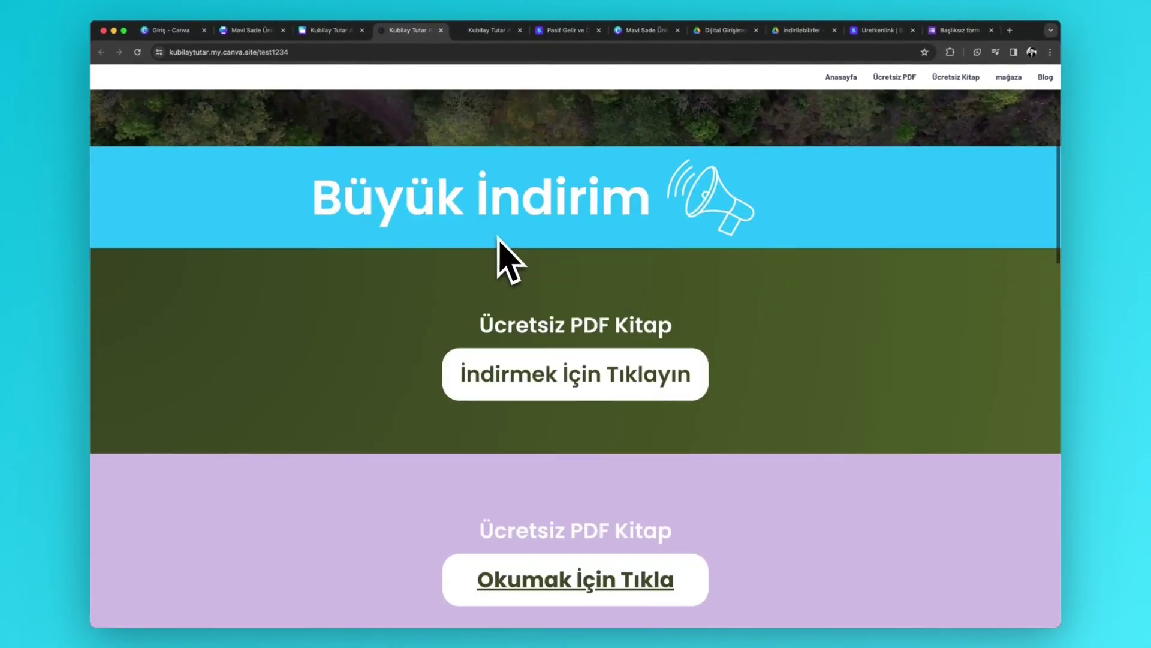
pyautogui.scroll(5, 504, 259)
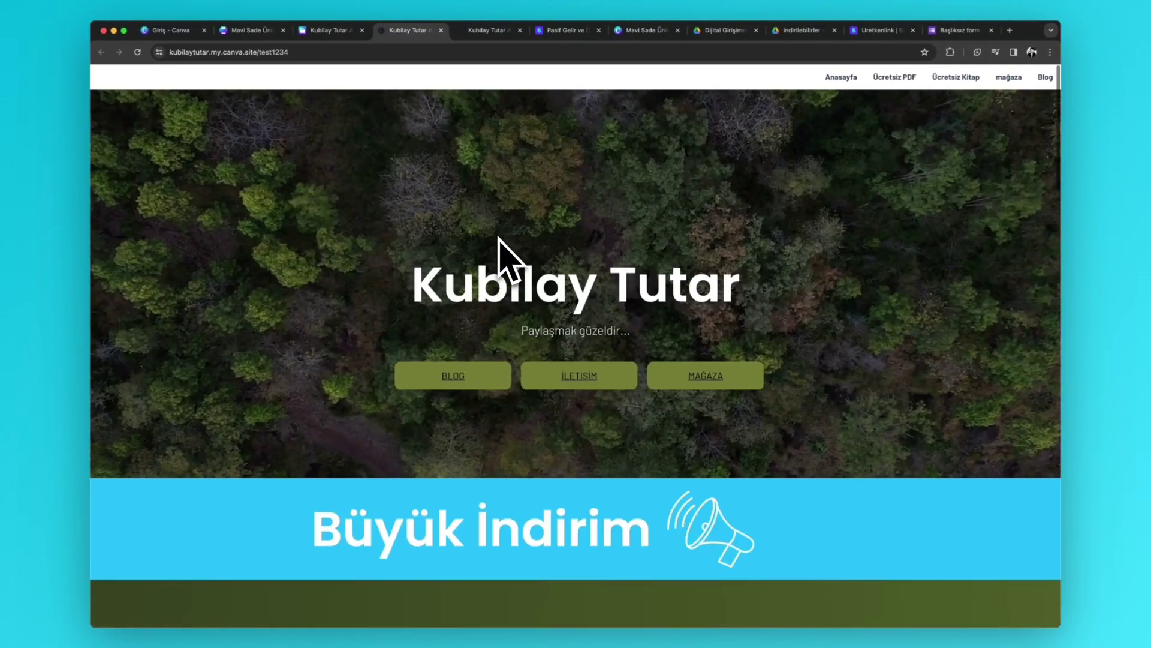
pyautogui.scroll(-5, 504, 259)
pyautogui.scroll(-8, 504, 259)
pyautogui.scroll(12, 504, 259)
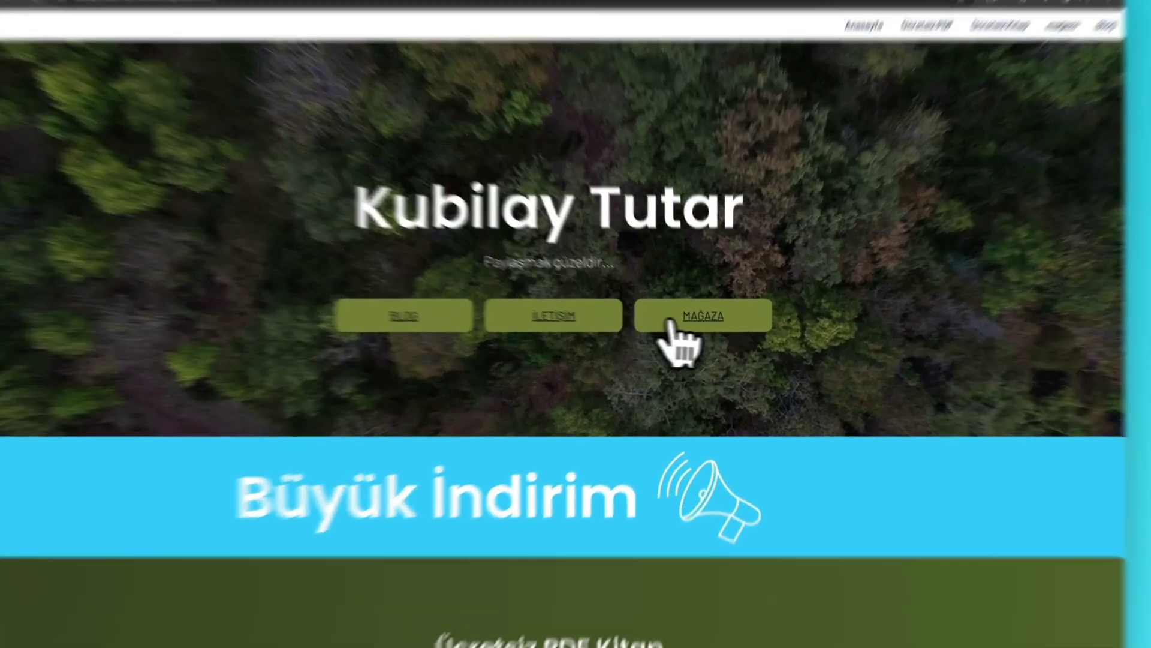
pyautogui.click(705, 322)
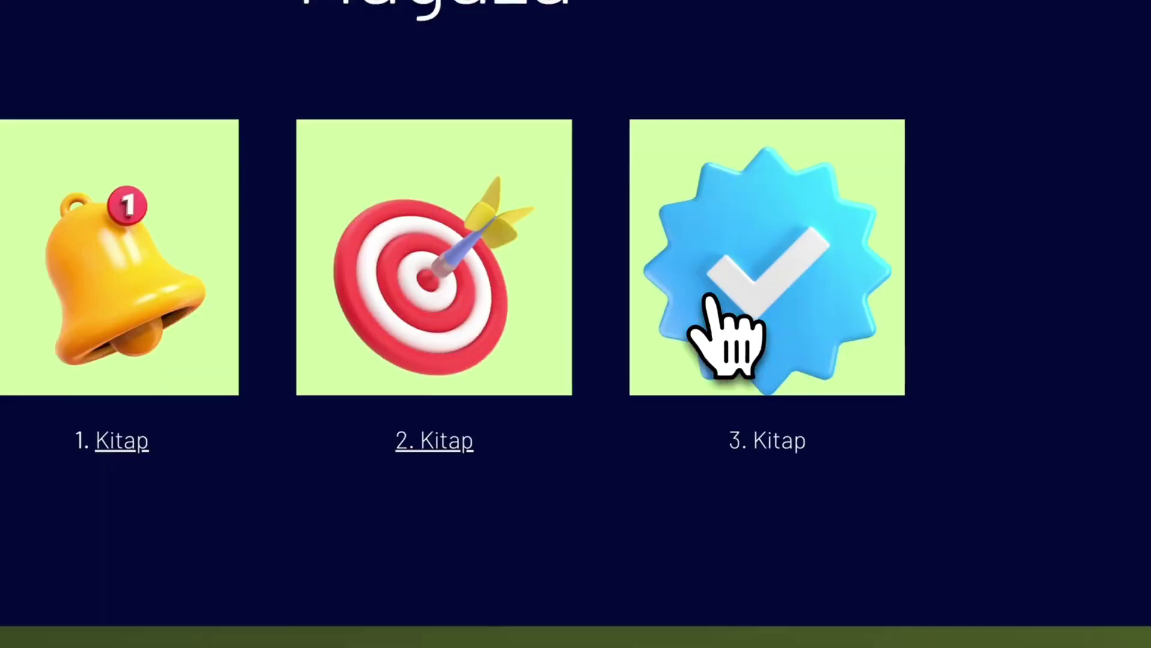
# - Use a hero button to jump to the Blog section and check it
pyautogui.scroll(10, 708, 295)
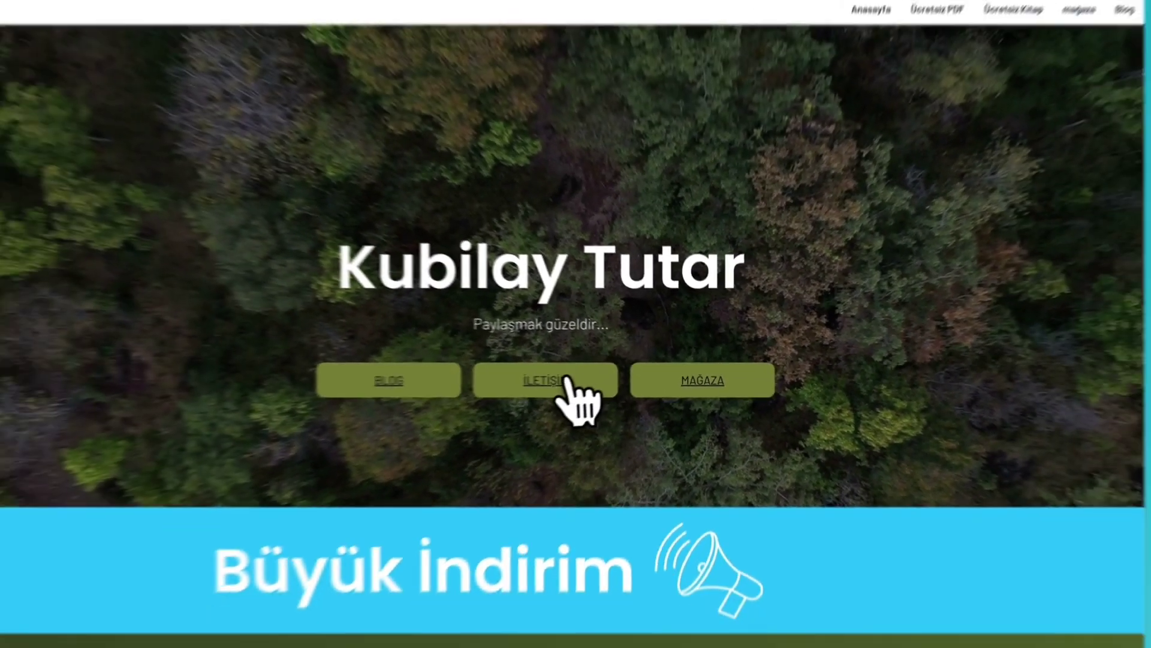
pyautogui.scroll(-15, 594, 394)
pyautogui.scroll(20, 594, 396)
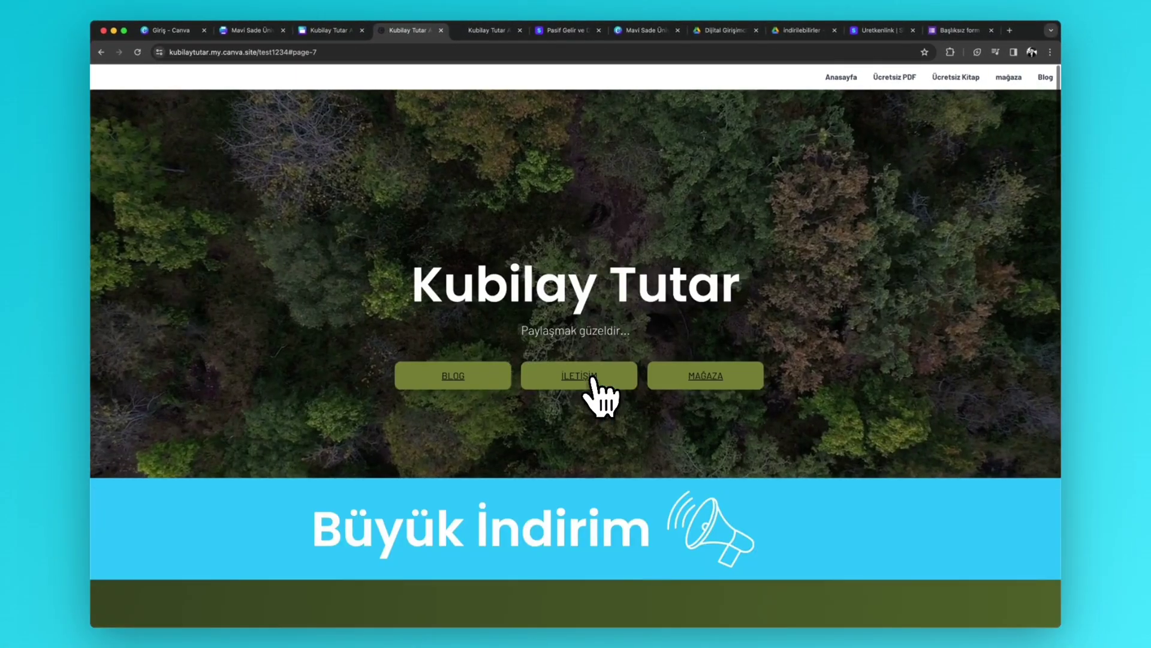
pyautogui.click(485, 384)
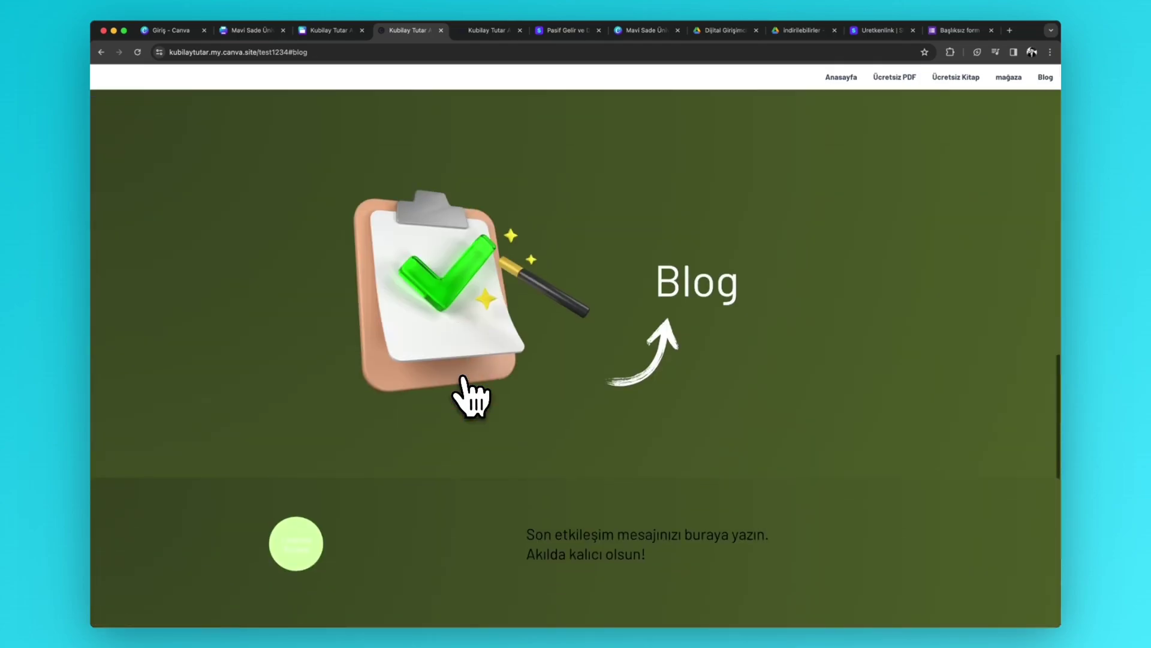
pyautogui.scroll(15, 470, 397)
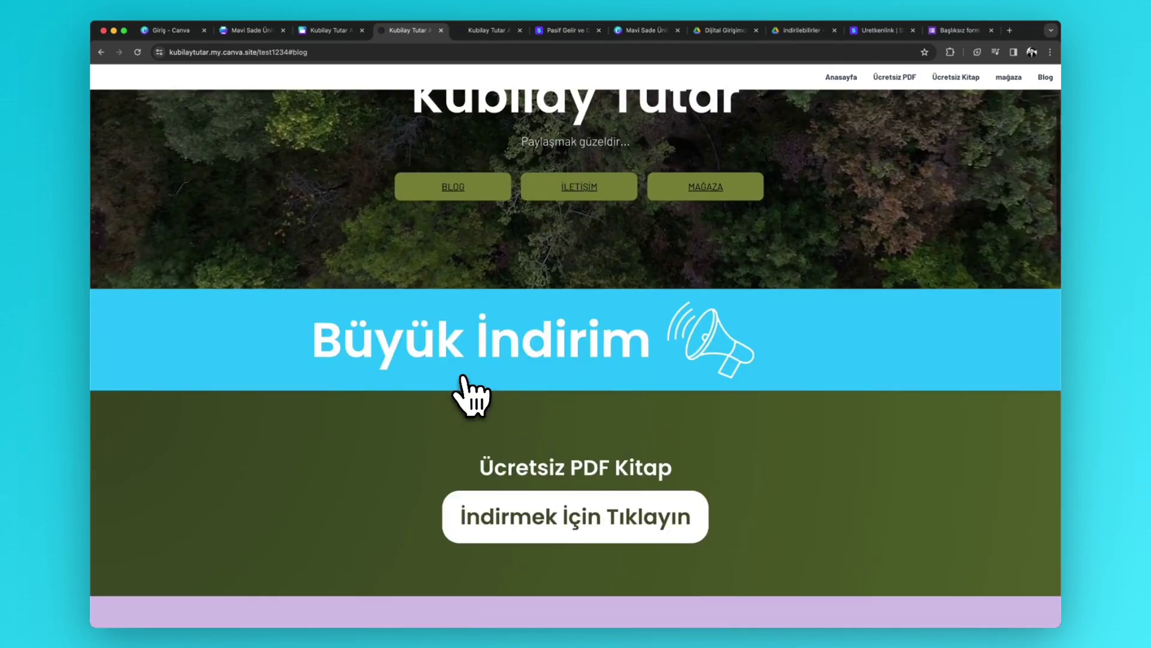
pyautogui.scroll(3, 471, 397)
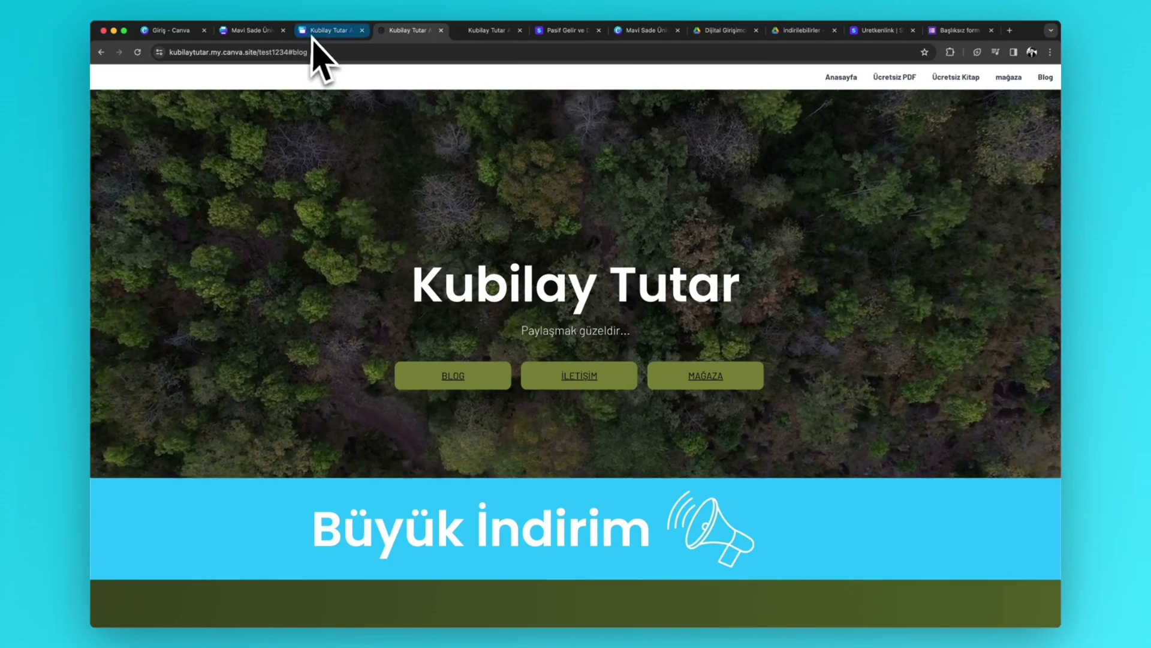
# - Back in the Canva editor, dismiss the published confirmation and open the site's Insights
pyautogui.click(315, 38)
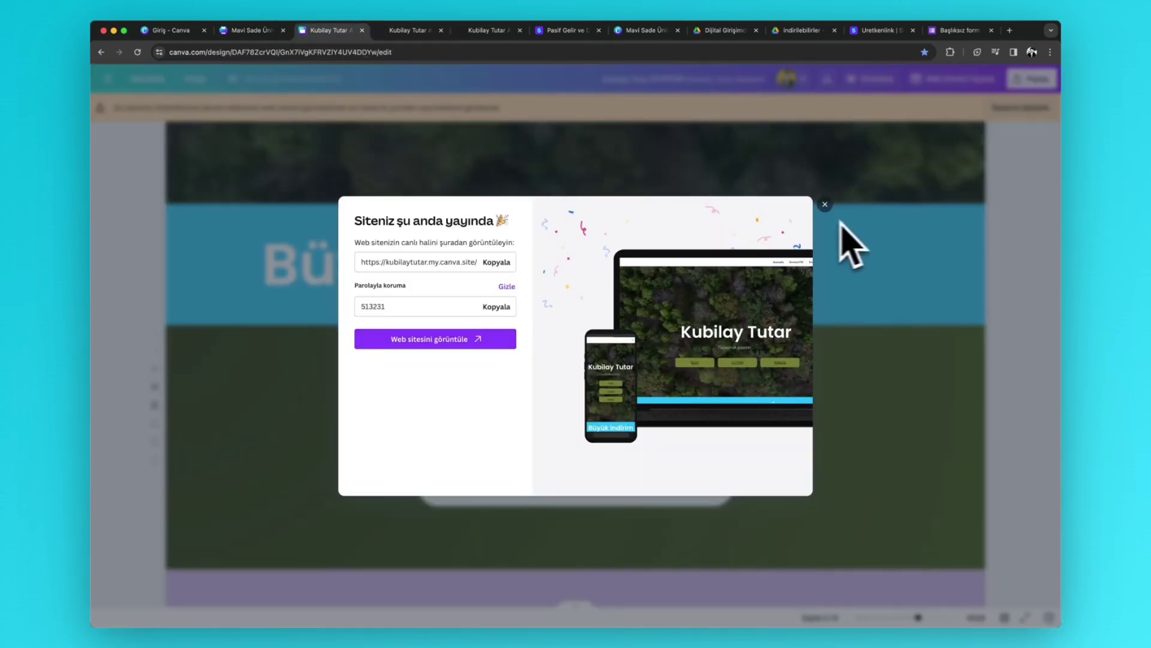
pyautogui.click(823, 205)
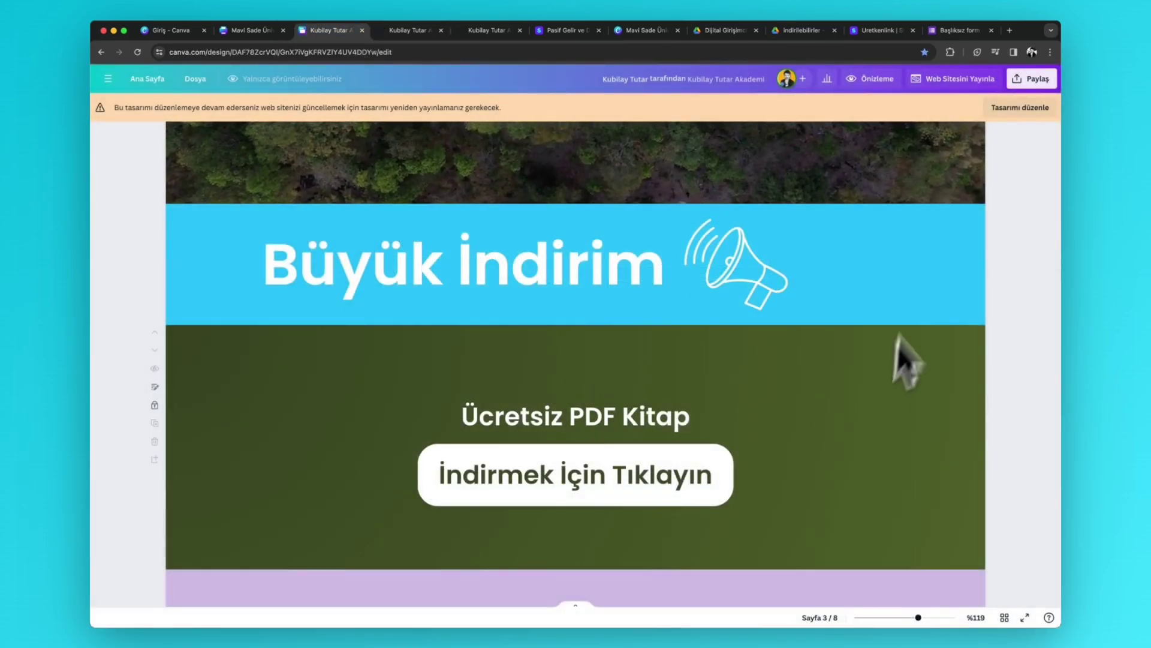
pyautogui.click(827, 79)
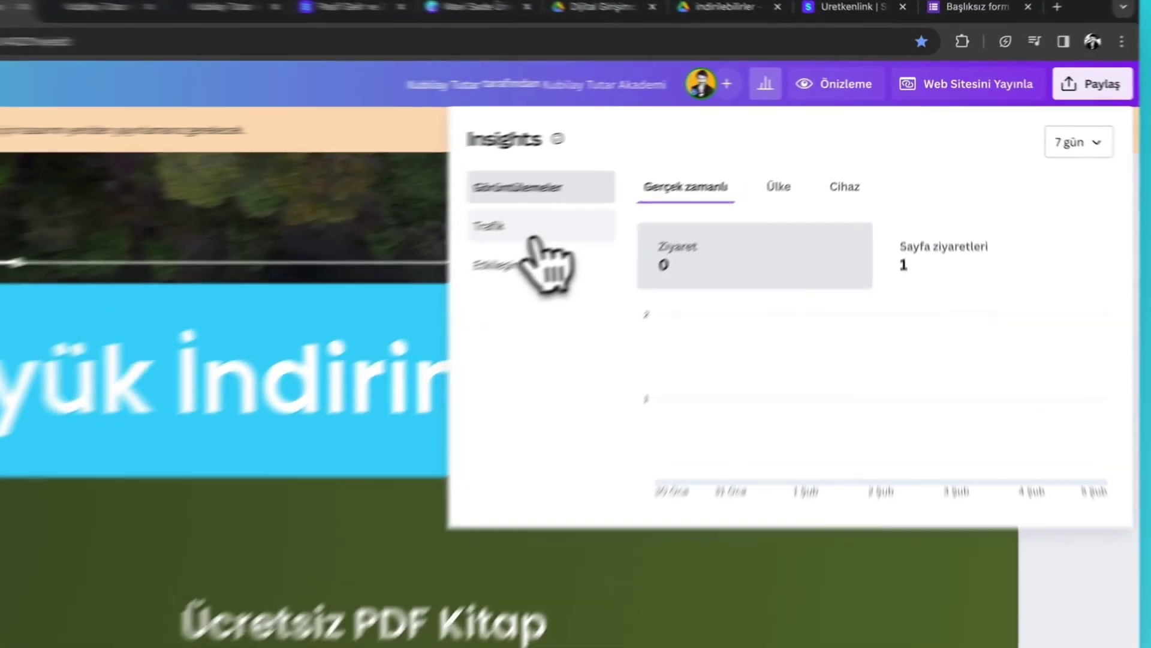
# - Review traffic, link clicks, and views by country and device, then check the 7 gün time ranges
pyautogui.click(655, 168)
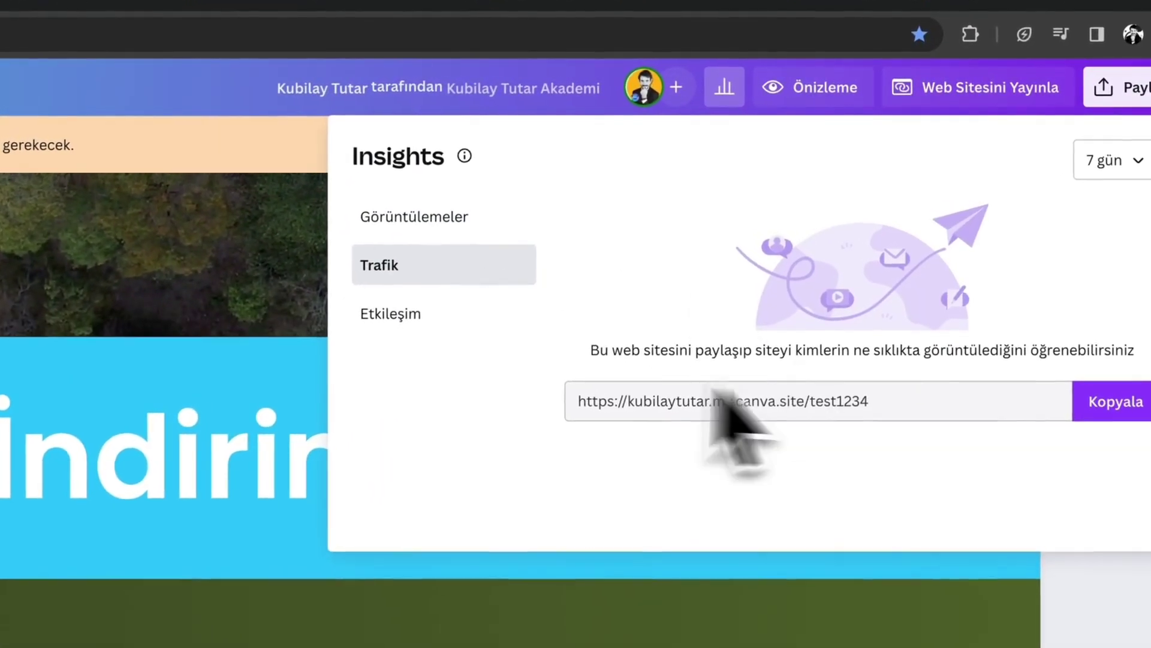
pyautogui.click(411, 318)
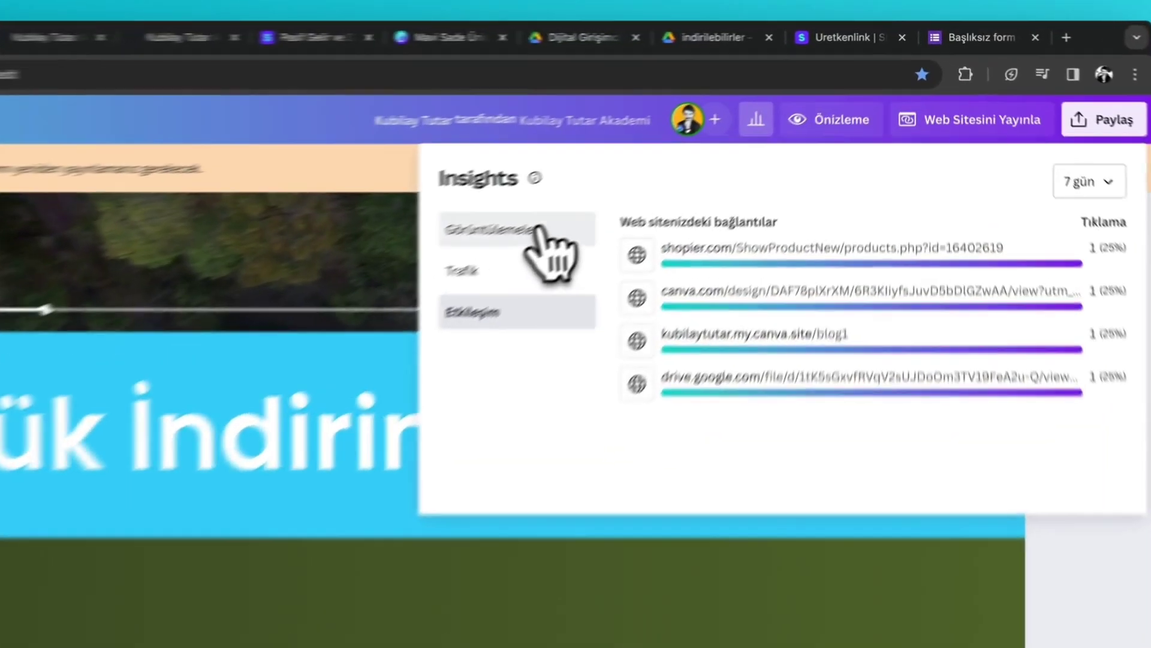
pyautogui.click(538, 232)
pyautogui.click(773, 233)
pyautogui.click(838, 231)
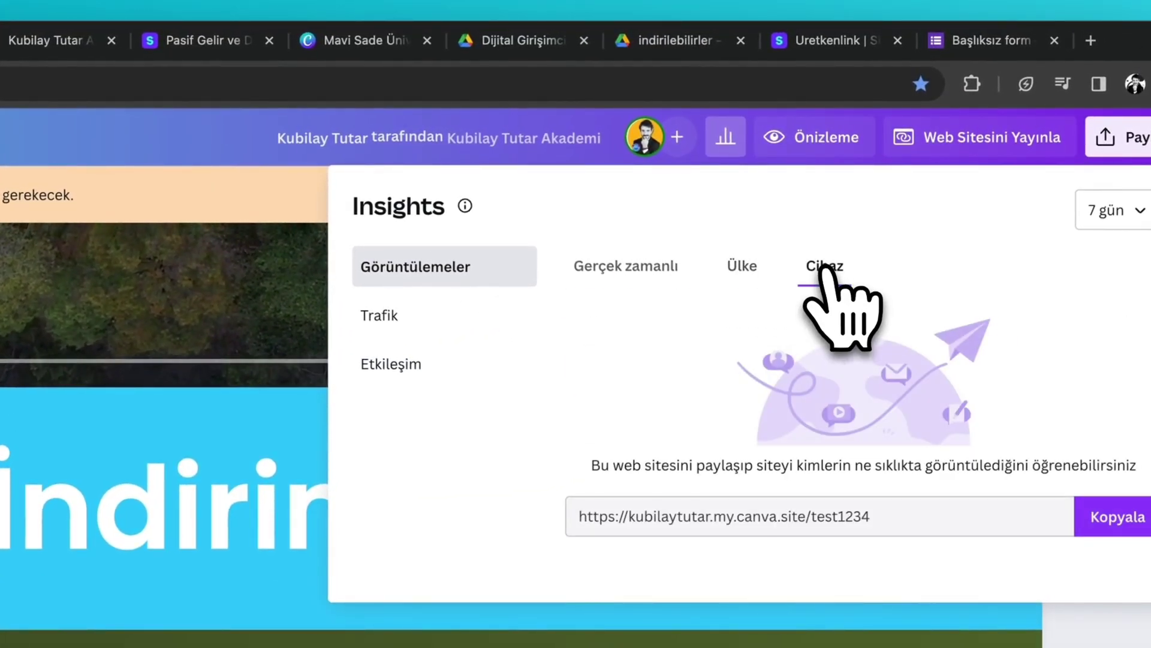
pyautogui.click(399, 319)
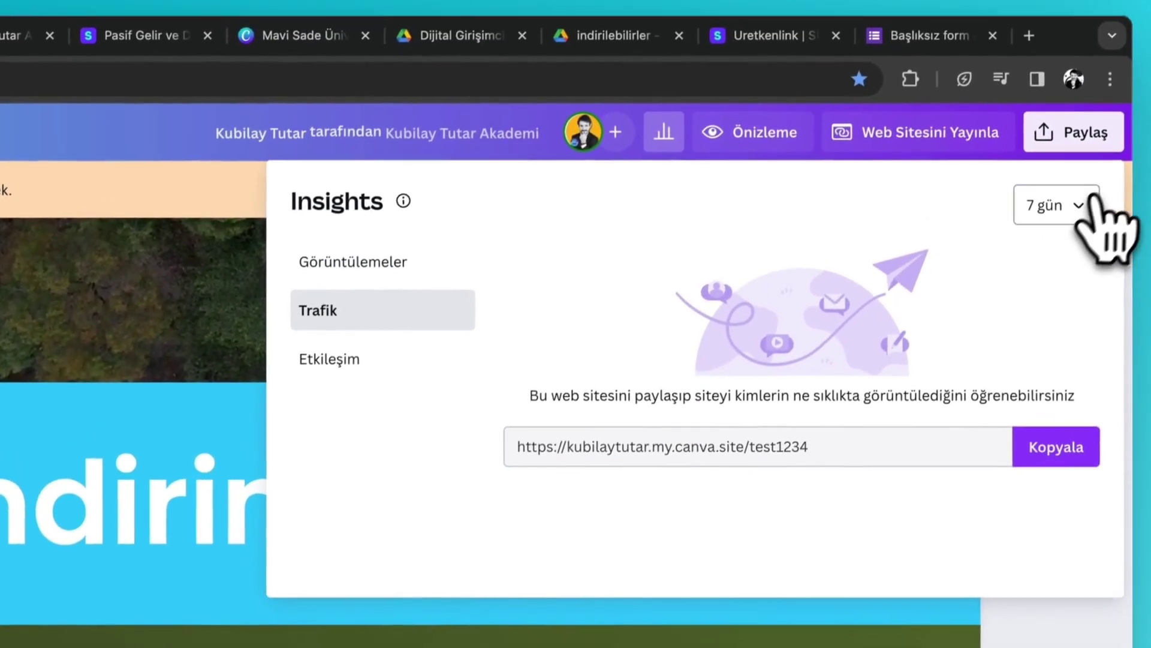
pyautogui.click(1085, 164)
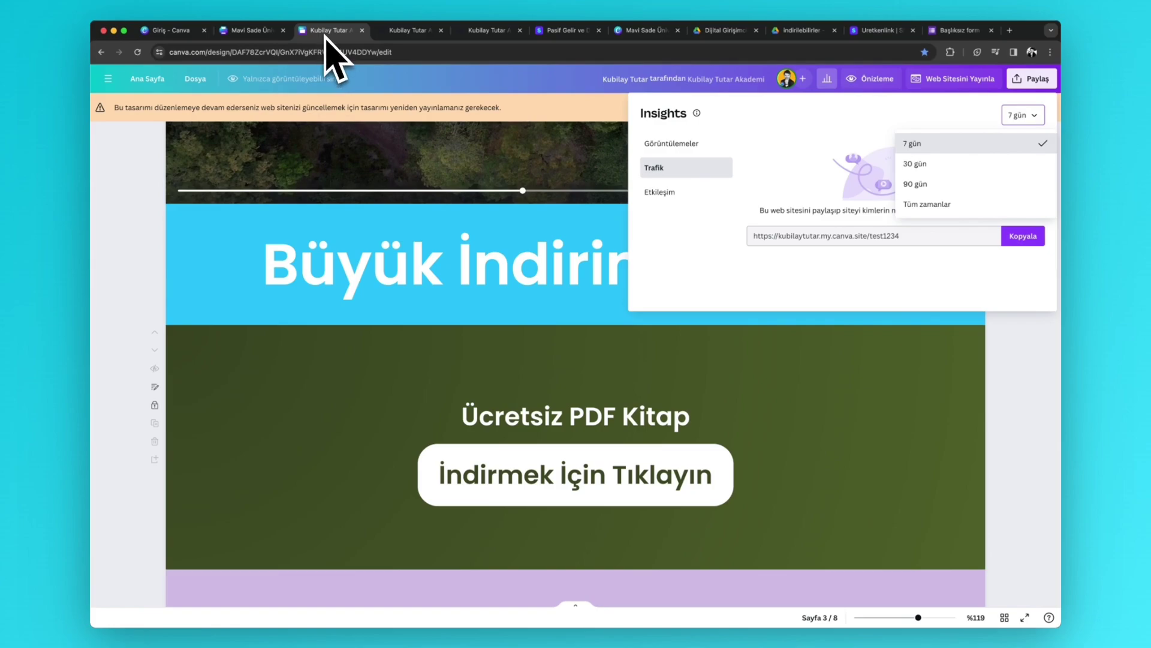
# - Close Insights and scroll back to the Kubilay Tutar home page
pyautogui.click(441, 78)
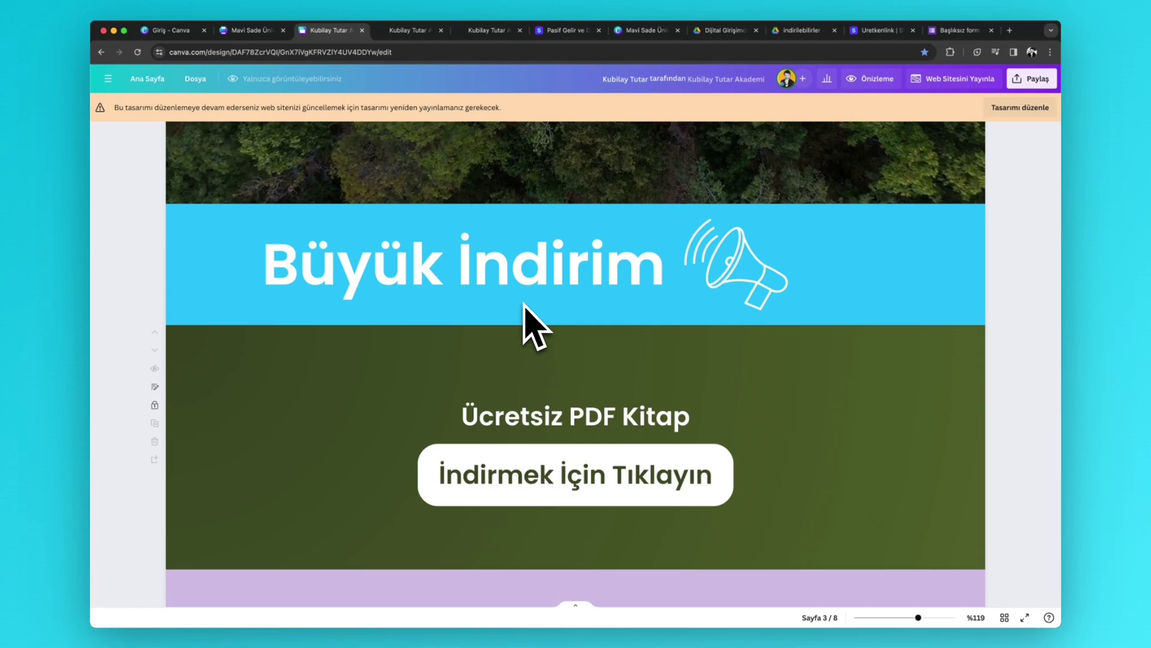
pyautogui.scroll(5, 524, 296)
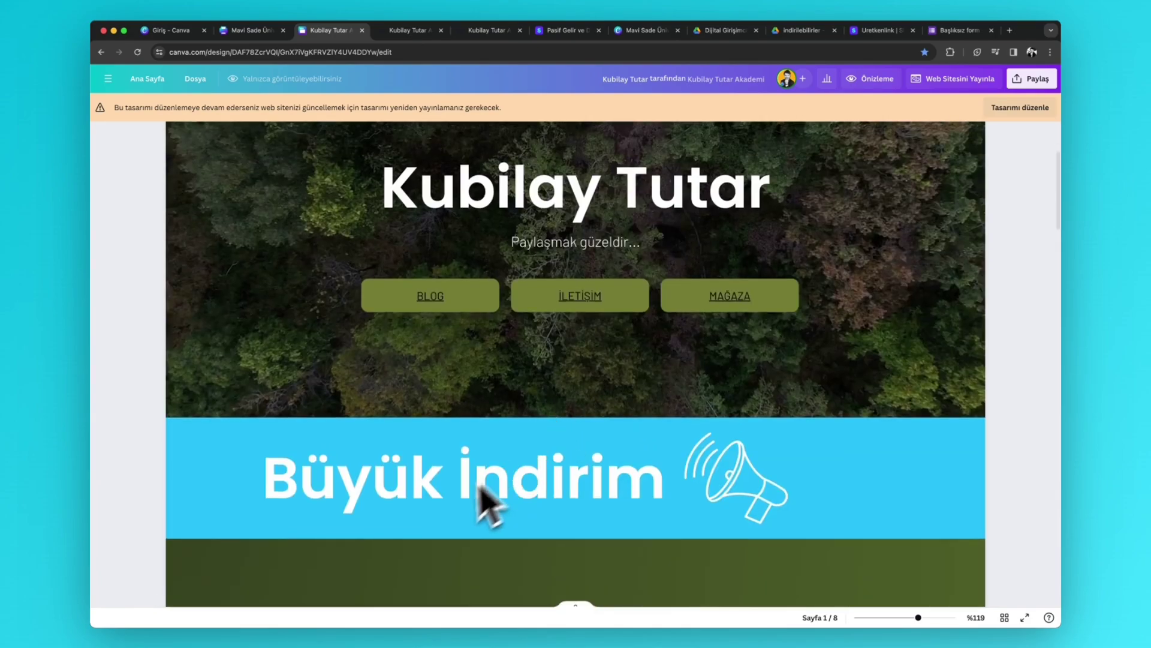